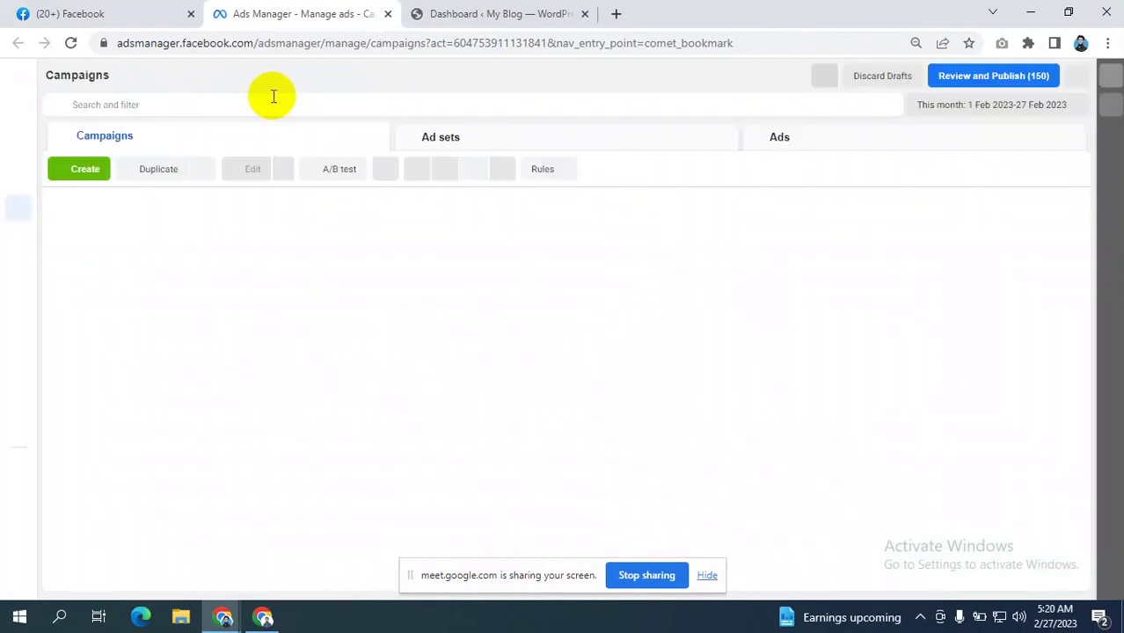
- Review Ads Manager's new-campaign objectives, close them unchosen, and return to the Facebook tab
{"action": "left_click", "coordinate": [84, 173]}
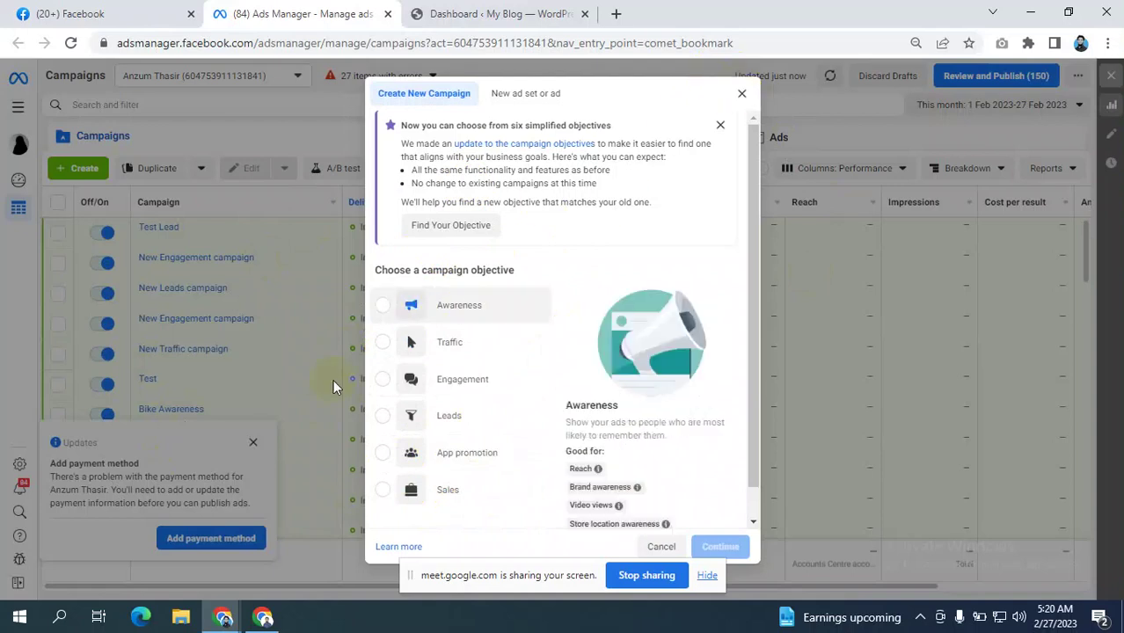
{"action": "left_click", "coordinate": [744, 95]}
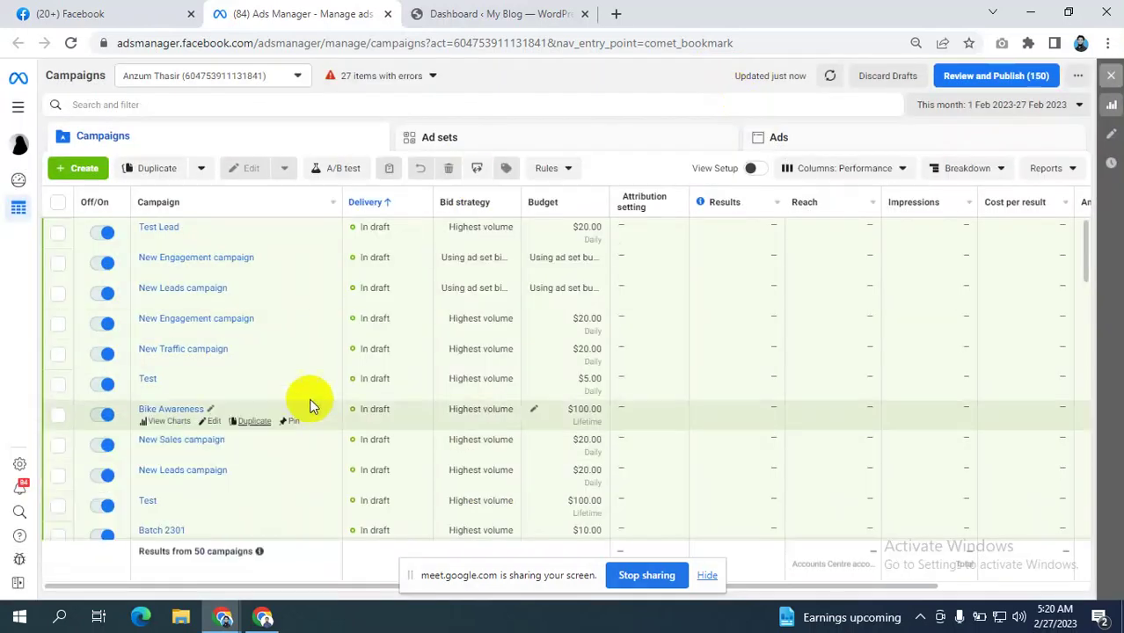
{"action": "left_click", "coordinate": [97, 14]}
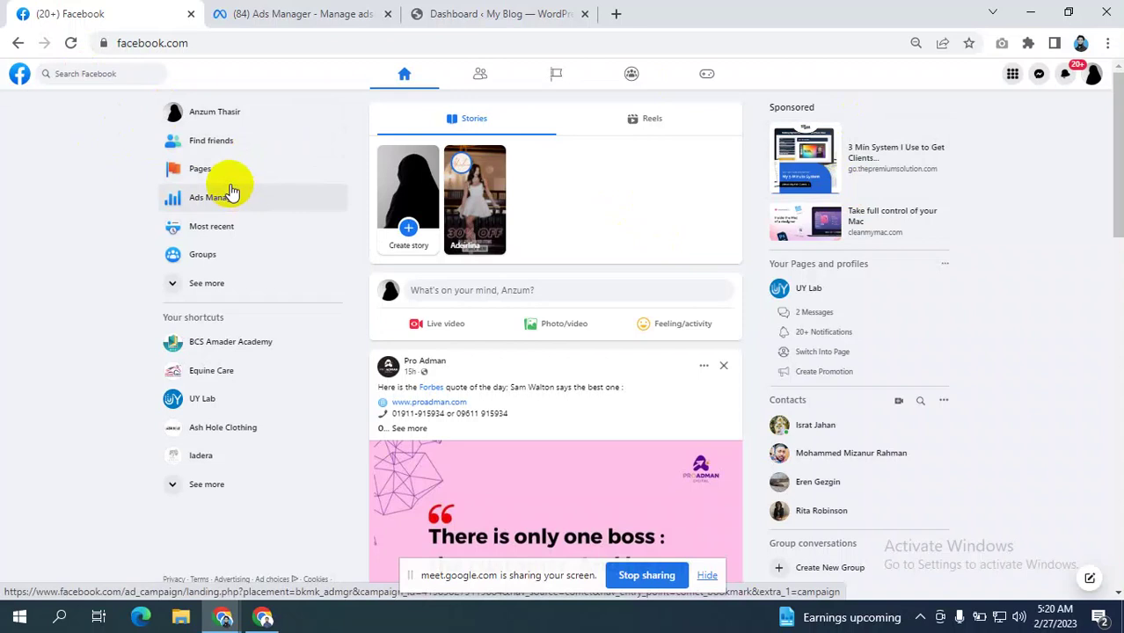
{"action": "left_click", "coordinate": [197, 188]}
{"action": "left_click", "coordinate": [289, 11]}
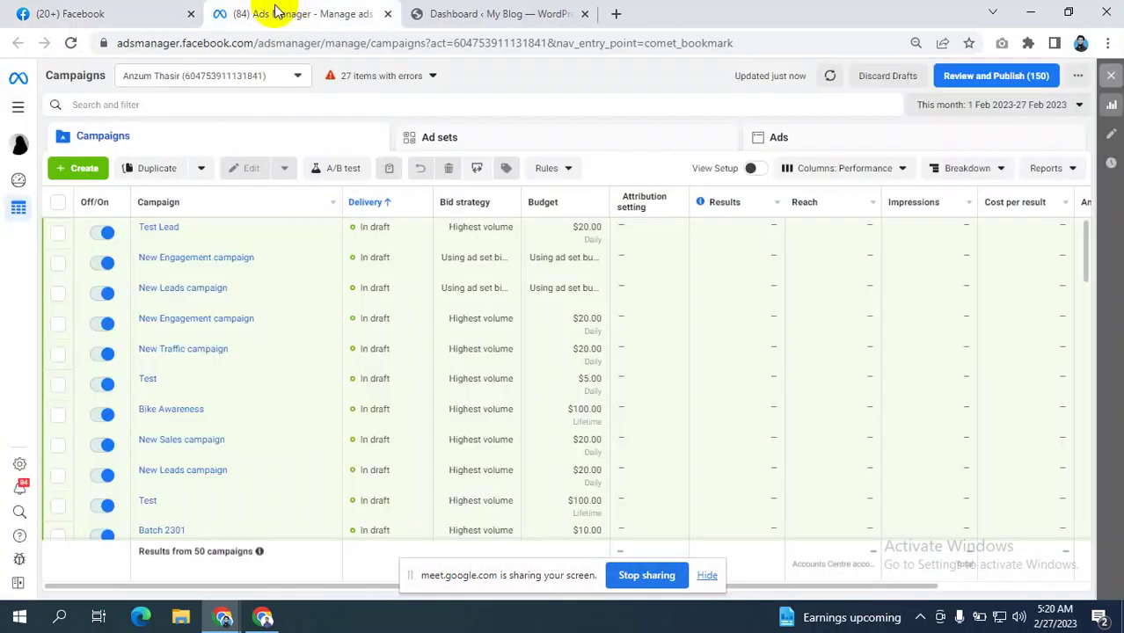
{"action": "left_click", "coordinate": [38, 9]}
{"action": "left_click", "coordinate": [212, 202]}
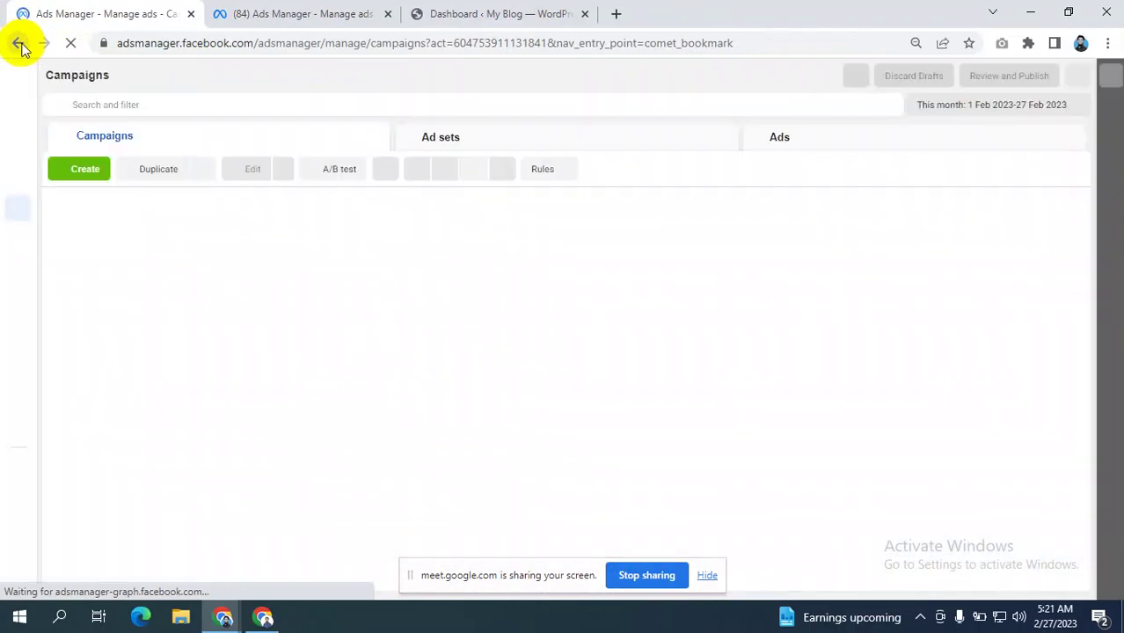
{"action": "left_click", "coordinate": [20, 44]}
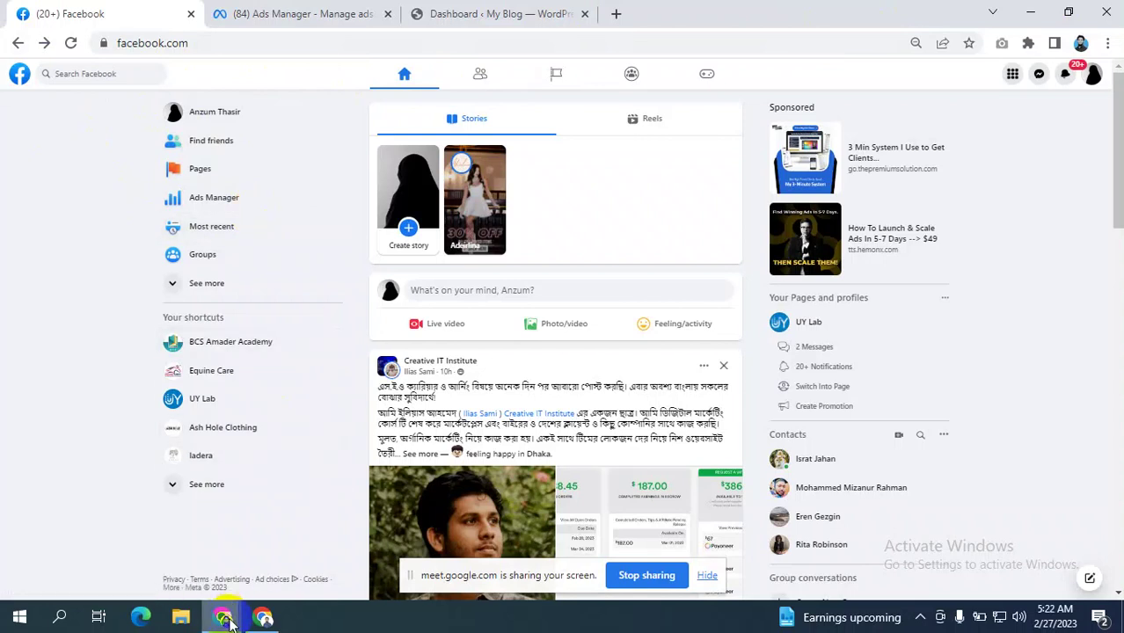
{"action": "left_click", "coordinate": [266, 620]}
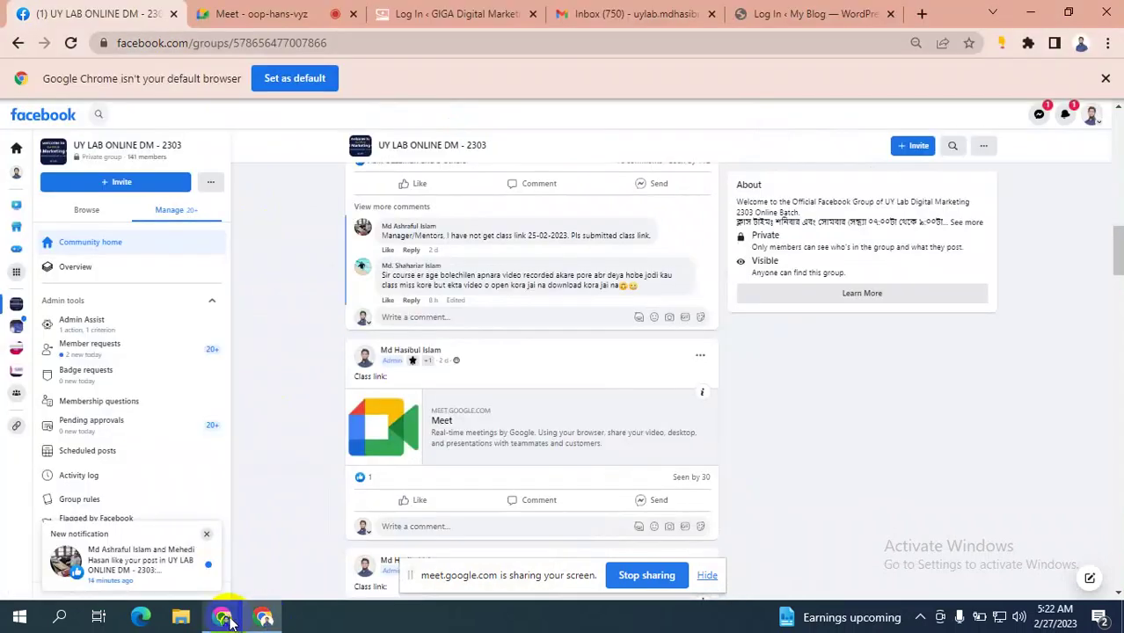
{"action": "mouse_move", "coordinate": [227, 622]}
{"action": "left_click", "coordinate": [189, 578]}
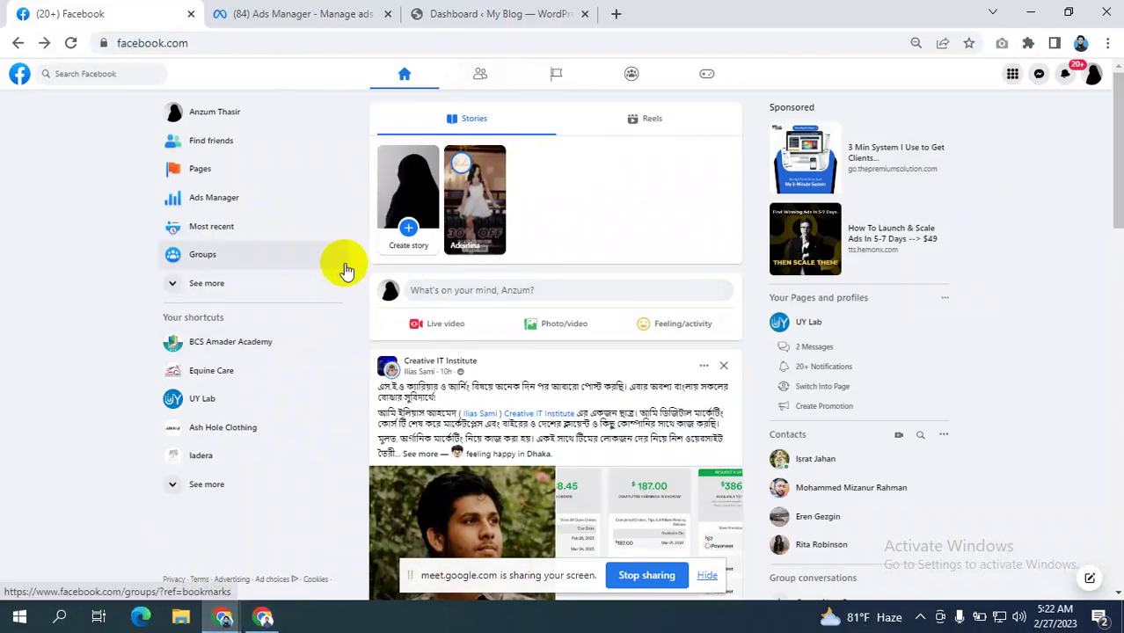
{"action": "left_click", "coordinate": [264, 619]}
{"action": "left_click", "coordinate": [278, 7]}
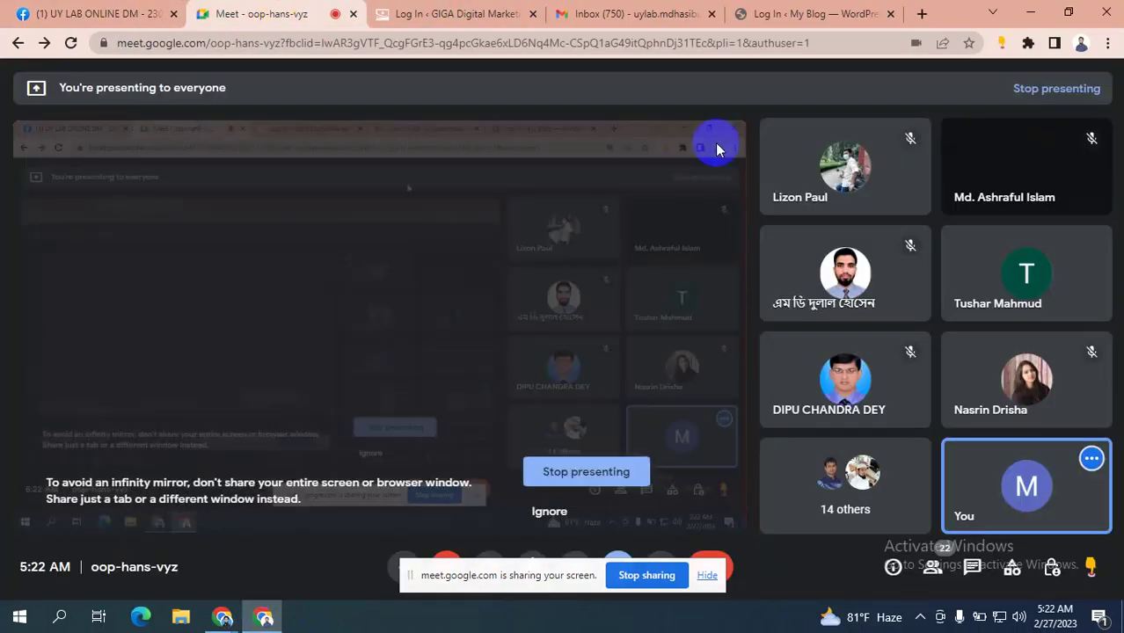
{"action": "mouse_move", "coordinate": [1059, 441]}
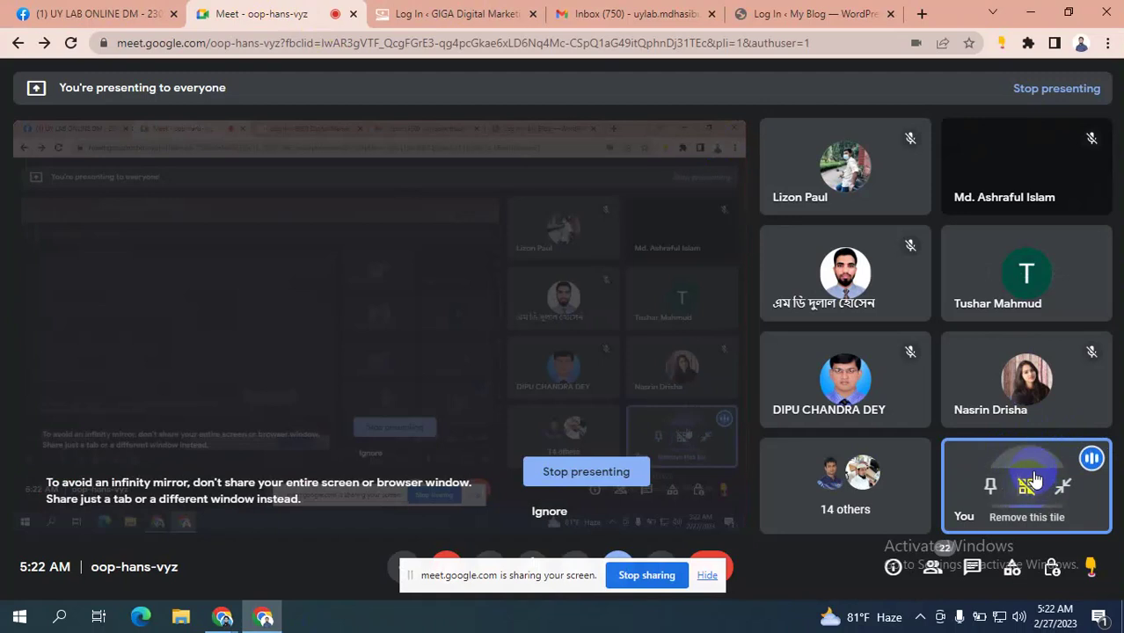
{"action": "left_click", "coordinate": [265, 609]}
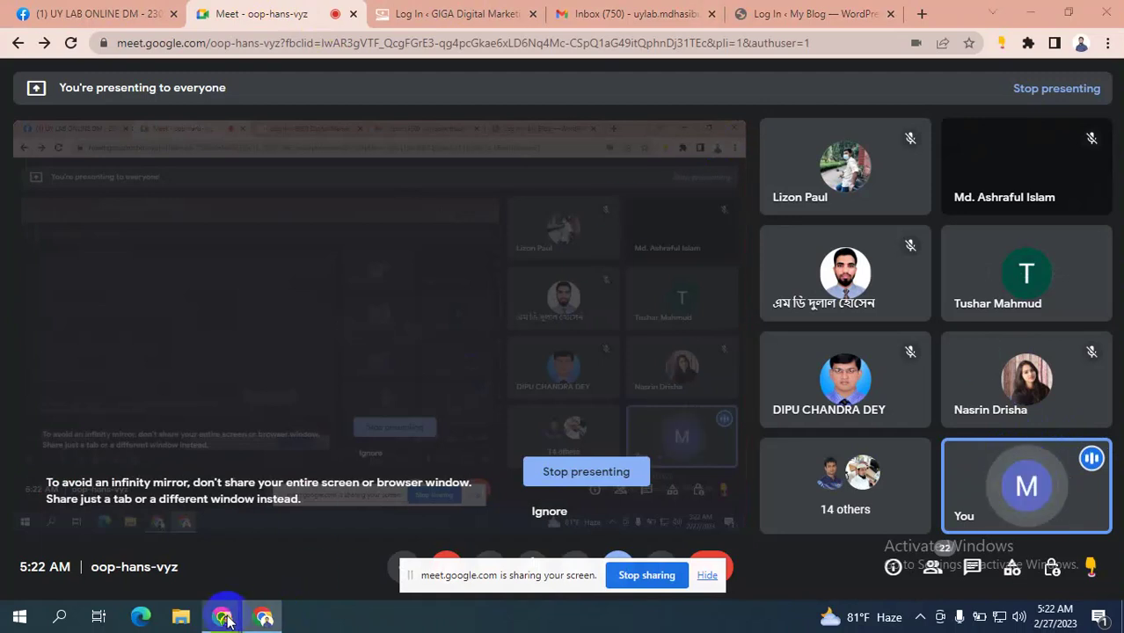
{"action": "left_click", "coordinate": [128, 543]}
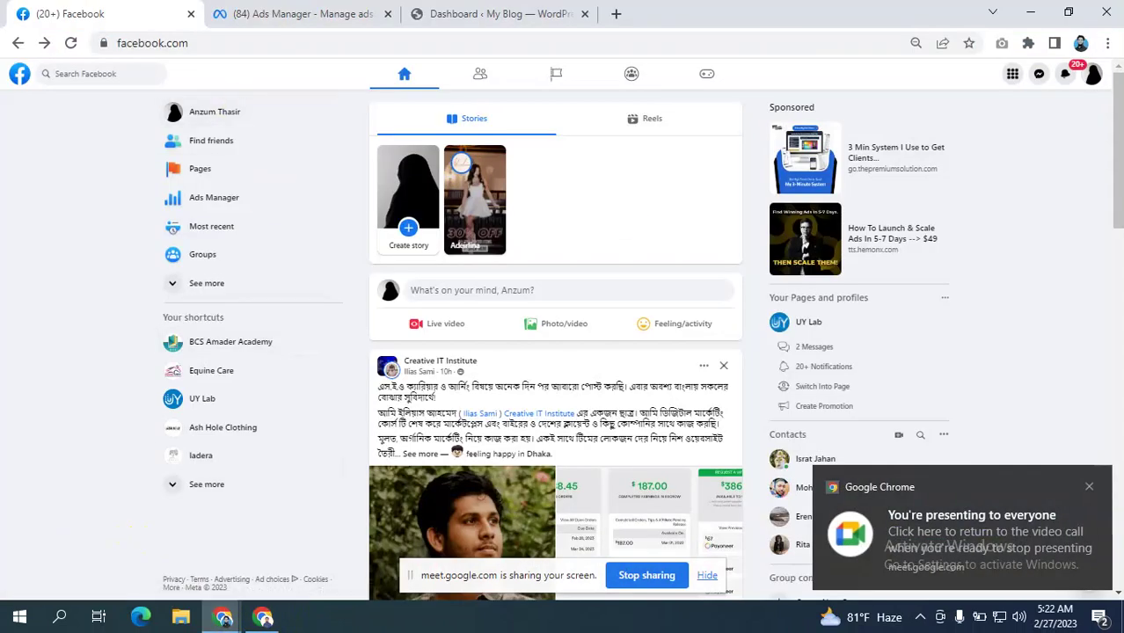
- Dismiss Chrome's 'You're presenting to everyone' notification over the Facebook feed
{"action": "left_click", "coordinate": [1089, 486]}
{"action": "left_click", "coordinate": [1089, 493]}
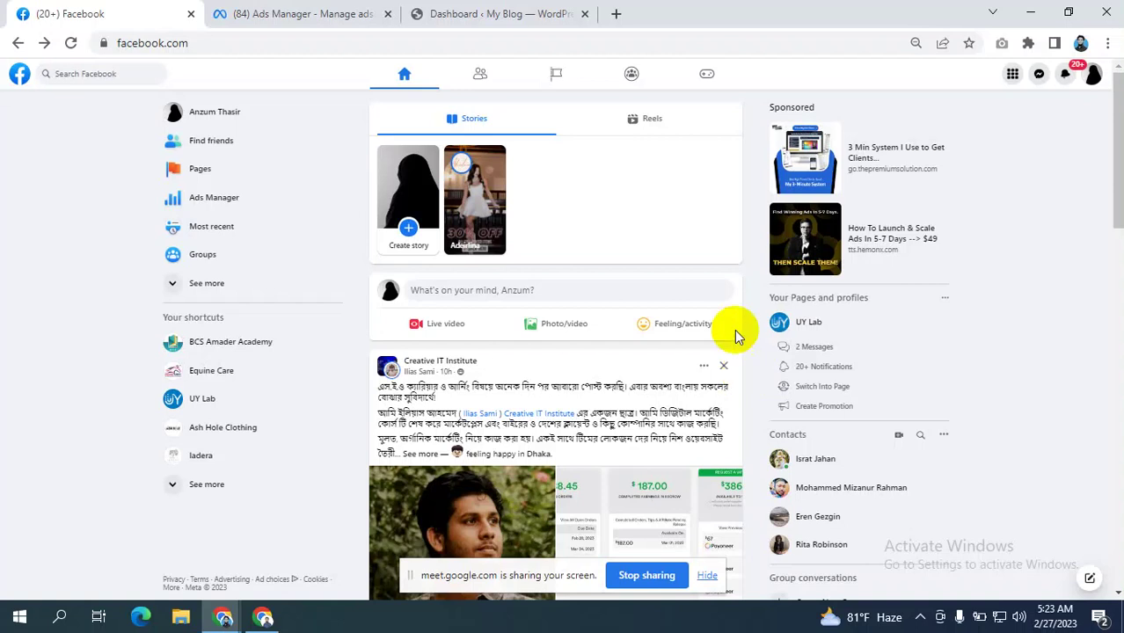
- In a new tab, enter business.facebook.com/overview in the address bar and select it
{"action": "left_click", "coordinate": [503, 14]}
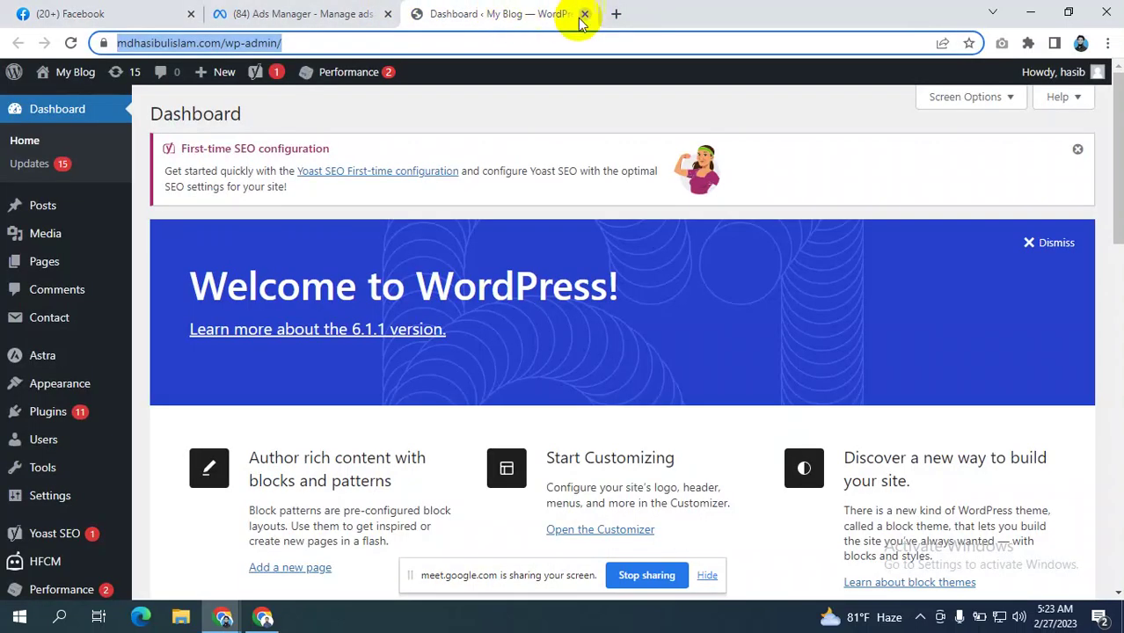
{"action": "double_click", "coordinate": [617, 14]}
{"action": "left_click", "coordinate": [497, 44]}
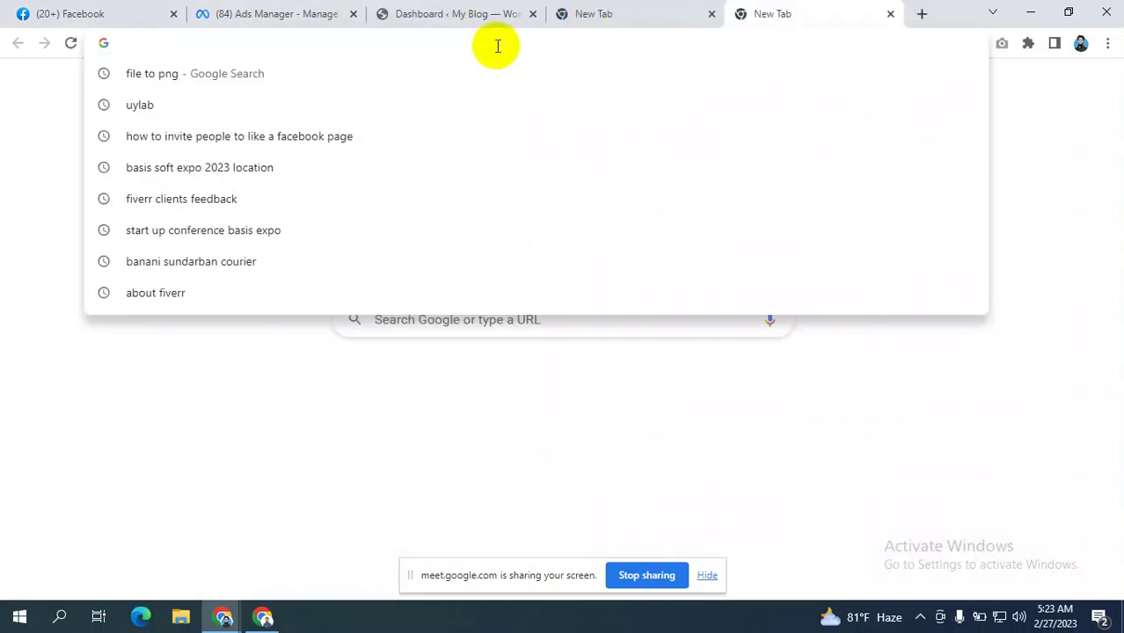
{"action": "type", "text": "byau"}
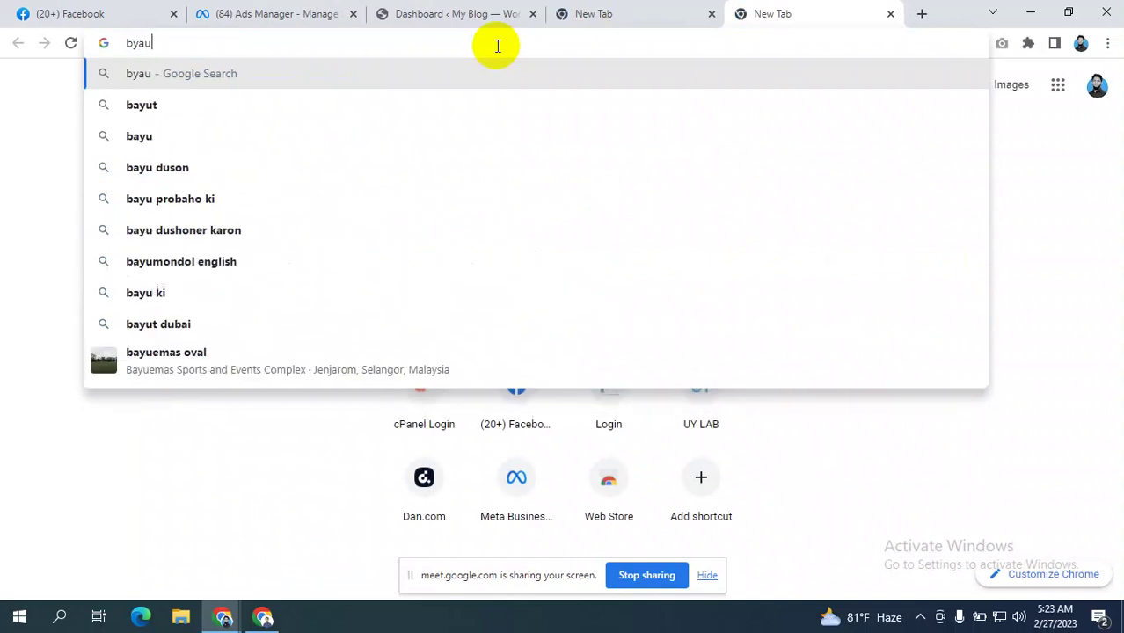
{"action": "key", "text": "BackSpace"}
{"action": "key", "text": "BackSpace"}
{"action": "key", "text": "BackSpace"}
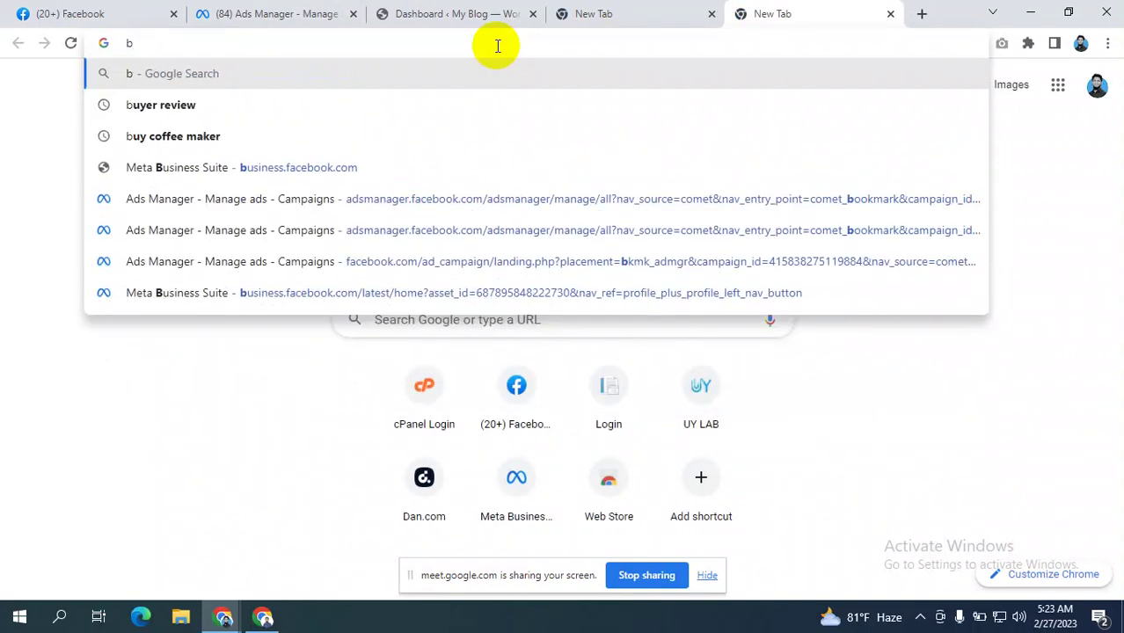
{"action": "type", "text": "usin"}
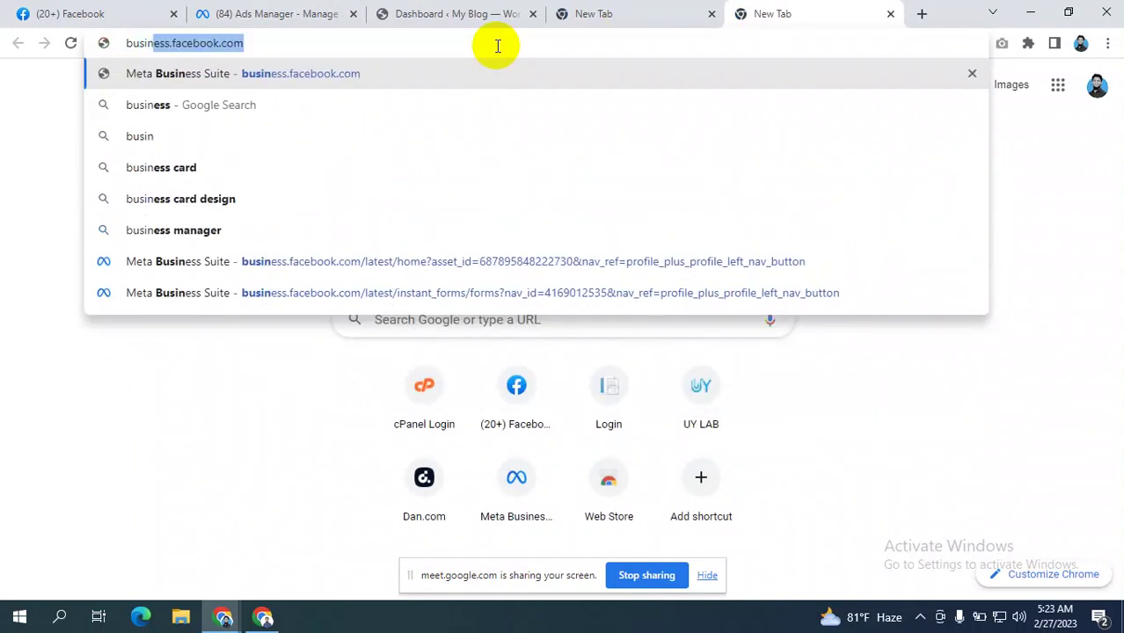
{"action": "key", "text": "Right"}
{"action": "type", "text": "/"}
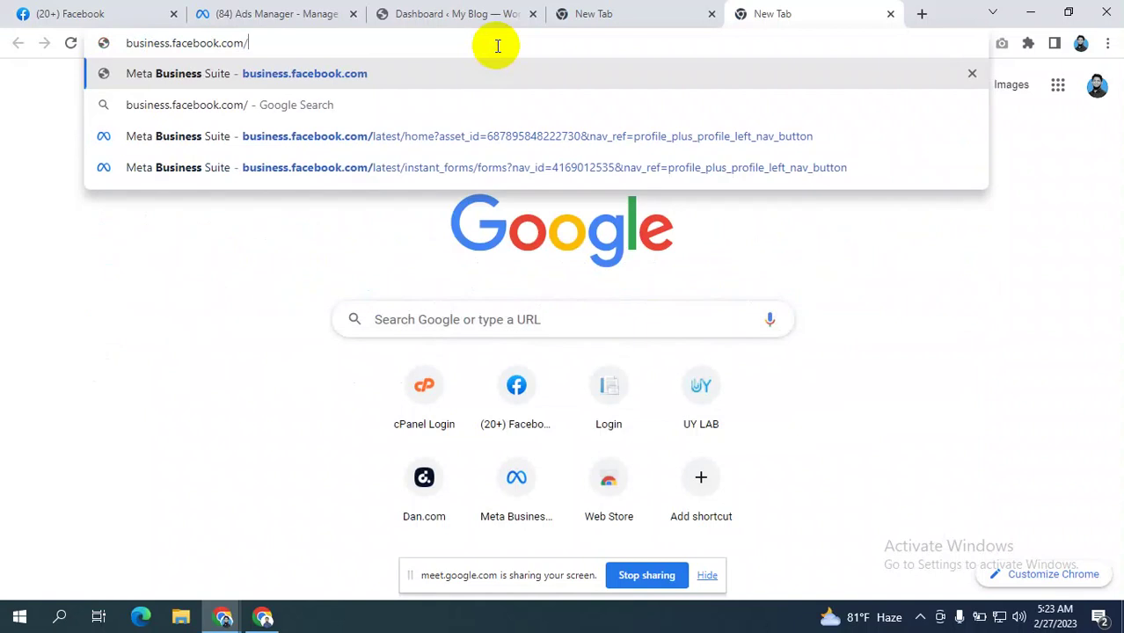
{"action": "type", "text": "overview"}
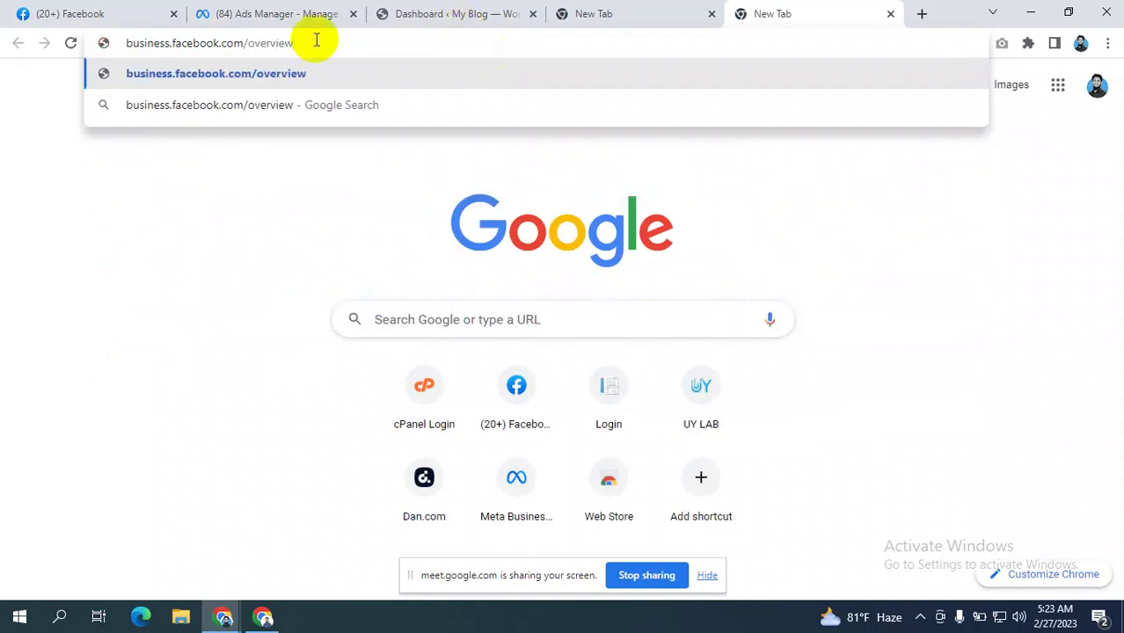
{"action": "key", "text": "ctrl+a"}
{"action": "key", "text": "ctrl+c"}
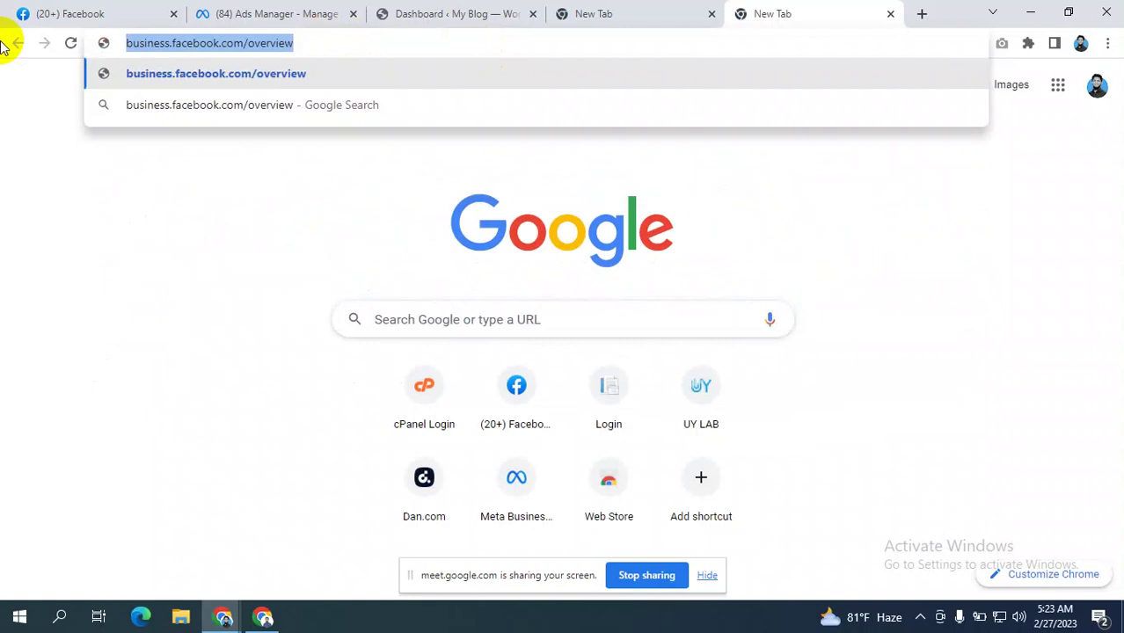
- Paste and send the overview link in Meet's in-call chat, then return to the new tab
{"action": "left_click", "coordinate": [261, 620]}
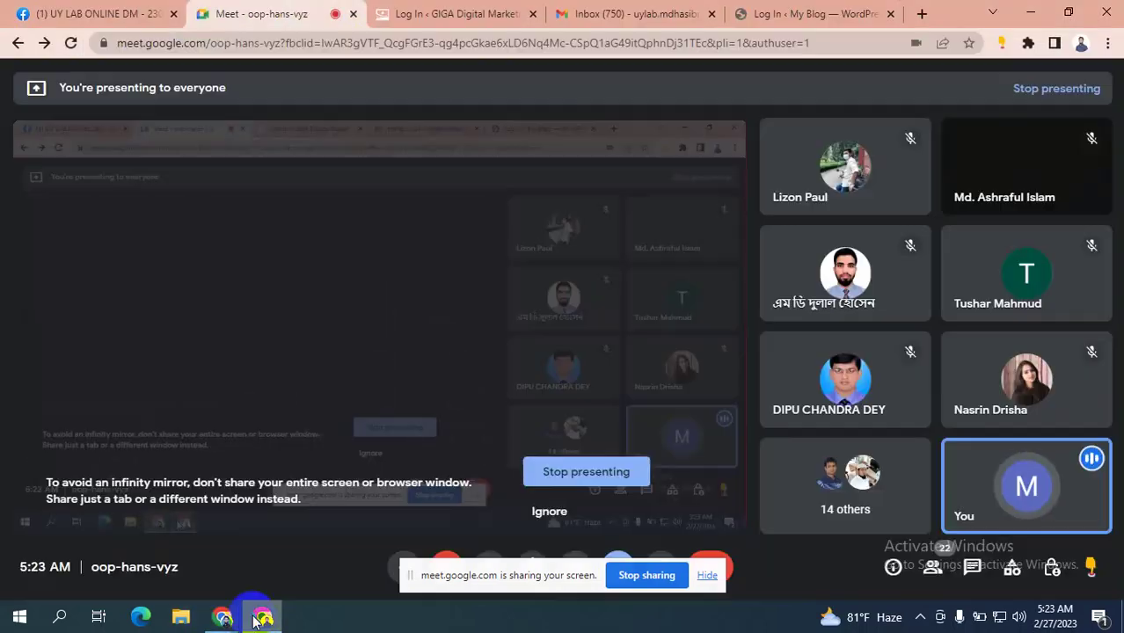
{"action": "left_click", "coordinate": [974, 567]}
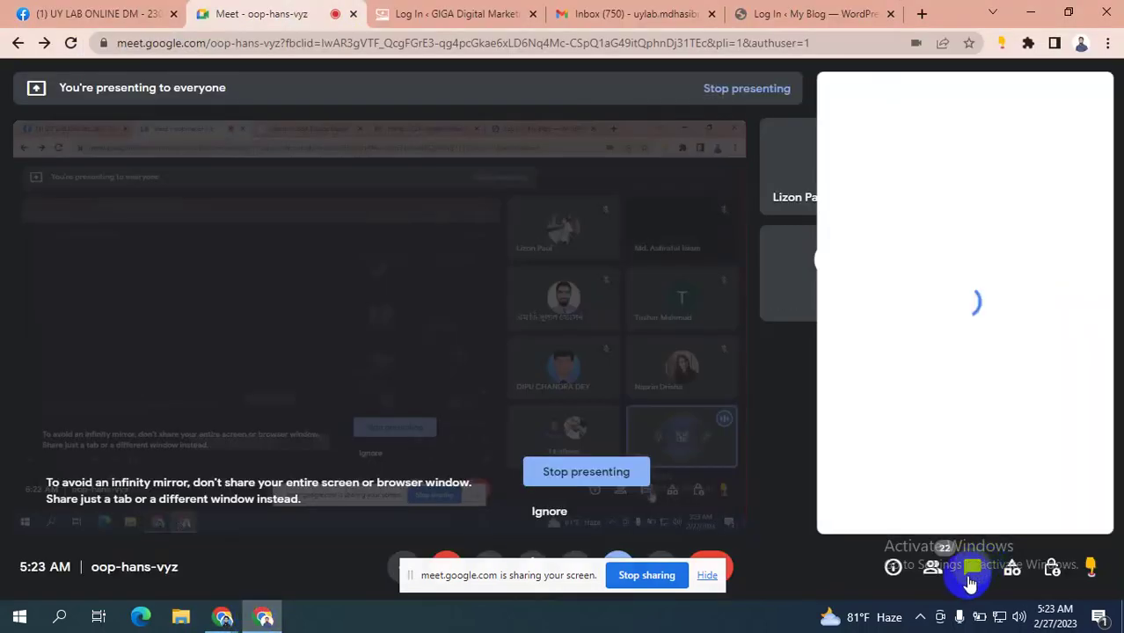
{"action": "left_click", "coordinate": [953, 500]}
{"action": "key", "text": "ctrl+v"}
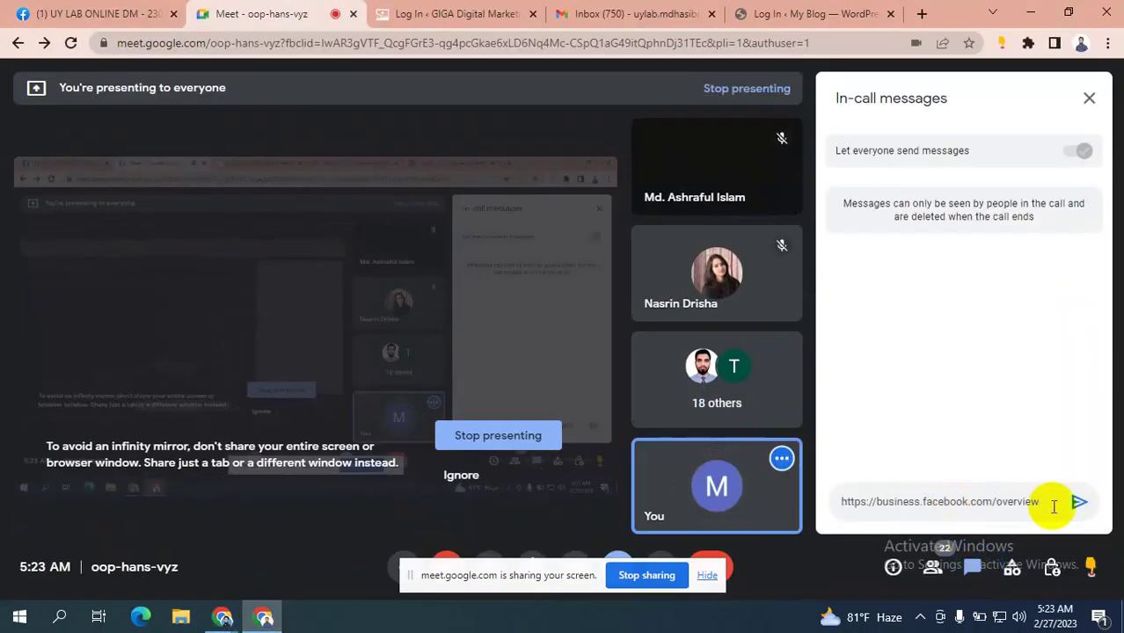
{"action": "left_click", "coordinate": [1077, 501]}
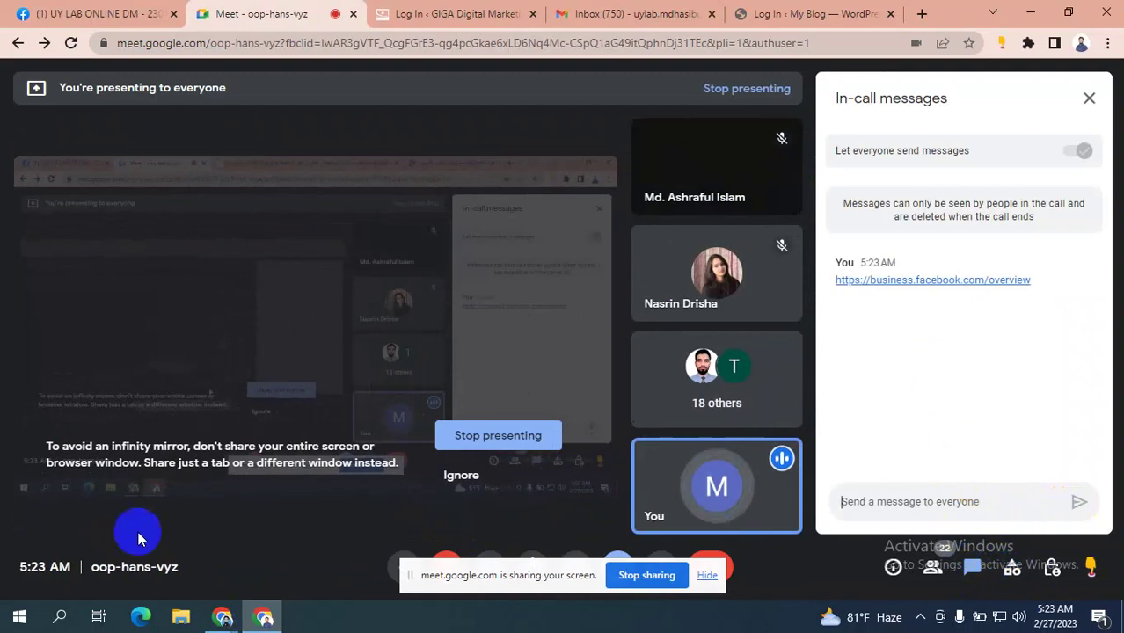
{"action": "mouse_move", "coordinate": [224, 617]}
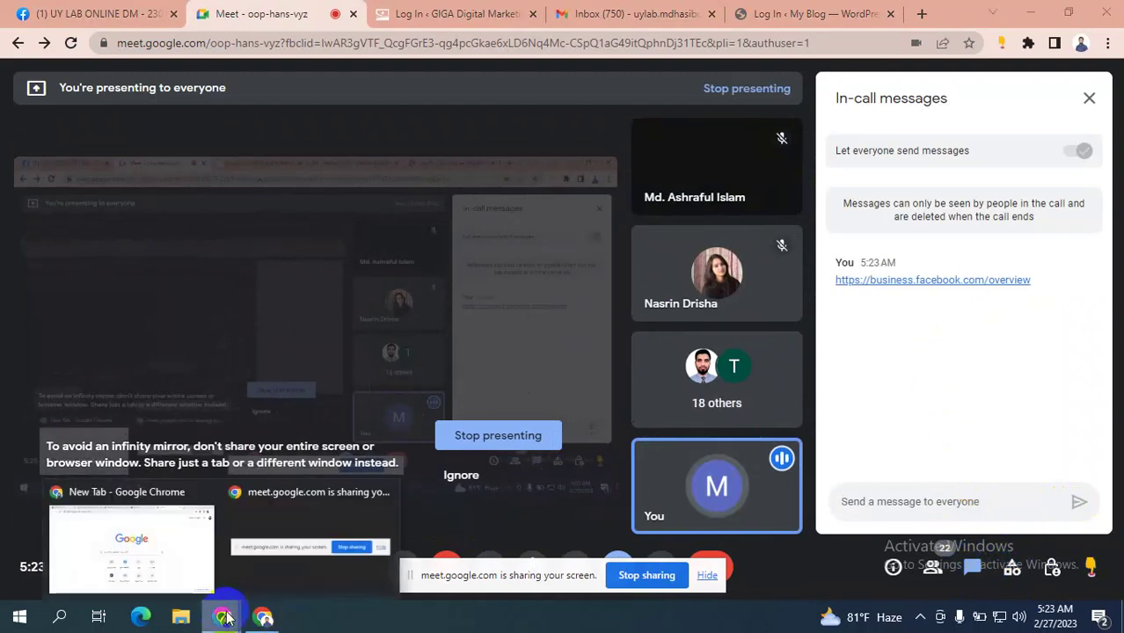
{"action": "left_click", "coordinate": [130, 542]}
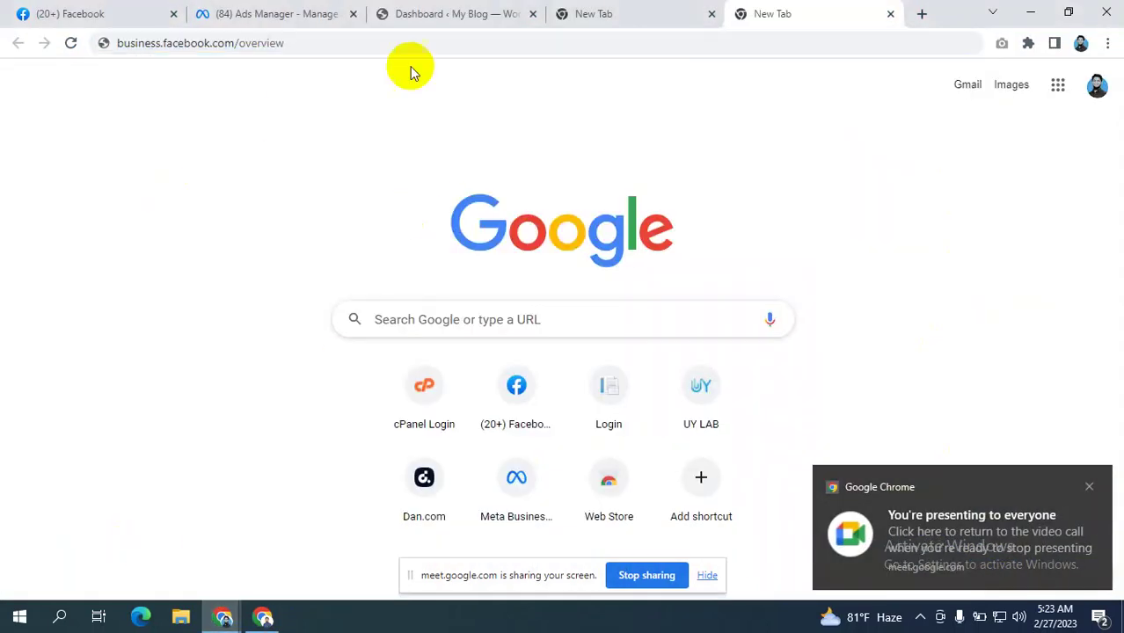
- Load business.facebook.com/overview and start creating a new business account
{"action": "left_click", "coordinate": [305, 45]}
{"action": "key", "text": "Return"}
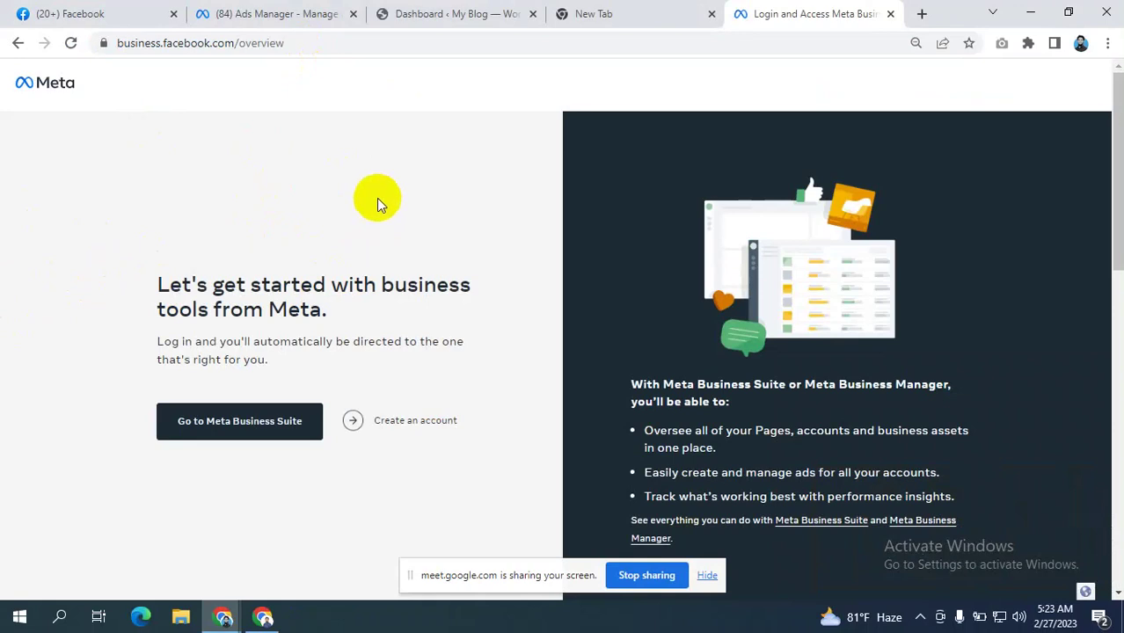
{"action": "scroll", "coordinate": [330, 195], "scroll_direction": "down", "scroll_amount": 2}
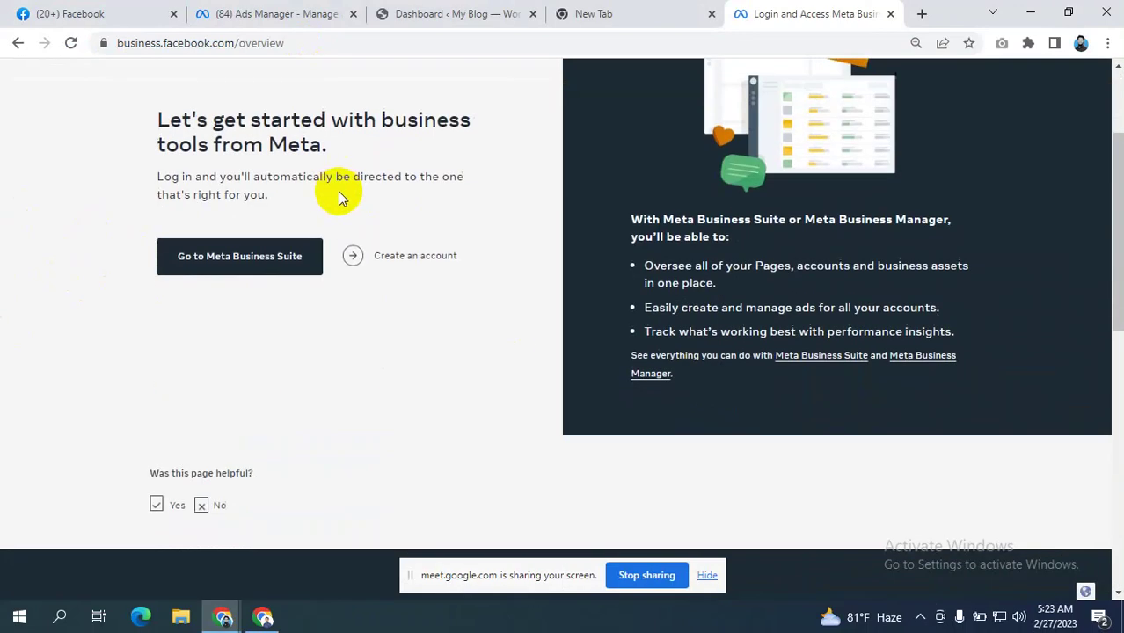
{"action": "scroll", "coordinate": [348, 207], "scroll_direction": "up", "scroll_amount": 2}
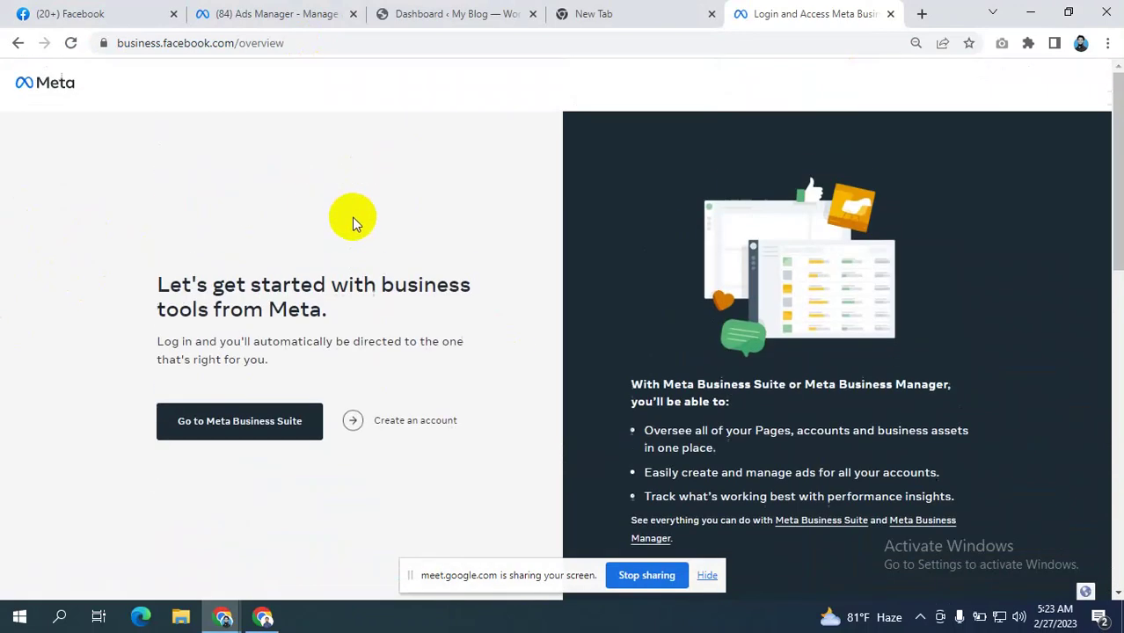
{"action": "left_click", "coordinate": [388, 426]}
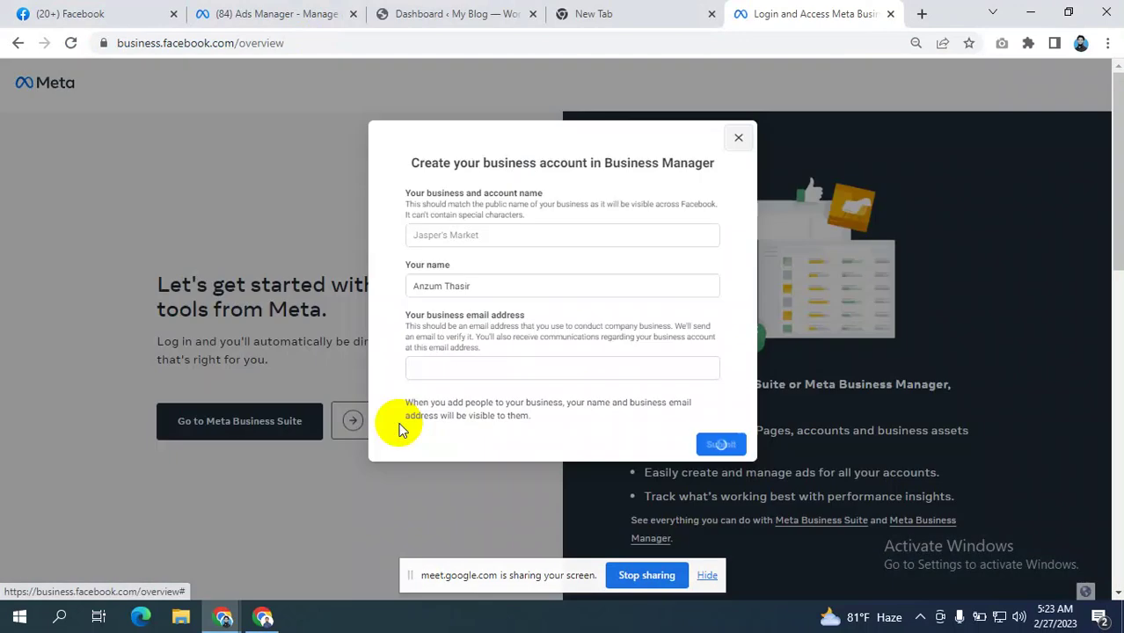
{"action": "left_click", "coordinate": [475, 239]}
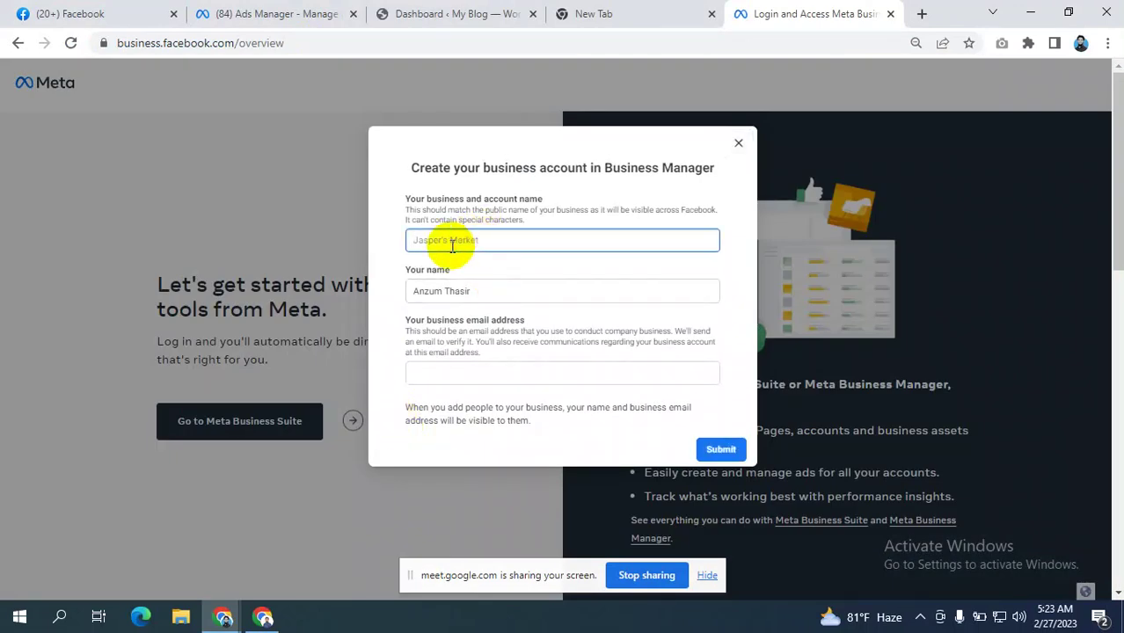
{"action": "left_click_drag", "start_coordinate": [477, 293], "coordinate": [319, 284]}
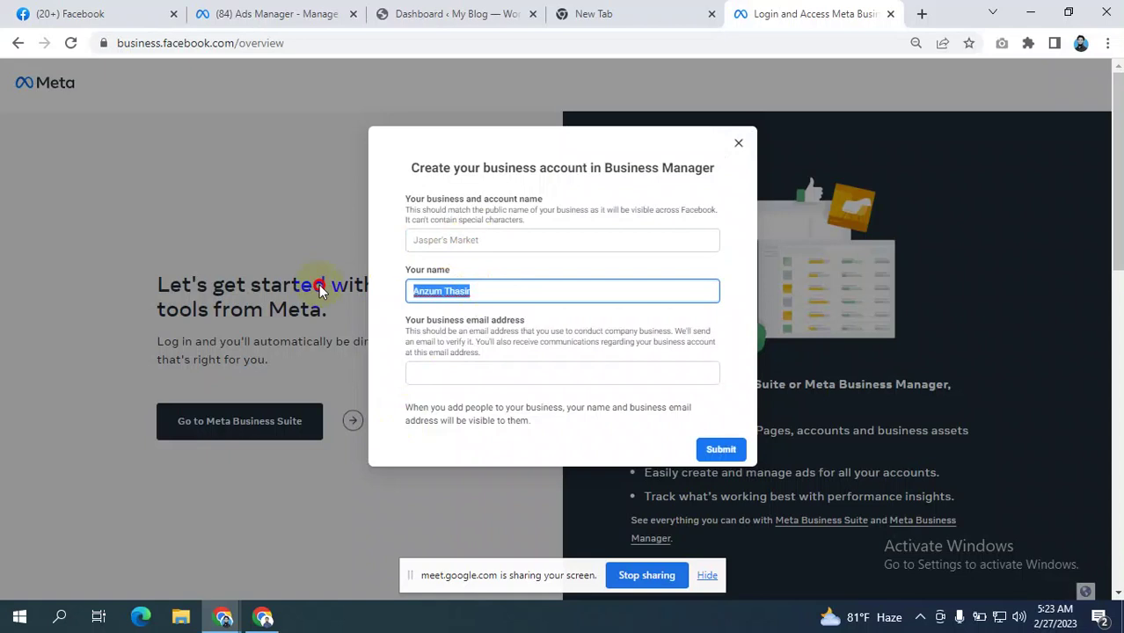
{"action": "left_click", "coordinate": [528, 269]}
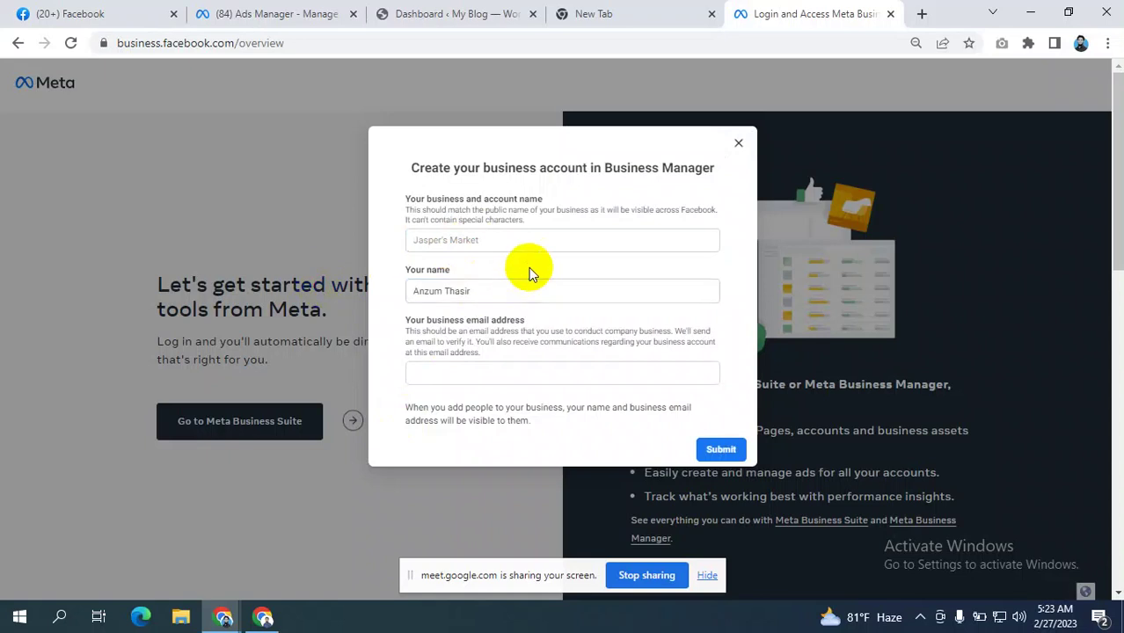
{"action": "left_click", "coordinate": [433, 369]}
{"action": "left_click_drag", "start_coordinate": [406, 319], "coordinate": [540, 332]}
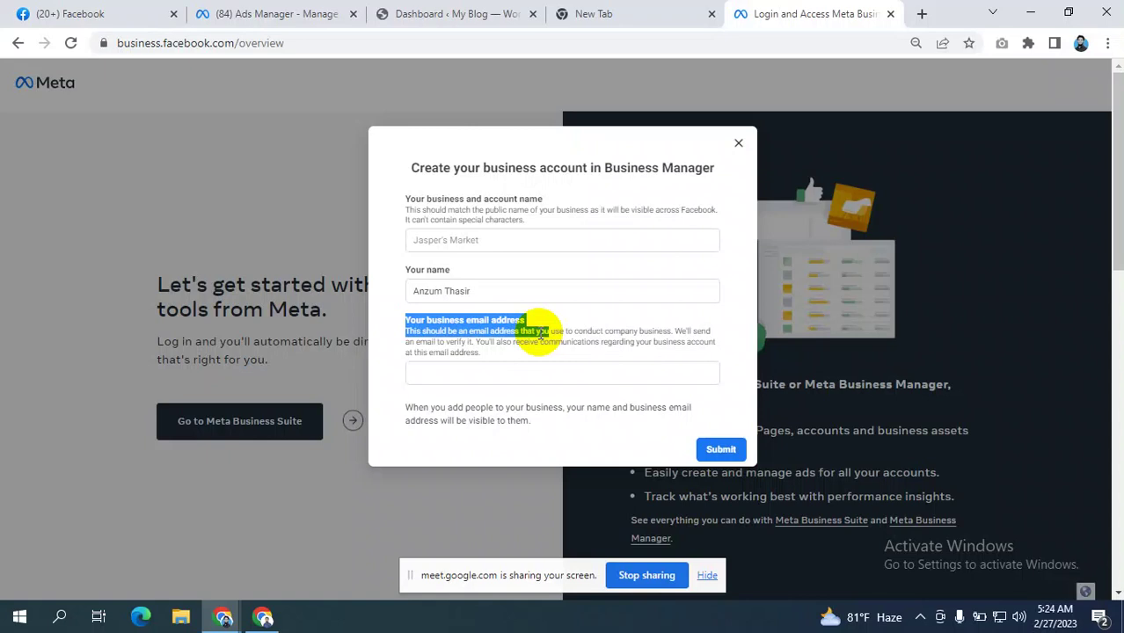
{"action": "left_click", "coordinate": [463, 239]}
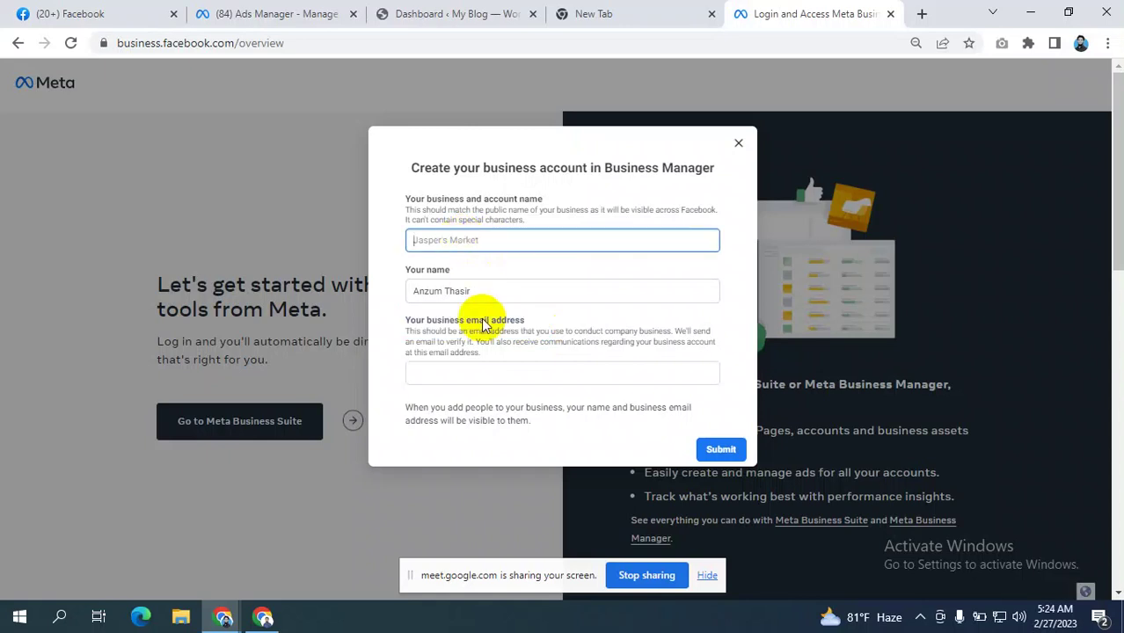
- Enter 'Trendy Shop' as the business name, fixing the misspelling via spelling suggestions
{"action": "type", "text": "Treabo"}
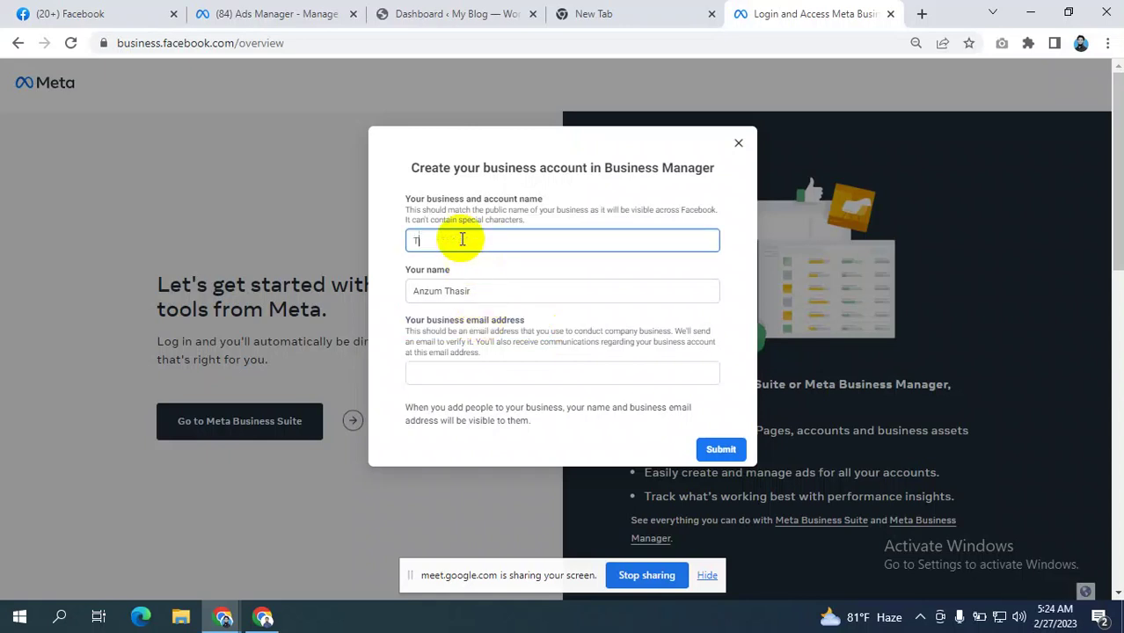
{"action": "key", "text": "BackSpace"}
{"action": "key", "text": "BackSpace"}
{"action": "type", "text": "d"}
{"action": "key", "text": "BackSpace"}
{"action": "type", "text": "bo-t"}
{"action": "key", "text": "BackSpace"}
{"action": "key", "text": "BackSpace"}
{"action": "key", "text": "BackSpace"}
{"action": "key", "text": "BackSpace"}
{"action": "type", "text": "y"}
{"action": "key", "text": "BackSpace"}
{"action": "key", "text": "BackSpace"}
{"action": "key", "text": "BackSpace"}
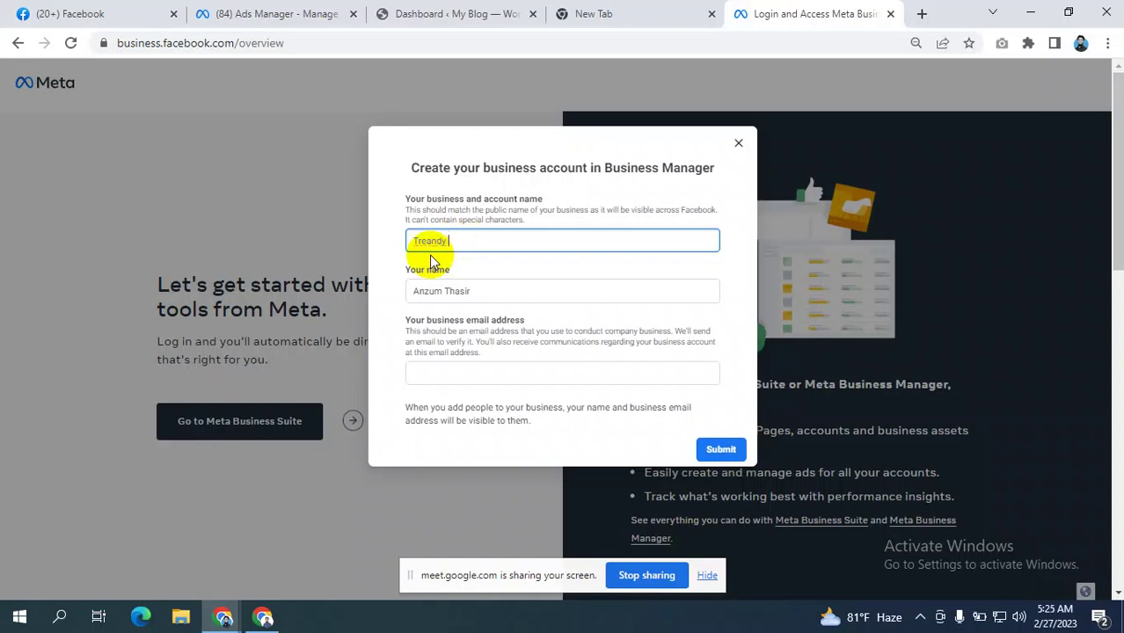
{"action": "key", "text": "BackSpace"}
{"action": "key", "text": "BackSpace"}
{"action": "key", "text": "BackSpace"}
{"action": "key", "text": "BackSpace"}
{"action": "key", "text": "BackSpace"}
{"action": "key", "text": "BackSpace"}
{"action": "key", "text": "BackSpace"}
{"action": "type", "text": "Trean"}
{"action": "double_click", "coordinate": [431, 239]}
{"action": "right_click", "coordinate": [431, 243]}
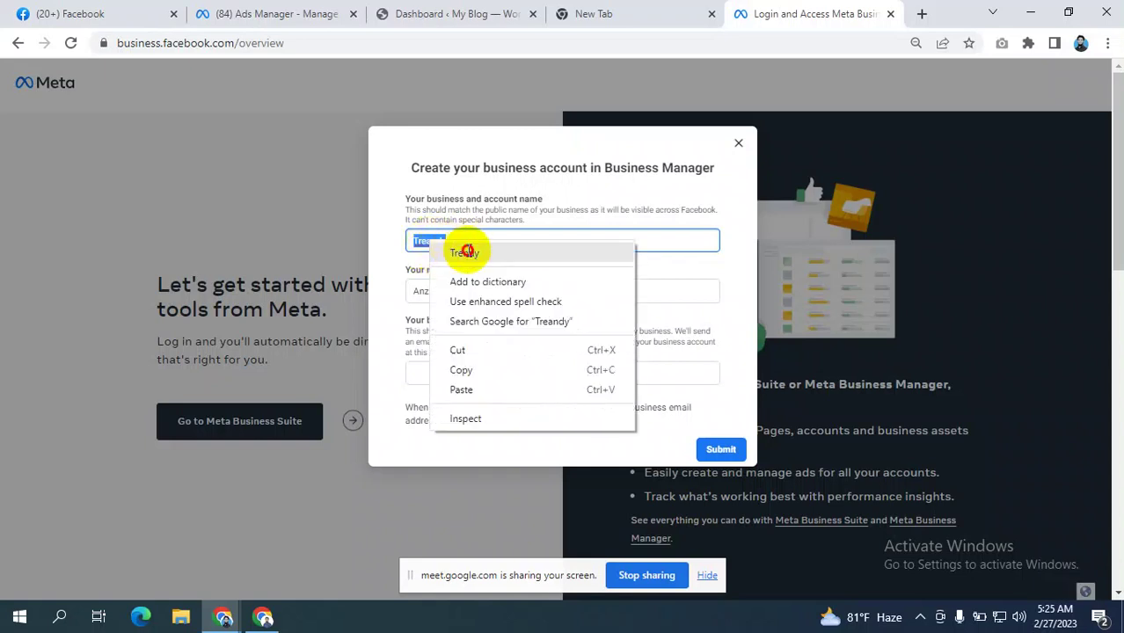
{"action": "left_click", "coordinate": [464, 252]}
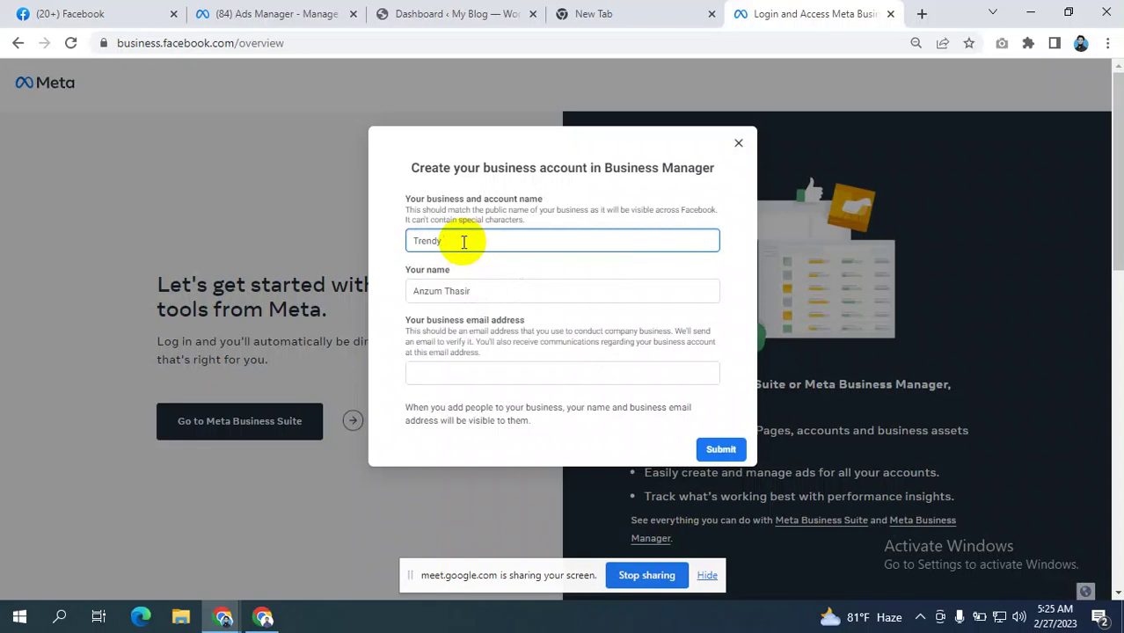
{"action": "type", "text": "Shop"}
- Highlight the business name and the email field's label and description
{"action": "left_click_drag", "start_coordinate": [465, 243], "coordinate": [413, 243]}
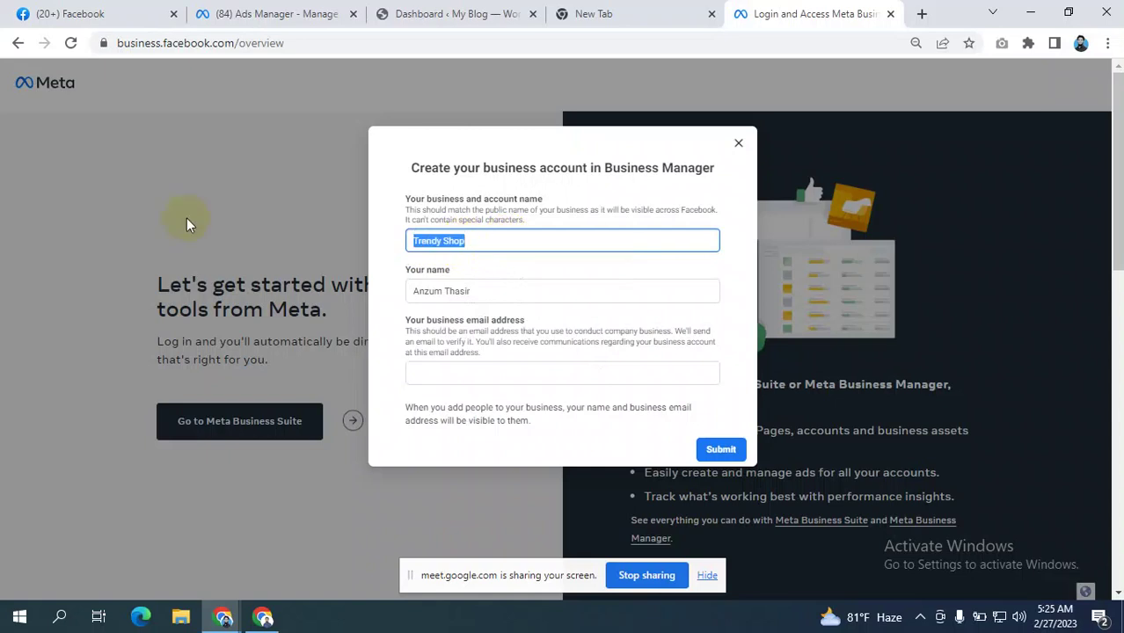
{"action": "left_click", "coordinate": [495, 210]}
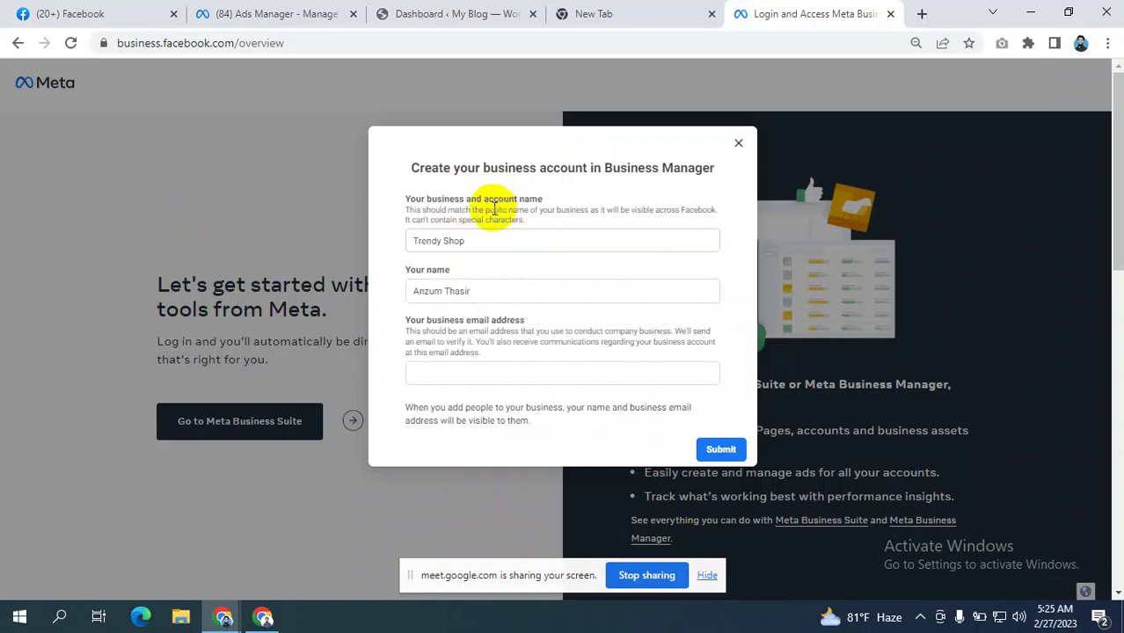
{"action": "left_click_drag", "start_coordinate": [394, 314], "coordinate": [562, 335]}
{"action": "left_click", "coordinate": [562, 334]}
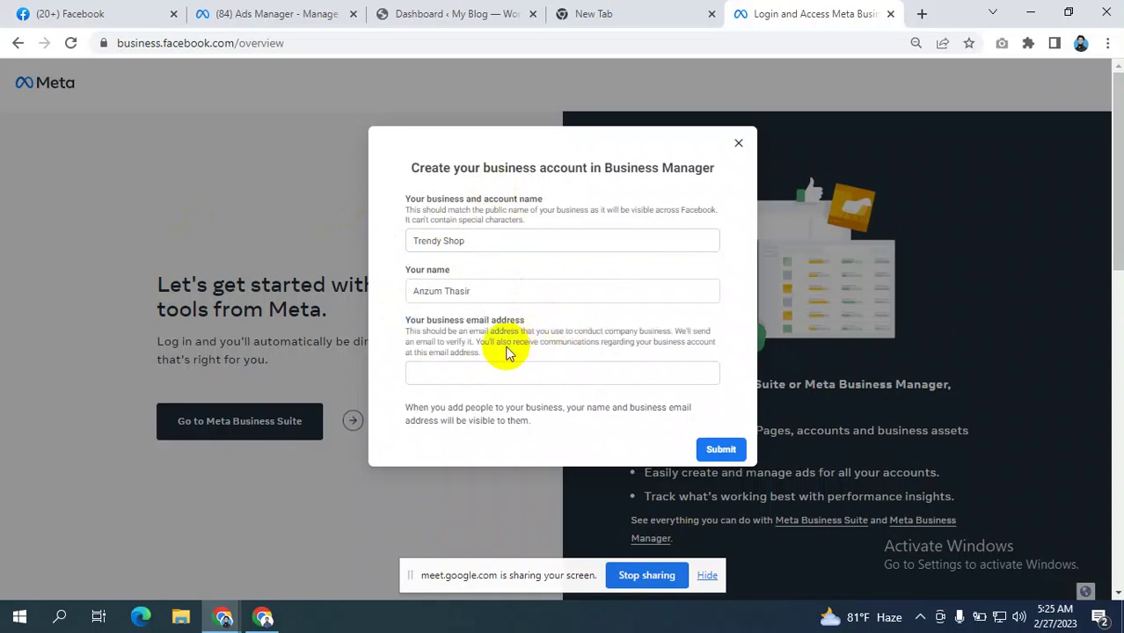
{"action": "left_click_drag", "start_coordinate": [500, 354], "coordinate": [506, 355]}
{"action": "left_click", "coordinate": [500, 315]}
{"action": "left_click", "coordinate": [404, 325]}
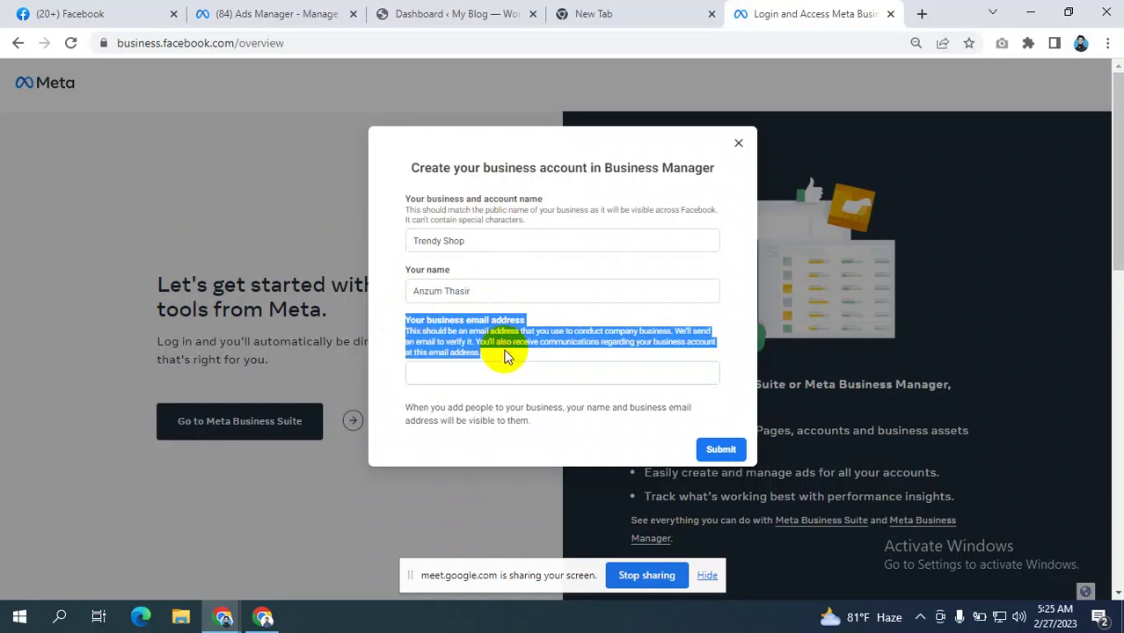
{"action": "left_click", "coordinate": [562, 267]}
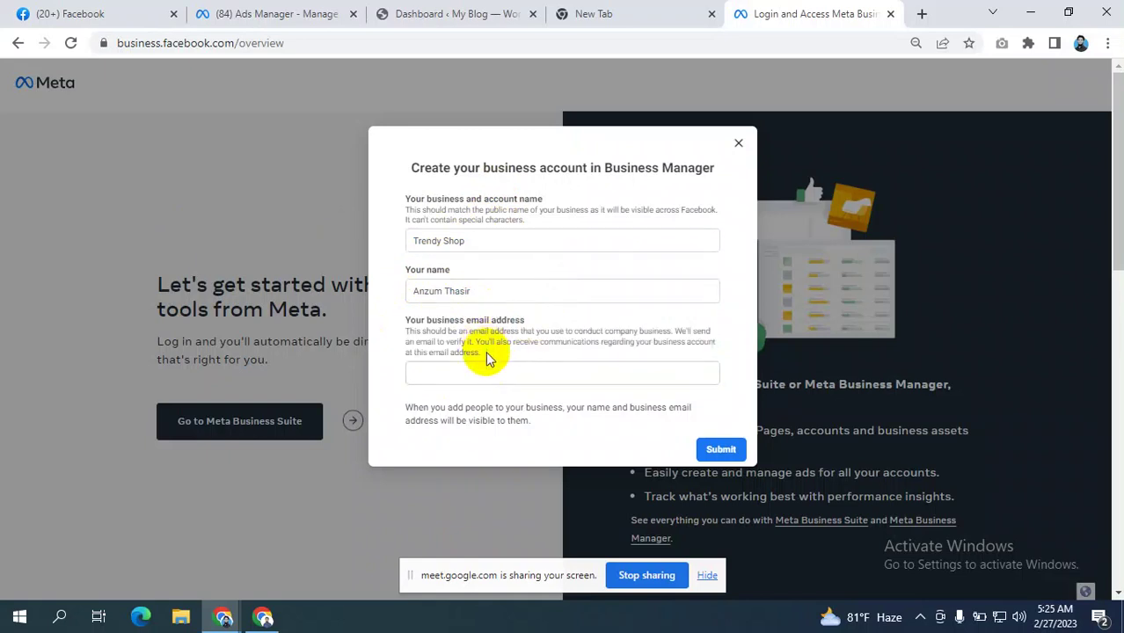
- Enter the business's Gmail address in the business email field
{"action": "left_click_drag", "start_coordinate": [488, 359], "coordinate": [407, 321]}
{"action": "left_click", "coordinate": [407, 321]}
{"action": "left_click", "coordinate": [446, 329]}
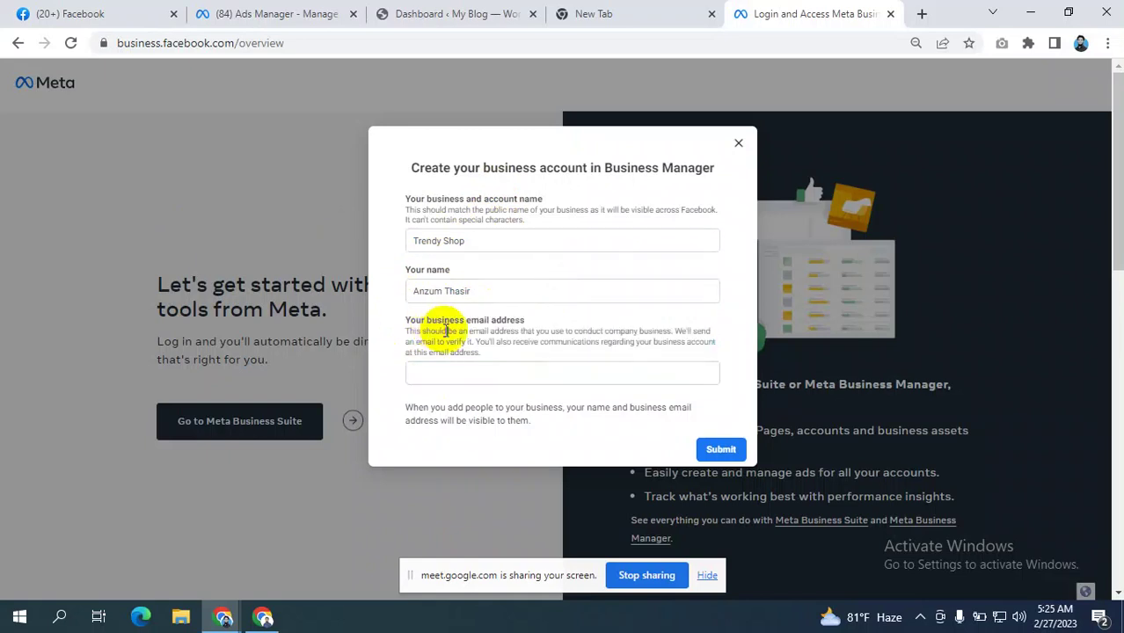
{"action": "left_click", "coordinate": [448, 374]}
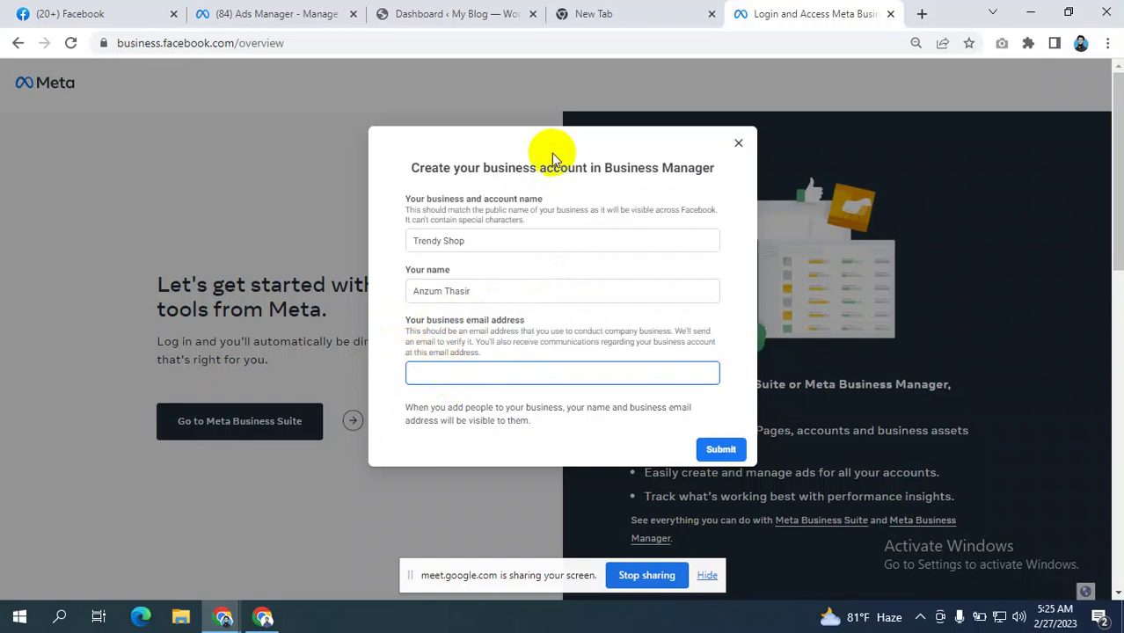
{"action": "left_click", "coordinate": [426, 234]}
{"action": "left_click", "coordinate": [431, 292]}
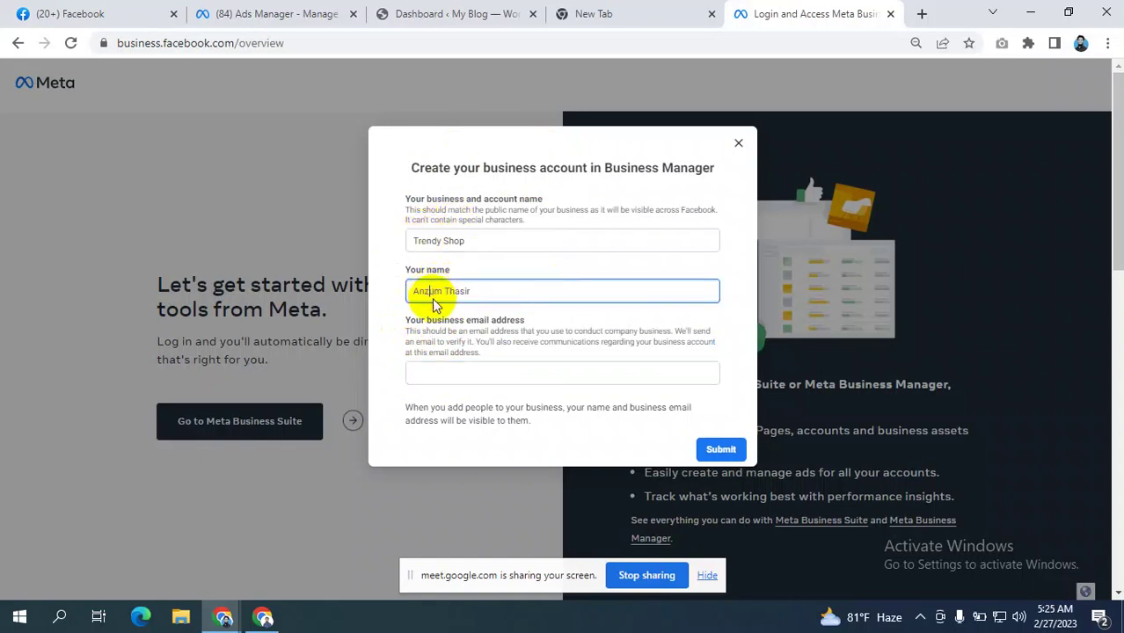
{"action": "left_click", "coordinate": [454, 373]}
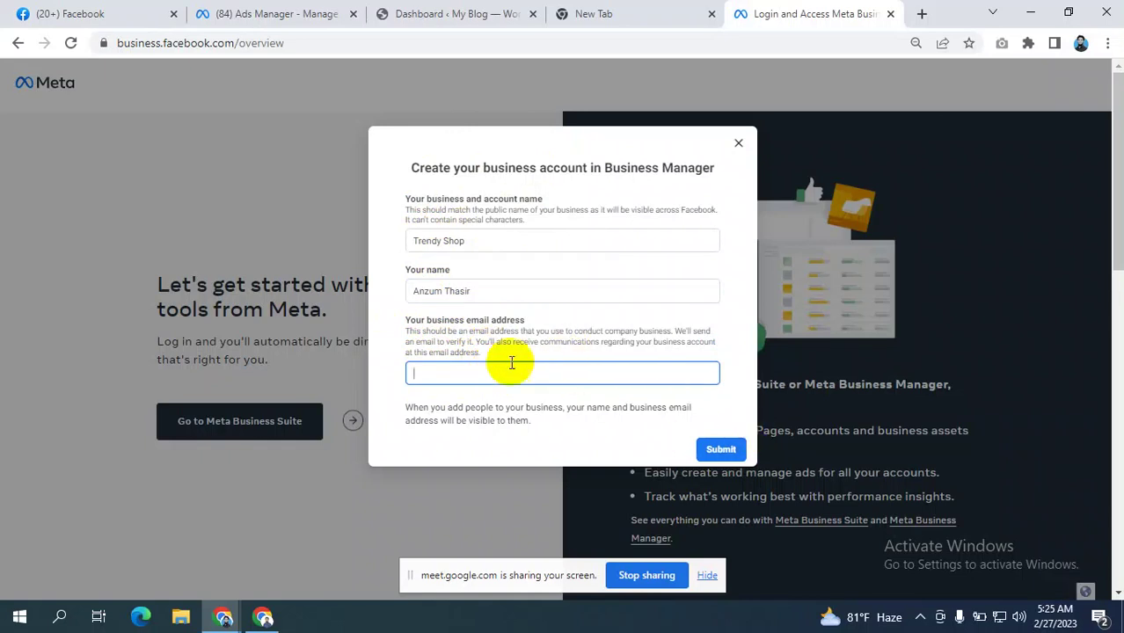
{"action": "left_click", "coordinate": [494, 375]}
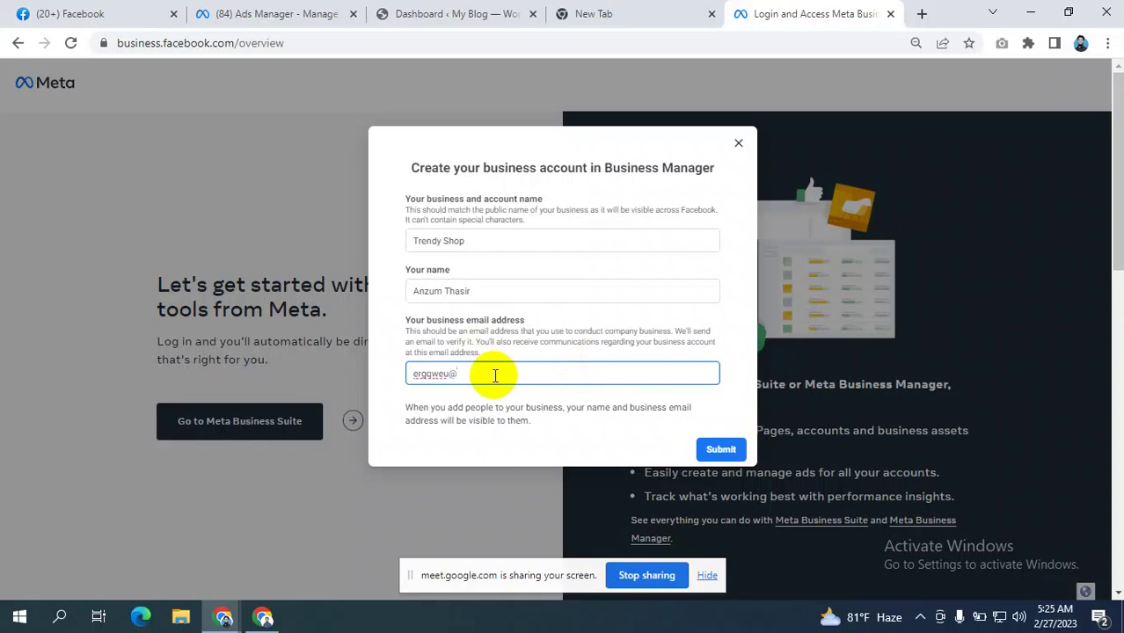
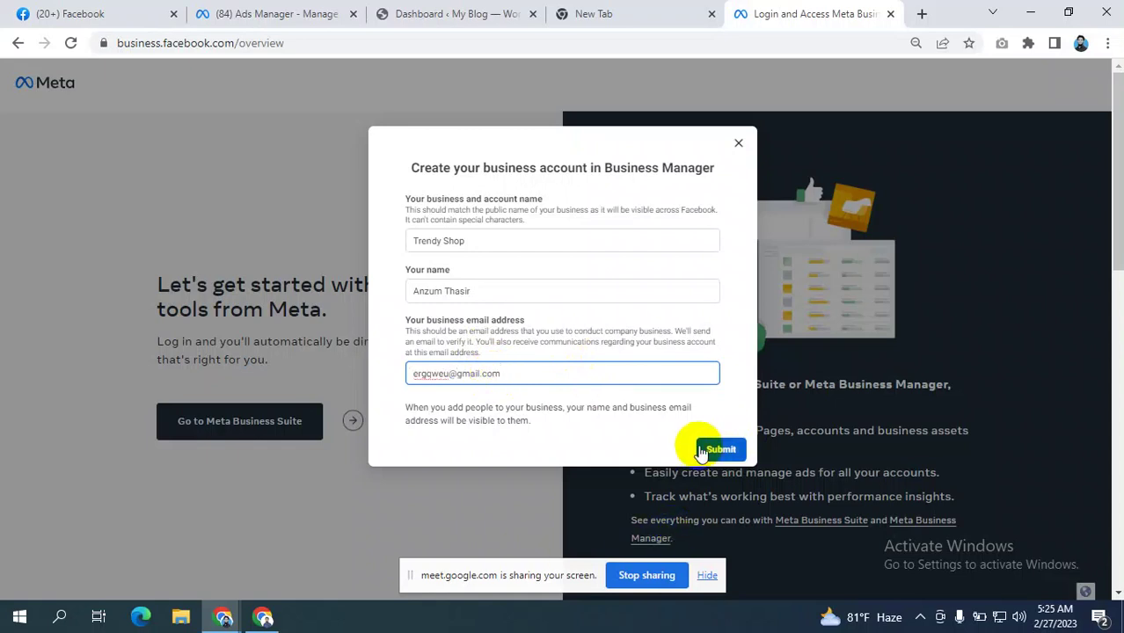
{"action": "scroll", "coordinate": [571, 381], "scroll_direction": "down", "scroll_amount": 2}
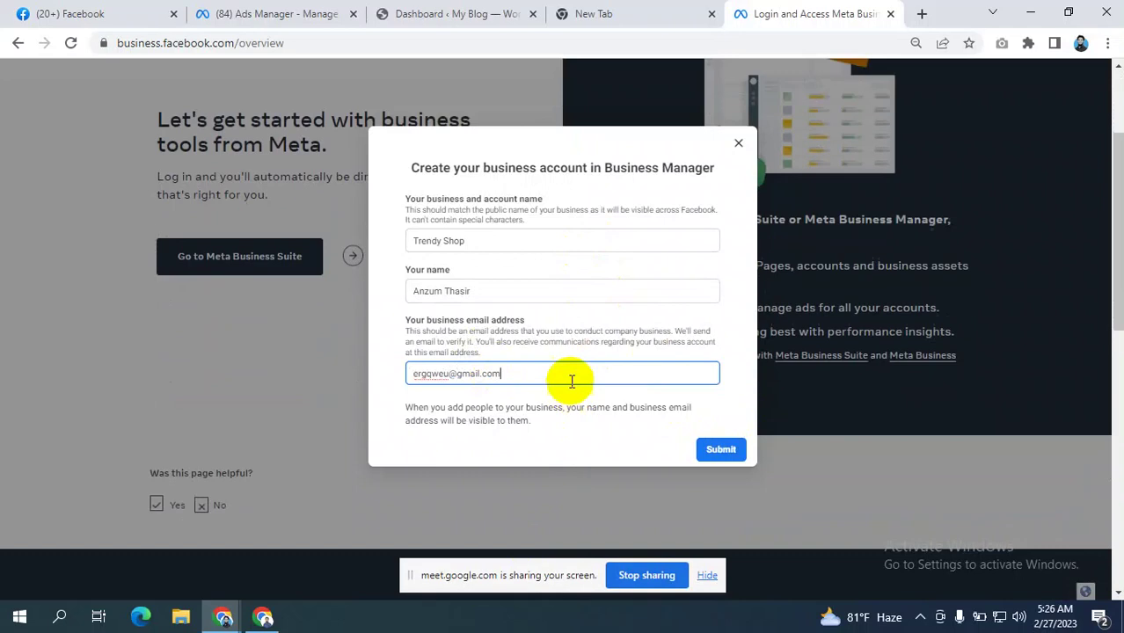
{"action": "scroll", "coordinate": [604, 277], "scroll_direction": "up", "scroll_amount": 2}
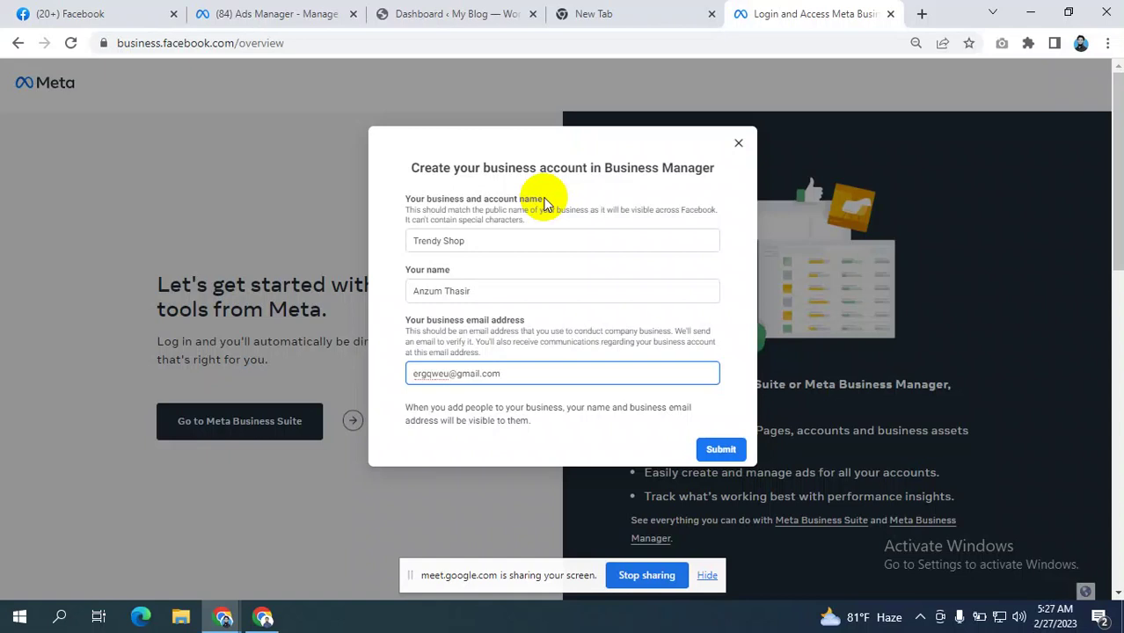
{"action": "left_click", "coordinate": [585, 194]}
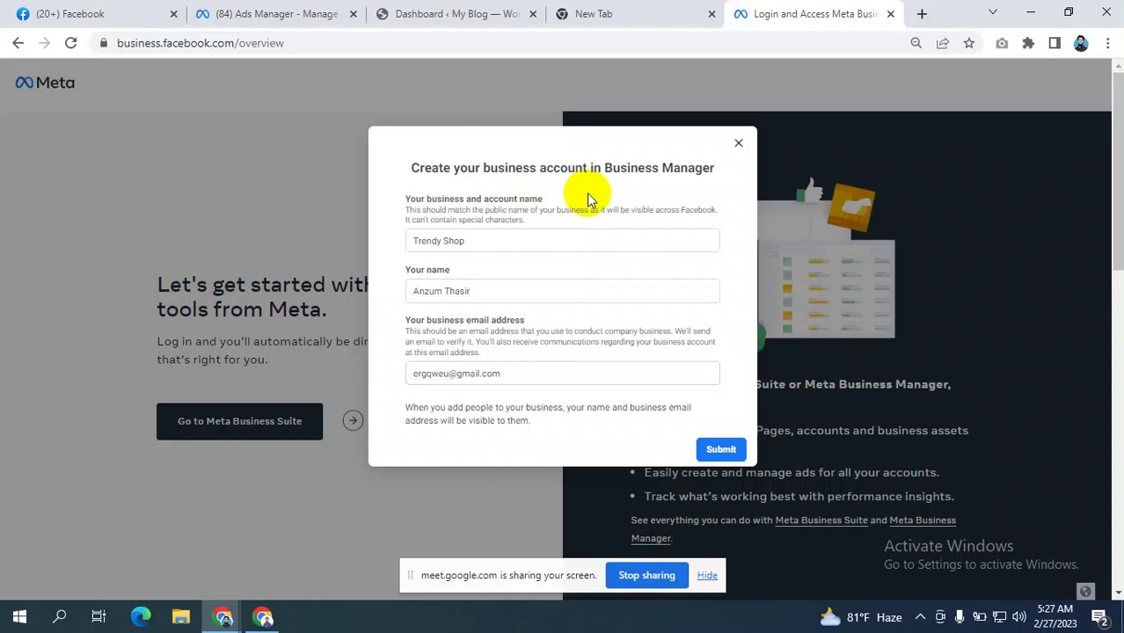
- Dismiss the screen-sharing warning, leave the Google Meet call, and close its tab
{"action": "left_click", "coordinate": [262, 617]}
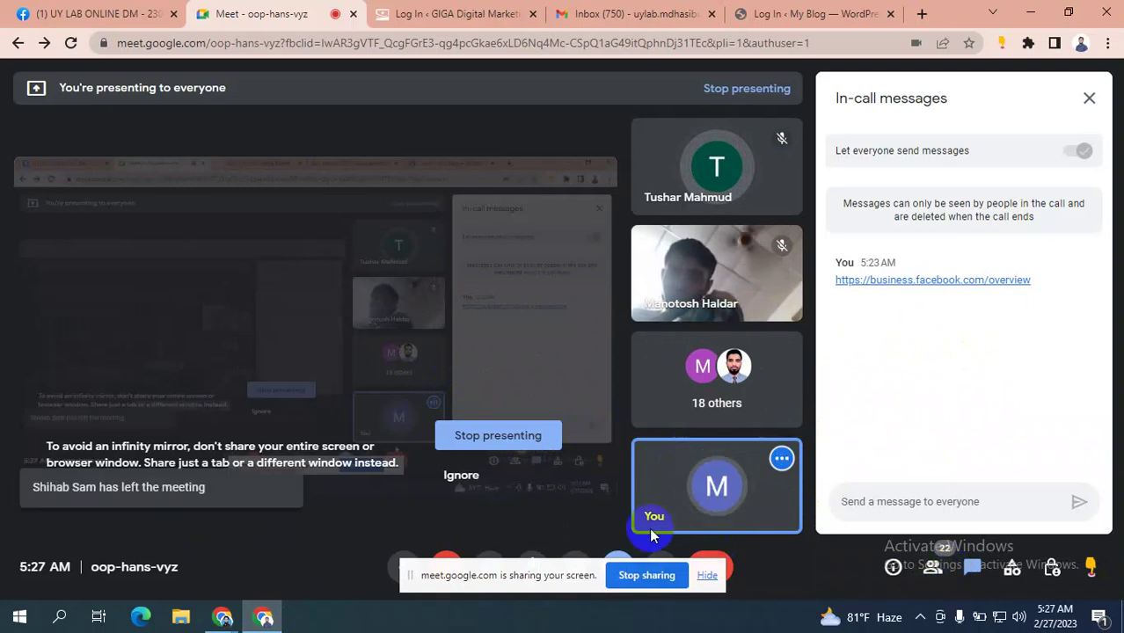
{"action": "left_click", "coordinate": [485, 478]}
{"action": "left_click", "coordinate": [706, 577]}
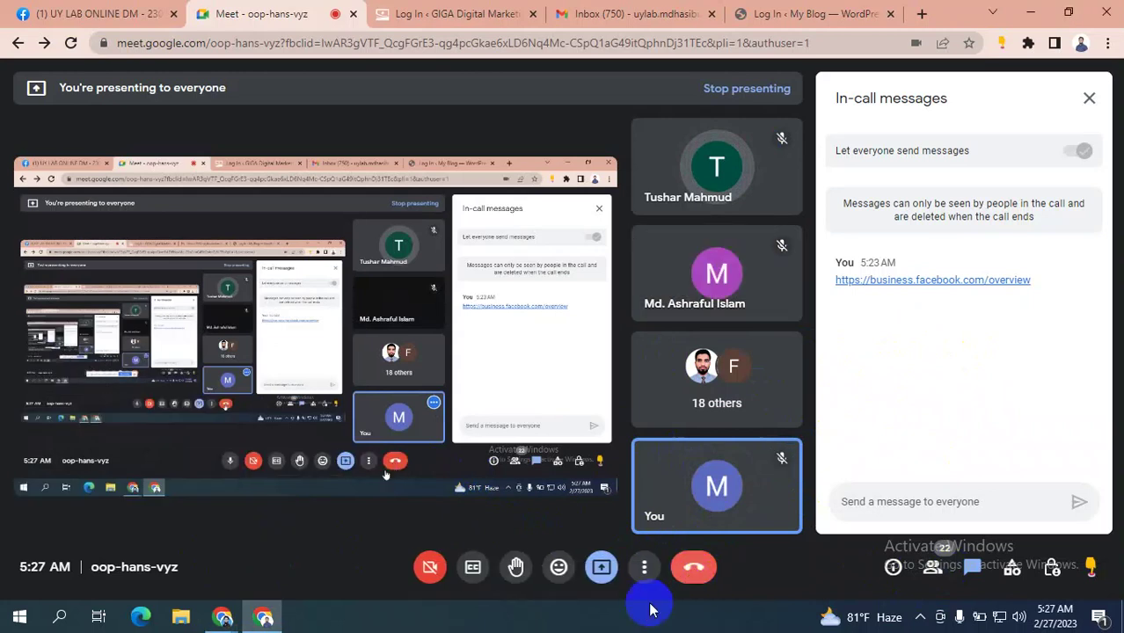
{"action": "left_click", "coordinate": [695, 567]}
{"action": "mouse_move", "coordinate": [274, 609]}
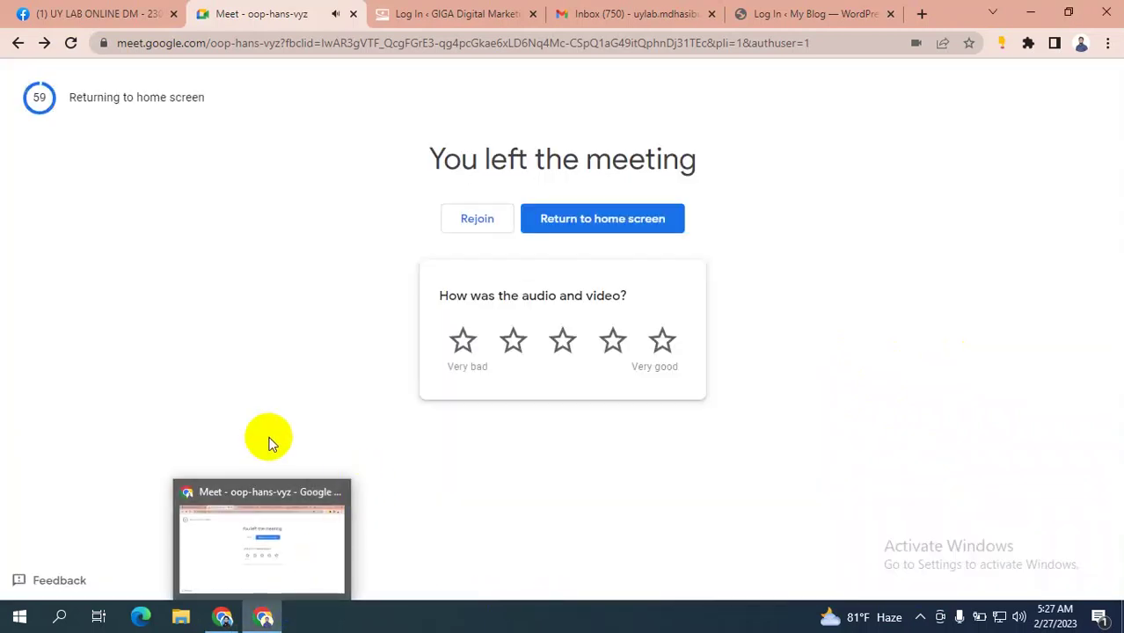
{"action": "left_click", "coordinate": [353, 16]}
- Rejoin the class Meet from the Facebook group's pinned link using the second Google account
{"action": "left_click", "coordinate": [120, 13]}
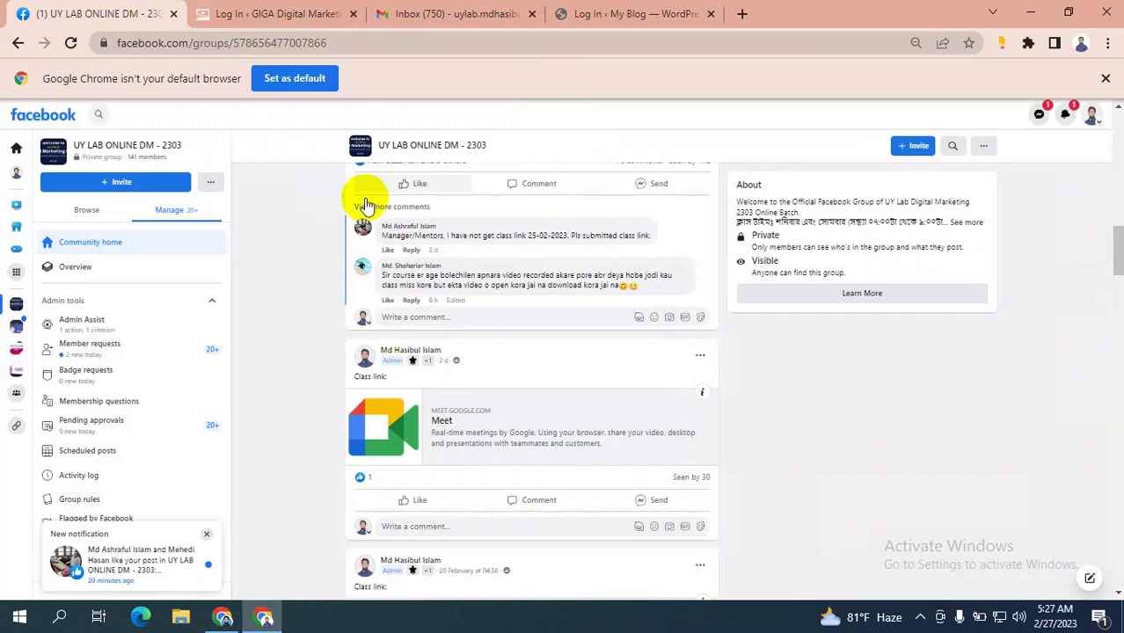
{"action": "scroll", "coordinate": [473, 236], "scroll_direction": "up", "scroll_amount": 10}
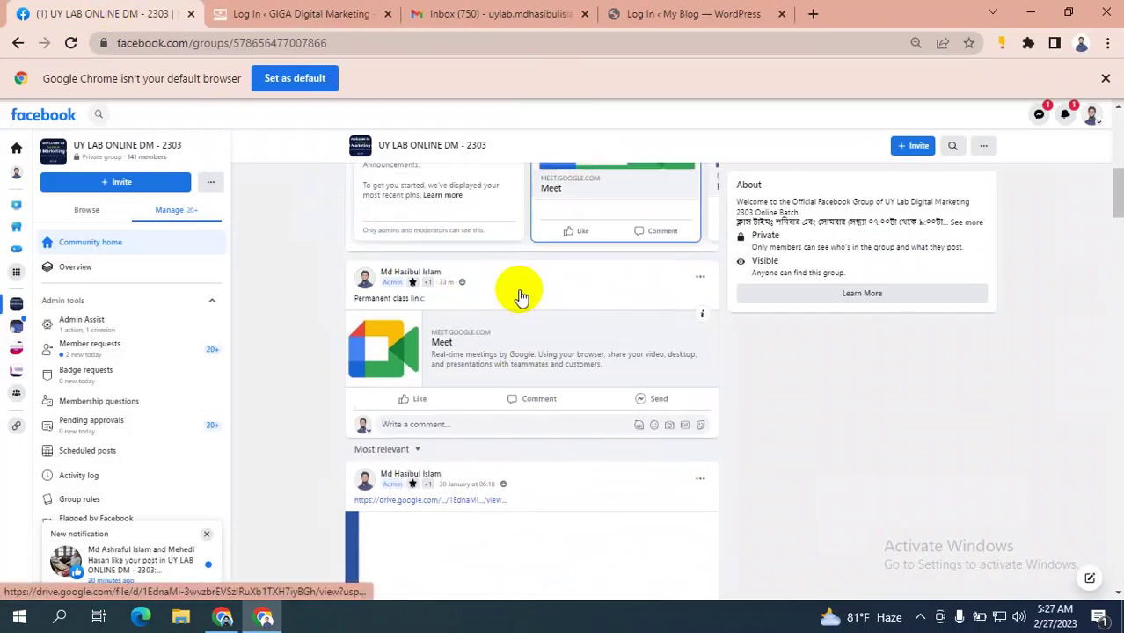
{"action": "scroll", "coordinate": [518, 294], "scroll_direction": "down", "scroll_amount": 6}
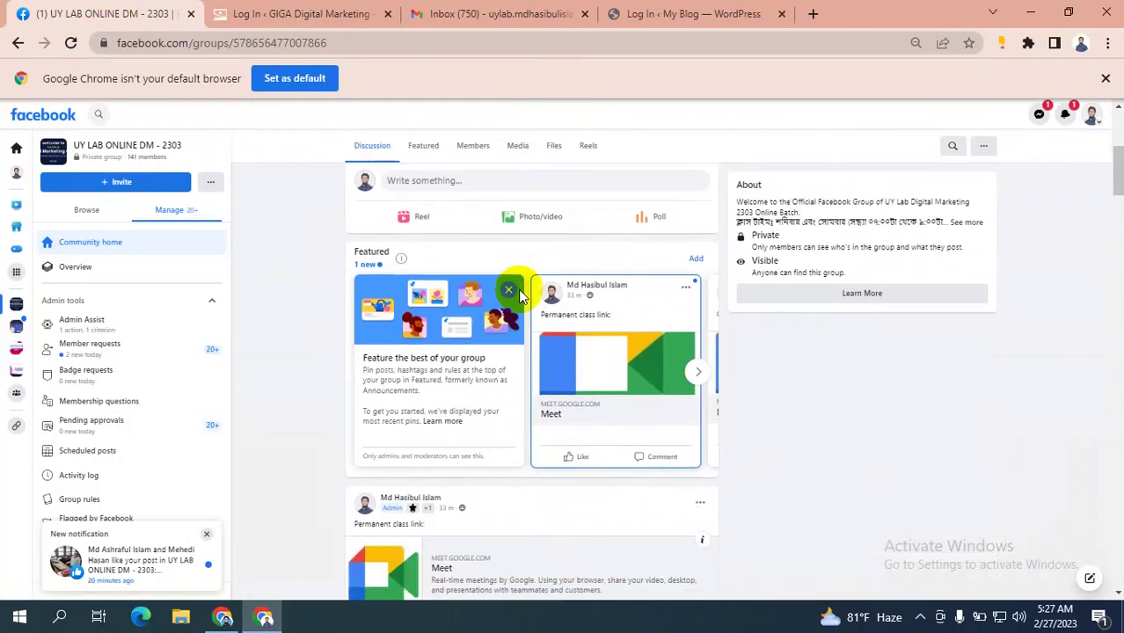
{"action": "left_click", "coordinate": [465, 413]}
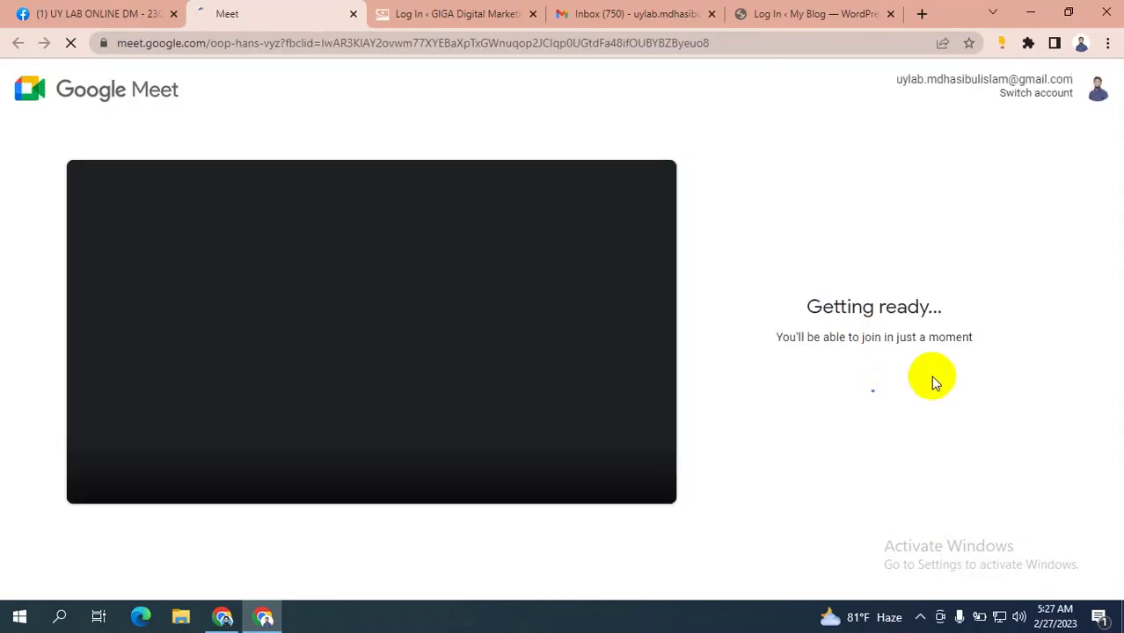
{"action": "left_click", "coordinate": [1031, 99]}
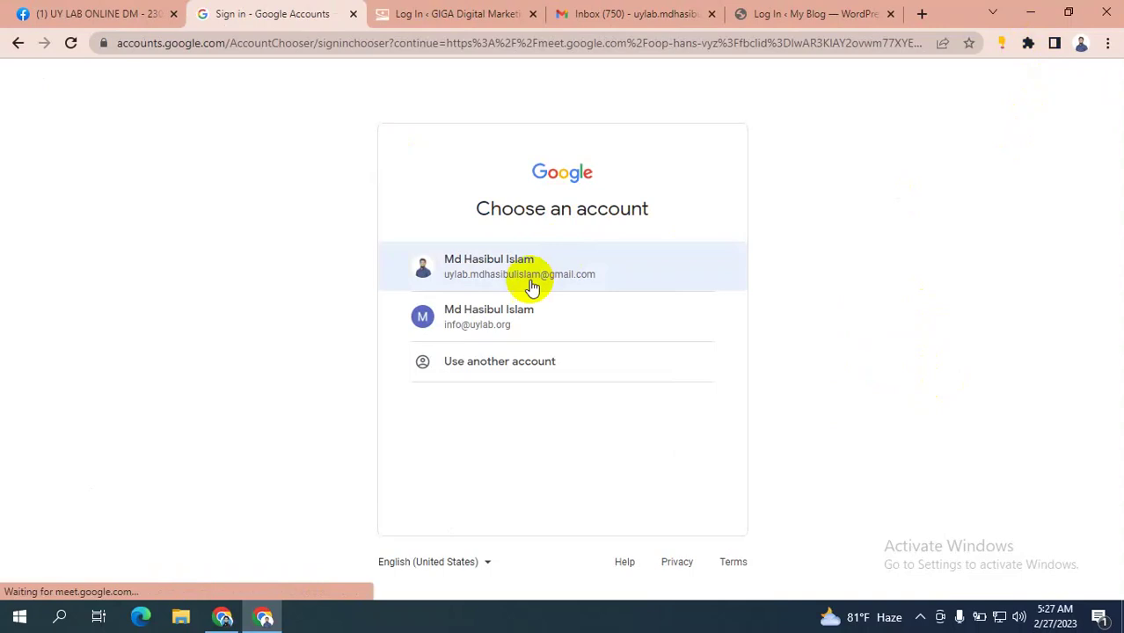
{"action": "left_click", "coordinate": [489, 320]}
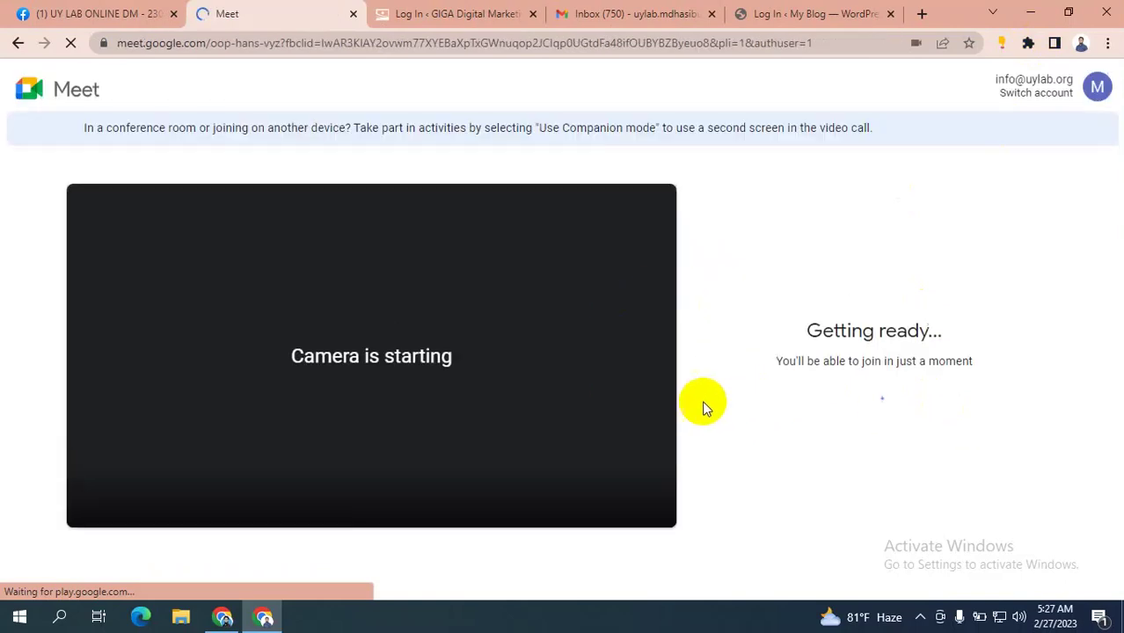
{"action": "left_click", "coordinate": [338, 490]}
{"action": "left_click", "coordinate": [404, 491]}
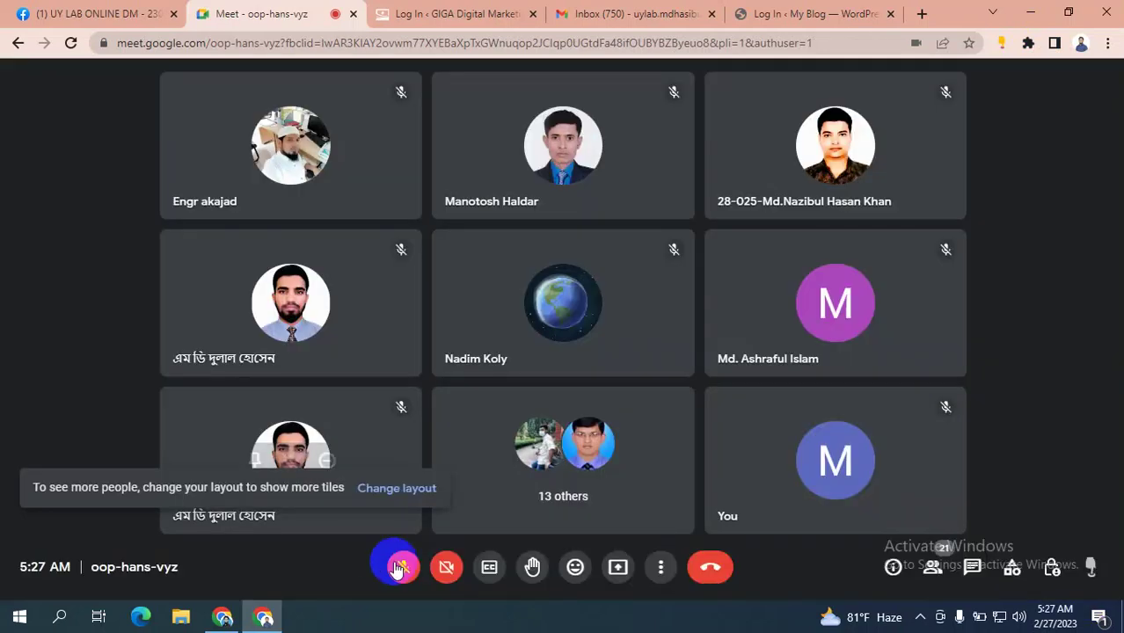
- Turn the microphone on and present the entire screen to the call
{"action": "left_click", "coordinate": [400, 568]}
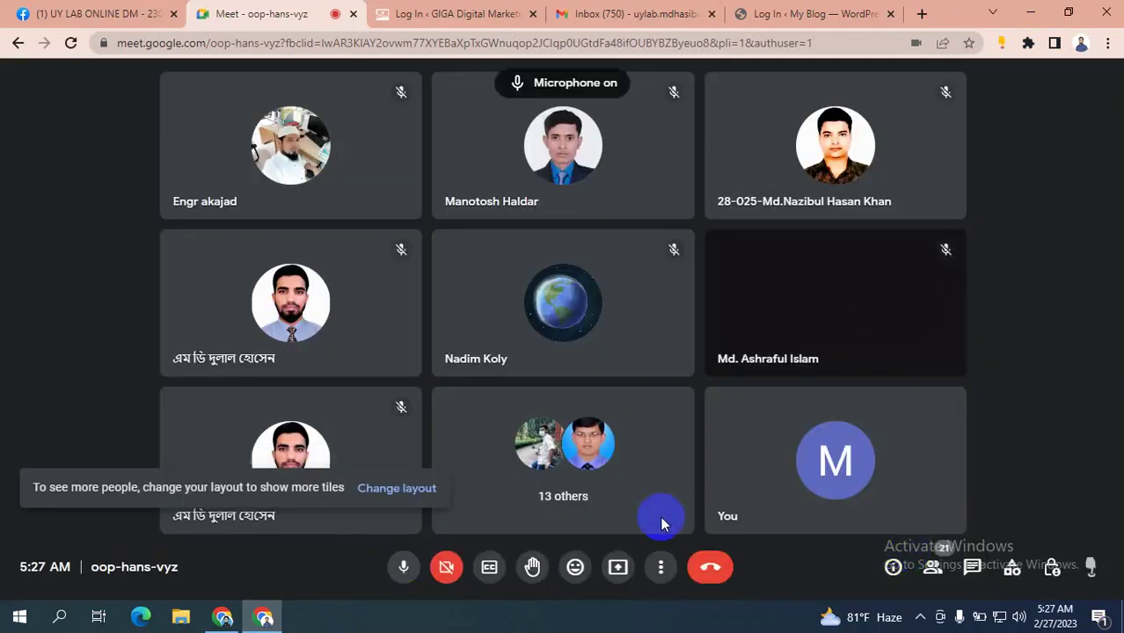
{"action": "left_click", "coordinate": [640, 570]}
{"action": "left_click", "coordinate": [688, 448]}
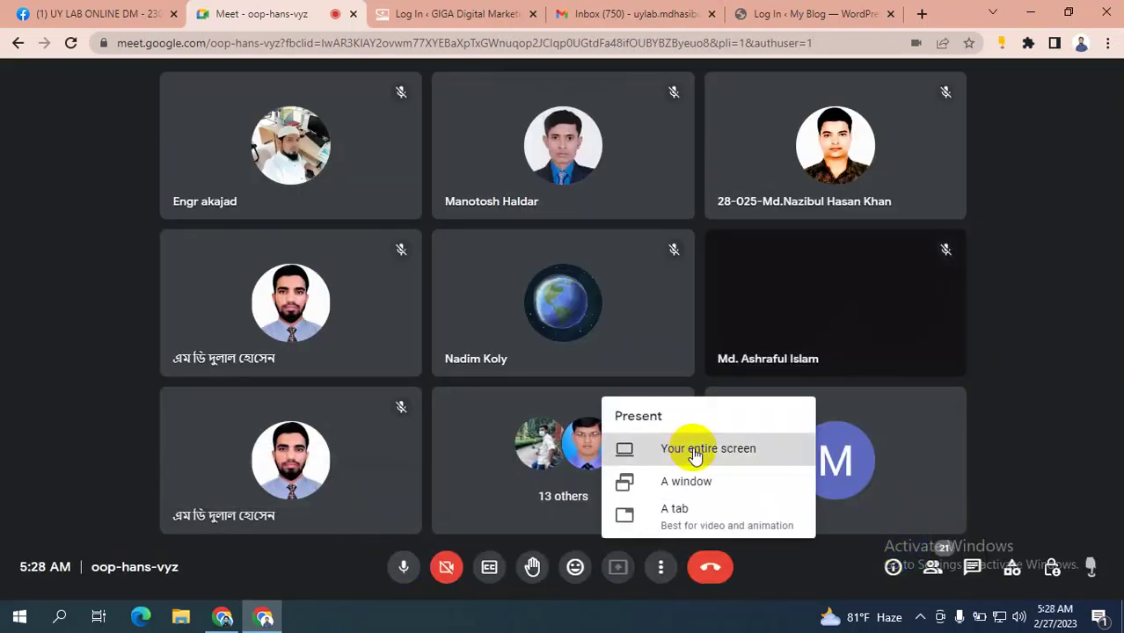
{"action": "left_click", "coordinate": [595, 338]}
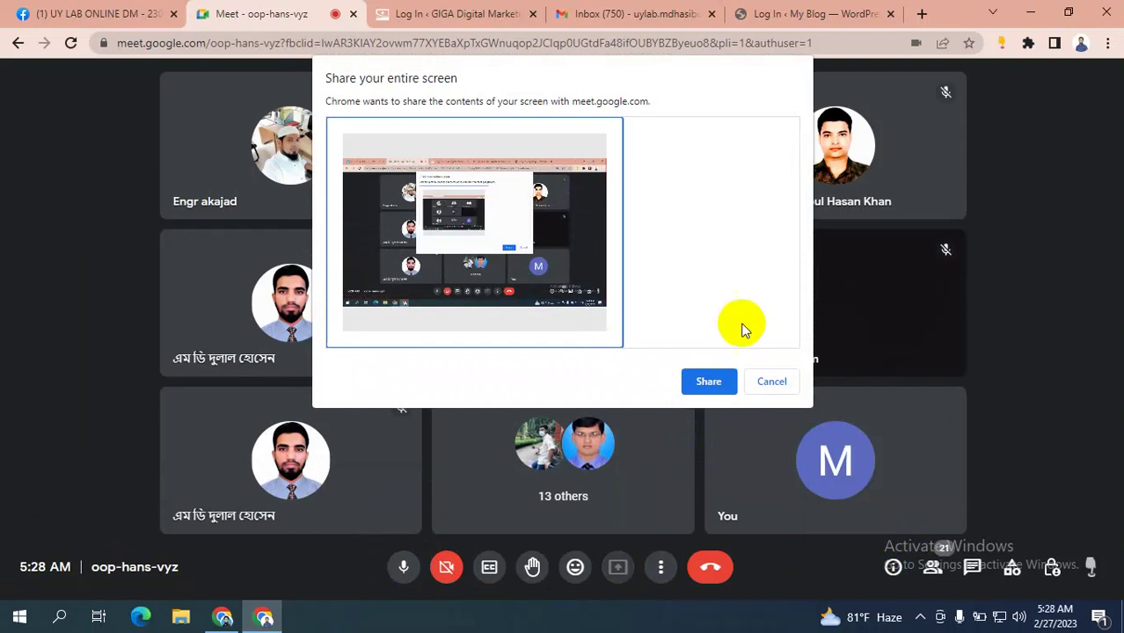
{"action": "left_click", "coordinate": [712, 386]}
- Switch back through the browser windows to the Meta business account form
{"action": "left_click", "coordinate": [264, 616]}
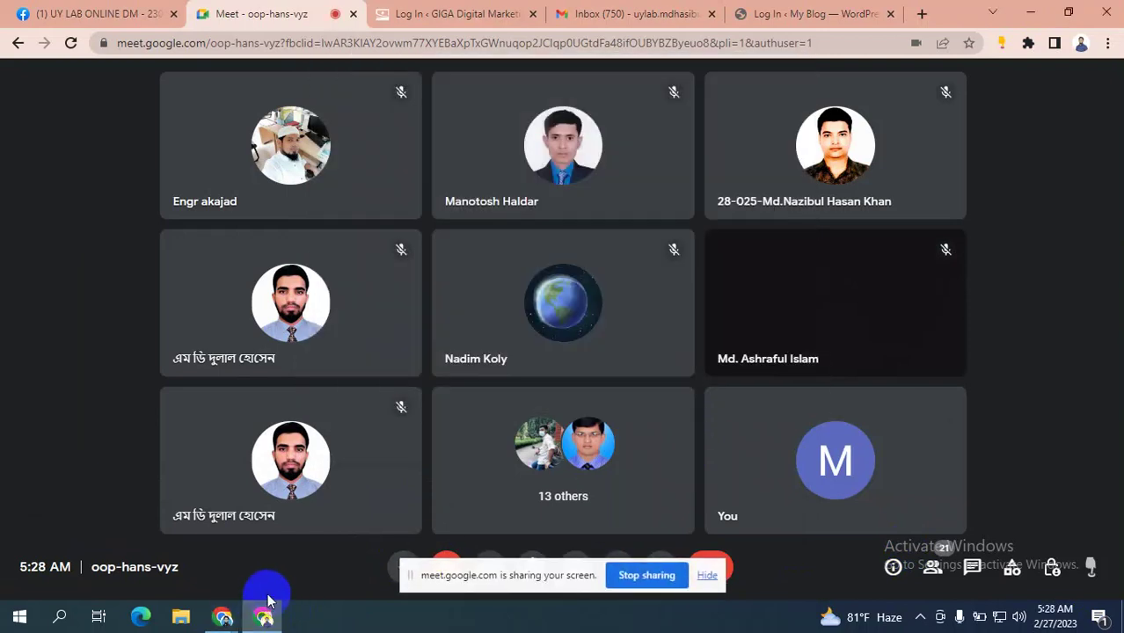
{"action": "left_click", "coordinate": [462, 12]}
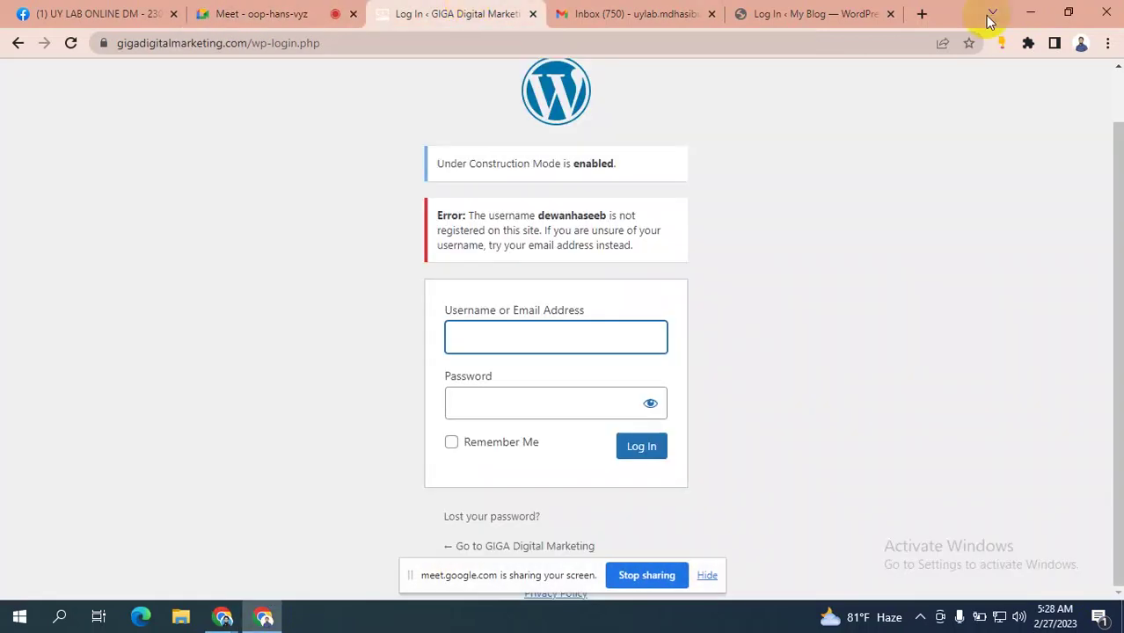
{"action": "left_click", "coordinate": [858, 10]}
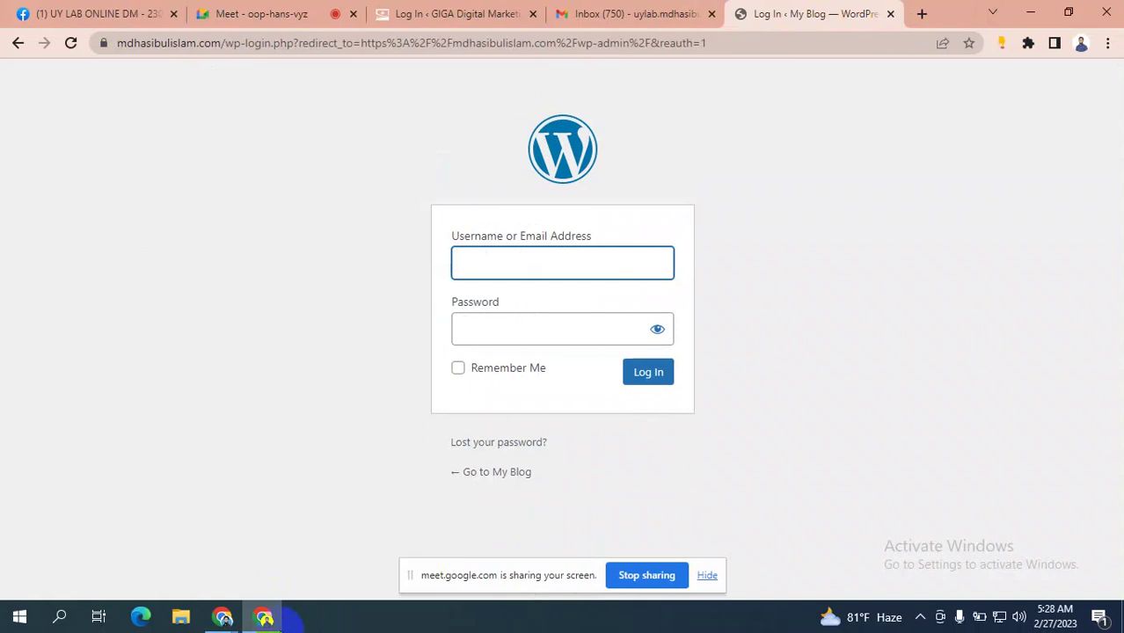
{"action": "left_click", "coordinate": [220, 618]}
{"action": "left_click", "coordinate": [137, 538]}
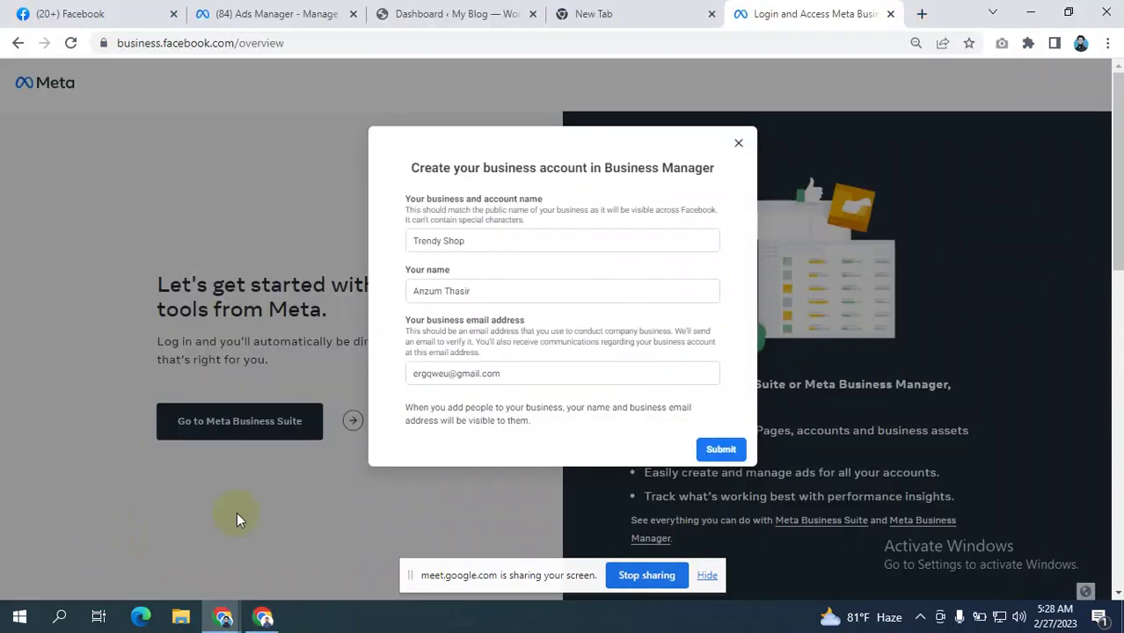
- Review the entered business email and the Create business account form before submitting
{"action": "left_click_drag", "start_coordinate": [497, 371], "coordinate": [394, 376]}
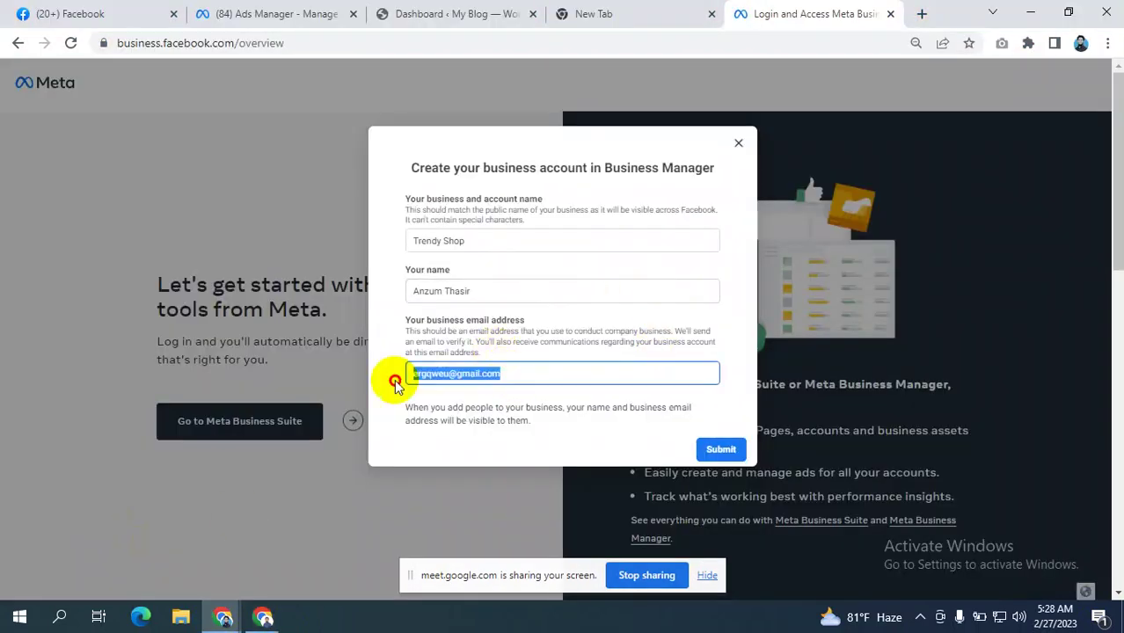
{"action": "left_click", "coordinate": [486, 341]}
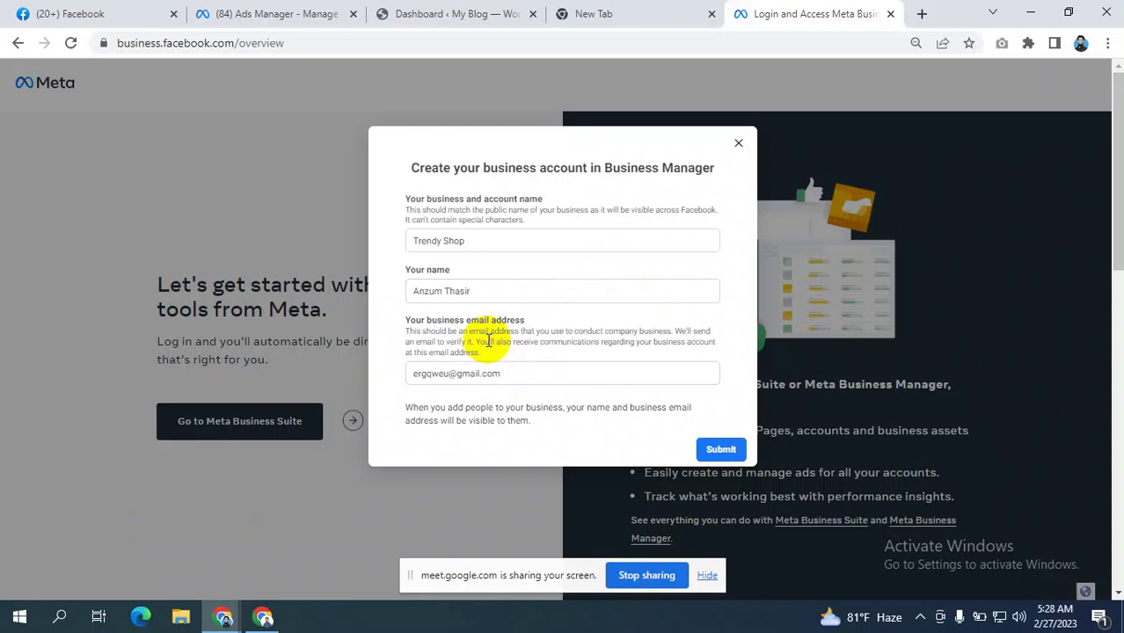
{"action": "scroll", "coordinate": [532, 296], "scroll_direction": "down", "scroll_amount": 3}
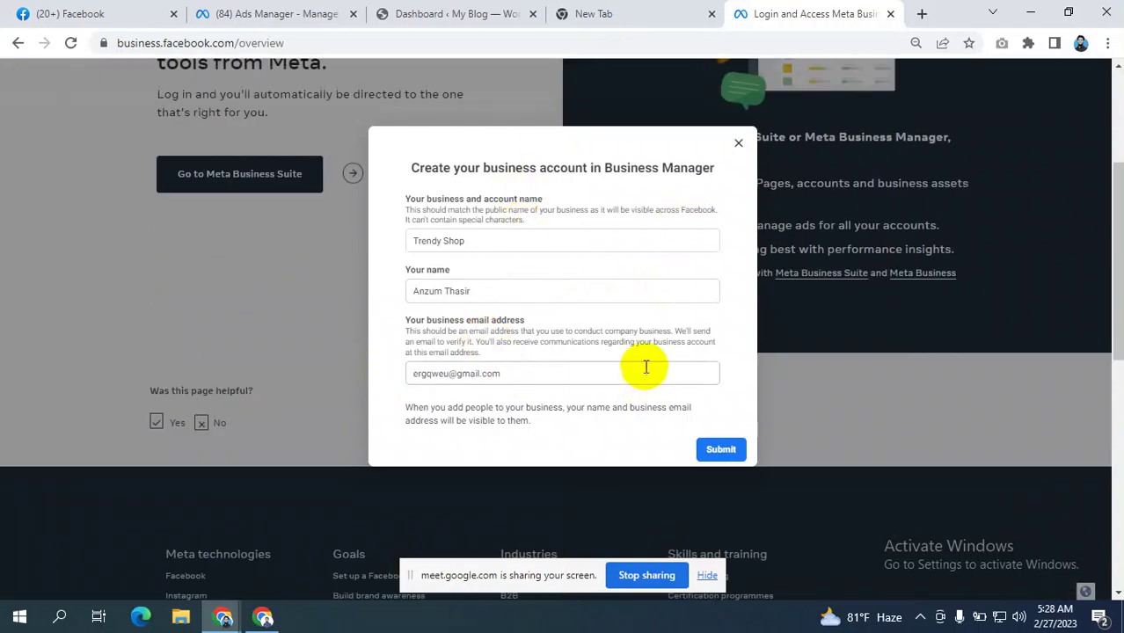
{"action": "scroll", "coordinate": [646, 366], "scroll_direction": "up", "scroll_amount": 2}
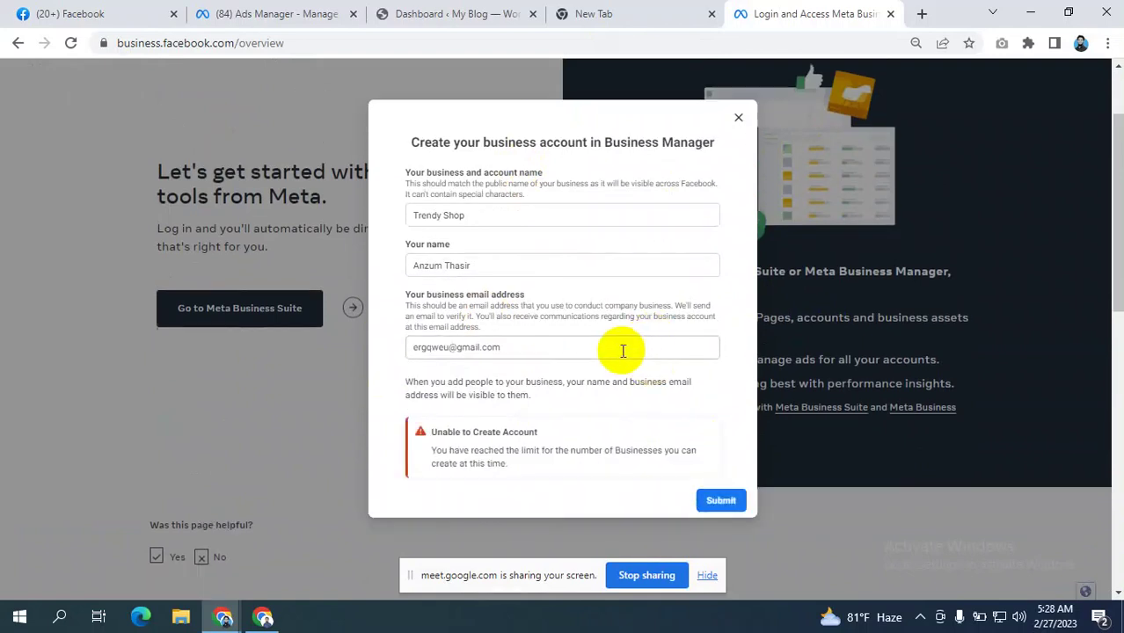
- Highlight the 'Unable to Create Account' limit message, then close the creation dialog
{"action": "scroll", "coordinate": [622, 350], "scroll_direction": "down", "scroll_amount": 2}
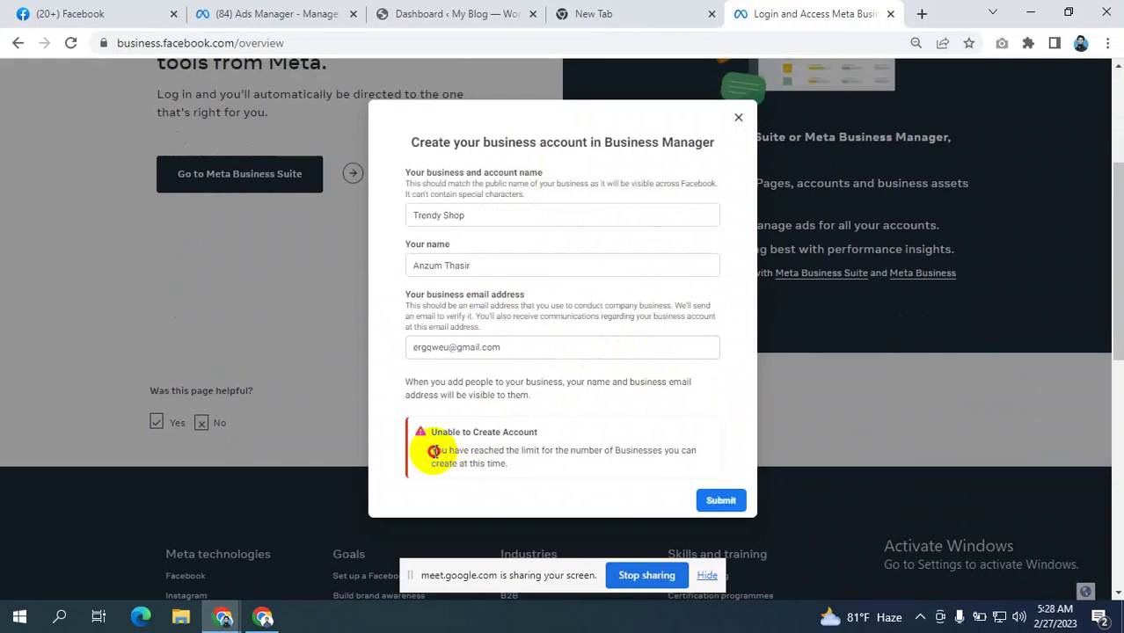
{"action": "left_click_drag", "start_coordinate": [429, 449], "coordinate": [633, 470]}
{"action": "left_click_drag", "start_coordinate": [518, 468], "coordinate": [422, 457]}
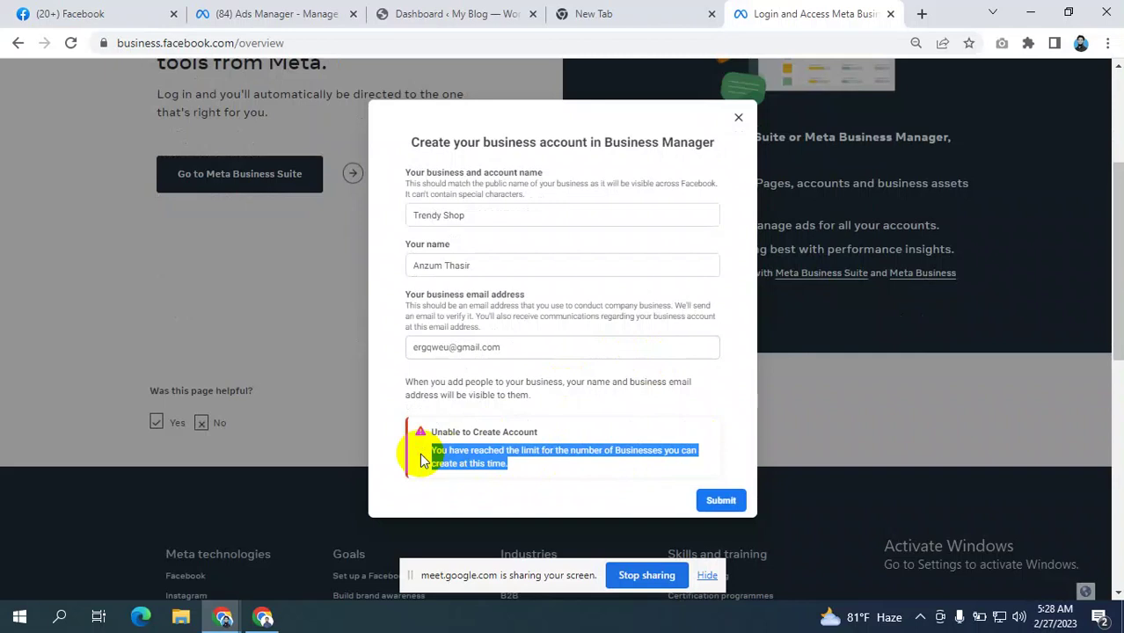
{"action": "scroll", "coordinate": [499, 234], "scroll_direction": "up", "scroll_amount": 3}
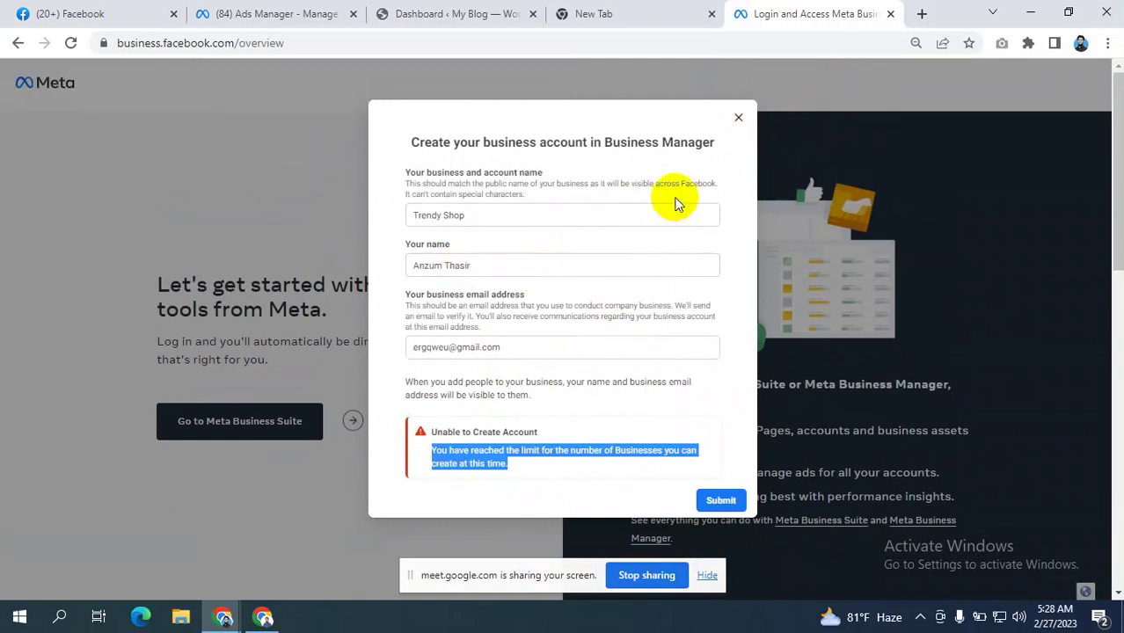
{"action": "left_click", "coordinate": [740, 117]}
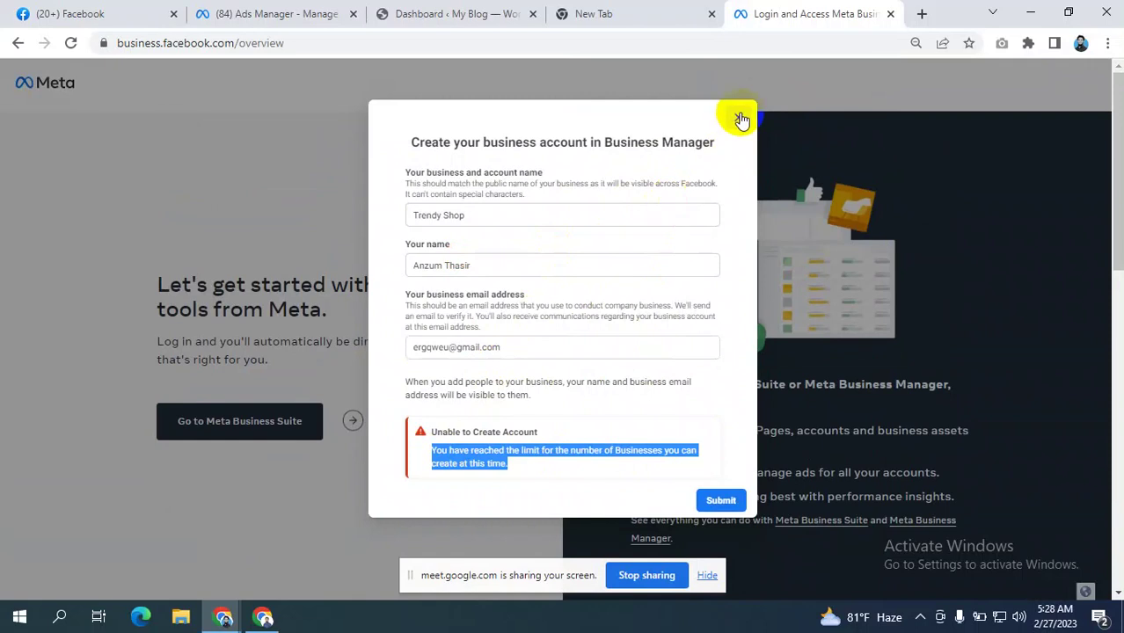
{"action": "left_click", "coordinate": [740, 119]}
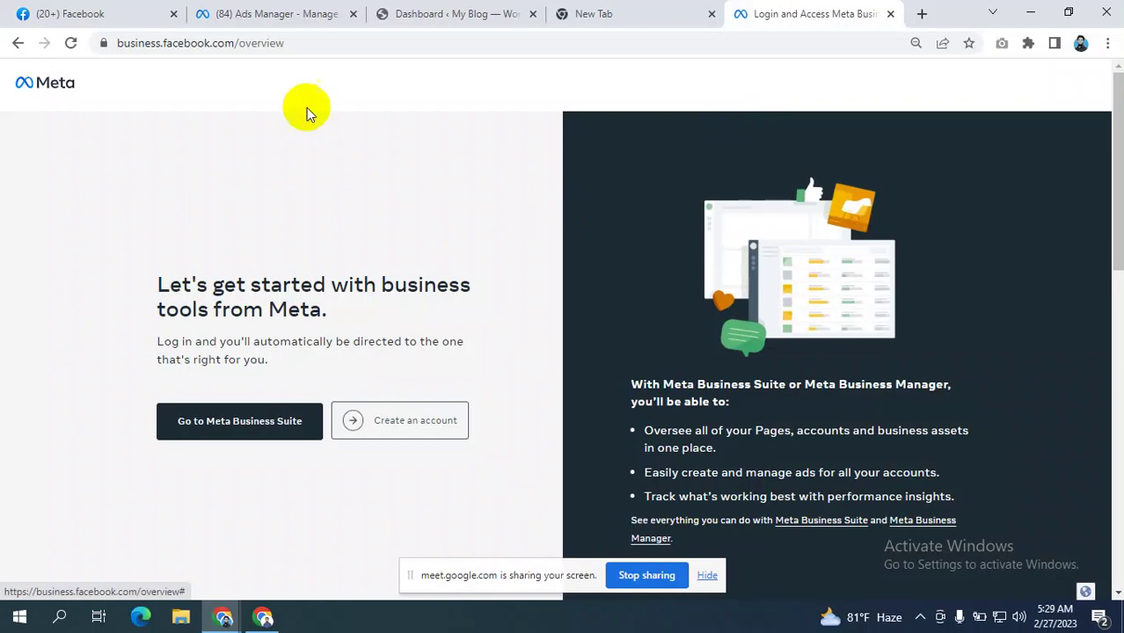
- Load business.facebook.com without /overview and reach Business Manager through Help
{"action": "left_click_drag", "start_coordinate": [284, 43], "coordinate": [236, 51]}
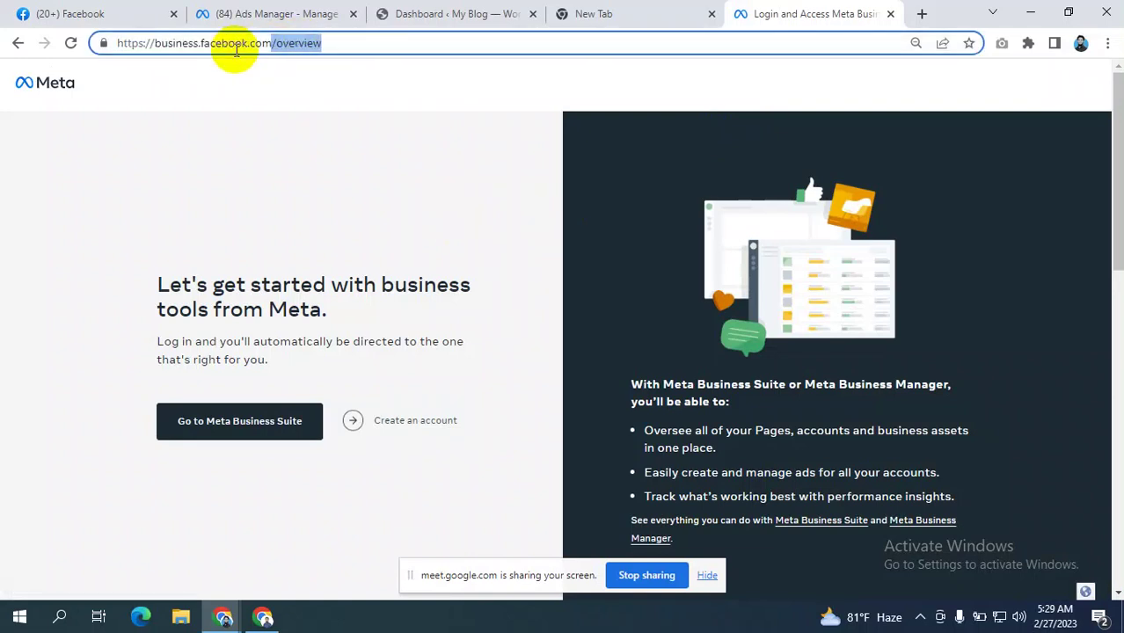
{"action": "key", "text": "BackSpace"}
{"action": "key", "text": "Return"}
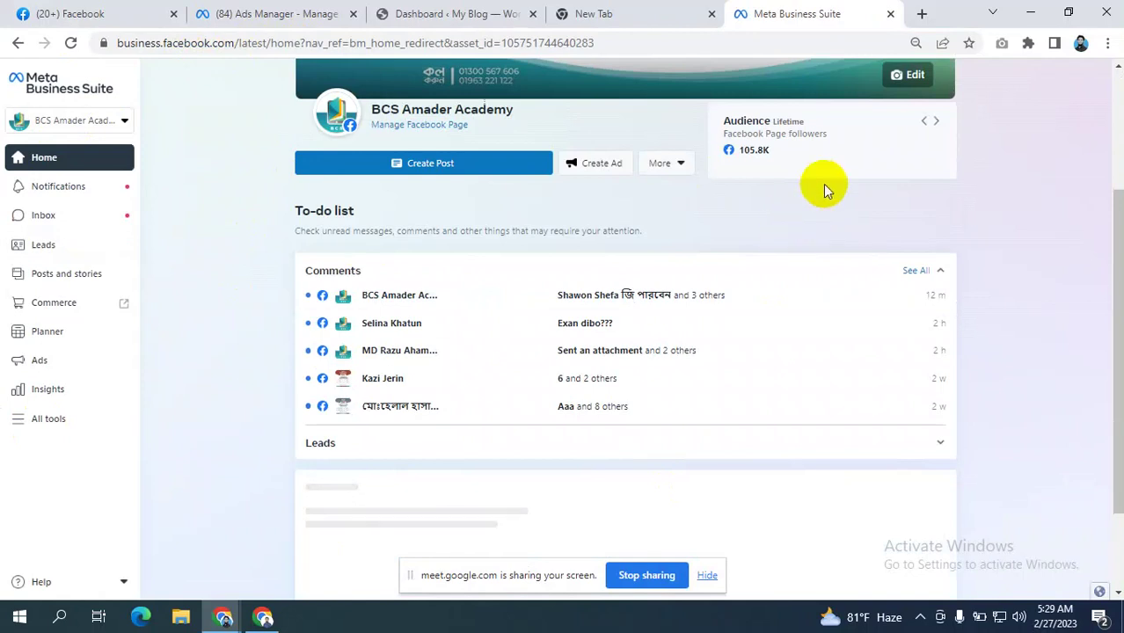
{"action": "left_click", "coordinate": [68, 586]}
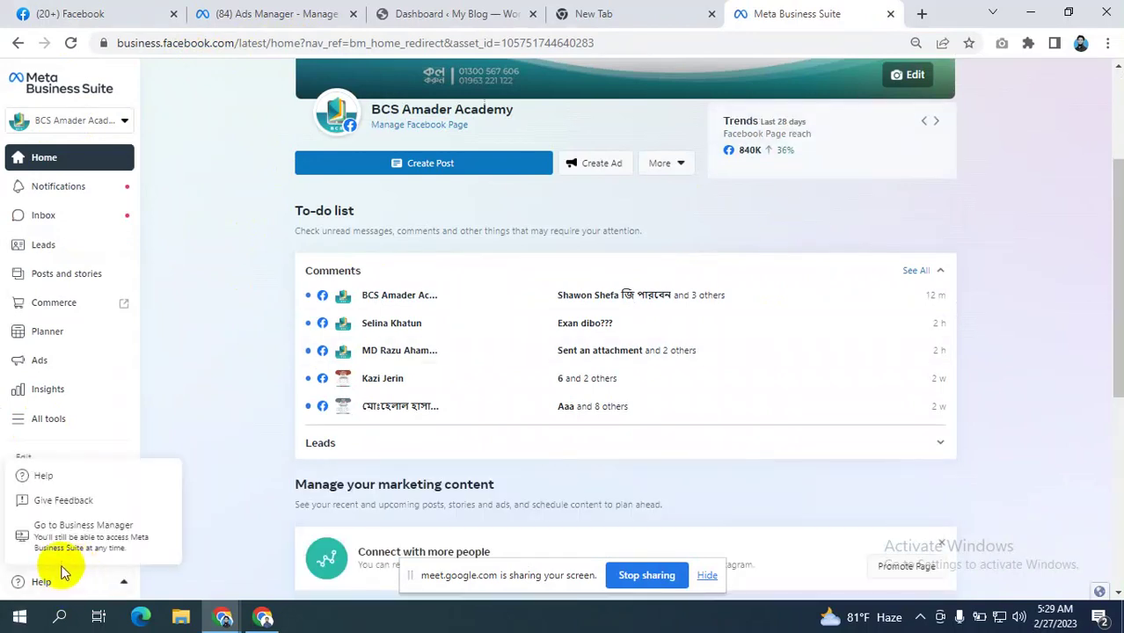
{"action": "right_click", "coordinate": [72, 531]}
{"action": "left_click", "coordinate": [71, 522]}
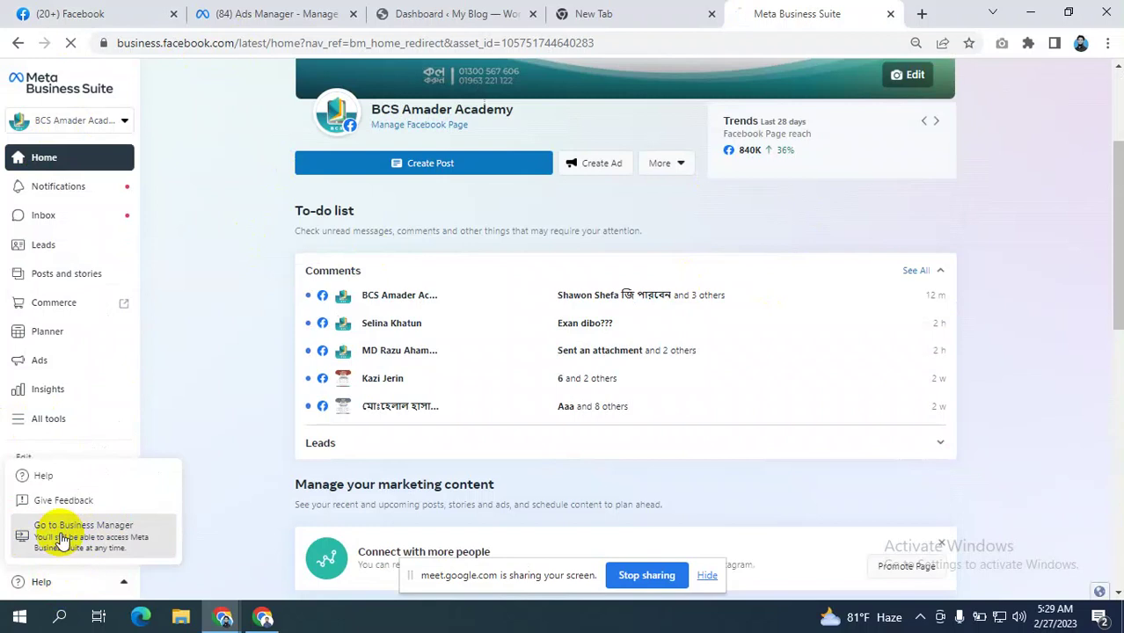
{"action": "left_click", "coordinate": [85, 543]}
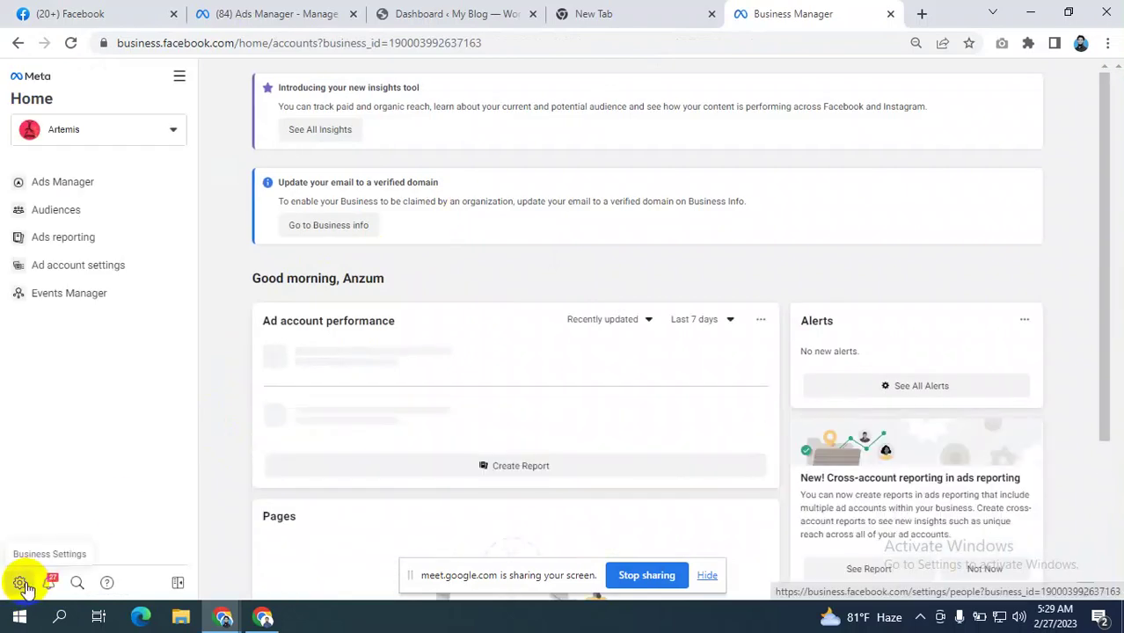
- Open Meta Business Suite from All tools in a new tab; Artemis shows no available Pages
{"action": "left_click", "coordinate": [179, 79]}
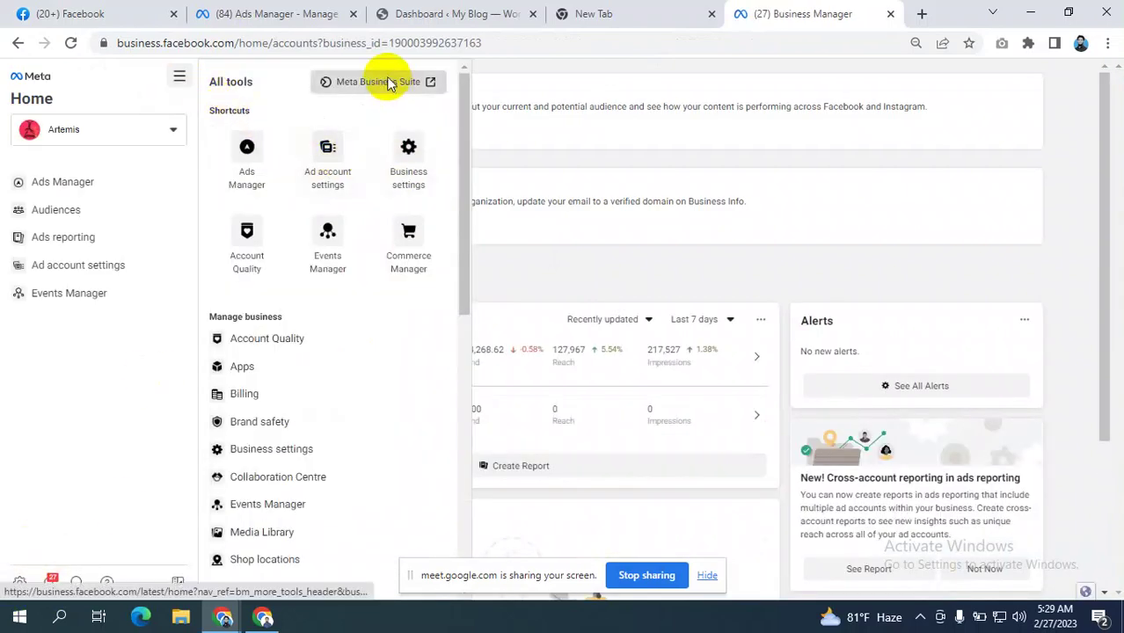
{"action": "right_click", "coordinate": [390, 82]}
{"action": "left_click", "coordinate": [431, 88]}
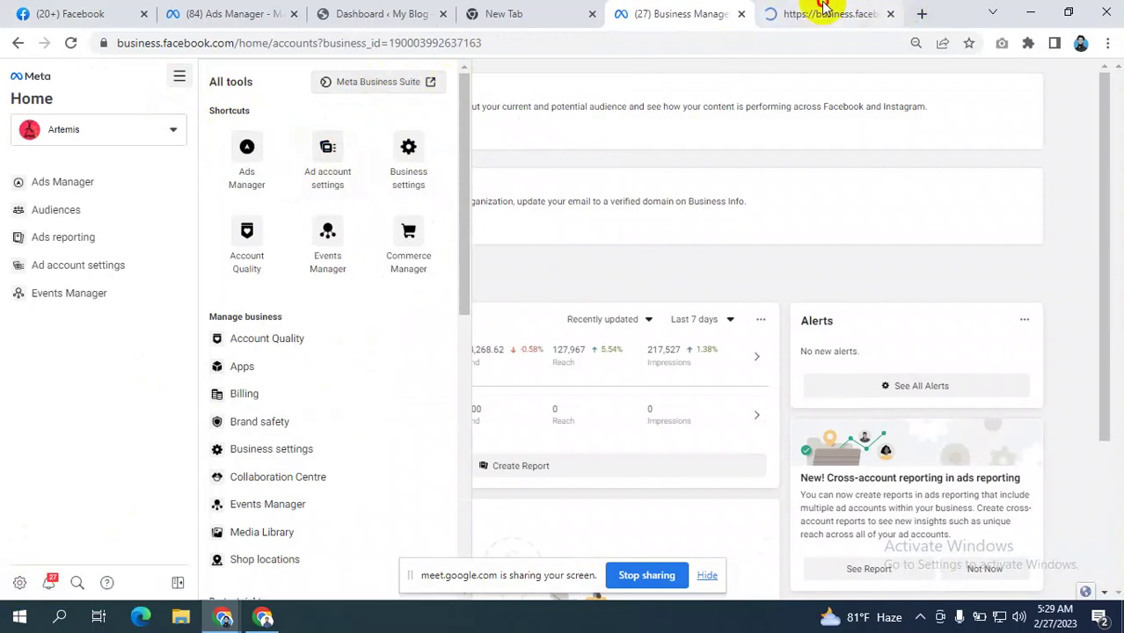
{"action": "left_click", "coordinate": [824, 15]}
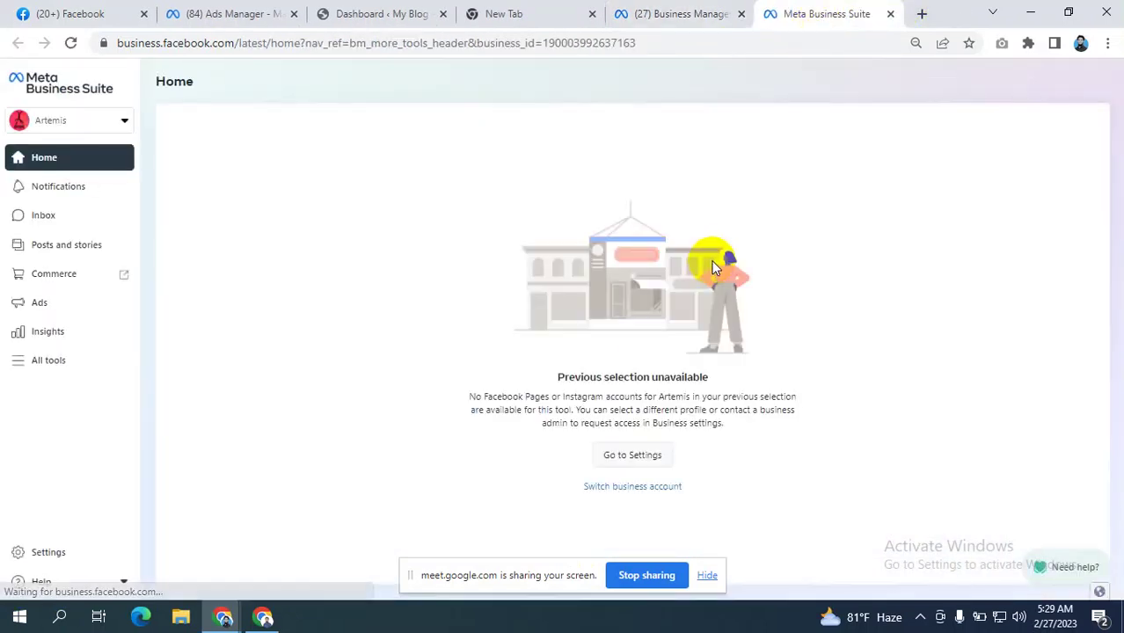
{"action": "left_click", "coordinate": [707, 576]}
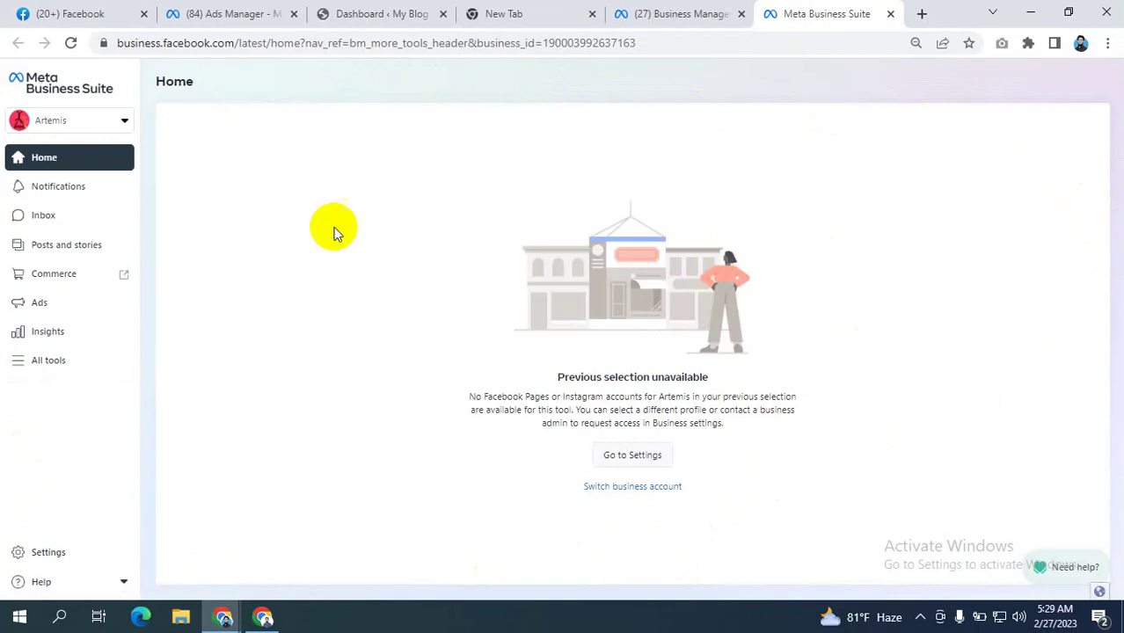
{"action": "left_click", "coordinate": [682, 11]}
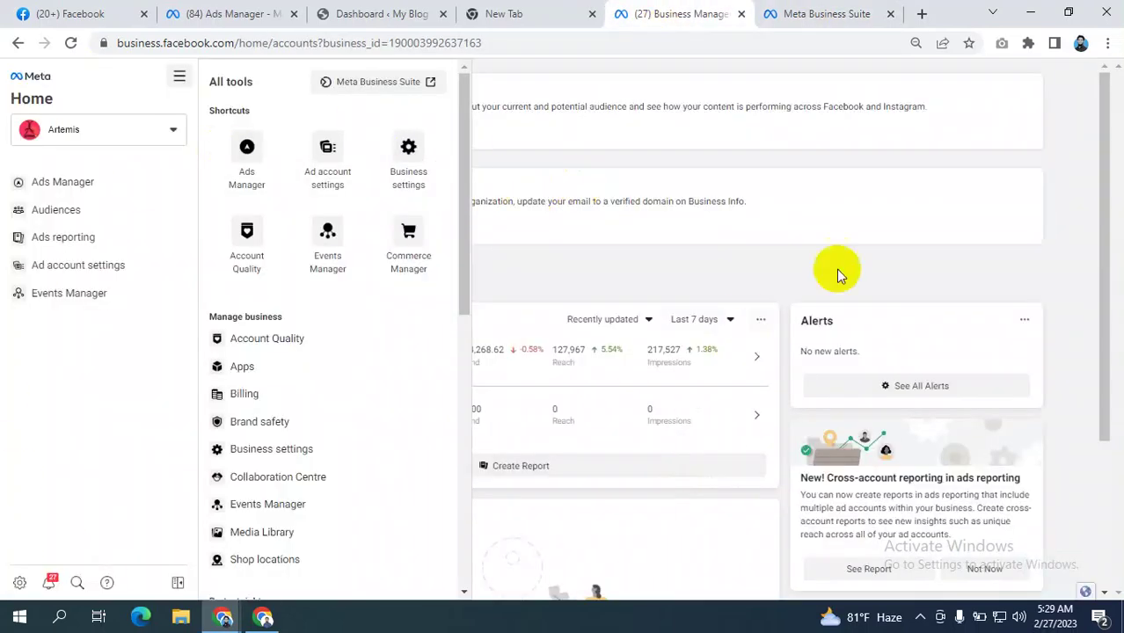
- Close All tools and review the ARTPOD ad accounts on the Business Manager home
{"action": "left_click", "coordinate": [1063, 123]}
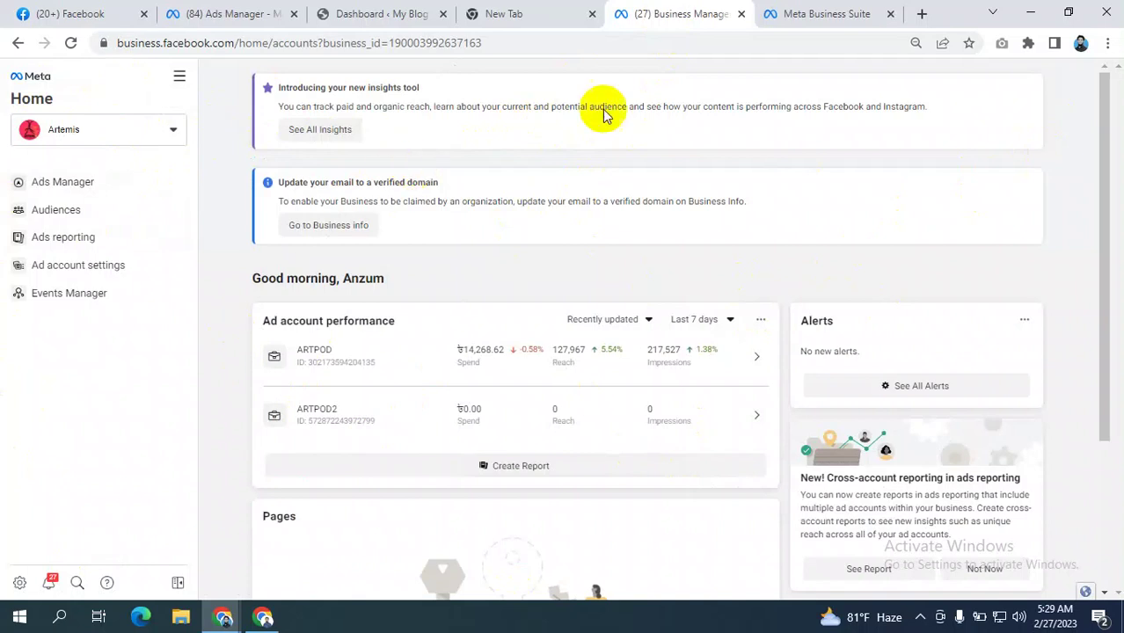
{"action": "left_click", "coordinate": [822, 12]}
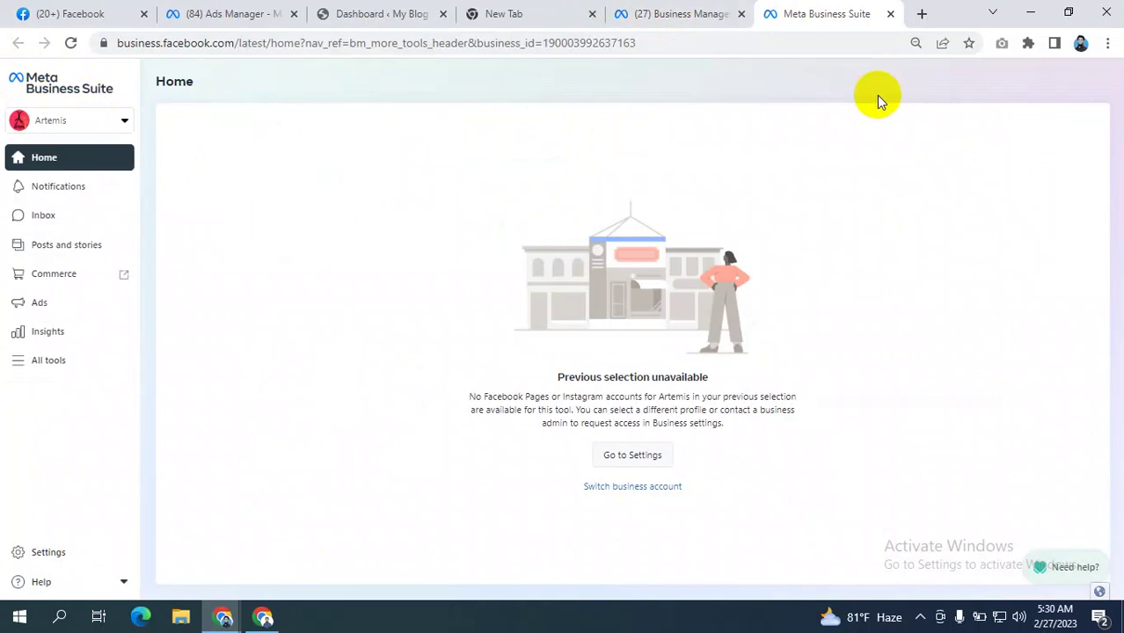
{"action": "left_click", "coordinate": [693, 16]}
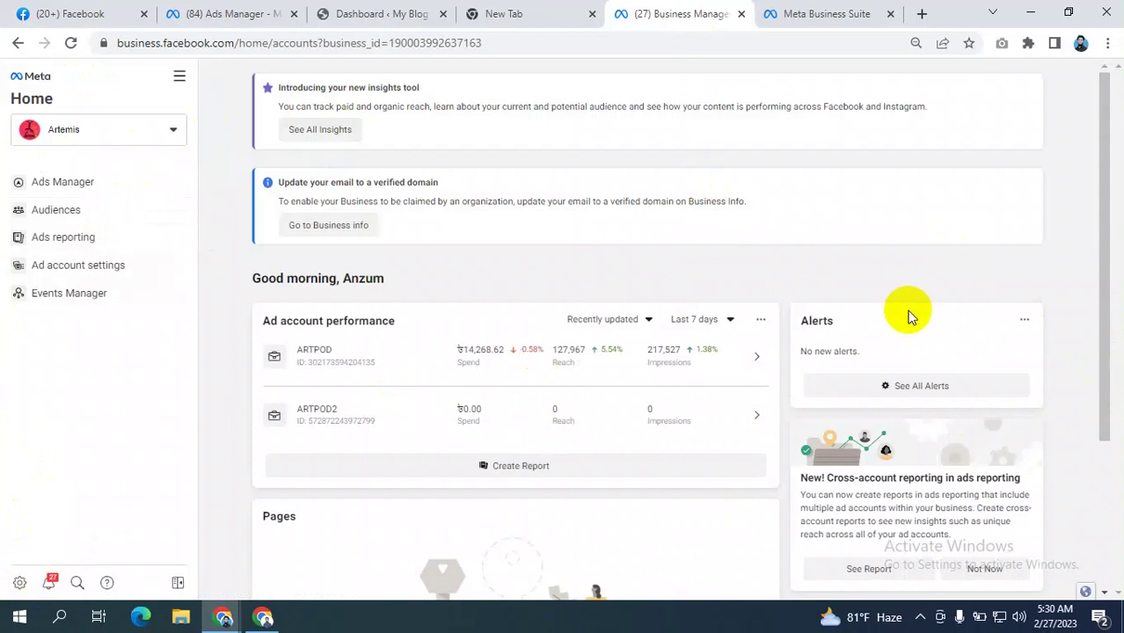
{"action": "left_click", "coordinate": [827, 10]}
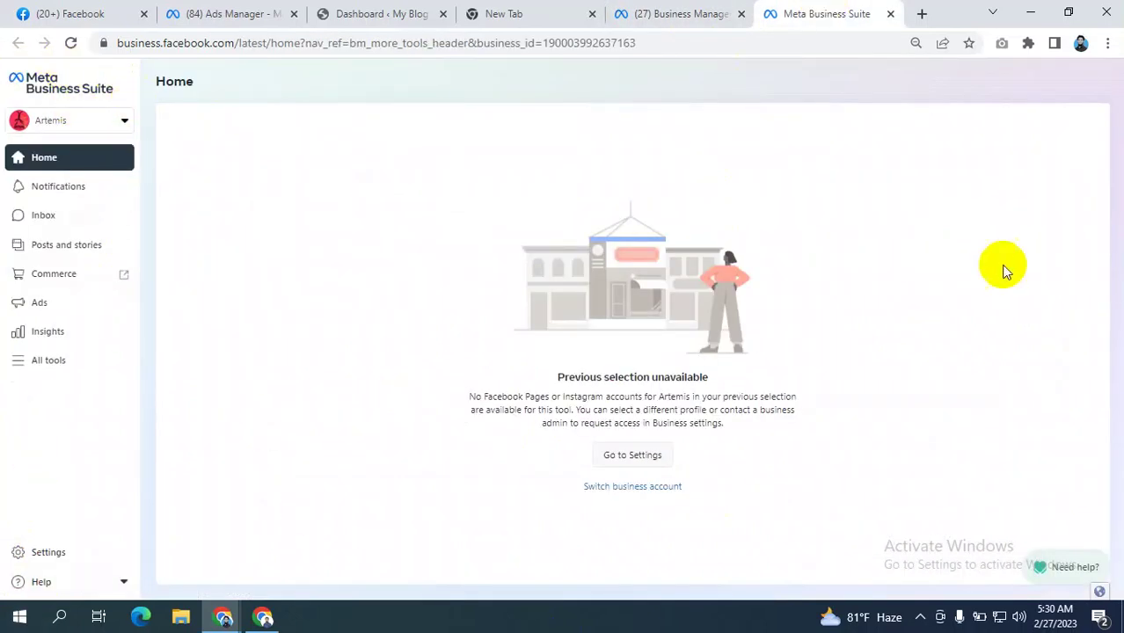
- Bring up the Help options in the Business Suite sidebar
{"action": "left_click", "coordinate": [71, 582]}
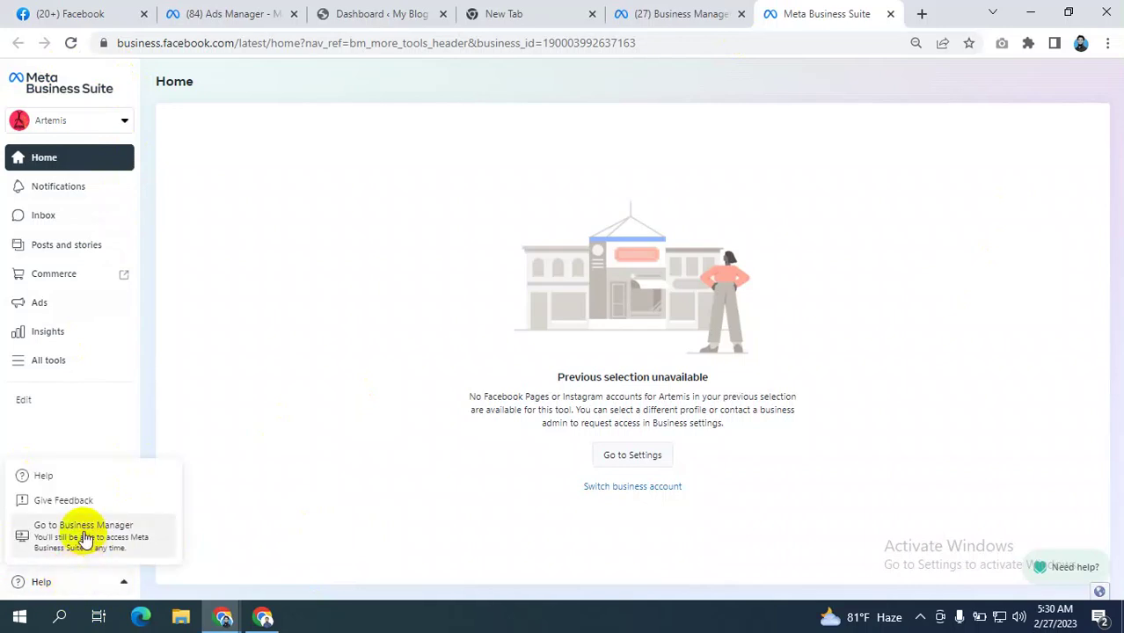
{"action": "left_click", "coordinate": [79, 581]}
{"action": "left_click", "coordinate": [82, 583]}
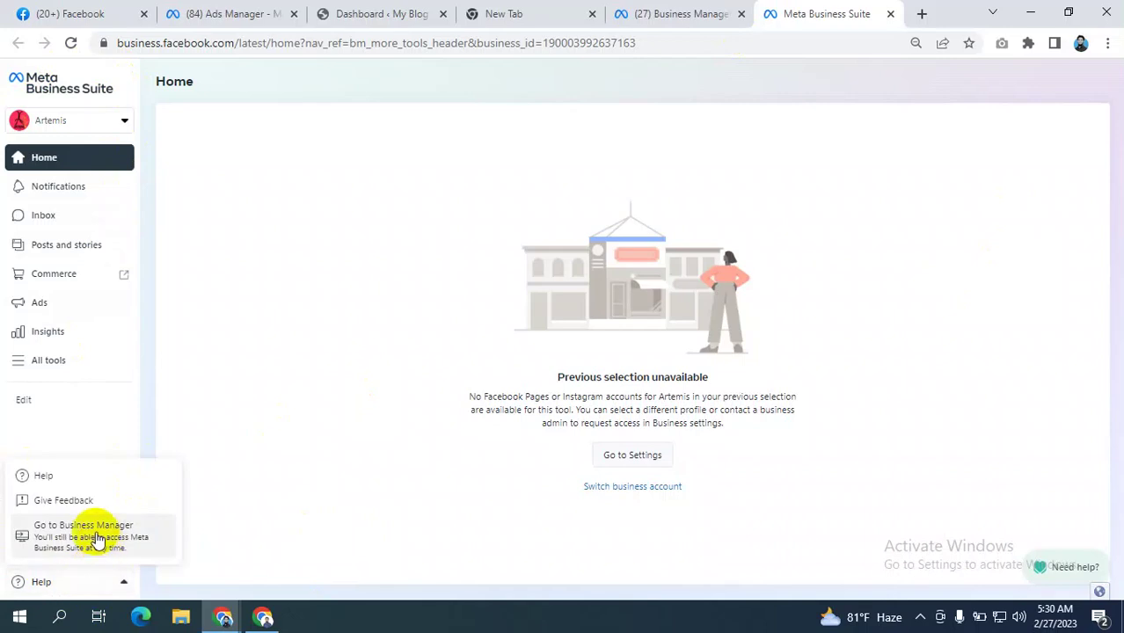
- Reopen Business Suite in a new tab and use Help > Go to Business Manager for Equine Cares
{"action": "left_click", "coordinate": [99, 538]}
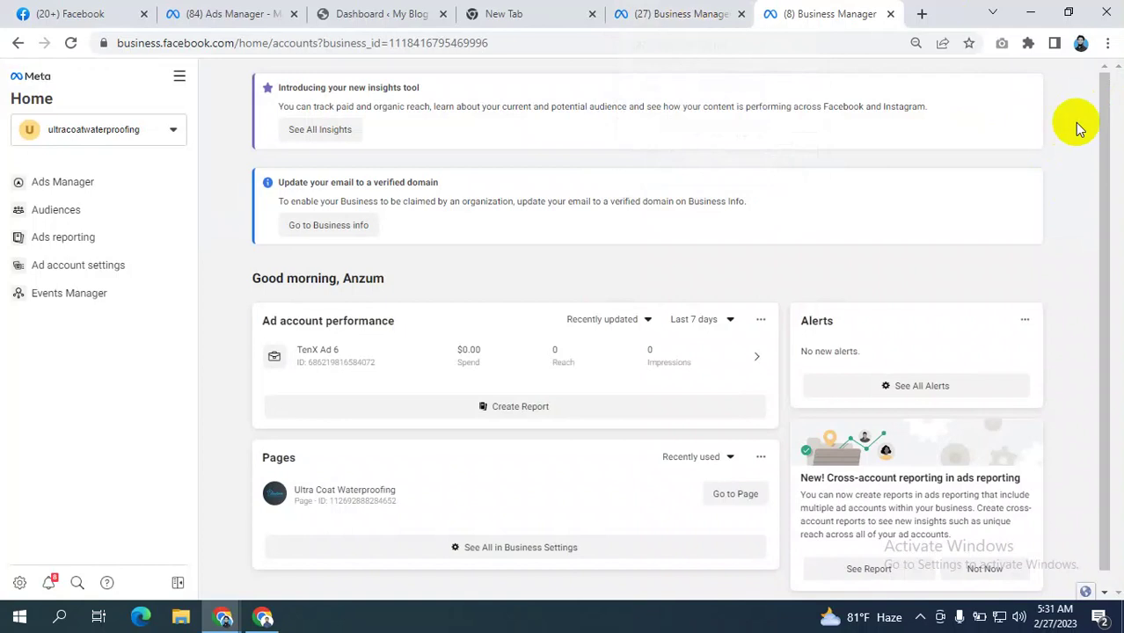
{"action": "left_click", "coordinate": [670, 14]}
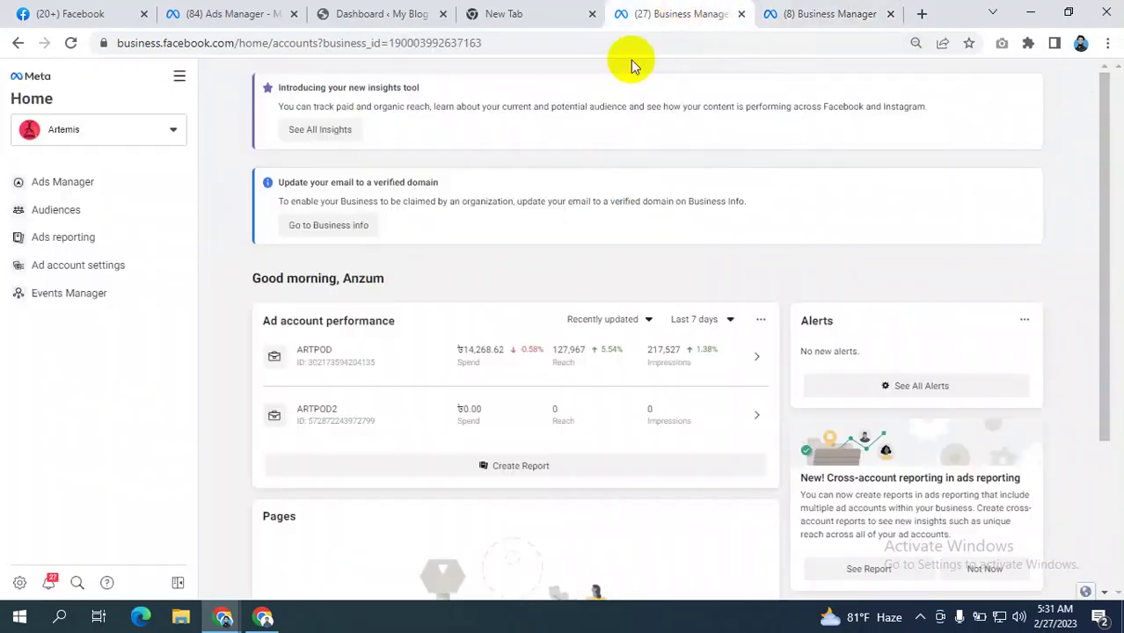
{"action": "left_click", "coordinate": [179, 76]}
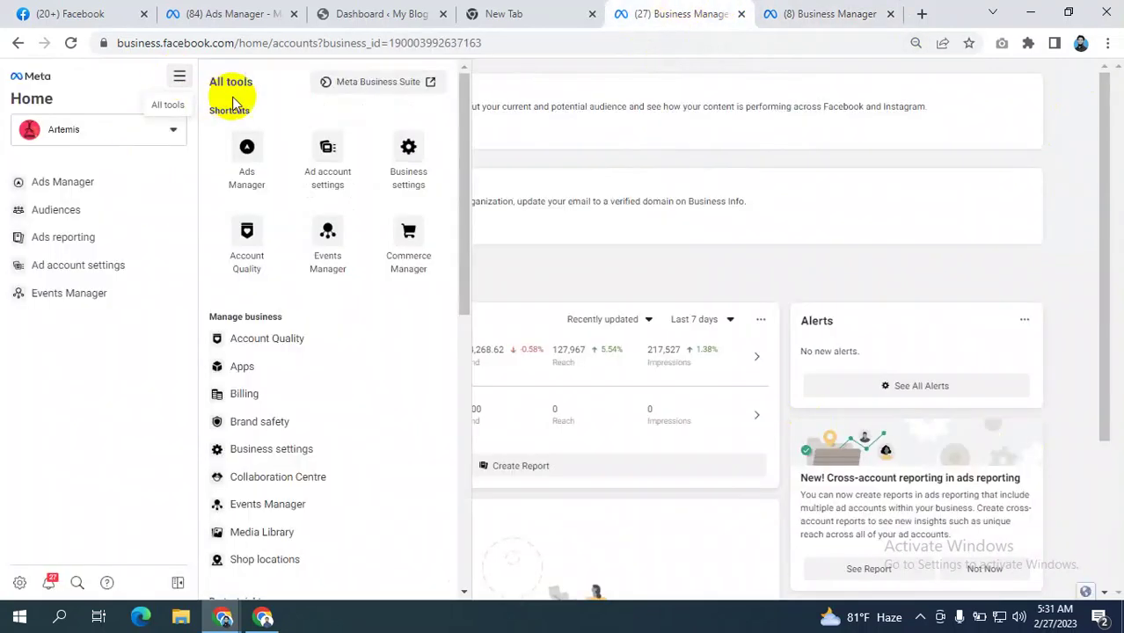
{"action": "right_click", "coordinate": [384, 84]}
{"action": "left_click", "coordinate": [396, 91]}
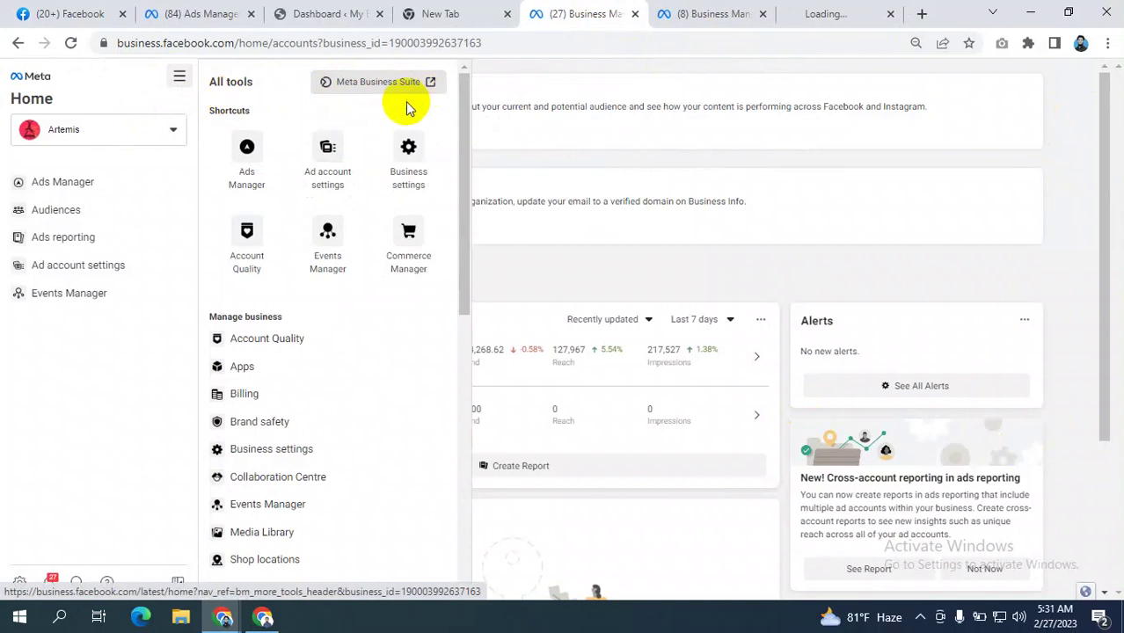
{"action": "left_click", "coordinate": [840, 14]}
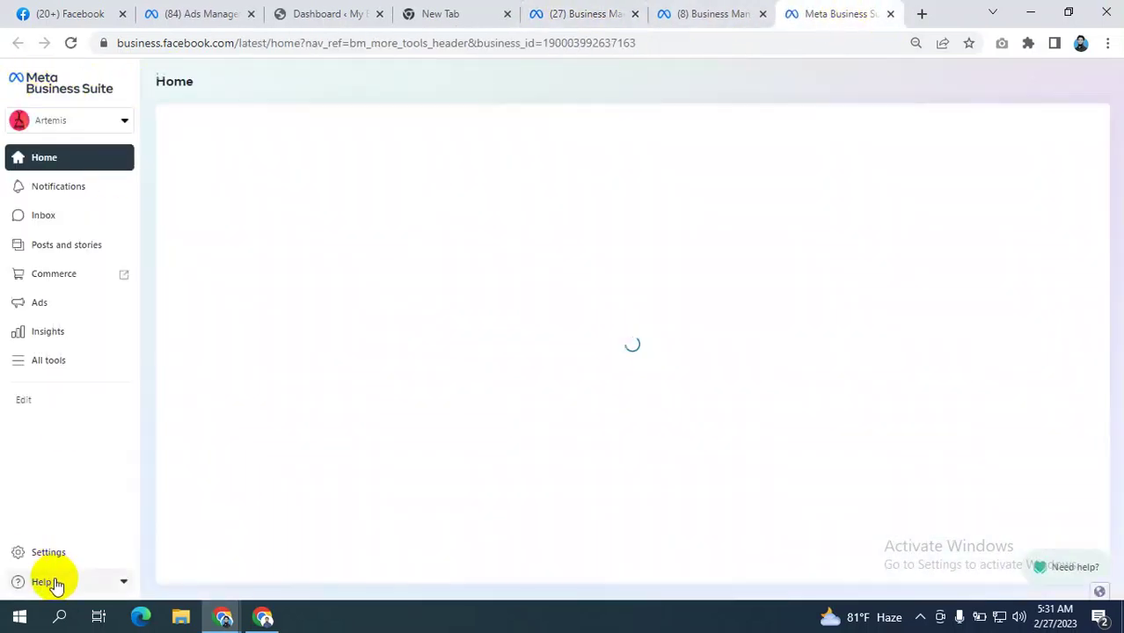
{"action": "left_click", "coordinate": [55, 578]}
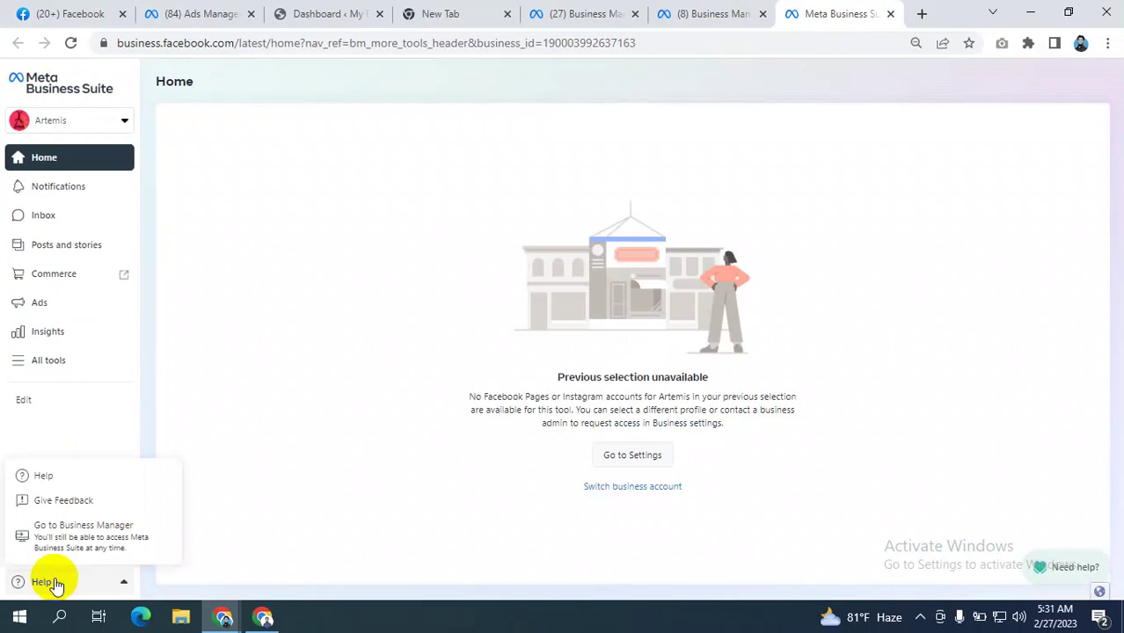
{"action": "left_click", "coordinate": [68, 540]}
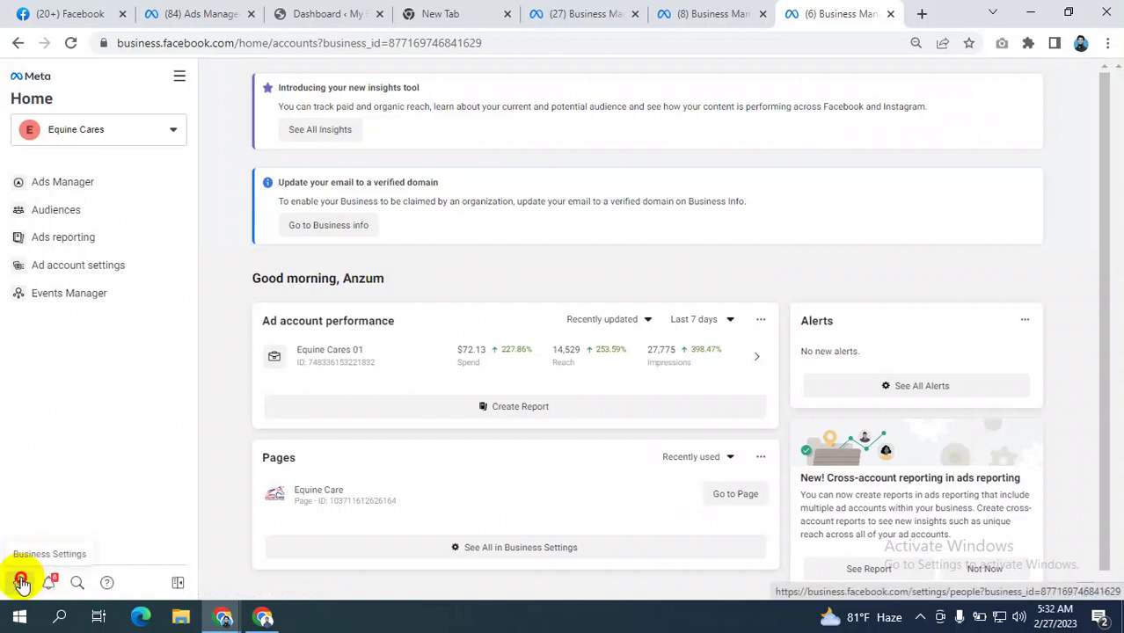
- Open Equine Cares' Business settings and browse the business accounts dropdown
{"action": "left_click", "coordinate": [19, 583]}
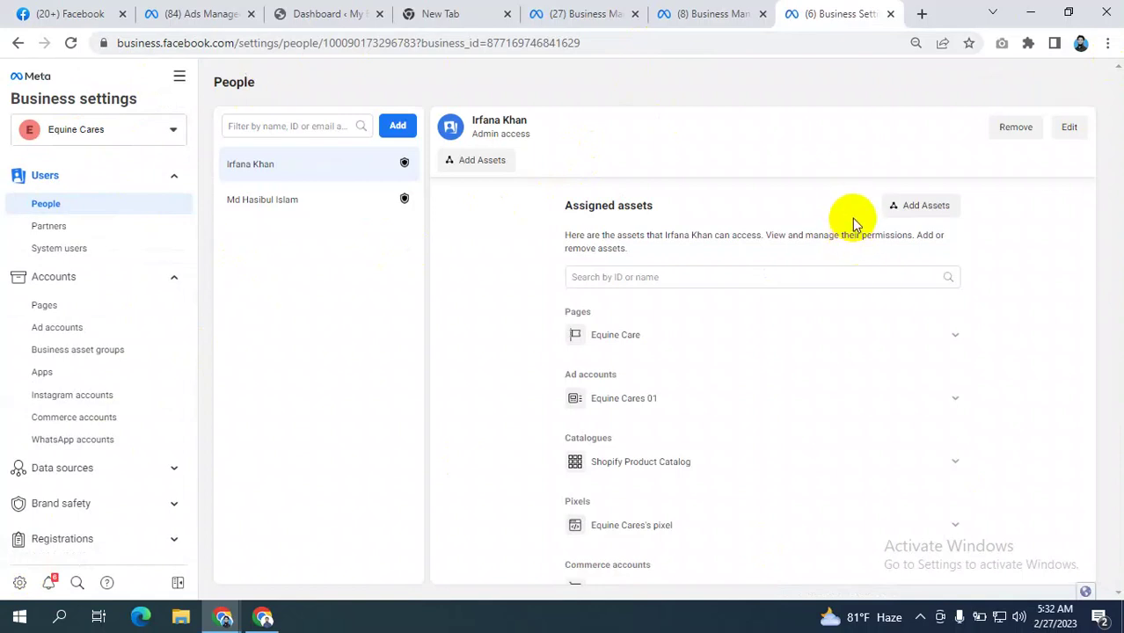
{"action": "scroll", "coordinate": [105, 321], "scroll_direction": "down", "scroll_amount": 2}
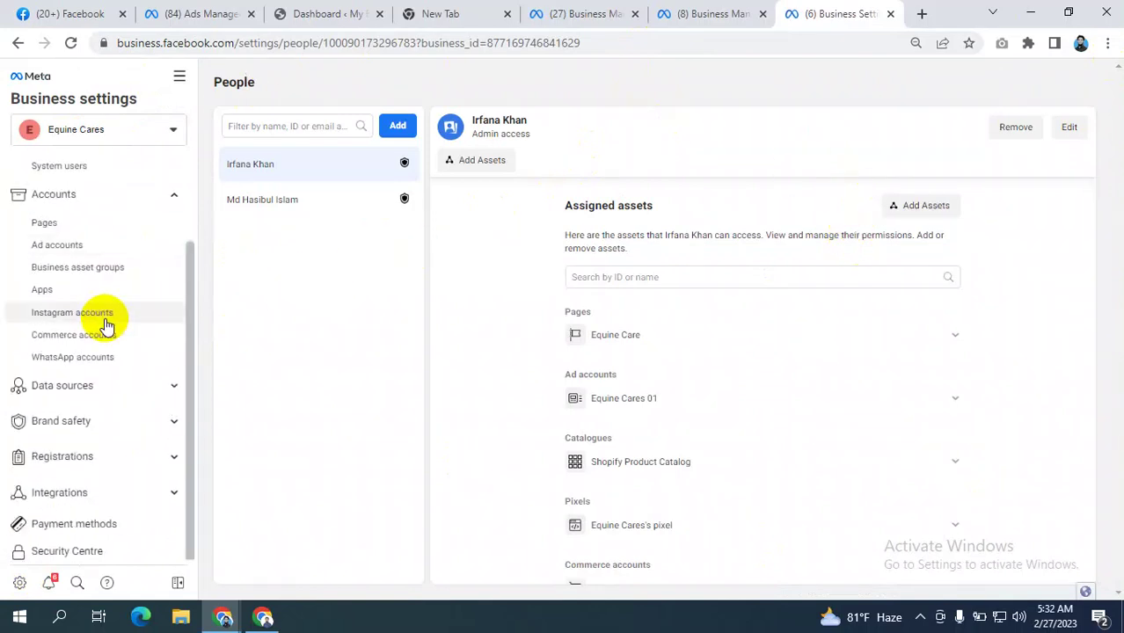
{"action": "scroll", "coordinate": [106, 317], "scroll_direction": "up", "scroll_amount": 2}
{"action": "left_click", "coordinate": [143, 124]}
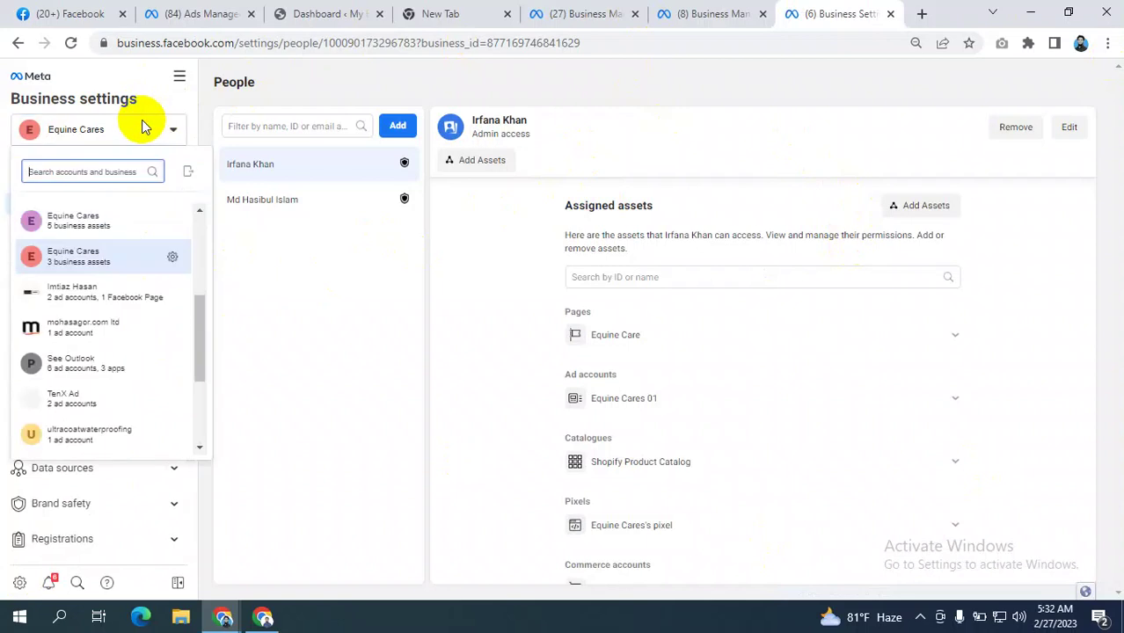
{"action": "scroll", "coordinate": [49, 299], "scroll_direction": "down", "scroll_amount": 3}
{"action": "scroll", "coordinate": [47, 300], "scroll_direction": "down", "scroll_amount": 1}
{"action": "scroll", "coordinate": [45, 297], "scroll_direction": "up", "scroll_amount": 6}
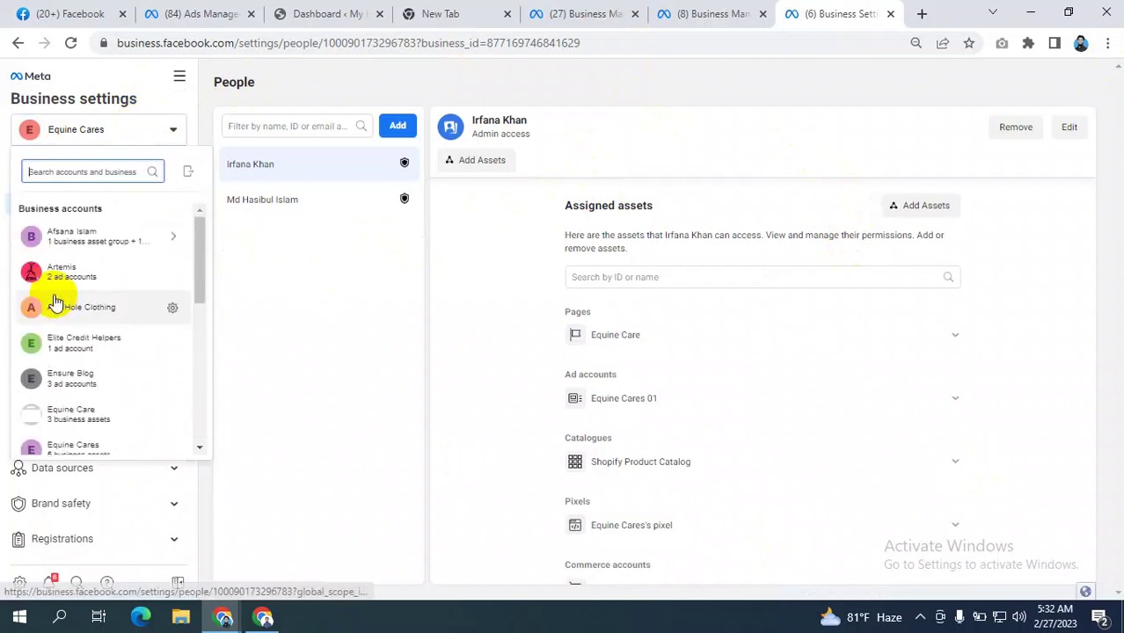
{"action": "left_click", "coordinate": [615, 76]}
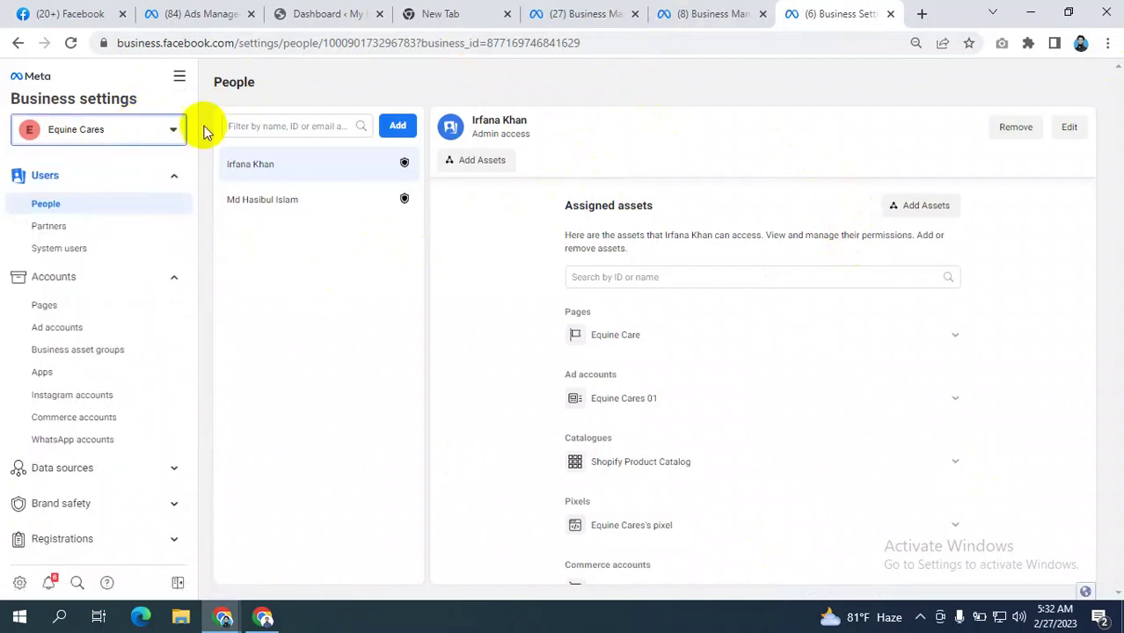
{"action": "left_click", "coordinate": [145, 126]}
{"action": "scroll", "coordinate": [29, 350], "scroll_direction": "down", "scroll_amount": 3}
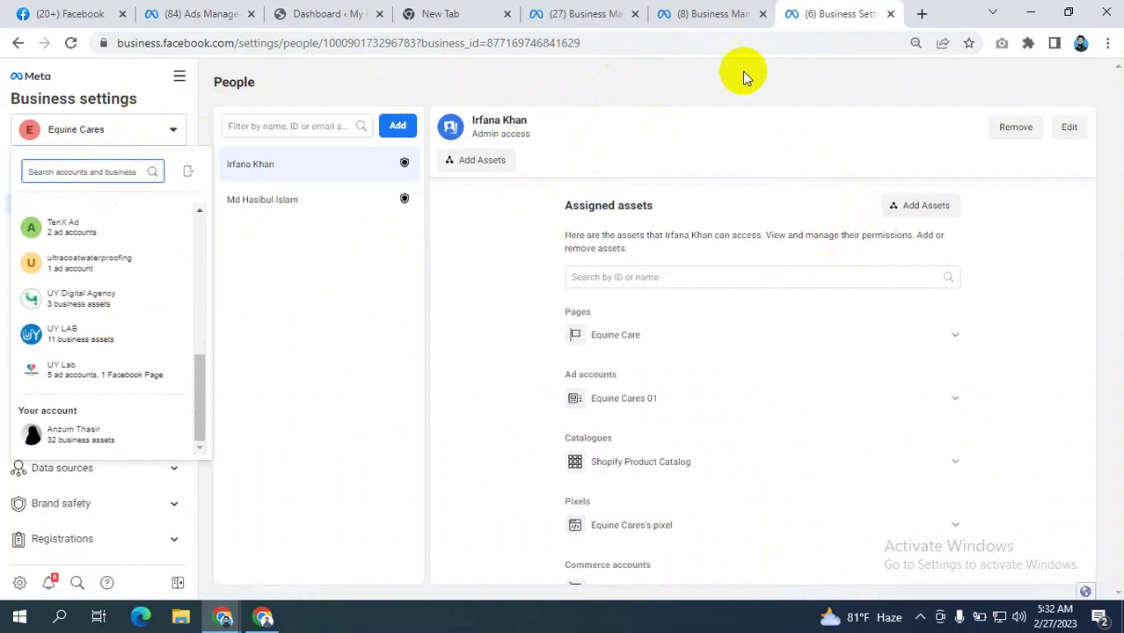
{"action": "left_click", "coordinate": [711, 87]}
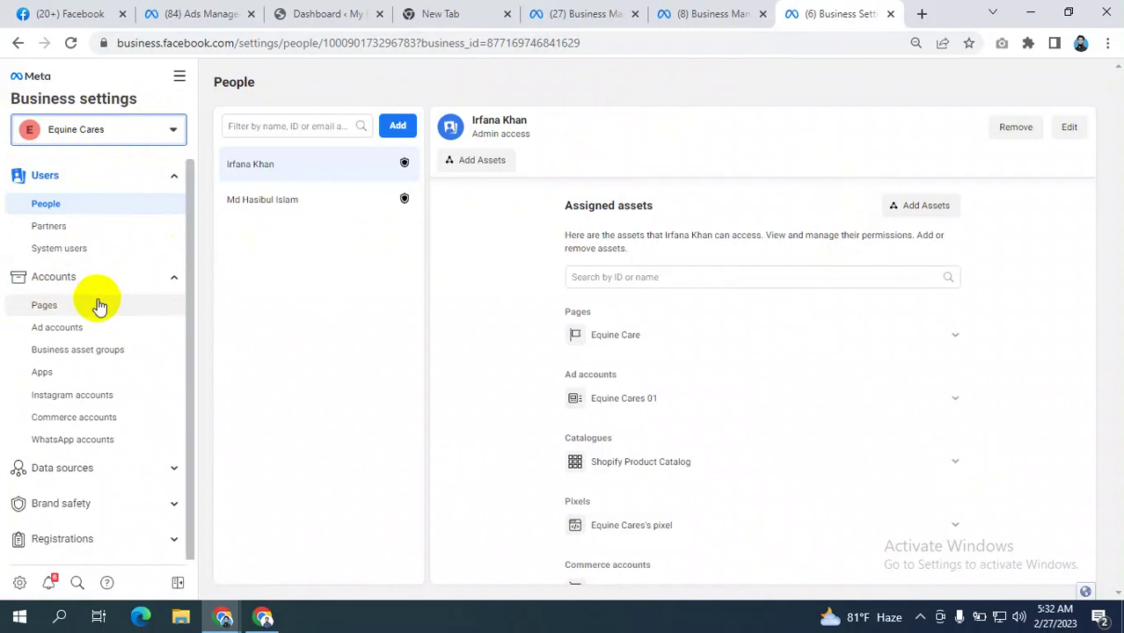
- View the Pages section showing Equine Care and who has access, then browse the business list
{"action": "left_click", "coordinate": [48, 307]}
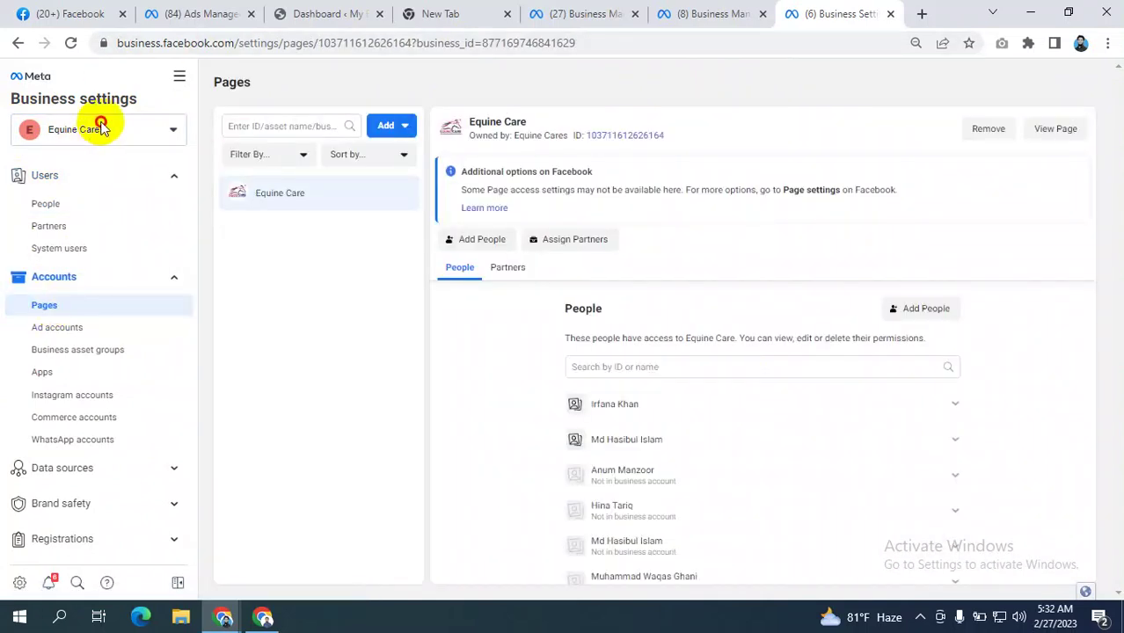
{"action": "left_click", "coordinate": [95, 123]}
{"action": "scroll", "coordinate": [116, 281], "scroll_direction": "up", "scroll_amount": 3}
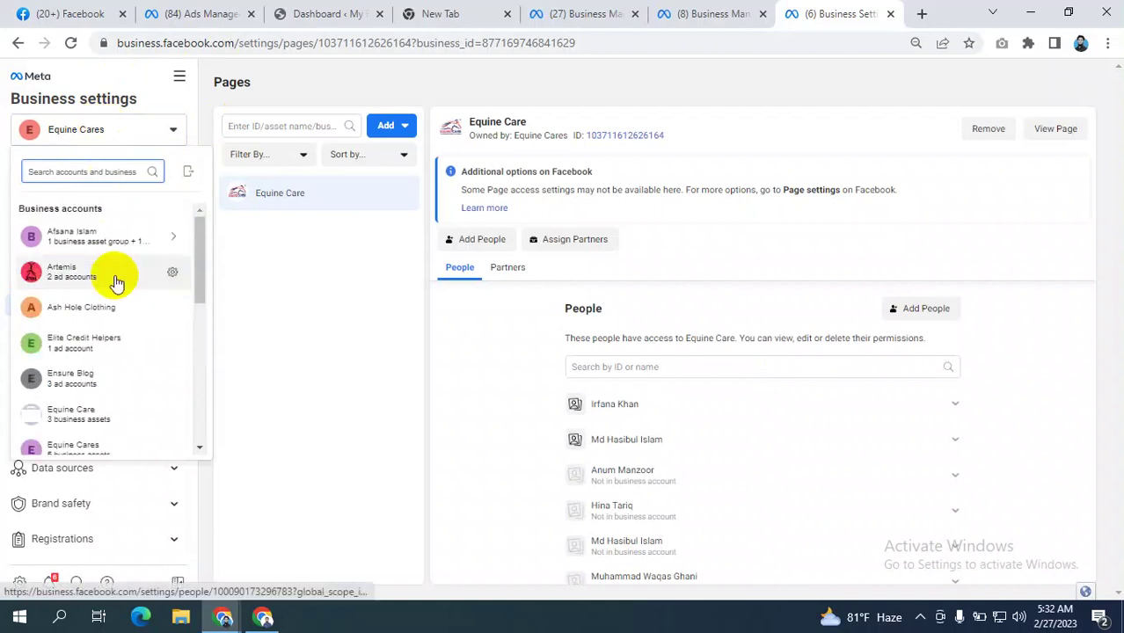
{"action": "scroll", "coordinate": [117, 282], "scroll_direction": "down", "scroll_amount": 1}
{"action": "scroll", "coordinate": [117, 281], "scroll_direction": "down", "scroll_amount": 3}
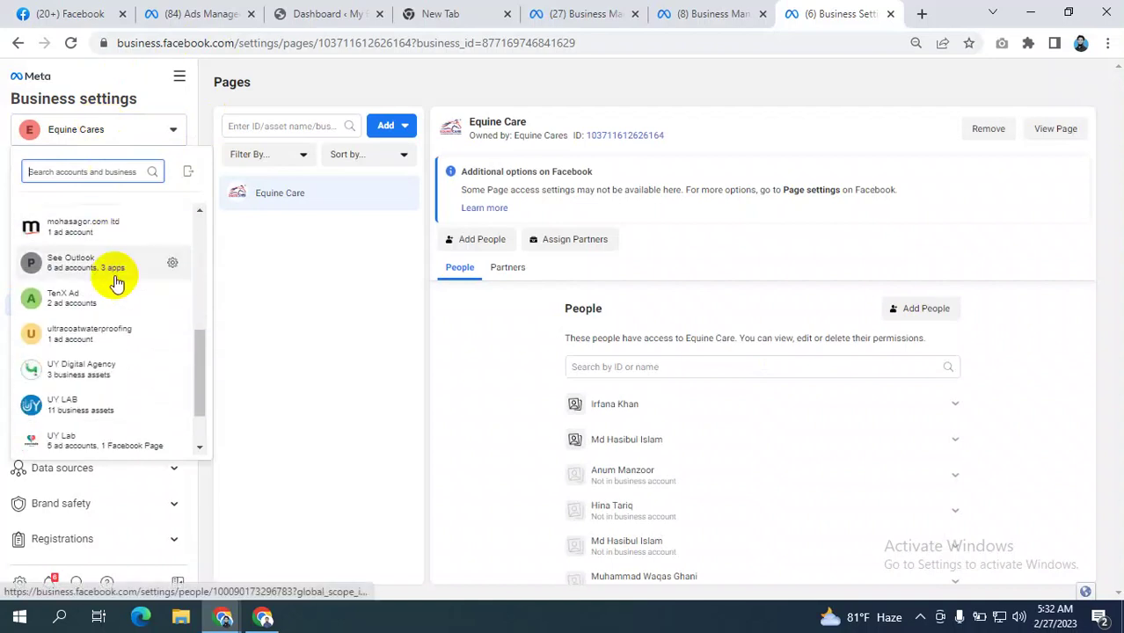
{"action": "scroll", "coordinate": [117, 282], "scroll_direction": "down", "scroll_amount": 1}
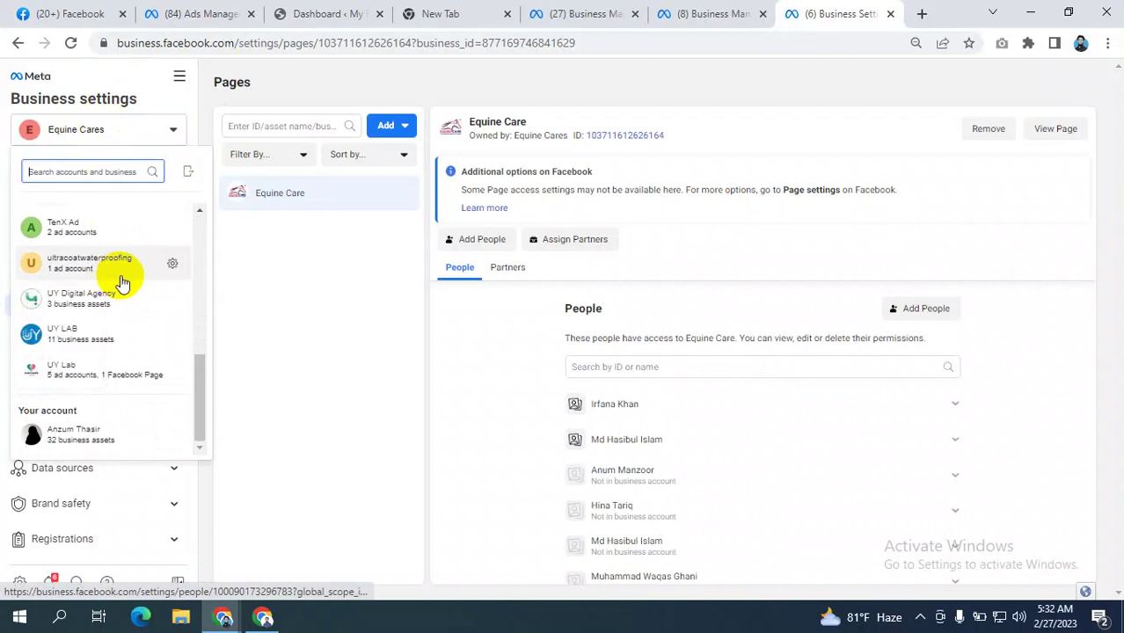
{"action": "scroll", "coordinate": [122, 282], "scroll_direction": "up", "scroll_amount": 3}
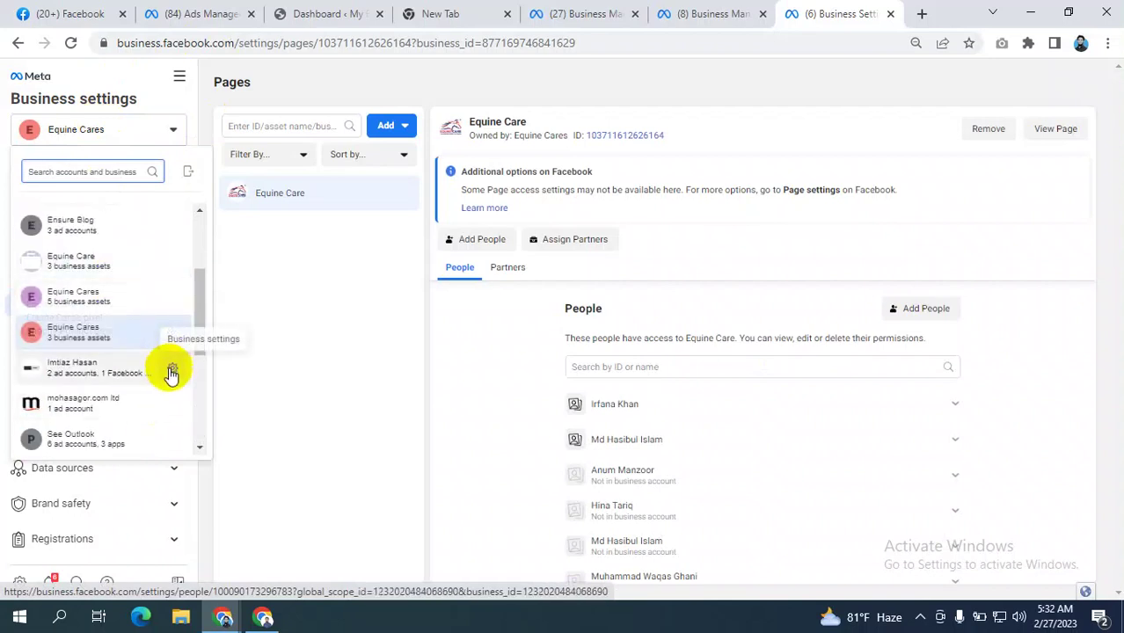
- Open another business's settings and view its Pages, showing Trendy Shop, then go to Facebook
{"action": "left_click", "coordinate": [171, 369]}
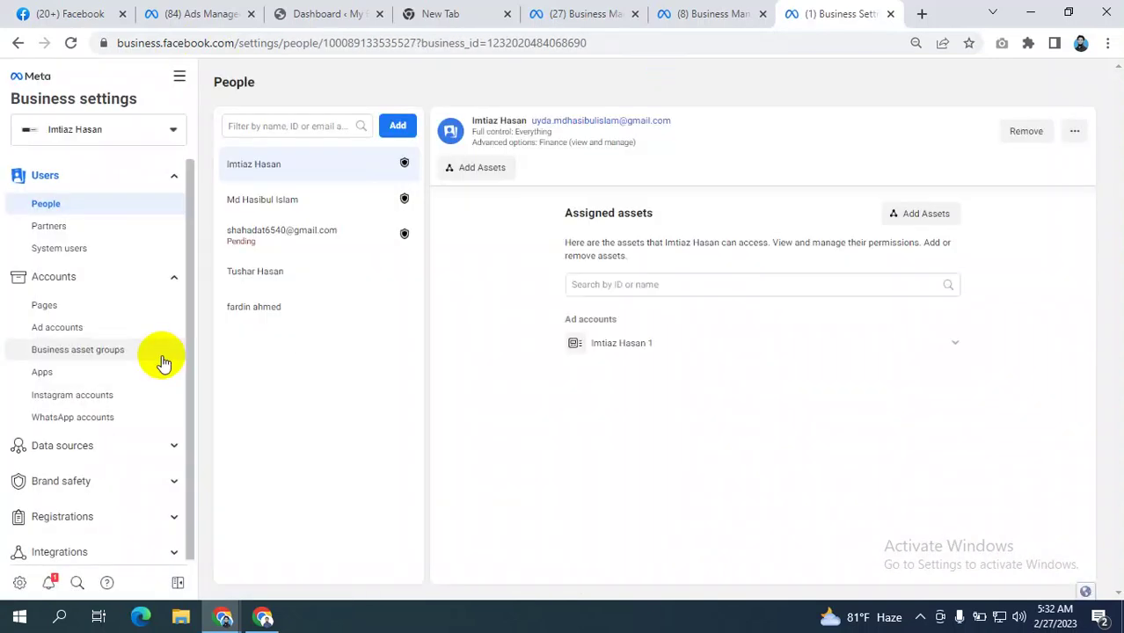
{"action": "left_click", "coordinate": [46, 306]}
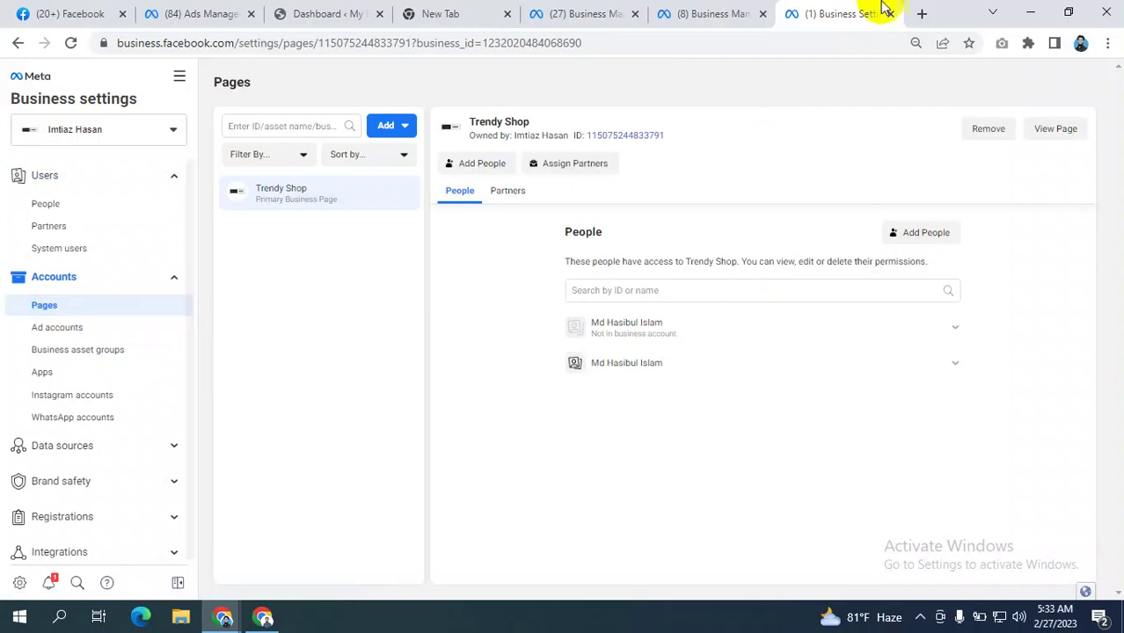
{"action": "left_click", "coordinate": [78, 15]}
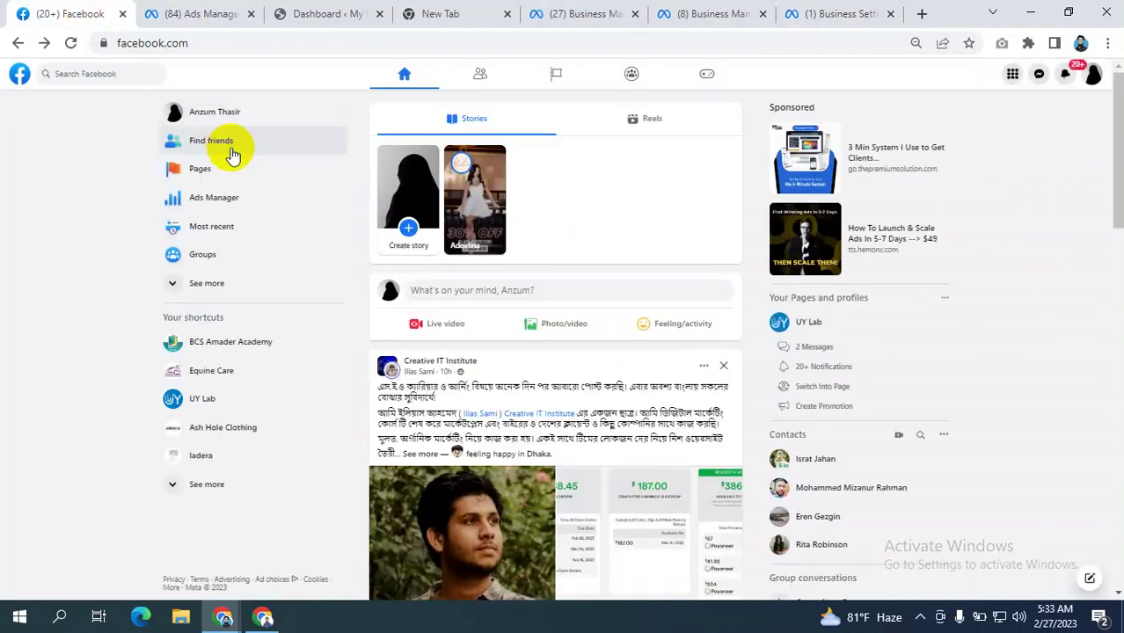
- Open the list of Facebook Pages you manage and scroll through it
{"action": "left_click", "coordinate": [206, 167]}
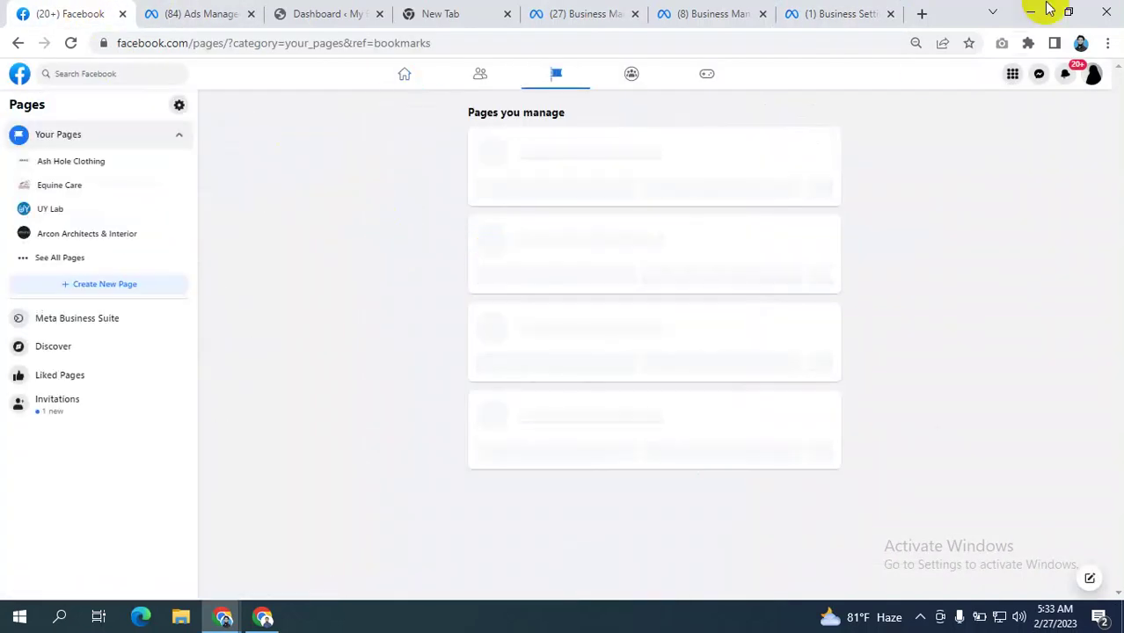
{"action": "left_click", "coordinate": [822, 12]}
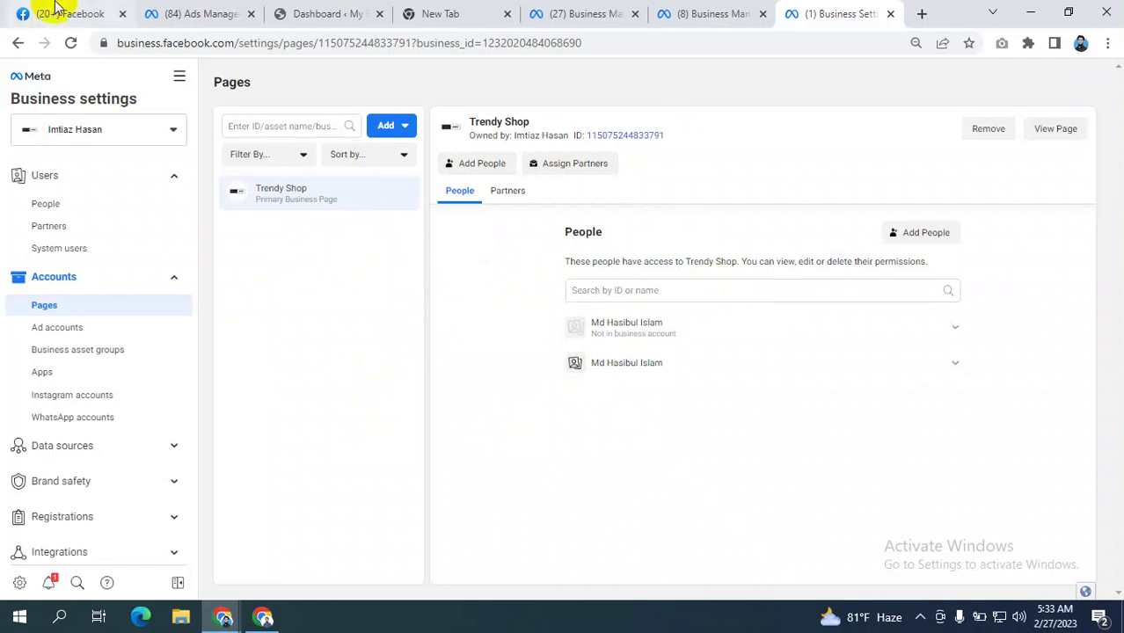
{"action": "left_click", "coordinate": [16, 12]}
{"action": "scroll", "coordinate": [492, 256], "scroll_direction": "down", "scroll_amount": 5}
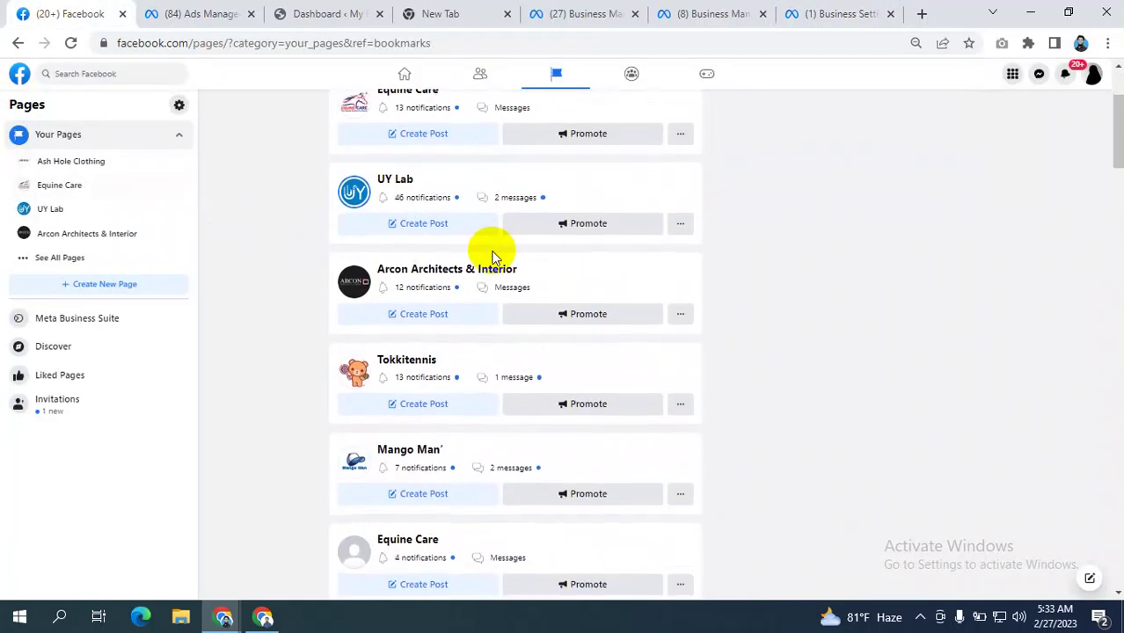
{"action": "scroll", "coordinate": [493, 256], "scroll_direction": "down", "scroll_amount": 5}
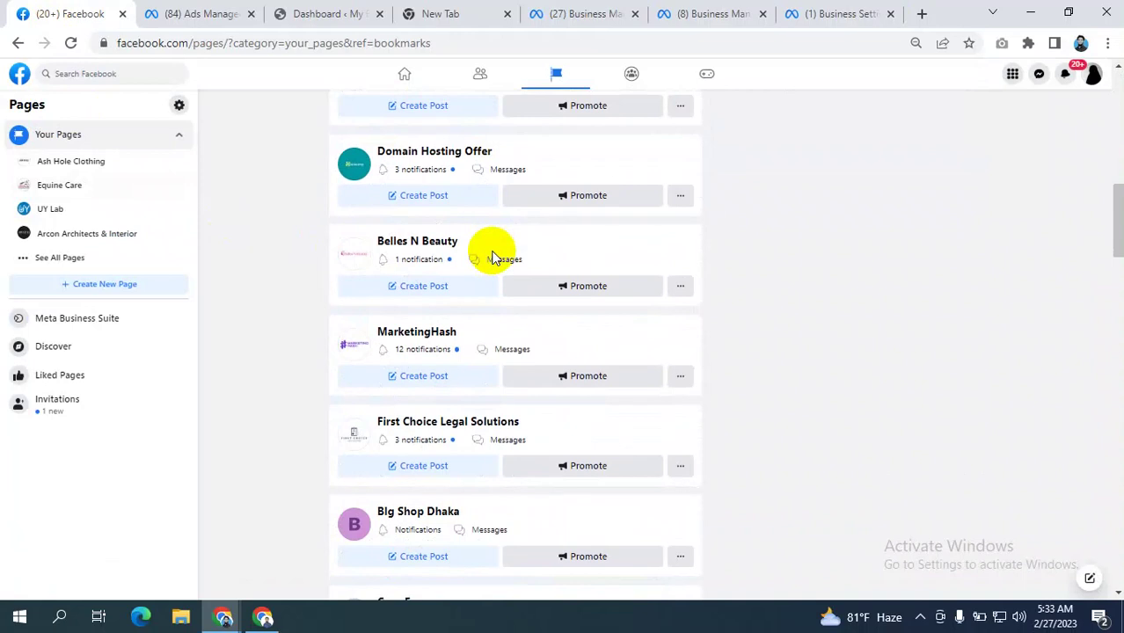
{"action": "scroll", "coordinate": [493, 256], "scroll_direction": "down", "scroll_amount": 3}
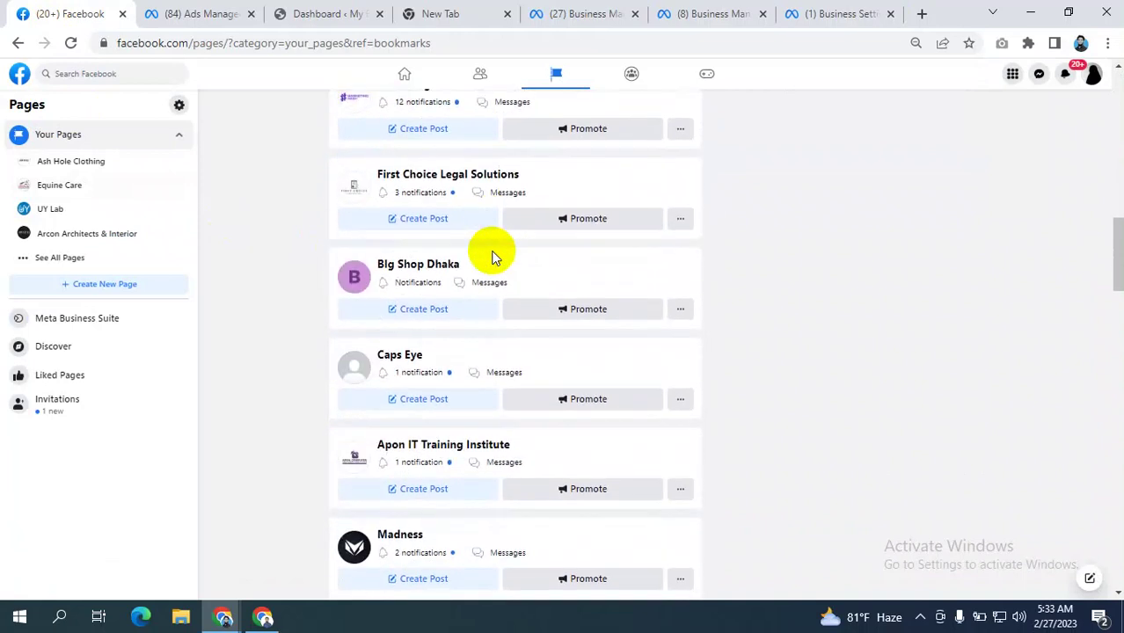
{"action": "scroll", "coordinate": [492, 256], "scroll_direction": "down", "scroll_amount": 2}
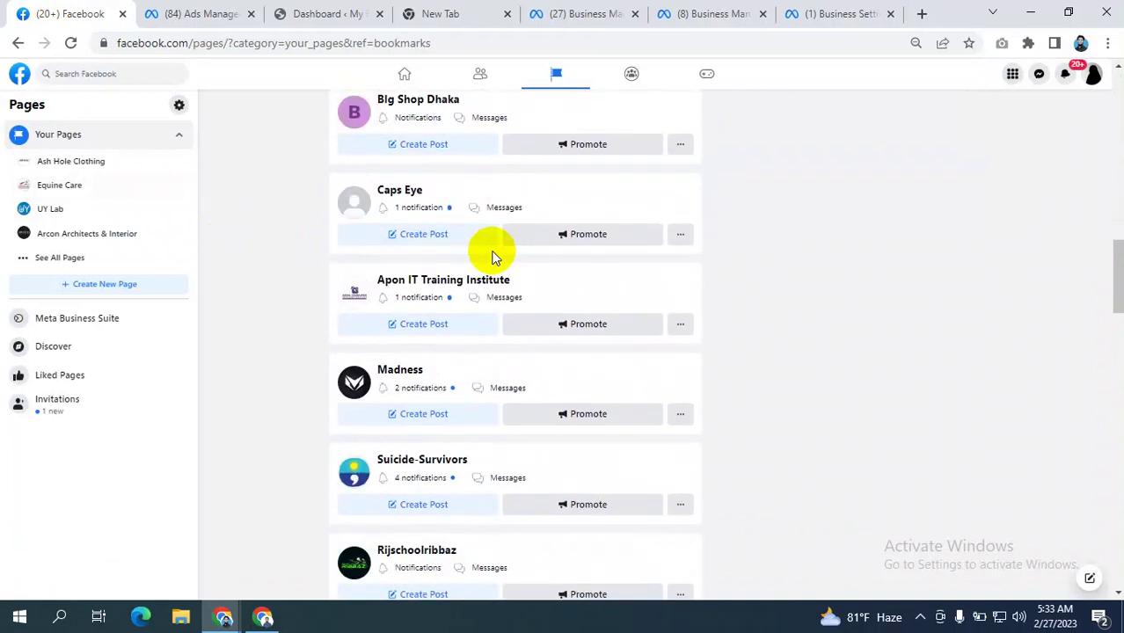
{"action": "scroll", "coordinate": [492, 256], "scroll_direction": "down", "scroll_amount": 3}
{"action": "scroll", "coordinate": [493, 257], "scroll_direction": "down", "scroll_amount": 1}
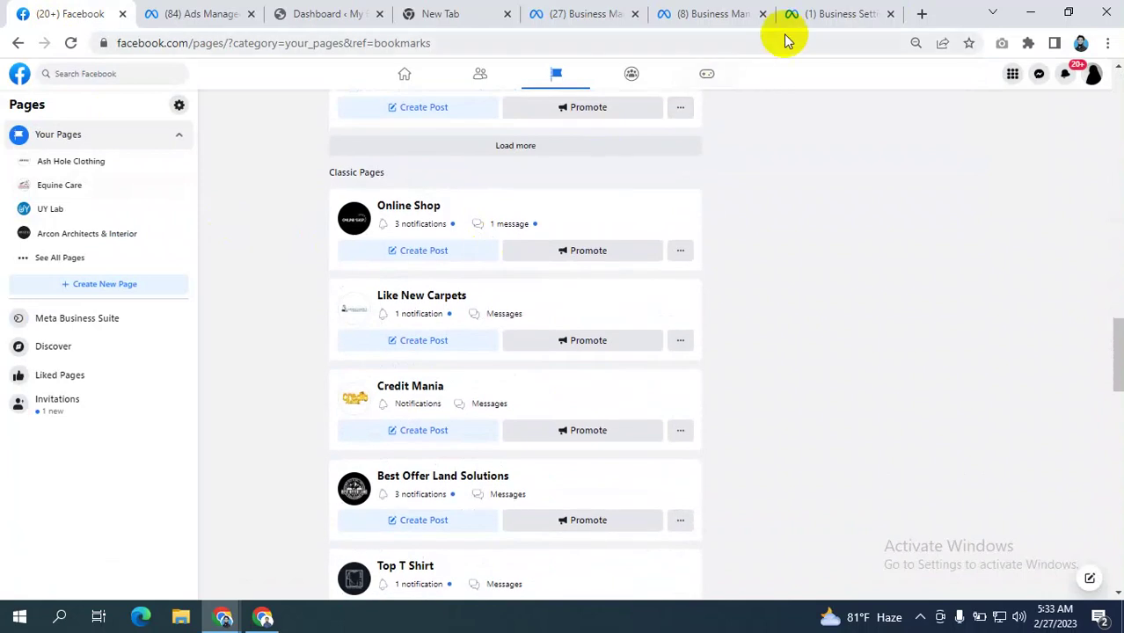
{"action": "left_click", "coordinate": [804, 14]}
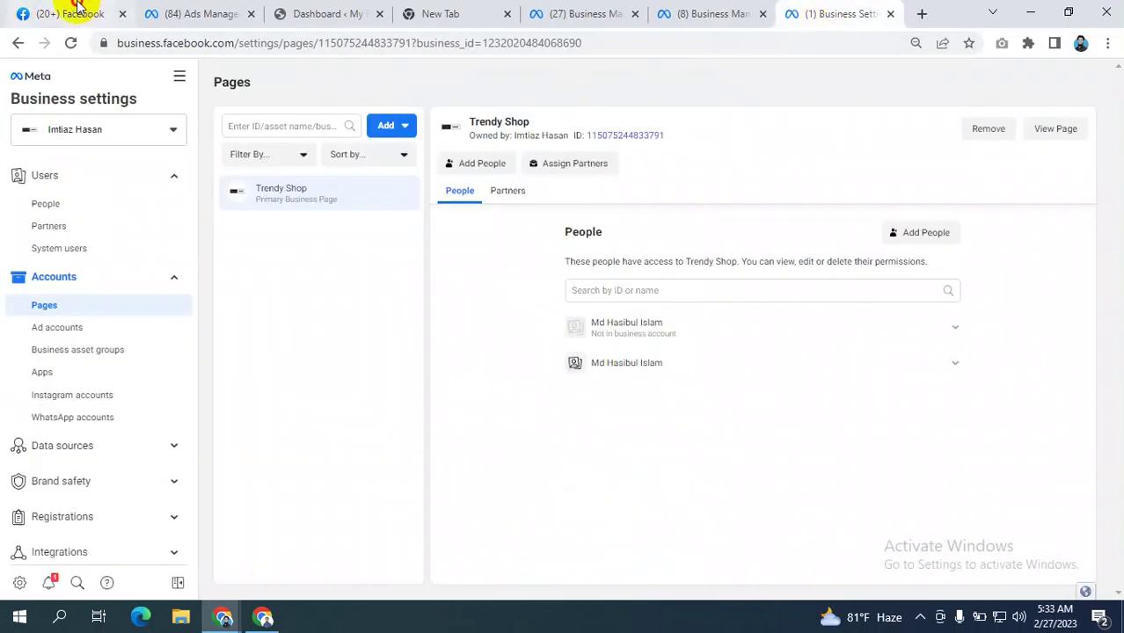
{"action": "left_click", "coordinate": [22, 12]}
{"action": "scroll", "coordinate": [460, 311], "scroll_direction": "down", "scroll_amount": 3}
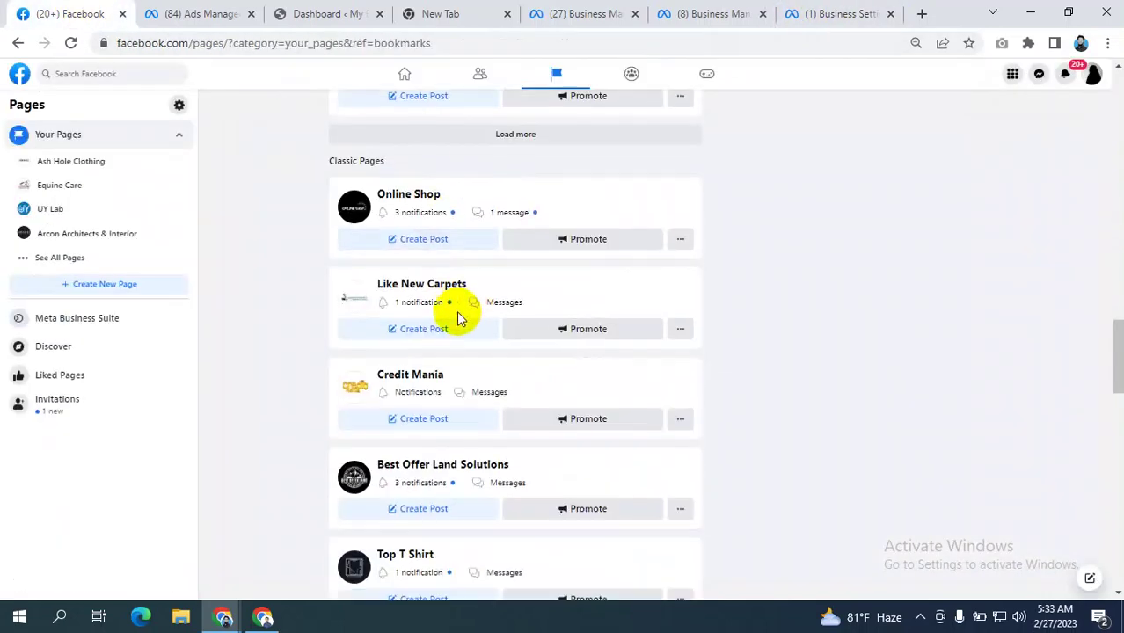
{"action": "scroll", "coordinate": [457, 310], "scroll_direction": "down", "scroll_amount": 3}
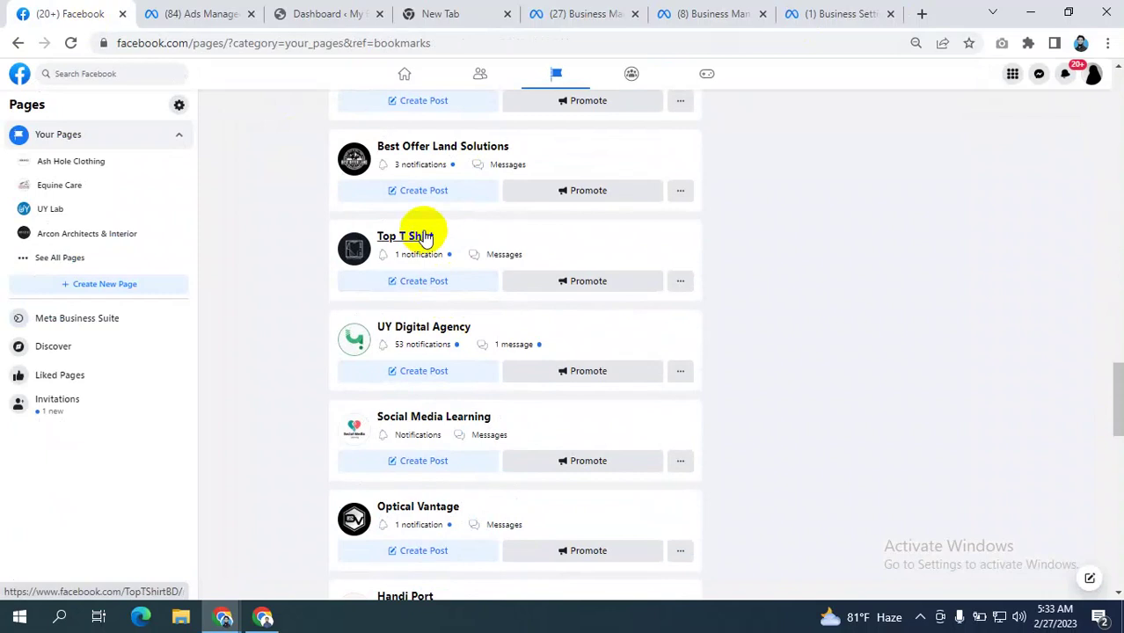
- Open the Top T Shirt page and copy its web address
{"action": "left_click", "coordinate": [414, 237]}
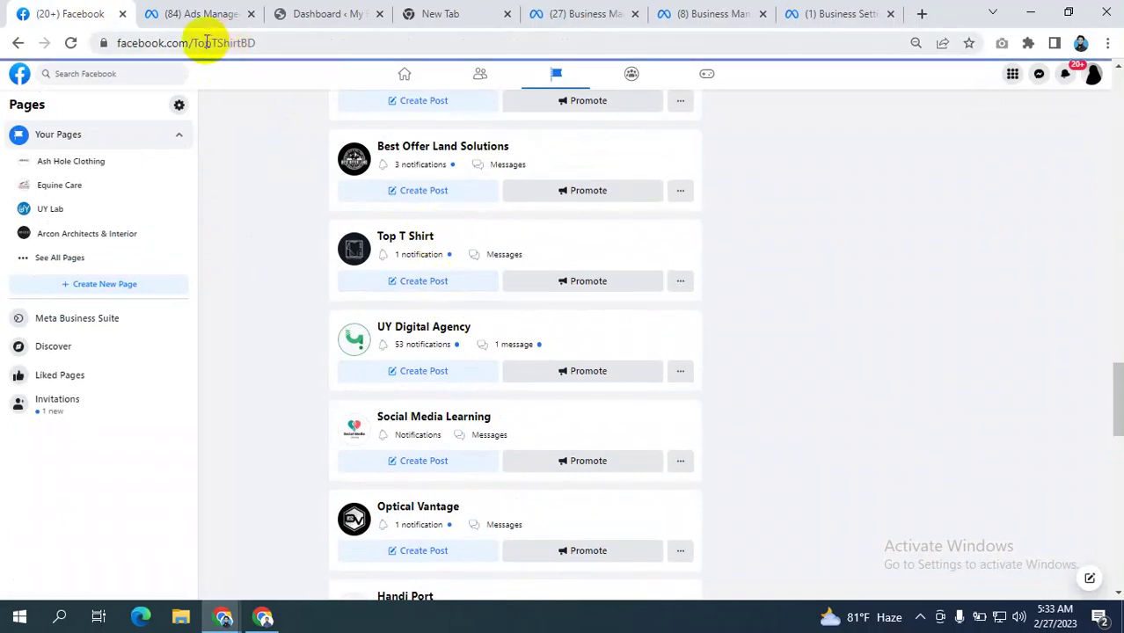
{"action": "left_click", "coordinate": [202, 42]}
{"action": "key", "text": "ctrl+c"}
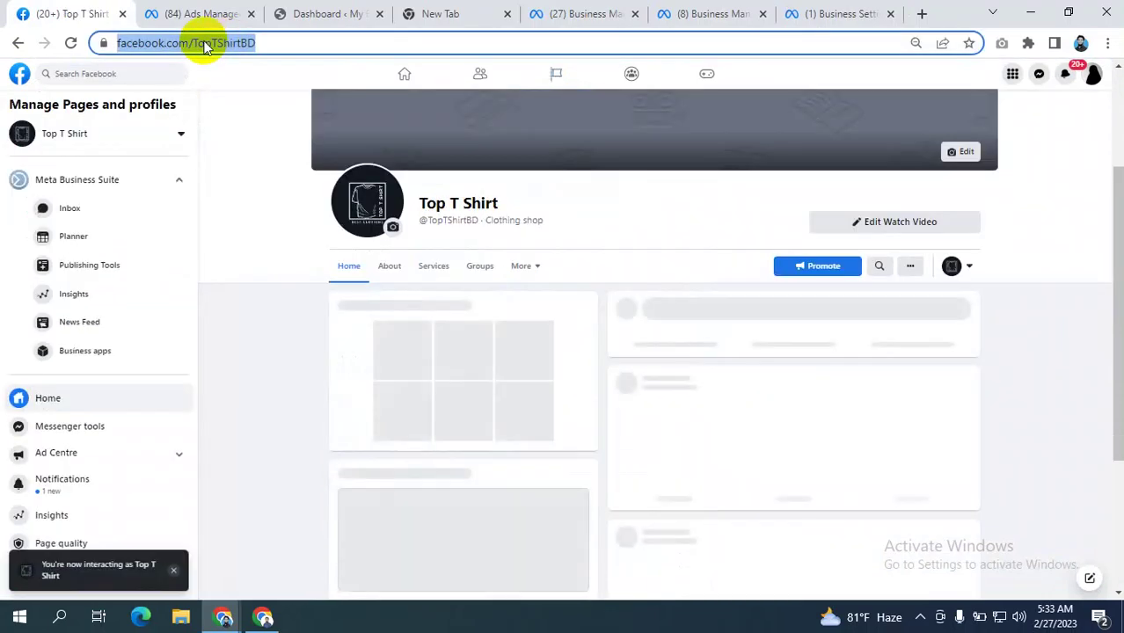
{"action": "left_click", "coordinate": [842, 12]}
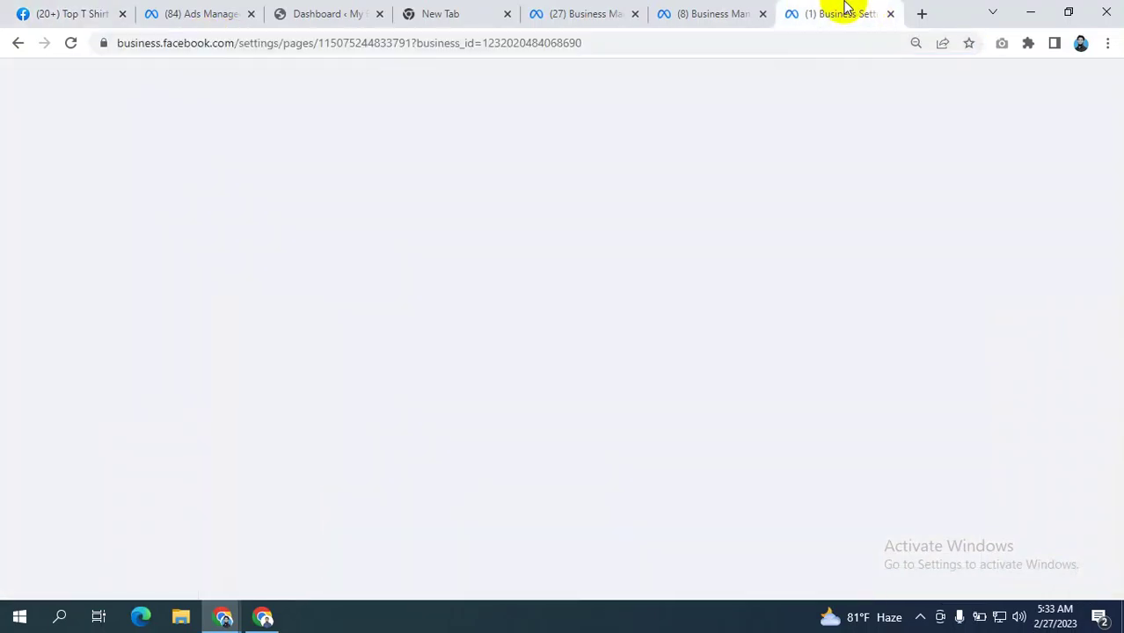
- Add the Top T Shirt page via Add a Page by pasting its URL; it is approved automatically
{"action": "left_click", "coordinate": [390, 128]}
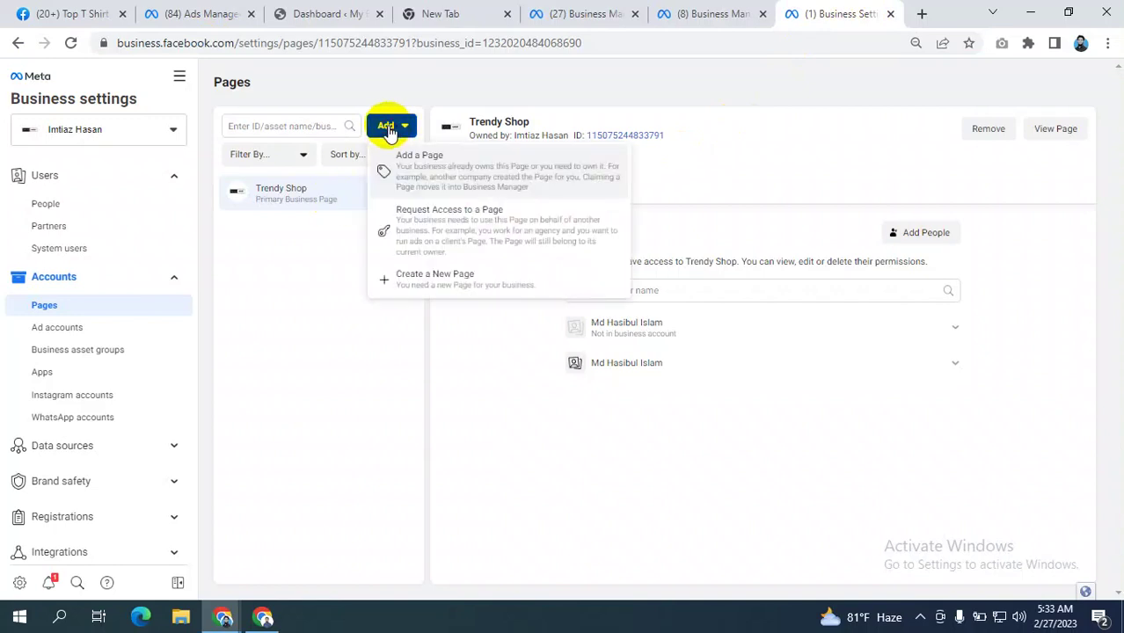
{"action": "left_click", "coordinate": [493, 167]}
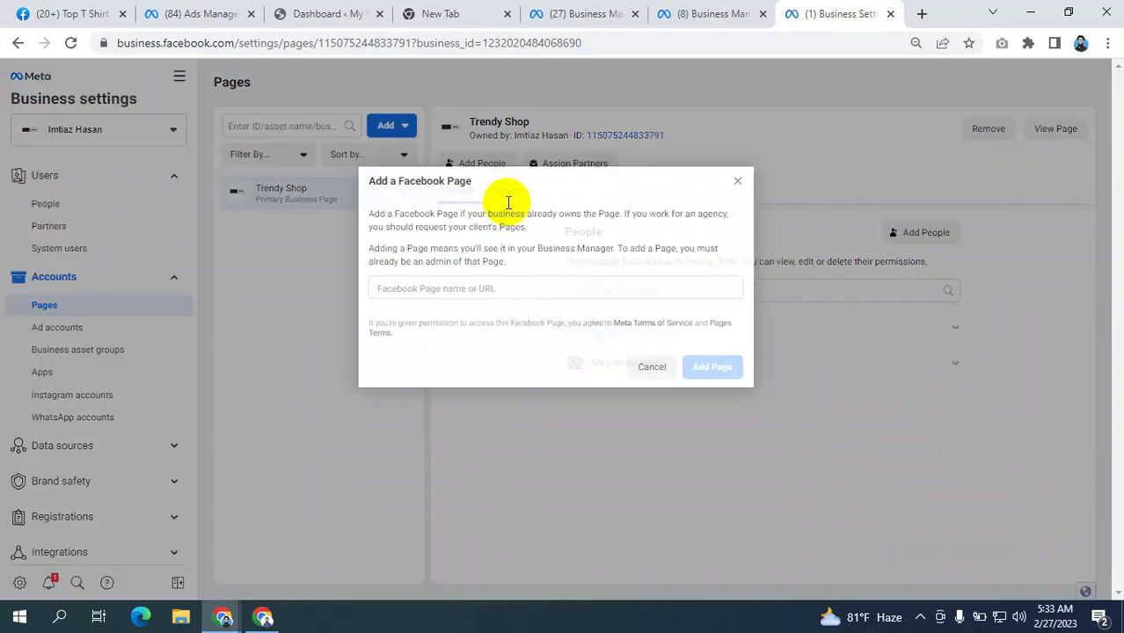
{"action": "left_click", "coordinate": [498, 285]}
{"action": "key", "text": "ctrl+v"}
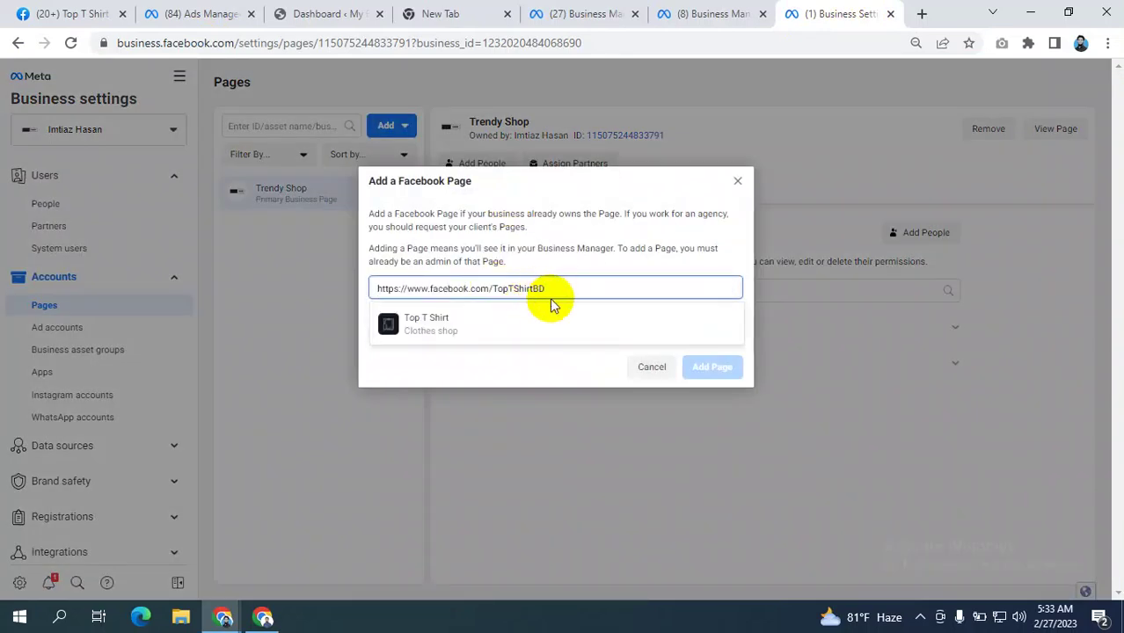
{"action": "left_click", "coordinate": [476, 327]}
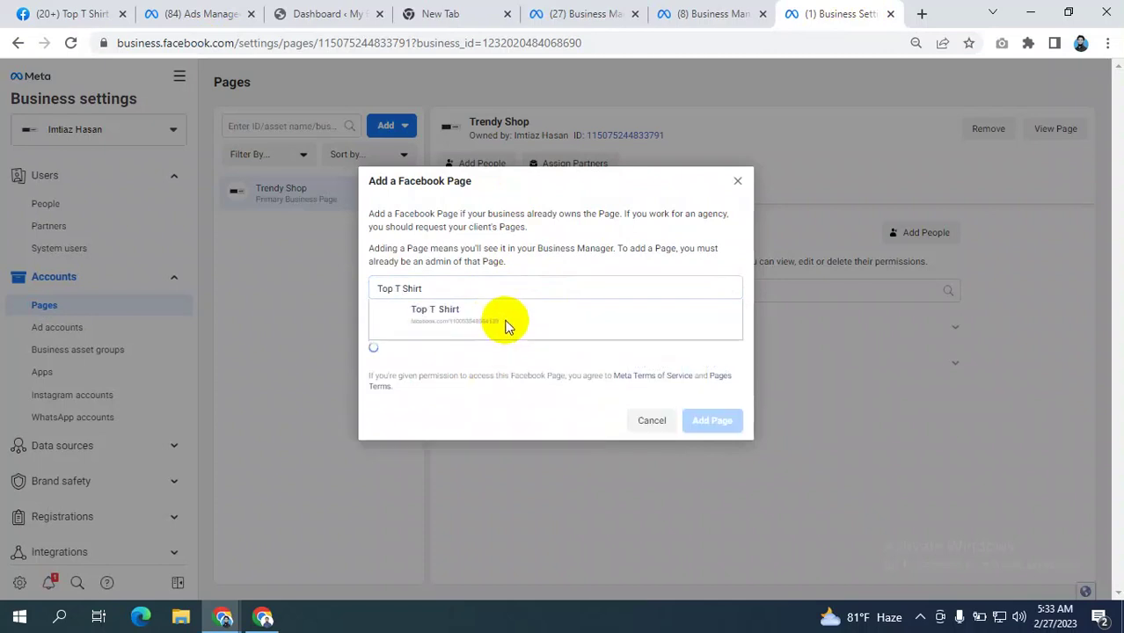
{"action": "left_click", "coordinate": [505, 321]}
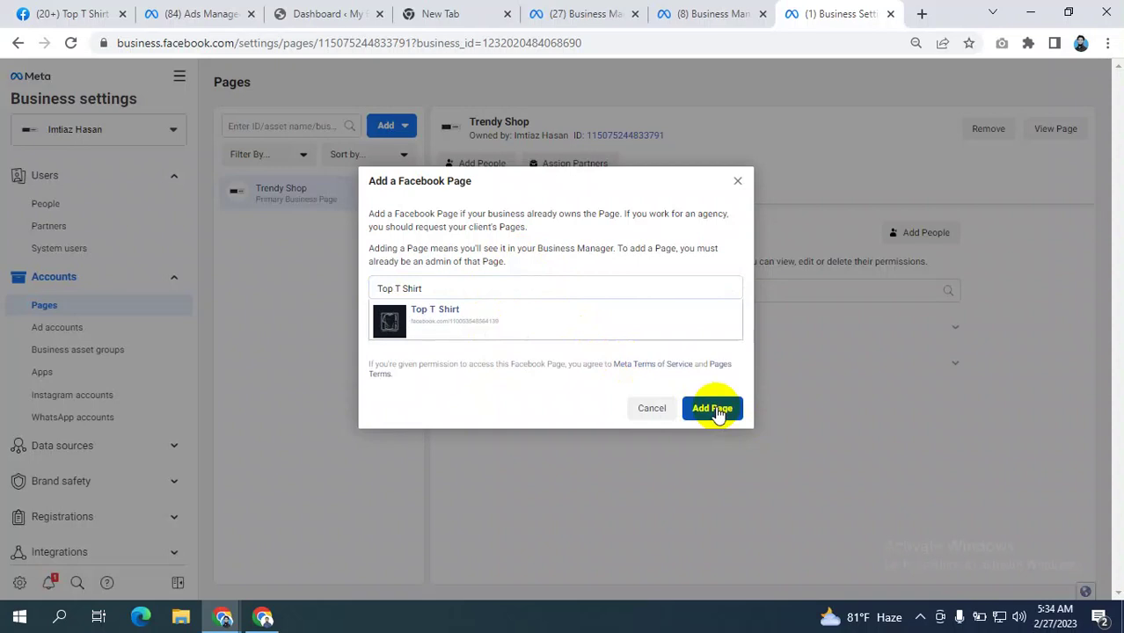
{"action": "left_click", "coordinate": [716, 413]}
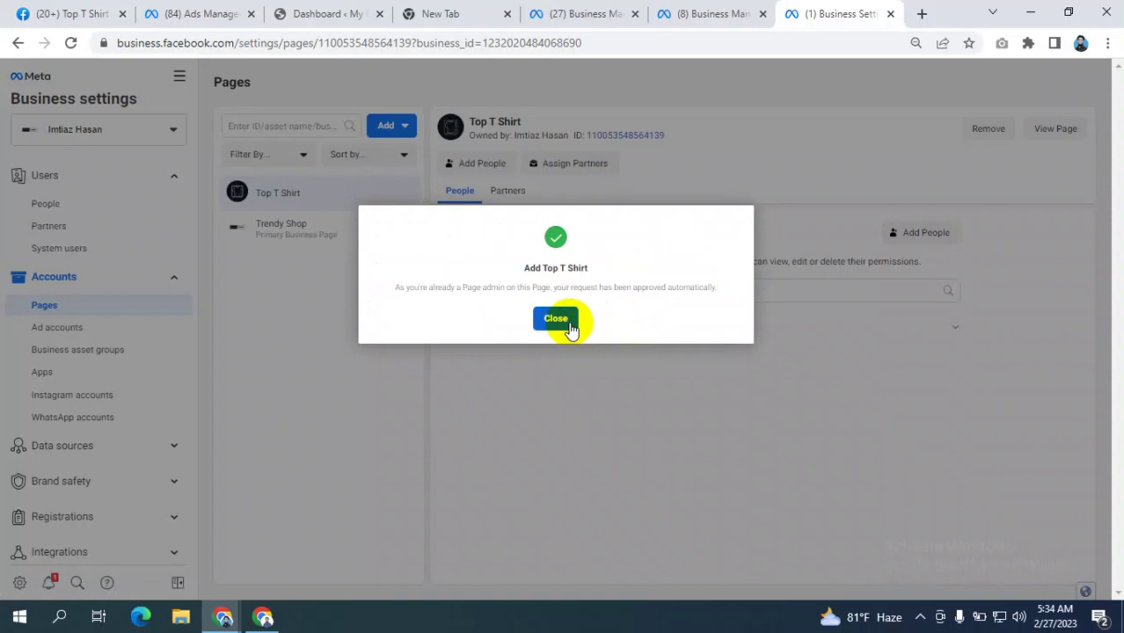
{"action": "left_click", "coordinate": [562, 322]}
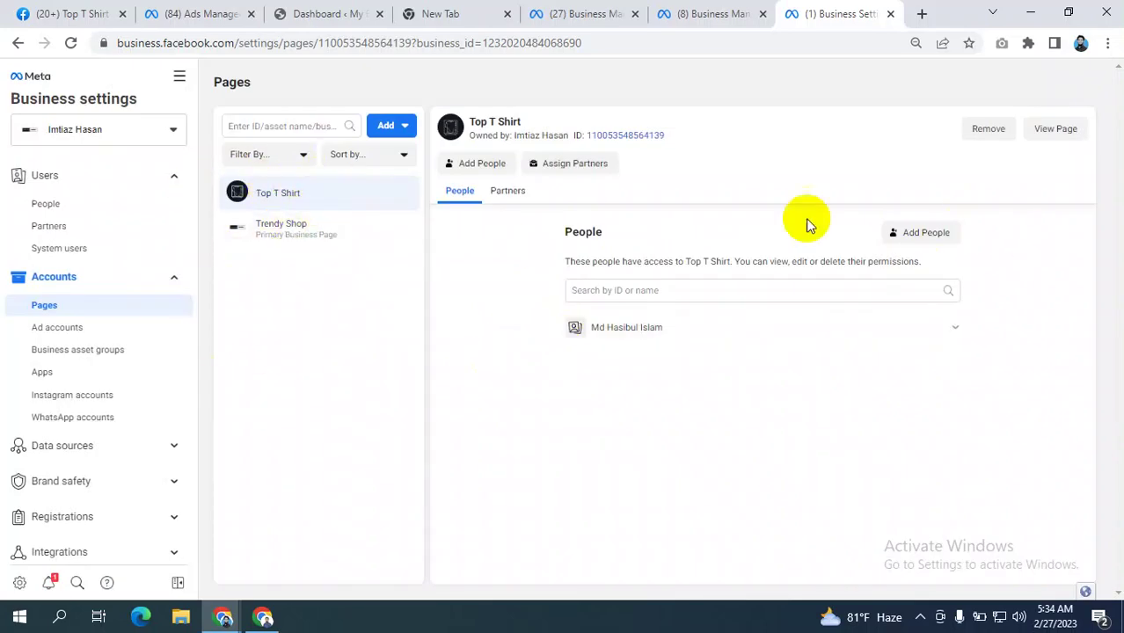
- Open the Request access to a Page form and focus its page name or URL field
{"action": "left_click", "coordinate": [344, 201]}
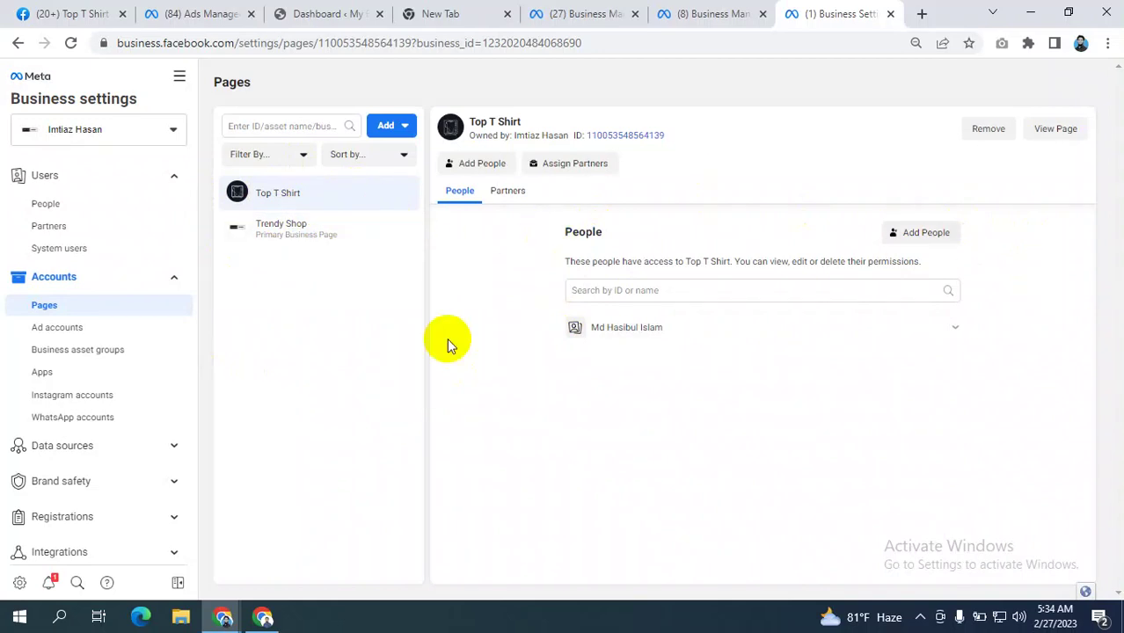
{"action": "left_click", "coordinate": [392, 128]}
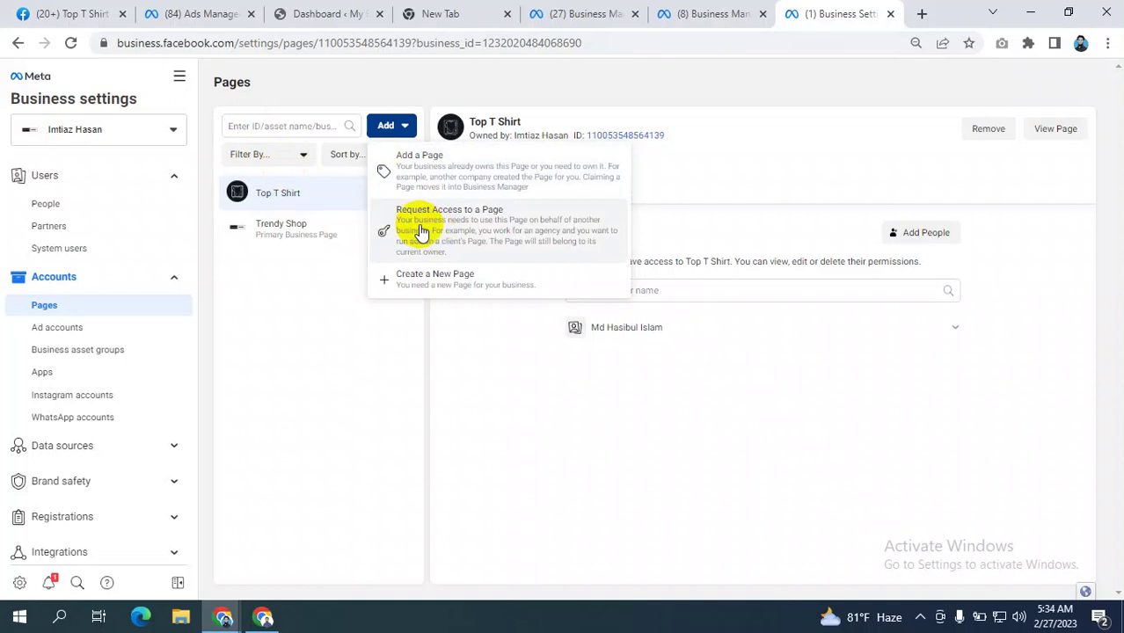
{"action": "left_click", "coordinate": [477, 221]}
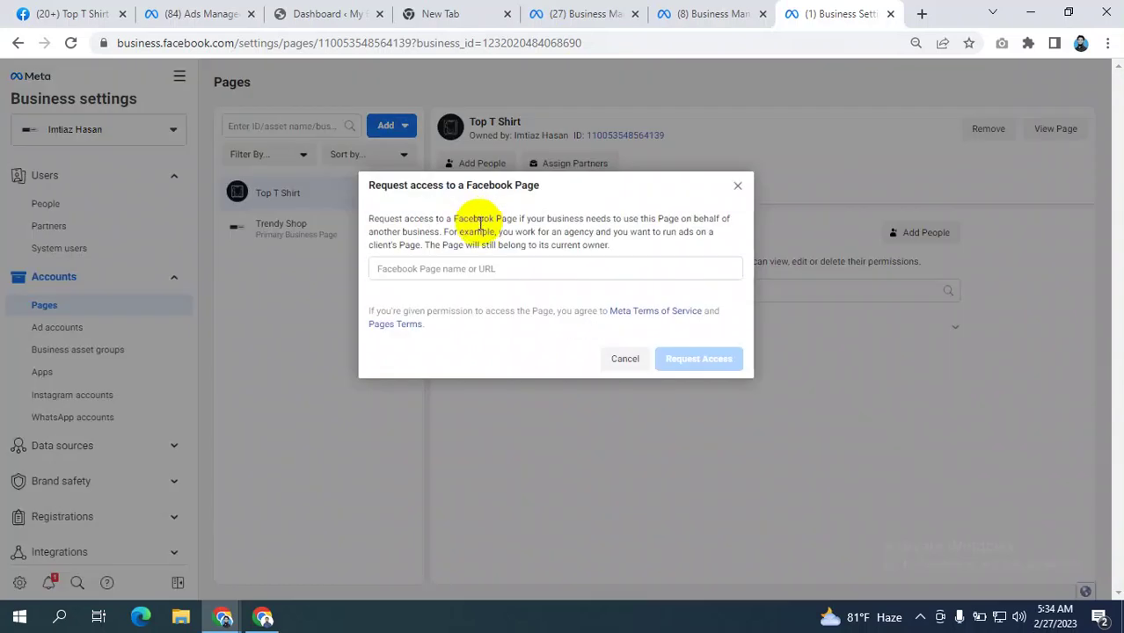
{"action": "left_click", "coordinate": [458, 275]}
{"action": "left_click", "coordinate": [22, 14]}
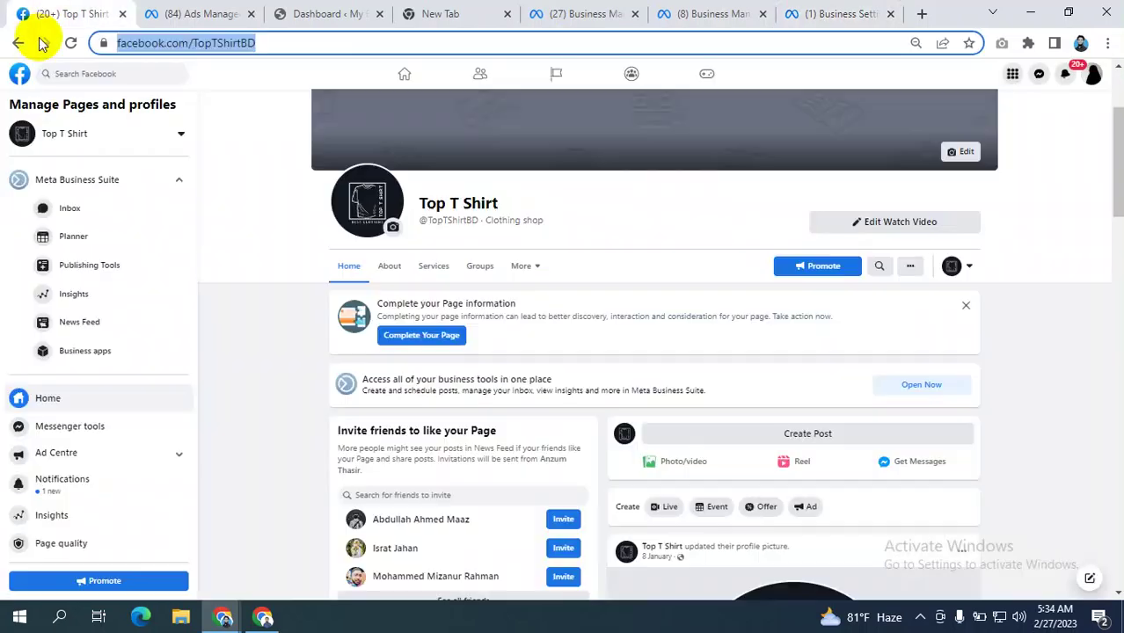
- Check Top T Shirt's Page roles, listing its owning business and an agency
{"action": "scroll", "coordinate": [35, 387], "scroll_direction": "down", "scroll_amount": 3}
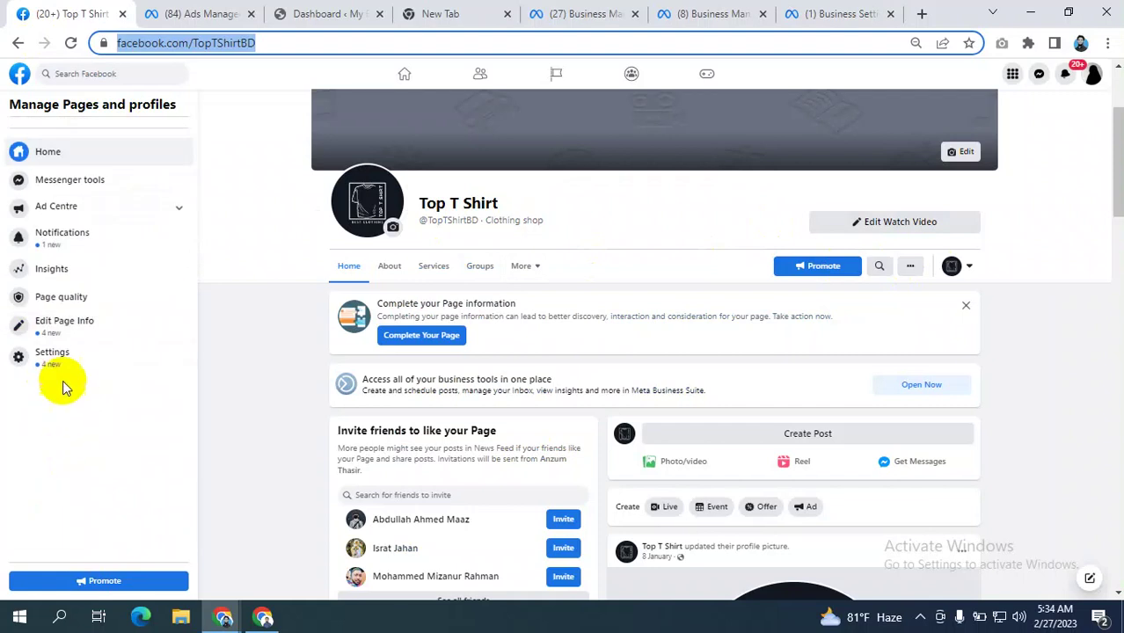
{"action": "left_click", "coordinate": [58, 374]}
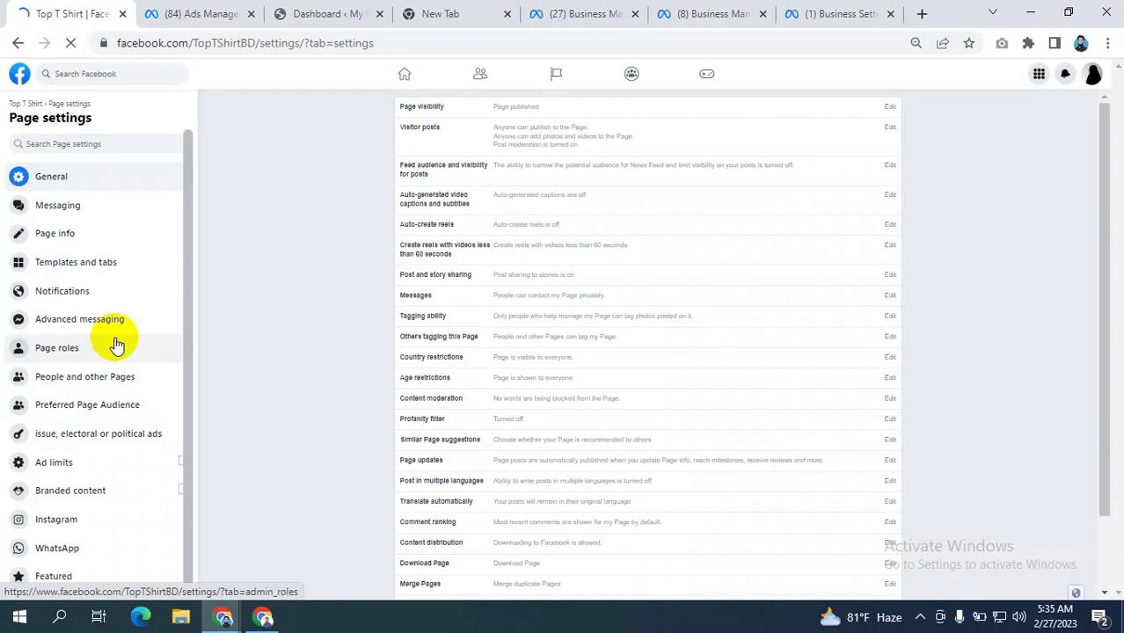
{"action": "left_click", "coordinate": [77, 349]}
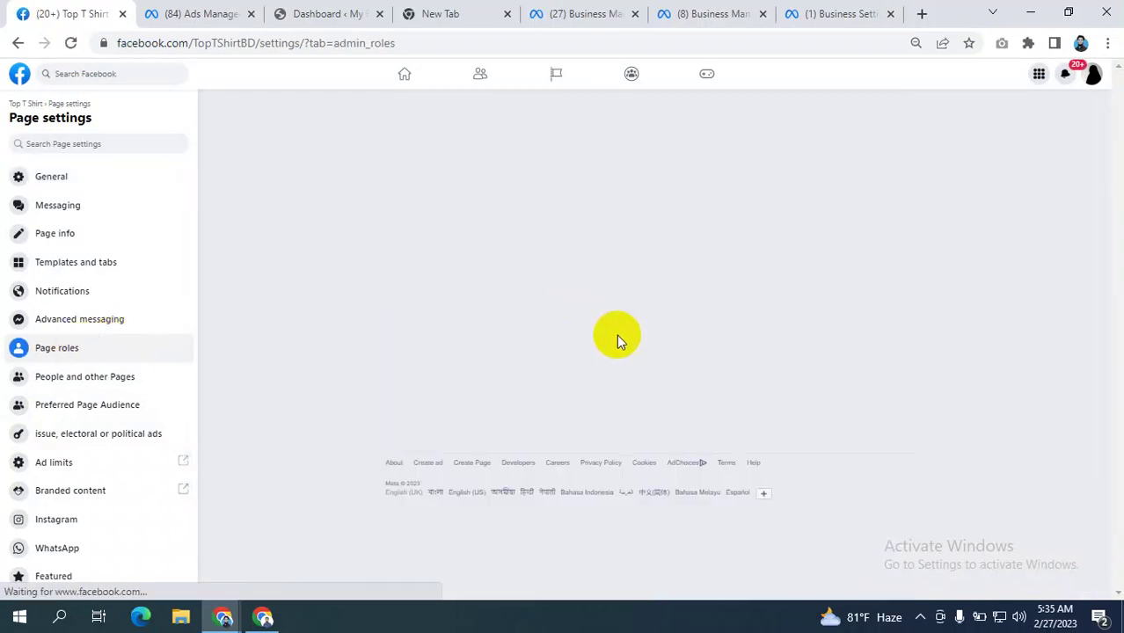
{"action": "scroll", "coordinate": [616, 408], "scroll_direction": "down", "scroll_amount": 3}
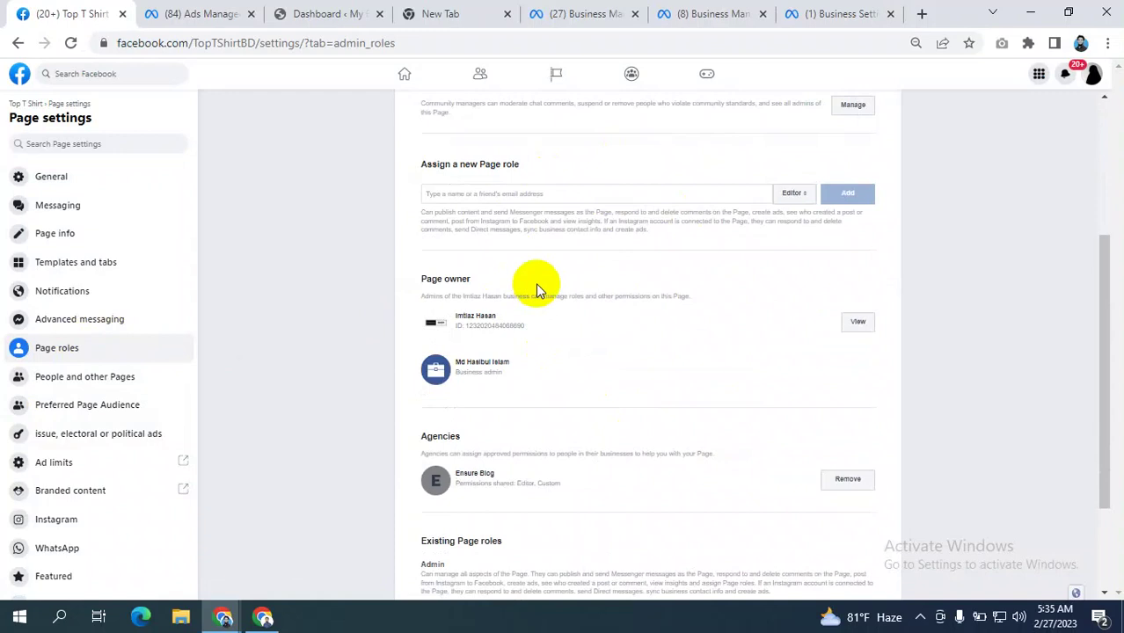
{"action": "scroll", "coordinate": [535, 282], "scroll_direction": "up", "scroll_amount": 3}
{"action": "left_click", "coordinate": [827, 13]}
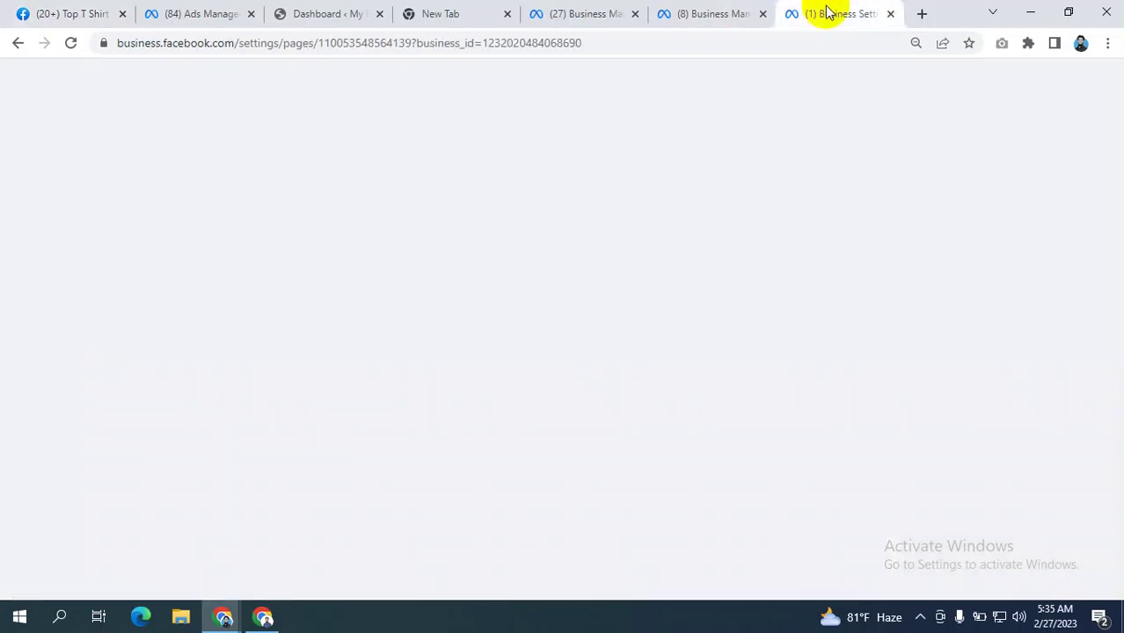
{"action": "left_click", "coordinate": [531, 270]}
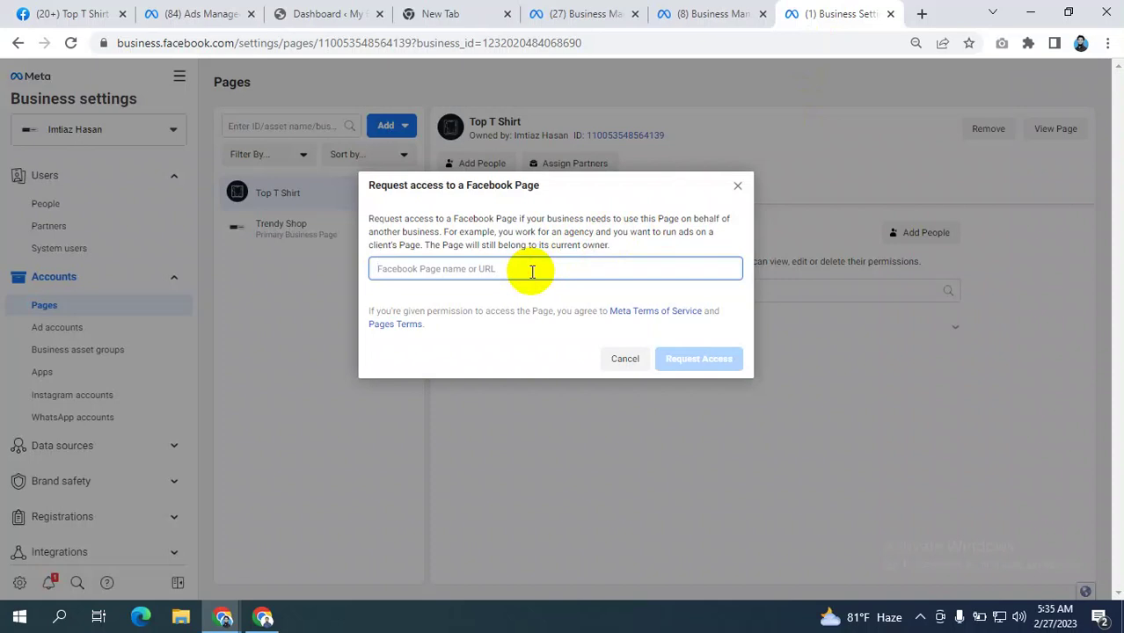
{"action": "type", "text": "www"}
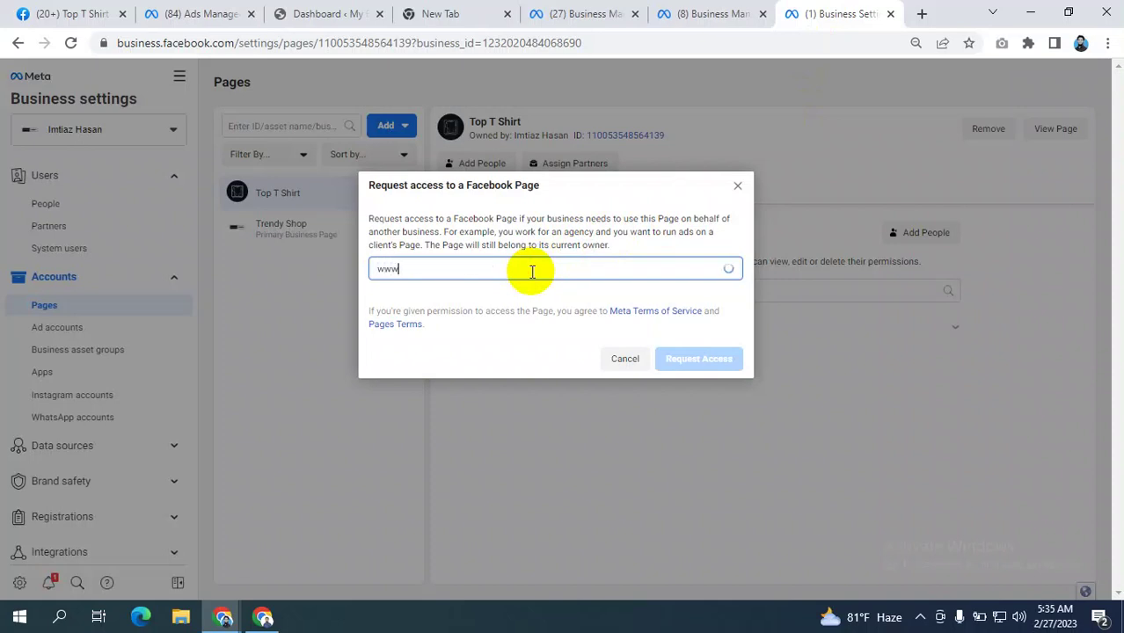
{"action": "type", "text": ".fac"}
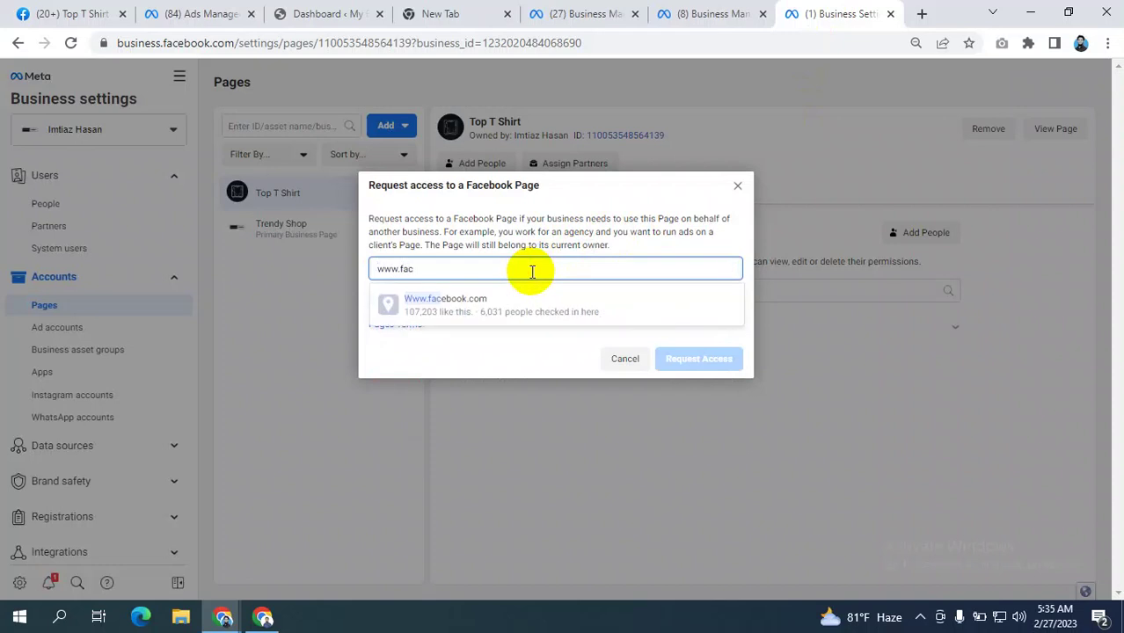
{"action": "type", "text": "eboo"}
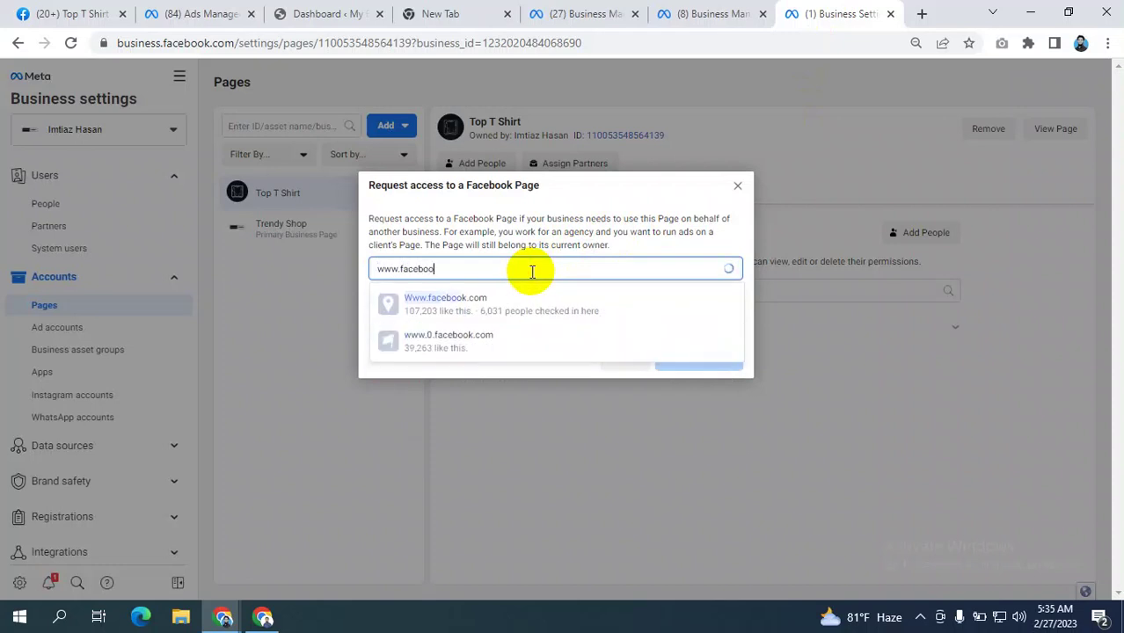
{"action": "type", "text": "k.com"}
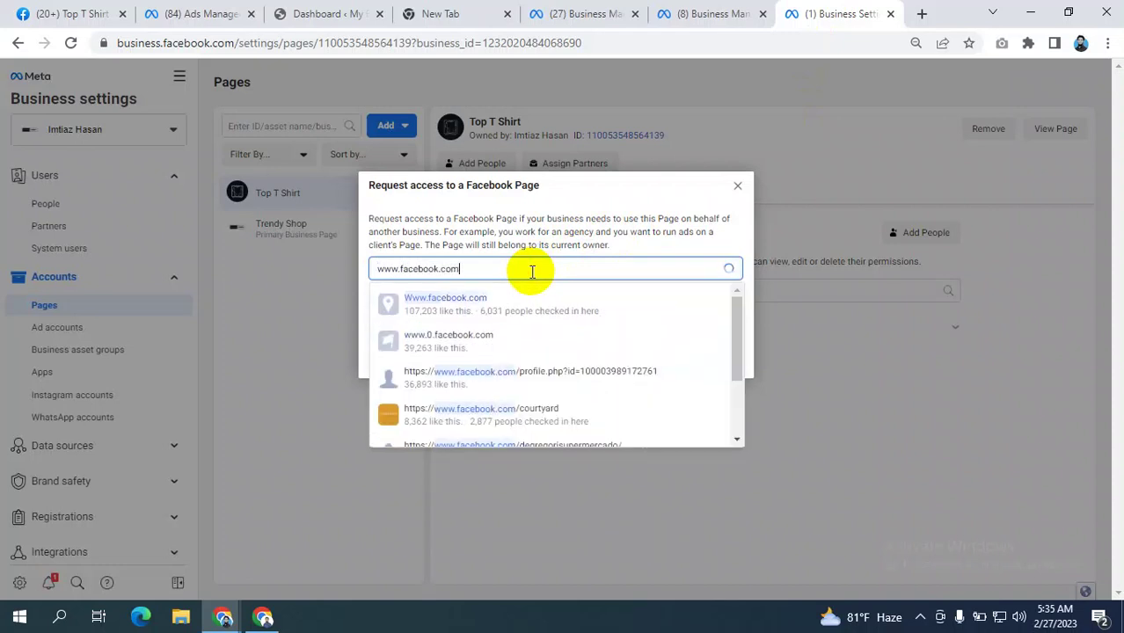
{"action": "type", "text": "/grameenphone"}
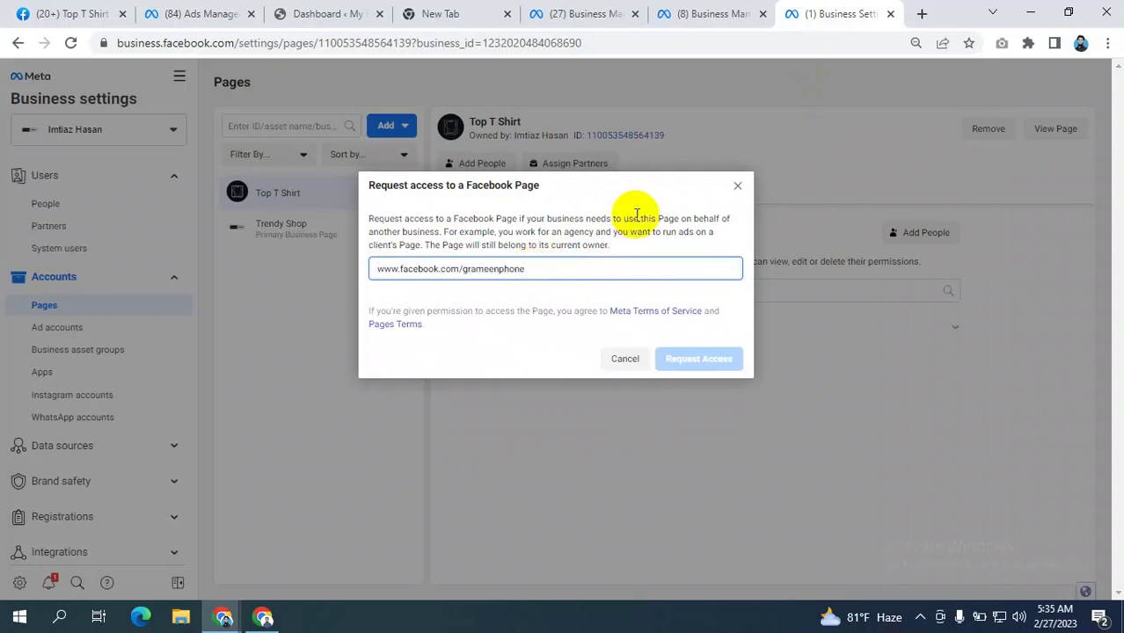
{"action": "double_click", "coordinate": [567, 269]}
{"action": "left_click_drag", "start_coordinate": [420, 276], "coordinate": [0, 278]}
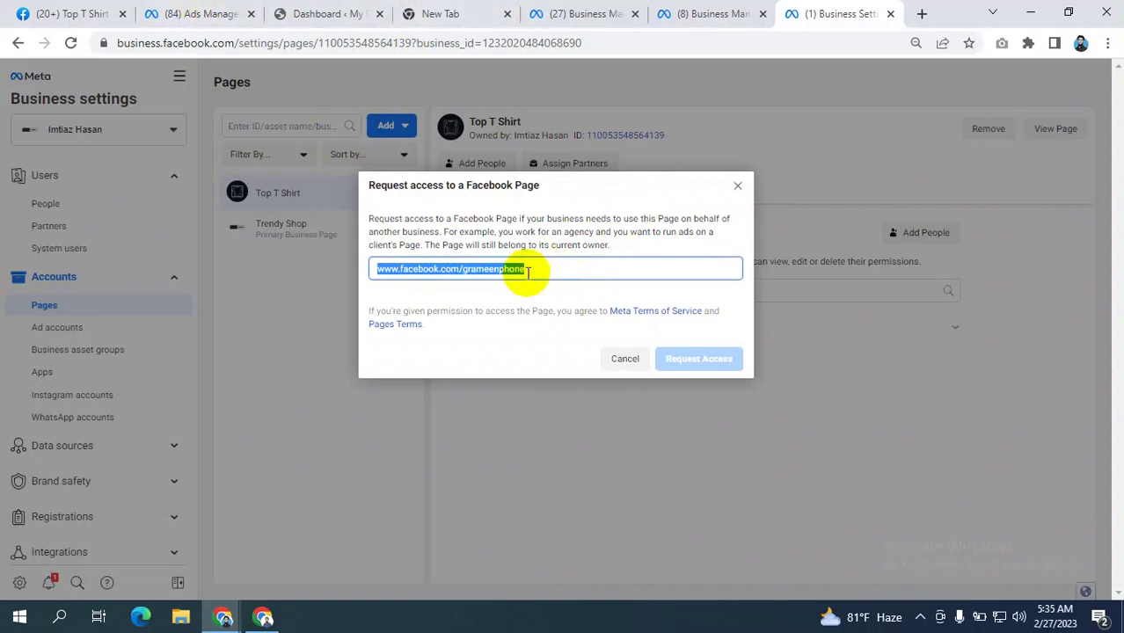
- Open facebook.com in a new tab and look through the Meta for Business page
{"action": "left_click", "coordinate": [921, 15]}
{"action": "left_click", "coordinate": [340, 44]}
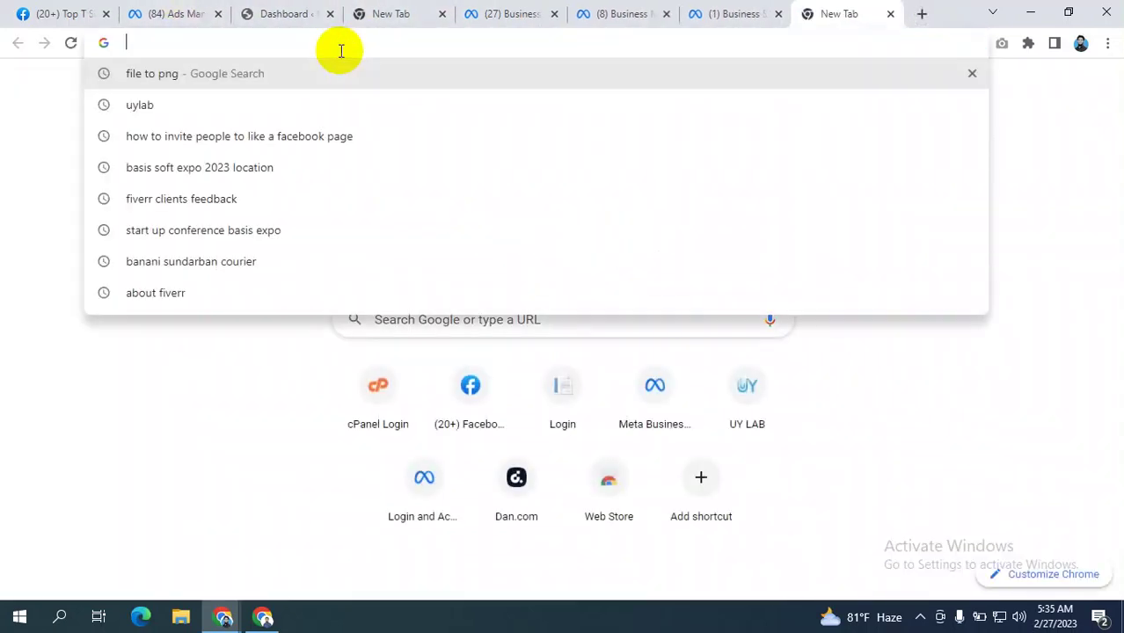
{"action": "type", "text": "f"}
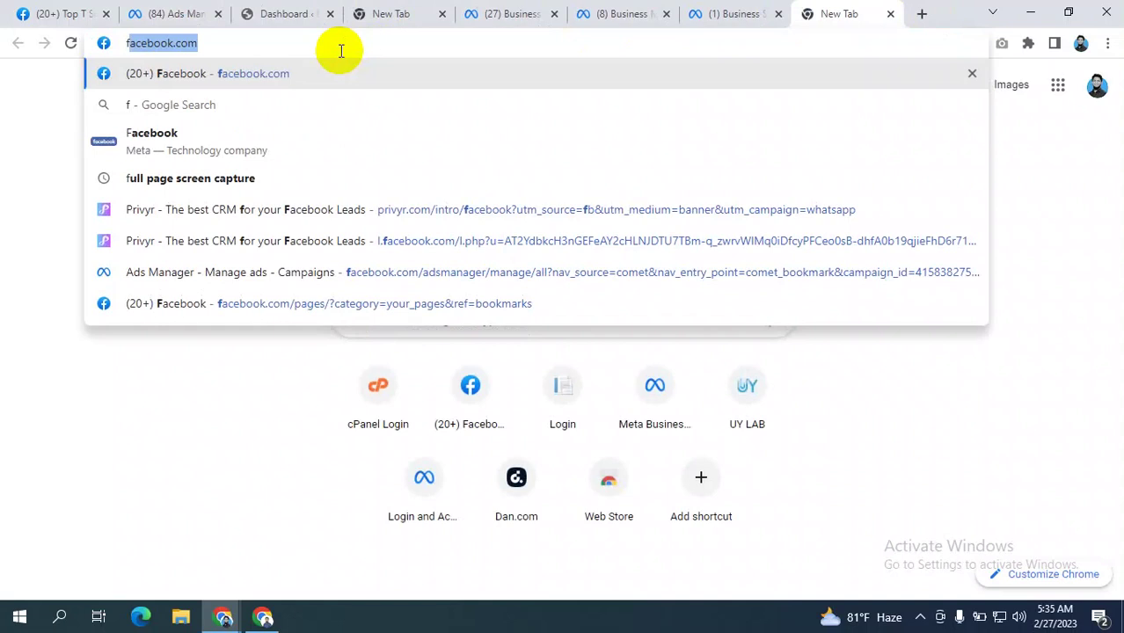
{"action": "key", "text": "Return"}
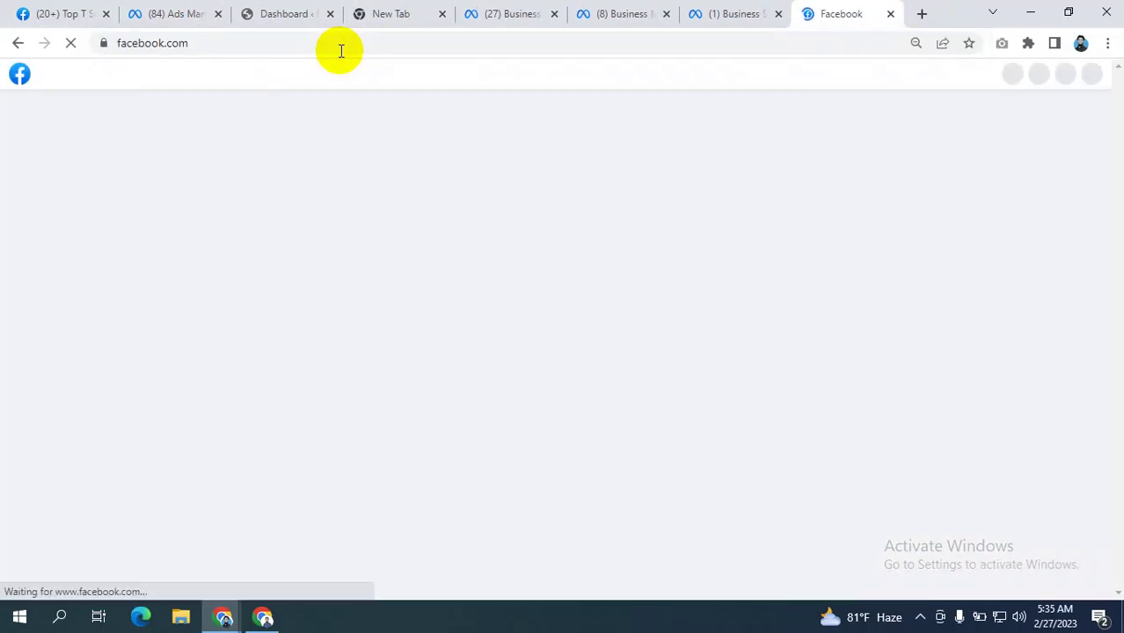
{"action": "scroll", "coordinate": [622, 301], "scroll_direction": "down", "scroll_amount": 4}
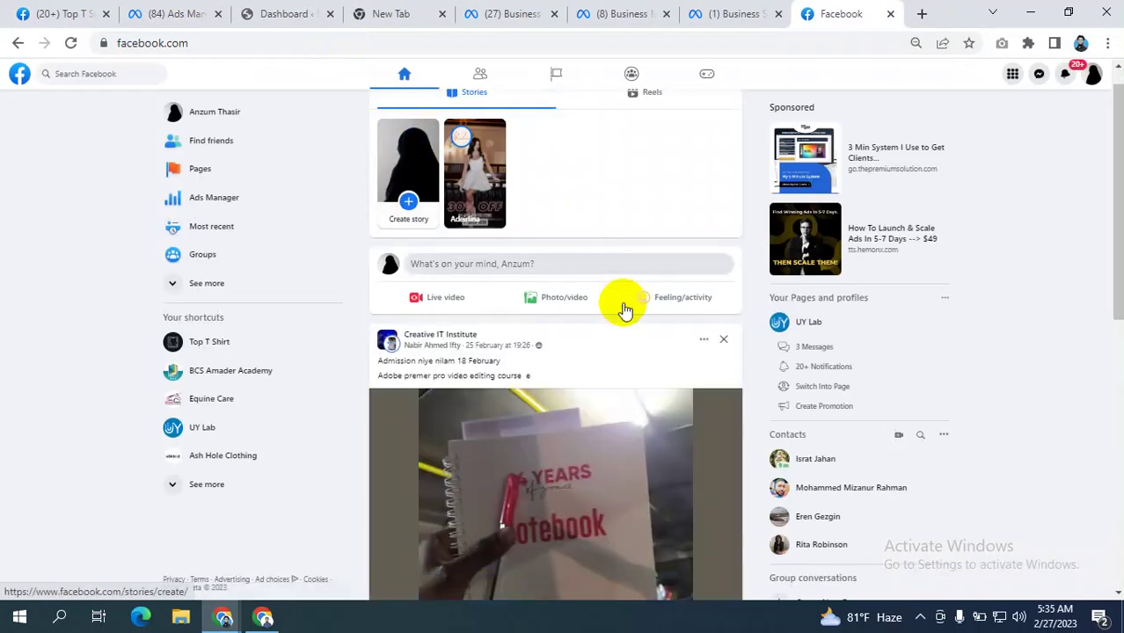
{"action": "scroll", "coordinate": [623, 310], "scroll_direction": "down", "scroll_amount": 6}
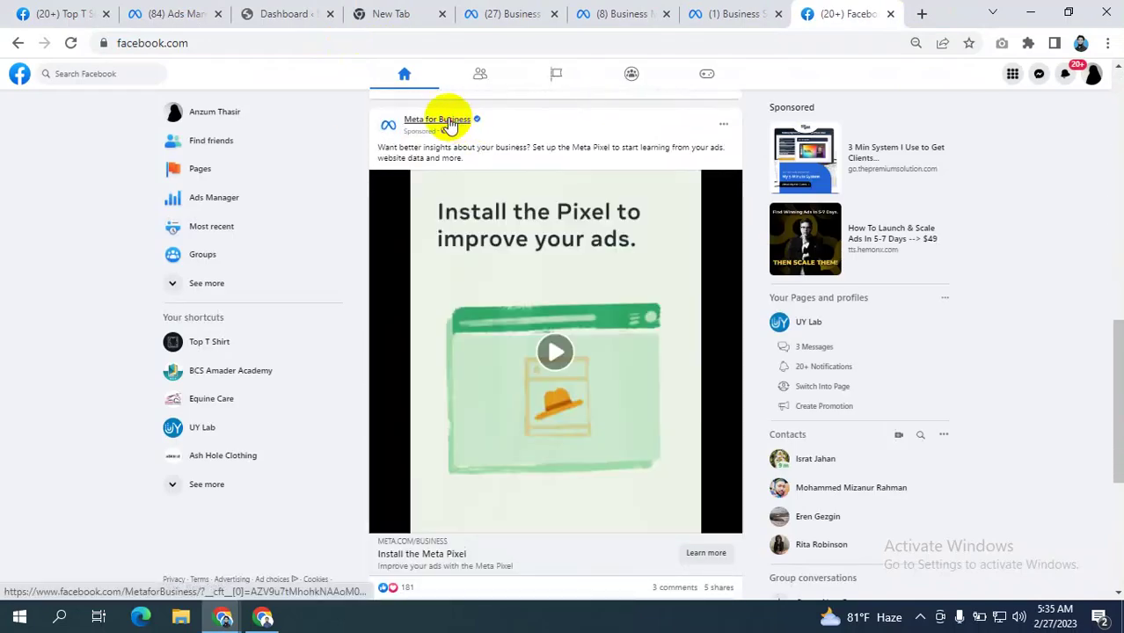
{"action": "left_click", "coordinate": [449, 125]}
{"action": "scroll", "coordinate": [438, 246], "scroll_direction": "down", "scroll_amount": 1}
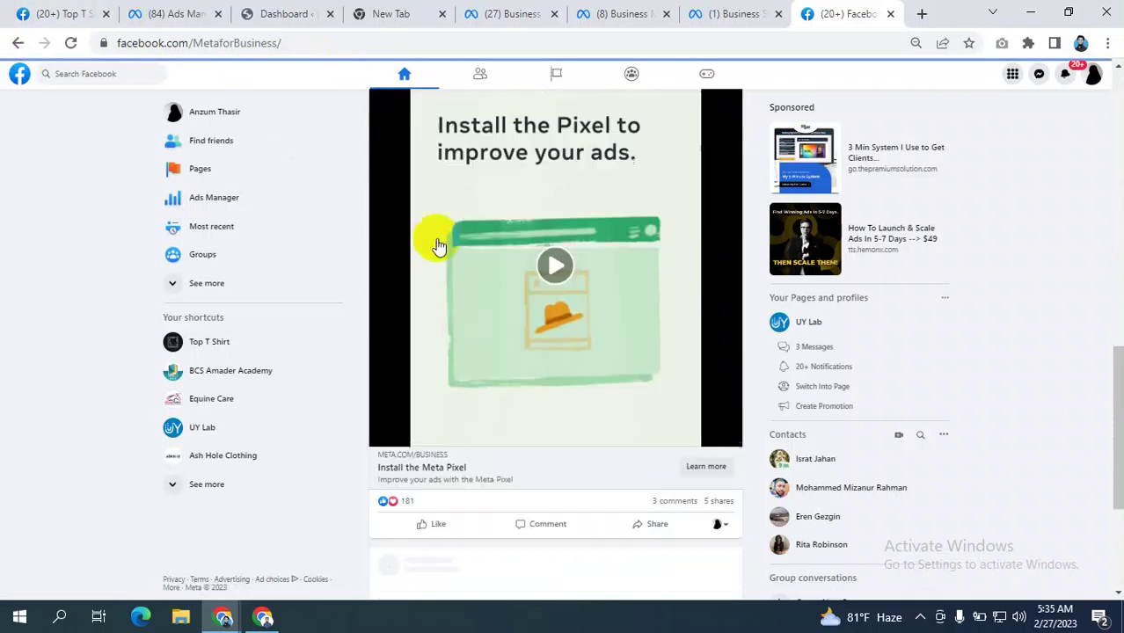
{"action": "scroll", "coordinate": [438, 246], "scroll_direction": "down", "scroll_amount": 3}
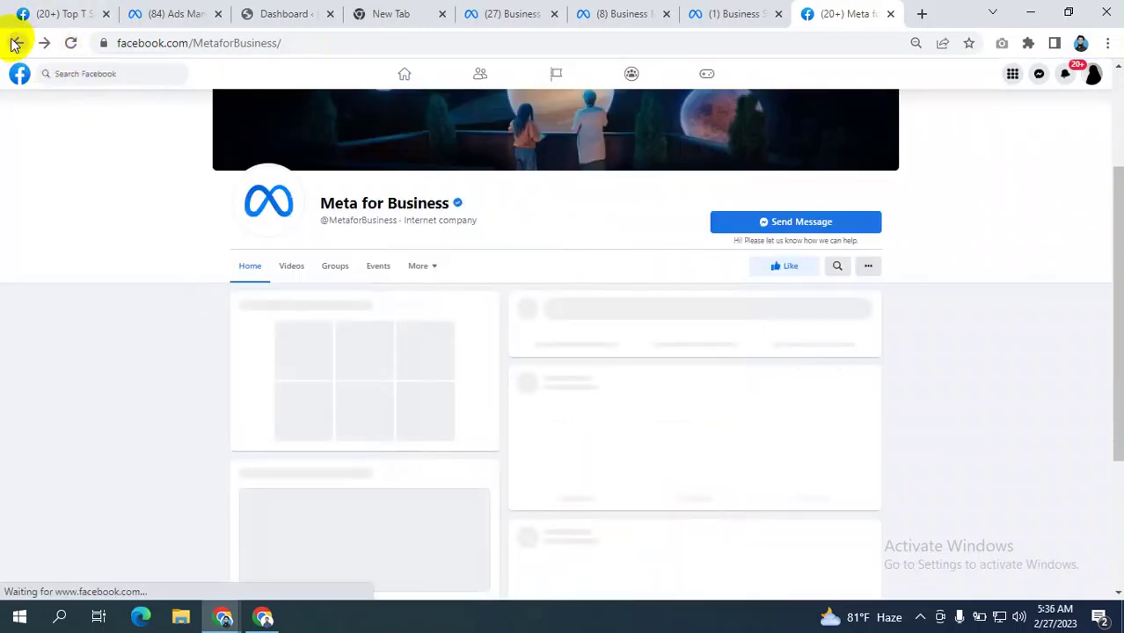
{"action": "left_click", "coordinate": [14, 44]}
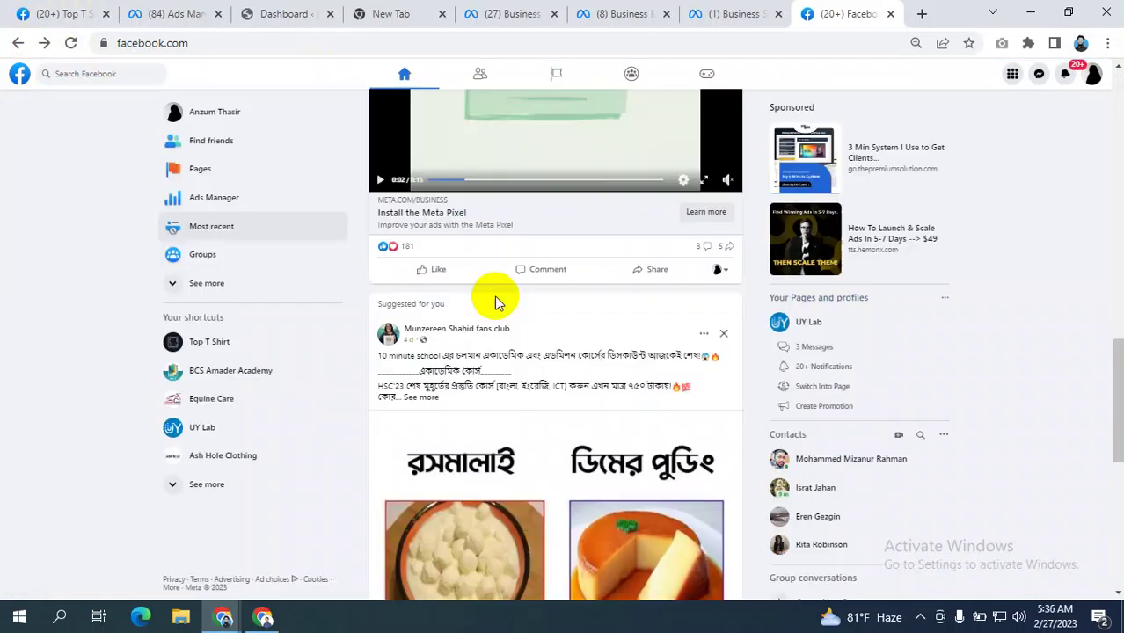
- Open the Privyr Page from its sponsored post in the feed and select its web address
{"action": "scroll", "coordinate": [522, 301], "scroll_direction": "down", "scroll_amount": 5}
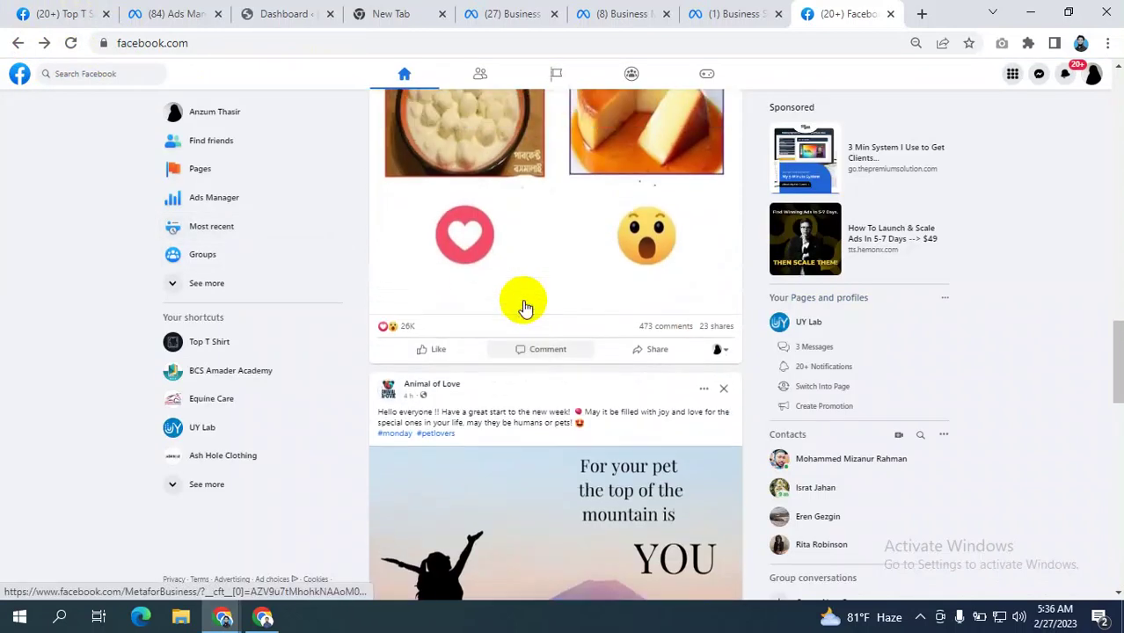
{"action": "scroll", "coordinate": [523, 307], "scroll_direction": "up", "scroll_amount": 4}
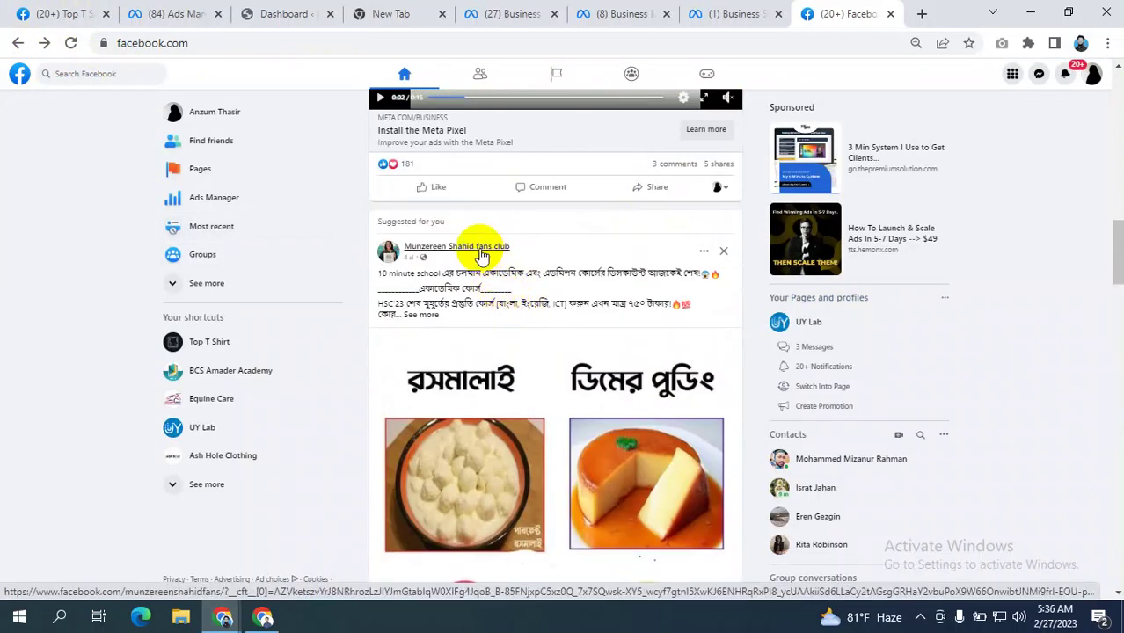
{"action": "scroll", "coordinate": [480, 255], "scroll_direction": "down", "scroll_amount": 8}
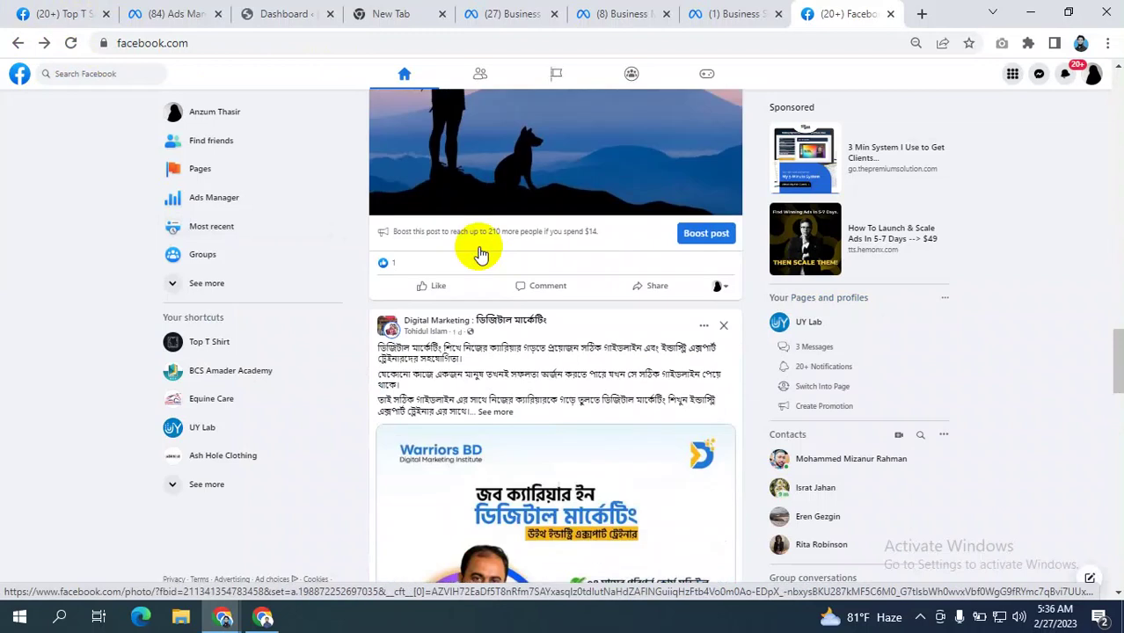
{"action": "scroll", "coordinate": [480, 254], "scroll_direction": "down", "scroll_amount": 10}
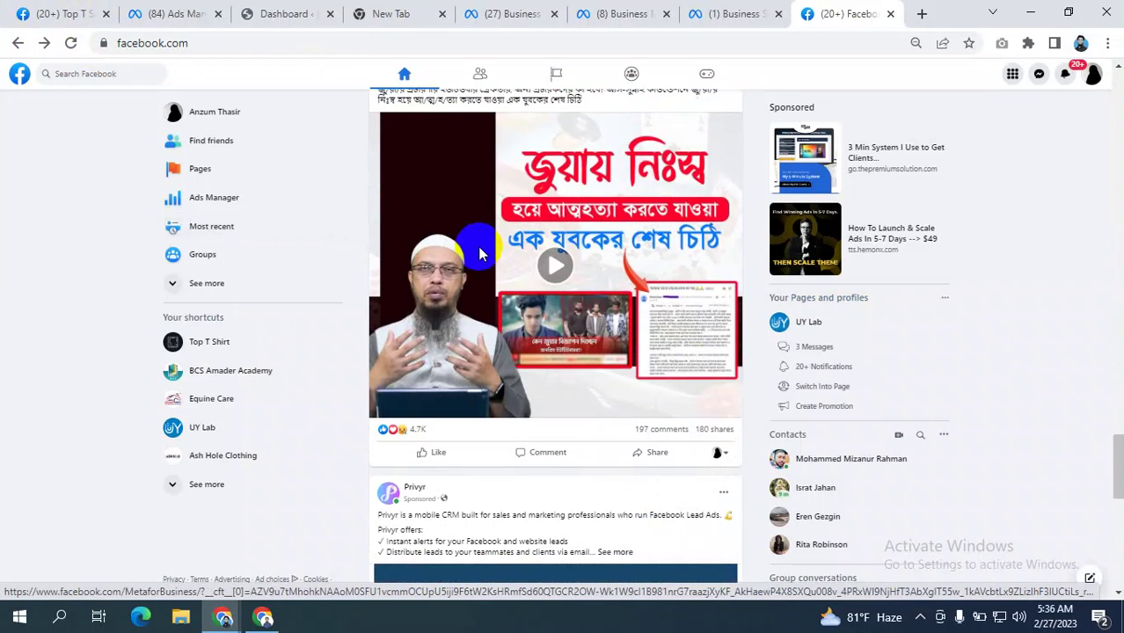
{"action": "scroll", "coordinate": [480, 255], "scroll_direction": "down", "scroll_amount": 5}
{"action": "scroll", "coordinate": [477, 251], "scroll_direction": "up", "scroll_amount": 2}
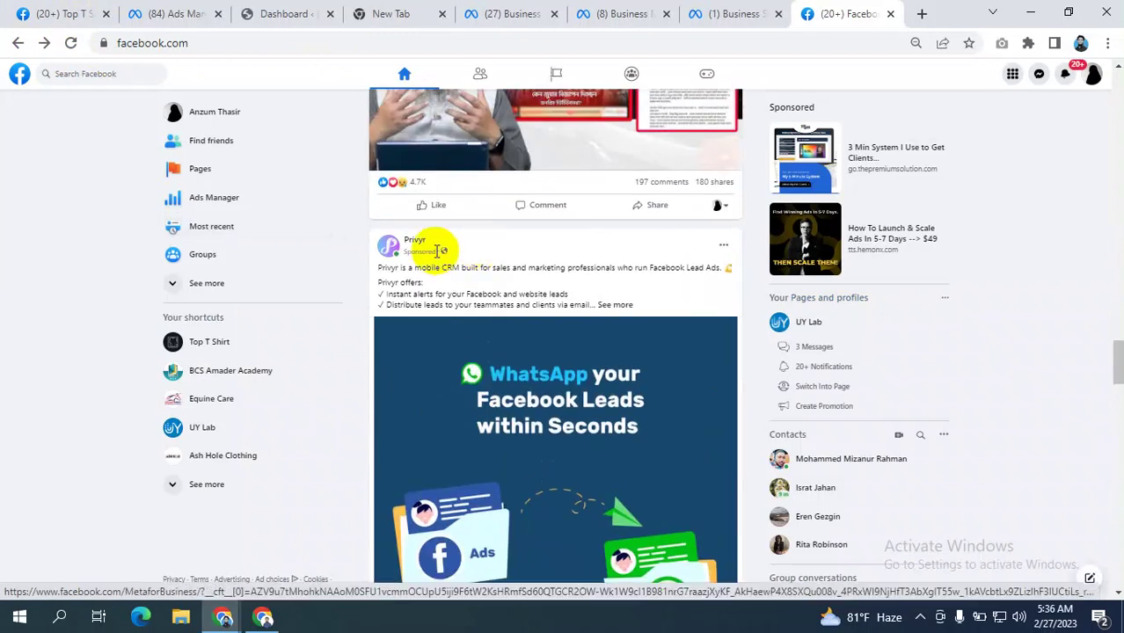
{"action": "left_click", "coordinate": [414, 241]}
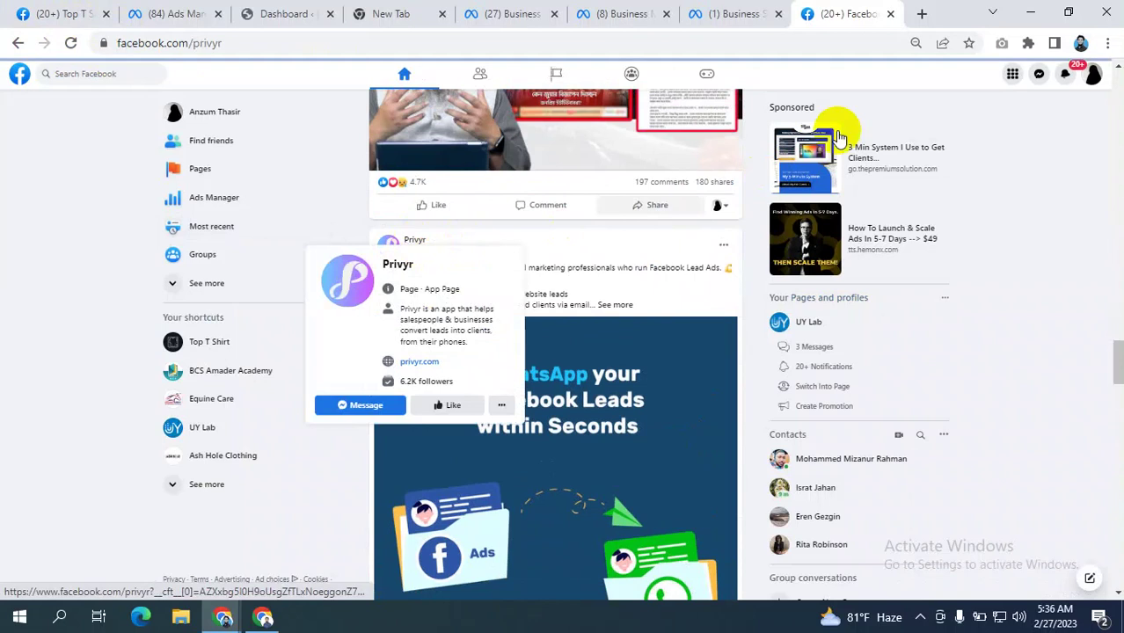
{"action": "left_click", "coordinate": [167, 44]}
{"action": "key", "text": "ctrl+c"}
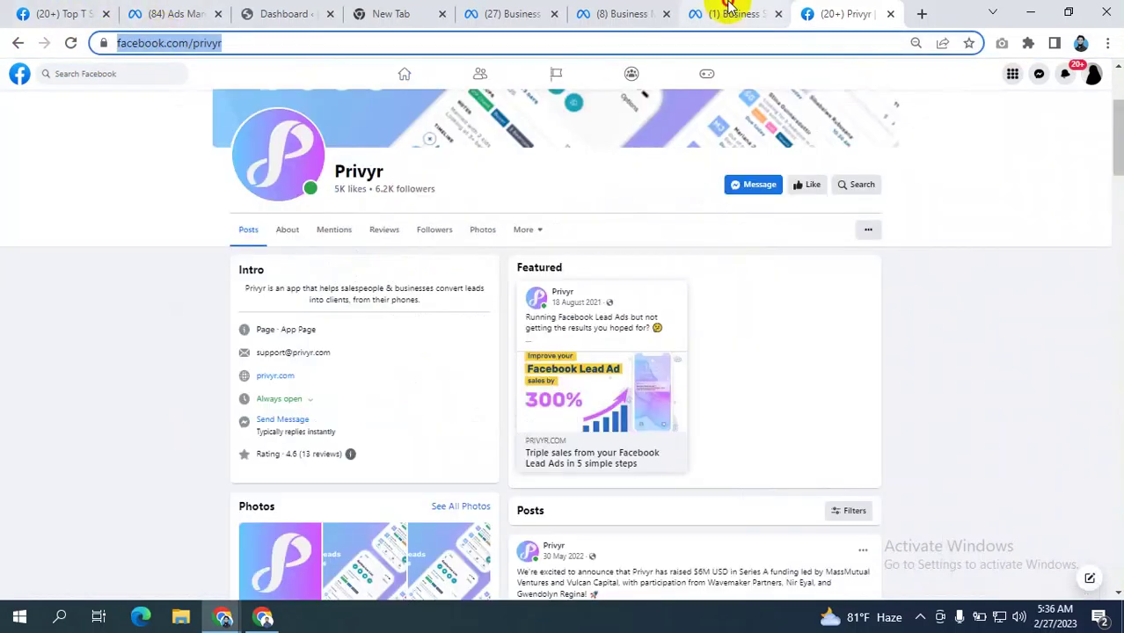
{"action": "left_click", "coordinate": [734, 13]}
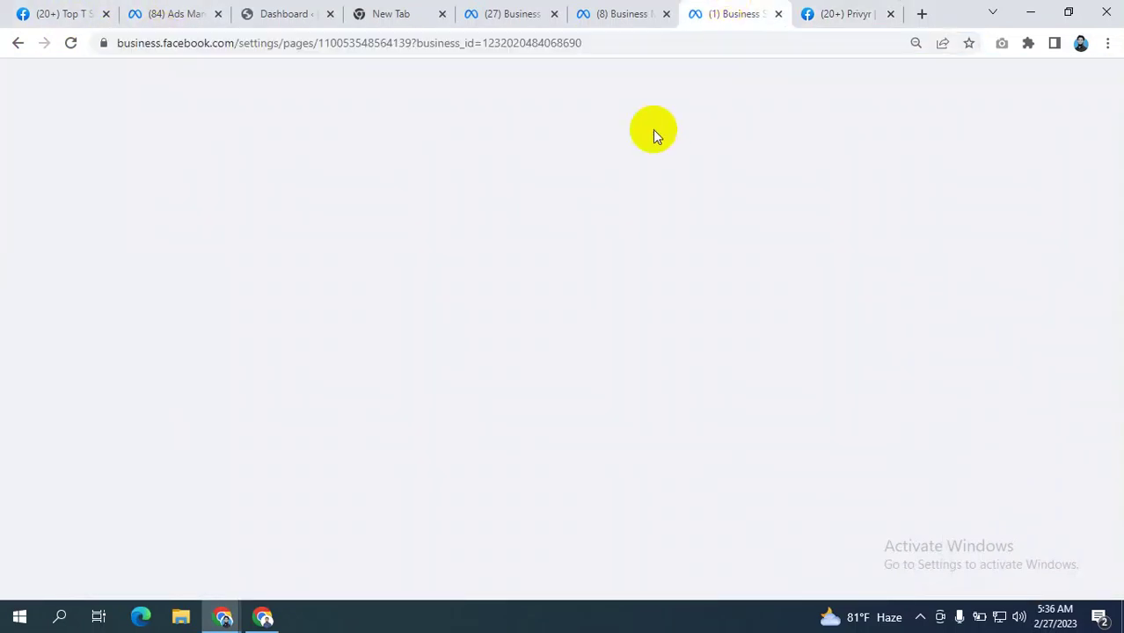
- Paste the Privyr Page address, pick the Privyr suggestion and choose Facebook access
{"action": "left_click", "coordinate": [546, 273]}
{"action": "left_click_drag", "start_coordinate": [546, 273], "coordinate": [407, 252]}
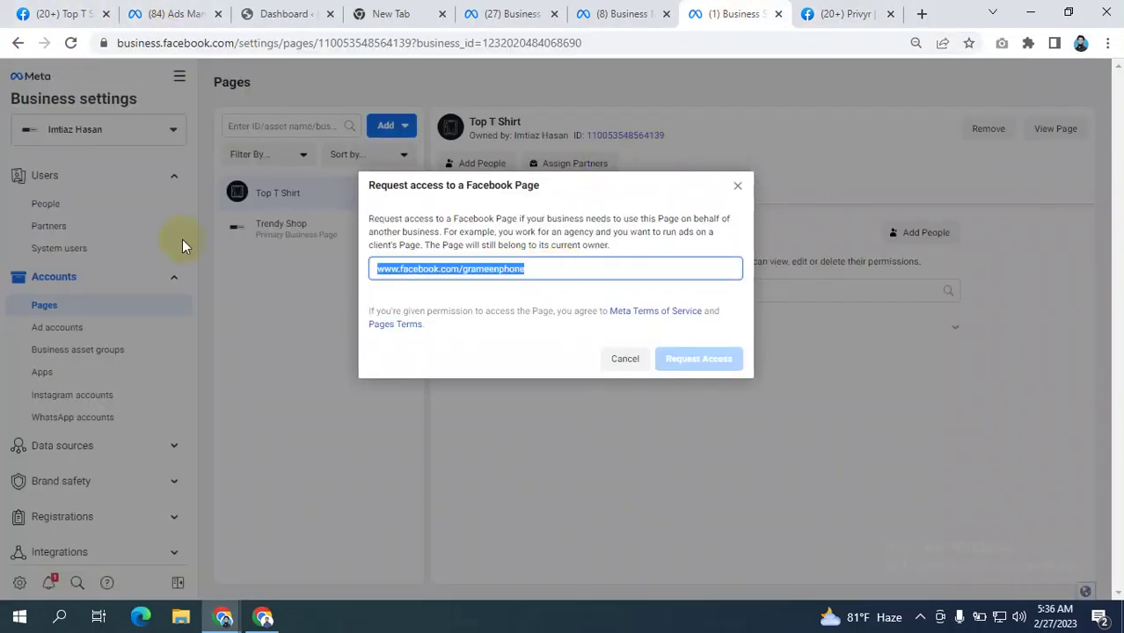
{"action": "key", "text": "ctrl+v"}
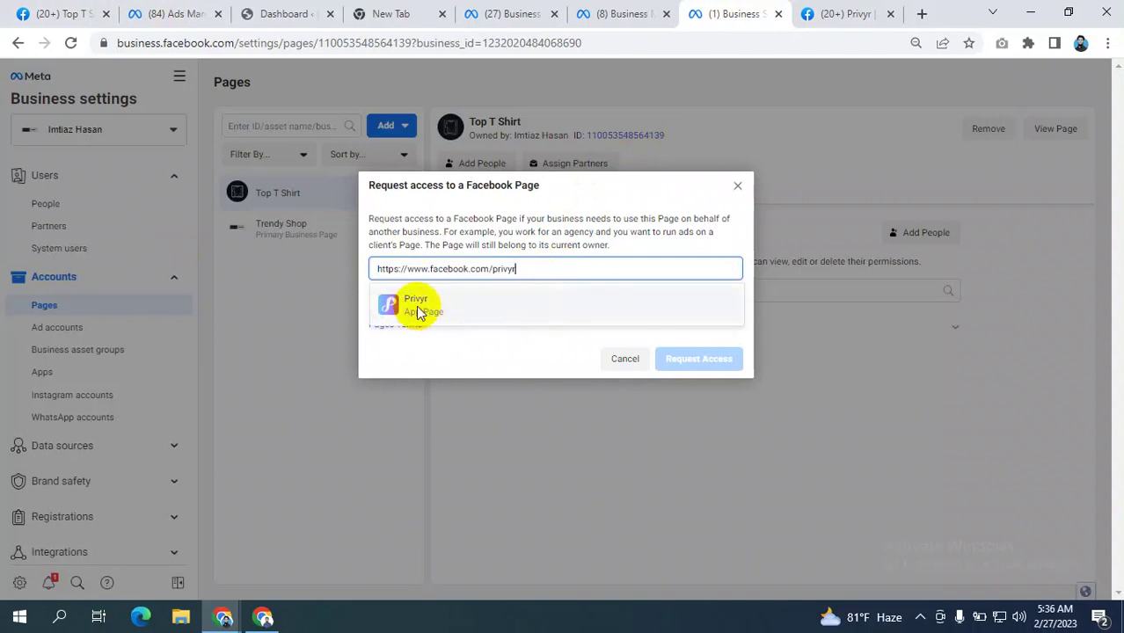
{"action": "left_click", "coordinate": [418, 309]}
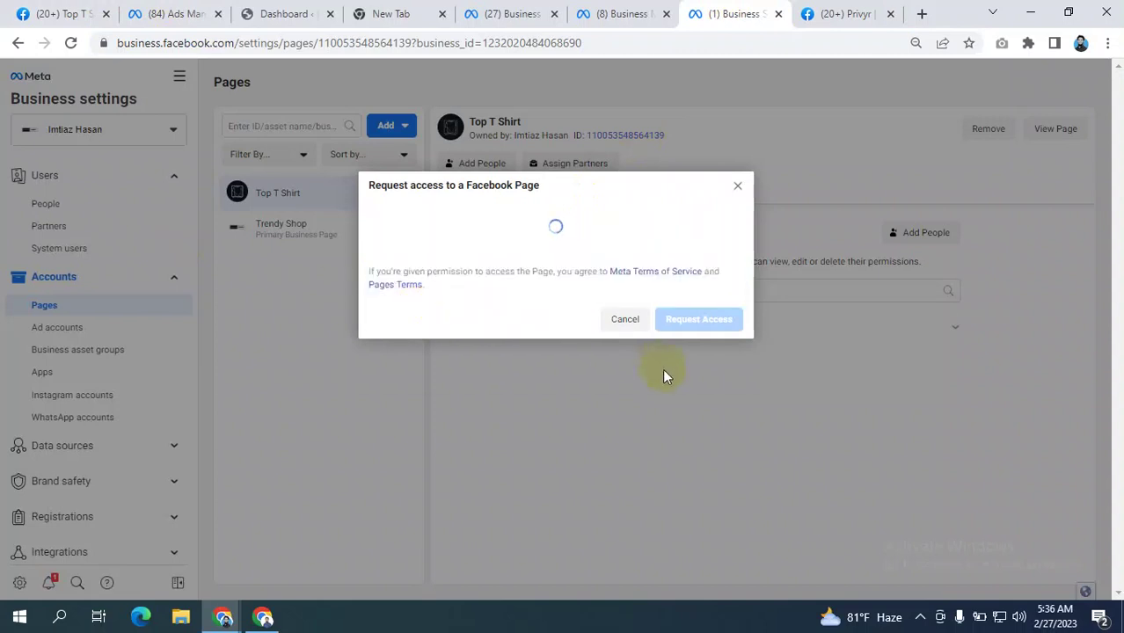
{"action": "scroll", "coordinate": [582, 327], "scroll_direction": "down", "scroll_amount": 3}
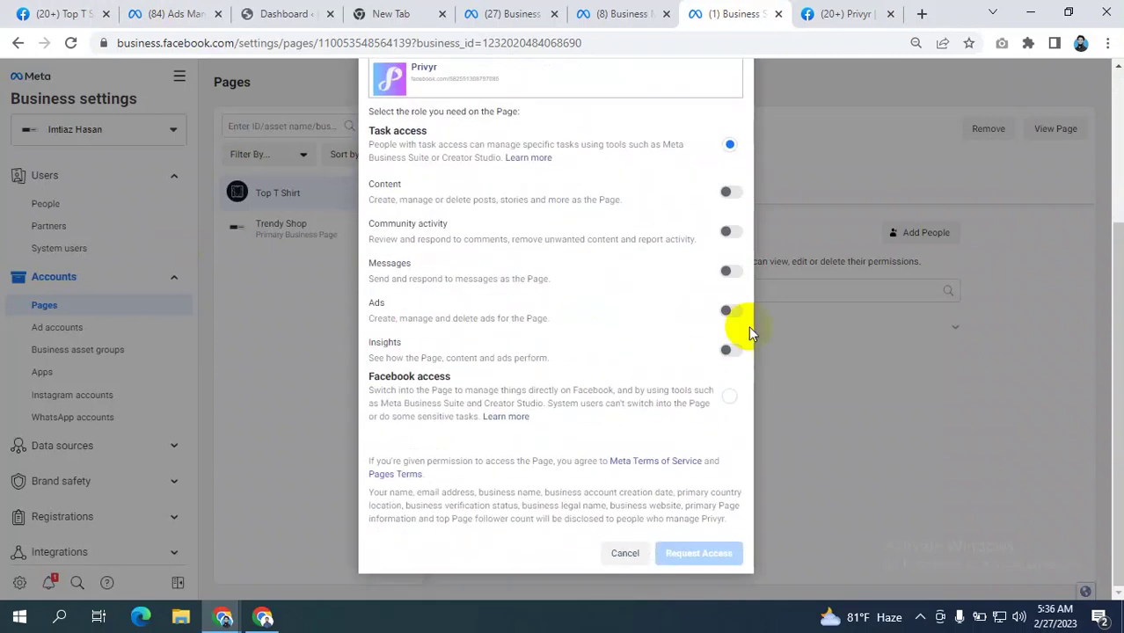
{"action": "left_click", "coordinate": [731, 394]}
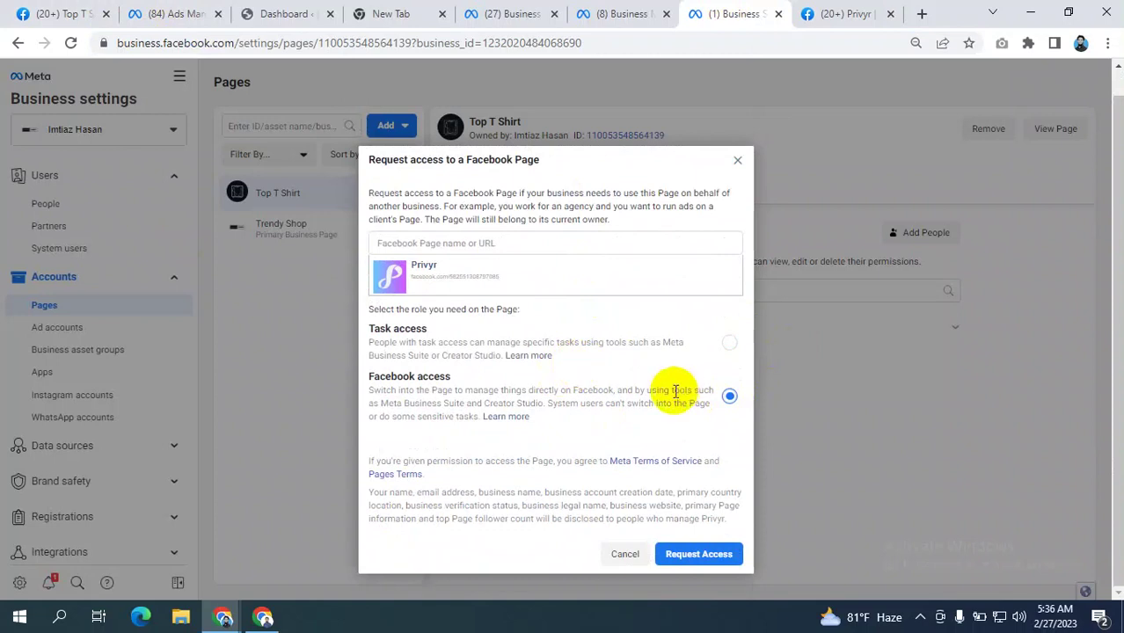
{"action": "scroll", "coordinate": [652, 384], "scroll_direction": "up", "scroll_amount": 1}
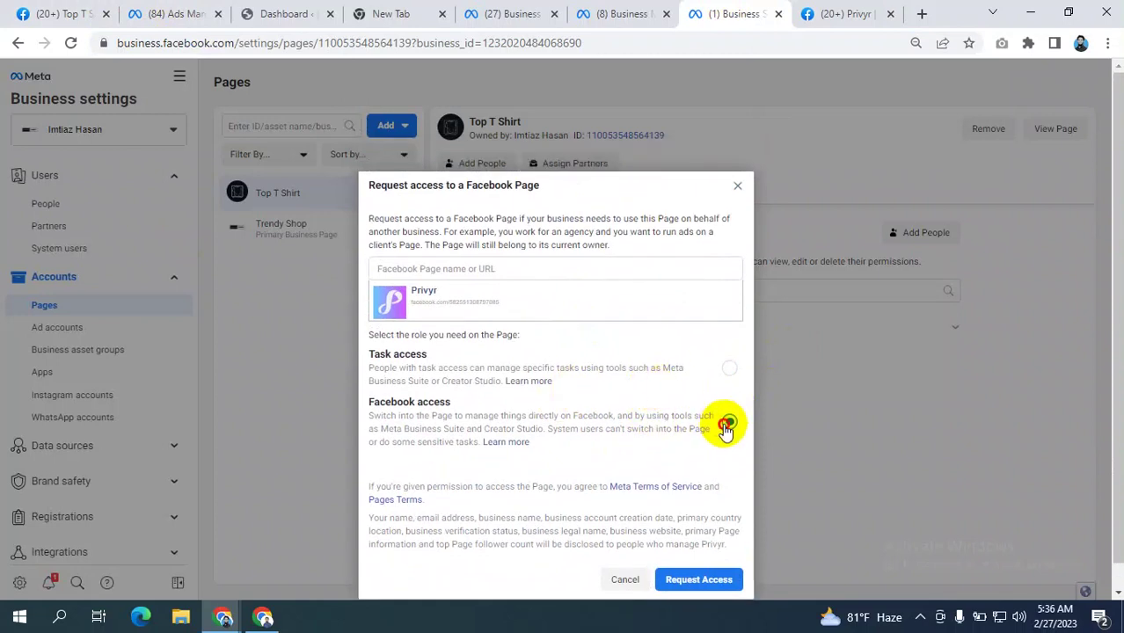
{"action": "left_click", "coordinate": [728, 370]}
{"action": "scroll", "coordinate": [675, 389], "scroll_direction": "down", "scroll_amount": 3}
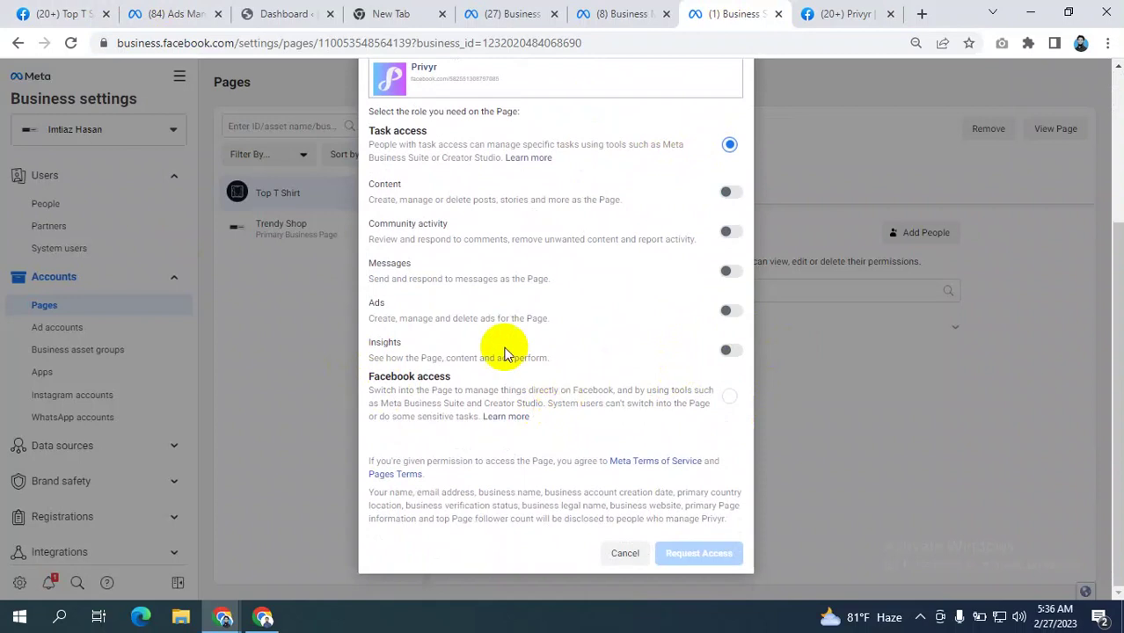
{"action": "scroll", "coordinate": [513, 322], "scroll_direction": "up", "scroll_amount": 3}
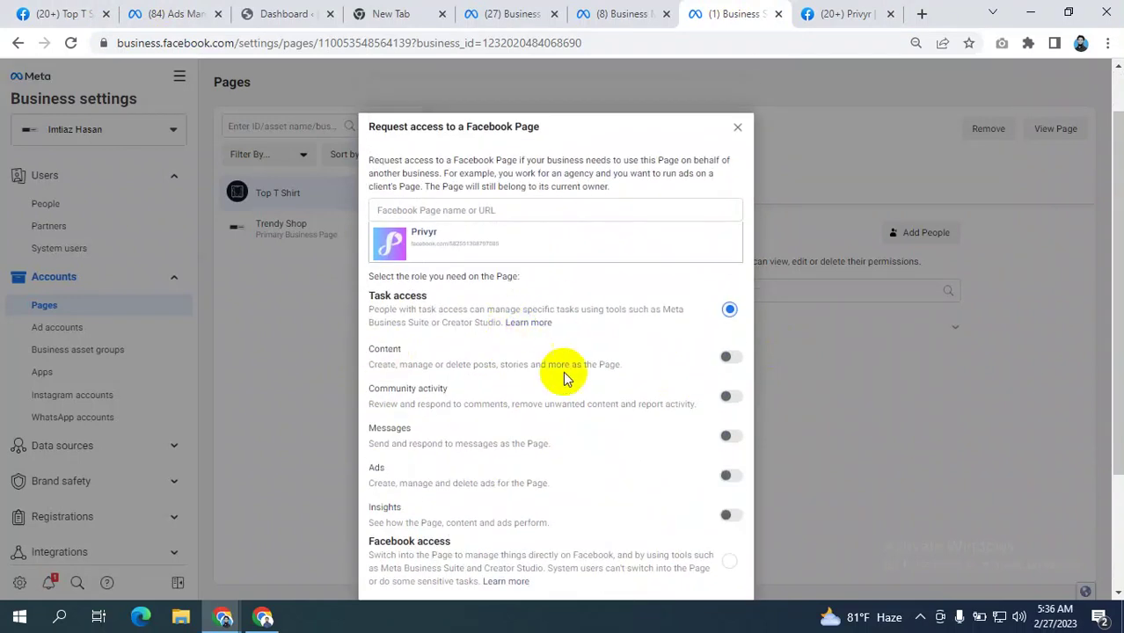
{"action": "scroll", "coordinate": [515, 402], "scroll_direction": "down", "scroll_amount": 3}
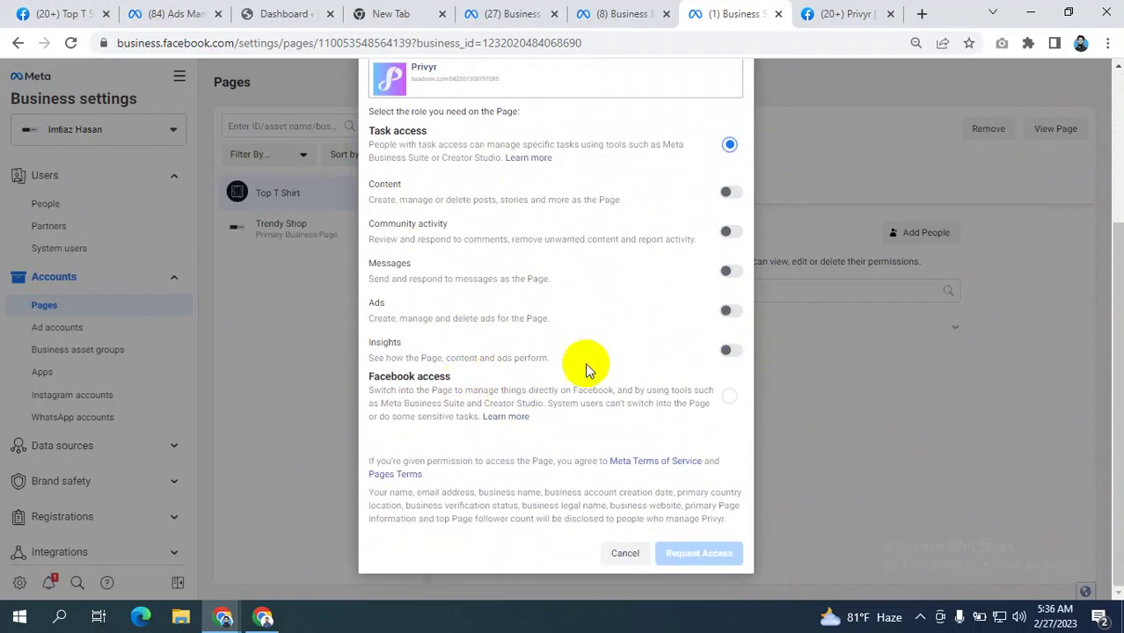
{"action": "left_click", "coordinate": [733, 404]}
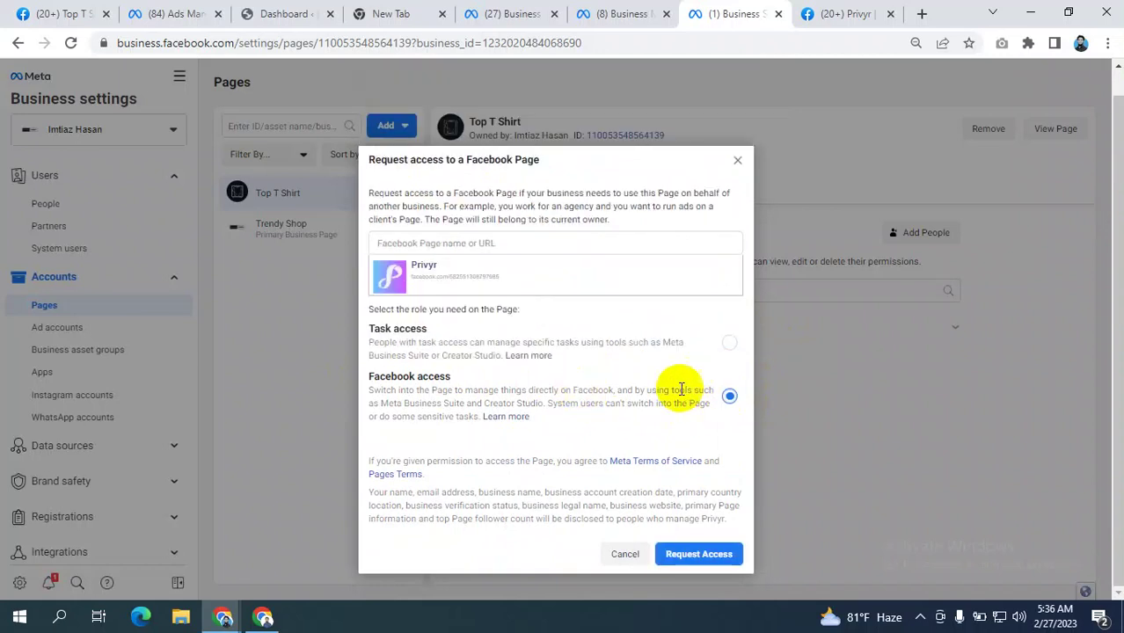
- Submit the Privyr access request and dismiss the already-sent notice
{"action": "left_click", "coordinate": [695, 556]}
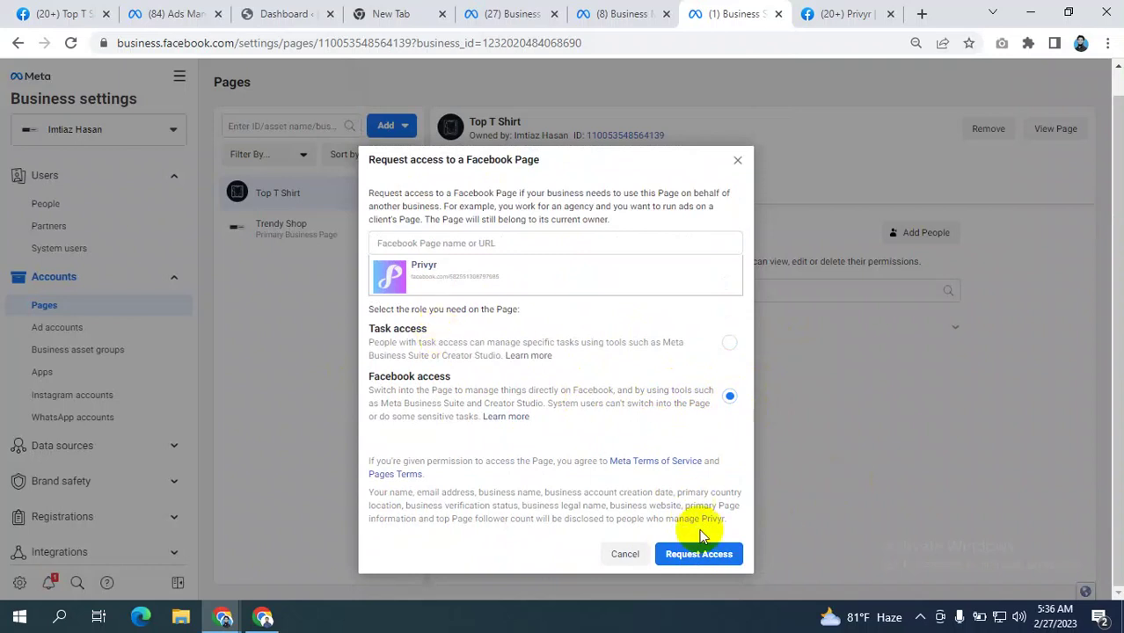
{"action": "left_click", "coordinate": [691, 555]}
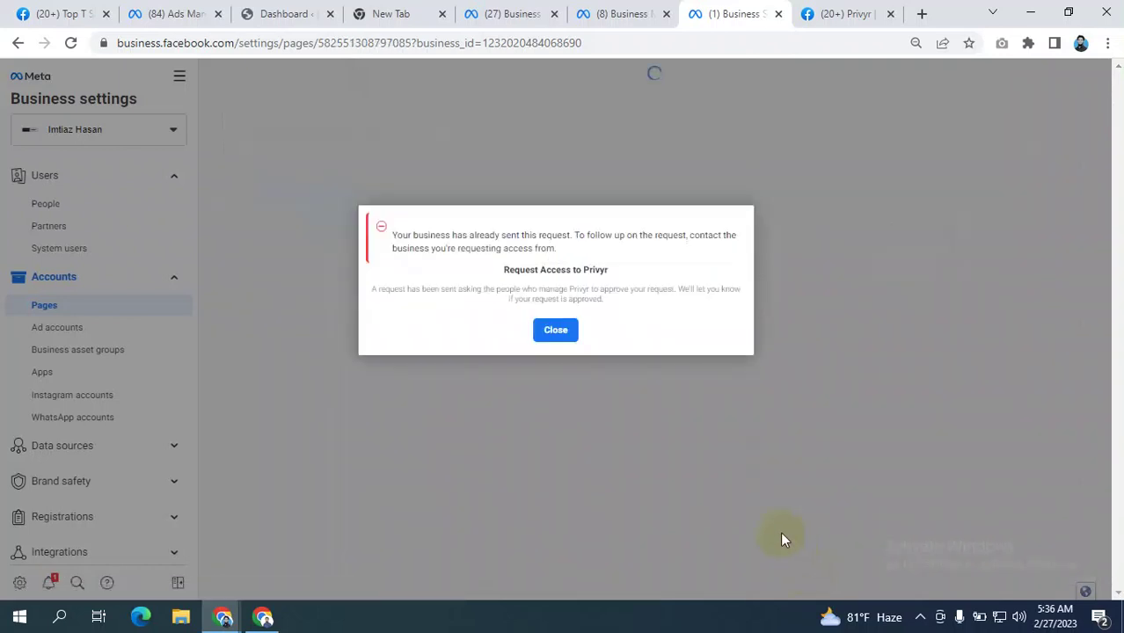
{"action": "left_click_drag", "start_coordinate": [411, 235], "coordinate": [670, 244]}
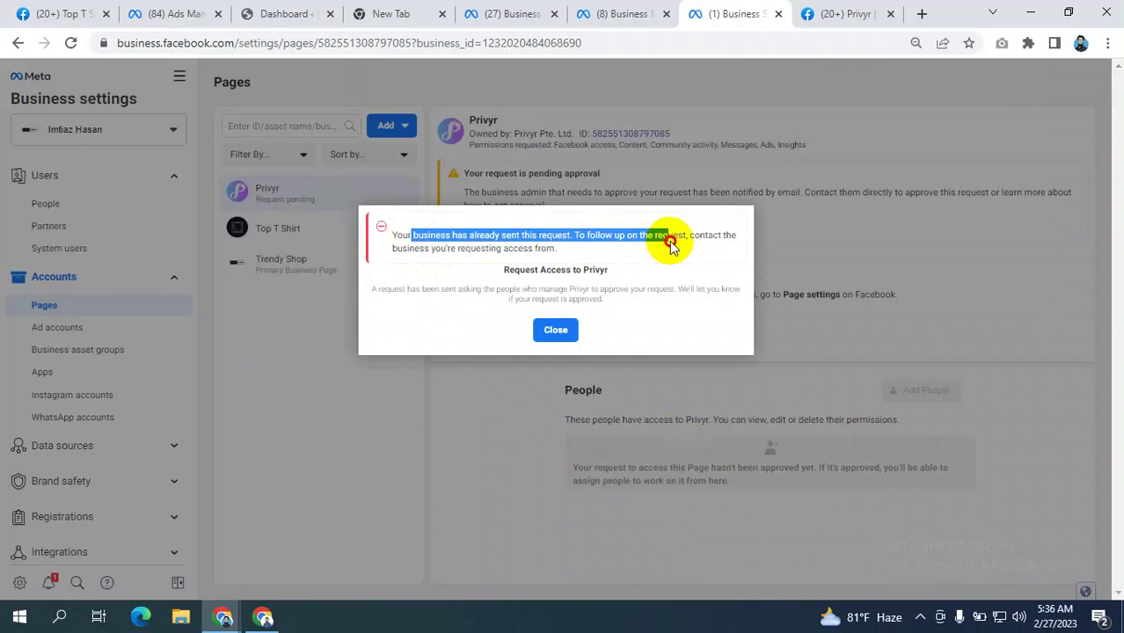
{"action": "left_click", "coordinate": [668, 247]}
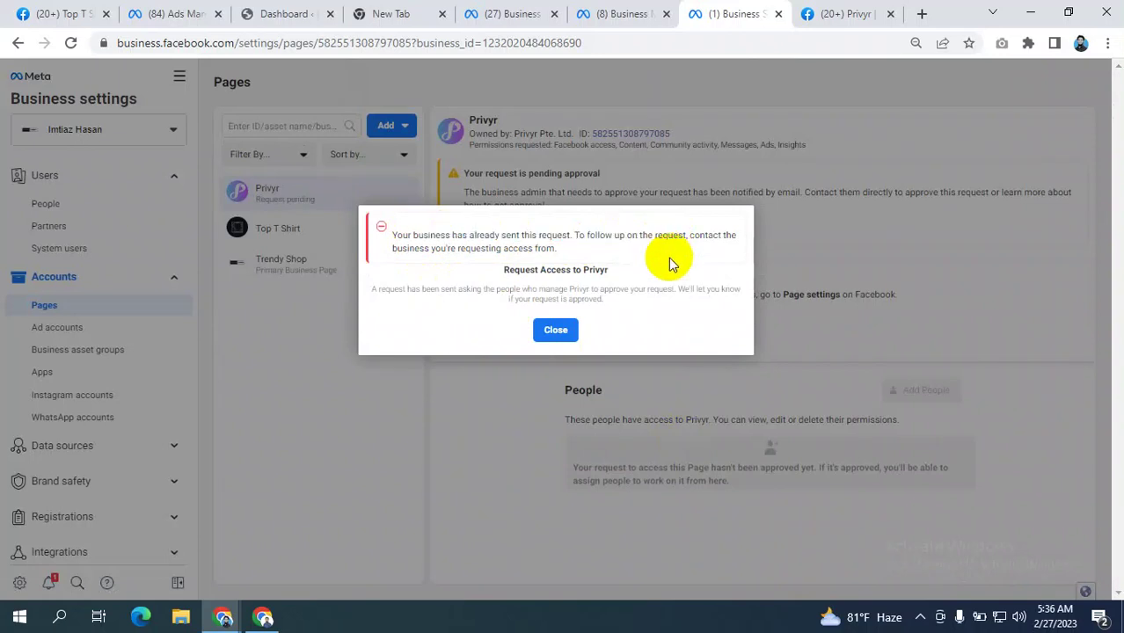
{"action": "left_click_drag", "start_coordinate": [643, 237], "coordinate": [698, 258]}
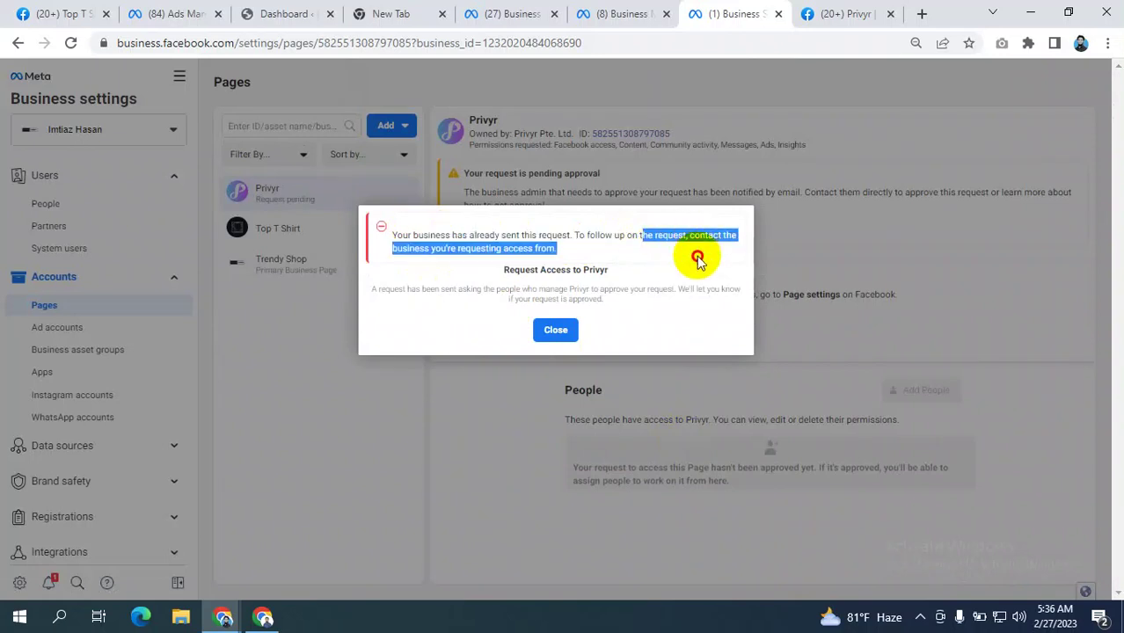
{"action": "left_click", "coordinate": [556, 332]}
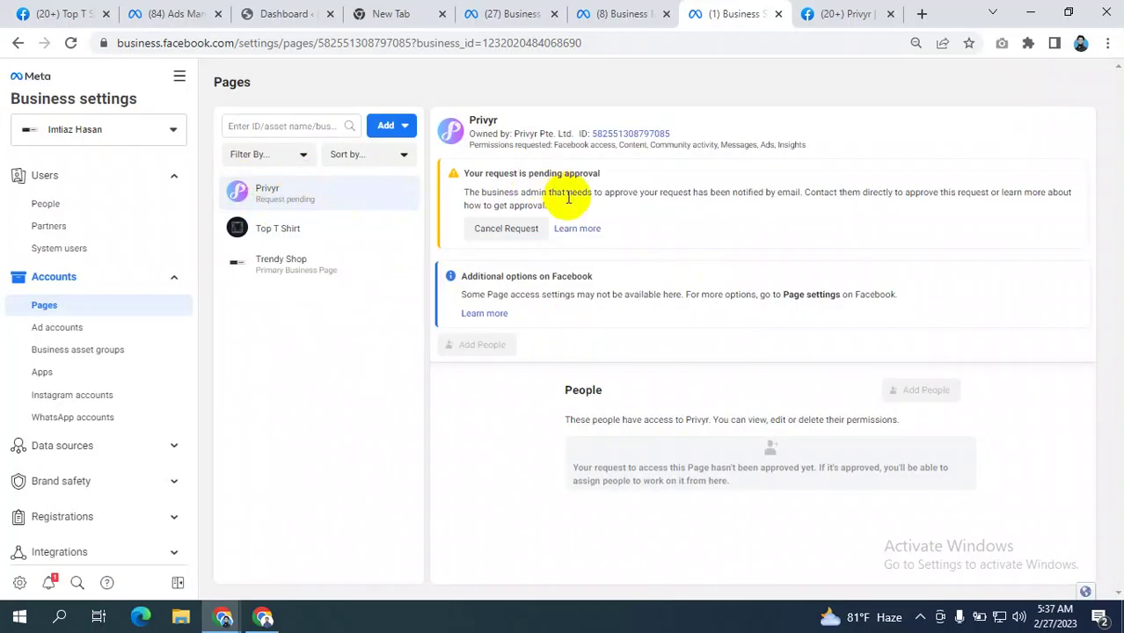
{"action": "left_click", "coordinate": [52, 13]}
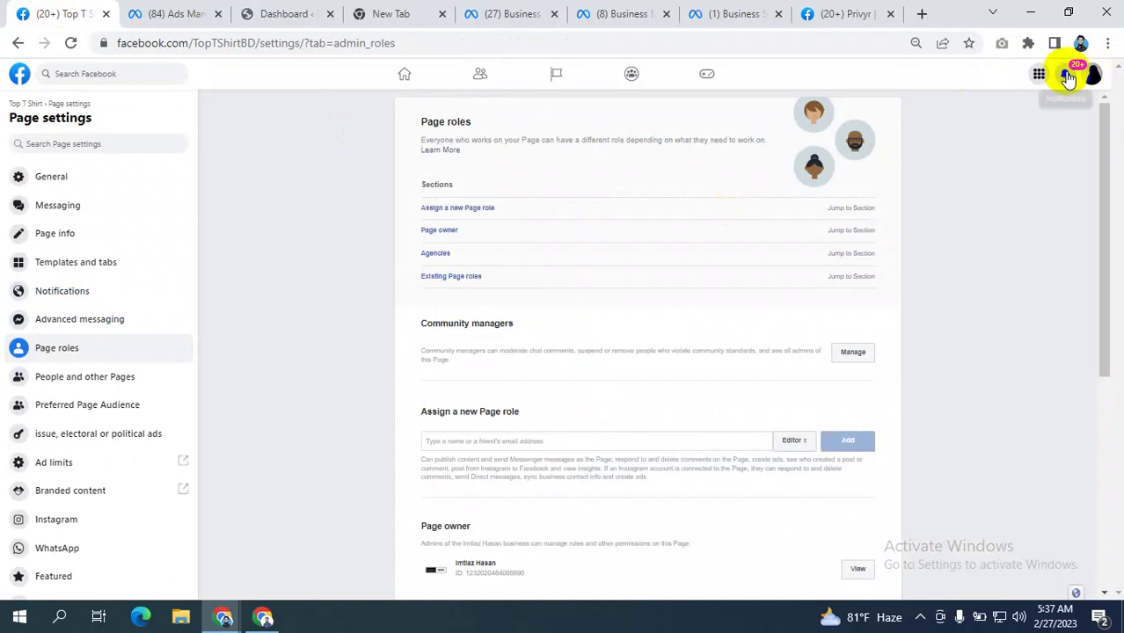
{"action": "left_click", "coordinate": [92, 353]}
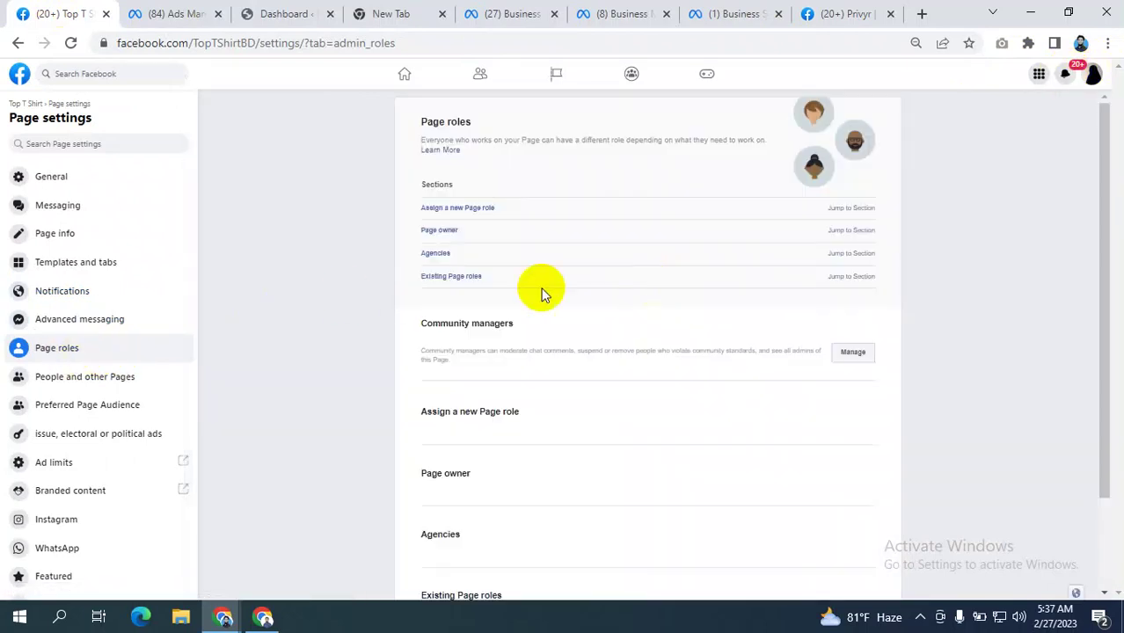
{"action": "scroll", "coordinate": [539, 288], "scroll_direction": "down", "scroll_amount": 5}
{"action": "scroll", "coordinate": [389, 268], "scroll_direction": "up", "scroll_amount": 2}
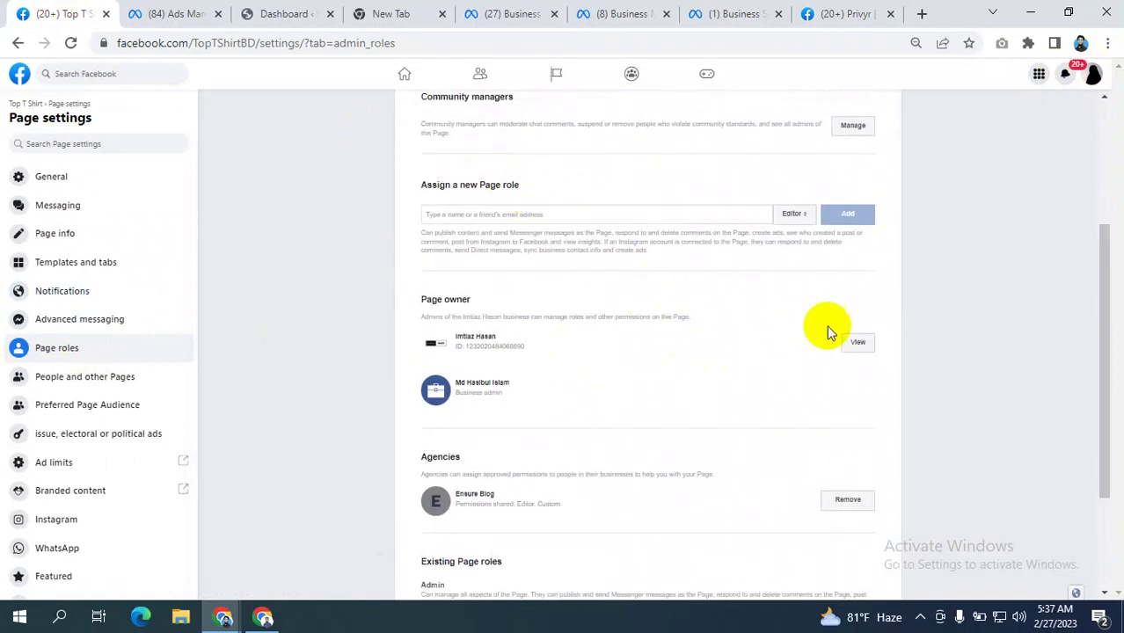
{"action": "left_click", "coordinate": [735, 13]}
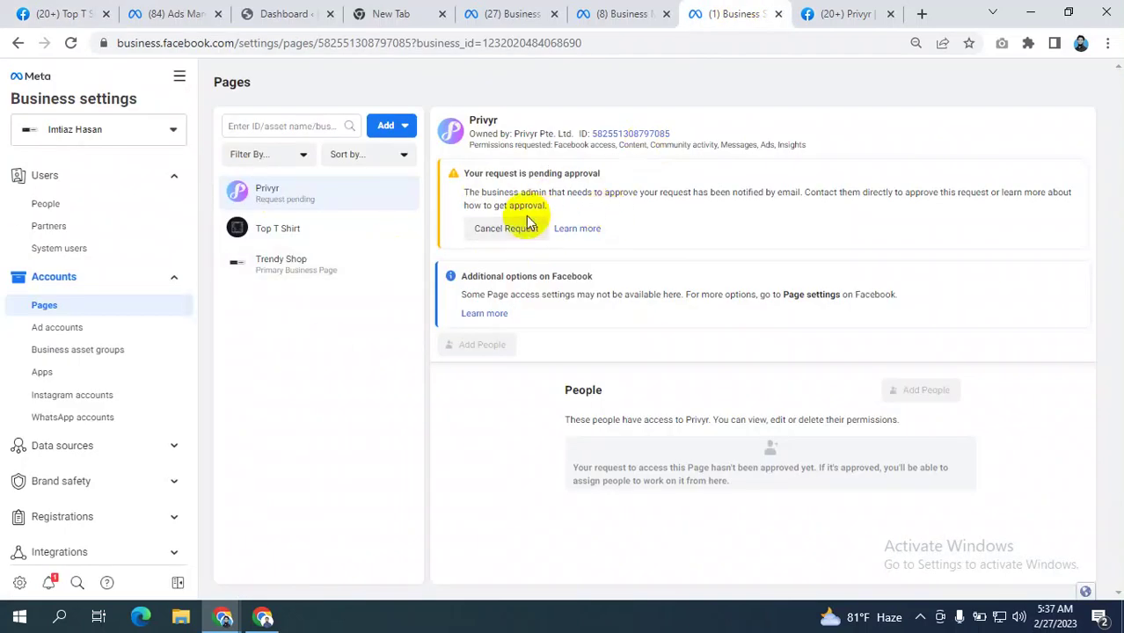
- Cancel the pending Privyr Page request, then review the Top T Shirt Page roles
{"action": "left_click", "coordinate": [498, 228]}
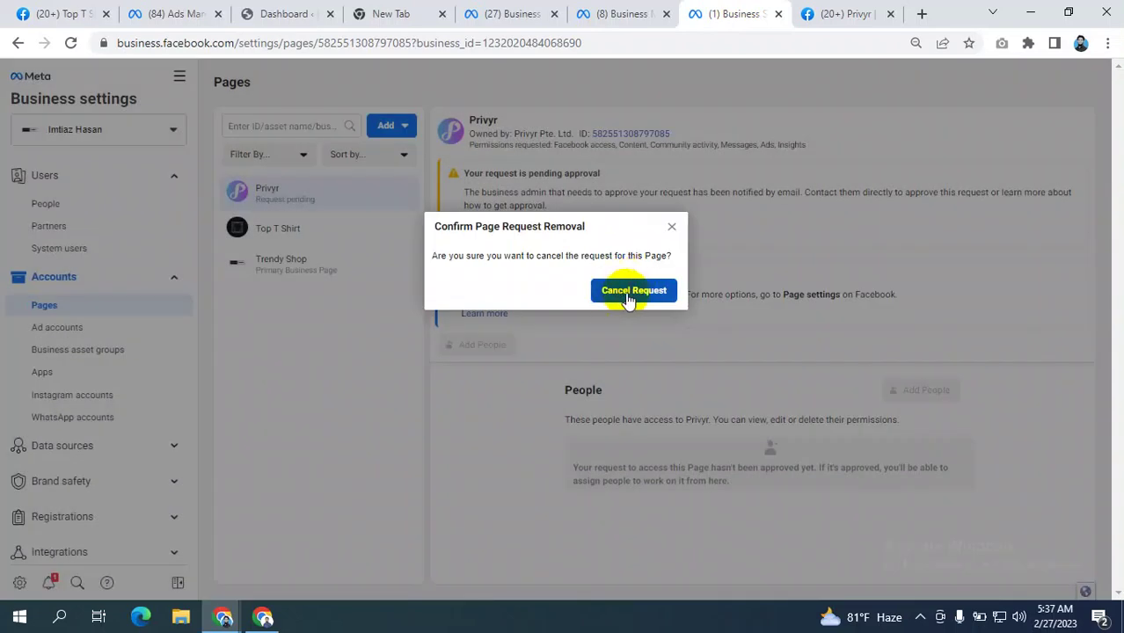
{"action": "left_click", "coordinate": [629, 296]}
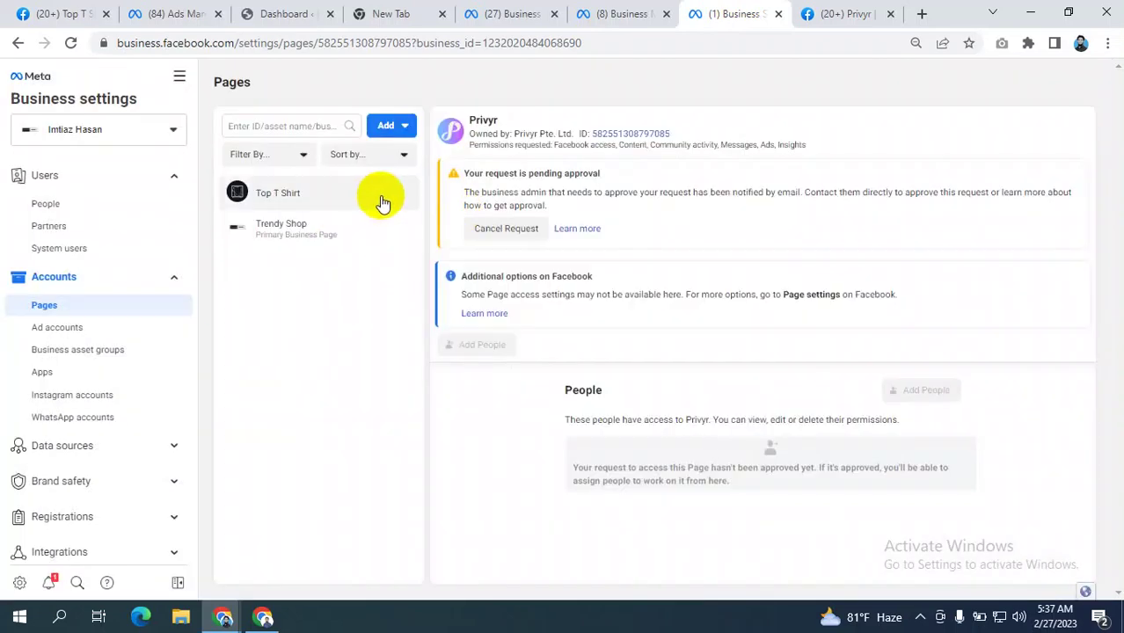
{"action": "left_click", "coordinate": [40, 13]}
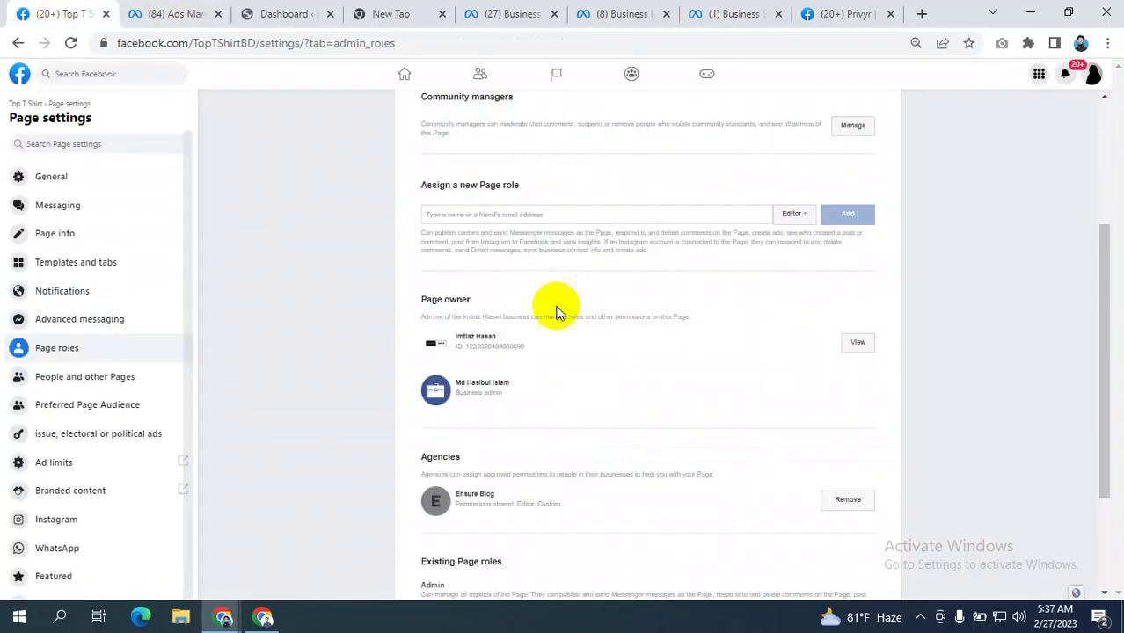
{"action": "scroll", "coordinate": [251, 303], "scroll_direction": "up", "scroll_amount": 3}
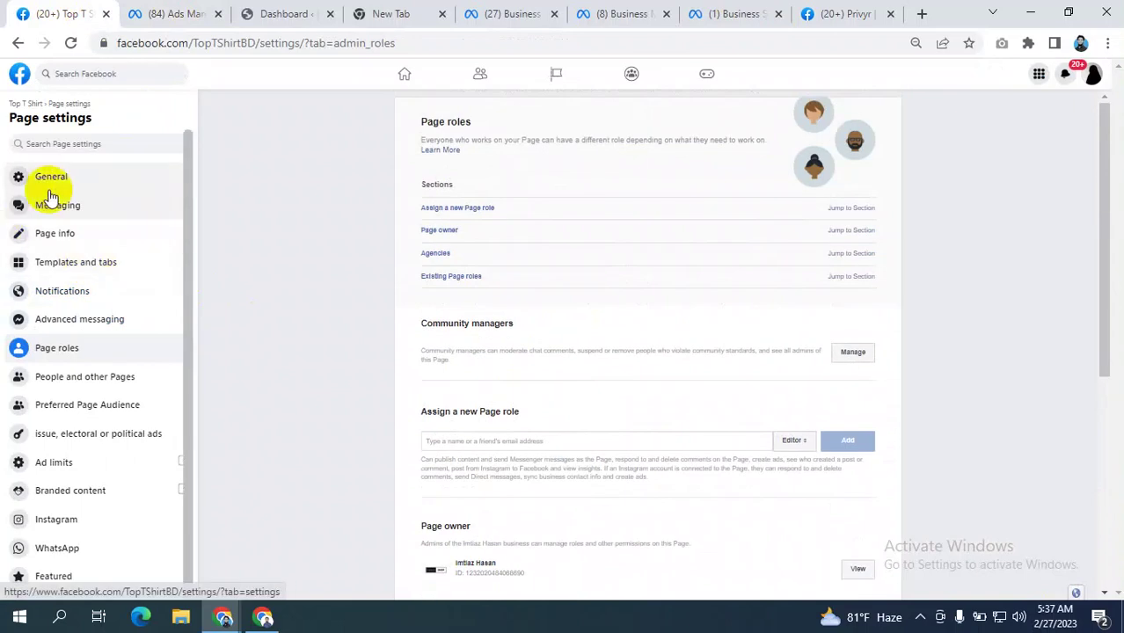
{"action": "left_click", "coordinate": [45, 350]}
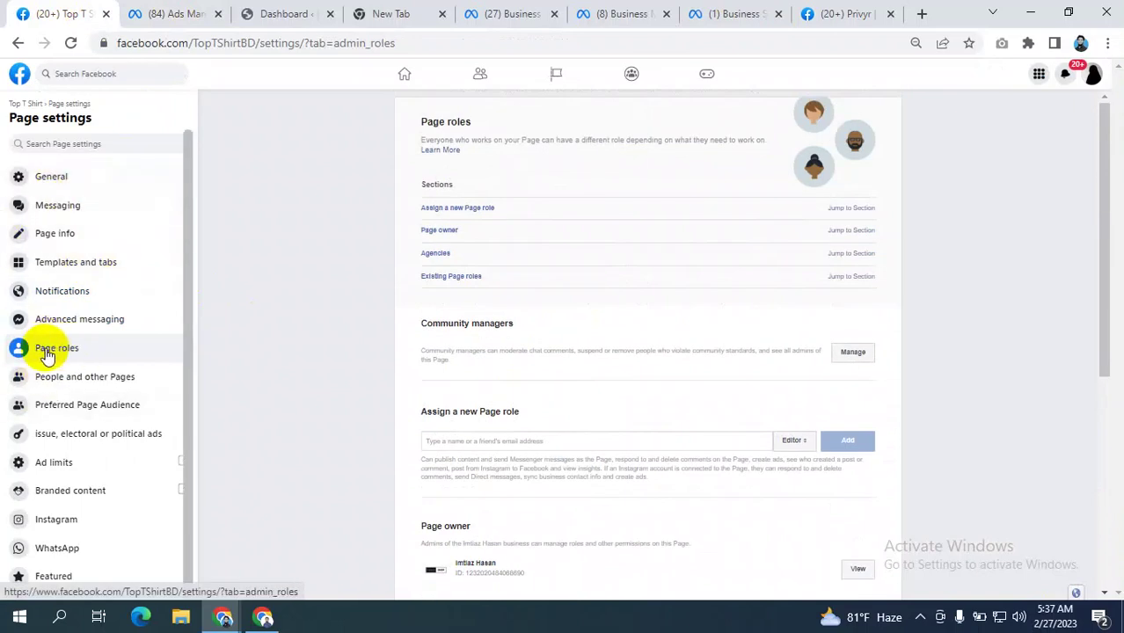
{"action": "scroll", "coordinate": [688, 355], "scroll_direction": "down", "scroll_amount": 2}
{"action": "scroll", "coordinate": [688, 356], "scroll_direction": "down", "scroll_amount": 3}
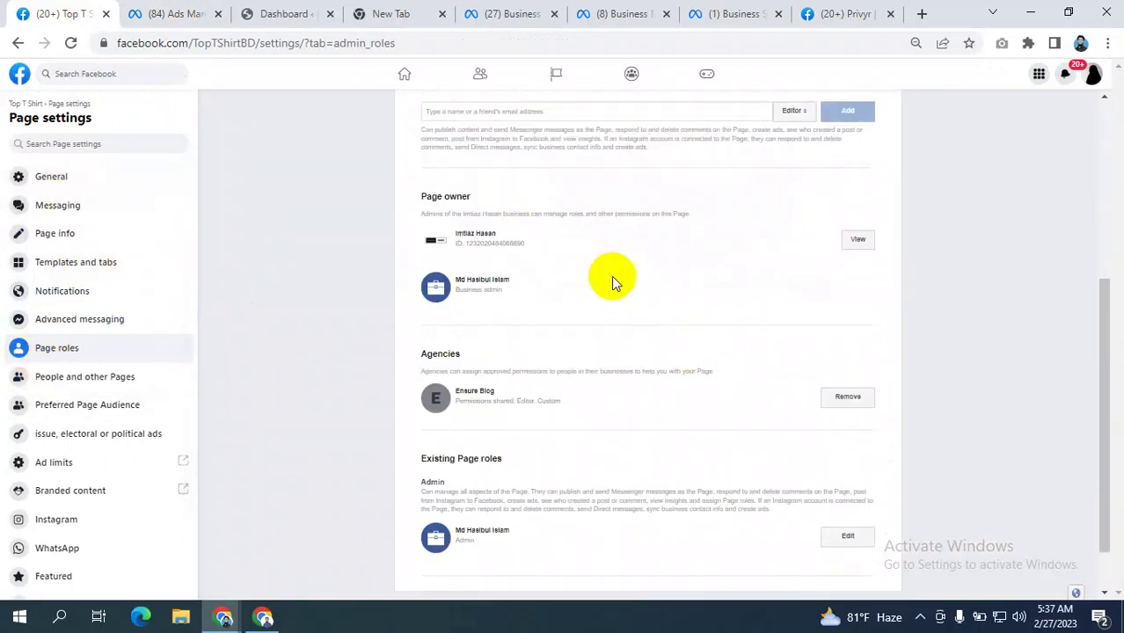
{"action": "left_click", "coordinate": [846, 12]}
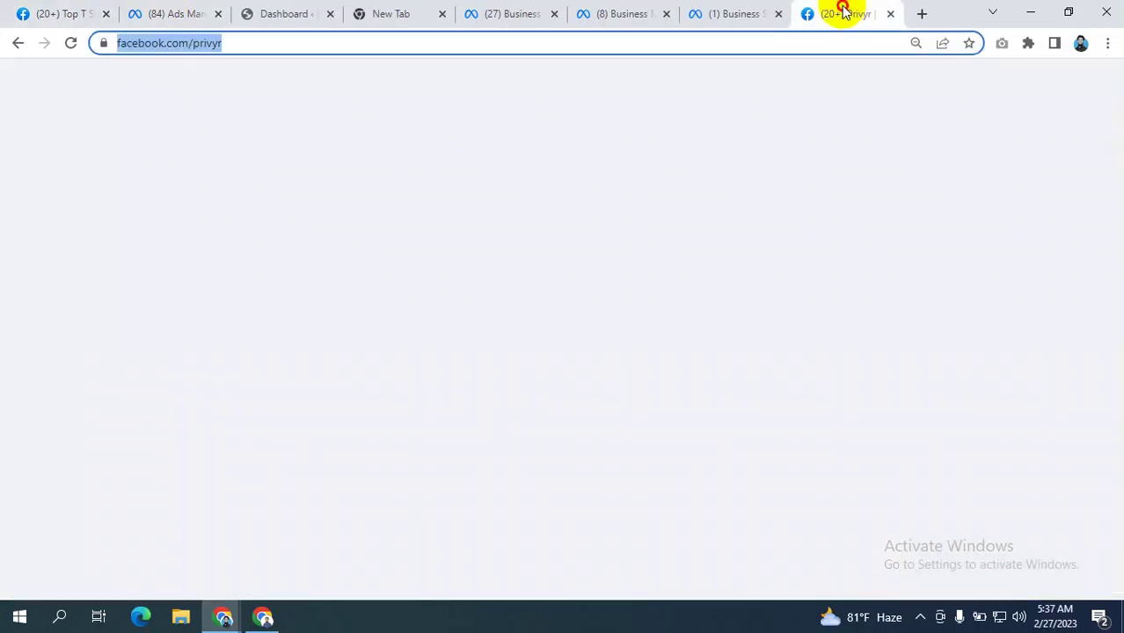
- Start creating a new Page from the Pages Add menu, then cancel the category choice
{"action": "left_click", "coordinate": [291, 43]}
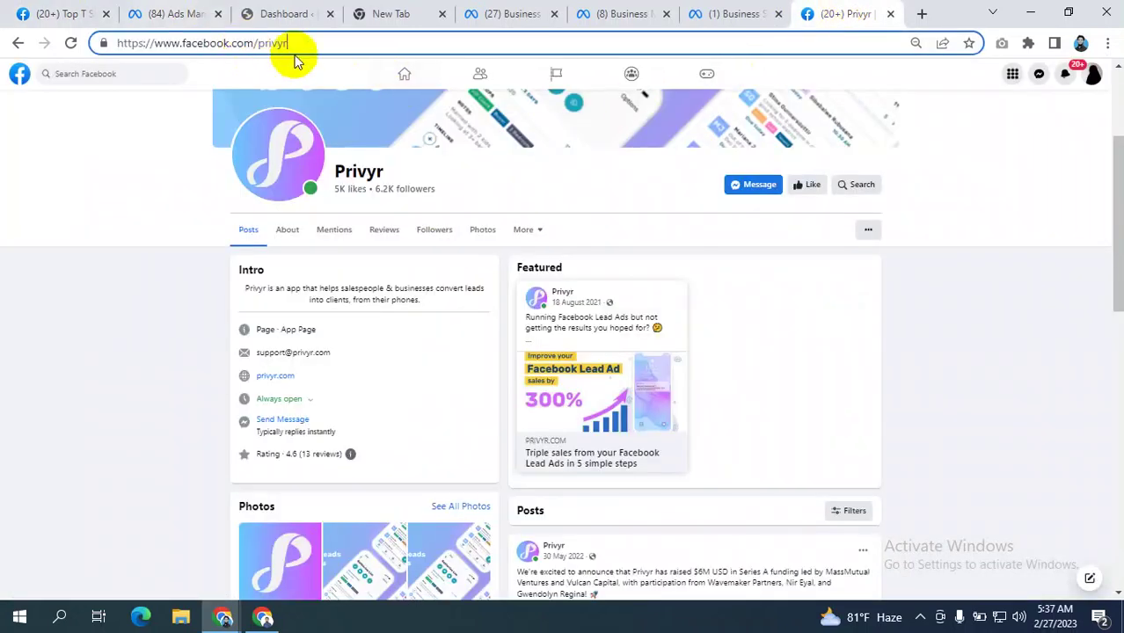
{"action": "left_click", "coordinate": [720, 12]}
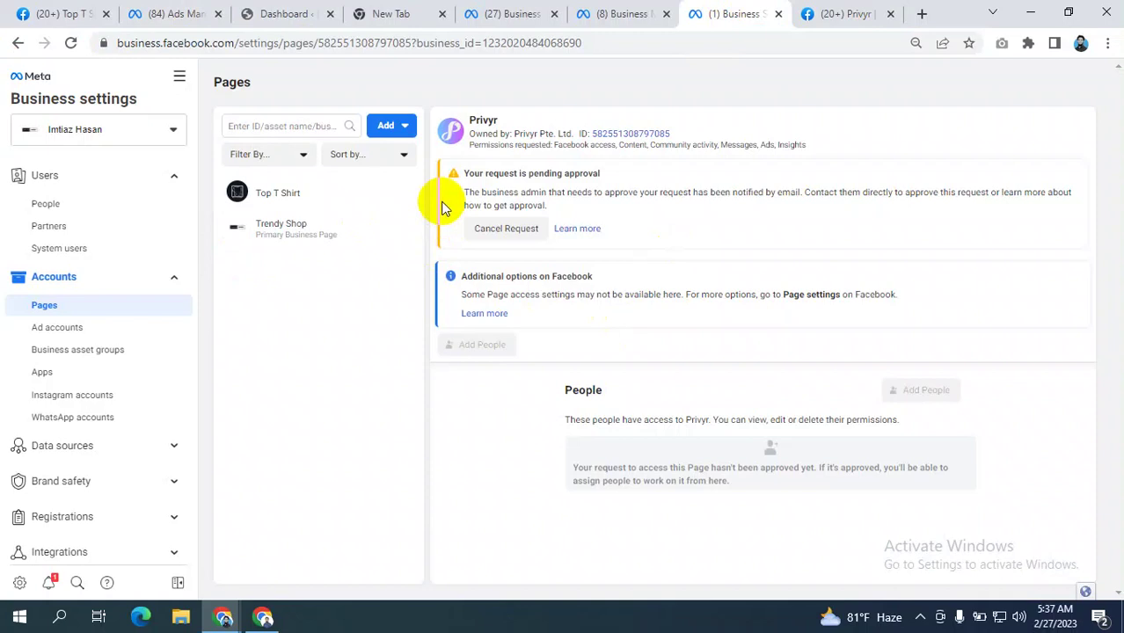
{"action": "left_click", "coordinate": [390, 126]}
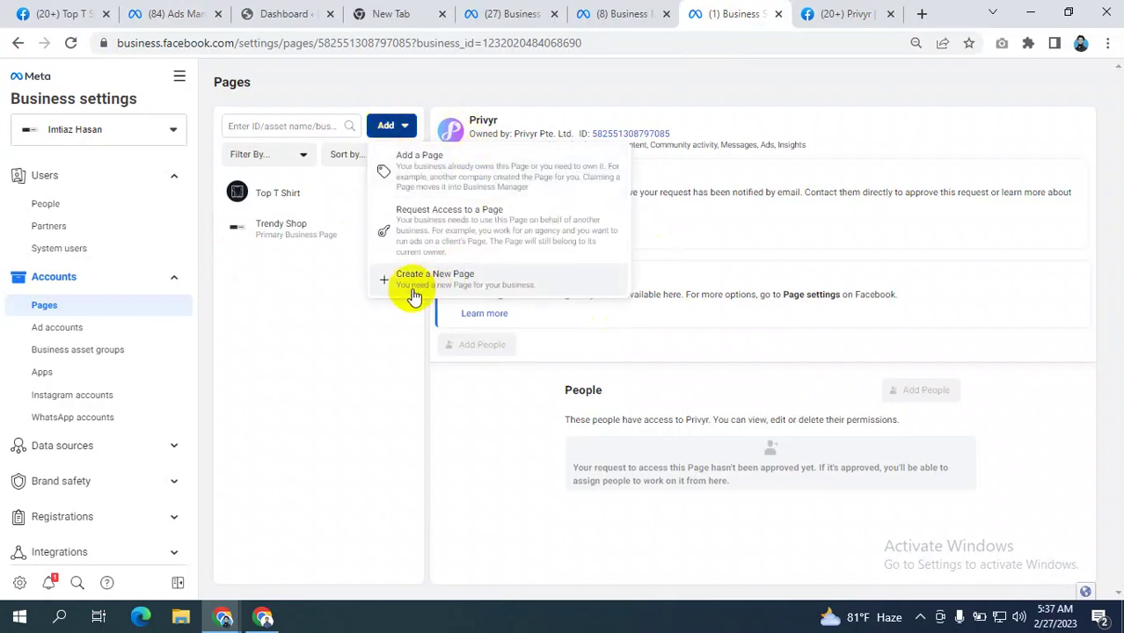
{"action": "left_click", "coordinate": [413, 295]}
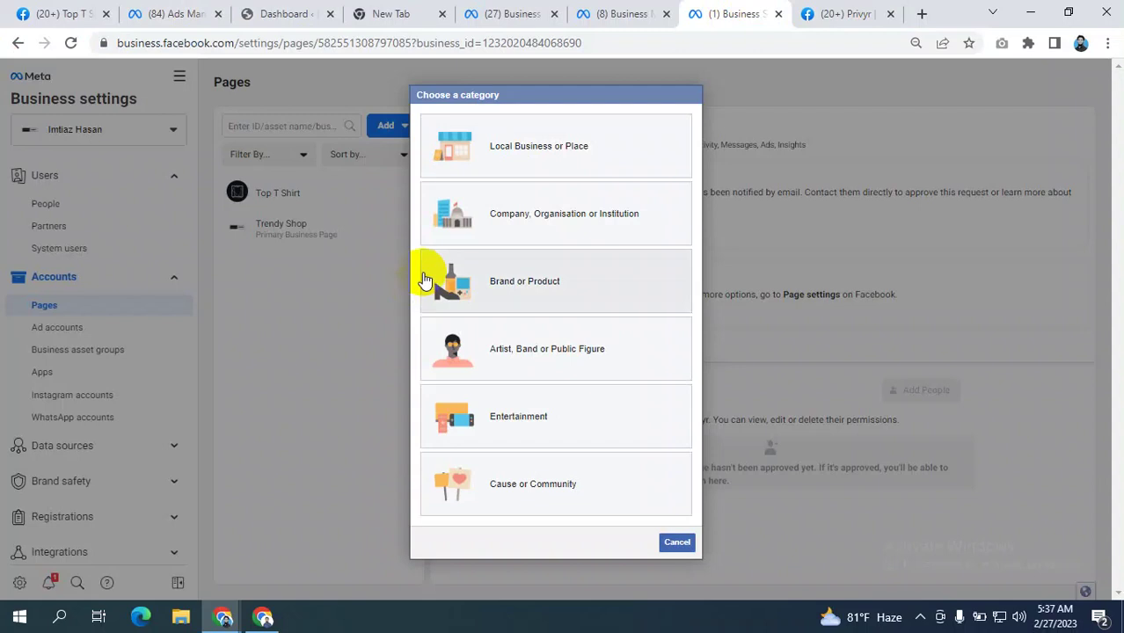
{"action": "left_click", "coordinate": [676, 542]}
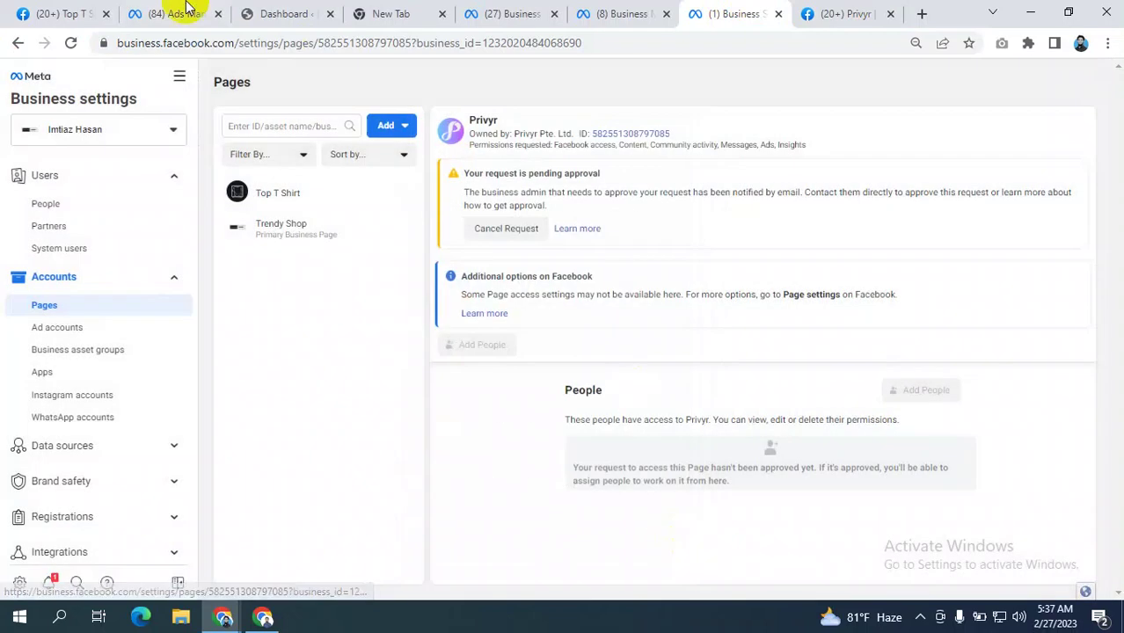
- Reopen and close the Pages Add menu, then go to Ad accounts
{"action": "left_click", "coordinate": [30, 8]}
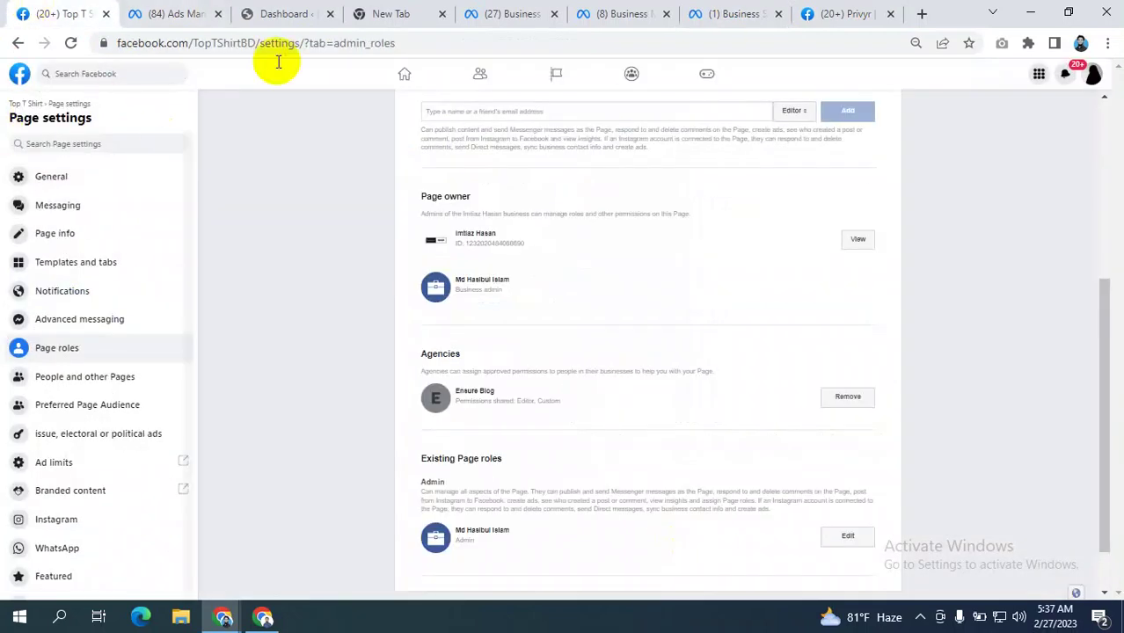
{"action": "left_click", "coordinate": [862, 21]}
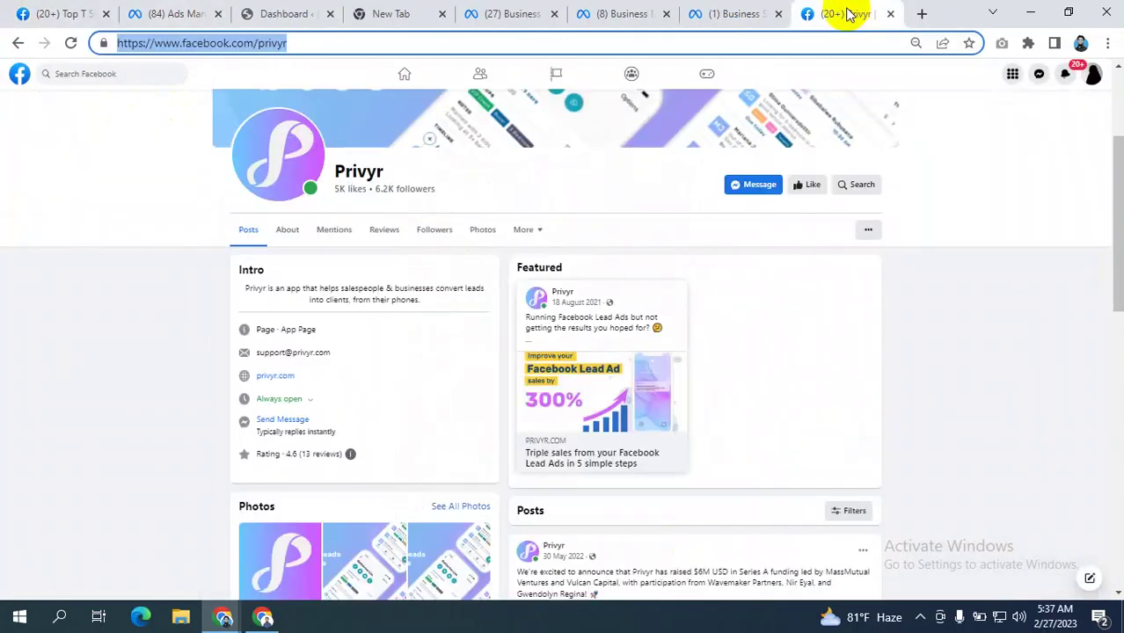
{"action": "left_click", "coordinate": [711, 13]}
{"action": "left_click", "coordinate": [385, 129]}
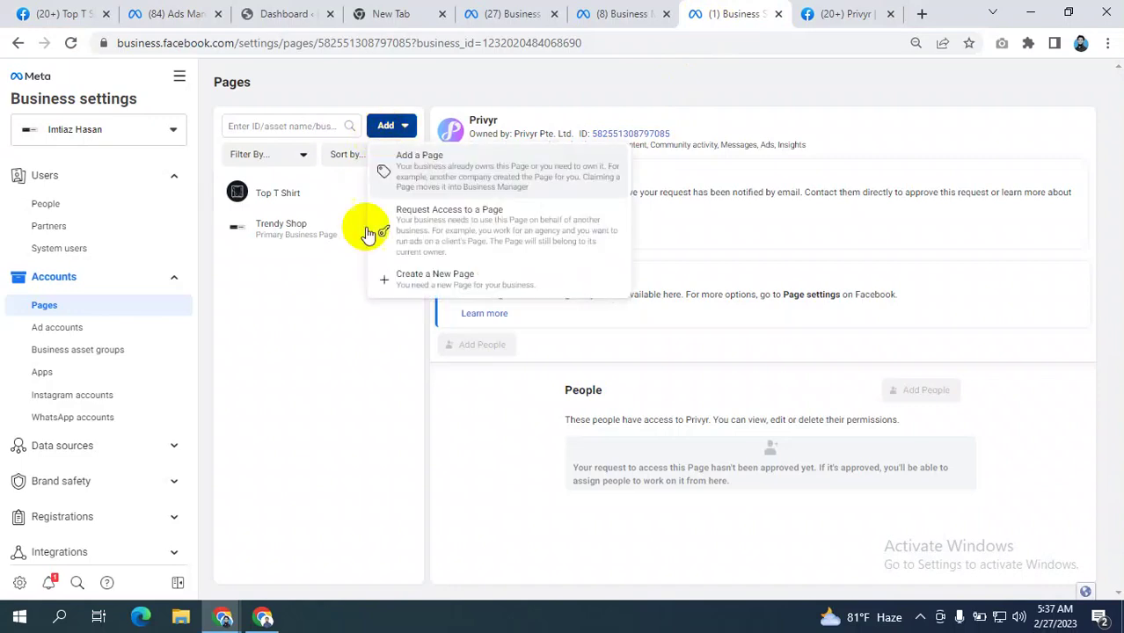
{"action": "left_click", "coordinate": [259, 417]}
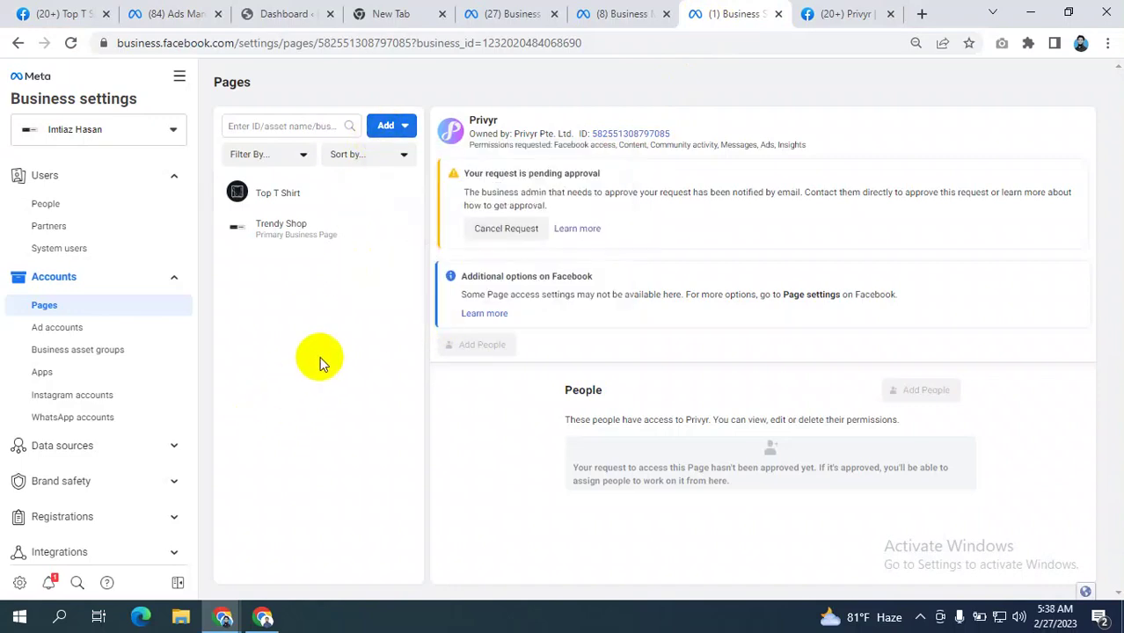
{"action": "left_click", "coordinate": [60, 327]}
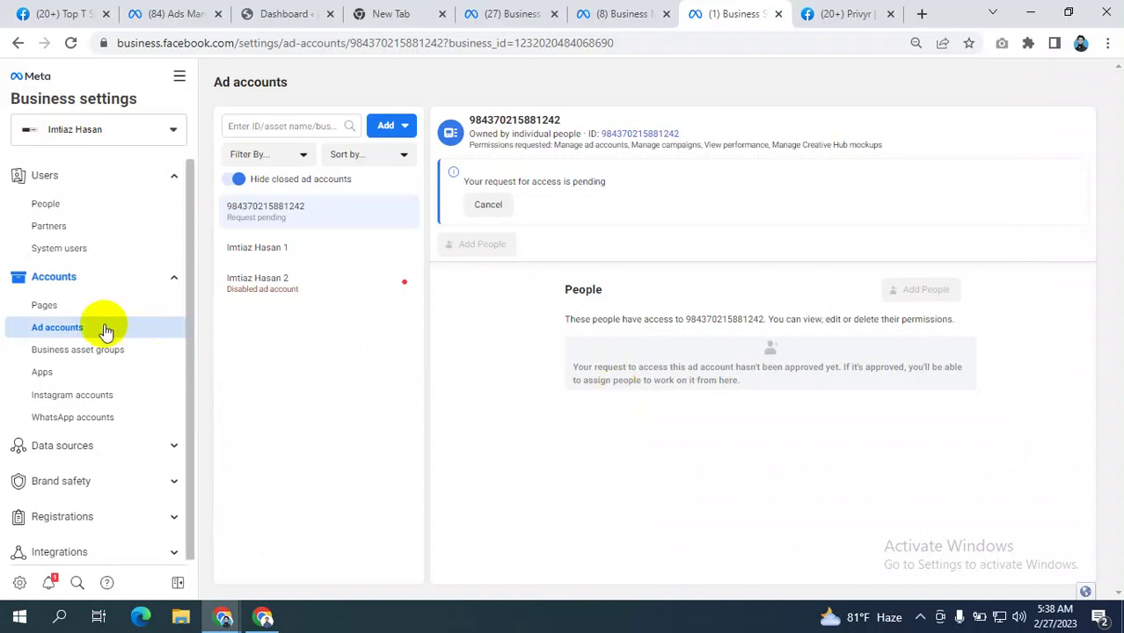
- View the ad account Add options, including Create a new ad account, then close them
{"action": "left_click", "coordinate": [388, 126]}
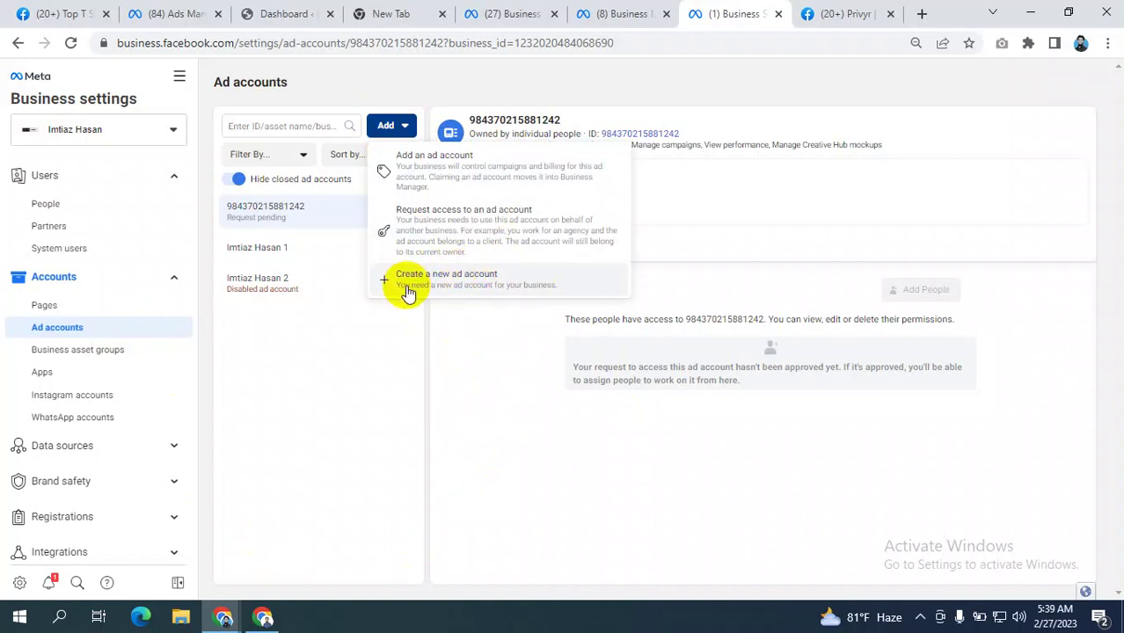
{"action": "left_click", "coordinate": [455, 409]}
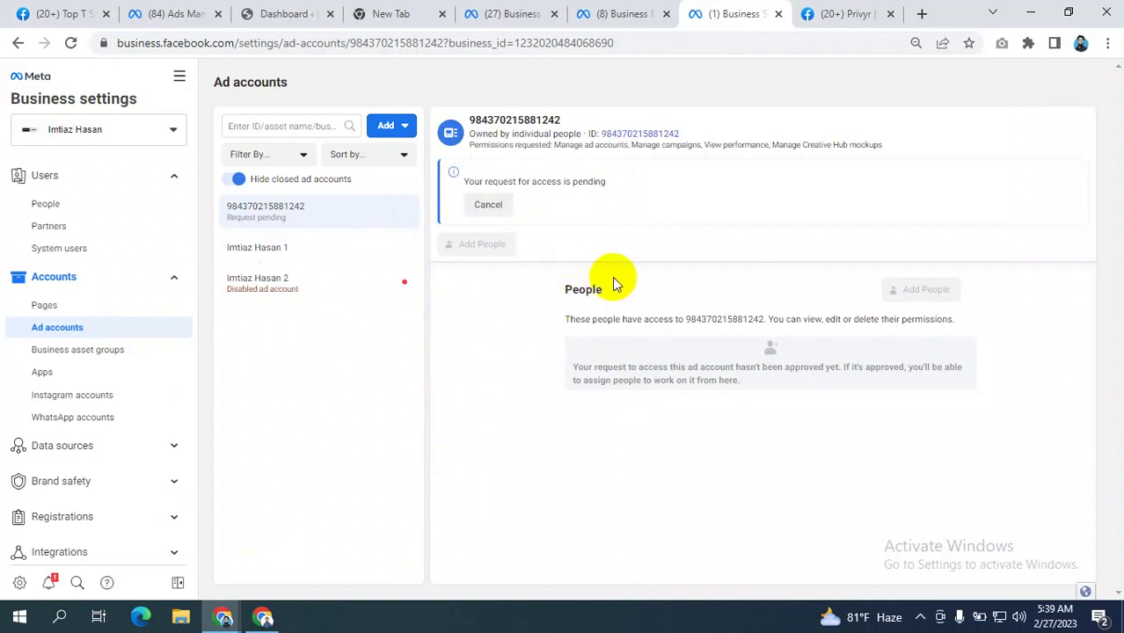
{"action": "scroll", "coordinate": [132, 352], "scroll_direction": "down", "scroll_amount": 3}
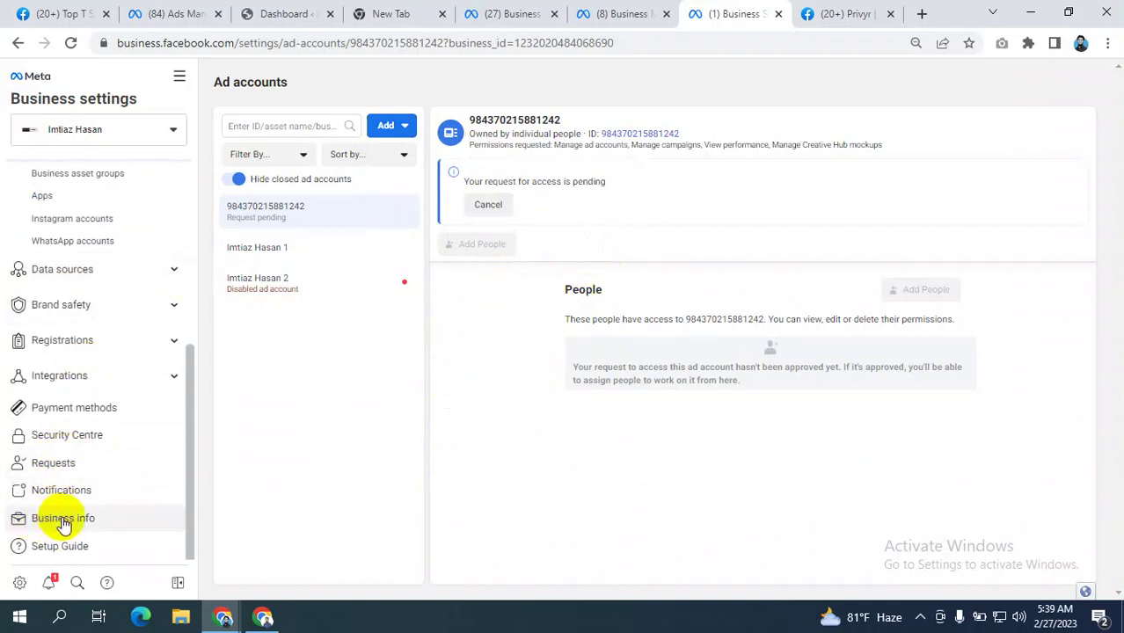
- Read Business info, noting the ad account creation limit of 3, then return to Ad accounts
{"action": "left_click", "coordinate": [64, 521]}
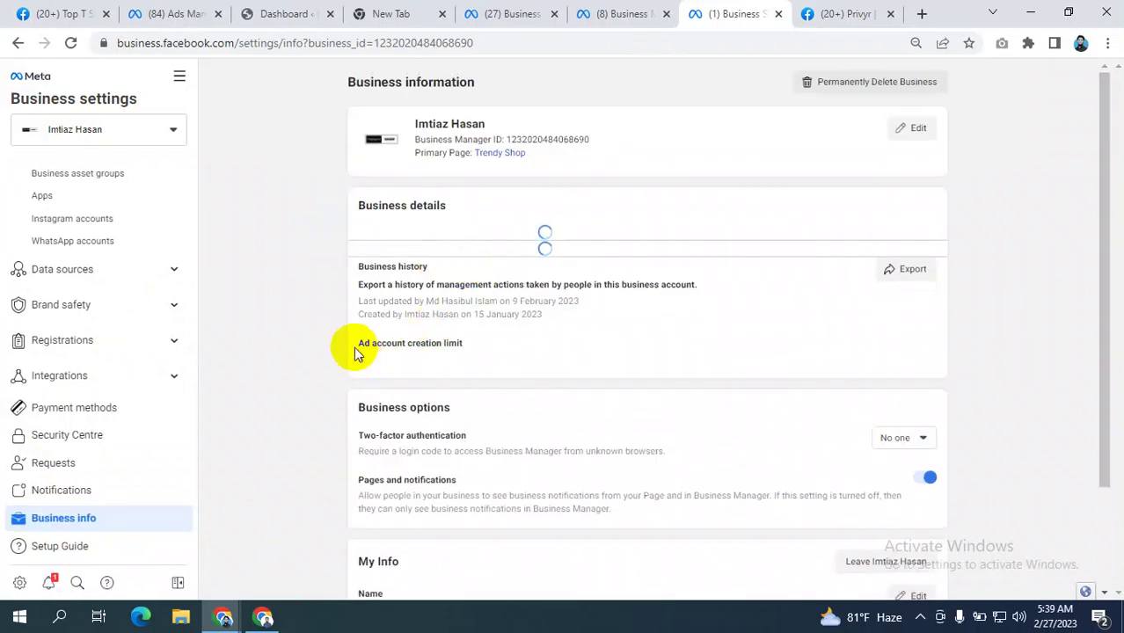
{"action": "left_click_drag", "start_coordinate": [356, 352], "coordinate": [418, 349]}
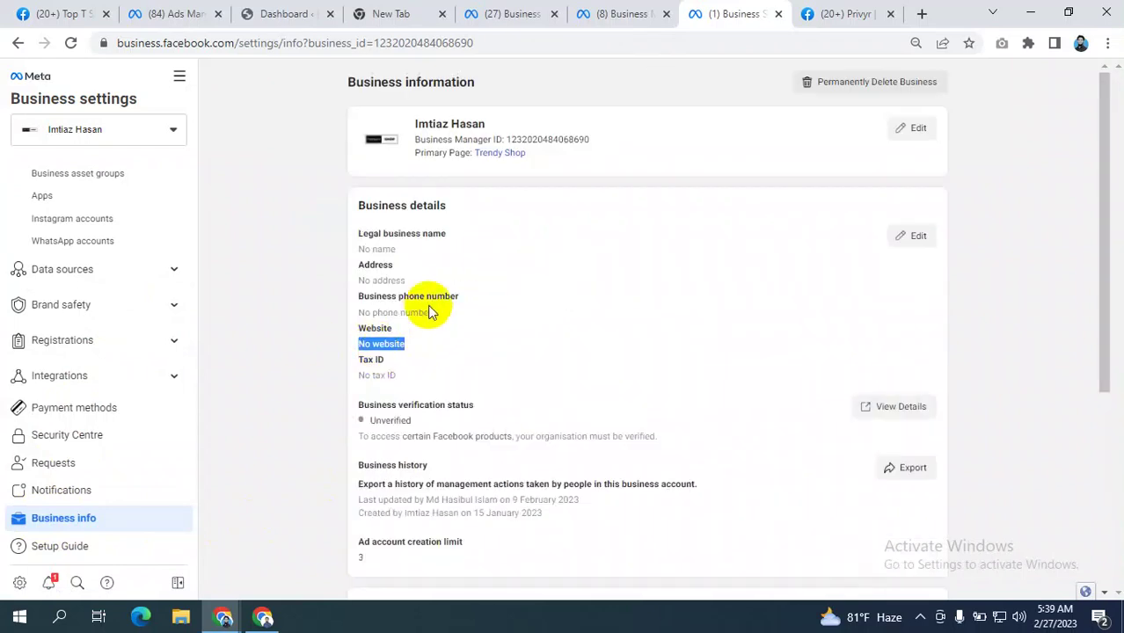
{"action": "scroll", "coordinate": [428, 305], "scroll_direction": "down", "scroll_amount": 3}
{"action": "left_click_drag", "start_coordinate": [357, 294], "coordinate": [410, 305]}
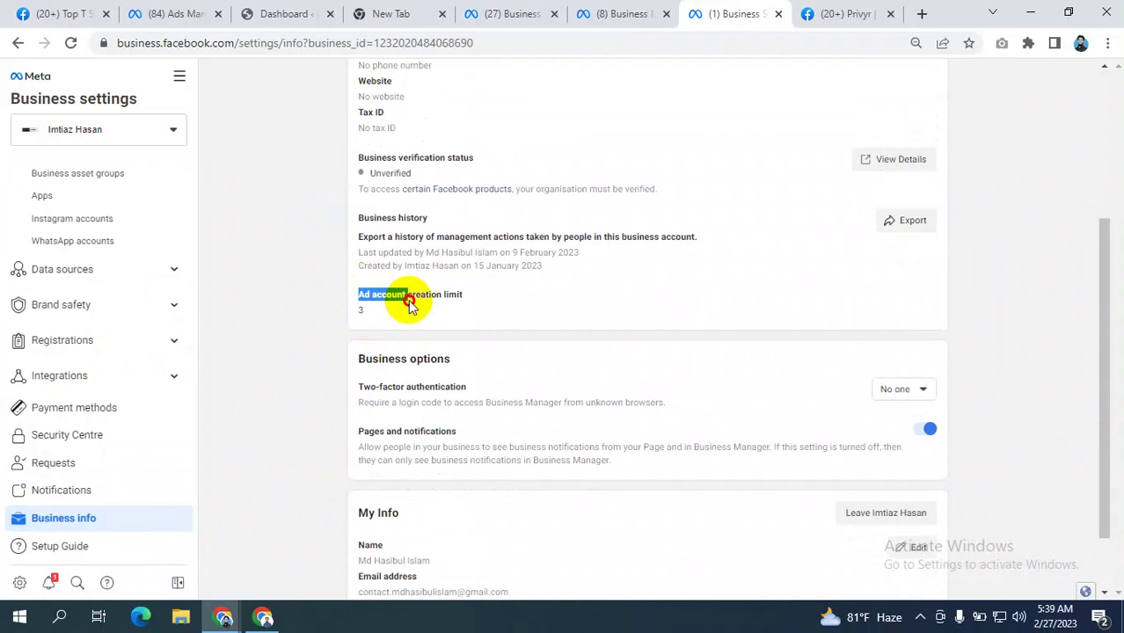
{"action": "scroll", "coordinate": [156, 330], "scroll_direction": "up", "scroll_amount": 2}
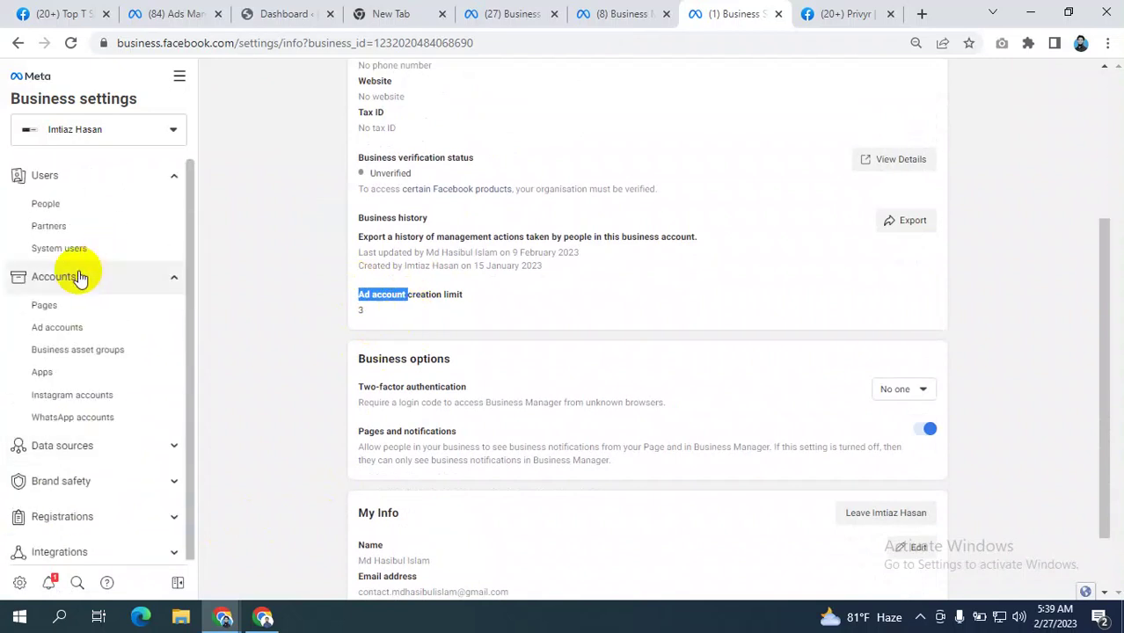
{"action": "left_click", "coordinate": [60, 330]}
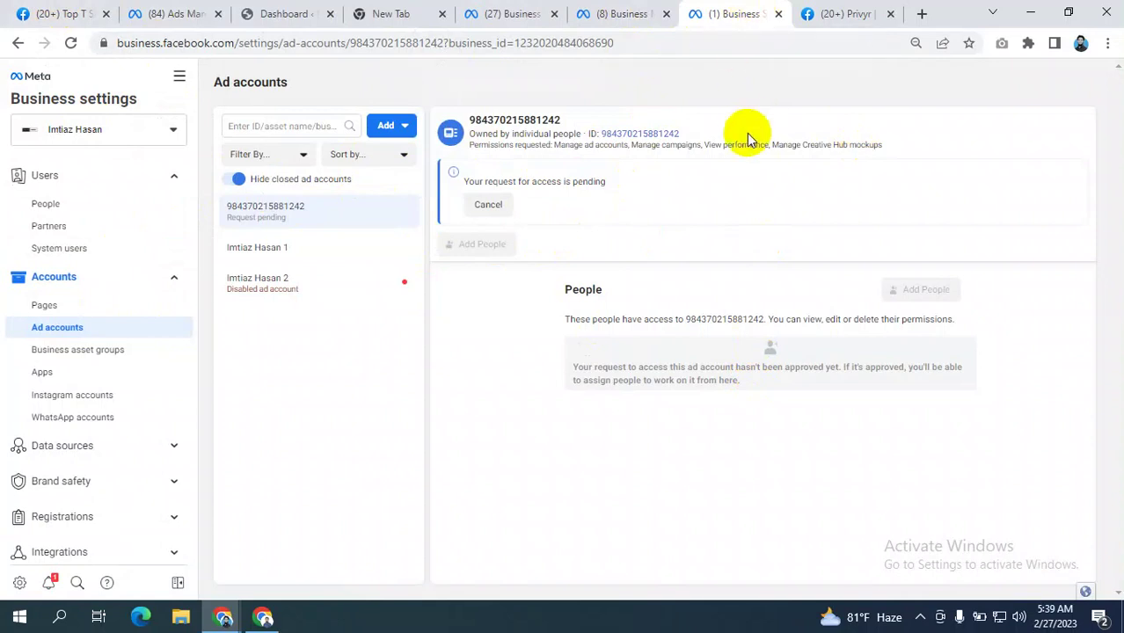
- Open the Ad accounts Add dropdown, checking the Top T Shirt and Privyr pages in between
{"action": "left_click", "coordinate": [39, 18]}
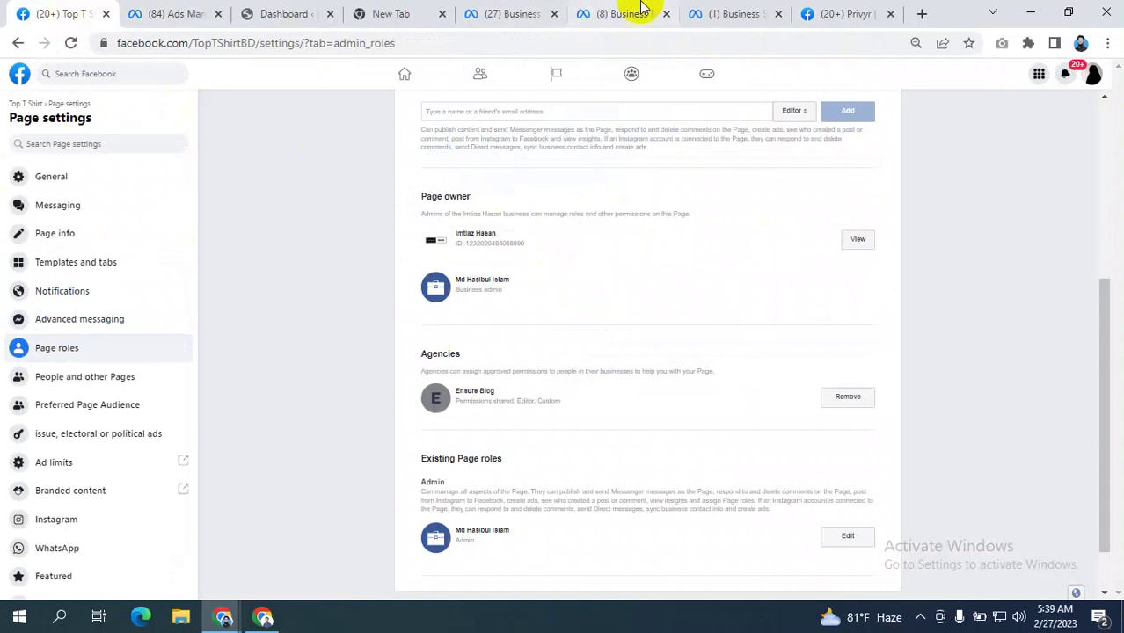
{"action": "left_click", "coordinate": [746, 15]}
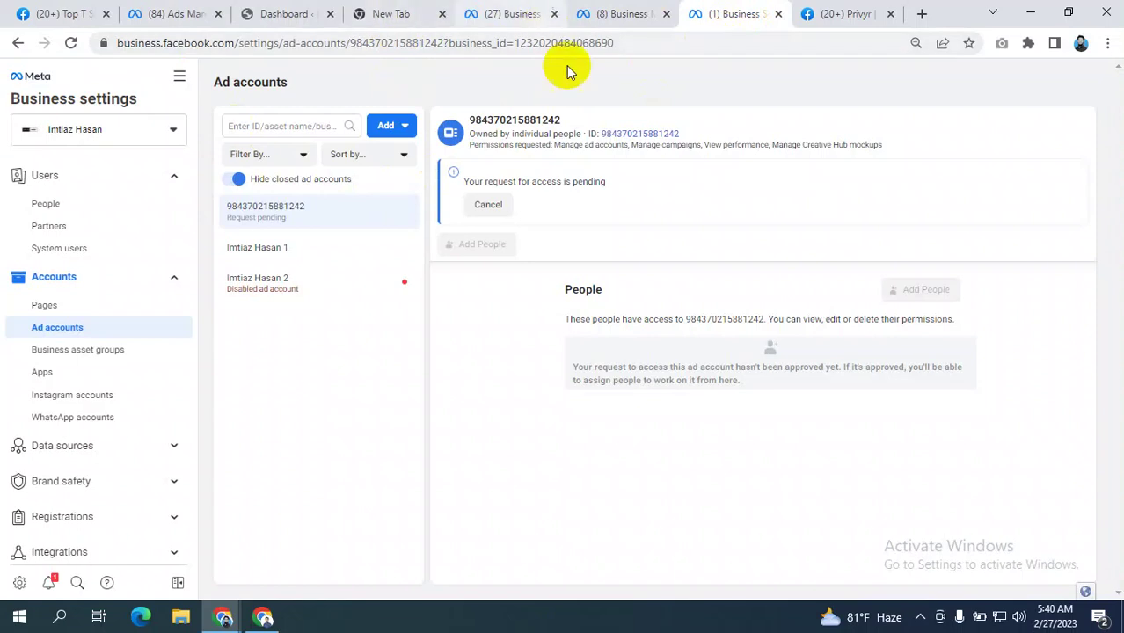
{"action": "left_click", "coordinate": [390, 126]}
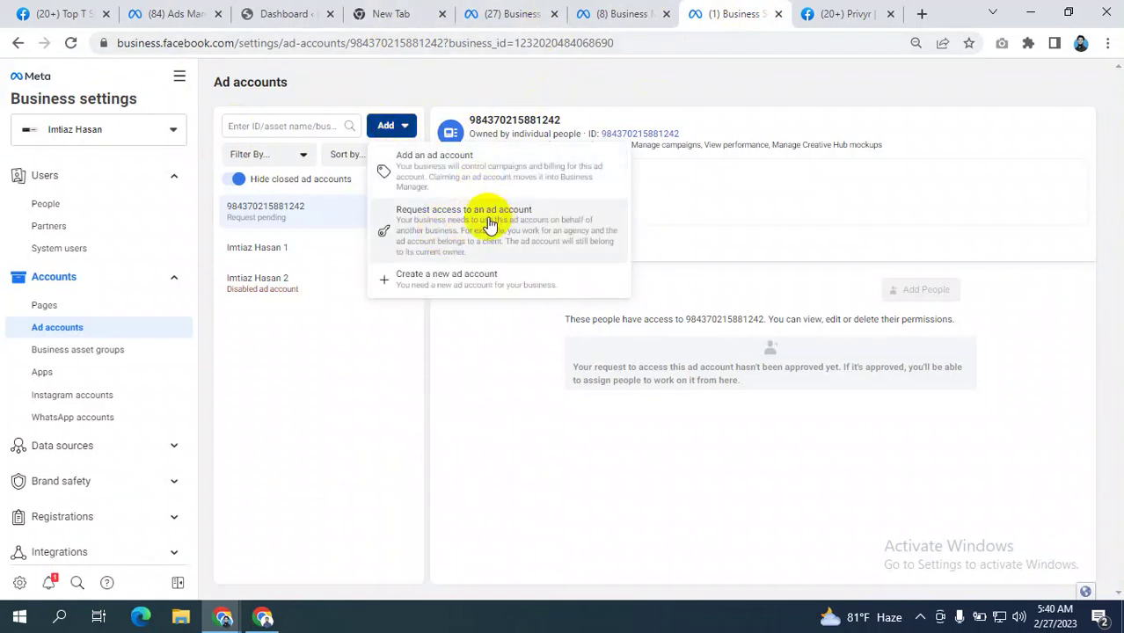
{"action": "left_click", "coordinate": [848, 14]}
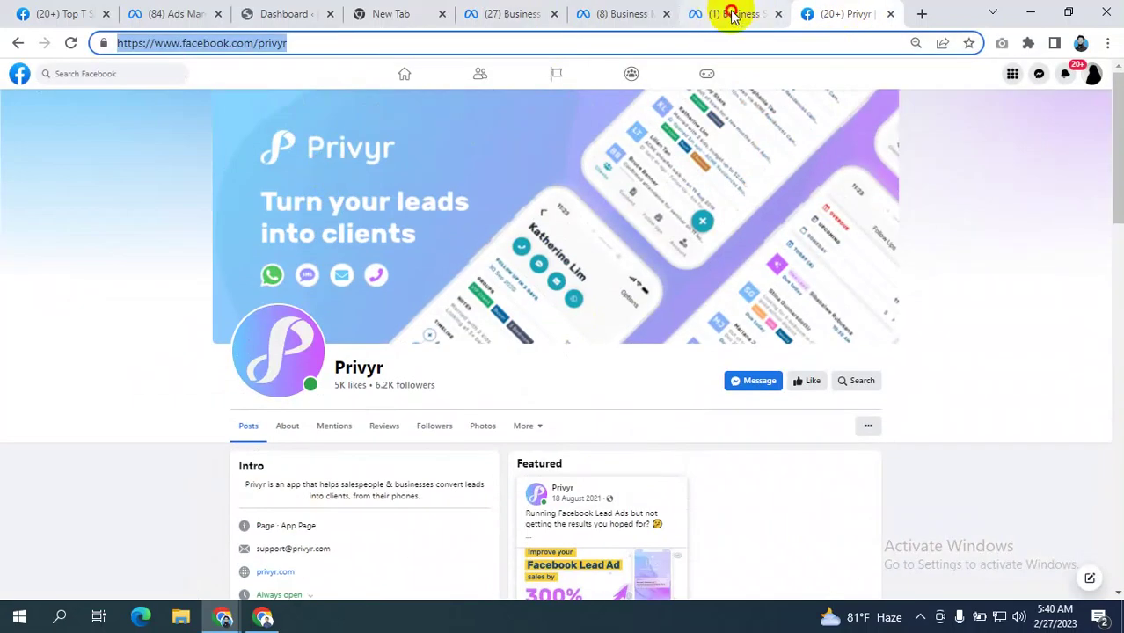
{"action": "left_click", "coordinate": [728, 14]}
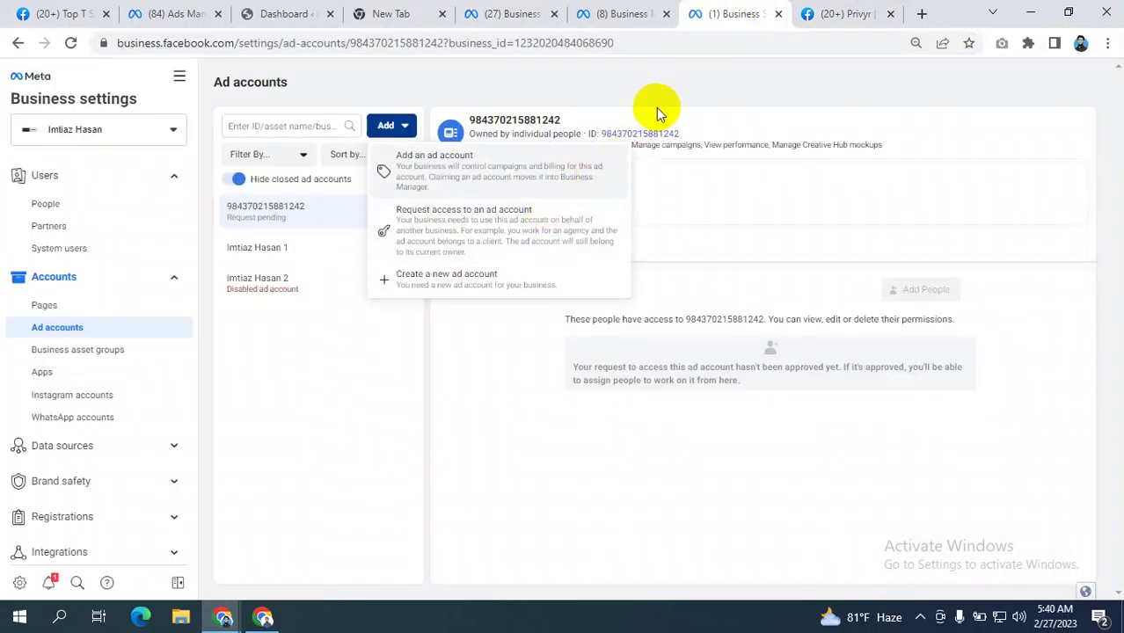
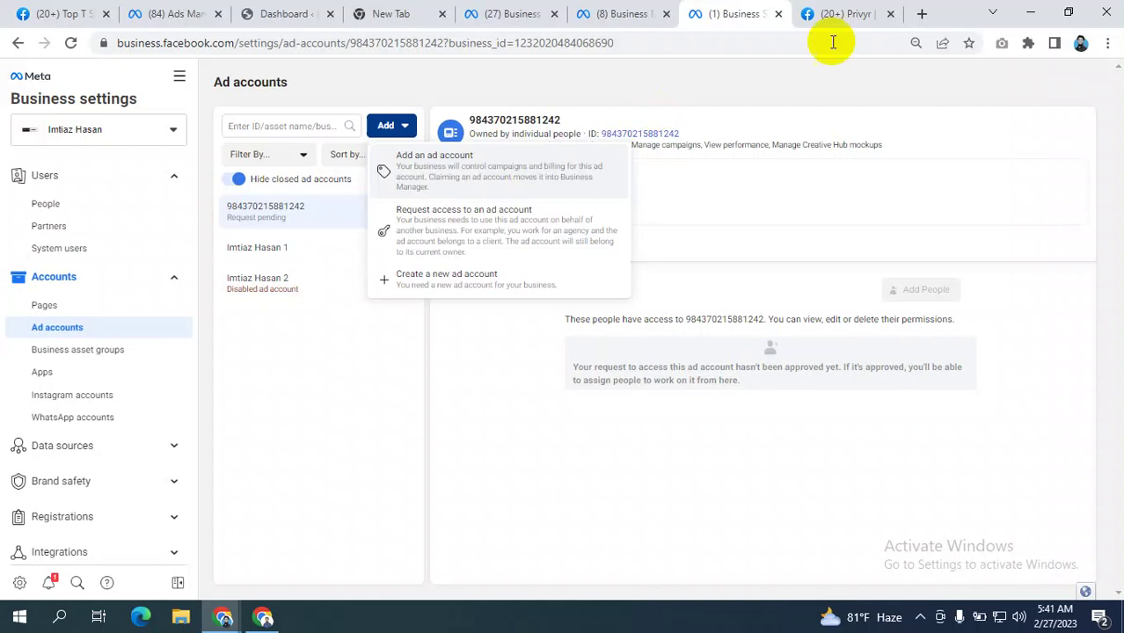
- Start an ad account access request and copy the act= account ID from the Ads Manager address
{"action": "left_click", "coordinate": [477, 226]}
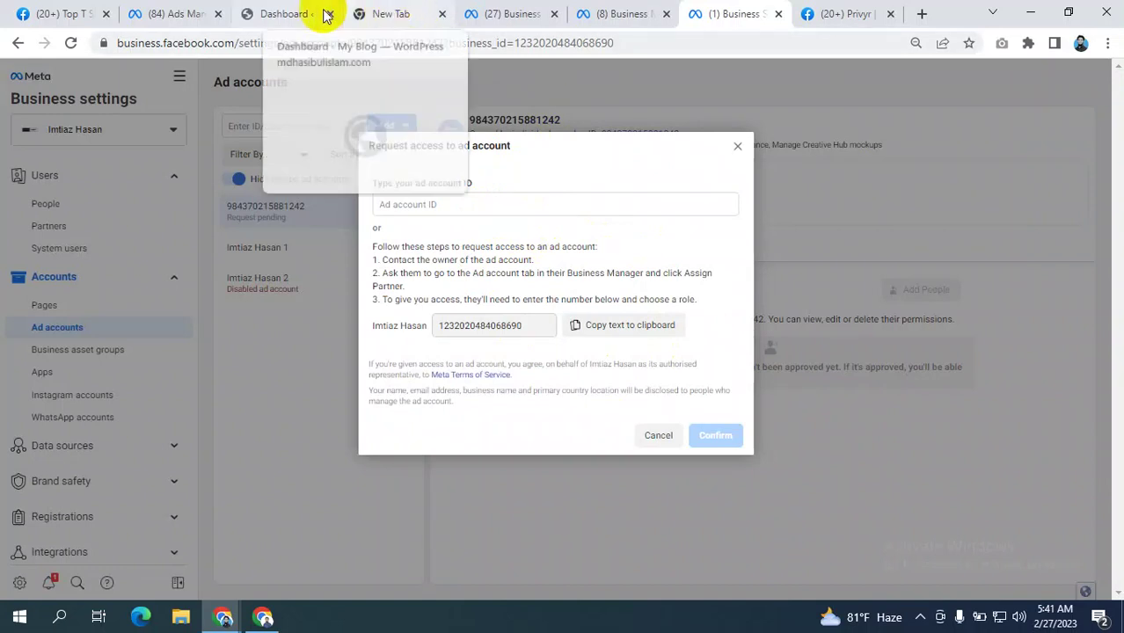
{"action": "left_click", "coordinate": [213, 13]}
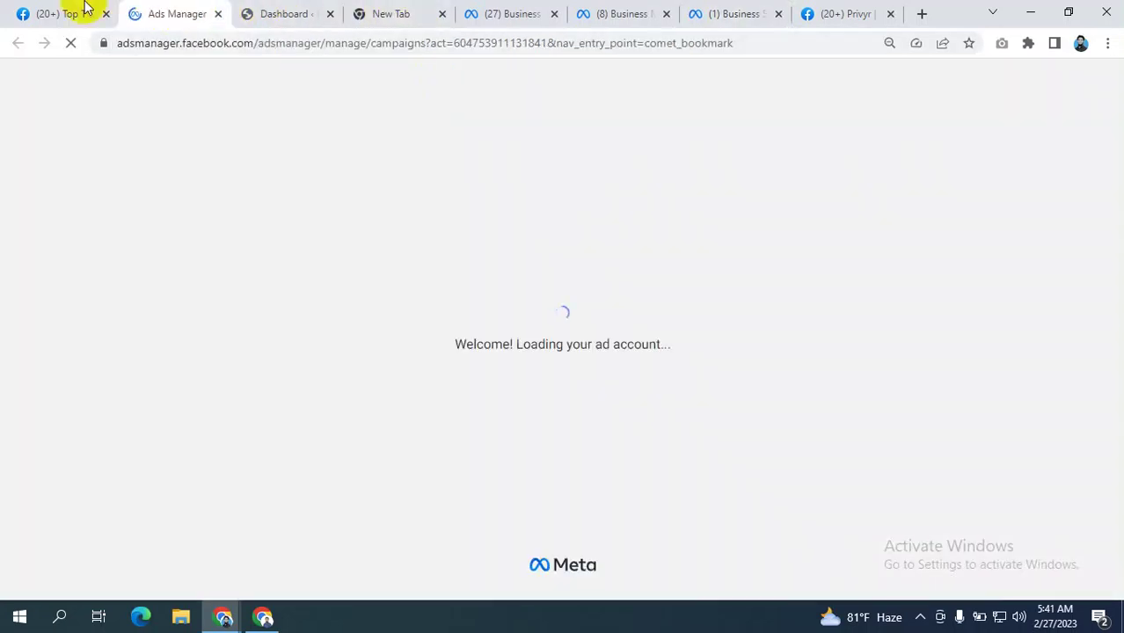
{"action": "left_click", "coordinate": [57, 13]}
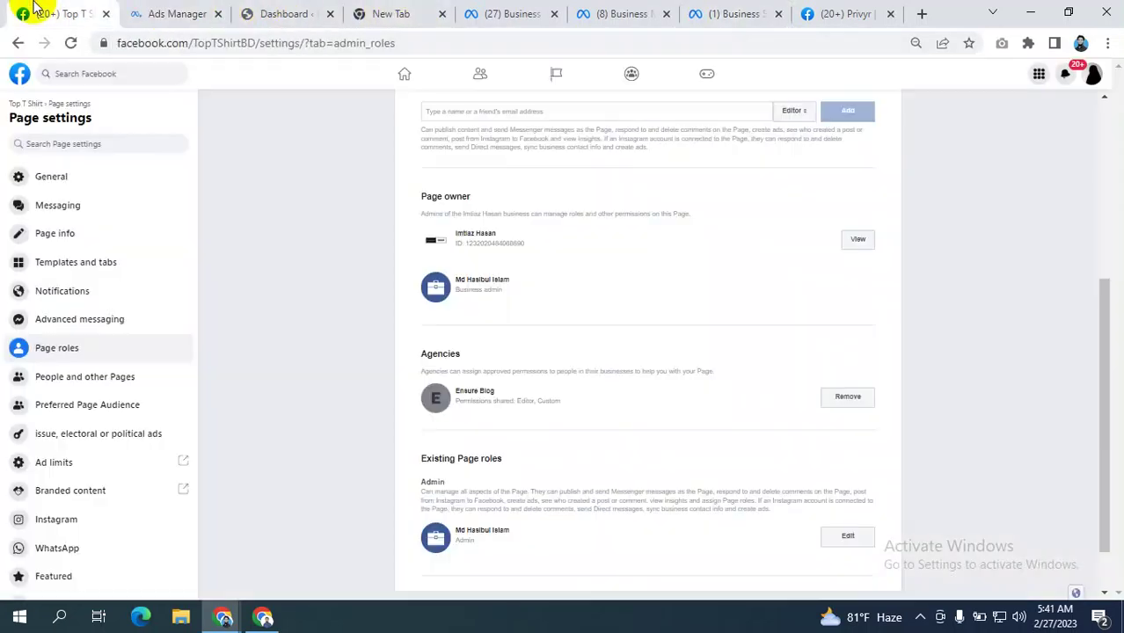
{"action": "left_click", "coordinate": [19, 73]}
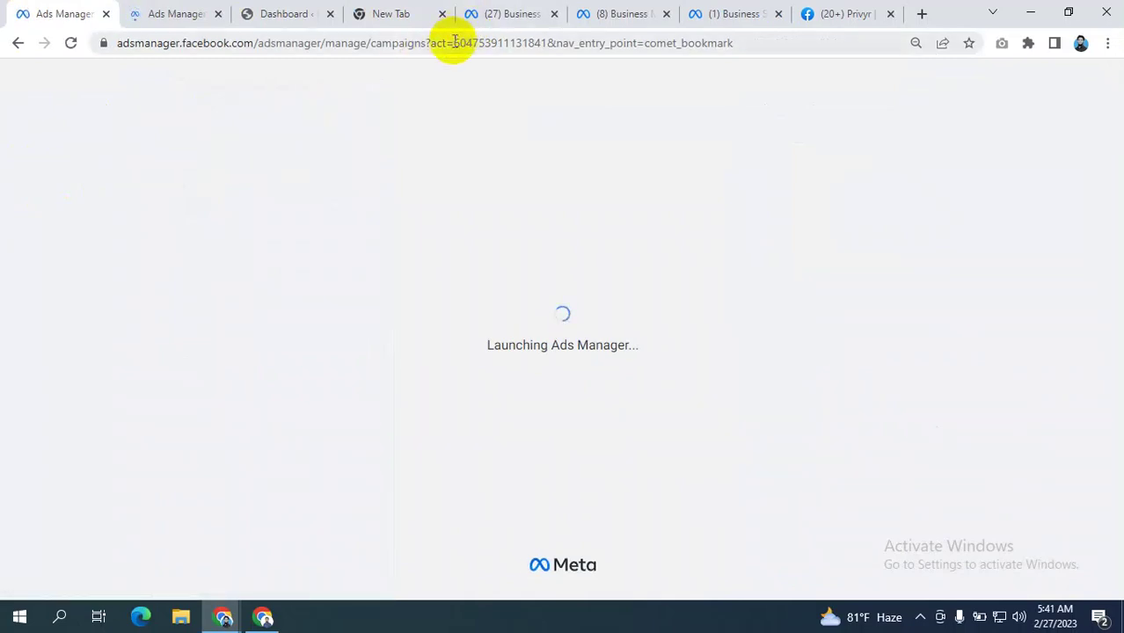
{"action": "left_click_drag", "start_coordinate": [450, 42], "coordinate": [551, 53]}
{"action": "key", "text": "ctrl+c"}
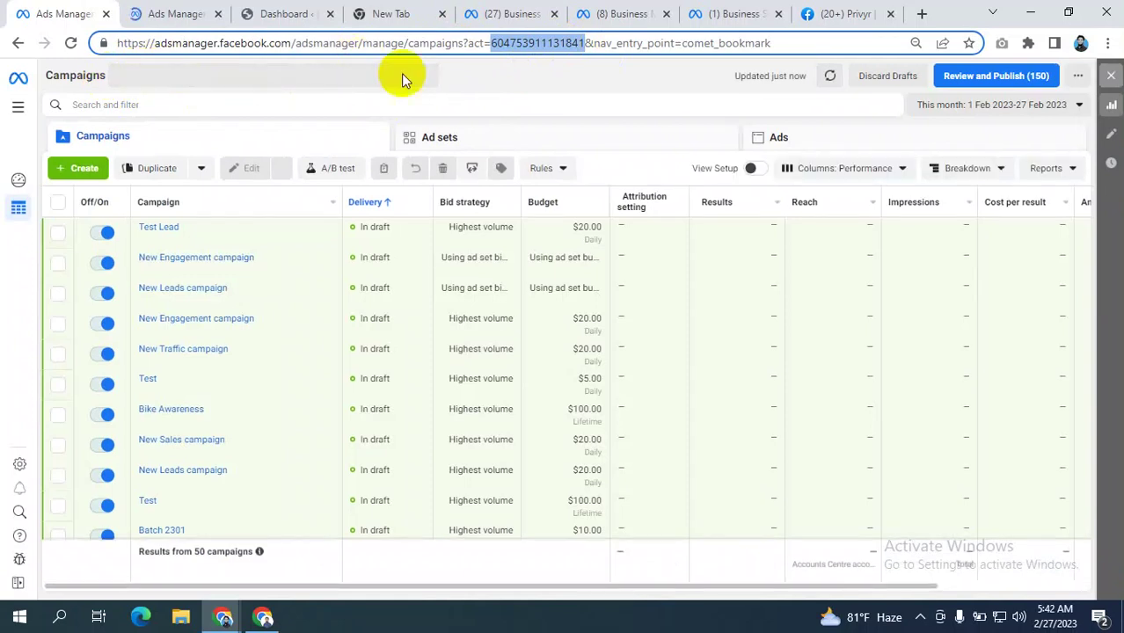
{"action": "left_click", "coordinate": [723, 12]}
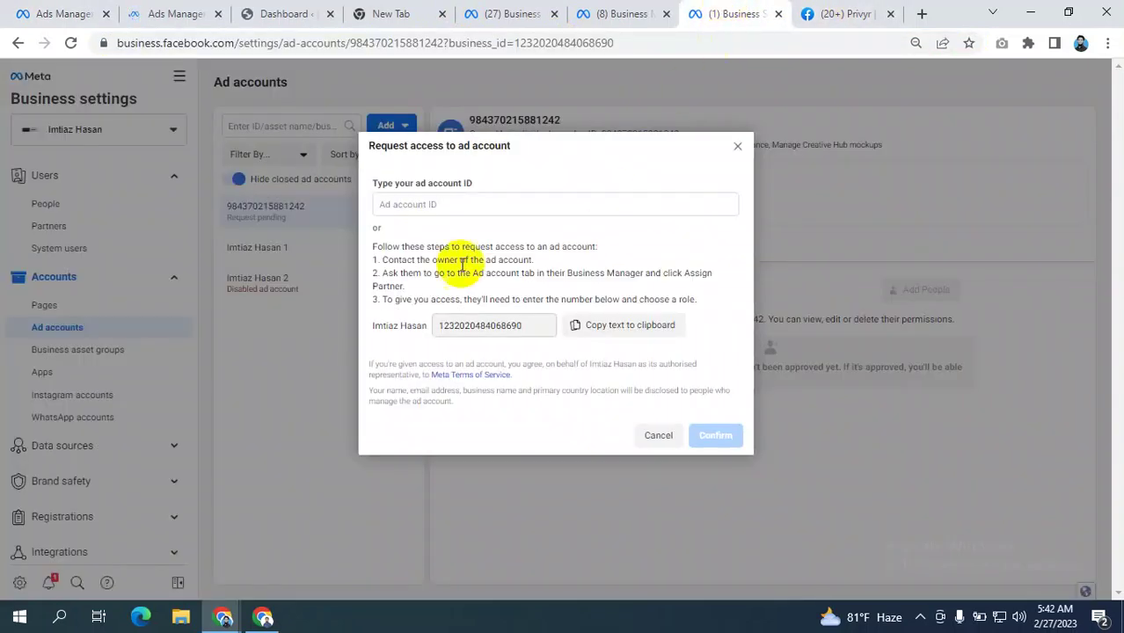
{"action": "left_click", "coordinate": [422, 209]}
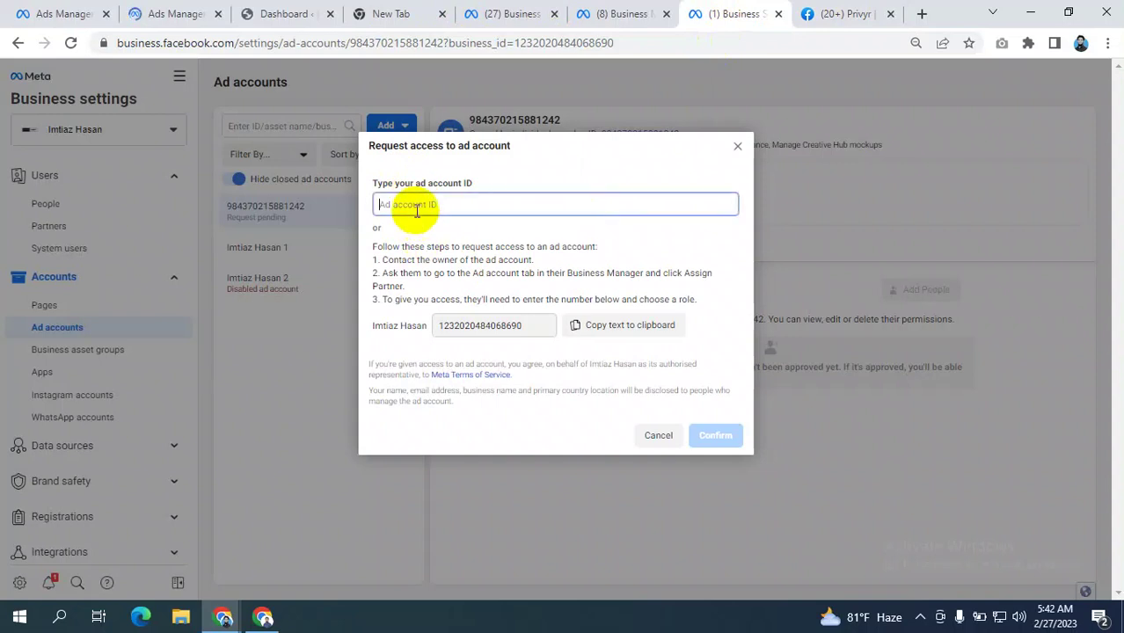
{"action": "key", "text": "ctrl+v"}
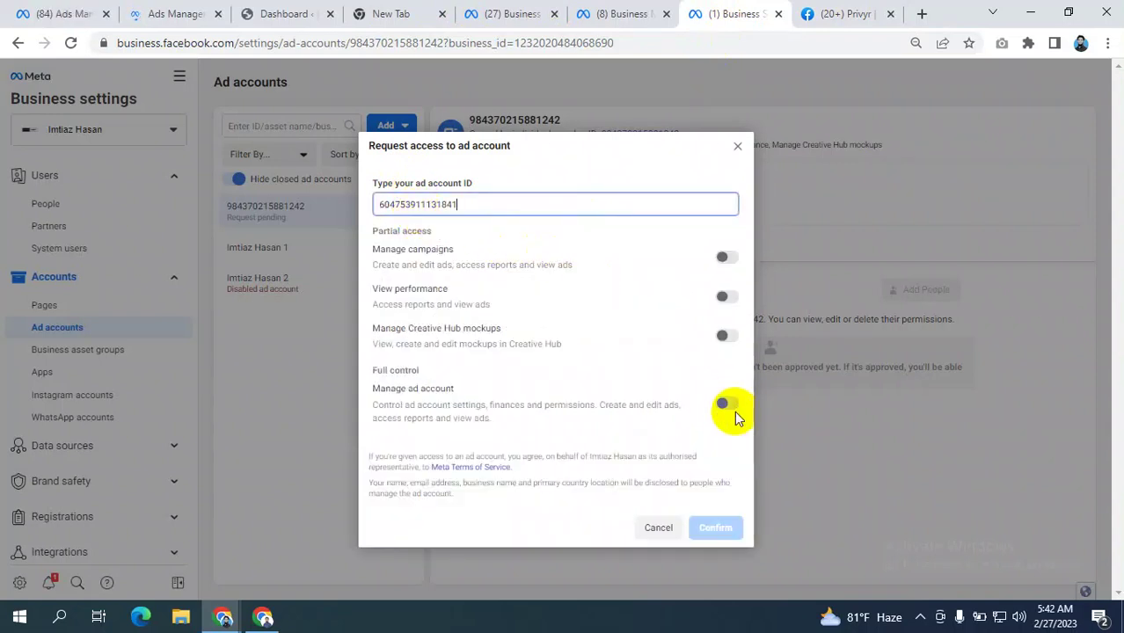
{"action": "left_click", "coordinate": [725, 401]}
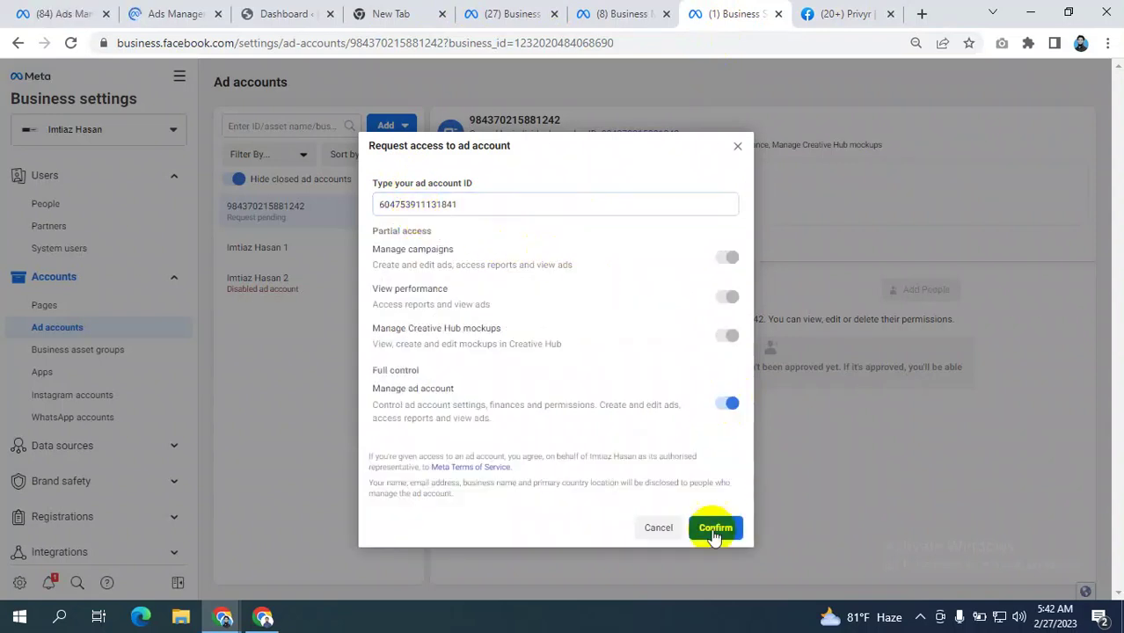
{"action": "left_click", "coordinate": [738, 146]}
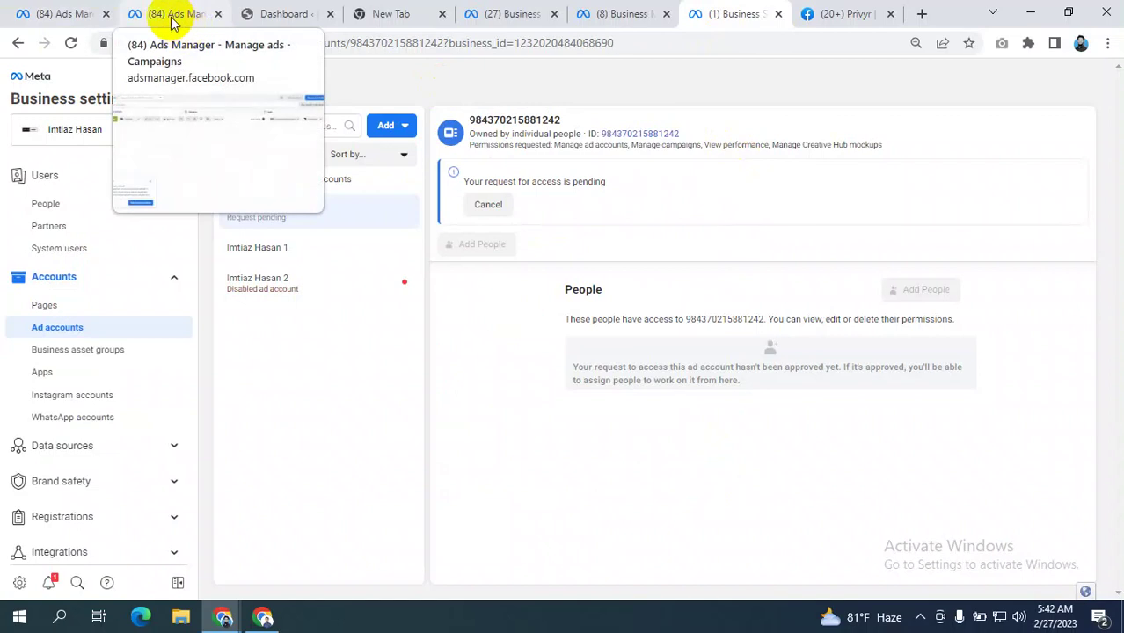
- Check the other business tabs and Pages settings, then reopen the ad account Add options
{"action": "left_click", "coordinate": [643, 17]}
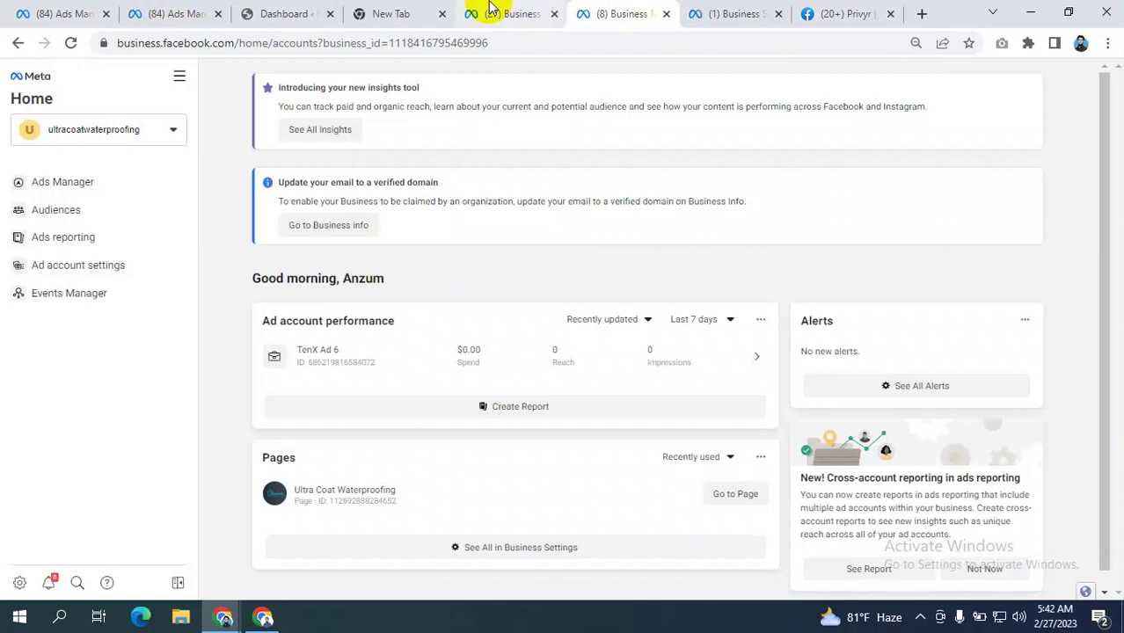
{"action": "left_click", "coordinate": [505, 14]}
{"action": "left_click", "coordinate": [721, 10]}
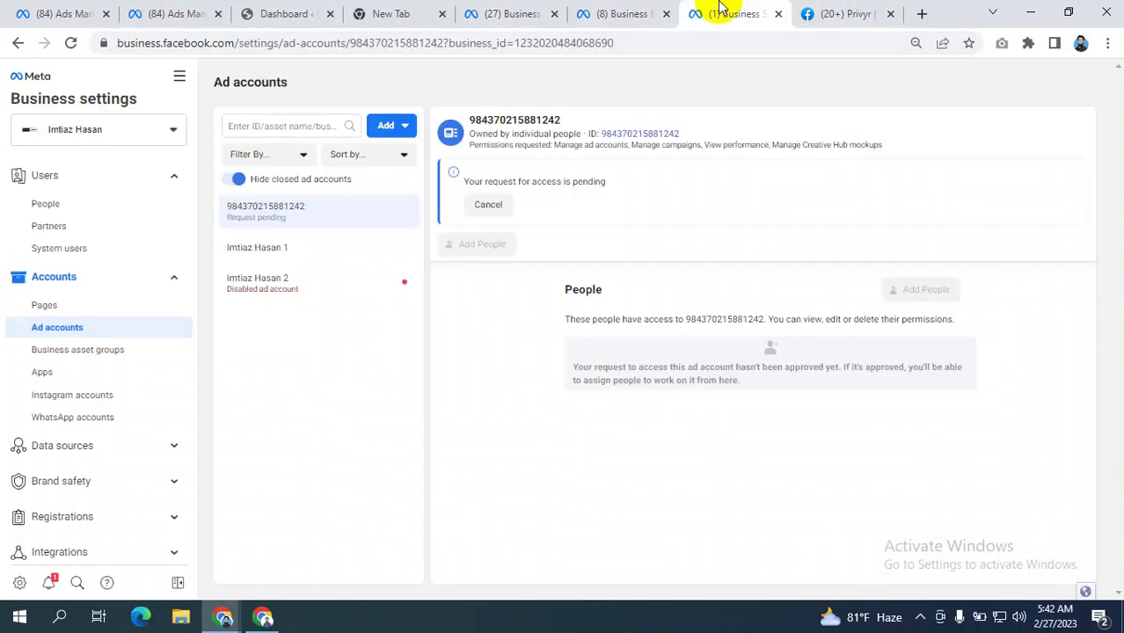
{"action": "left_click", "coordinate": [56, 304]}
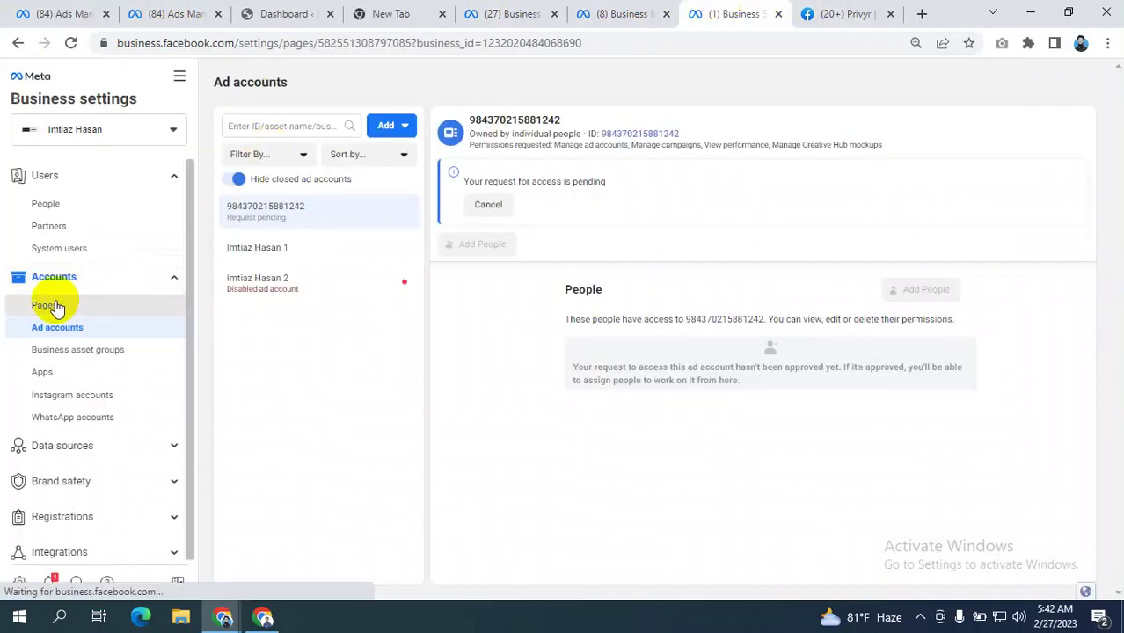
{"action": "left_click", "coordinate": [61, 328]}
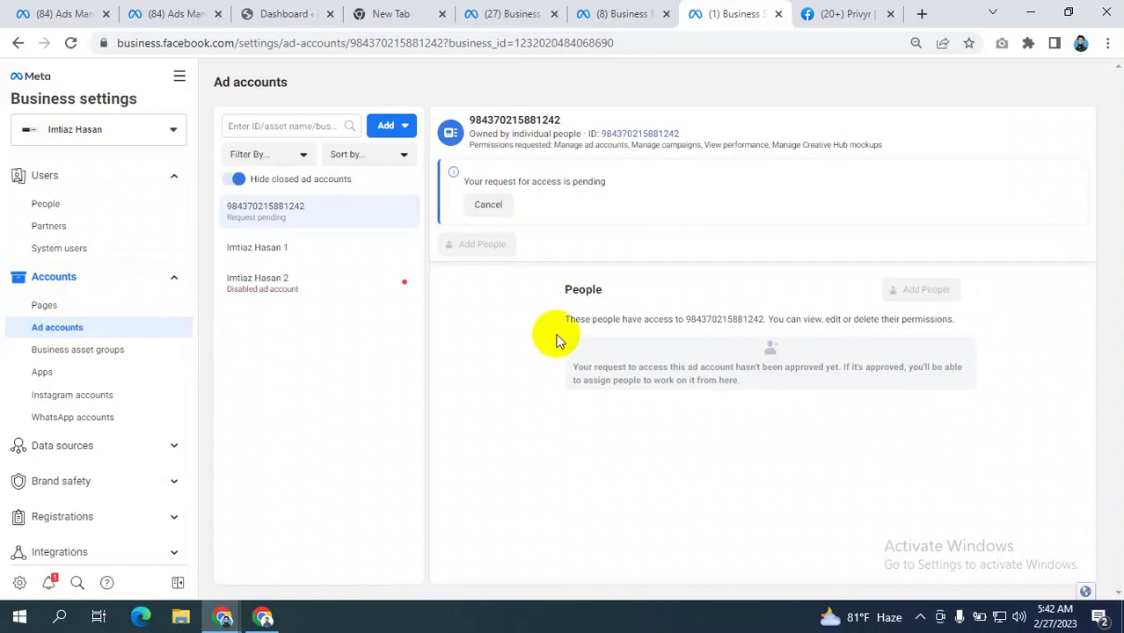
{"action": "left_click", "coordinate": [393, 128]}
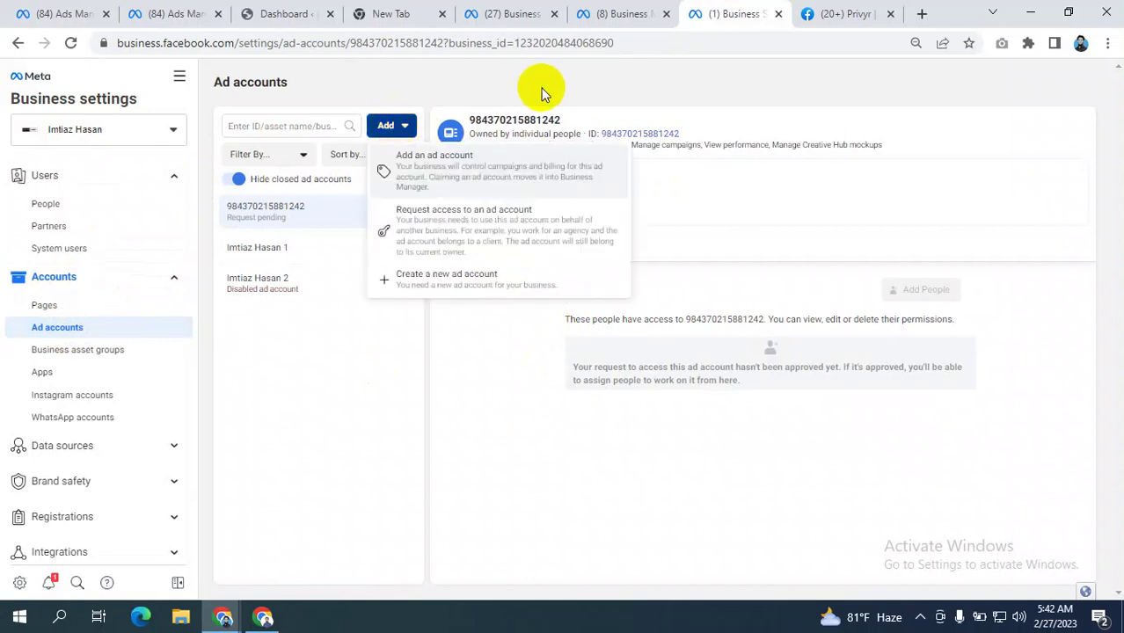
{"action": "left_click", "coordinate": [443, 101]}
{"action": "left_click", "coordinate": [386, 126]}
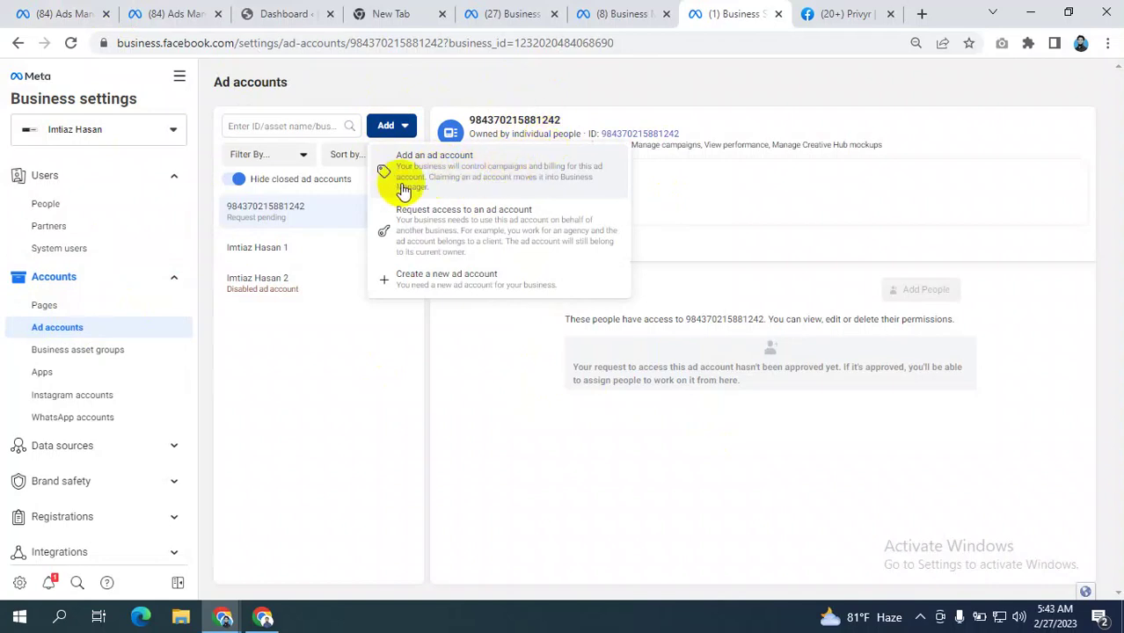
{"action": "left_click", "coordinate": [46, 10]}
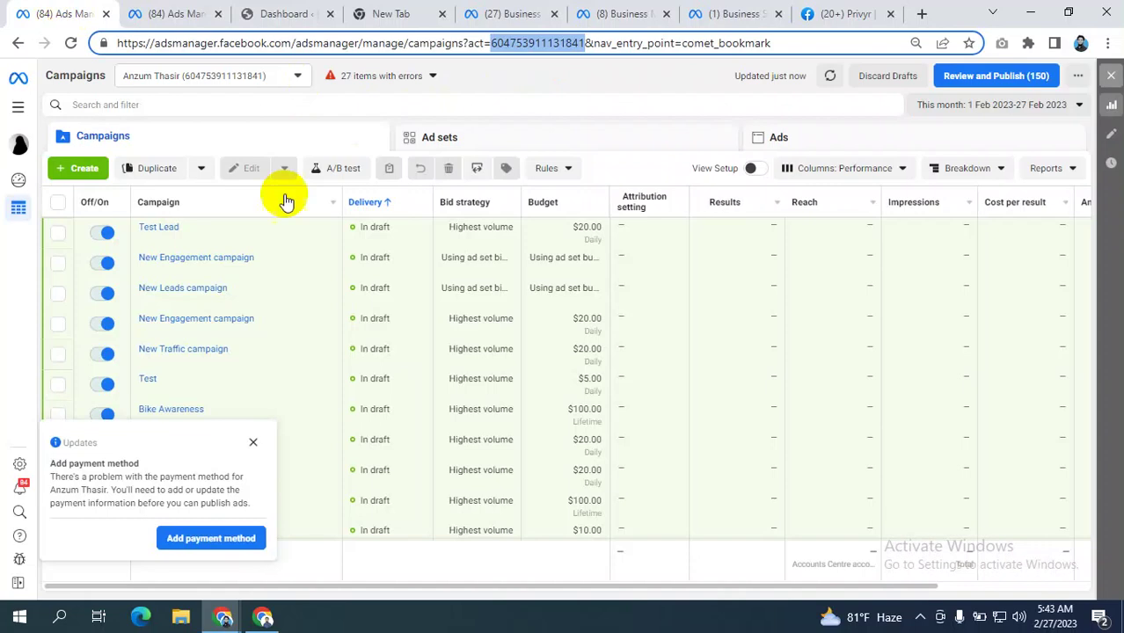
{"action": "left_click", "coordinate": [224, 74]}
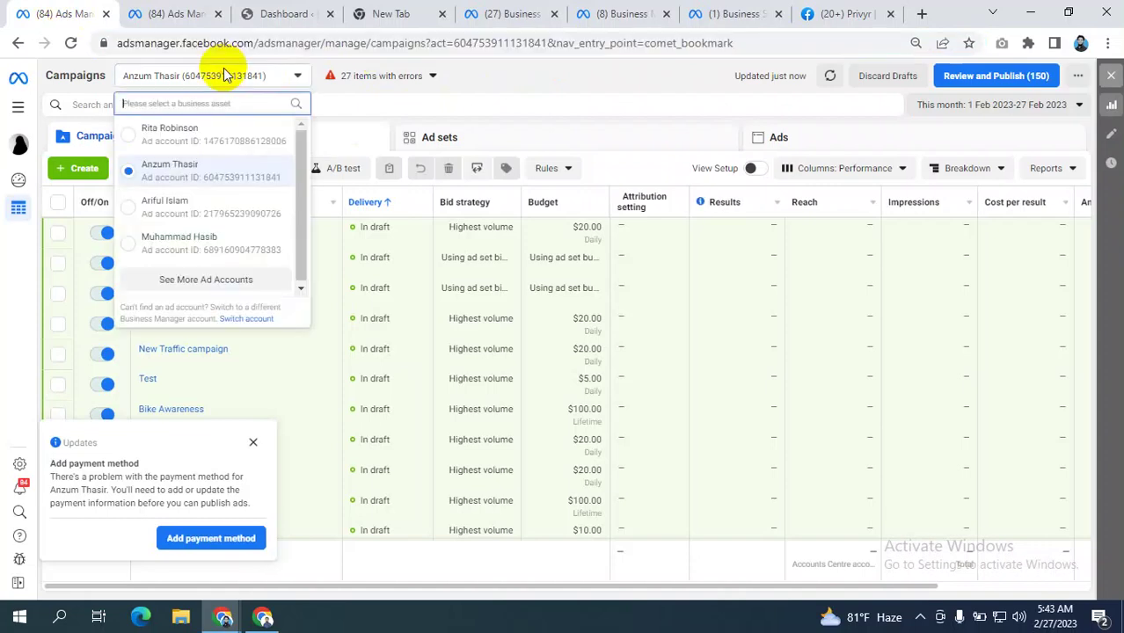
{"action": "scroll", "coordinate": [191, 282], "scroll_direction": "down", "scroll_amount": 5}
{"action": "scroll", "coordinate": [211, 251], "scroll_direction": "down", "scroll_amount": 12}
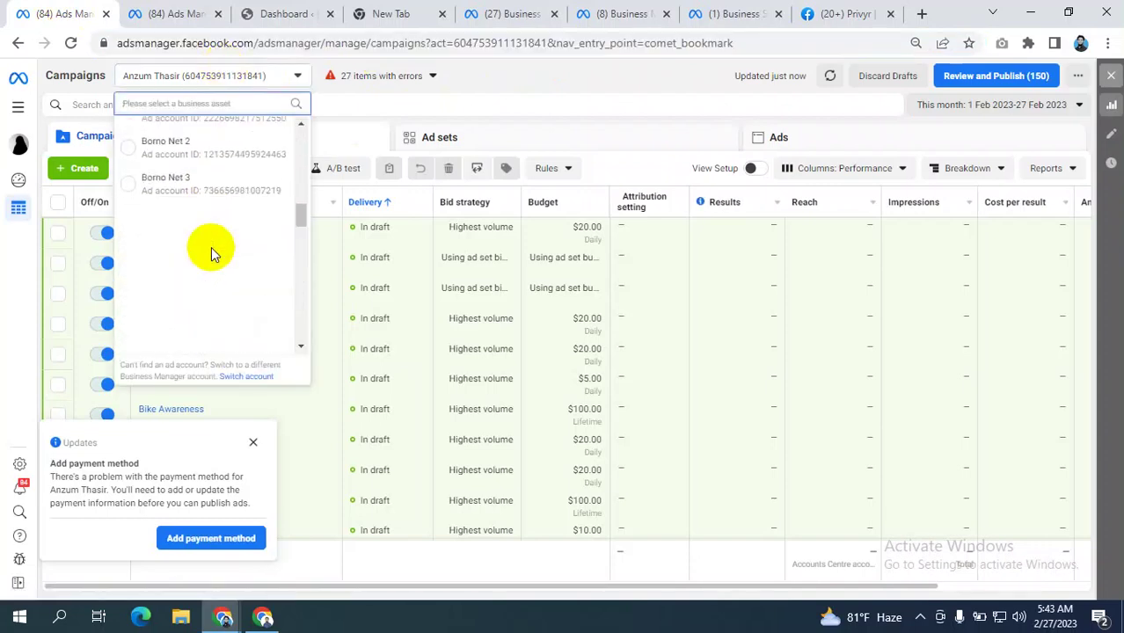
{"action": "scroll", "coordinate": [211, 252], "scroll_direction": "down", "scroll_amount": 1}
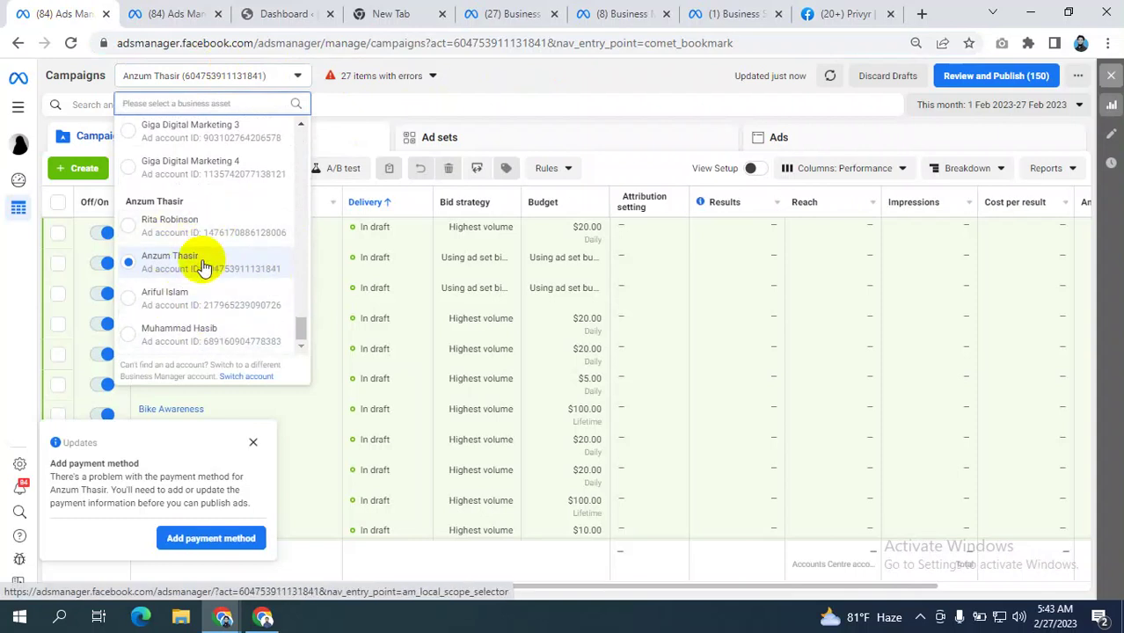
{"action": "left_click", "coordinate": [563, 70]}
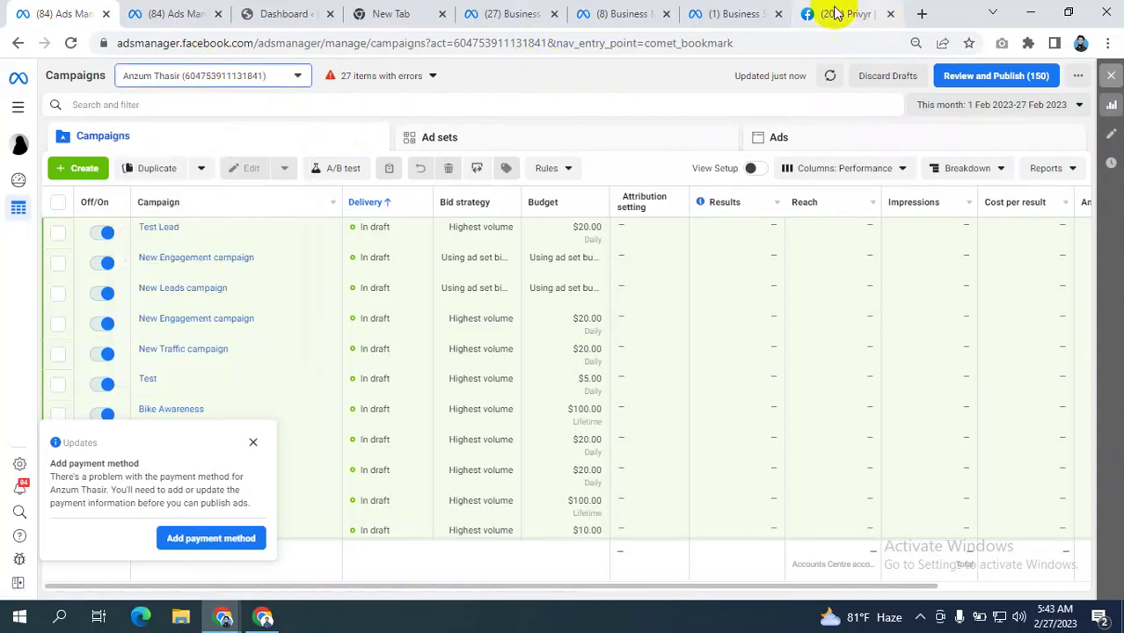
{"action": "left_click", "coordinate": [721, 10]}
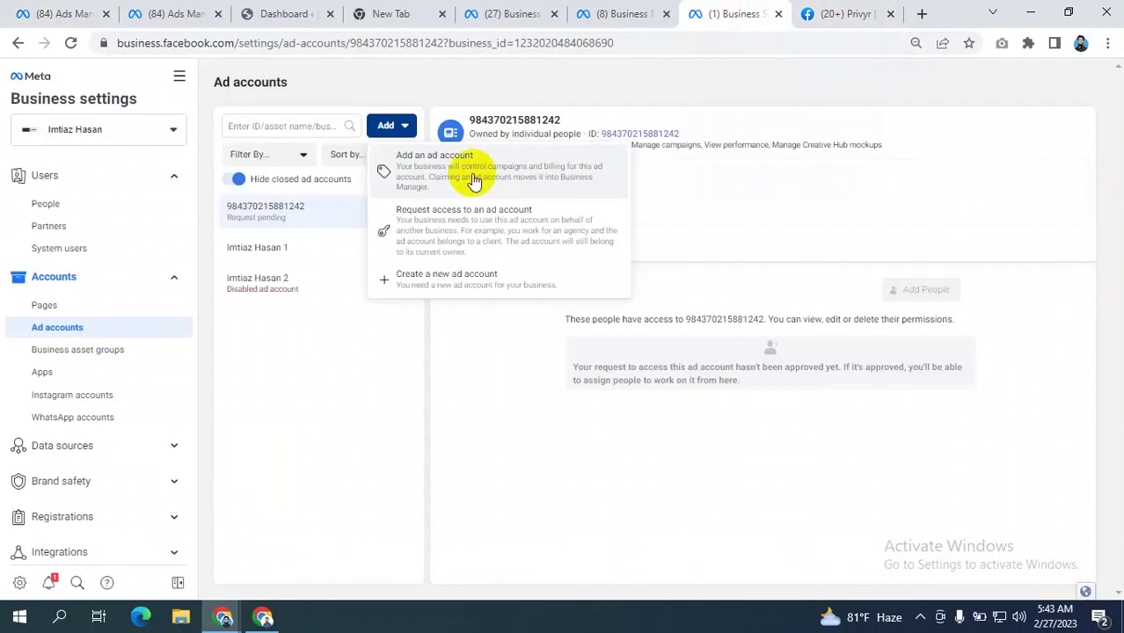
{"action": "left_click", "coordinate": [646, 85]}
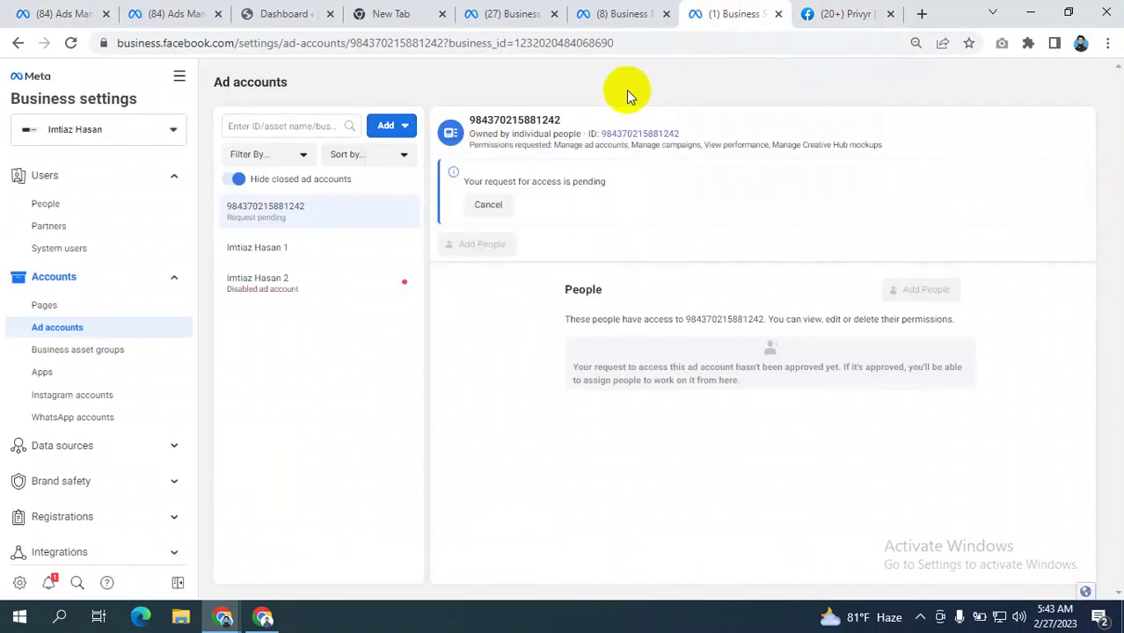
{"action": "scroll", "coordinate": [78, 361], "scroll_direction": "down", "scroll_amount": 2}
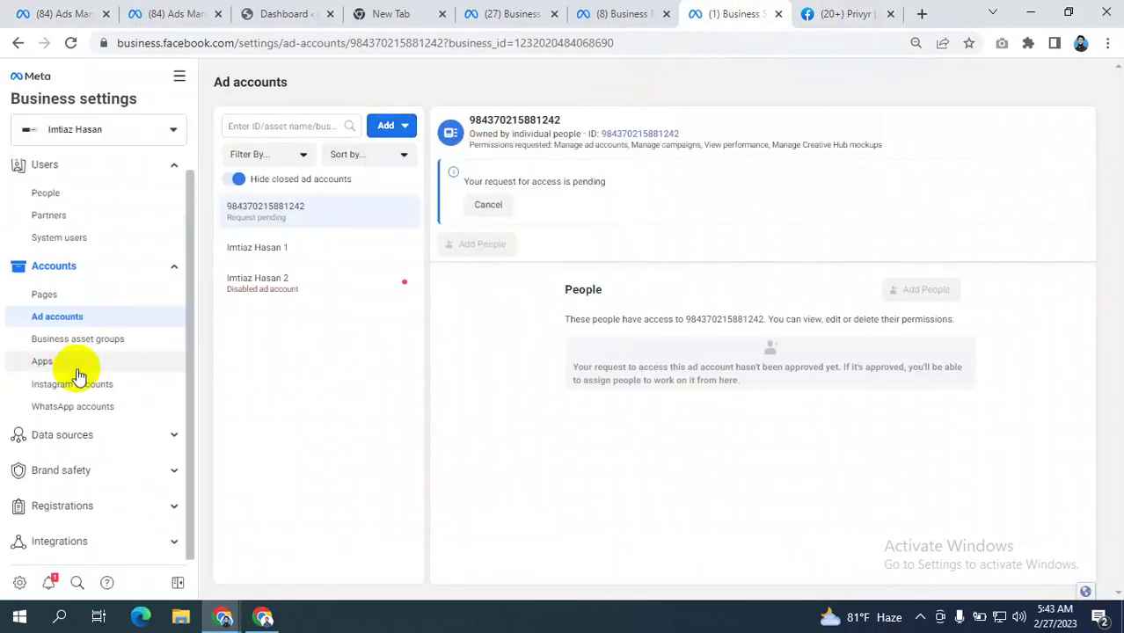
{"action": "scroll", "coordinate": [105, 203], "scroll_direction": "up", "scroll_amount": 2}
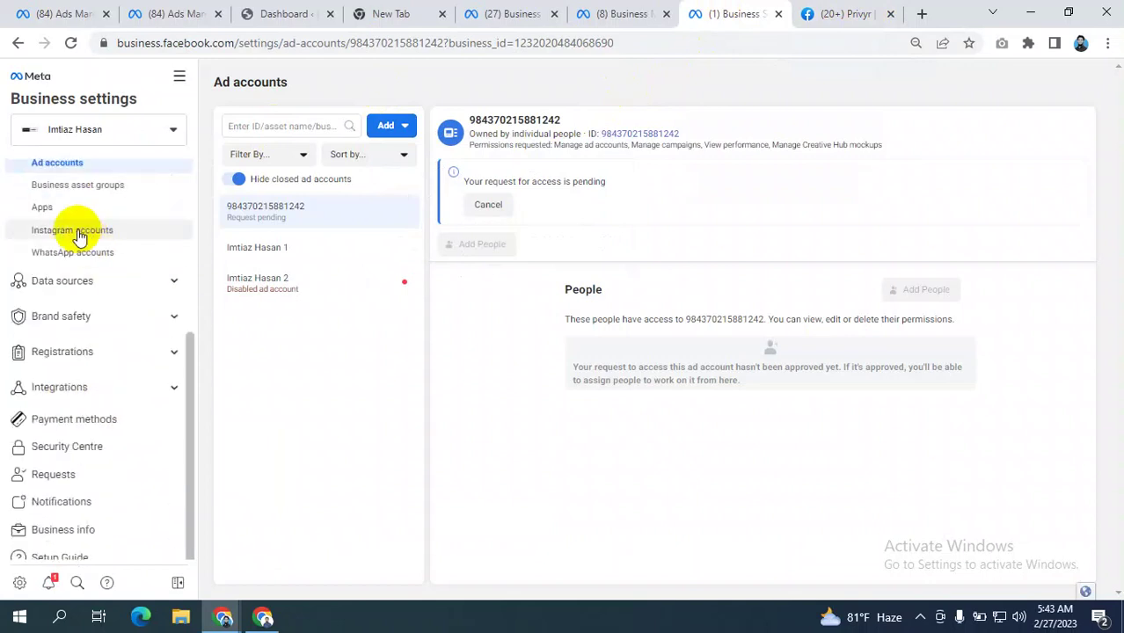
- Try connecting an Instagram account, cancel it, and view the pending Privyr page request in Pages
{"action": "left_click", "coordinate": [74, 231]}
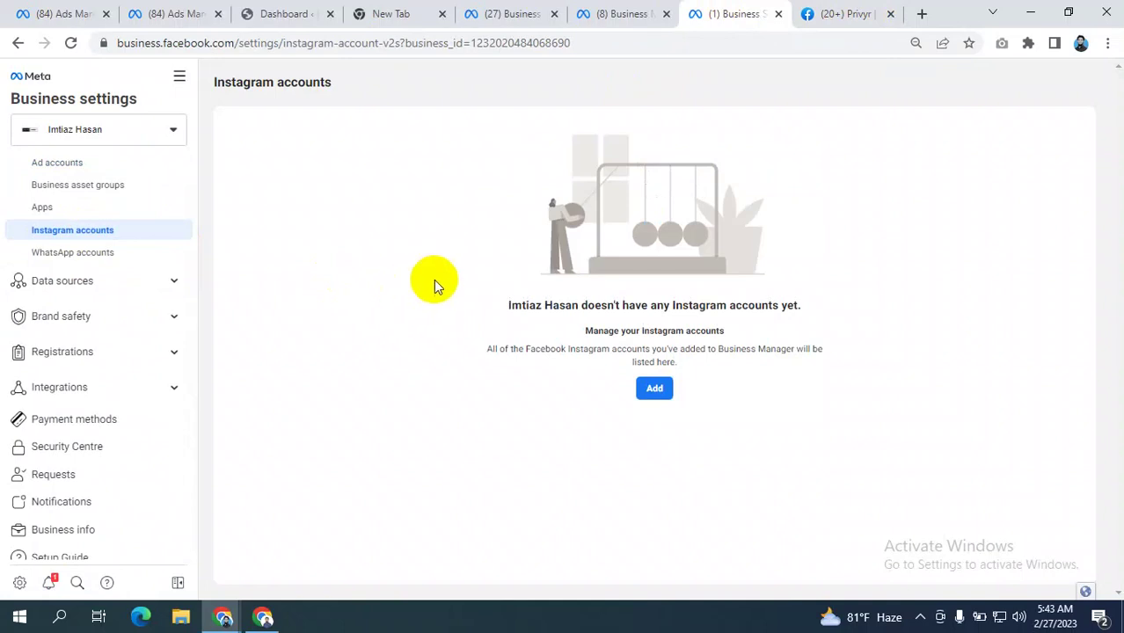
{"action": "scroll", "coordinate": [12, 242], "scroll_direction": "up", "scroll_amount": 2}
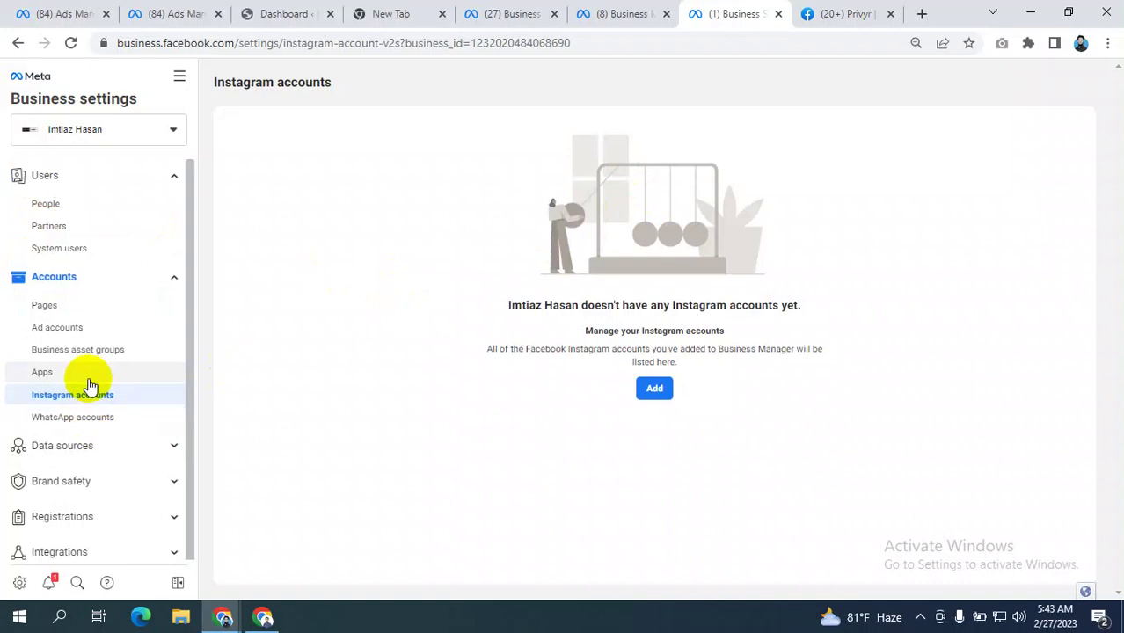
{"action": "left_click", "coordinate": [653, 388]}
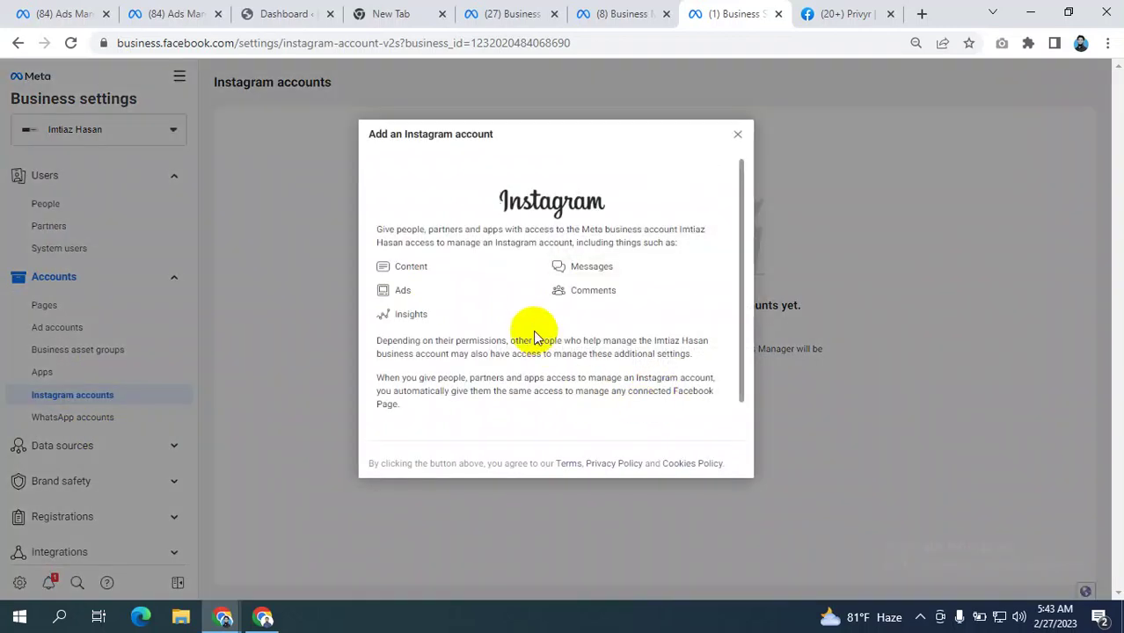
{"action": "scroll", "coordinate": [538, 324], "scroll_direction": "down", "scroll_amount": 1}
{"action": "left_click", "coordinate": [554, 408]}
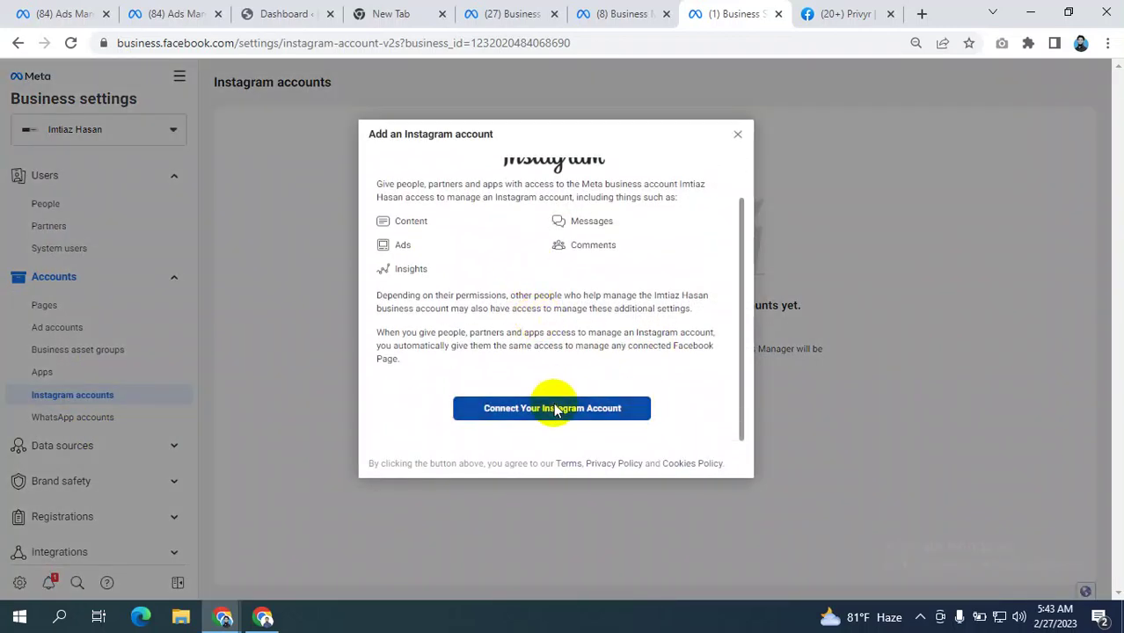
{"action": "left_click", "coordinate": [879, 12]}
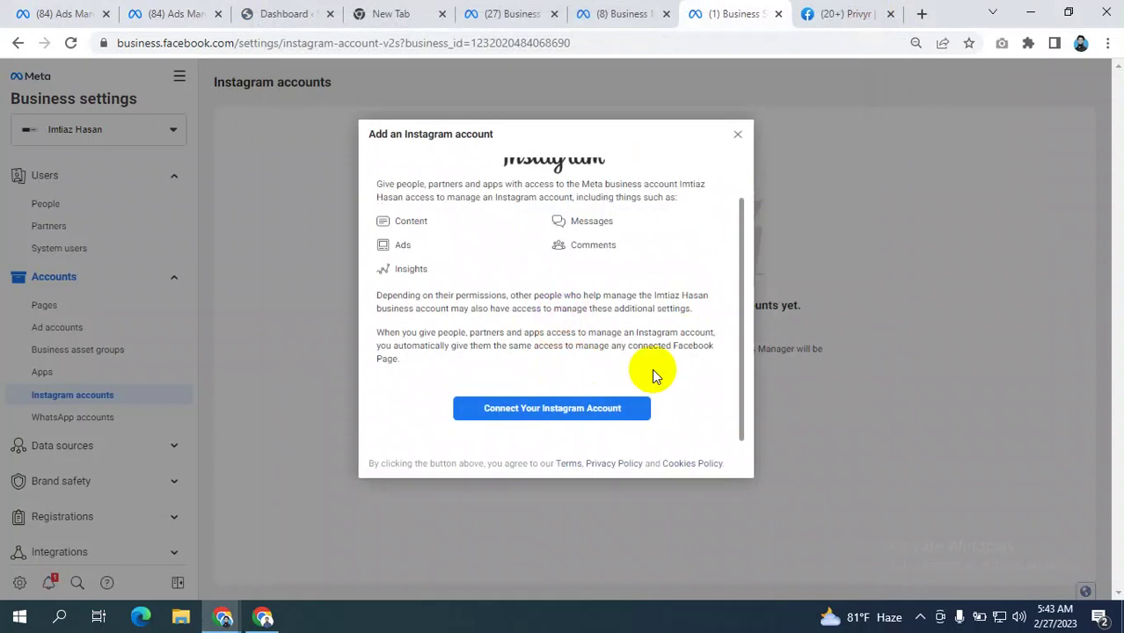
{"action": "left_click", "coordinate": [737, 135]}
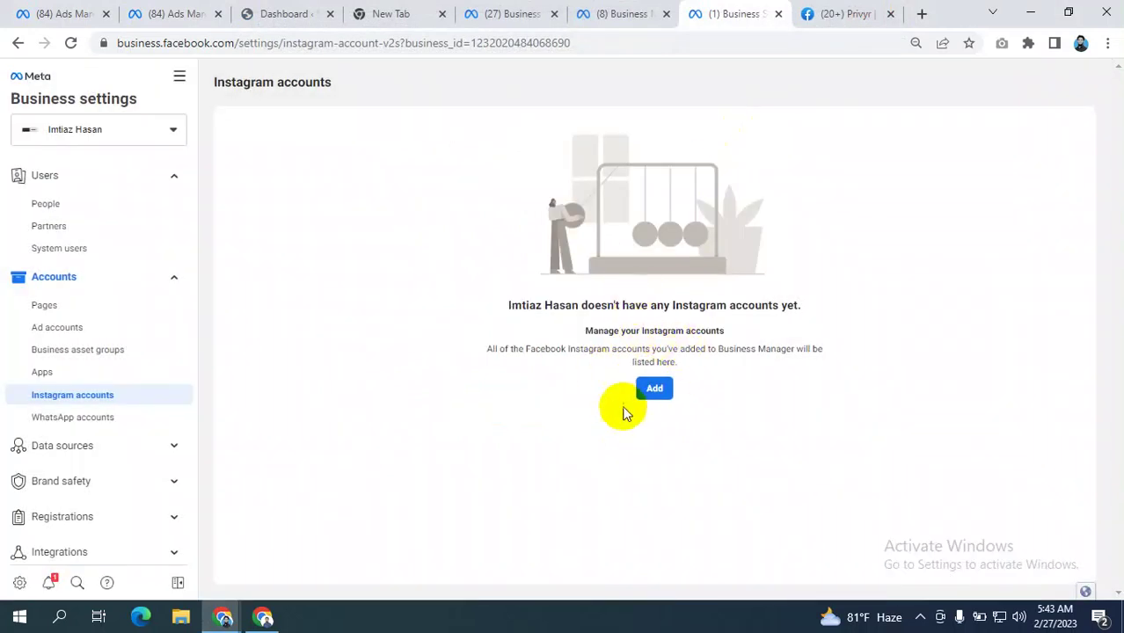
{"action": "left_click", "coordinate": [79, 304]}
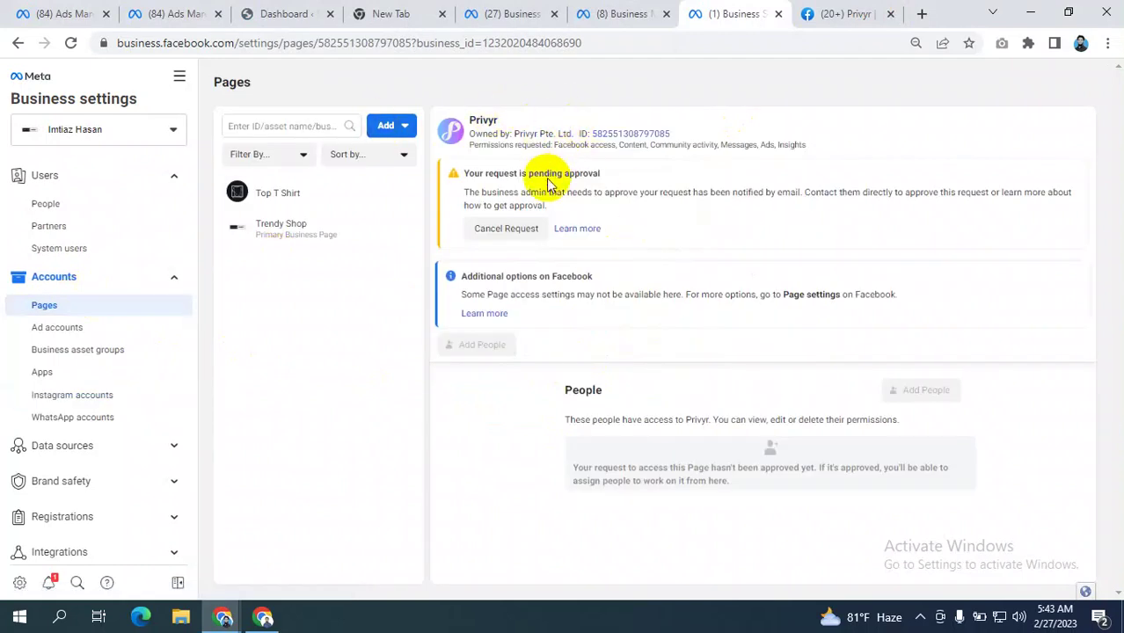
- Look over the Privyr page and business home tabs, then close the ultracoatwaterproofing business home
{"action": "left_click", "coordinate": [60, 308]}
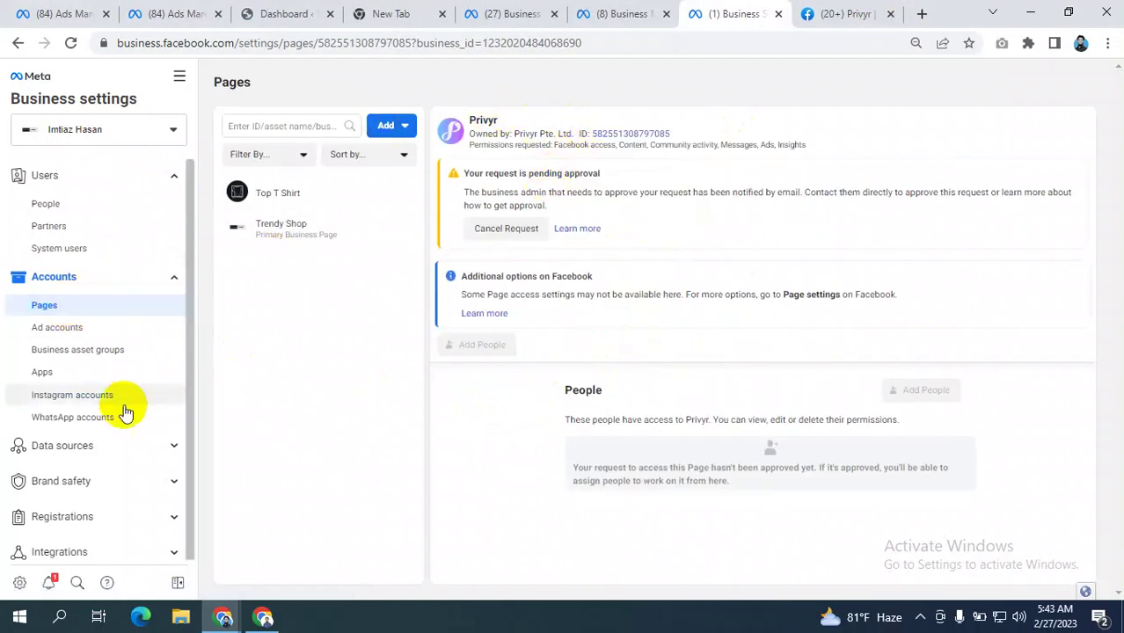
{"action": "left_click", "coordinate": [74, 403]}
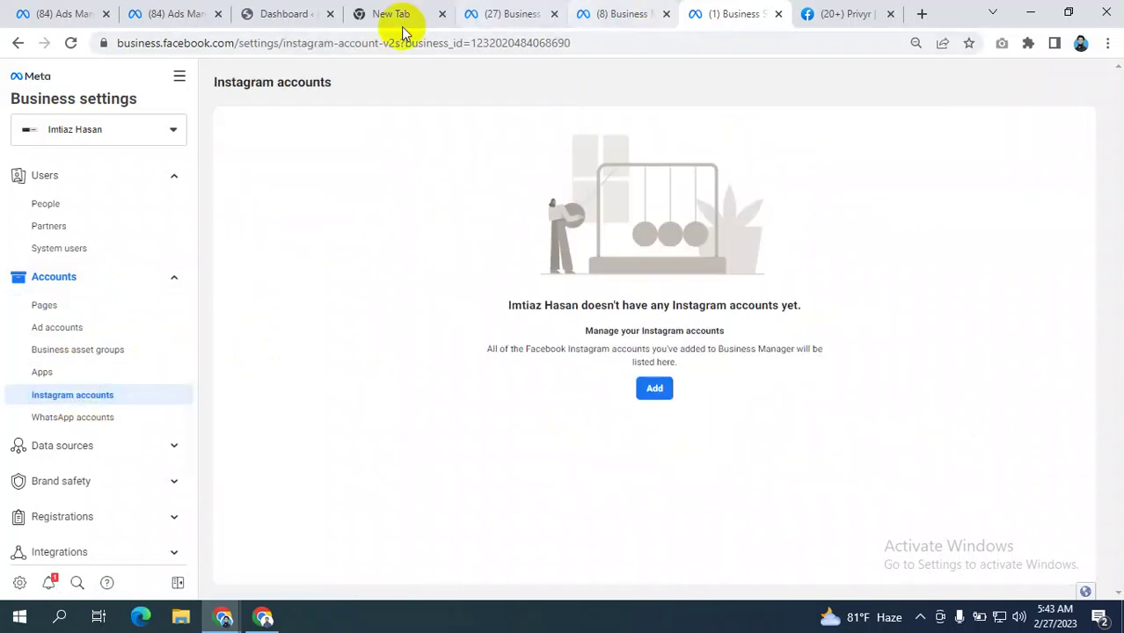
{"action": "left_click", "coordinate": [851, 13]}
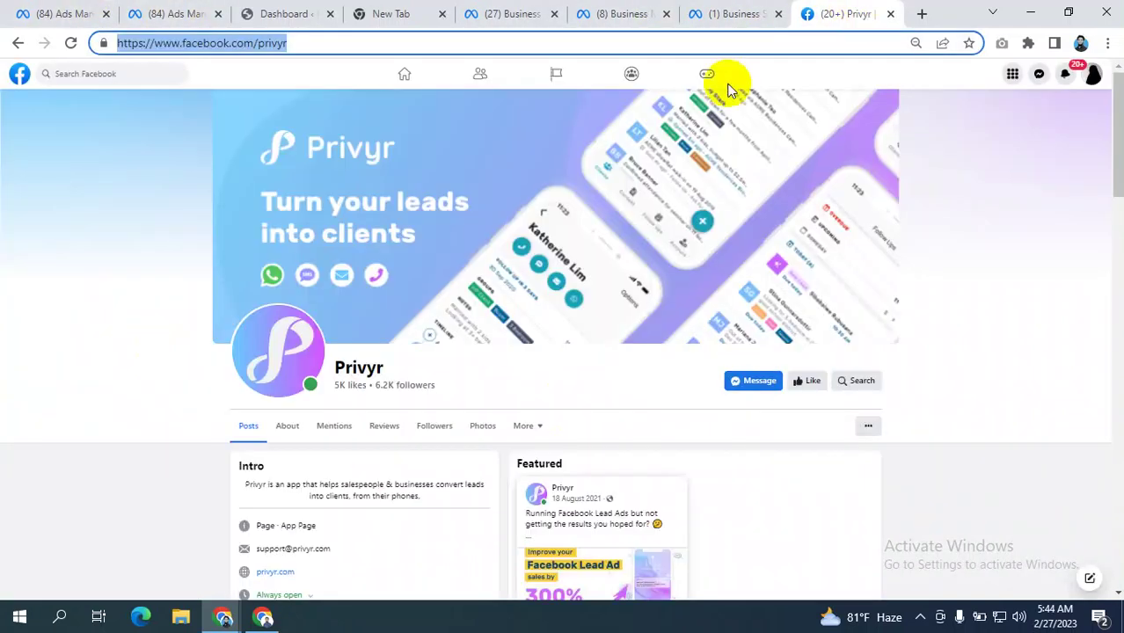
{"action": "left_click", "coordinate": [511, 12]}
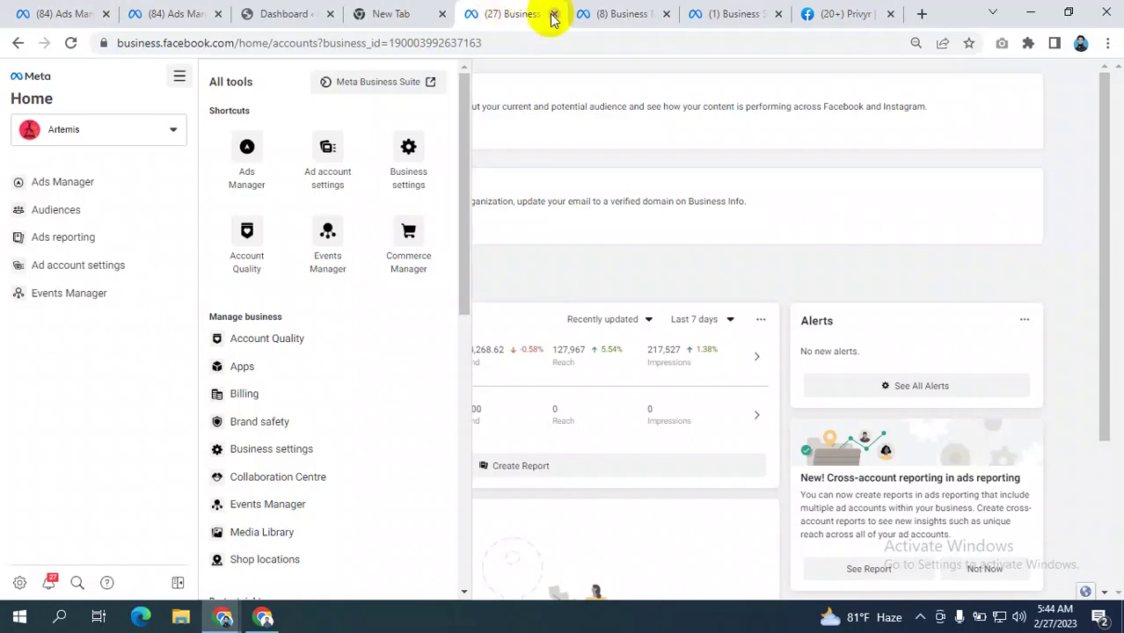
{"action": "left_click", "coordinate": [843, 14]}
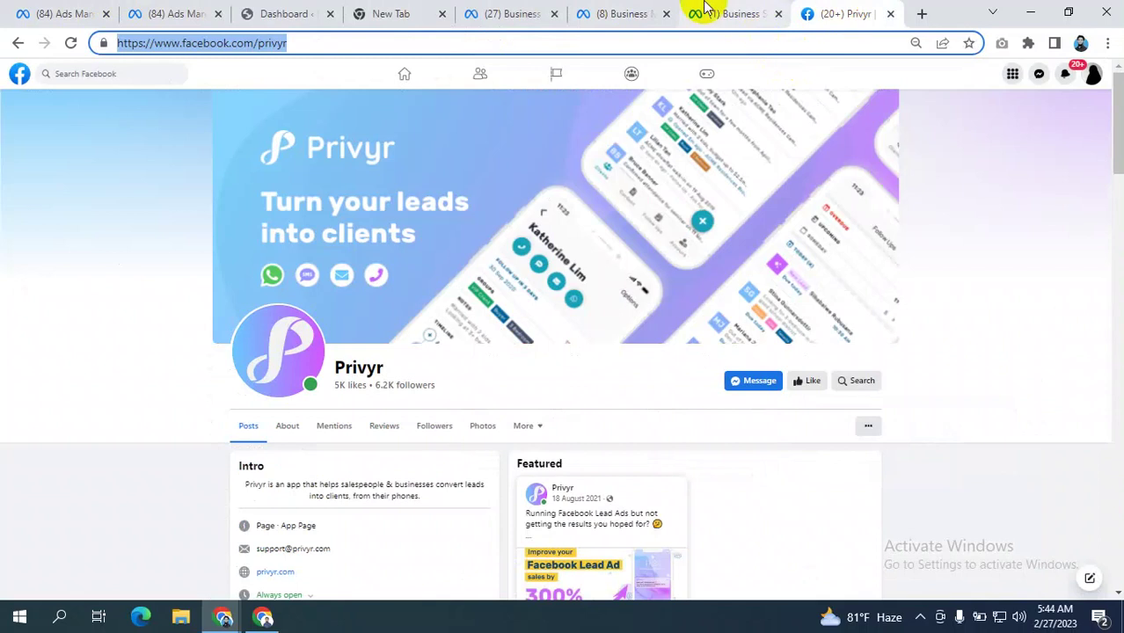
{"action": "left_click", "coordinate": [626, 14]}
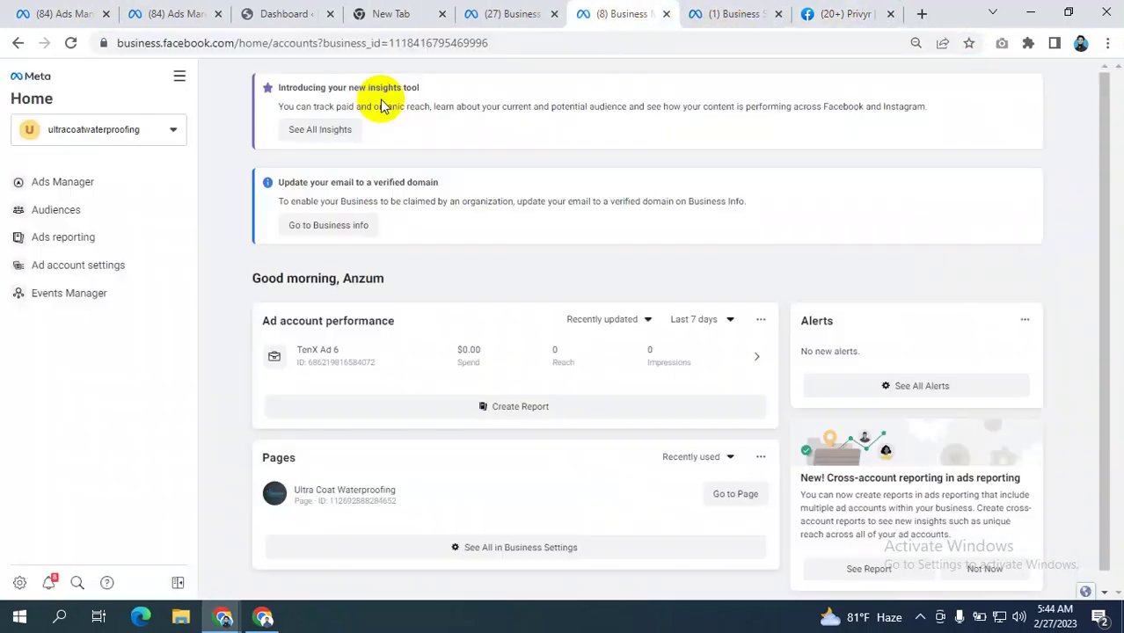
{"action": "left_click", "coordinate": [666, 15]}
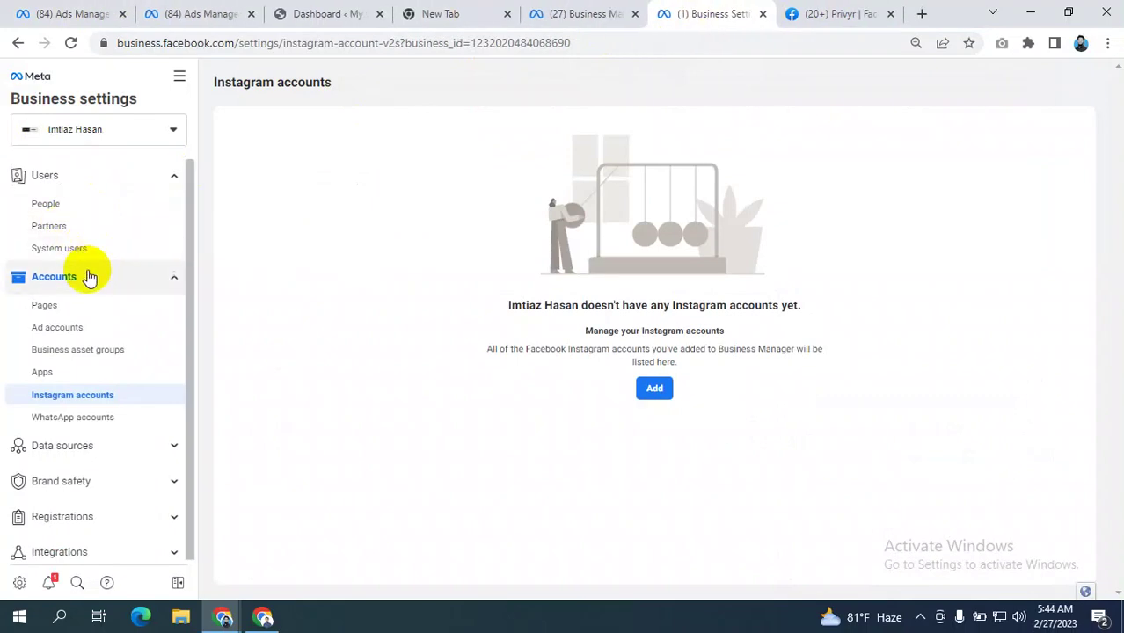
- Return to the empty Instagram accounts settings in Business settings after glancing at Ads Manager
{"action": "scroll", "coordinate": [85, 301], "scroll_direction": "down", "scroll_amount": 2}
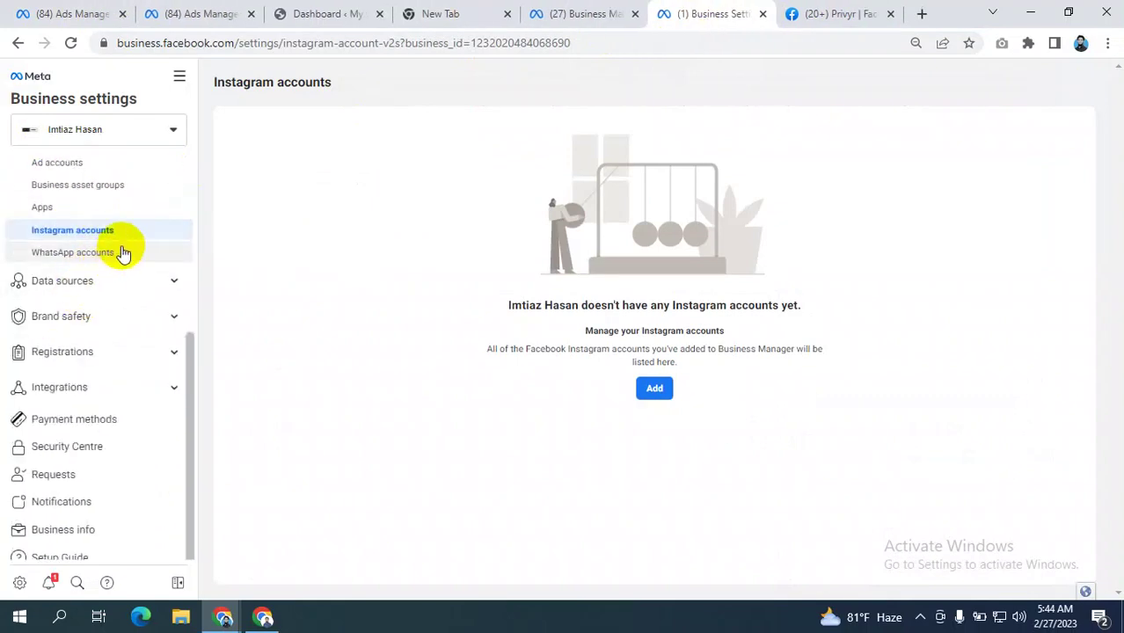
{"action": "scroll", "coordinate": [135, 282], "scroll_direction": "up", "scroll_amount": 2}
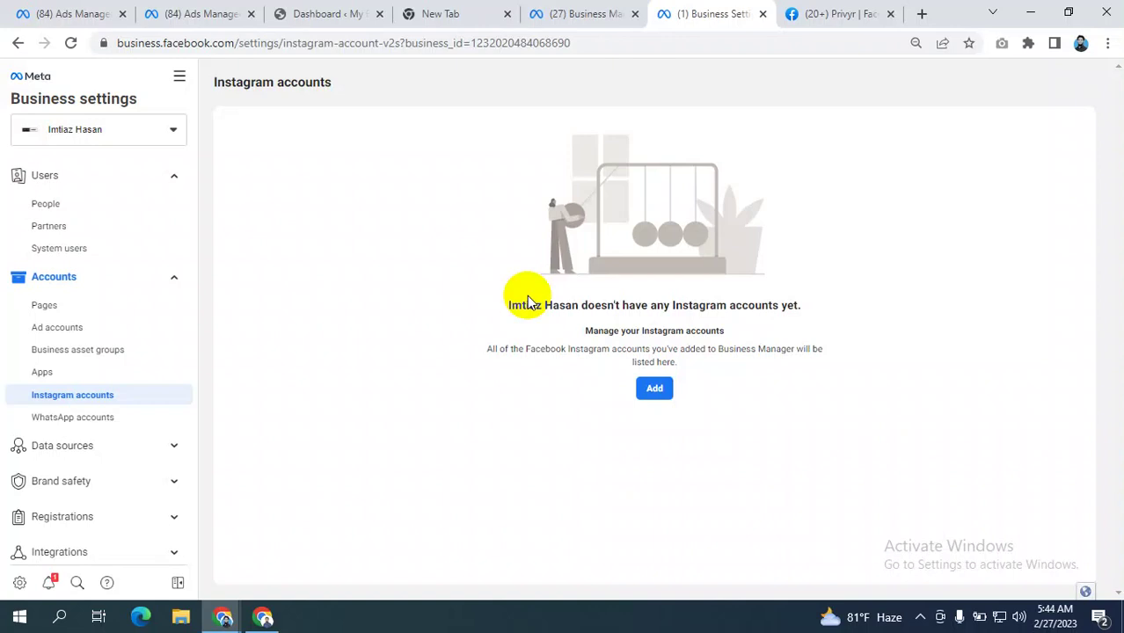
{"action": "left_click", "coordinate": [48, 308]}
{"action": "left_click", "coordinate": [69, 401]}
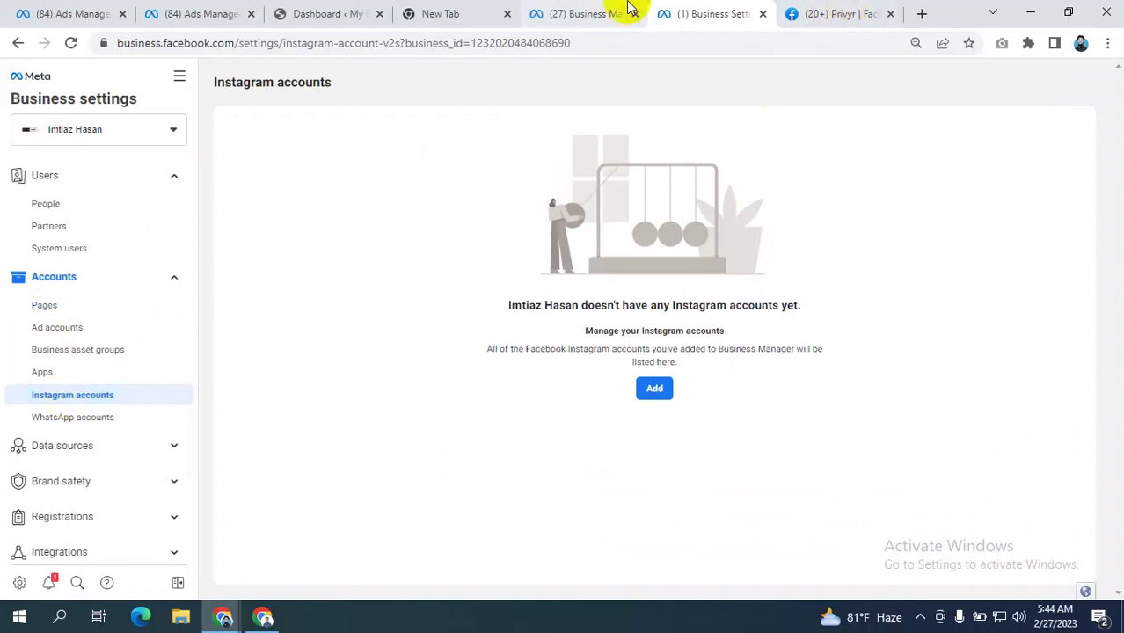
{"action": "left_click", "coordinate": [39, 13]}
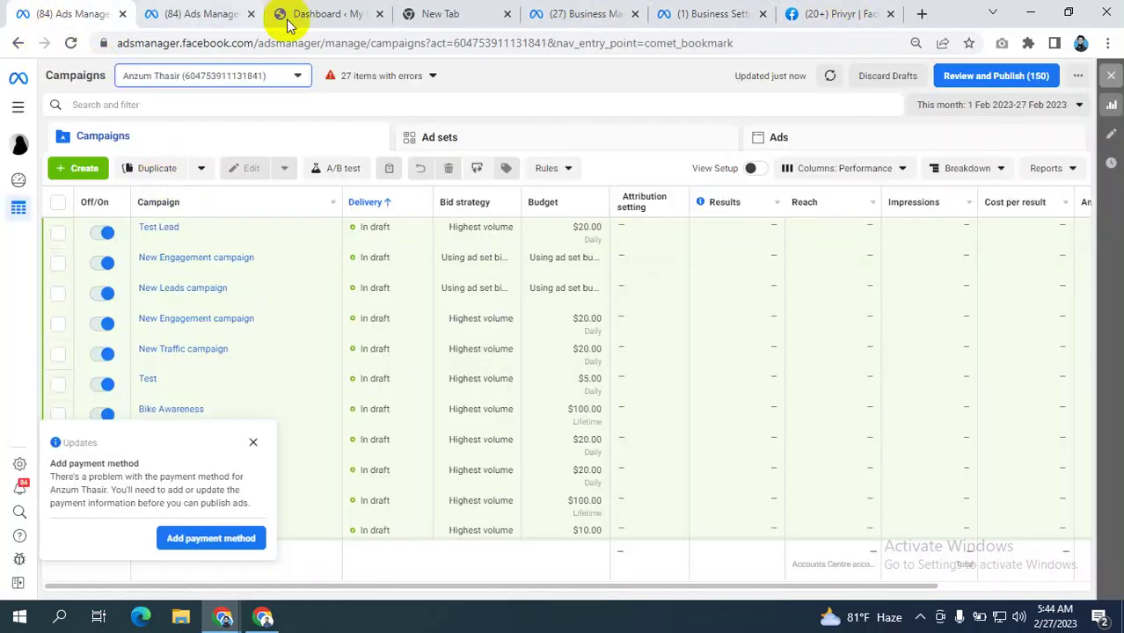
{"action": "left_click", "coordinate": [711, 13]}
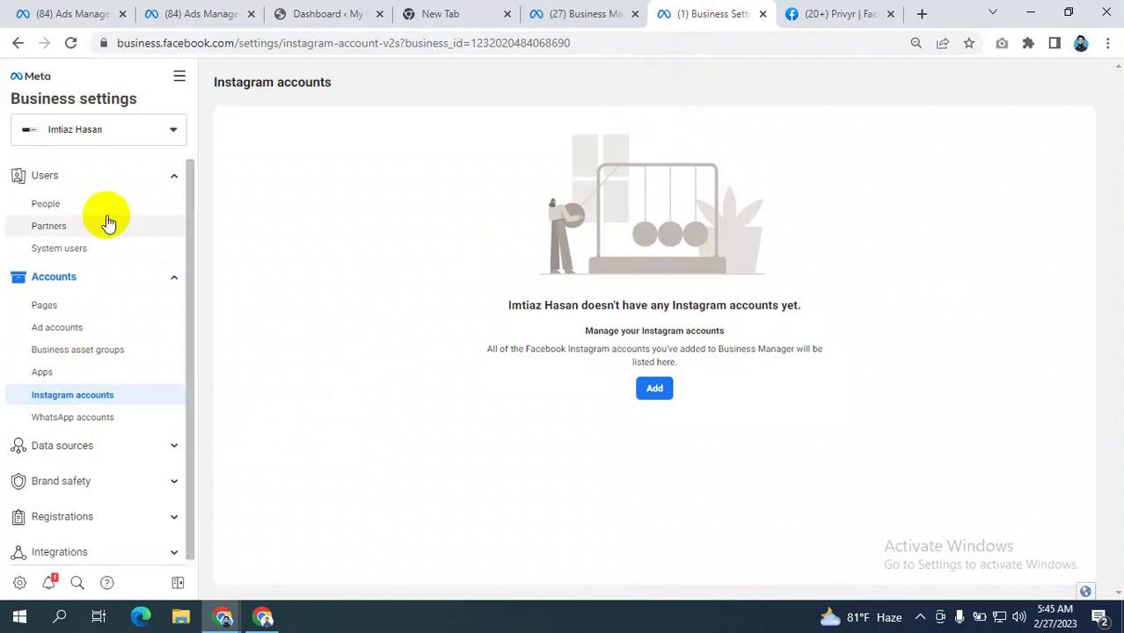
- Review the pending Privyr page request and pending ad account request
{"action": "left_click", "coordinate": [76, 202]}
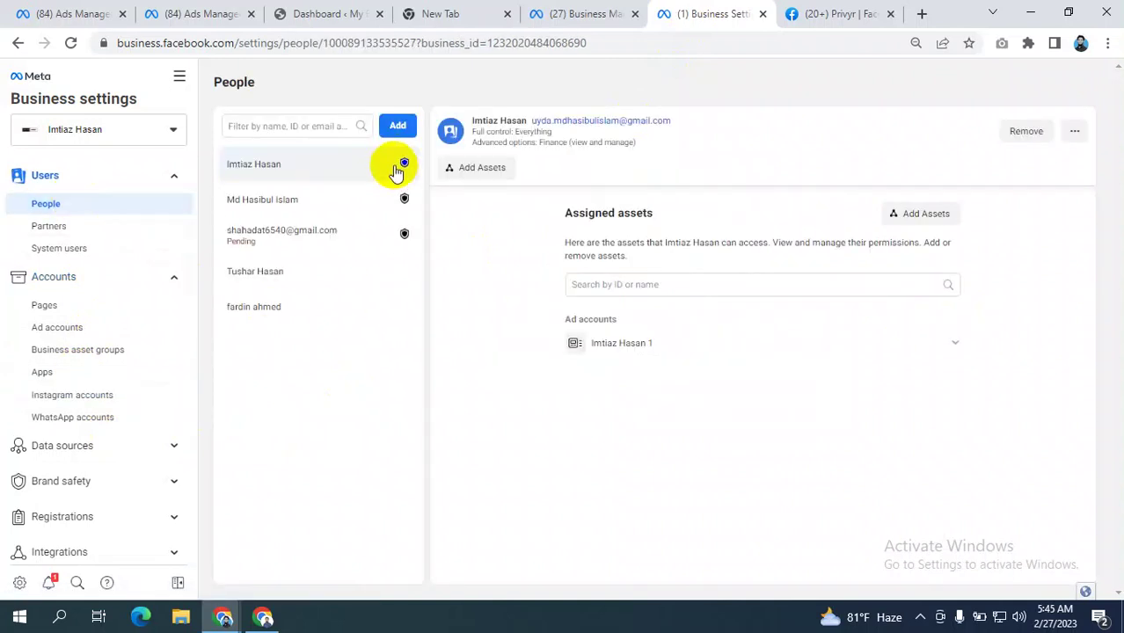
{"action": "left_click", "coordinate": [61, 308]}
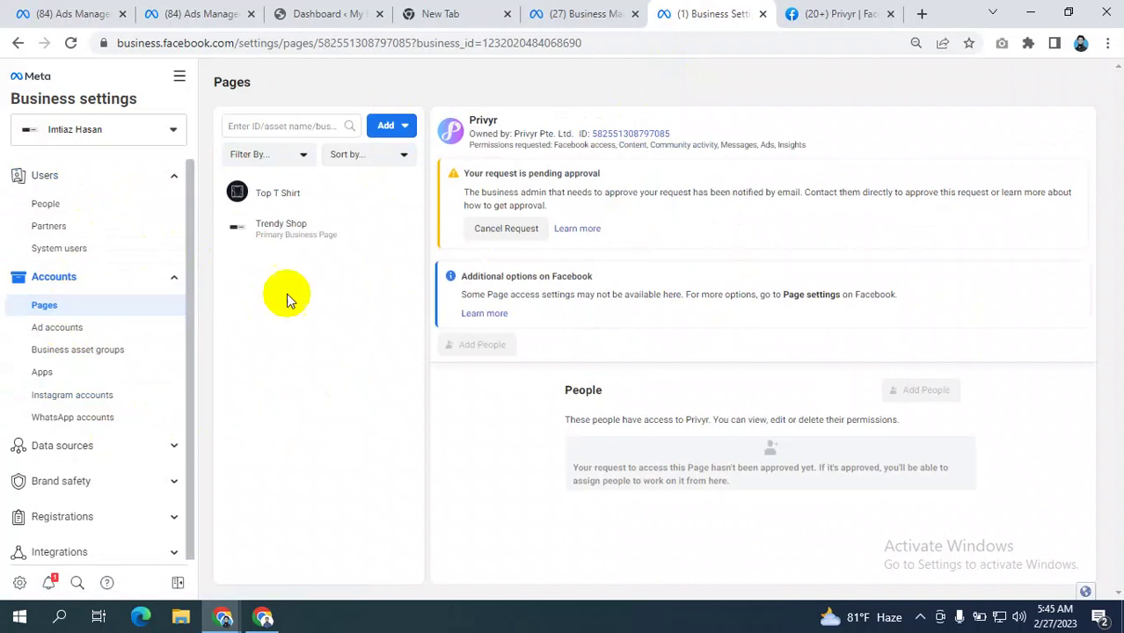
{"action": "left_click", "coordinate": [59, 330]}
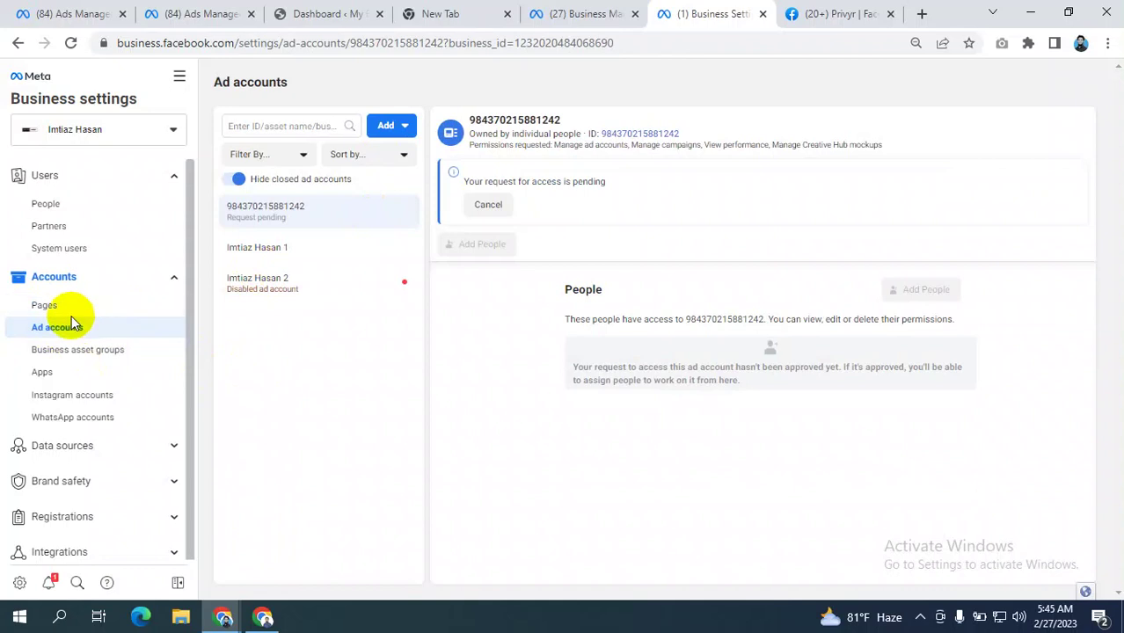
{"action": "left_click", "coordinate": [45, 307]}
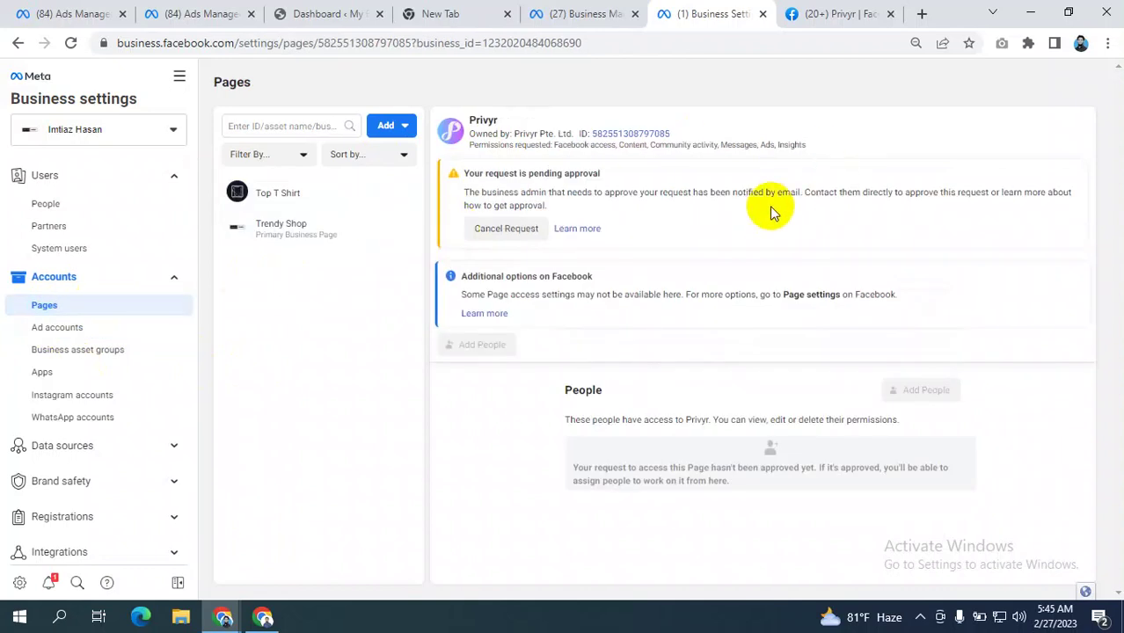
{"action": "left_click", "coordinate": [46, 327]}
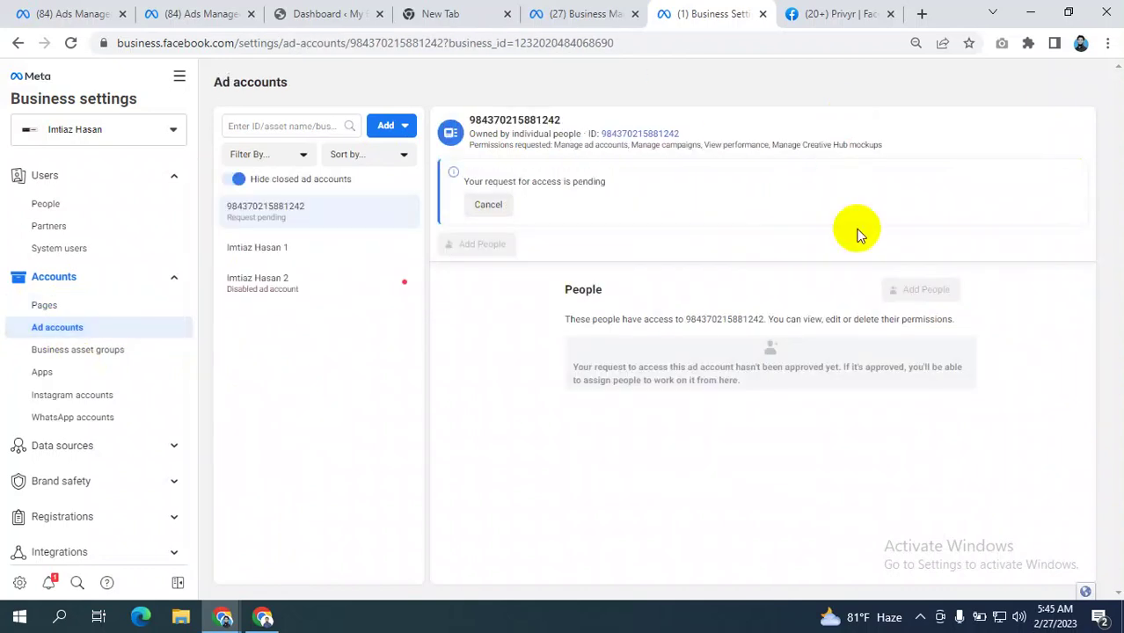
- Go to People and start inviting a new person to the business
{"action": "left_click", "coordinate": [84, 396]}
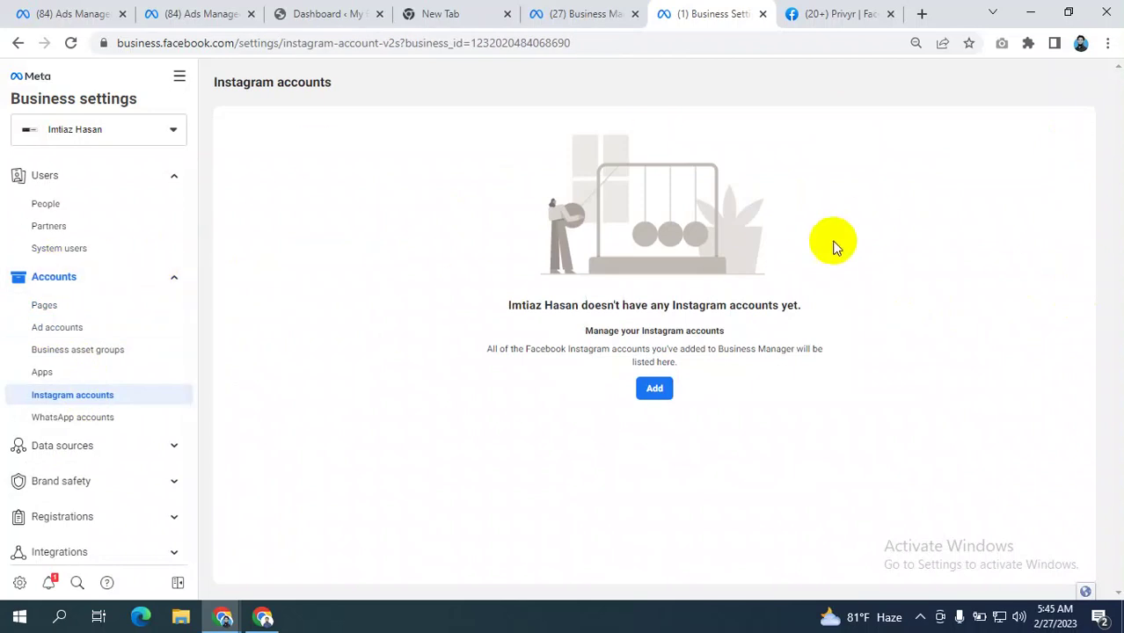
{"action": "left_click", "coordinate": [55, 205]}
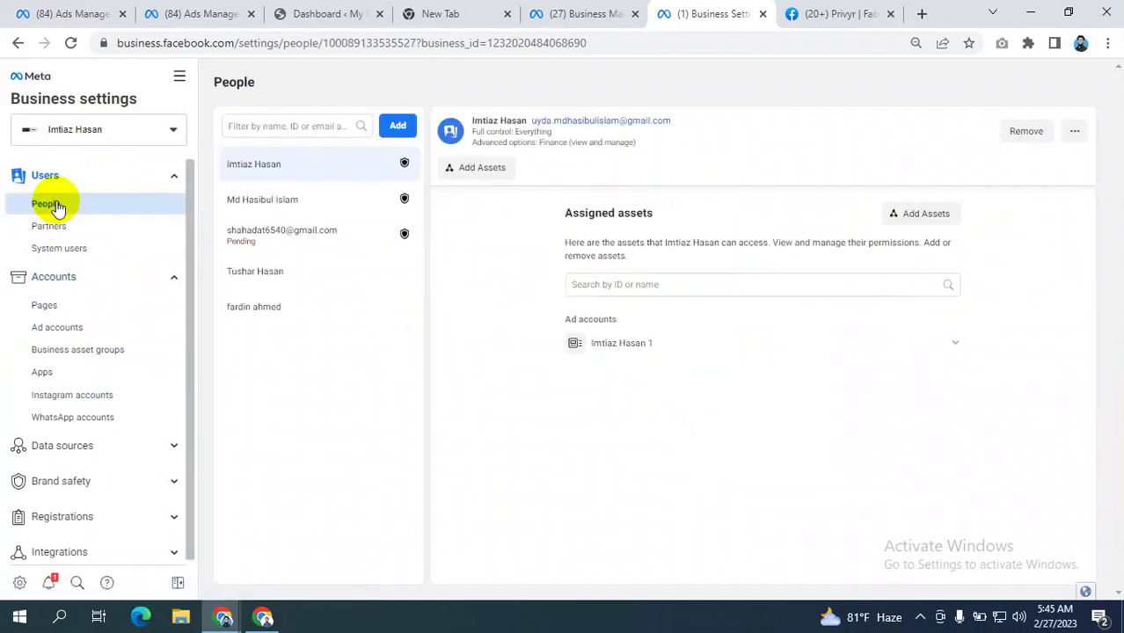
{"action": "left_click", "coordinate": [398, 125]}
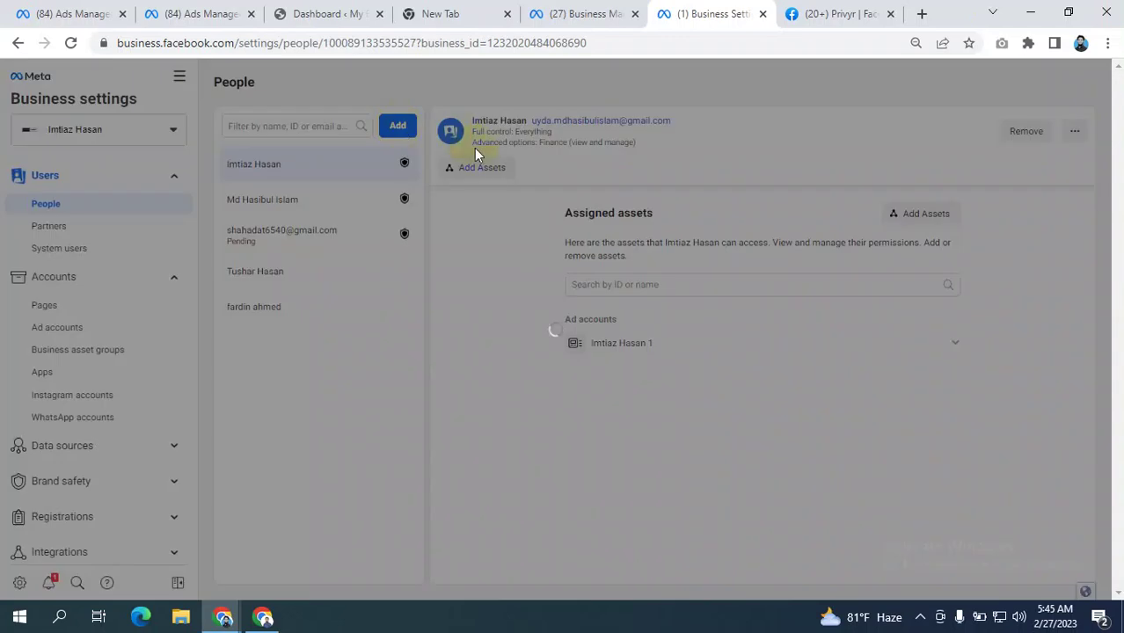
- Enter the invitee's email address and continue to the access options
{"action": "left_click", "coordinate": [469, 274]}
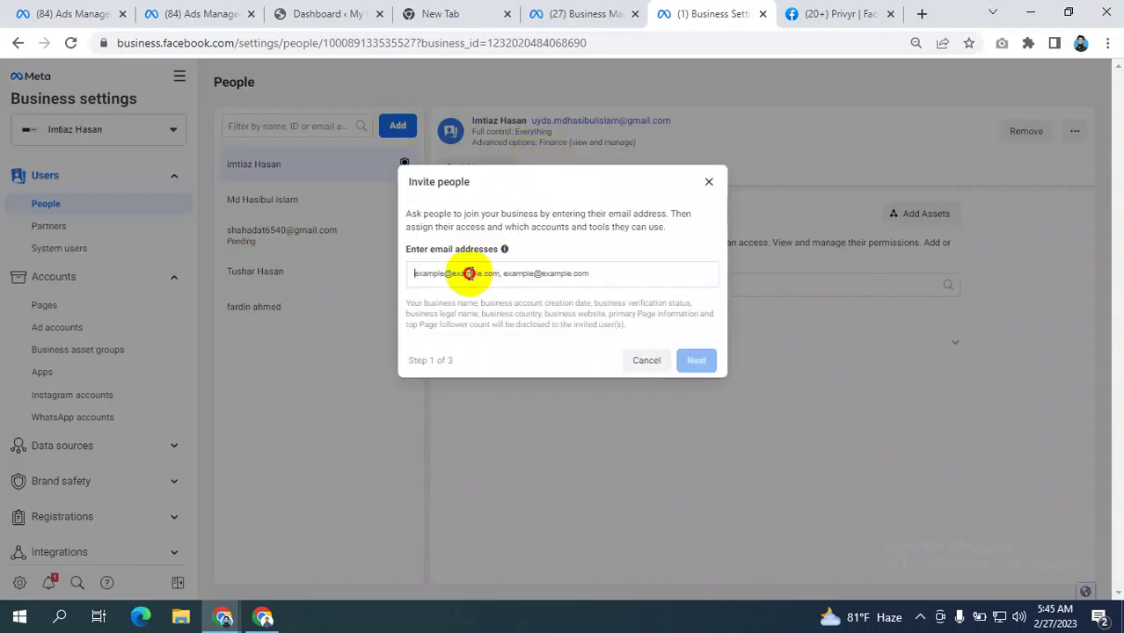
{"action": "type", "text": "so"}
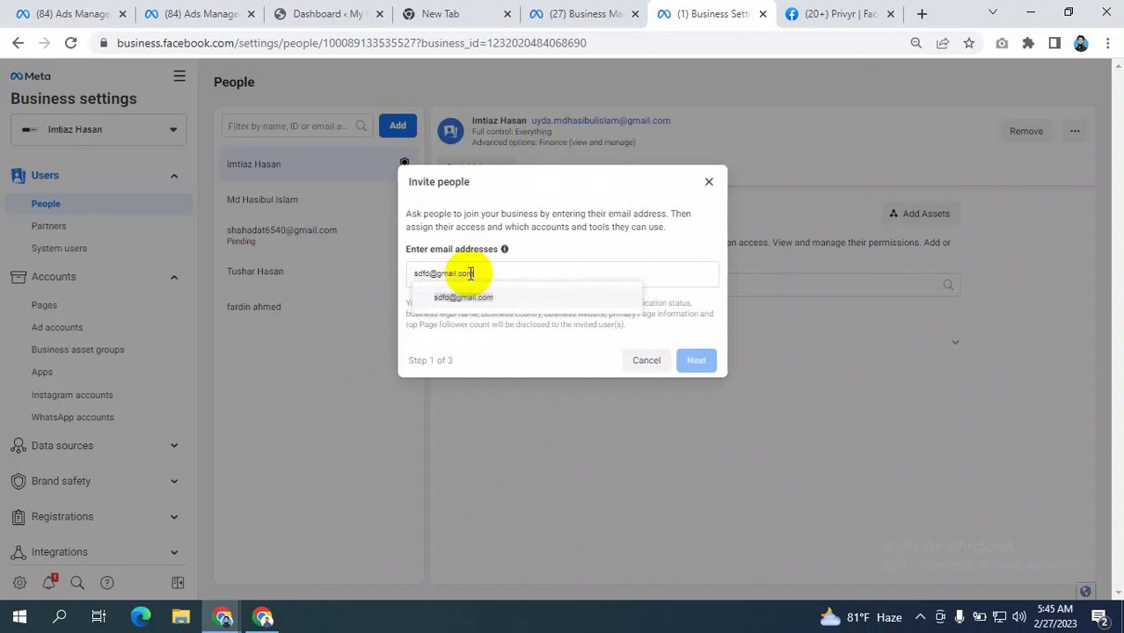
{"action": "left_click", "coordinate": [466, 295]}
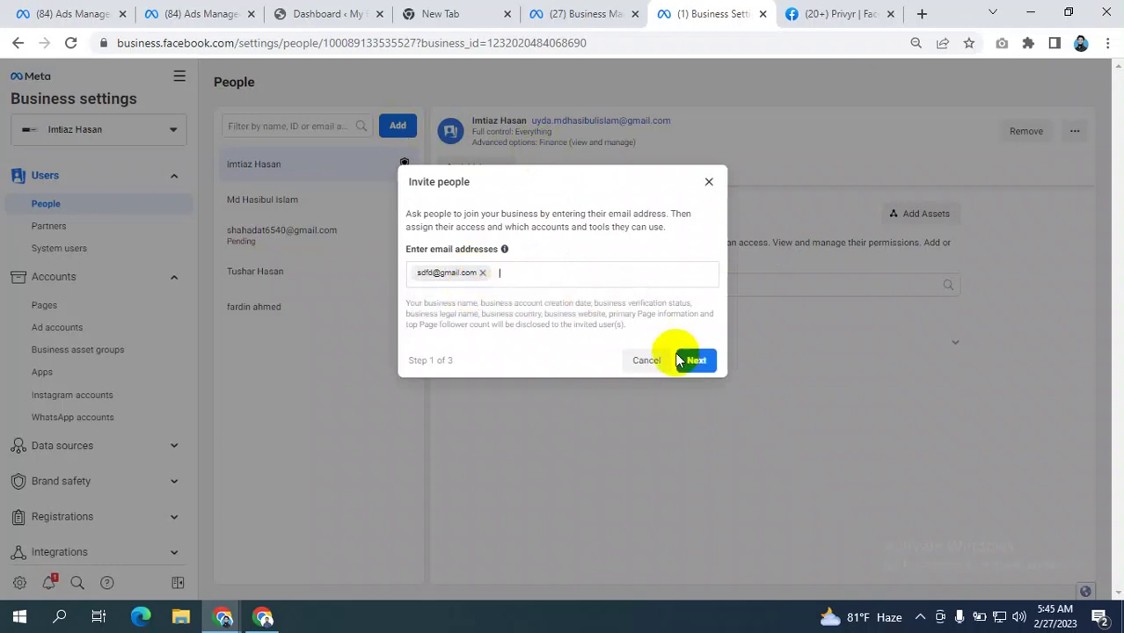
{"action": "left_click", "coordinate": [695, 361]}
{"action": "scroll", "coordinate": [630, 320], "scroll_direction": "down", "scroll_amount": 2}
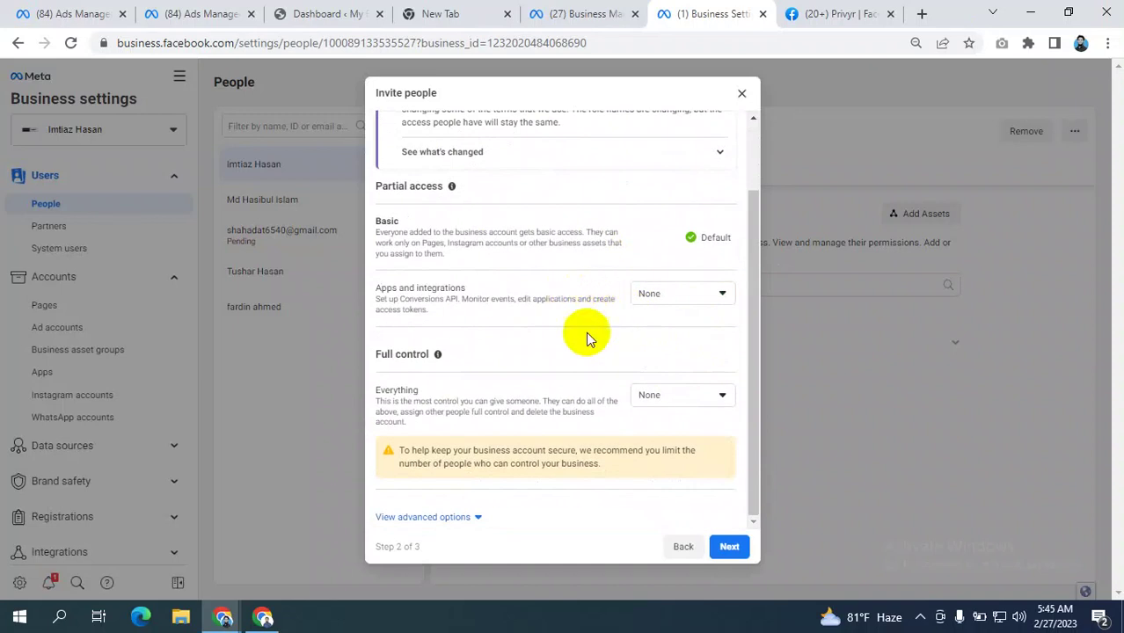
- Keep Everything (Full control) at None after briefly choosing Manage, and continue to Assign access
{"action": "left_click", "coordinate": [673, 392]}
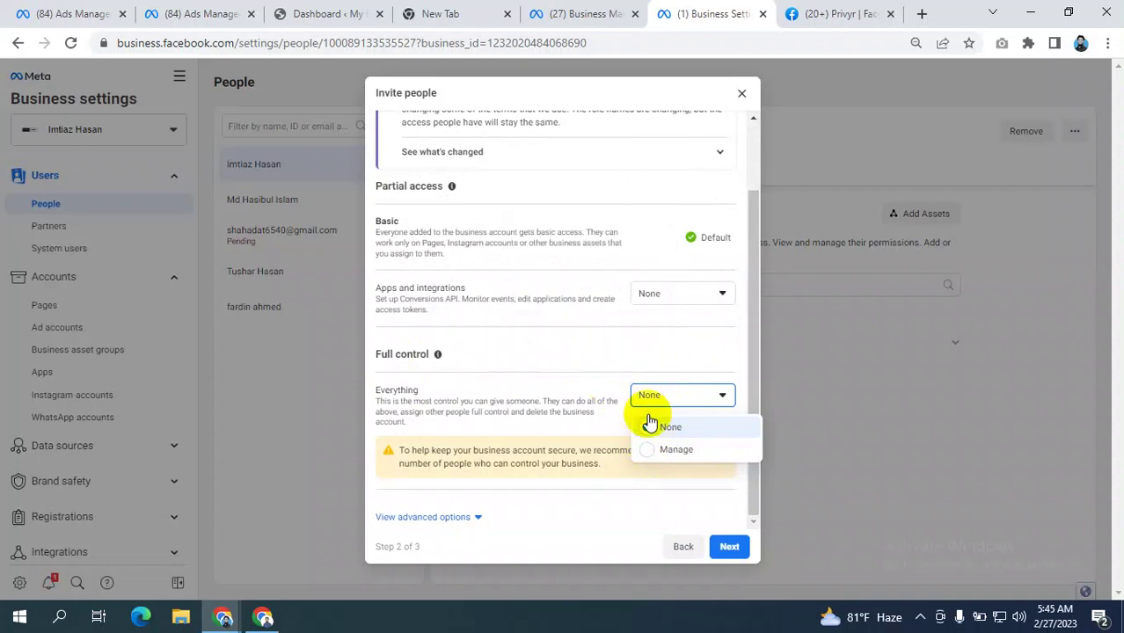
{"action": "left_click", "coordinate": [630, 359]}
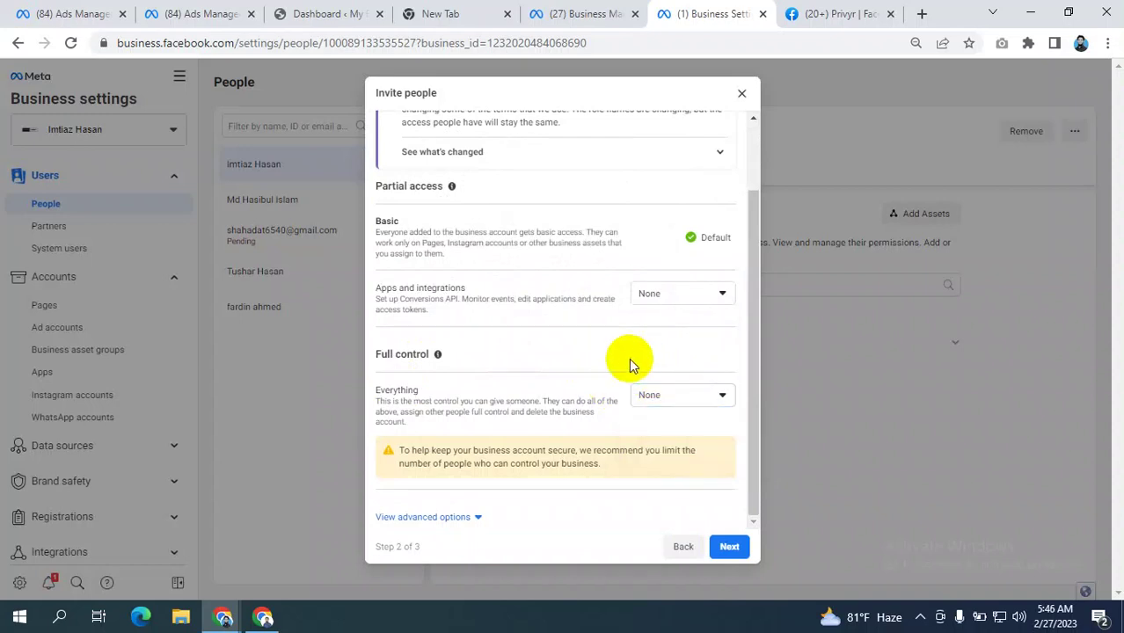
{"action": "left_click", "coordinate": [655, 396]}
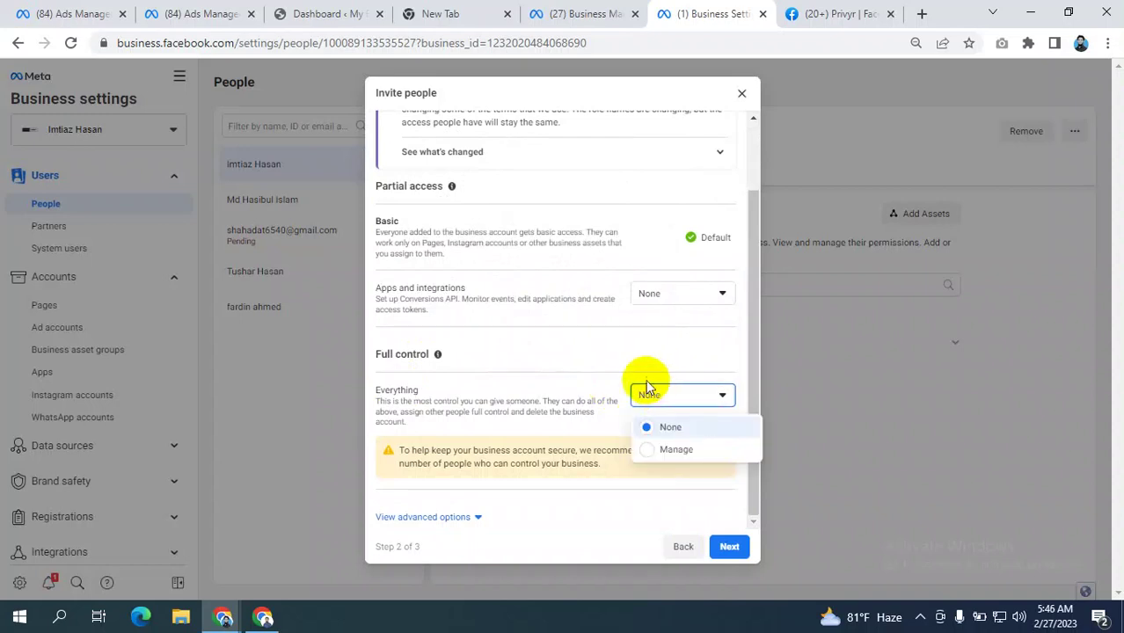
{"action": "left_click", "coordinate": [633, 356]}
{"action": "left_click", "coordinate": [653, 395]}
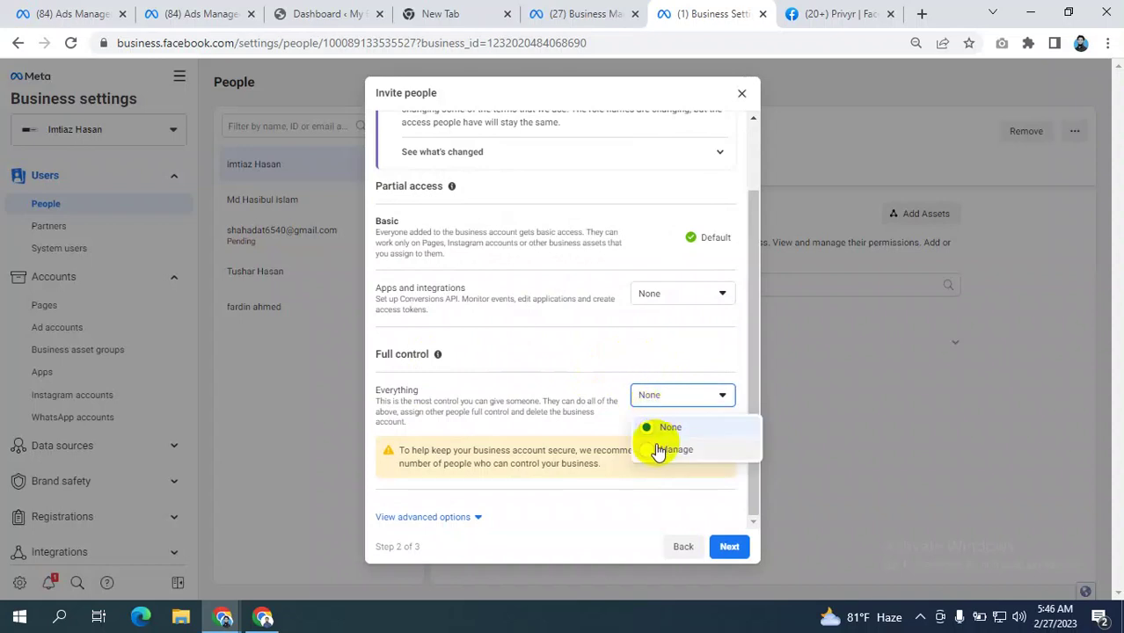
{"action": "left_click", "coordinate": [657, 452]}
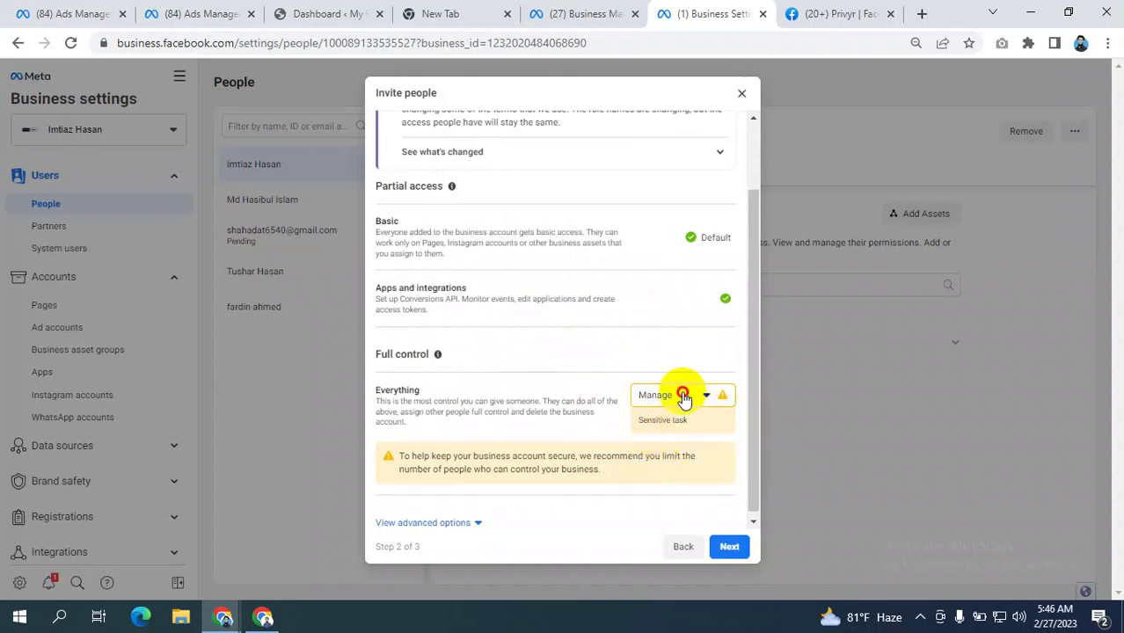
{"action": "left_click", "coordinate": [683, 395]}
{"action": "left_click", "coordinate": [651, 422]}
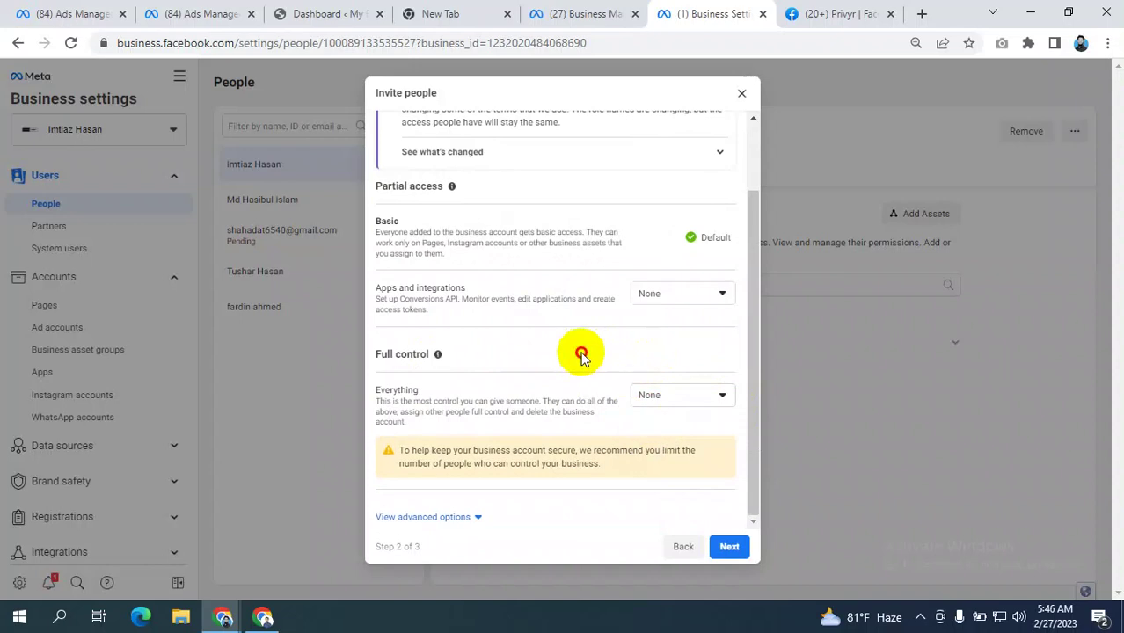
{"action": "scroll", "coordinate": [584, 354], "scroll_direction": "up", "scroll_amount": 3}
{"action": "scroll", "coordinate": [588, 352], "scroll_direction": "down", "scroll_amount": 3}
{"action": "left_click", "coordinate": [729, 547]}
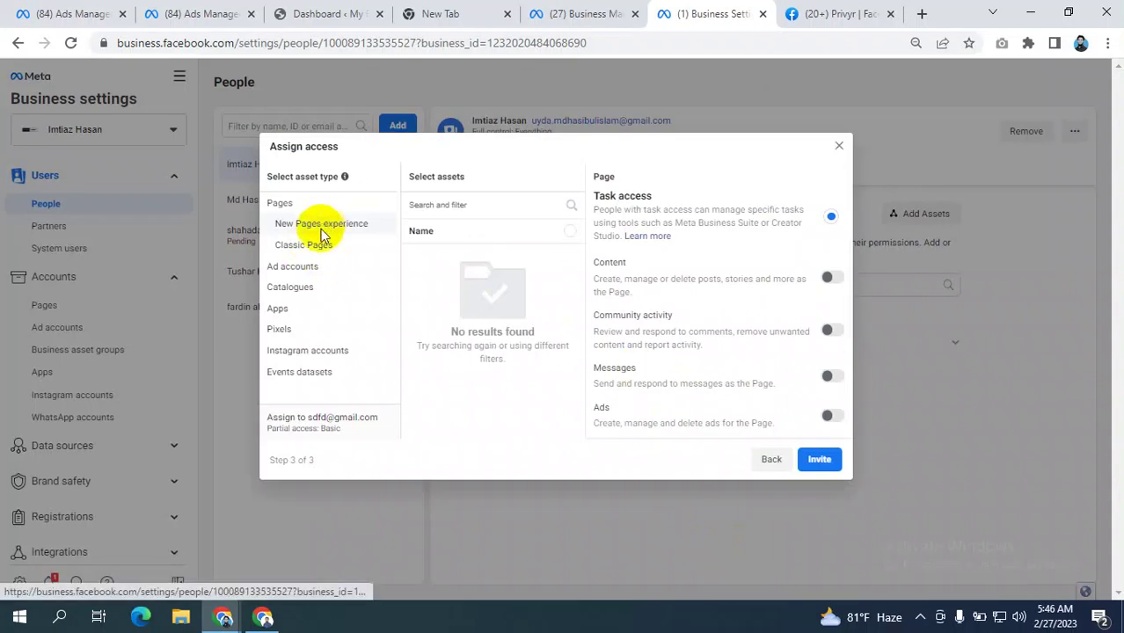
- Under Classic Pages, select the Top T Shirt and Trendy Shop pages
{"action": "left_click", "coordinate": [336, 225]}
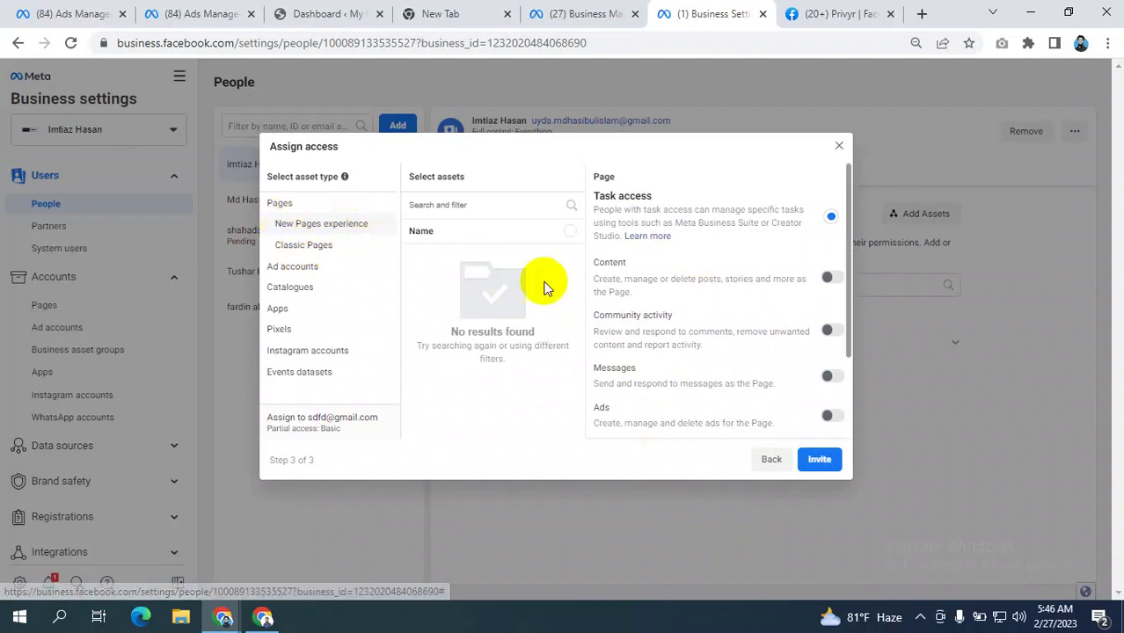
{"action": "left_click", "coordinate": [295, 248]}
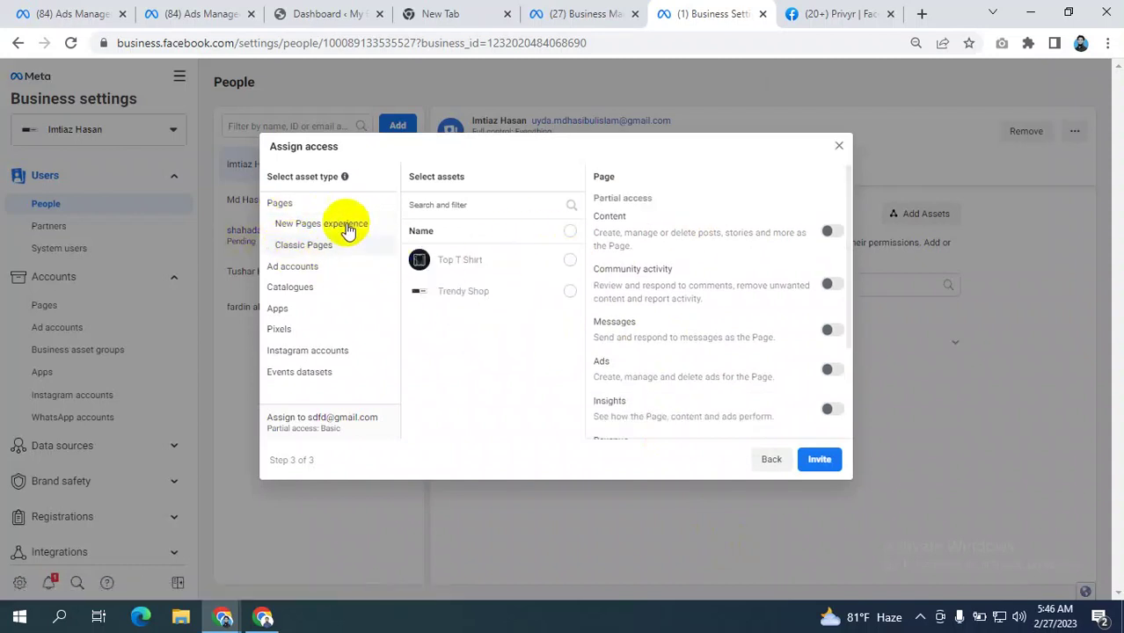
{"action": "left_click", "coordinate": [347, 226]}
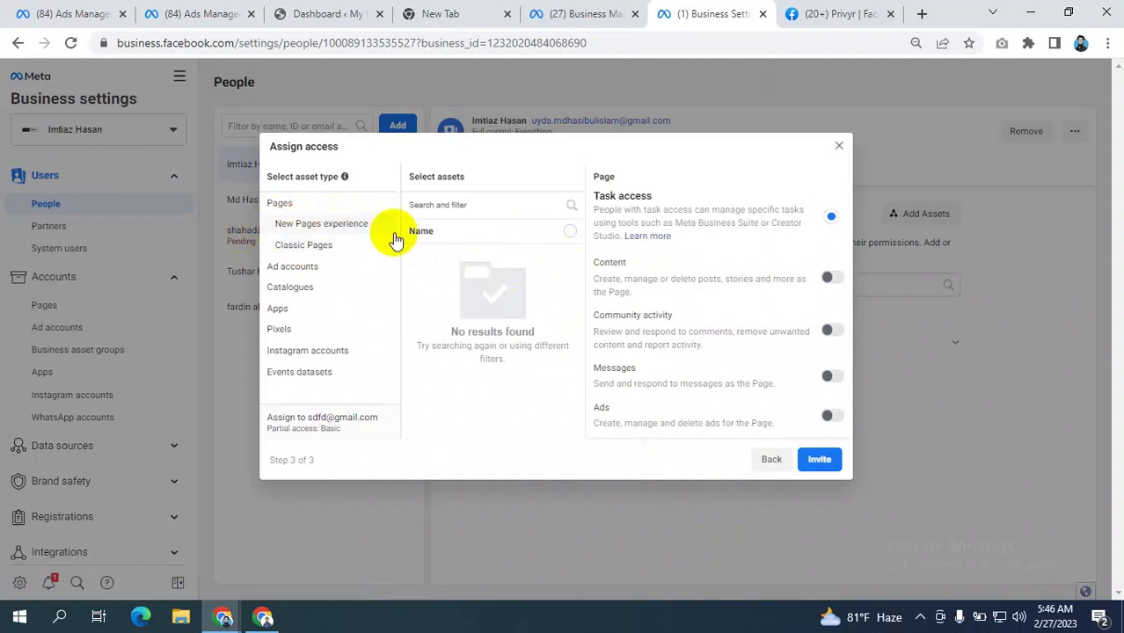
{"action": "left_click", "coordinate": [315, 246]}
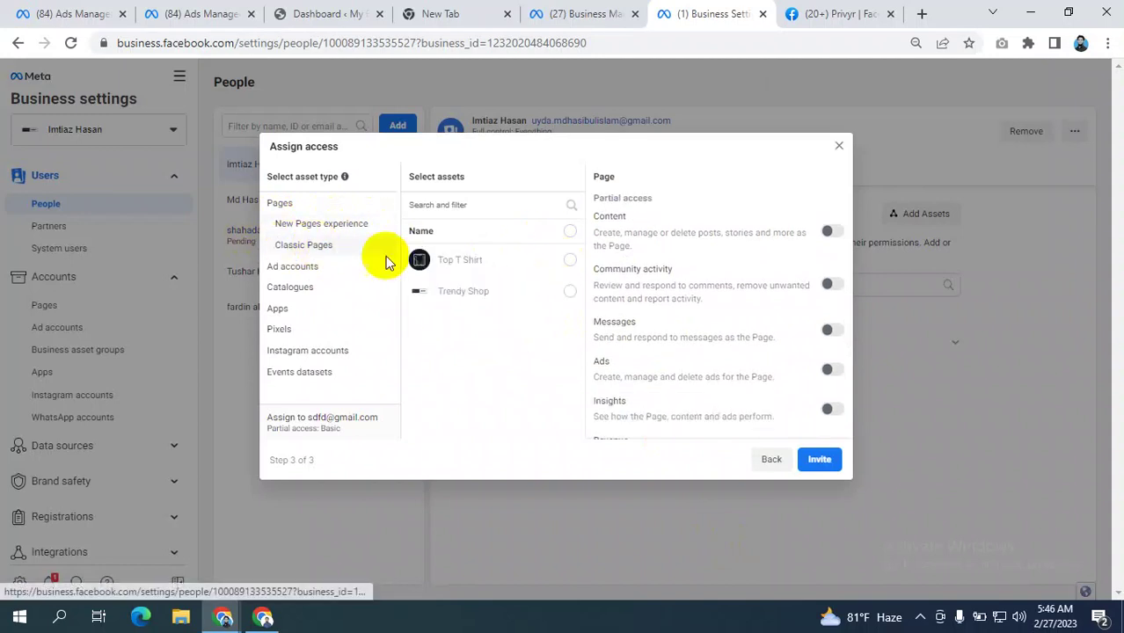
{"action": "left_click", "coordinate": [569, 262]}
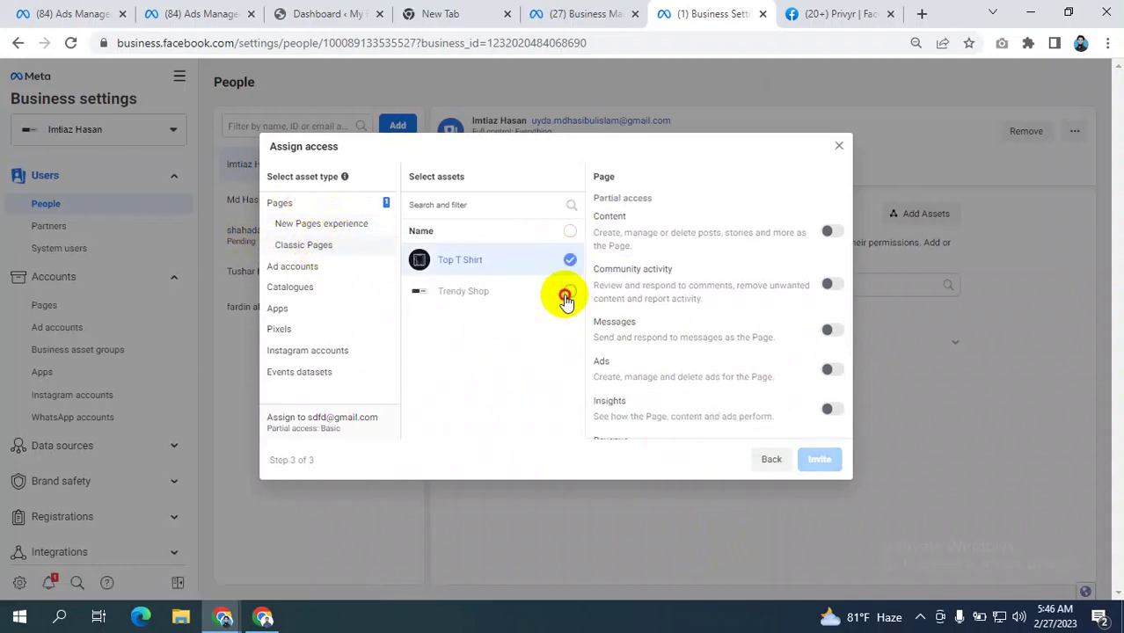
{"action": "left_click", "coordinate": [570, 291]}
{"action": "scroll", "coordinate": [757, 299], "scroll_direction": "down", "scroll_amount": 1}
{"action": "scroll", "coordinate": [757, 299], "scroll_direction": "down", "scroll_amount": 1}
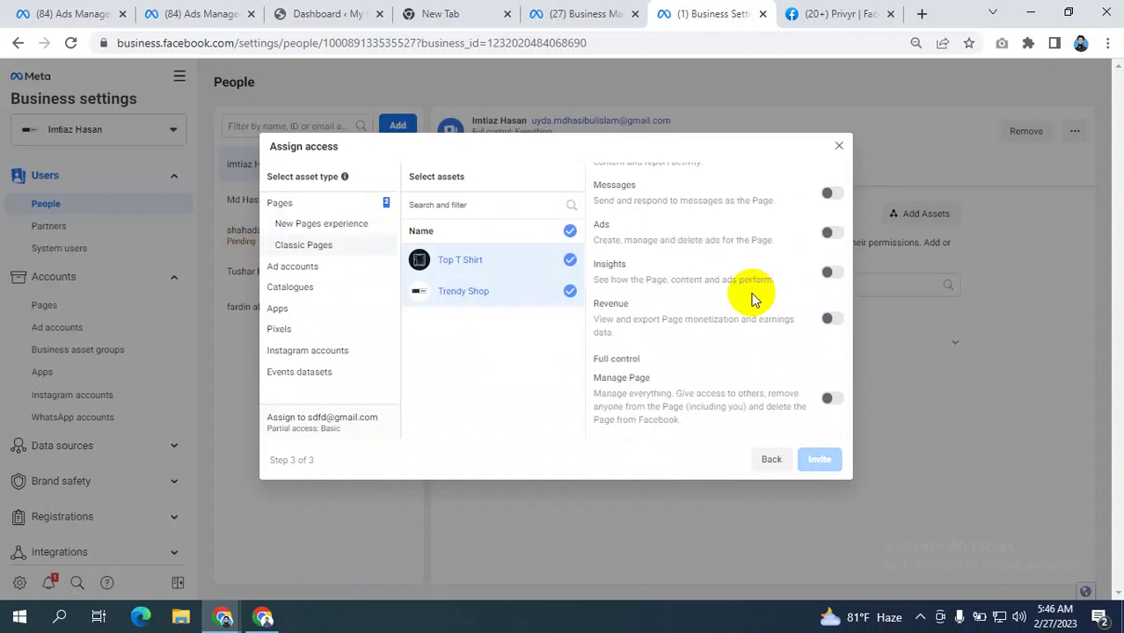
{"action": "scroll", "coordinate": [752, 300], "scroll_direction": "up", "scroll_amount": 2}
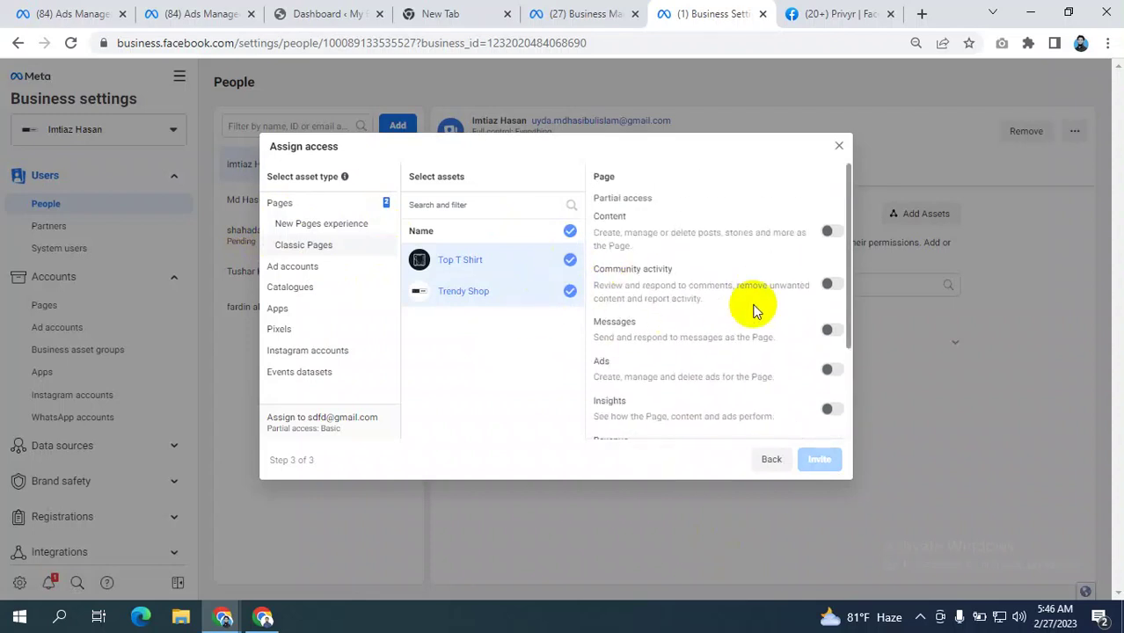
{"action": "scroll", "coordinate": [754, 308], "scroll_direction": "down", "scroll_amount": 2}
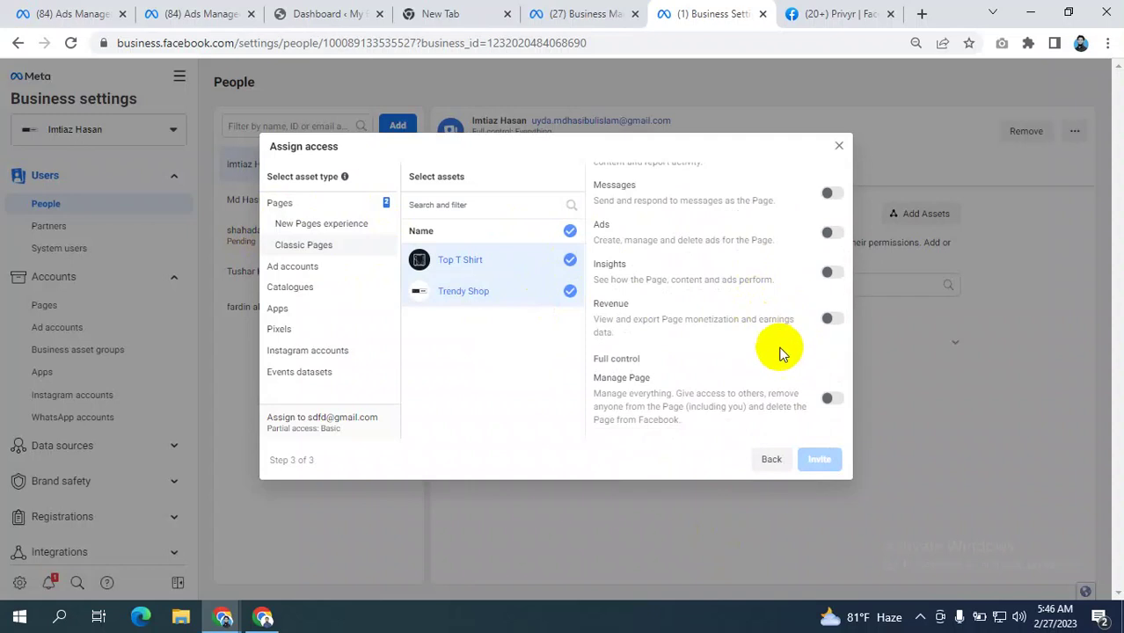
{"action": "scroll", "coordinate": [765, 282], "scroll_direction": "up", "scroll_amount": 2}
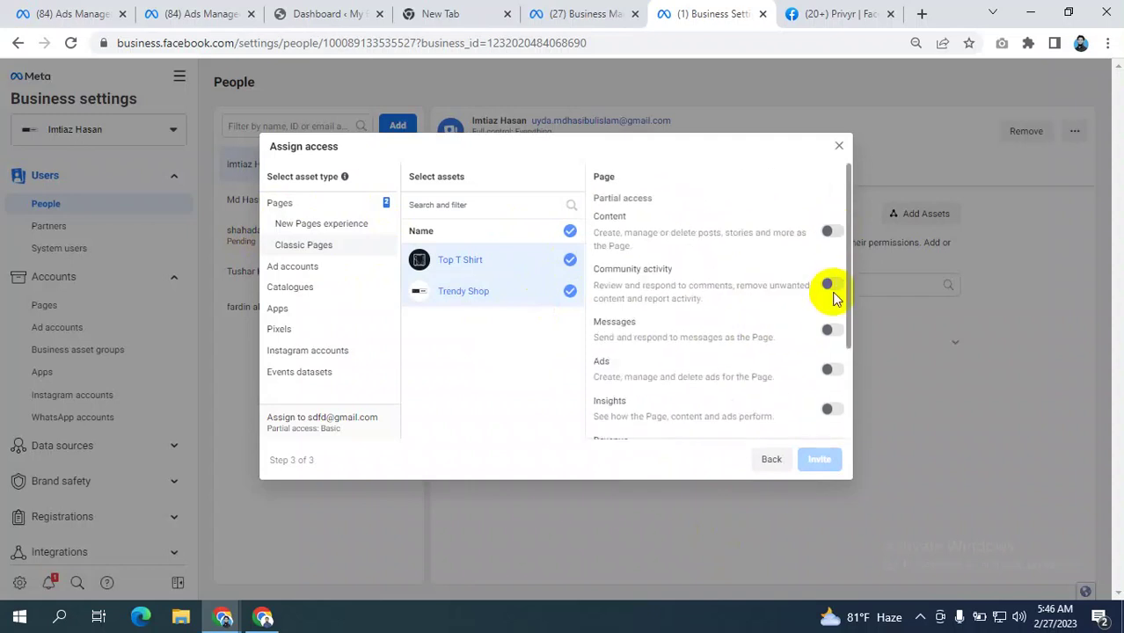
- Grant the selected pages Community activity and Content permissions
{"action": "left_click", "coordinate": [830, 286]}
{"action": "left_click", "coordinate": [830, 234]}
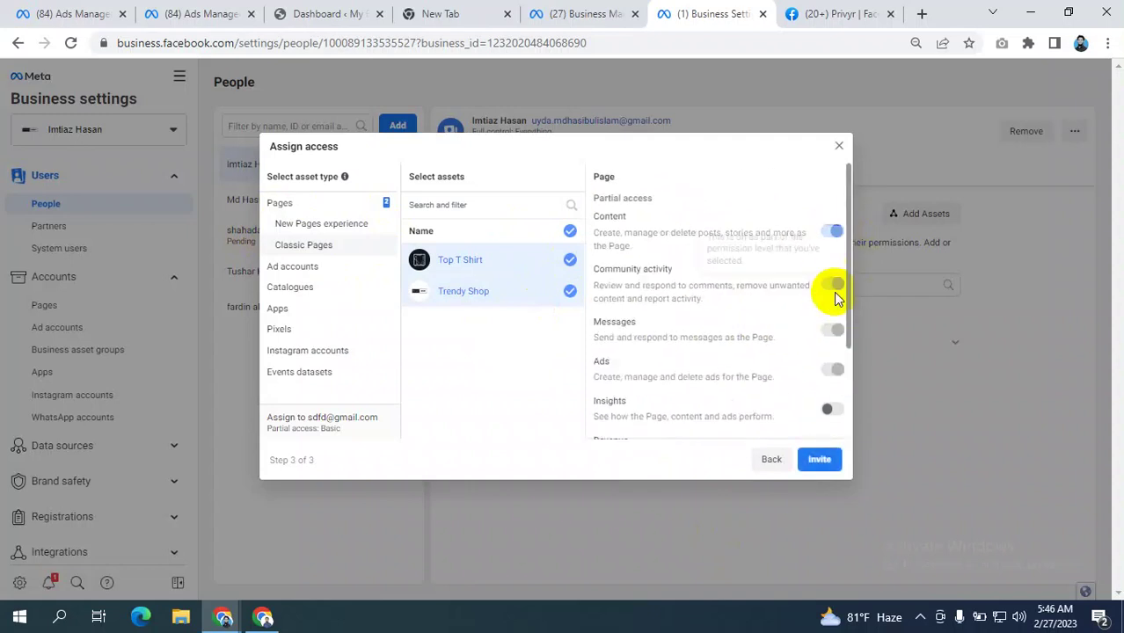
{"action": "scroll", "coordinate": [813, 392], "scroll_direction": "down", "scroll_amount": 2}
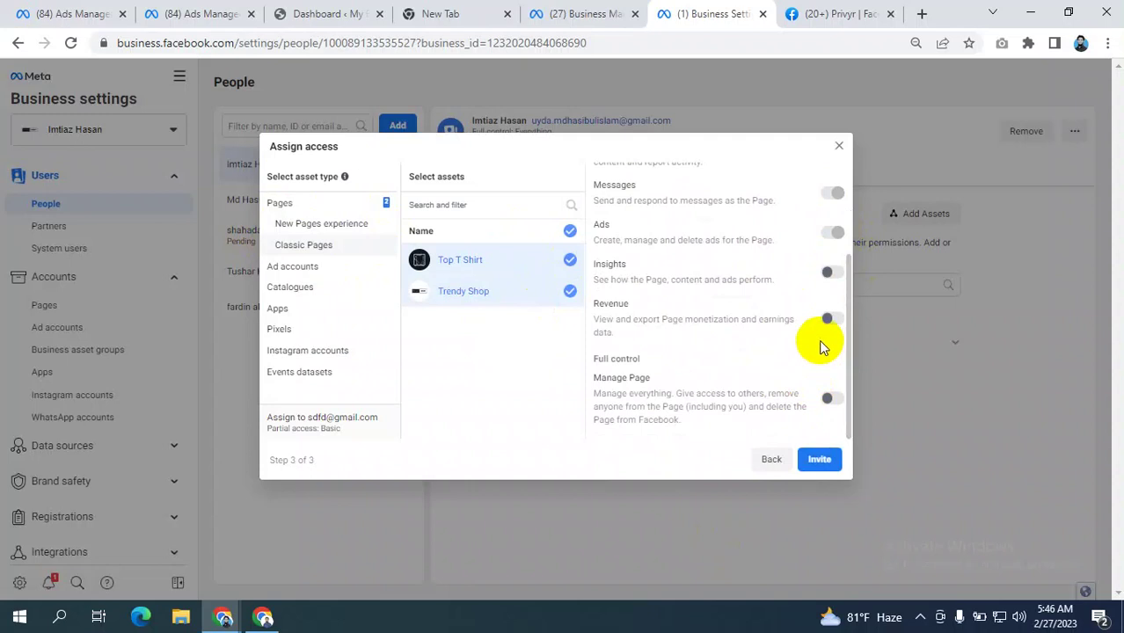
{"action": "left_click", "coordinate": [304, 275]}
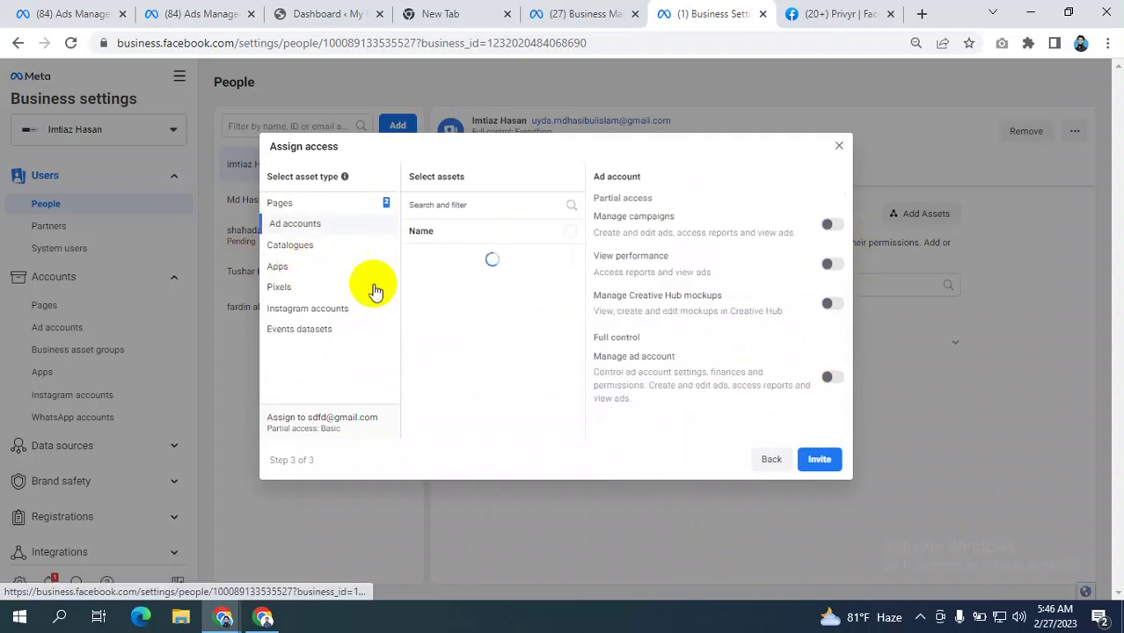
- Select both ad accounts and grant them Manage ad account full control
{"action": "left_click", "coordinate": [563, 261]}
{"action": "left_click", "coordinate": [566, 293]}
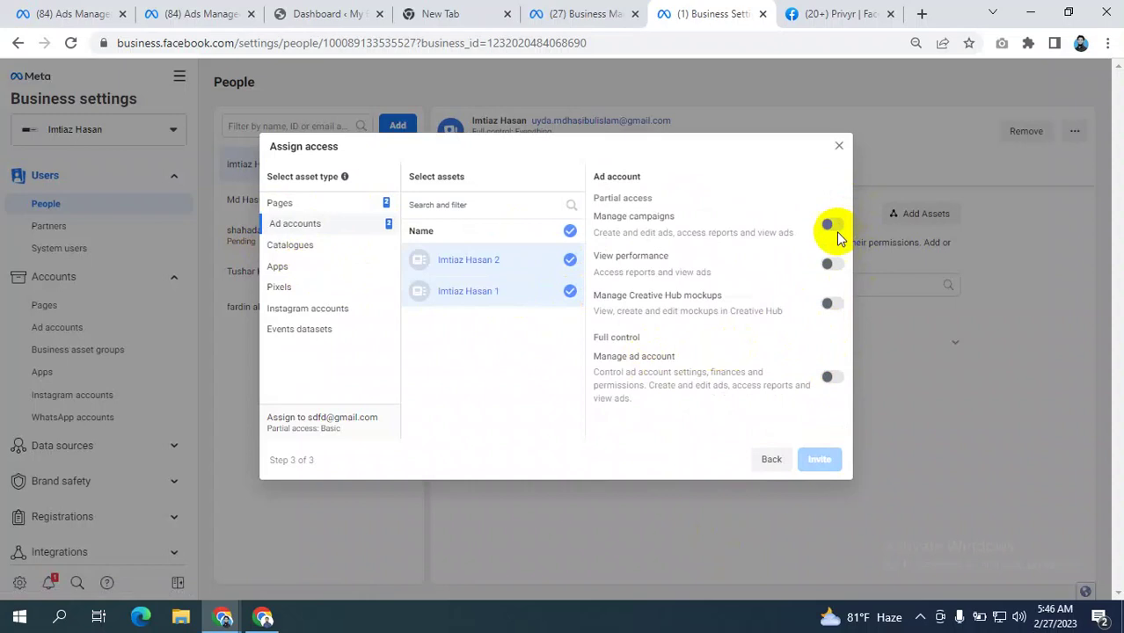
{"action": "left_click", "coordinate": [831, 379]}
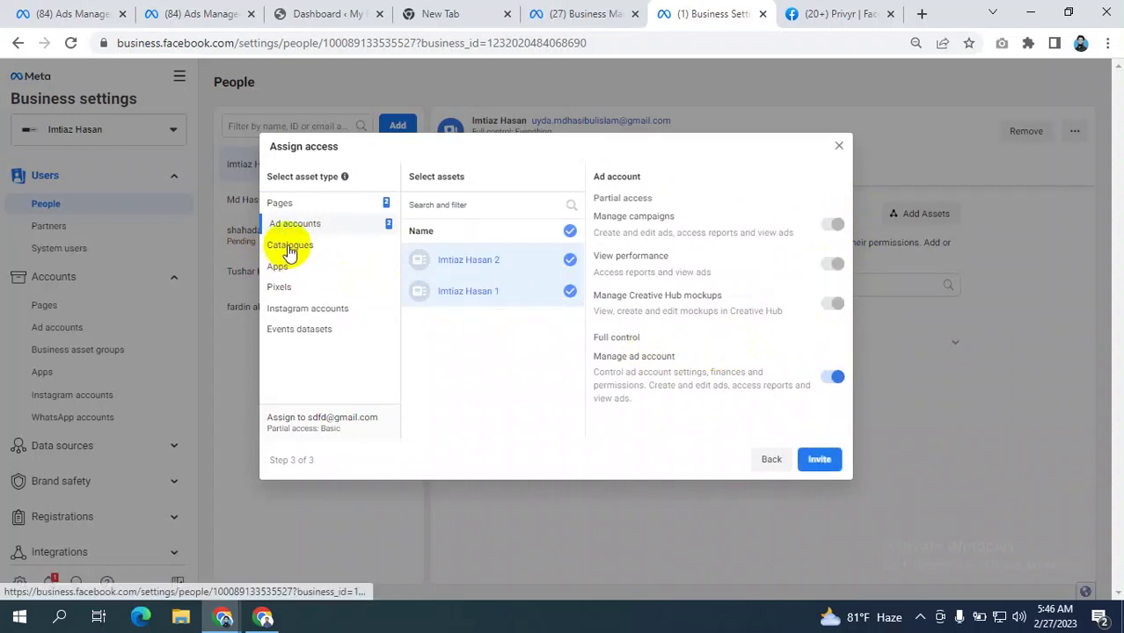
- Select two pixels with Manage pixel full control and send the invitation
{"action": "left_click", "coordinate": [300, 252]}
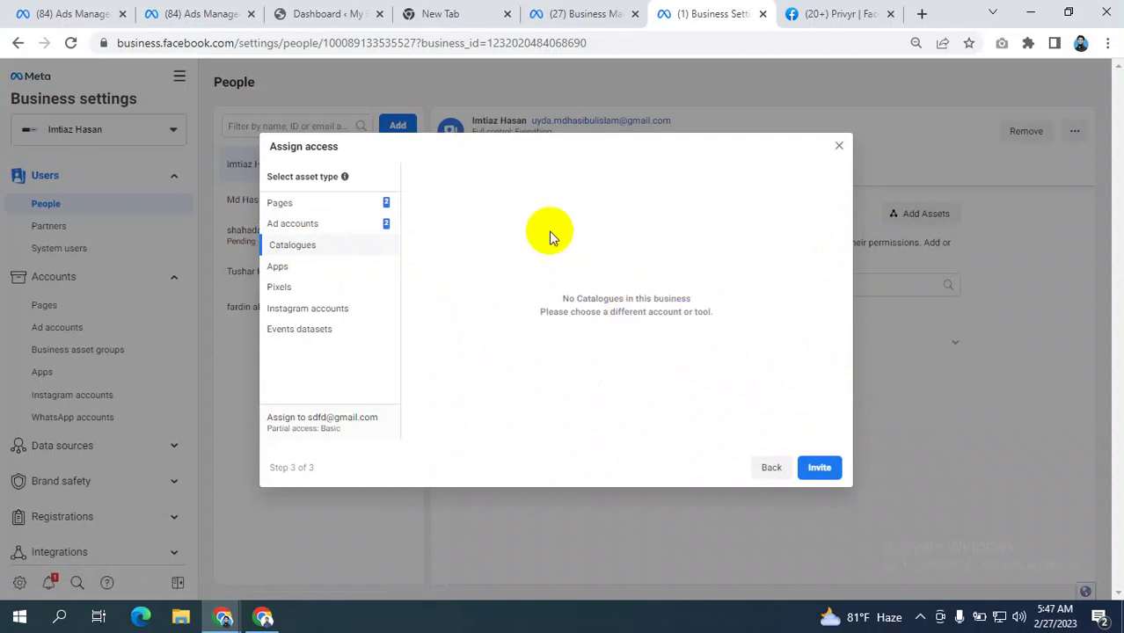
{"action": "left_click", "coordinate": [276, 267]}
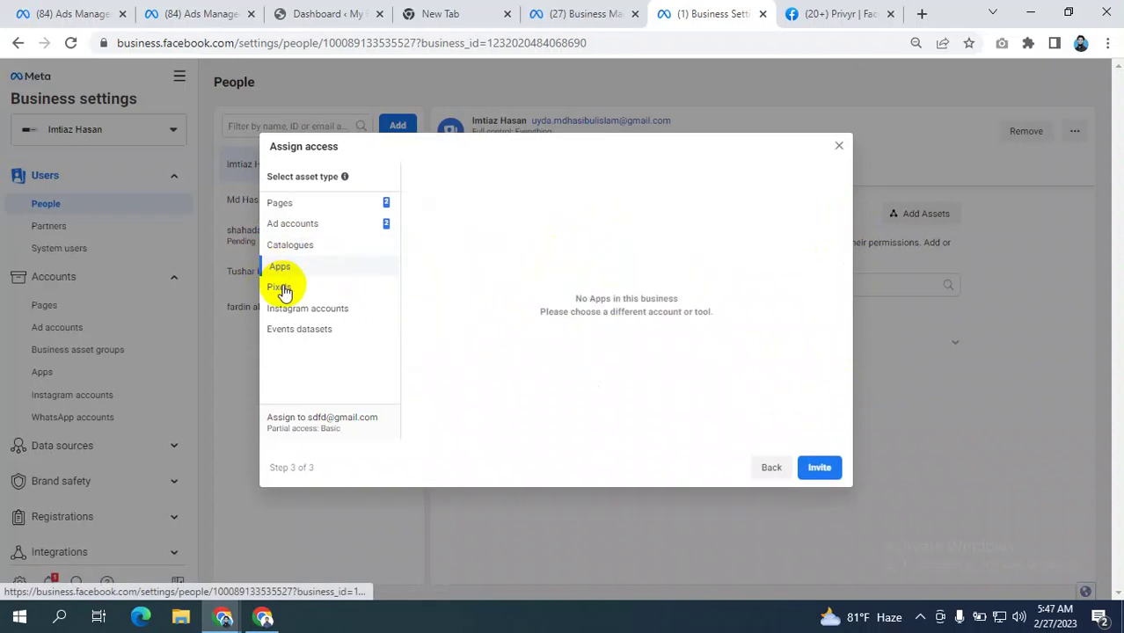
{"action": "left_click", "coordinate": [281, 288]}
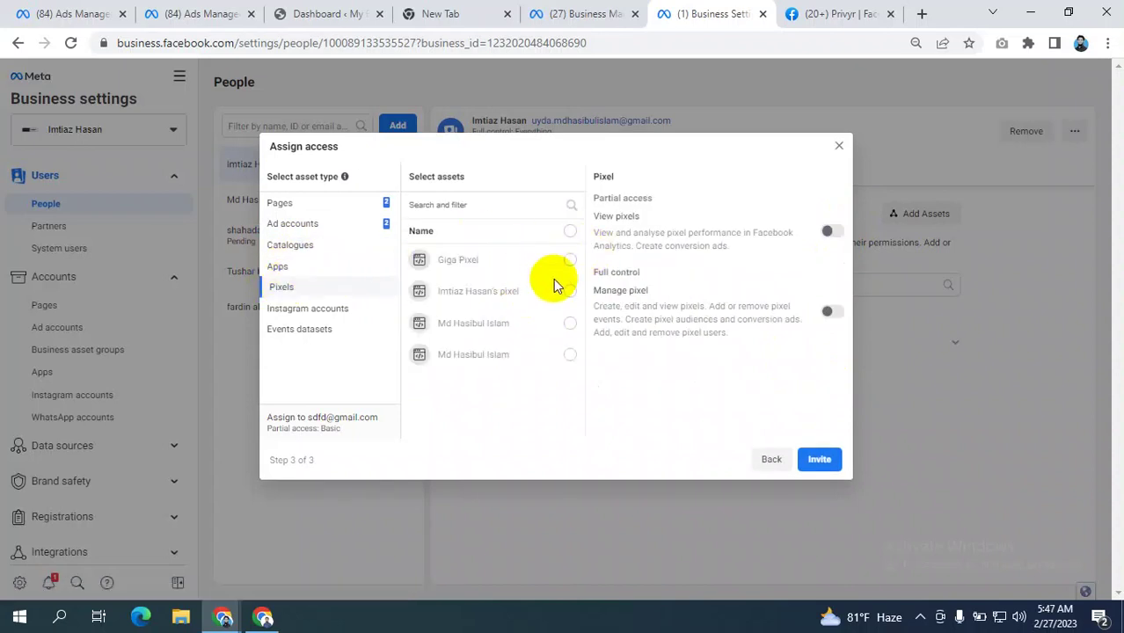
{"action": "left_click", "coordinate": [568, 290]}
{"action": "left_click", "coordinate": [546, 327]}
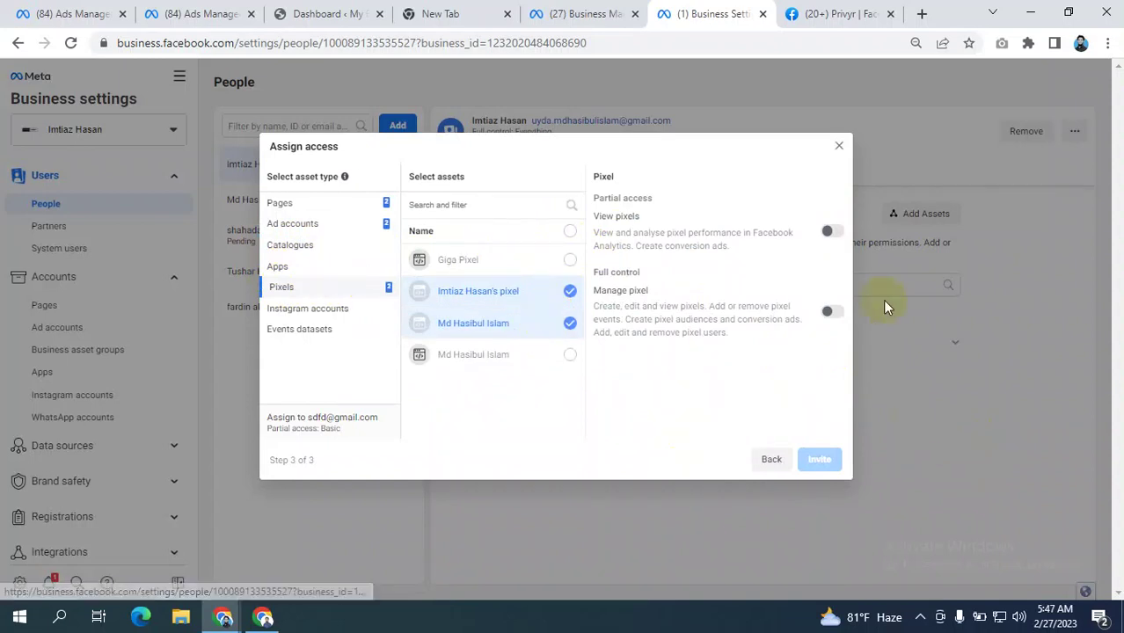
{"action": "left_click", "coordinate": [834, 313]}
{"action": "left_click", "coordinate": [818, 457]}
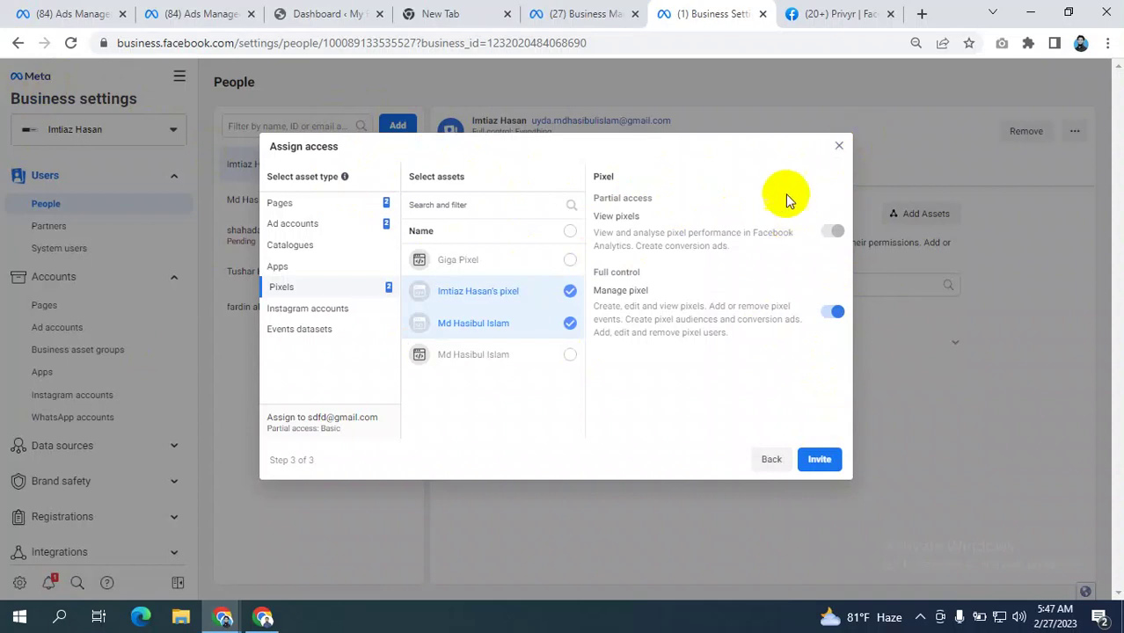
{"action": "left_click", "coordinate": [839, 148]}
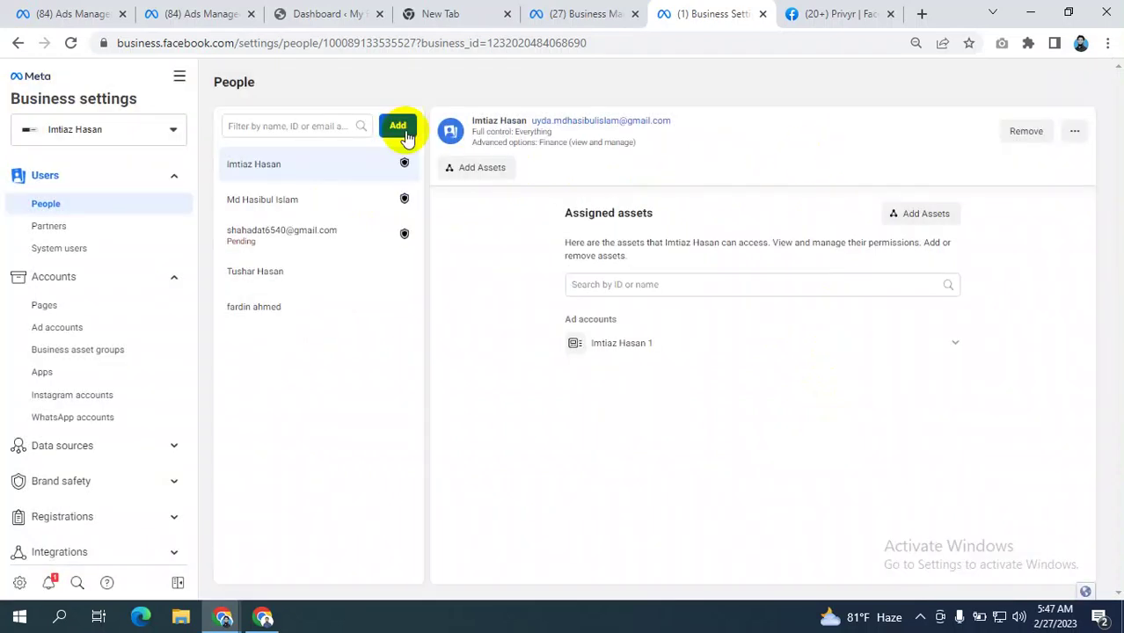
- Dismiss the Invite people form and open the Ad accounts list showing the pending request
{"action": "left_click", "coordinate": [397, 126]}
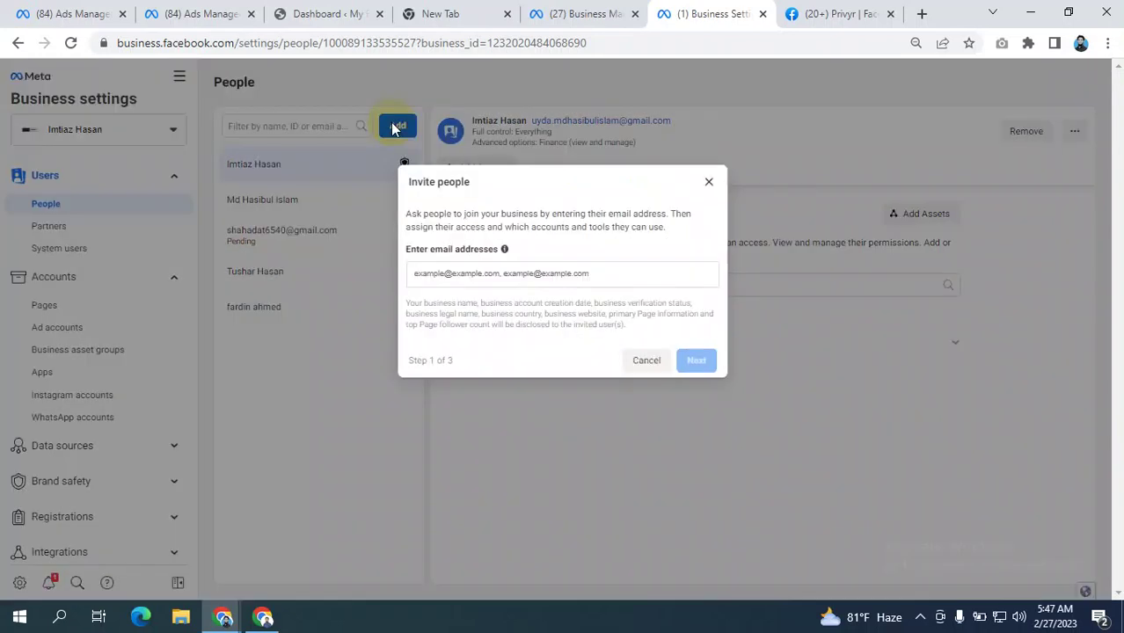
{"action": "left_click", "coordinate": [709, 182]}
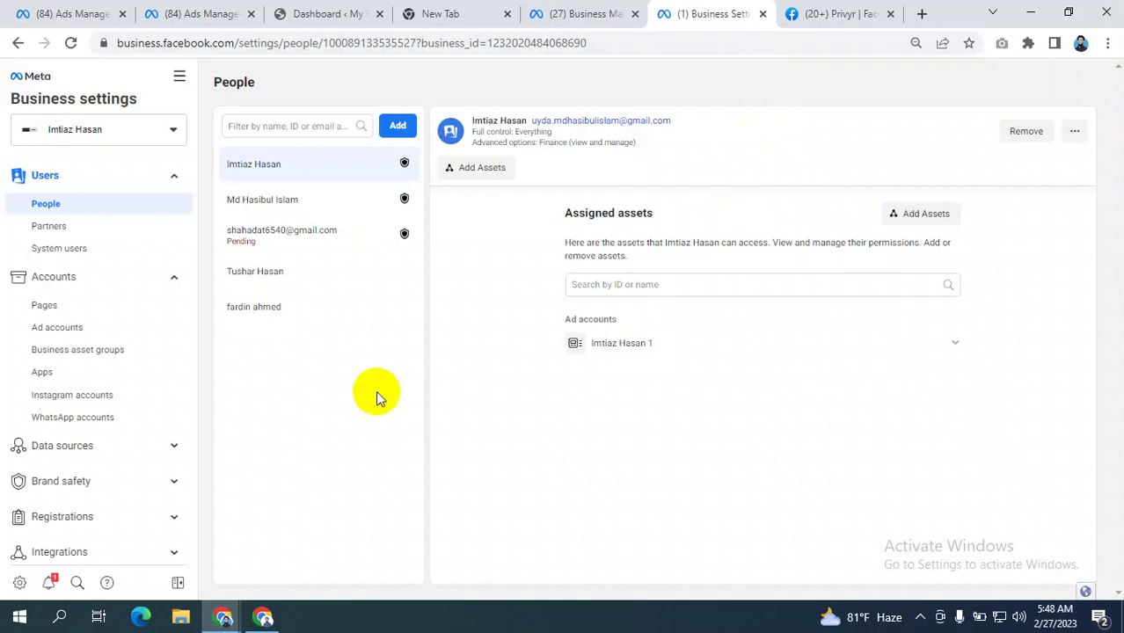
{"action": "left_click", "coordinate": [81, 329]}
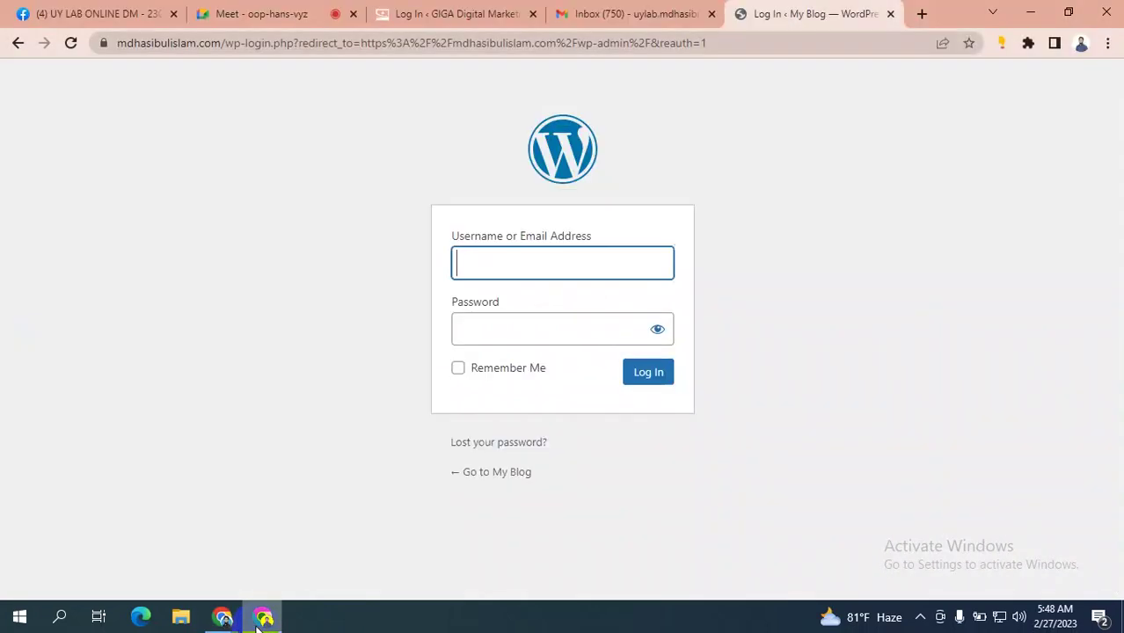
{"action": "left_click", "coordinate": [264, 617]}
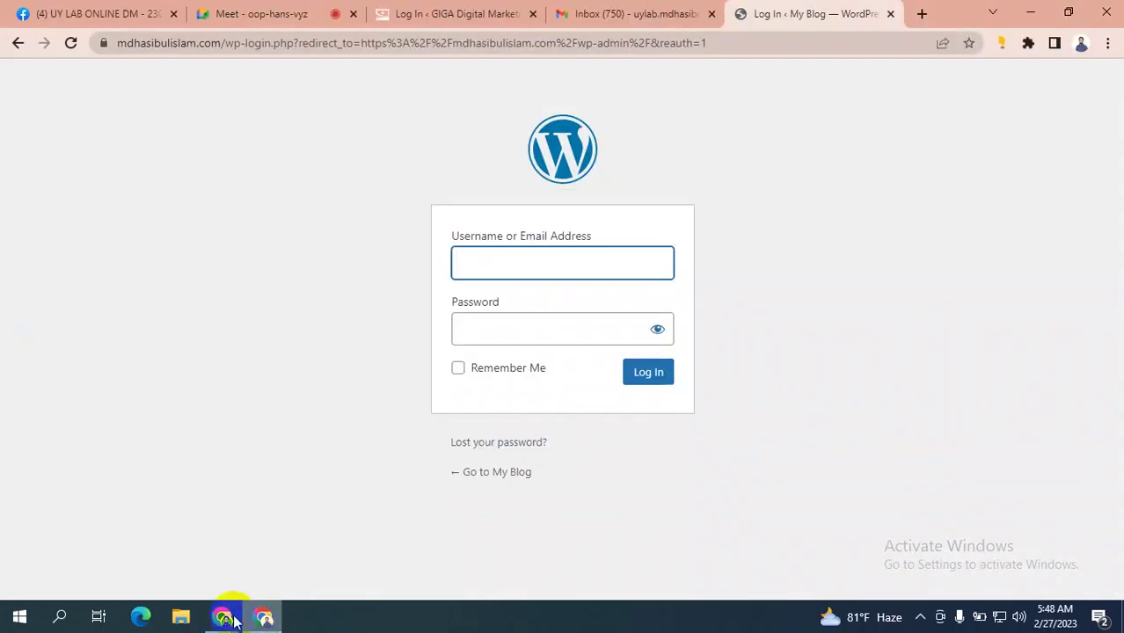
{"action": "mouse_move", "coordinate": [223, 616]}
{"action": "left_click", "coordinate": [137, 561]}
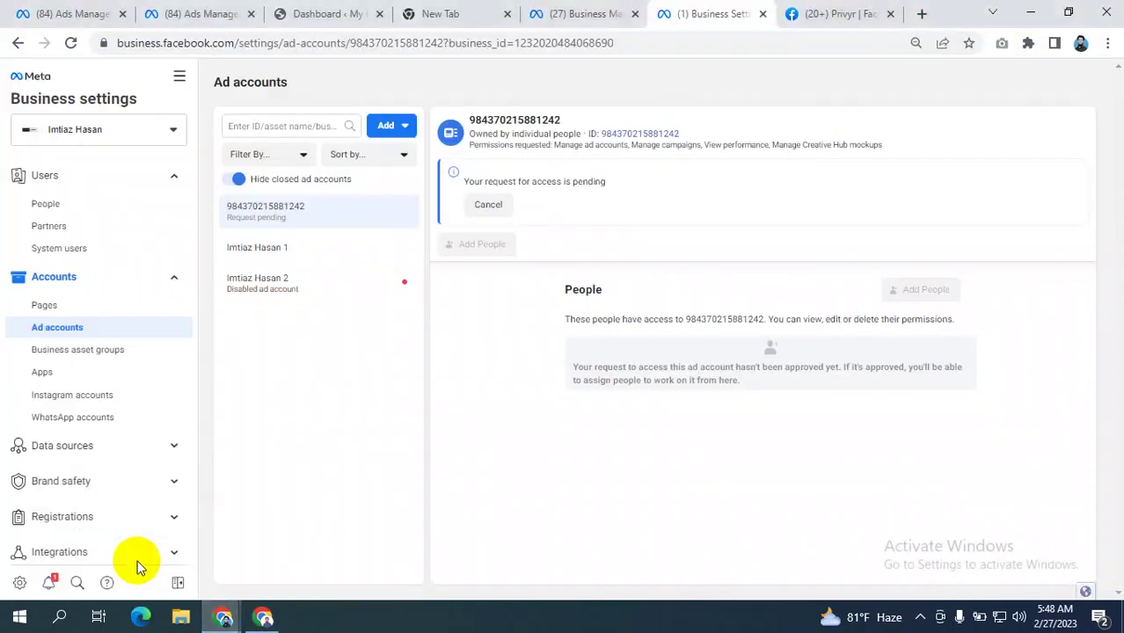
{"action": "left_click", "coordinate": [181, 618]}
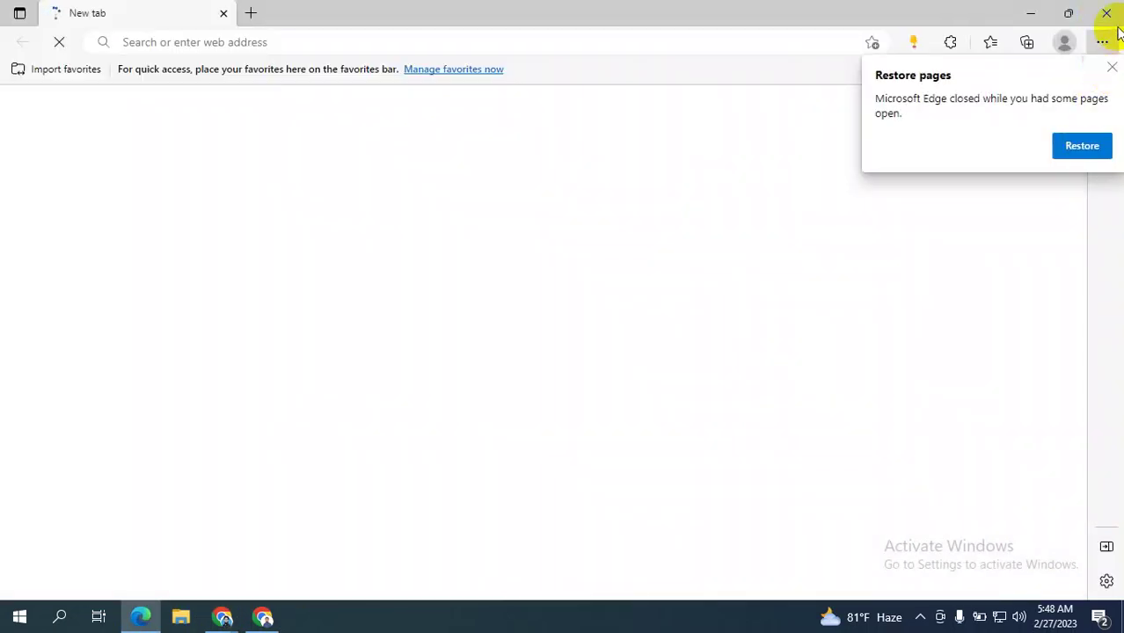
{"action": "left_click", "coordinate": [1102, 41]}
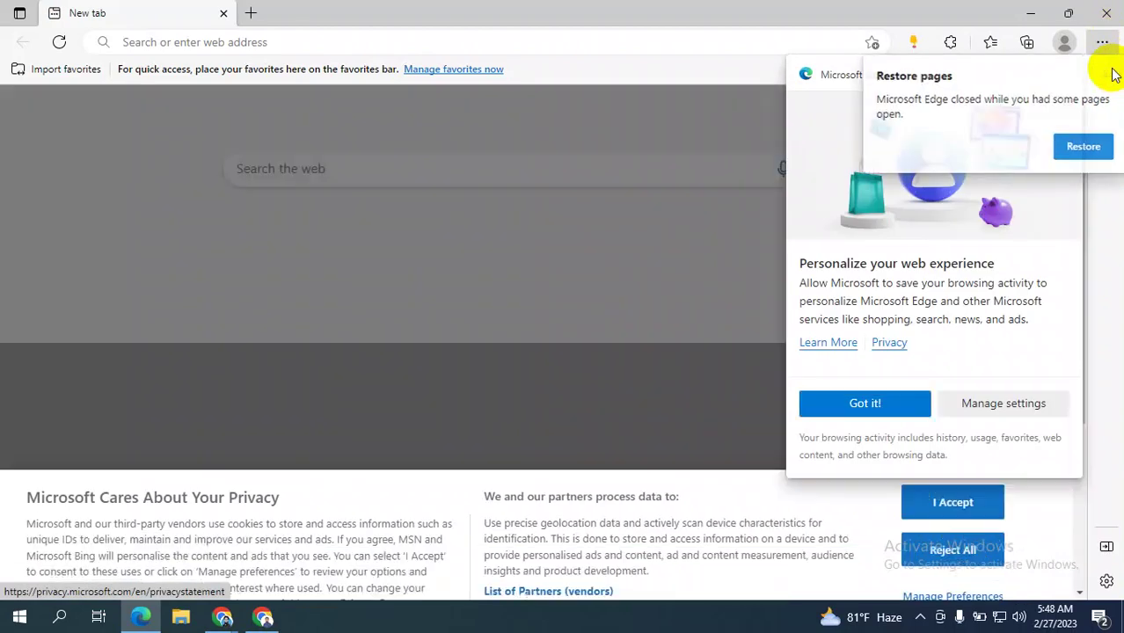
{"action": "left_click", "coordinate": [1112, 71]}
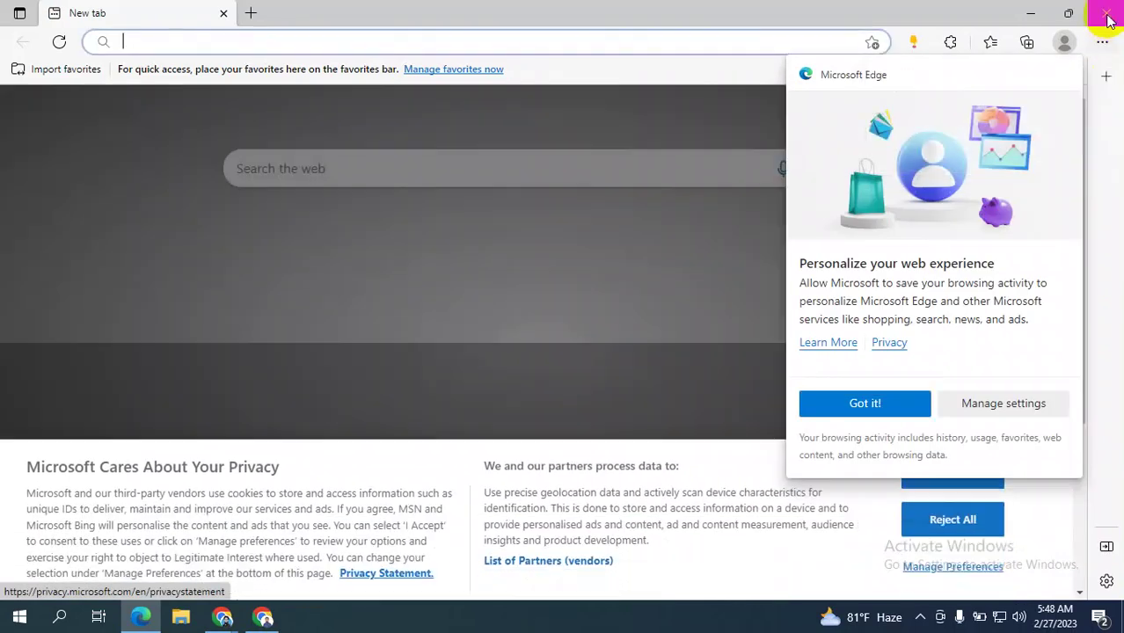
{"action": "left_click", "coordinate": [1110, 19]}
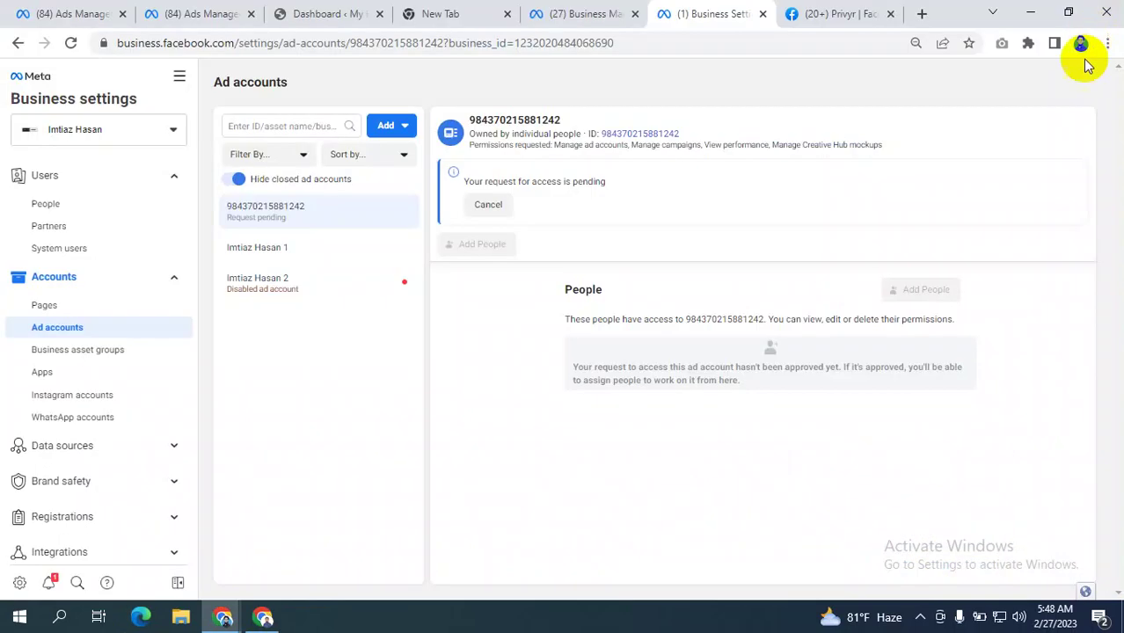
- Open Meta Business Suite in a new tab from the Business Manager page
{"action": "left_click", "coordinate": [591, 9]}
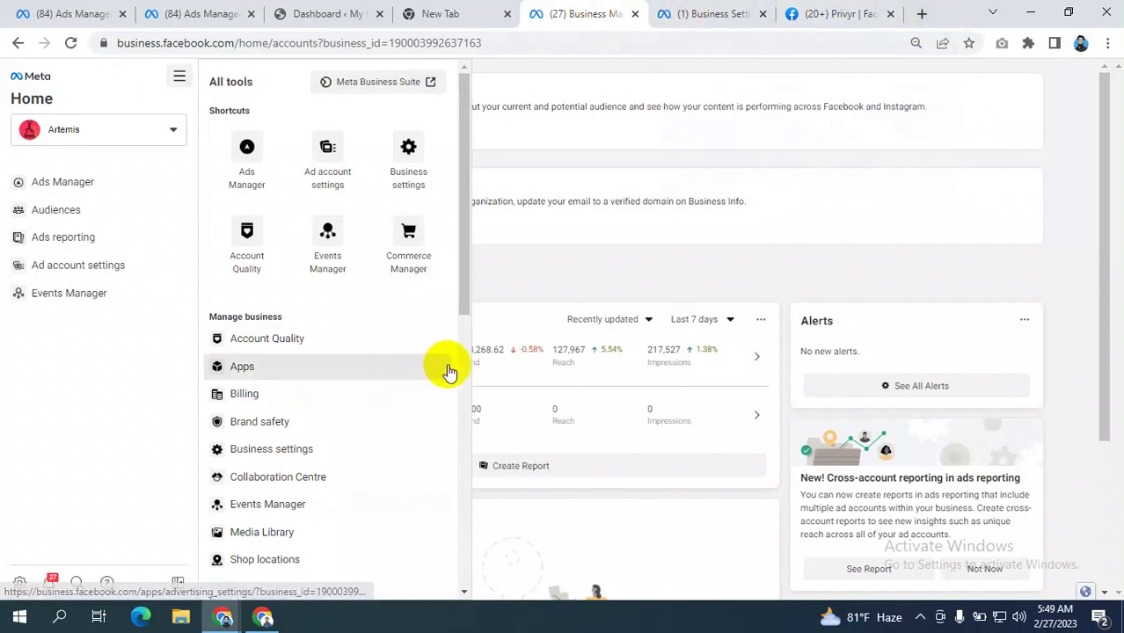
{"action": "right_click", "coordinate": [366, 82]}
{"action": "left_click", "coordinate": [397, 95]}
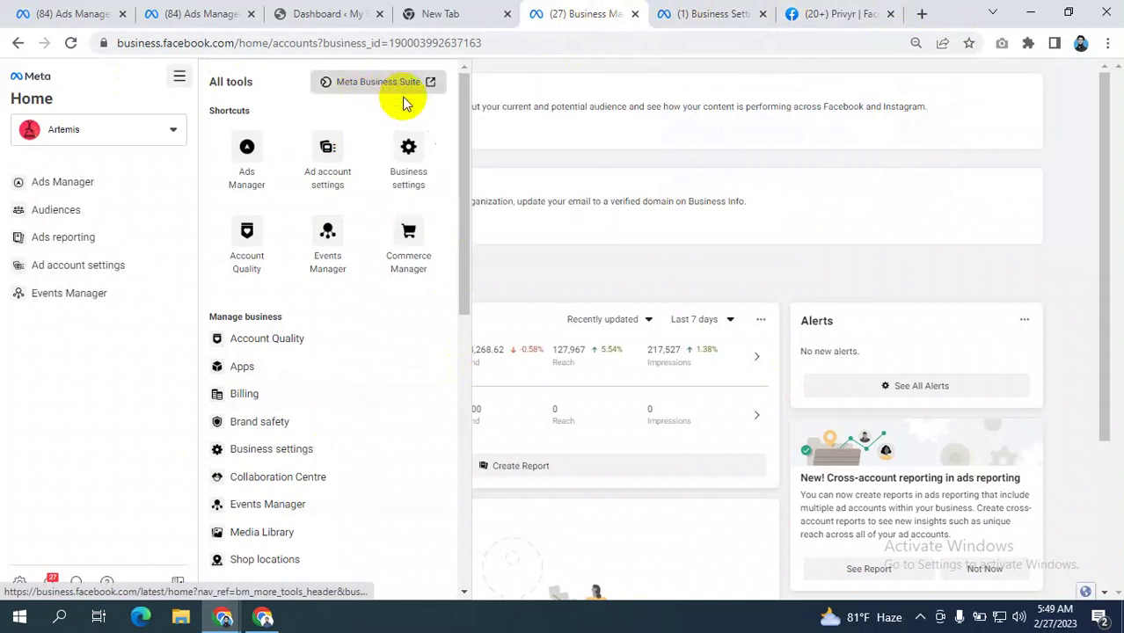
{"action": "left_click", "coordinate": [651, 18]}
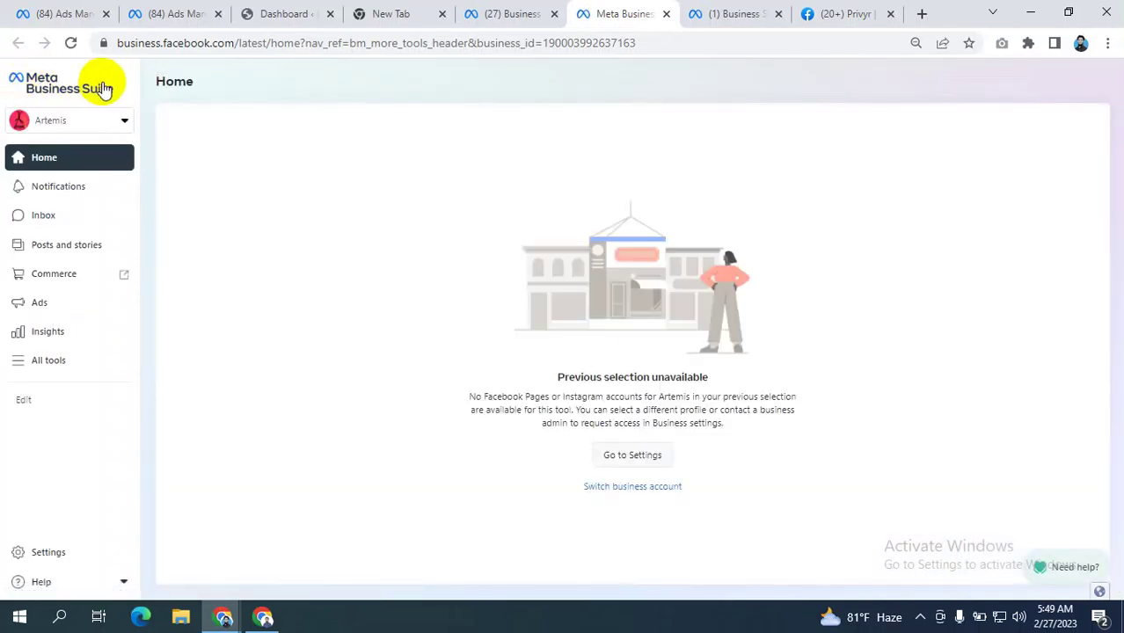
{"action": "left_click", "coordinate": [543, 14]}
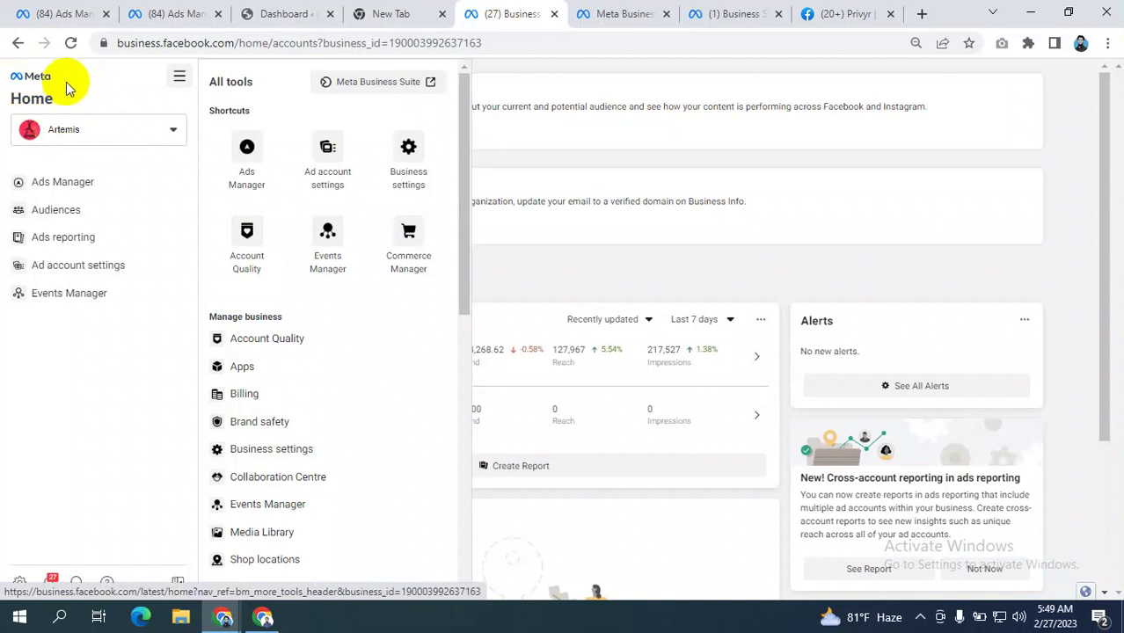
{"action": "left_click", "coordinate": [614, 13]}
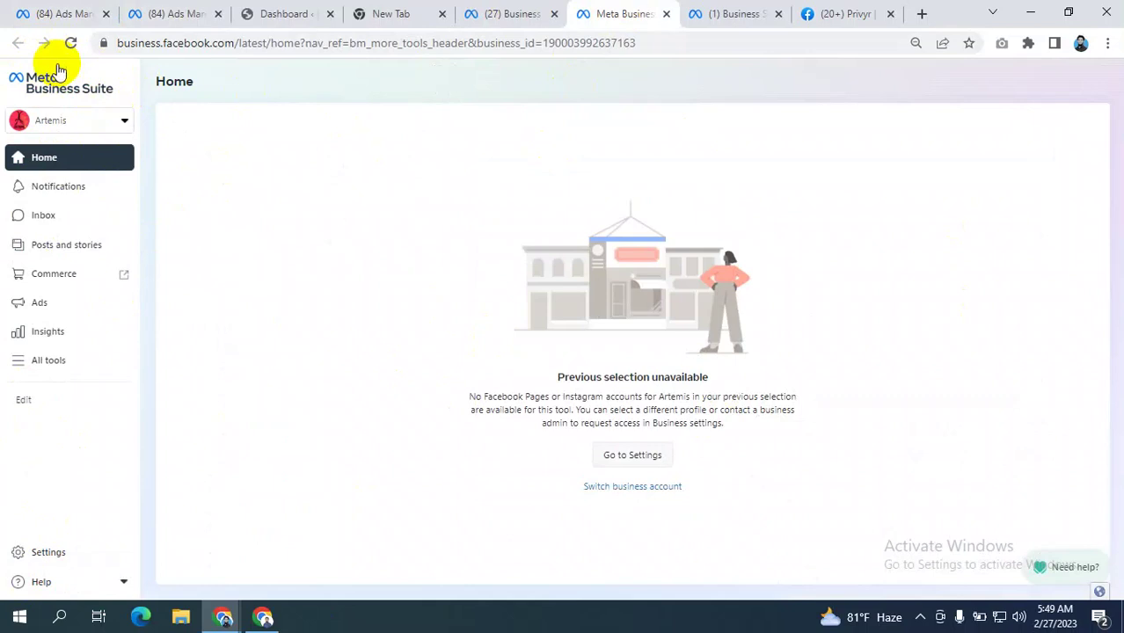
- Use Help > Go to Business Manager to return to the Business Manager home
{"action": "left_click", "coordinate": [129, 169]}
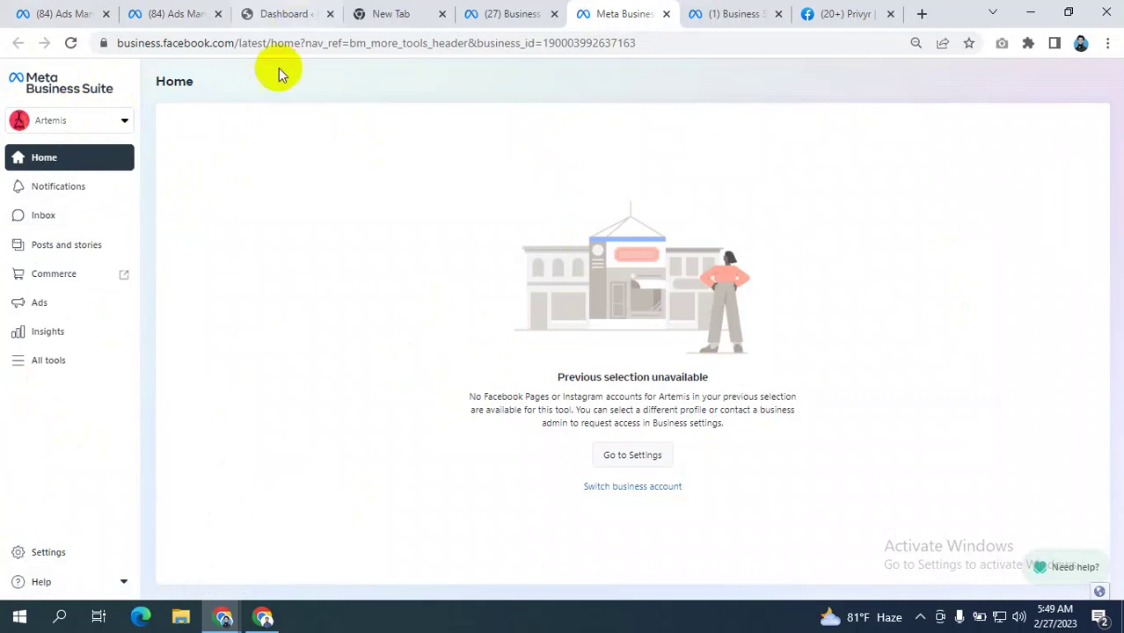
{"action": "left_click", "coordinate": [50, 583]}
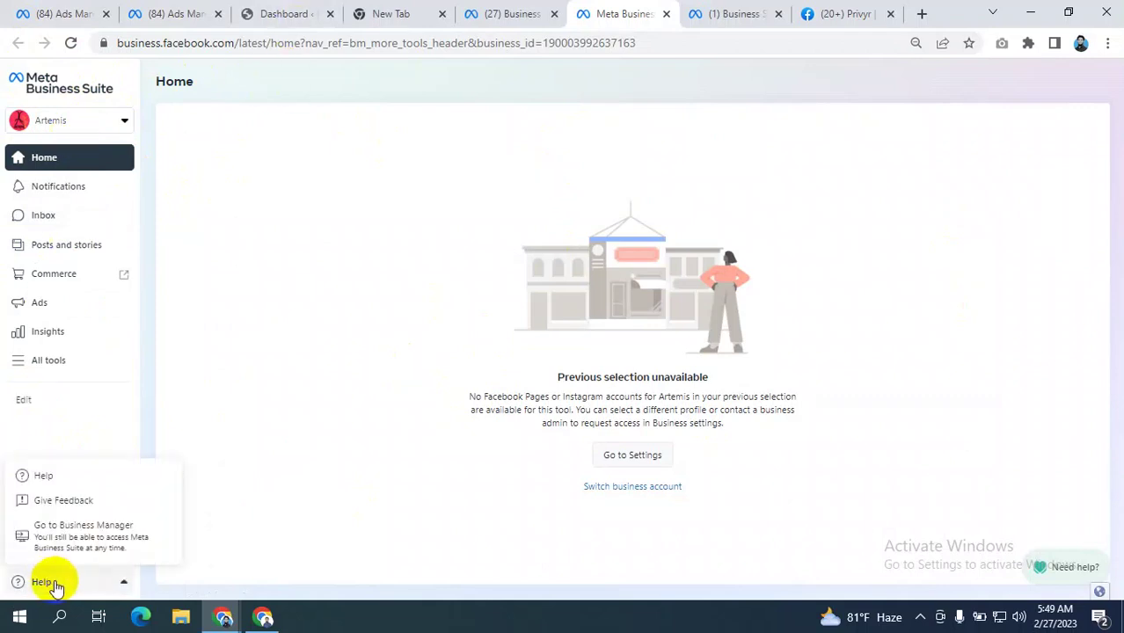
{"action": "left_click", "coordinate": [81, 536]}
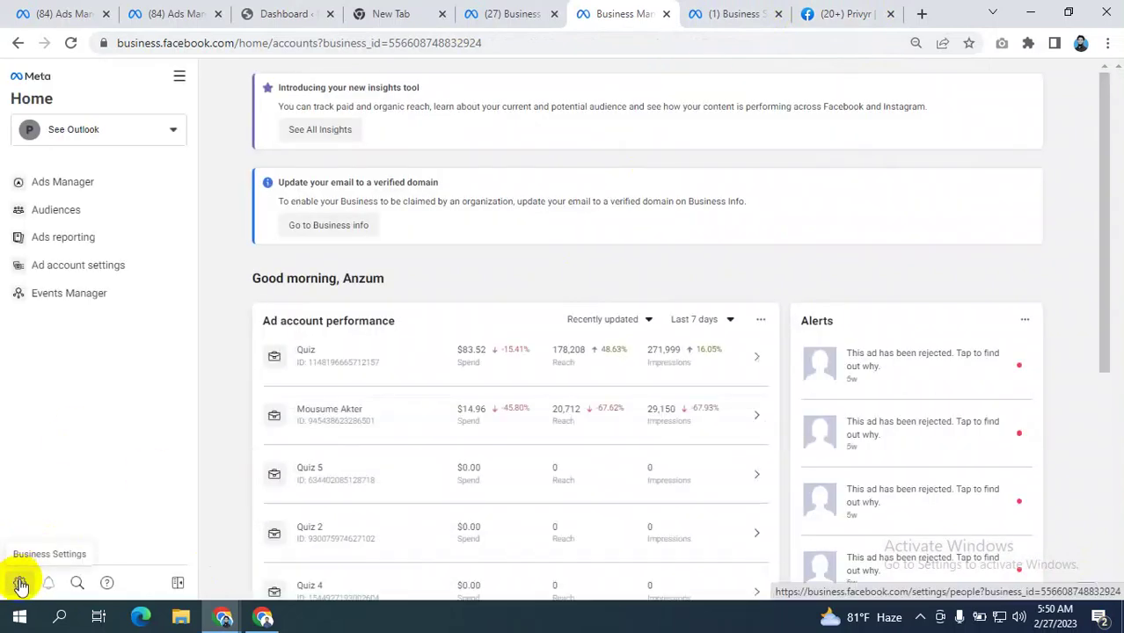
- Open Business Settings and show the business's Ad accounts list
{"action": "left_click", "coordinate": [21, 585]}
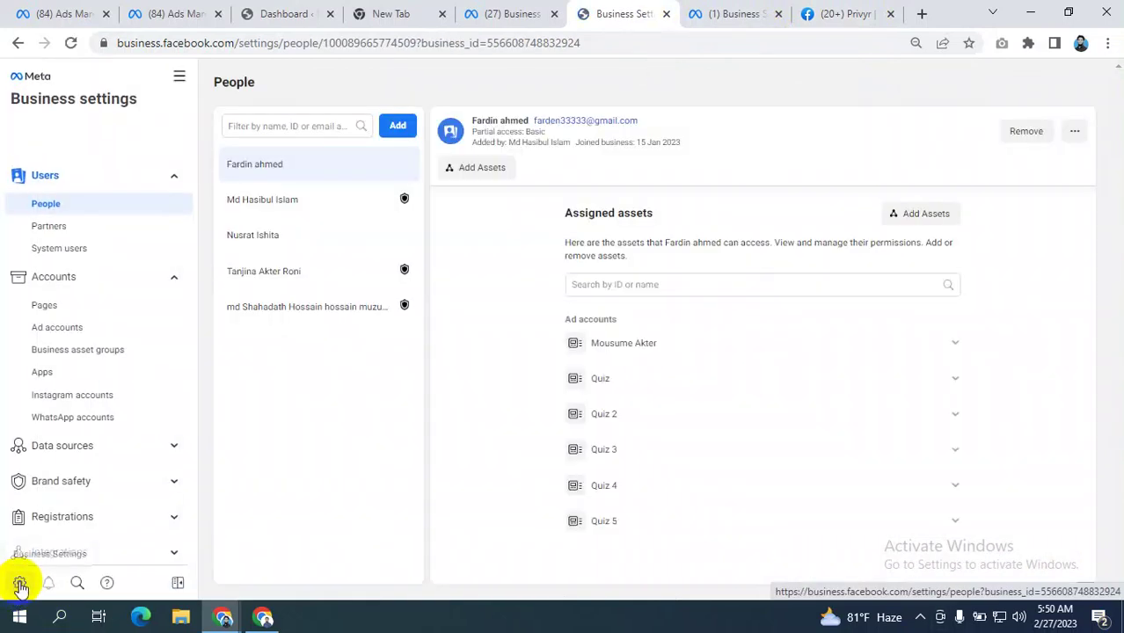
{"action": "scroll", "coordinate": [53, 402], "scroll_direction": "down", "scroll_amount": 1}
{"action": "scroll", "coordinate": [53, 402], "scroll_direction": "down", "scroll_amount": 2}
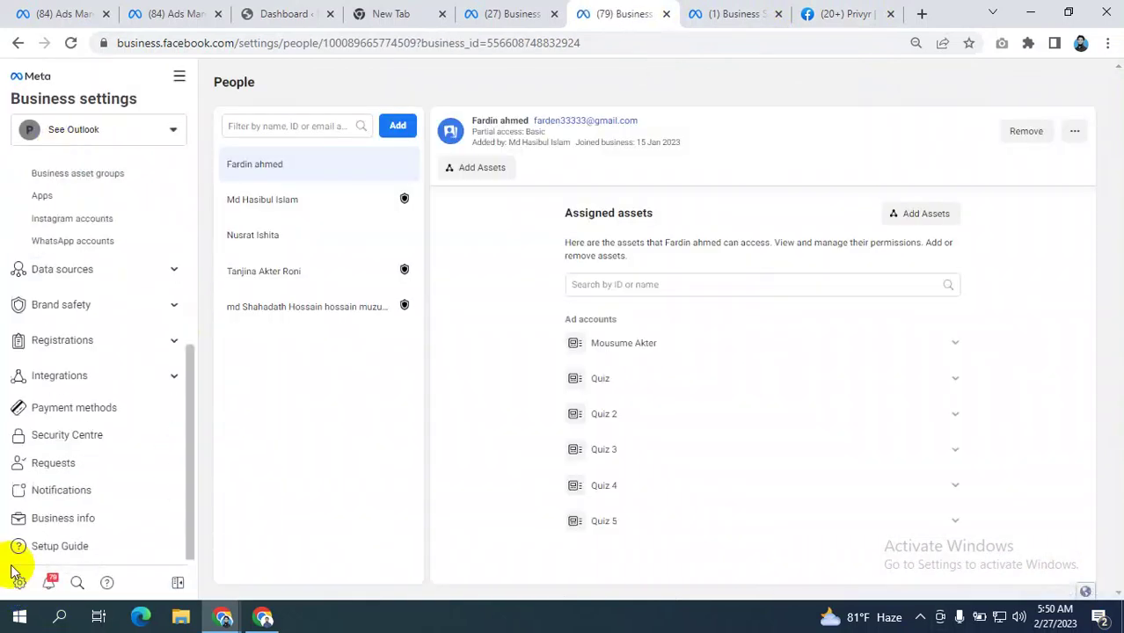
{"action": "scroll", "coordinate": [80, 314], "scroll_direction": "up", "scroll_amount": 4}
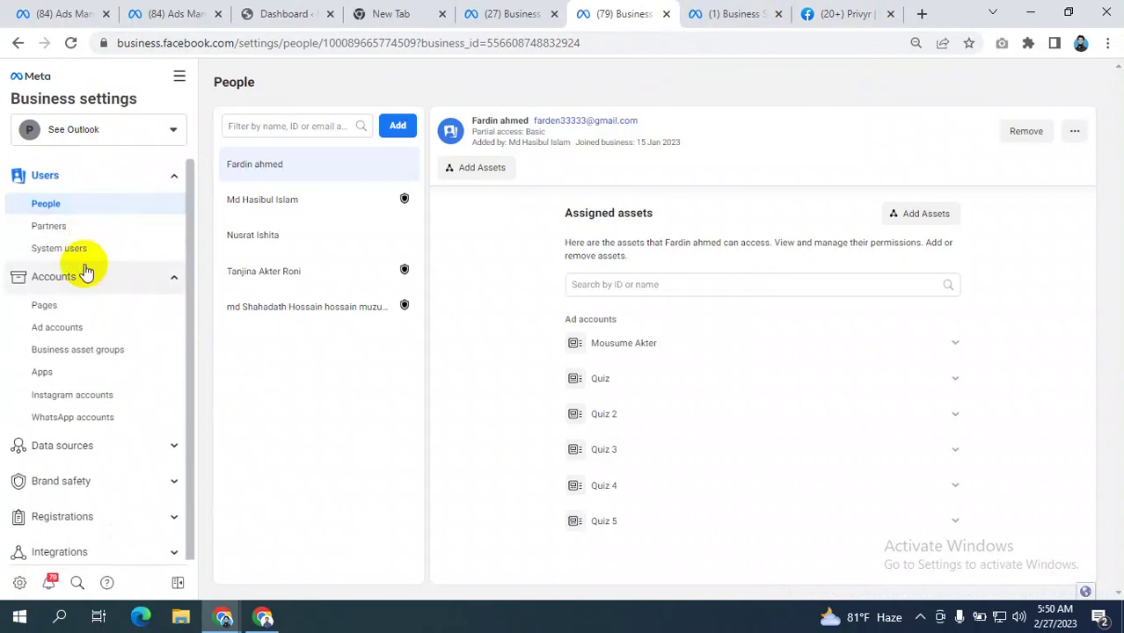
{"action": "left_click", "coordinate": [56, 330]}
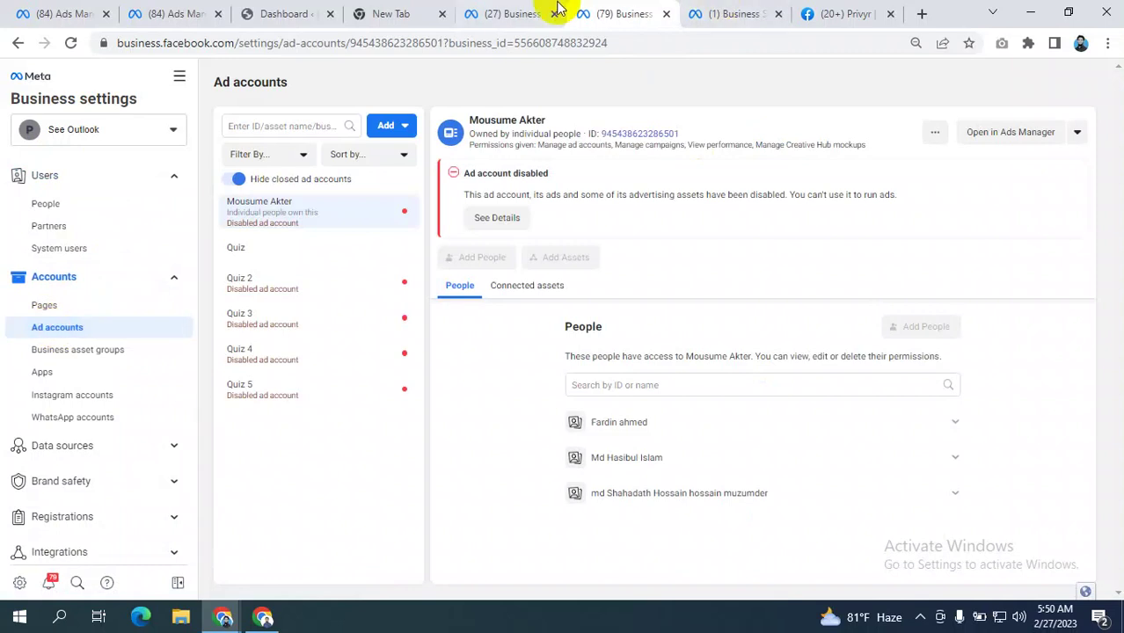
- Close the extra Business tab and return to the other business's pending Ad accounts page
{"action": "left_click", "coordinate": [519, 12]}
{"action": "left_click", "coordinate": [669, 15]}
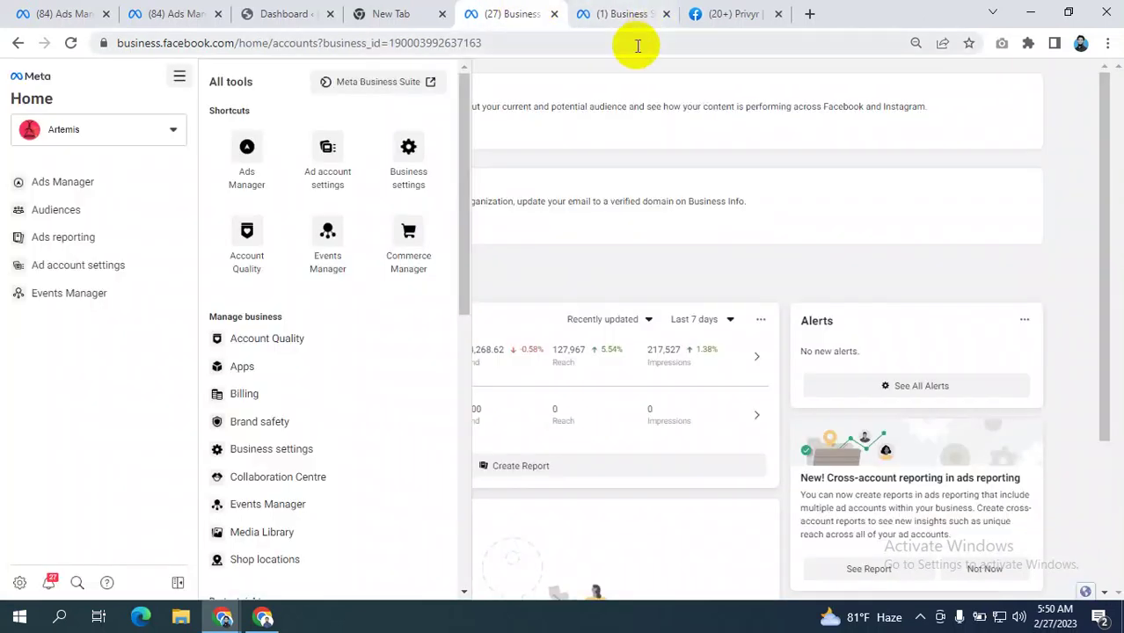
{"action": "left_click", "coordinate": [657, 16]}
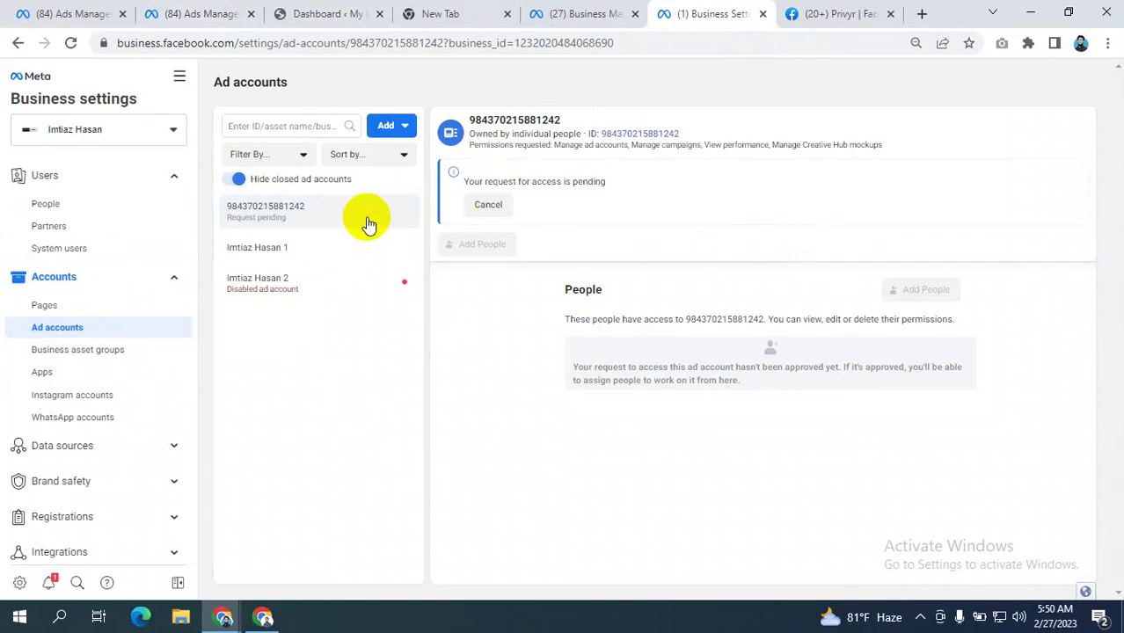
- Dismiss the payment notice and open Ad account settings from All tools in a new tab
{"action": "left_click", "coordinate": [190, 13]}
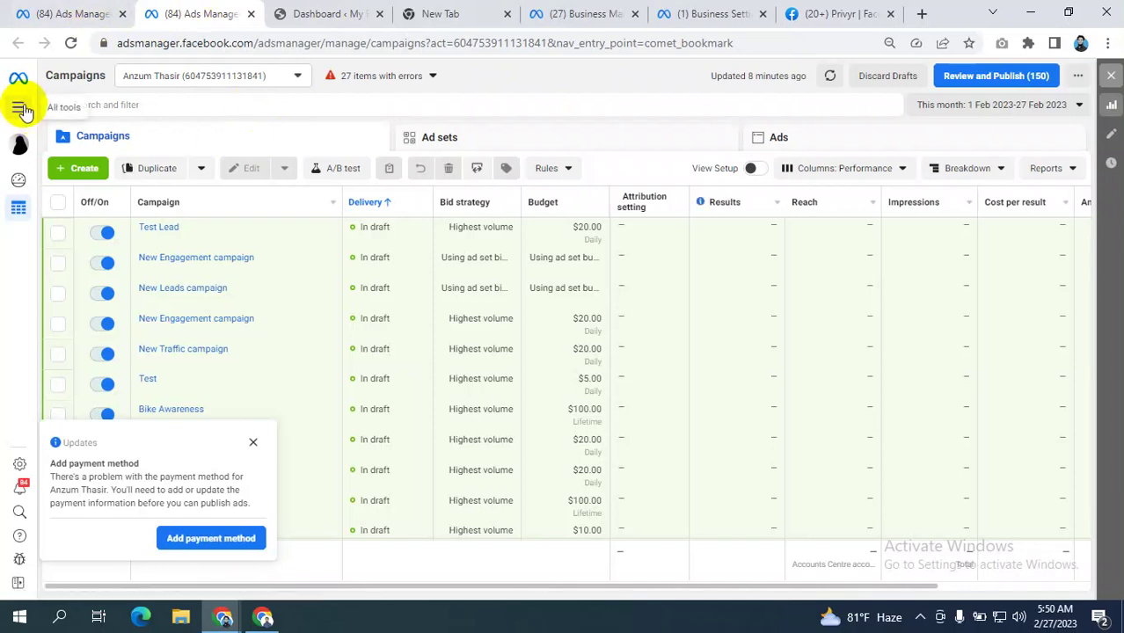
{"action": "left_click", "coordinate": [253, 443]}
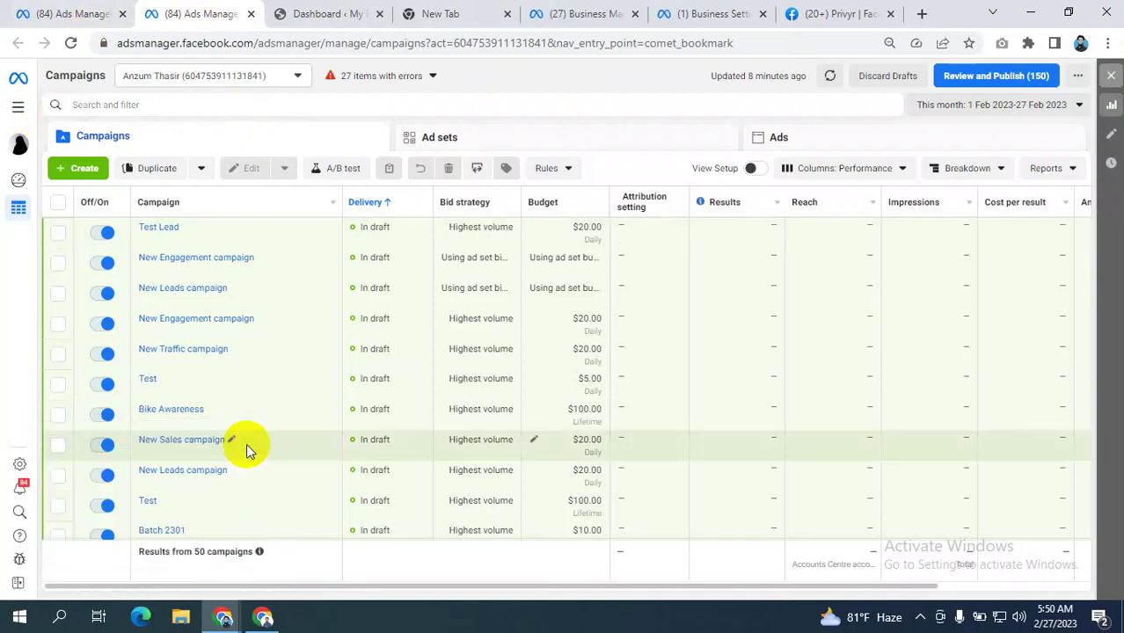
{"action": "left_click", "coordinate": [19, 107]}
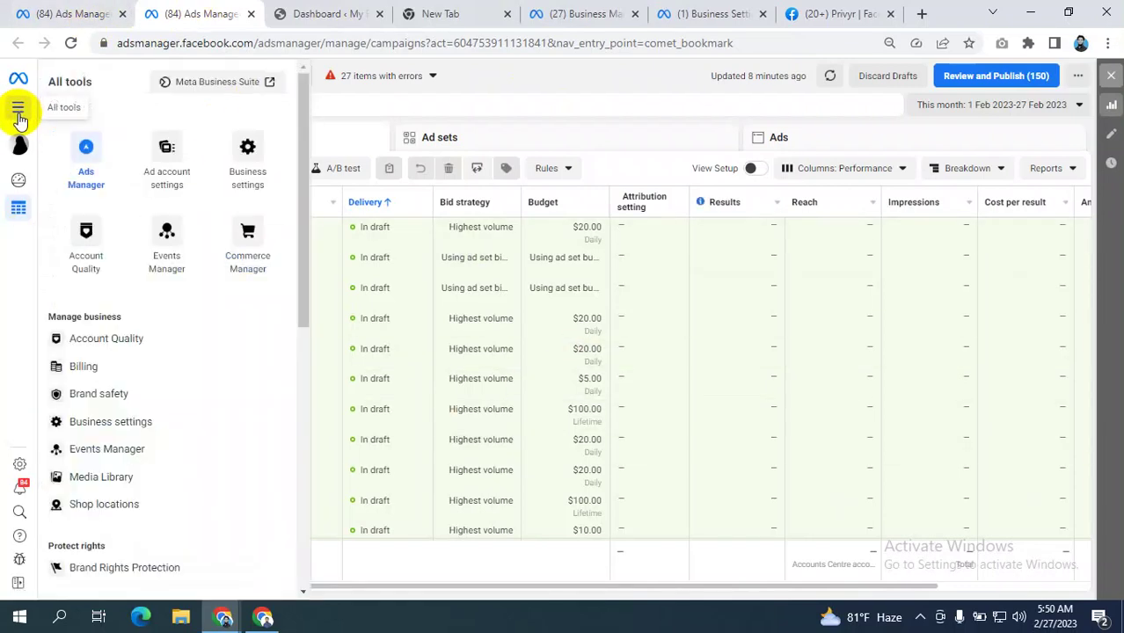
{"action": "left_click", "coordinate": [506, 84]}
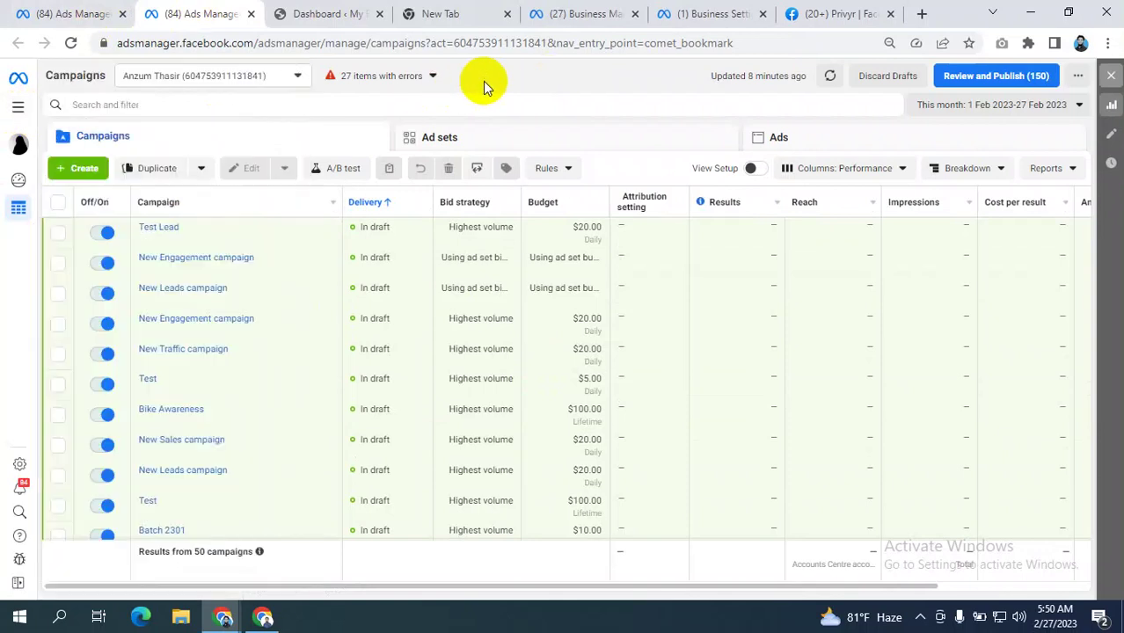
{"action": "left_click", "coordinate": [19, 108]}
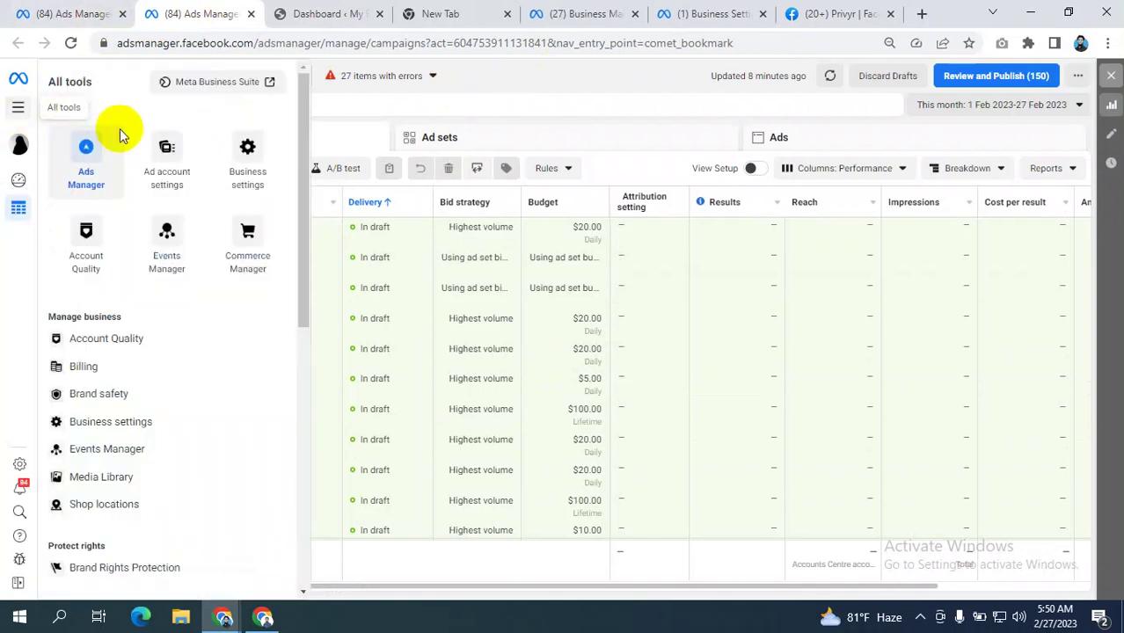
{"action": "right_click", "coordinate": [162, 148]}
{"action": "left_click", "coordinate": [224, 161]}
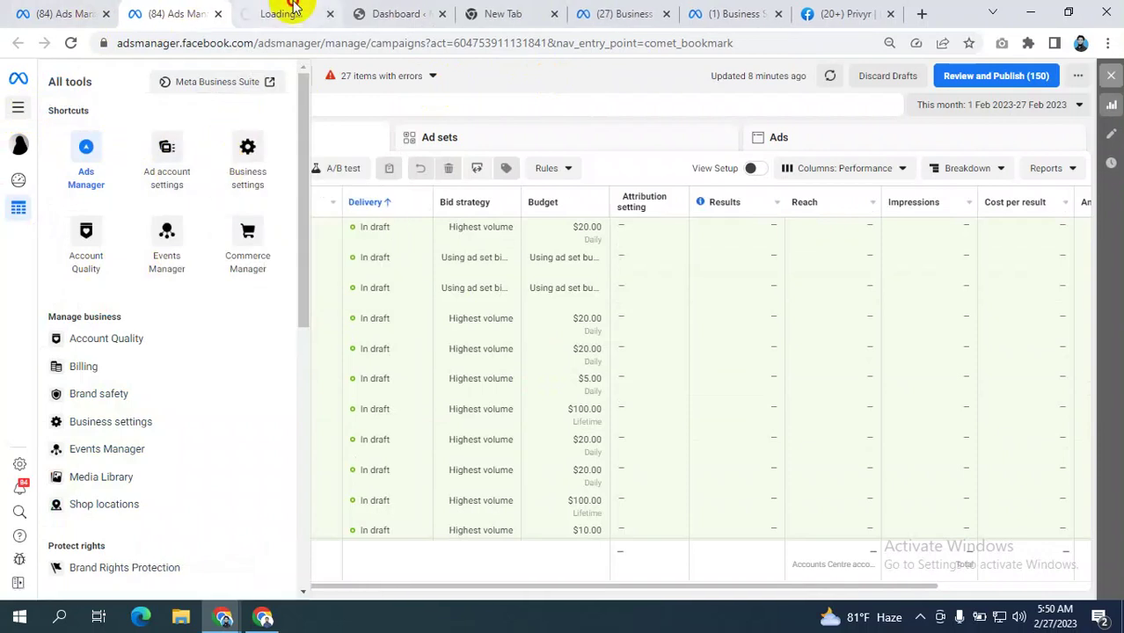
{"action": "left_click", "coordinate": [281, 13]}
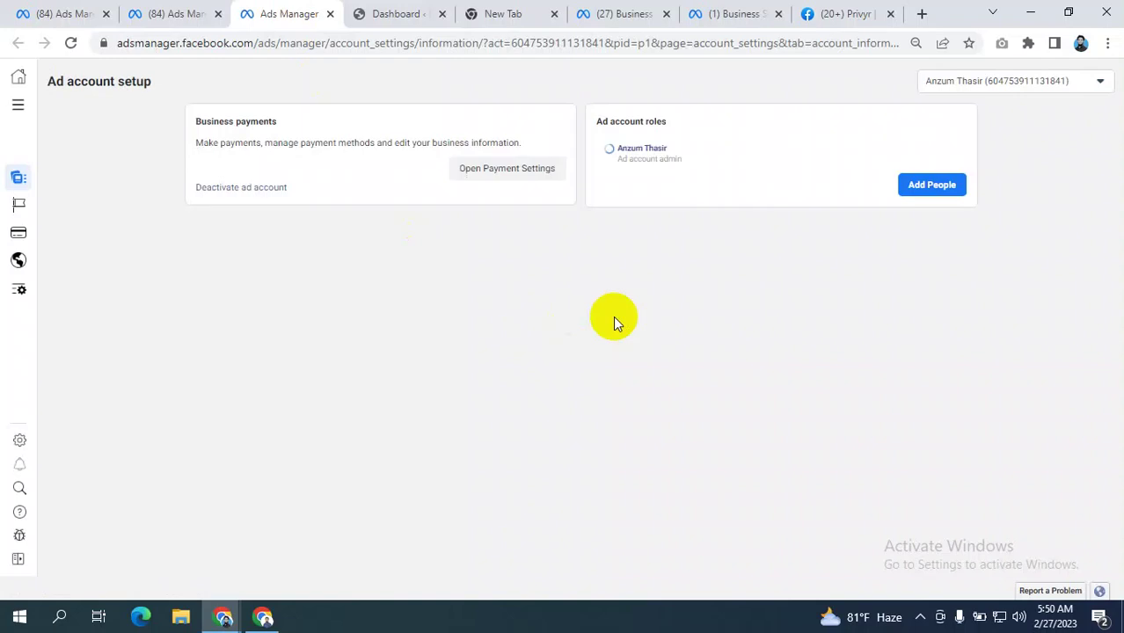
- Start adding a person to the ad account, review the roles, then cancel without changes
{"action": "left_click", "coordinate": [939, 186]}
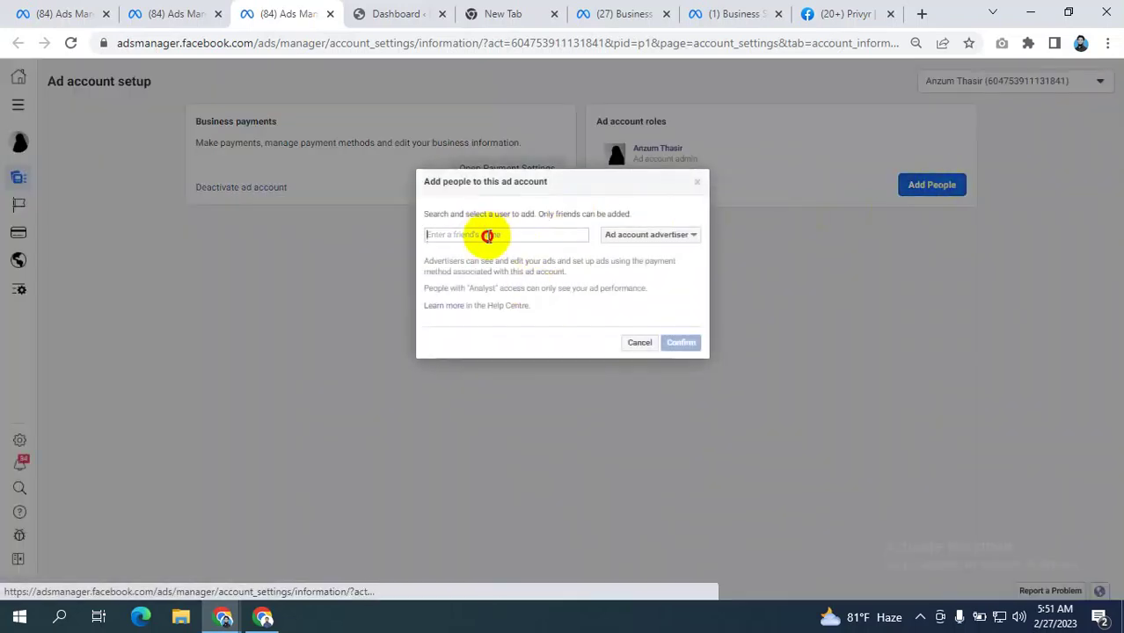
{"action": "left_click", "coordinate": [492, 234]}
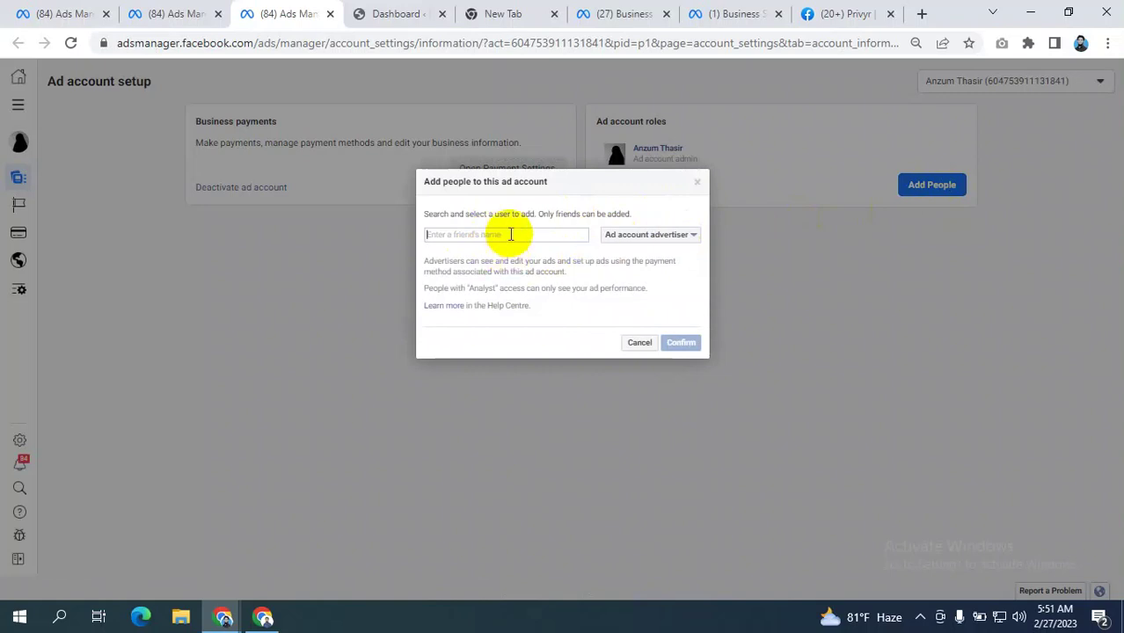
{"action": "left_click", "coordinate": [674, 237]}
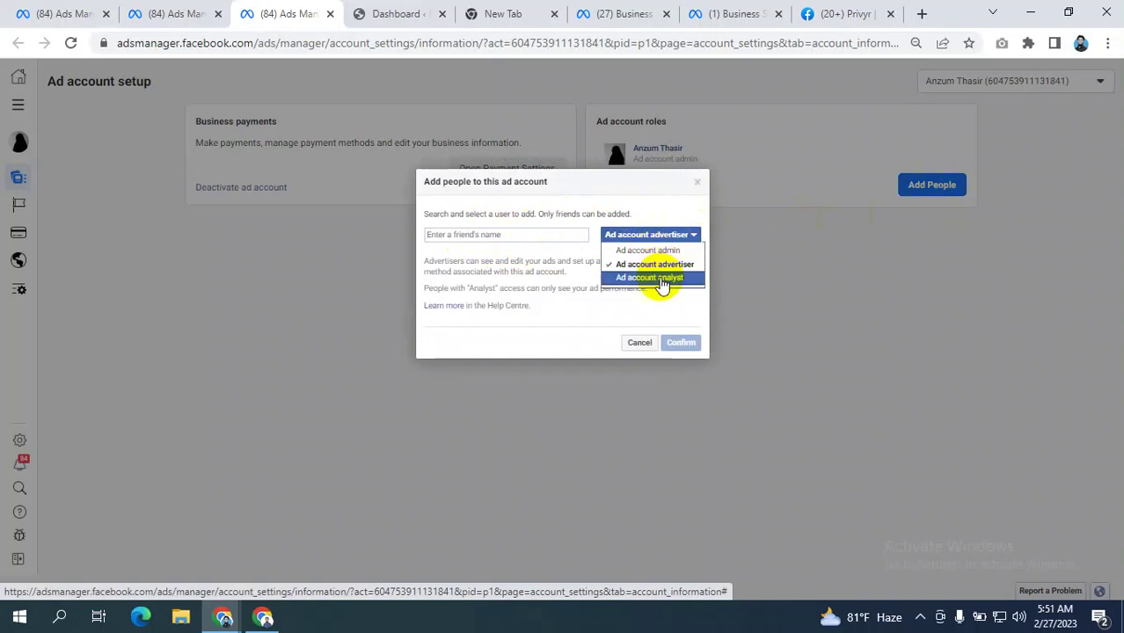
{"action": "left_click", "coordinate": [642, 193]}
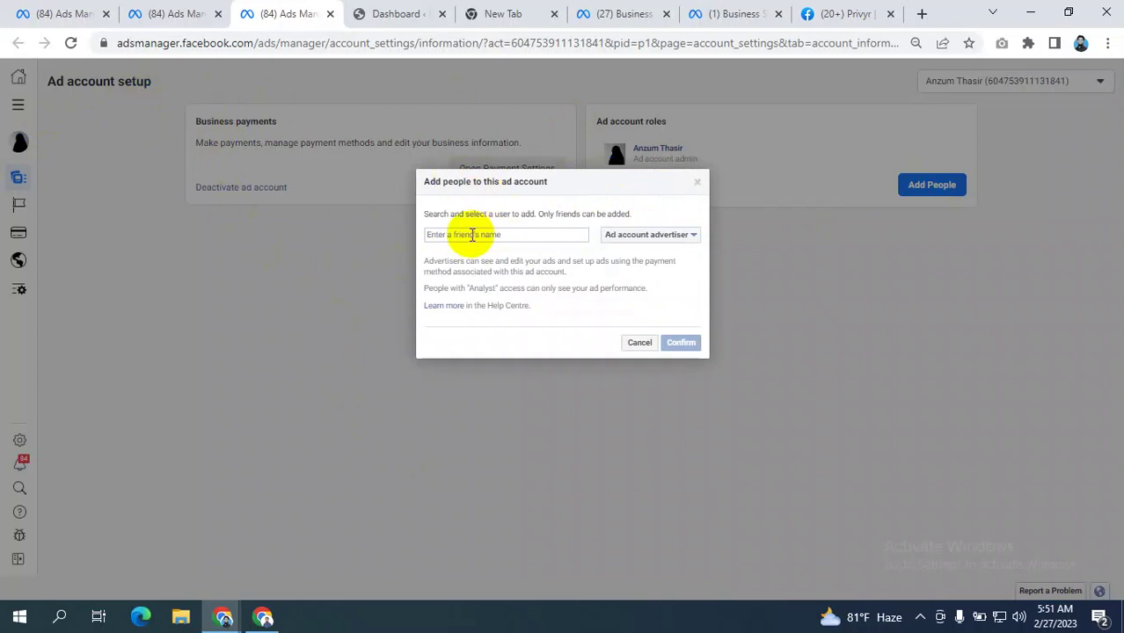
{"action": "left_click", "coordinate": [698, 184]}
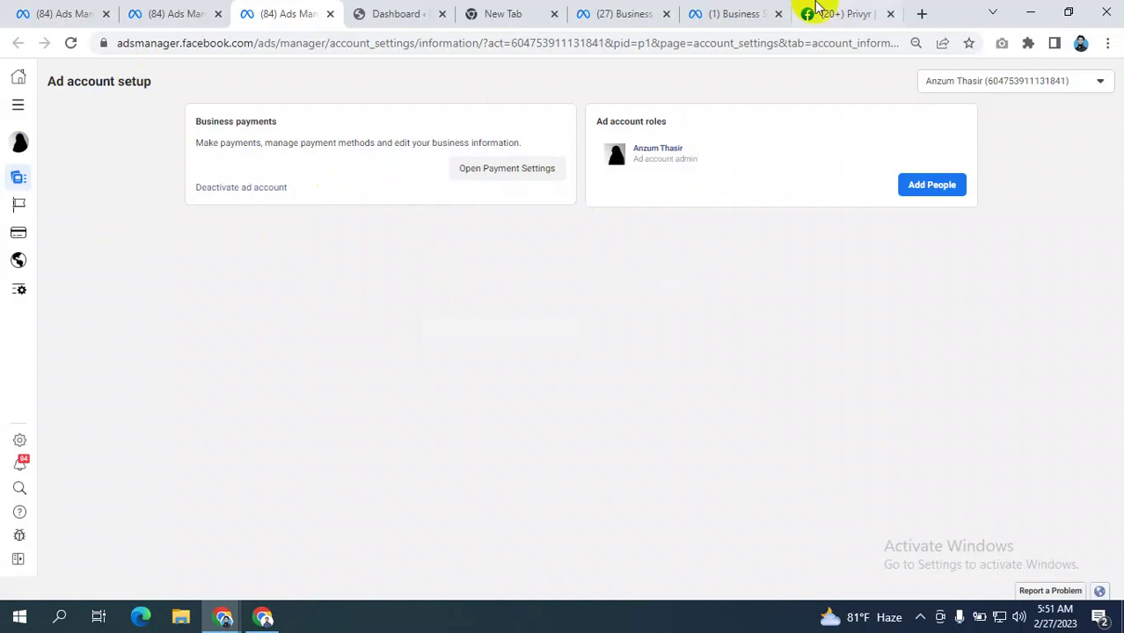
{"action": "left_click", "coordinate": [632, 13]}
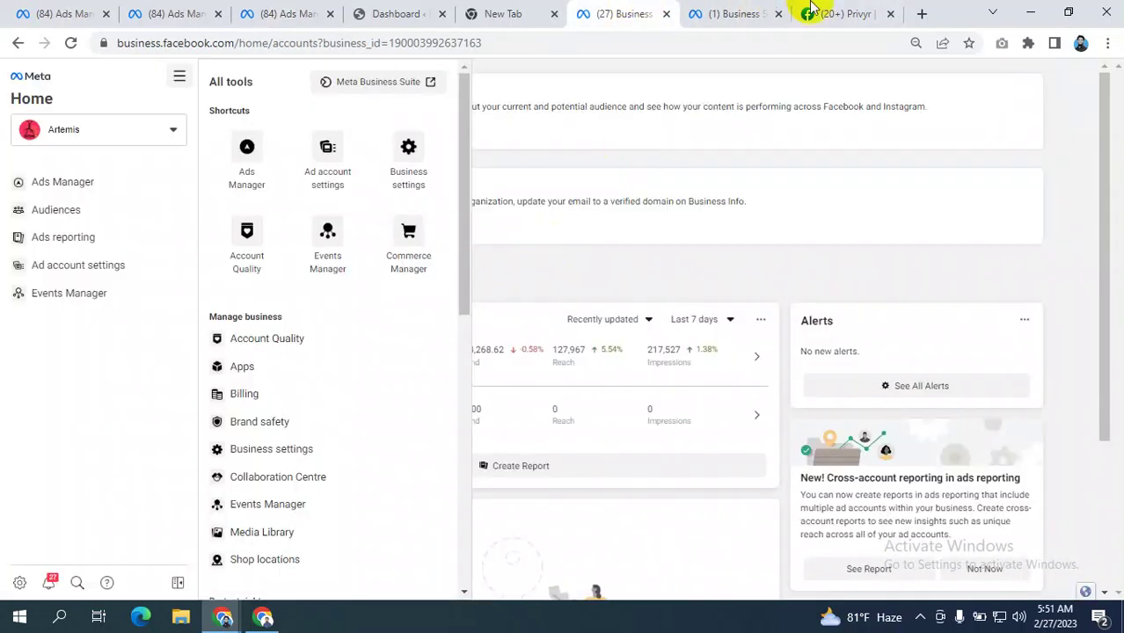
- Select the act= ad account ID in the Ads Manager address, then return to Ad accounts
{"action": "left_click", "coordinate": [714, 13]}
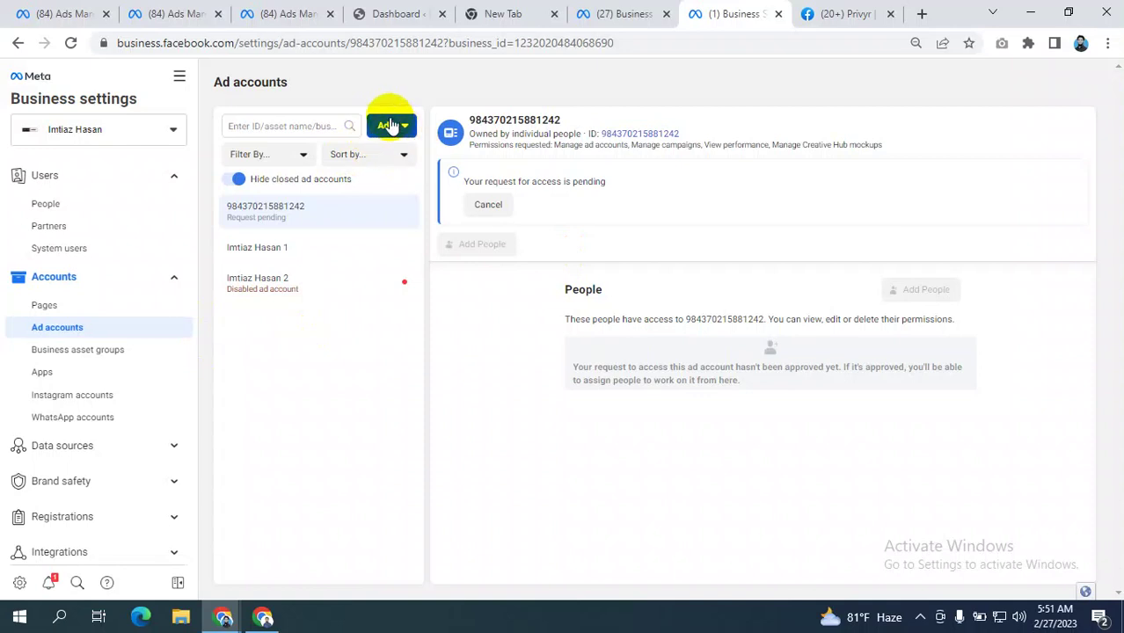
{"action": "left_click", "coordinate": [195, 16]}
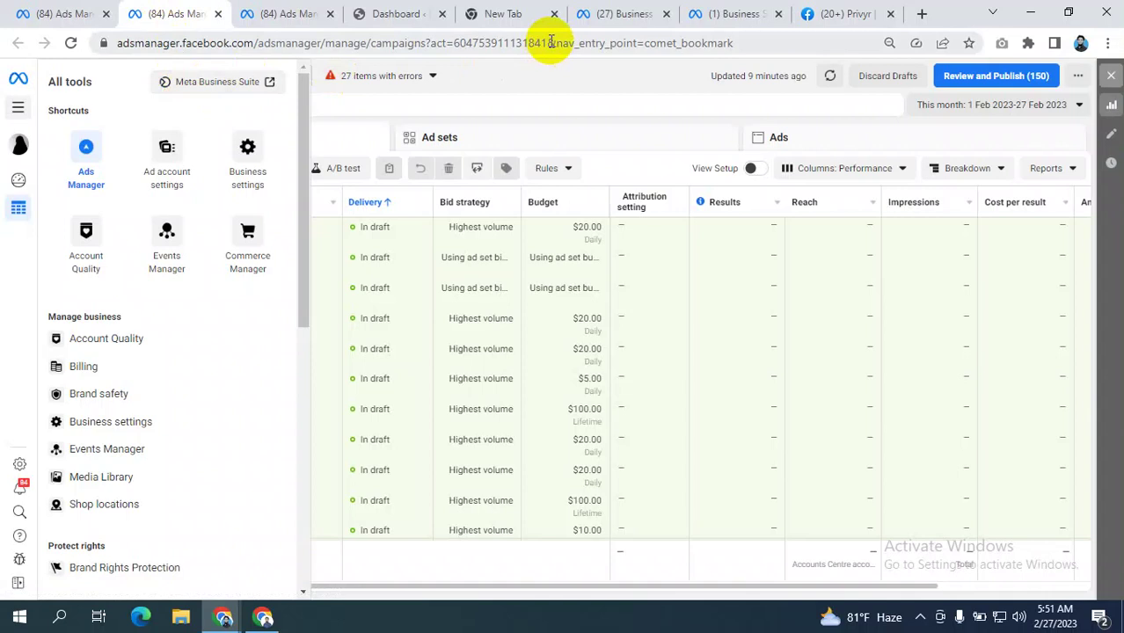
{"action": "left_click_drag", "start_coordinate": [551, 43], "coordinate": [457, 43]}
{"action": "key", "text": "ctrl+c"}
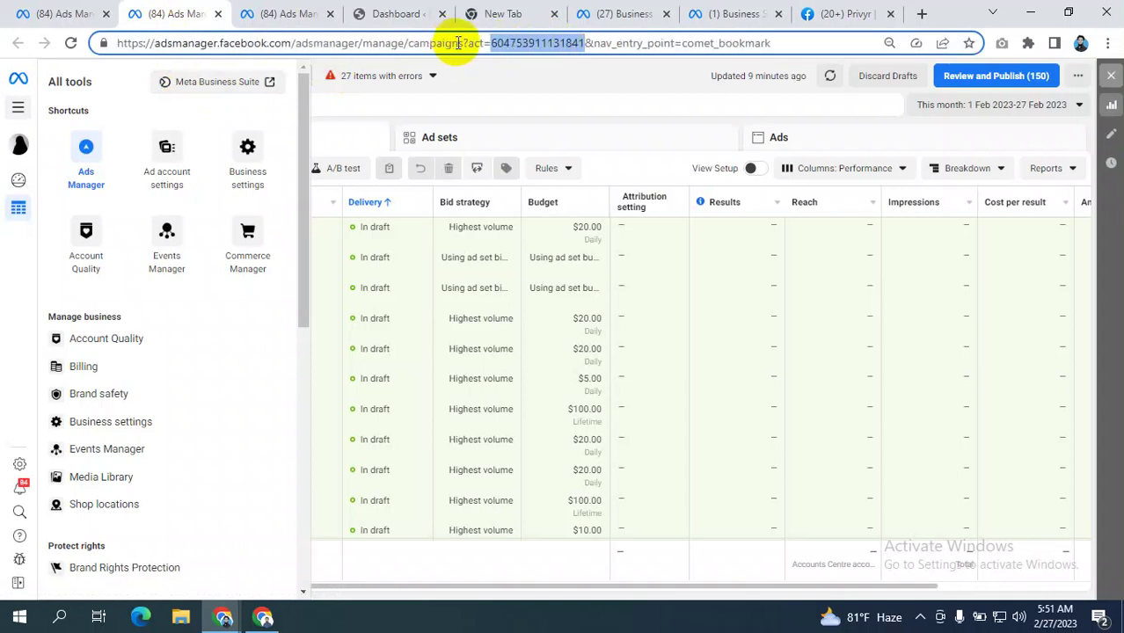
{"action": "left_click", "coordinate": [717, 13]}
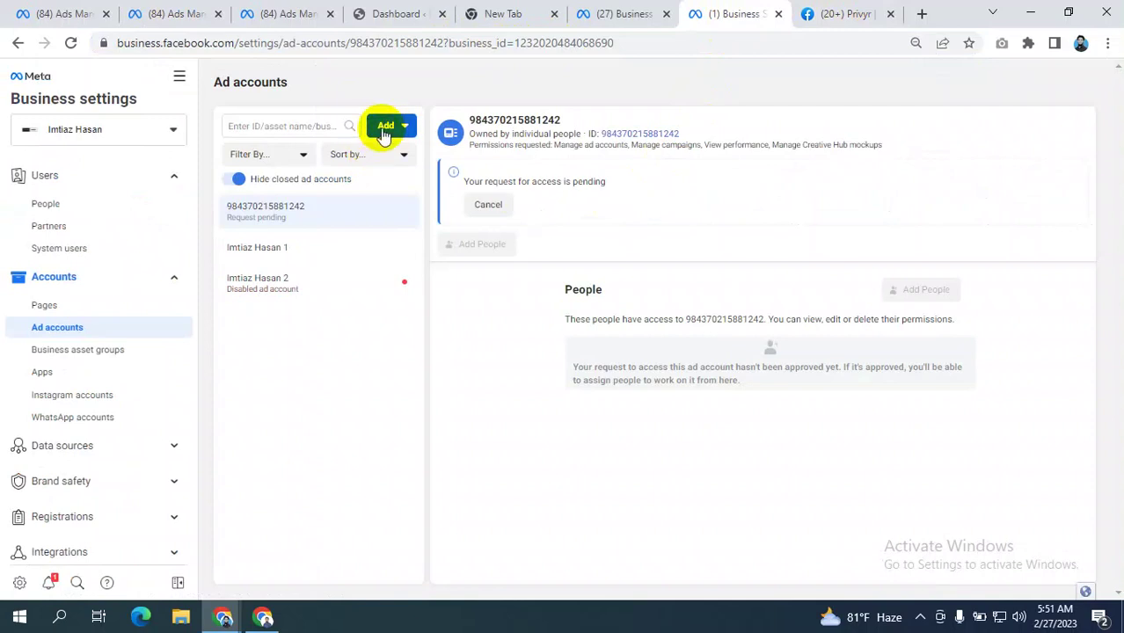
{"action": "left_click", "coordinate": [388, 132]}
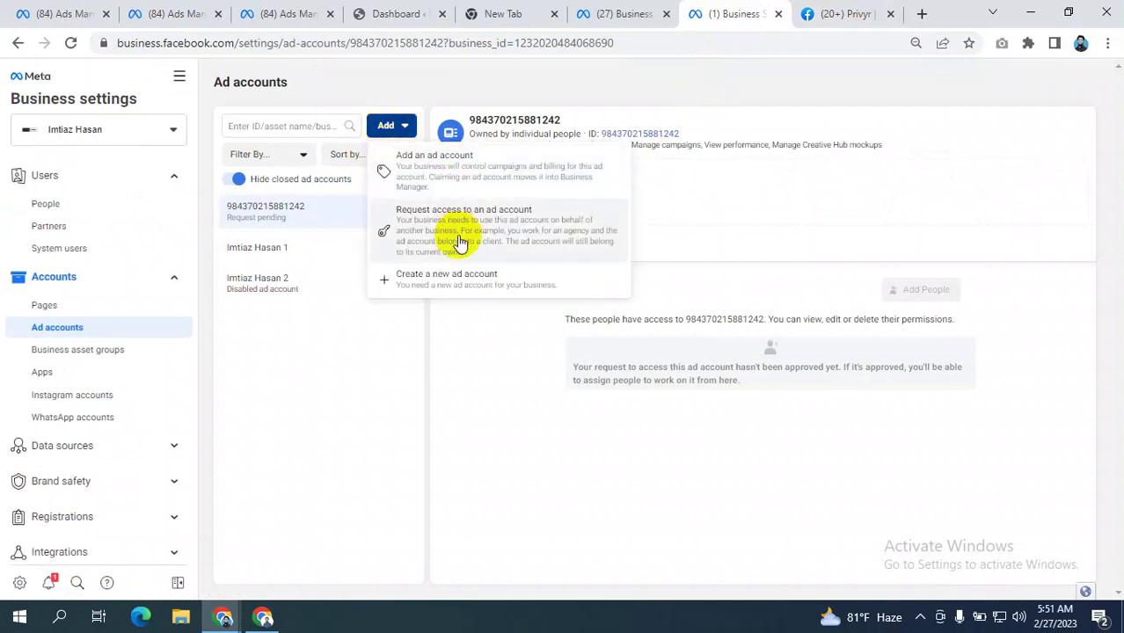
{"action": "left_click", "coordinate": [441, 220]}
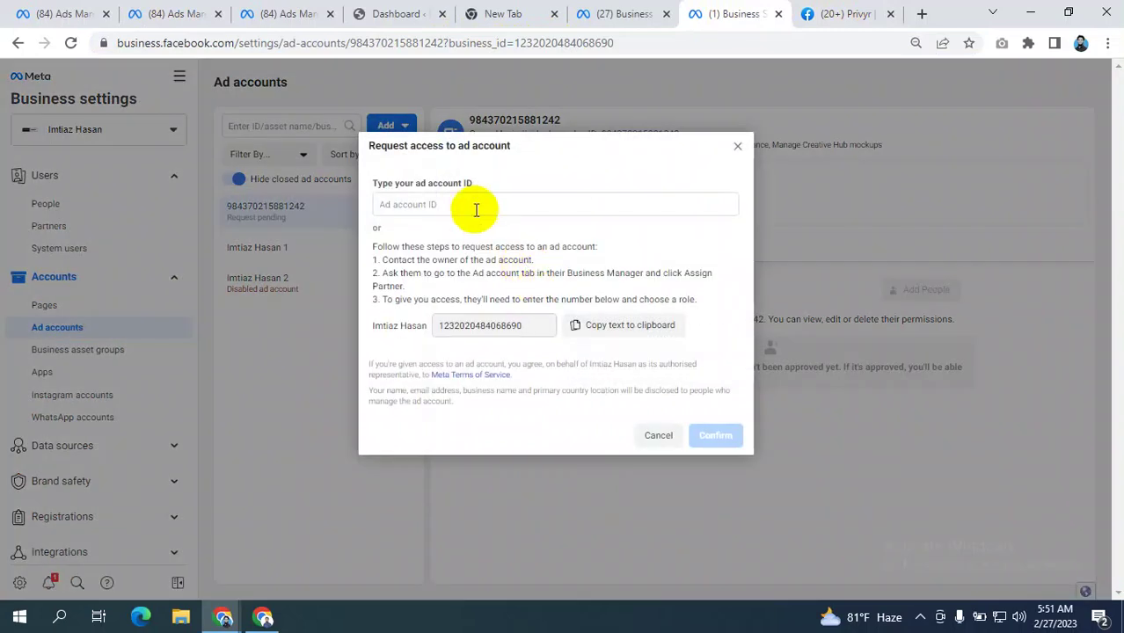
{"action": "left_click", "coordinate": [473, 206]}
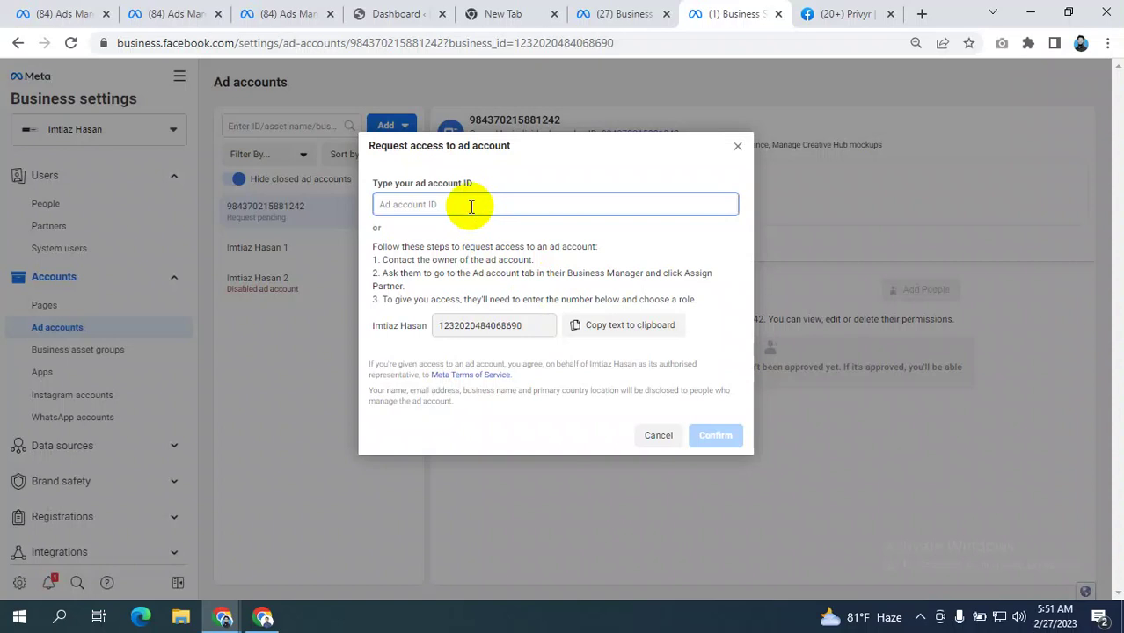
{"action": "key", "text": "ctrl+v"}
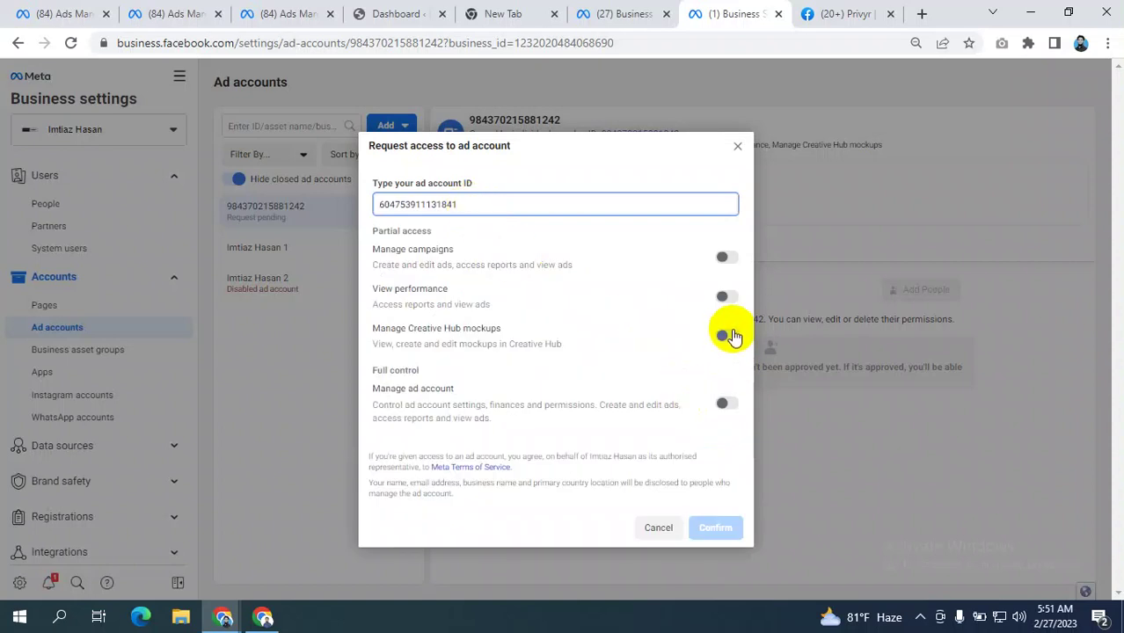
{"action": "left_click", "coordinate": [727, 336]}
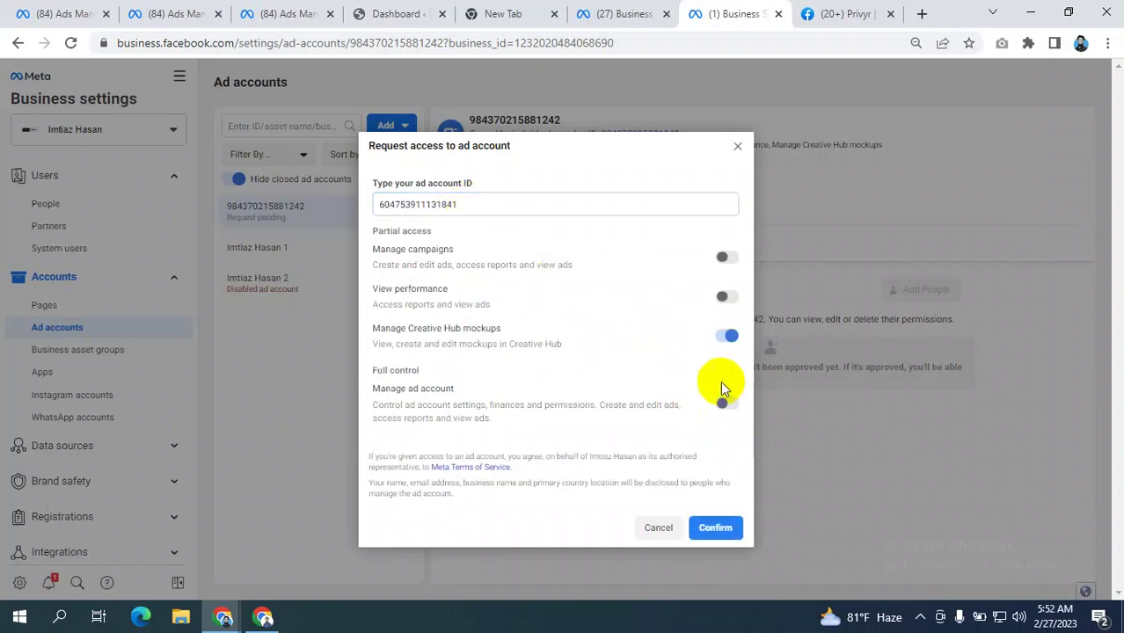
{"action": "left_click", "coordinate": [730, 151]}
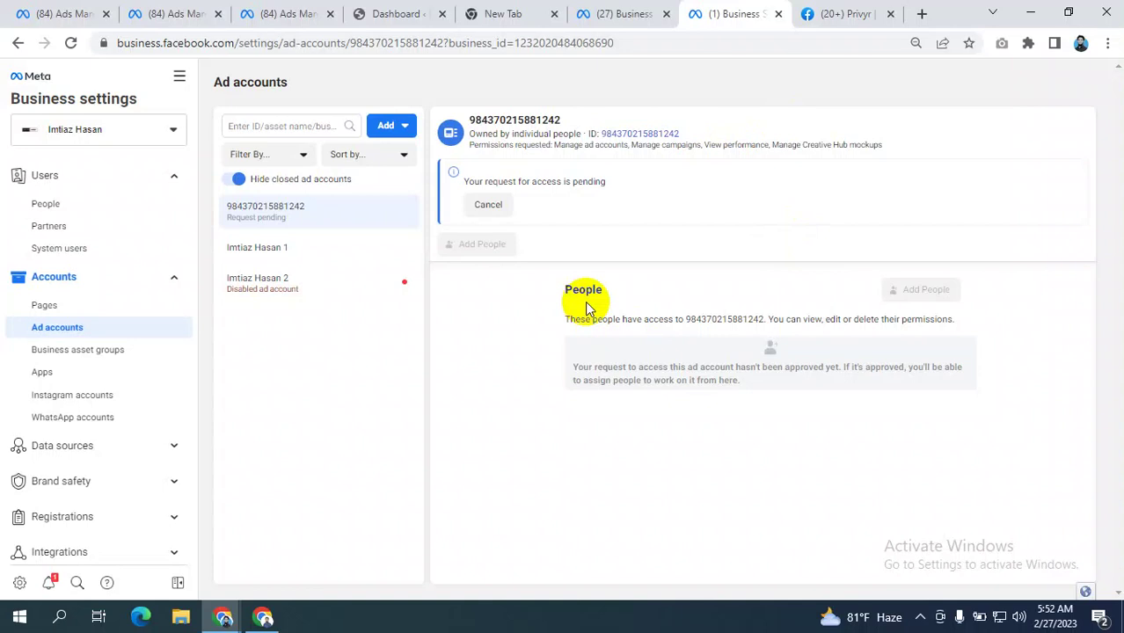
{"action": "left_click", "coordinate": [398, 124]}
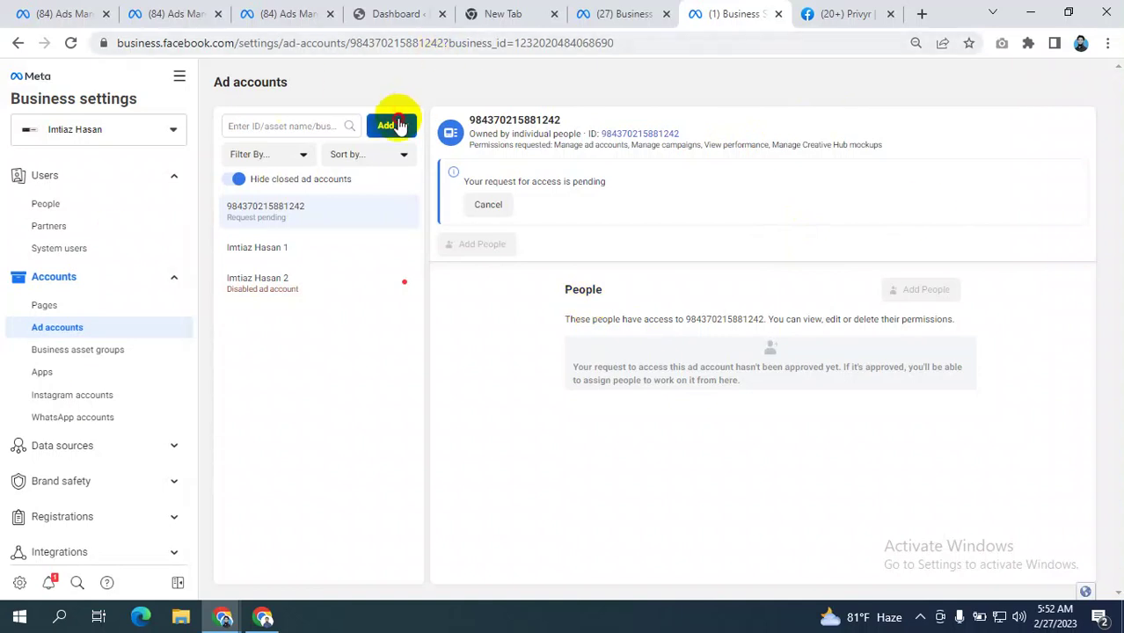
{"action": "left_click", "coordinate": [640, 82]}
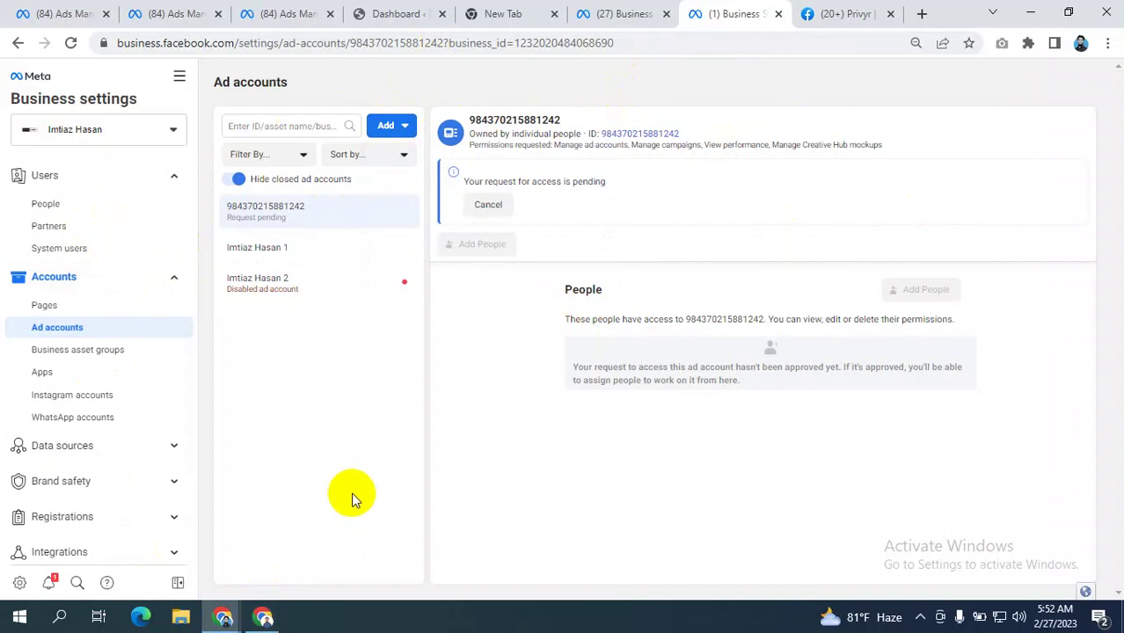
- Stop presenting in the Google Meet call so another participant can present
{"action": "left_click", "coordinate": [264, 618]}
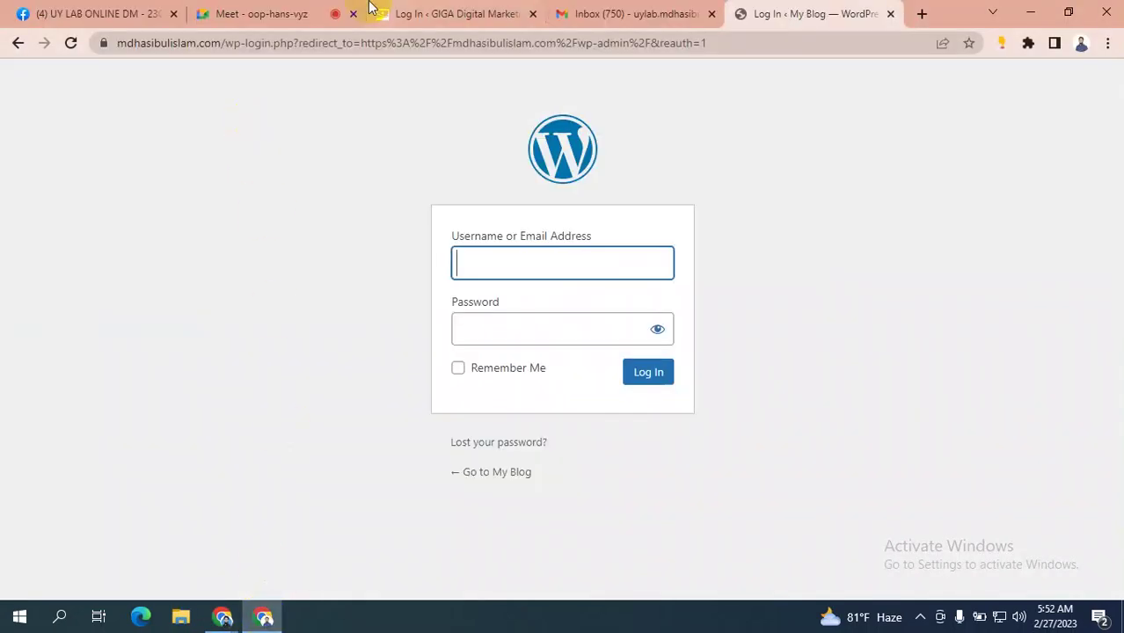
{"action": "left_click", "coordinate": [286, 13]}
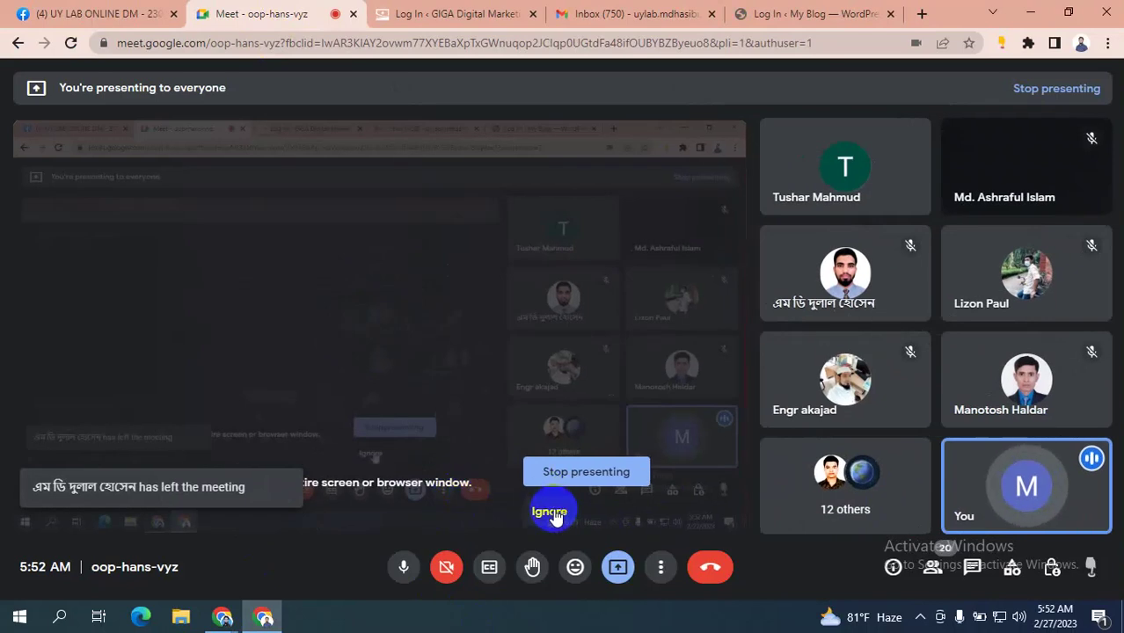
{"action": "left_click", "coordinate": [224, 618]}
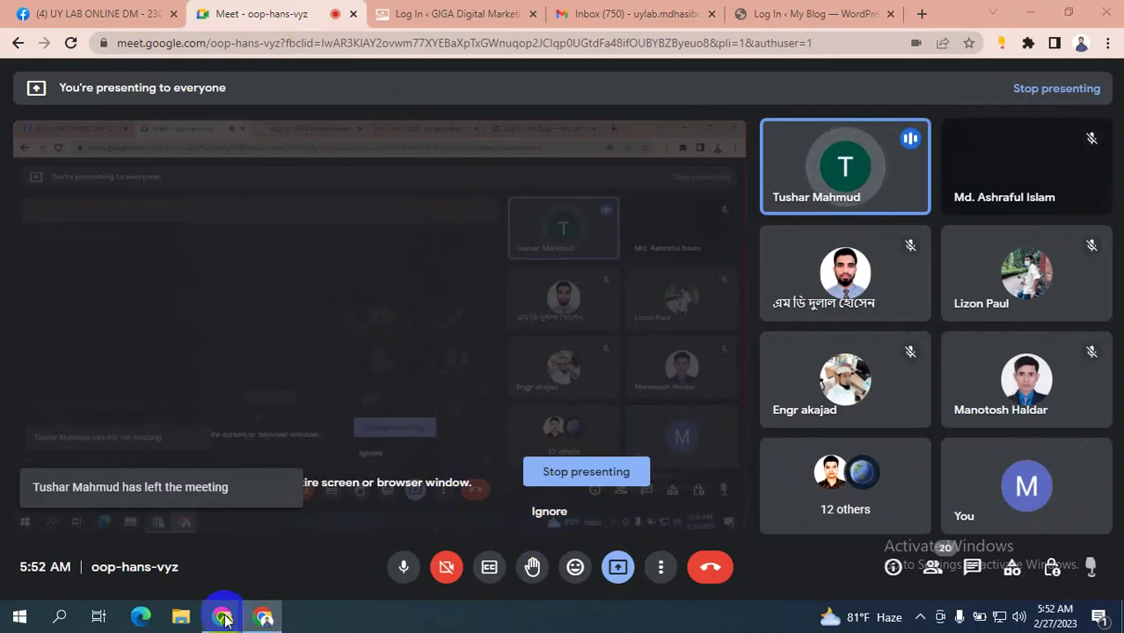
{"action": "left_click", "coordinate": [156, 540]}
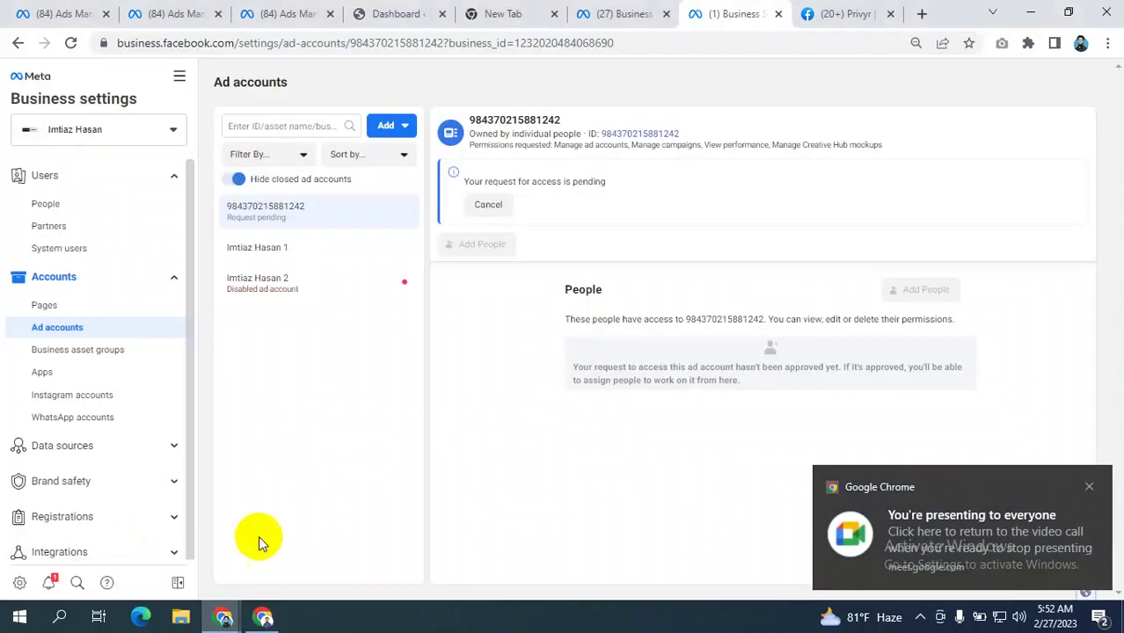
{"action": "left_click", "coordinate": [263, 618]}
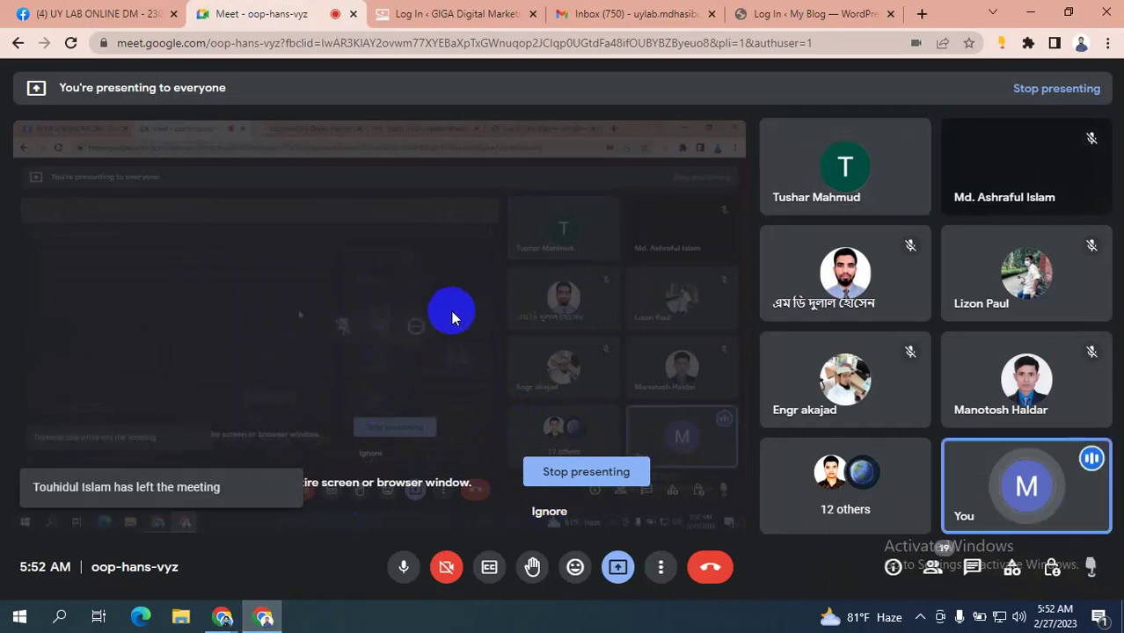
{"action": "left_click", "coordinate": [630, 472]}
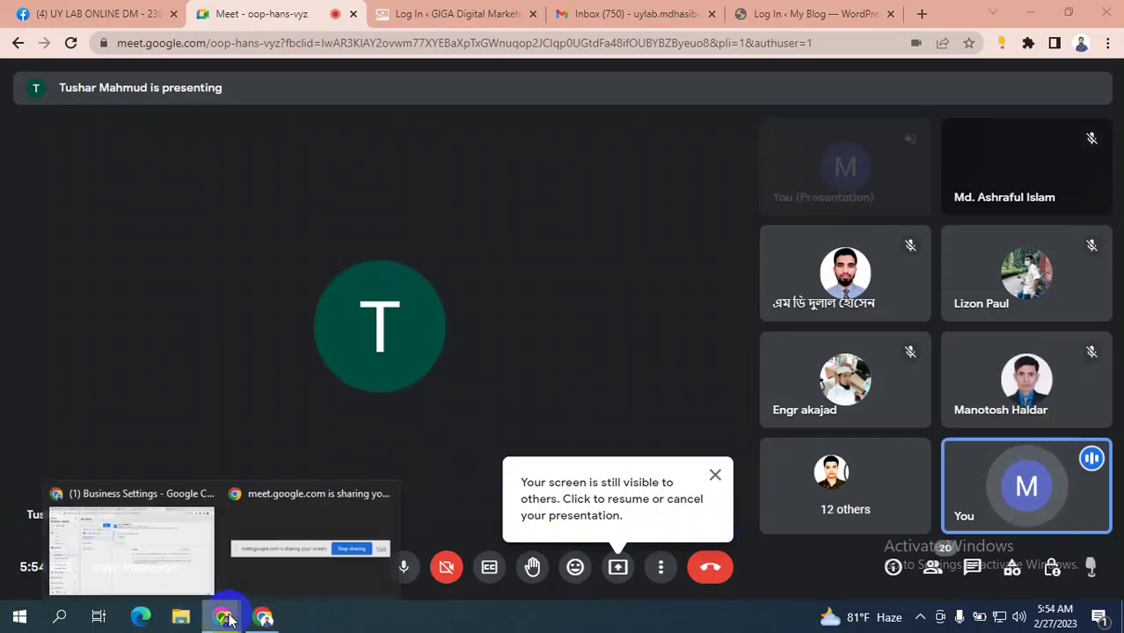
- Return to the Business Settings window with the pending ad account request
{"action": "mouse_move", "coordinate": [224, 617]}
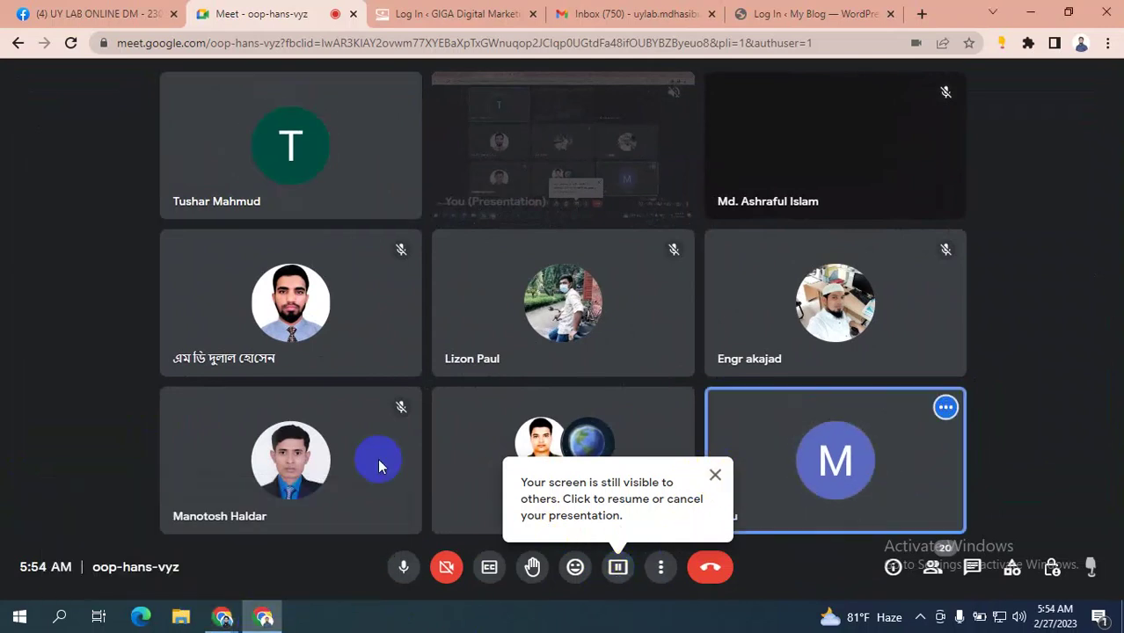
{"action": "left_click", "coordinate": [814, 10]}
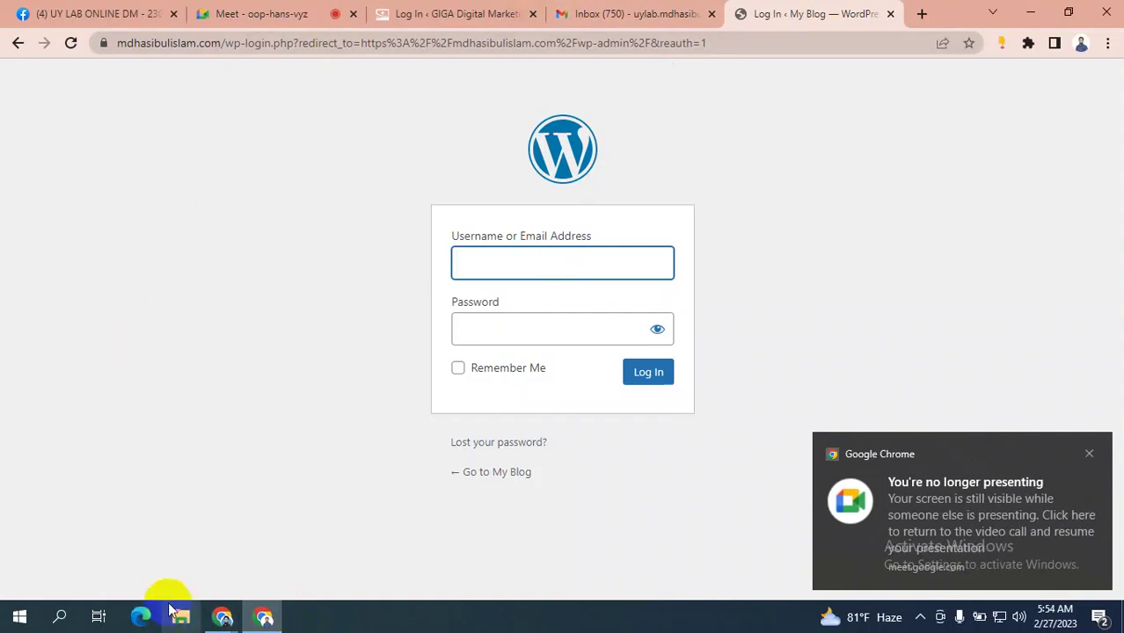
{"action": "left_click", "coordinate": [229, 618]}
{"action": "left_click", "coordinate": [82, 547]}
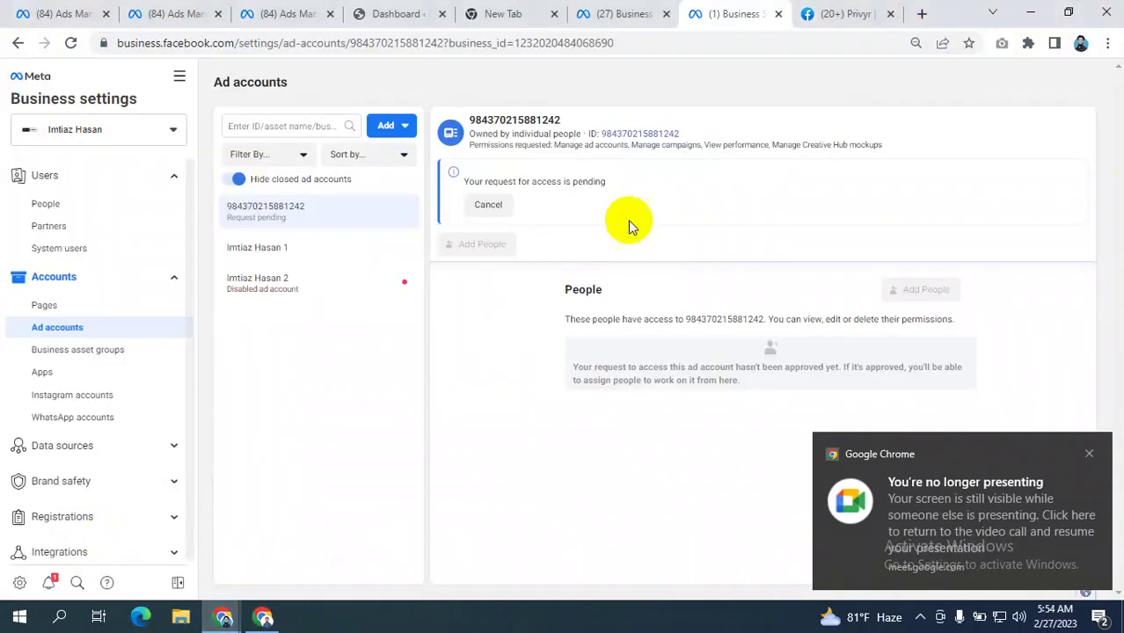
- Go to People, then Partners, to see Equine Cares with one shared ad account
{"action": "left_click", "coordinate": [48, 204]}
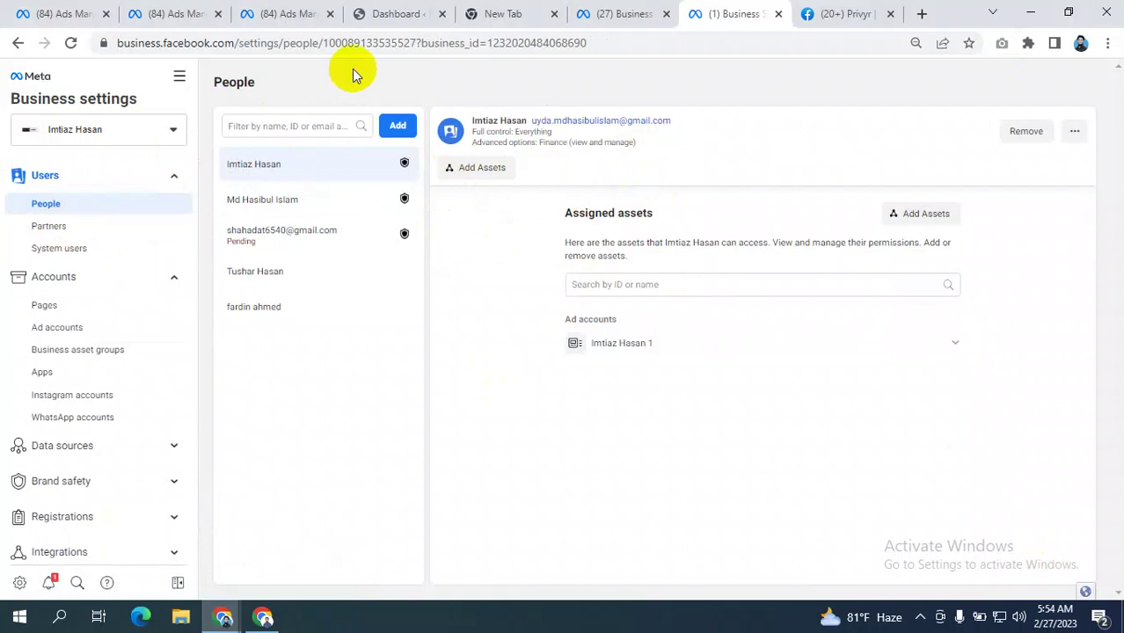
{"action": "left_click", "coordinate": [76, 202]}
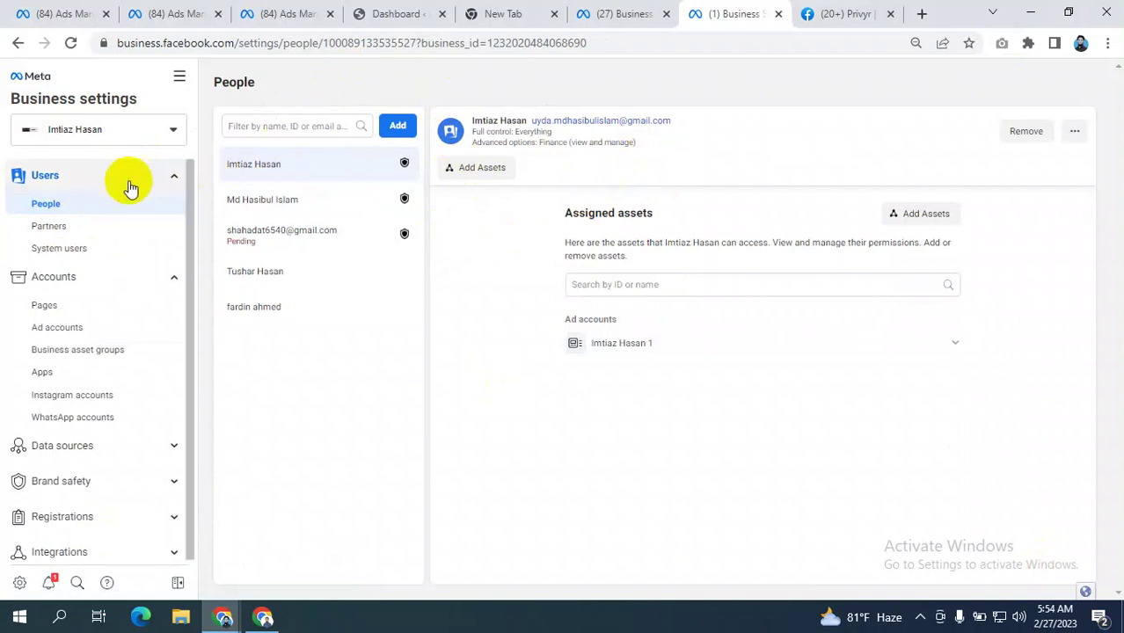
{"action": "left_click", "coordinate": [53, 227]}
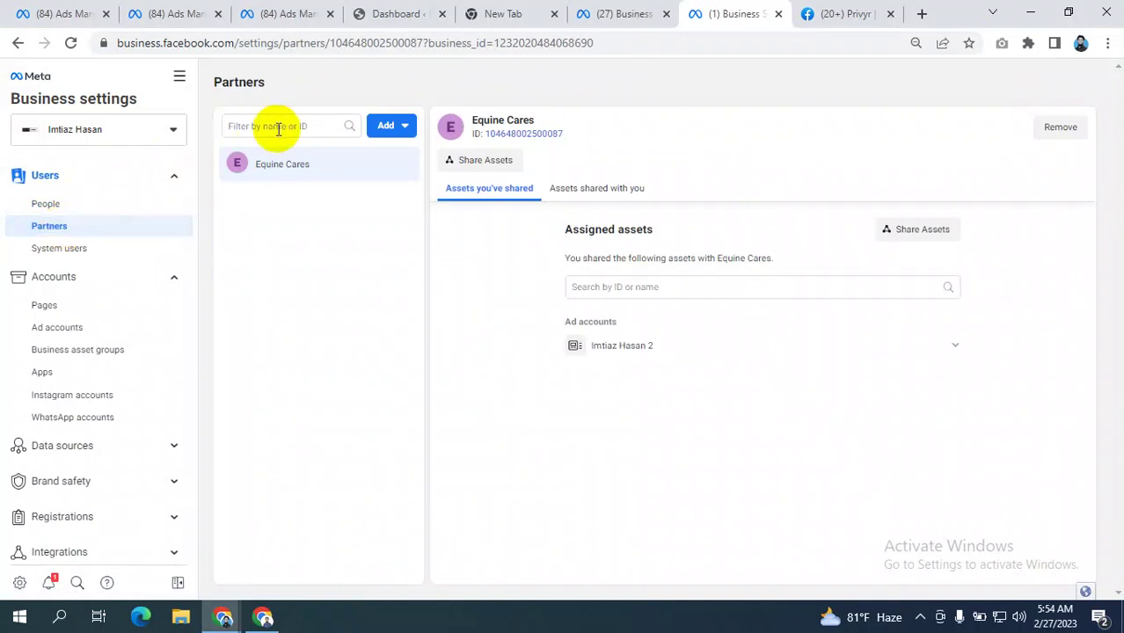
- Show the Add options: give a partner asset access or ask them to share theirs
{"action": "left_click", "coordinate": [392, 126]}
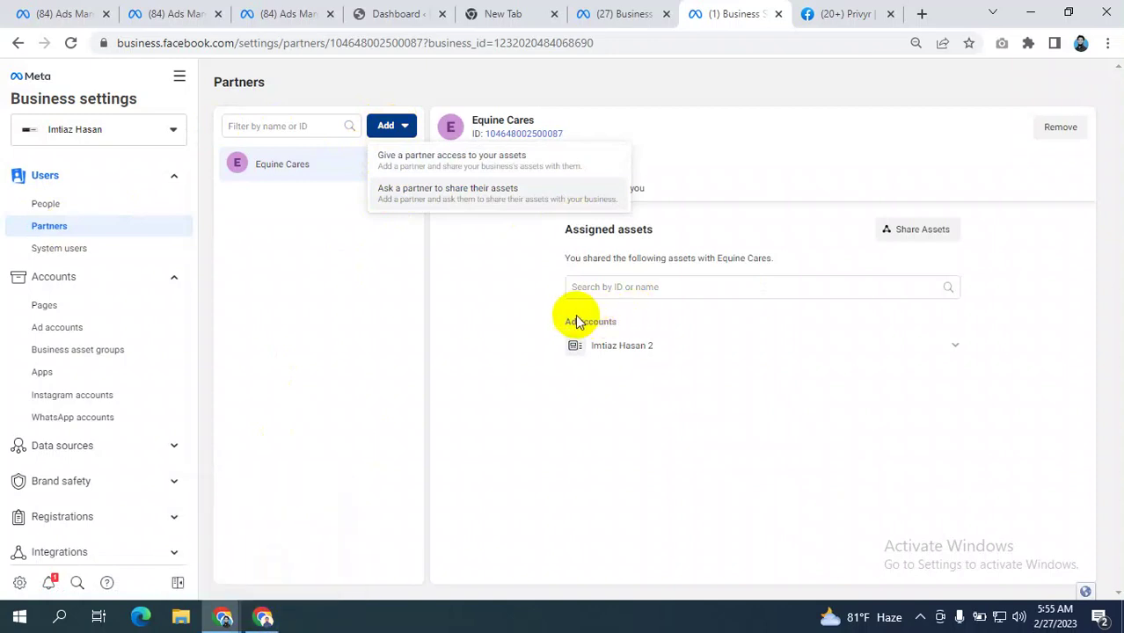
{"action": "key", "text": "ctrl+plus"}
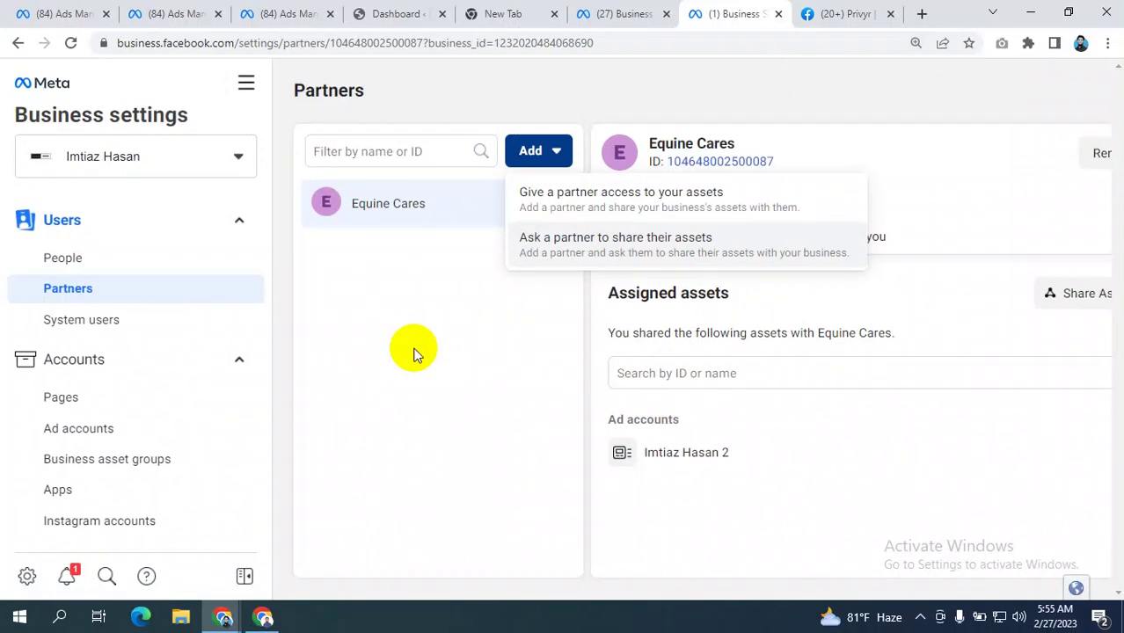
{"action": "key", "text": "ctrl+minus"}
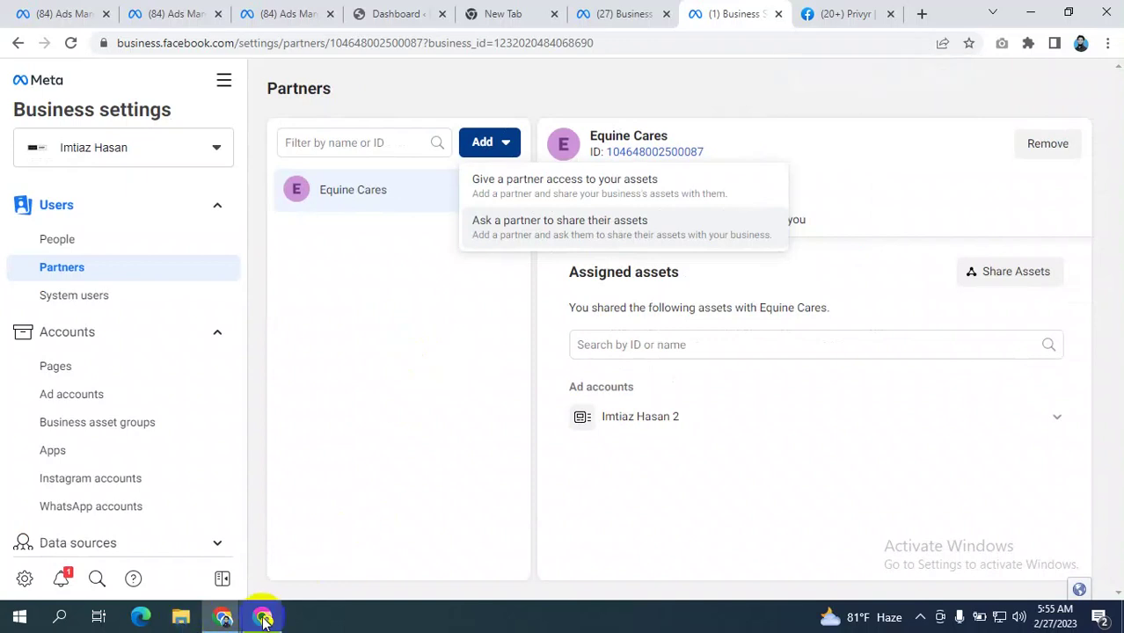
{"action": "mouse_move", "coordinate": [264, 622]}
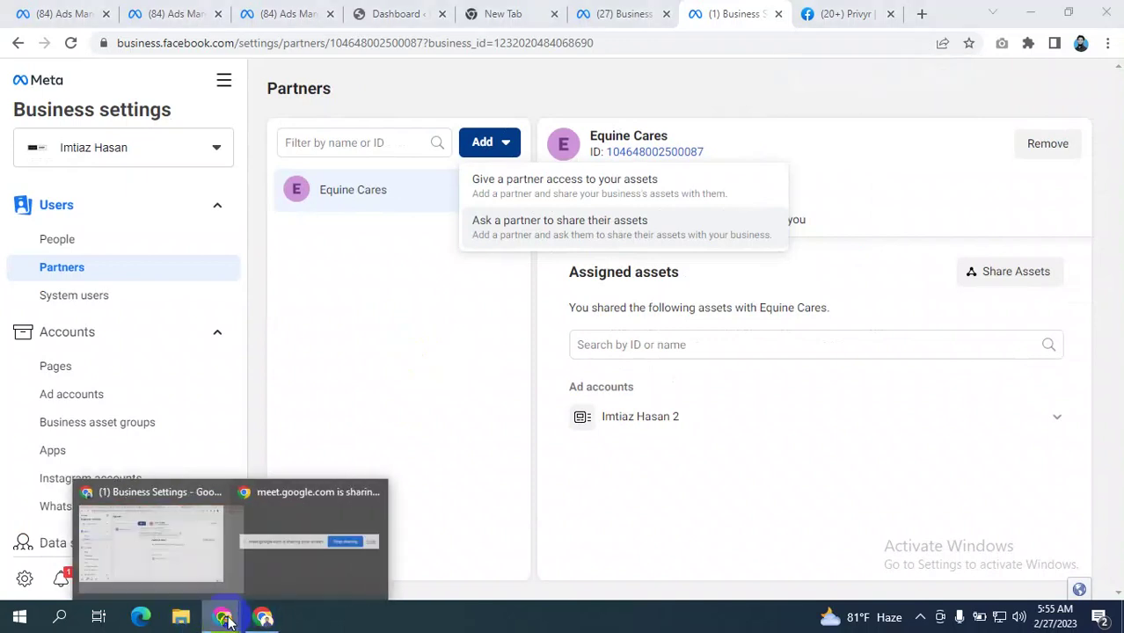
{"action": "left_click", "coordinate": [145, 547]}
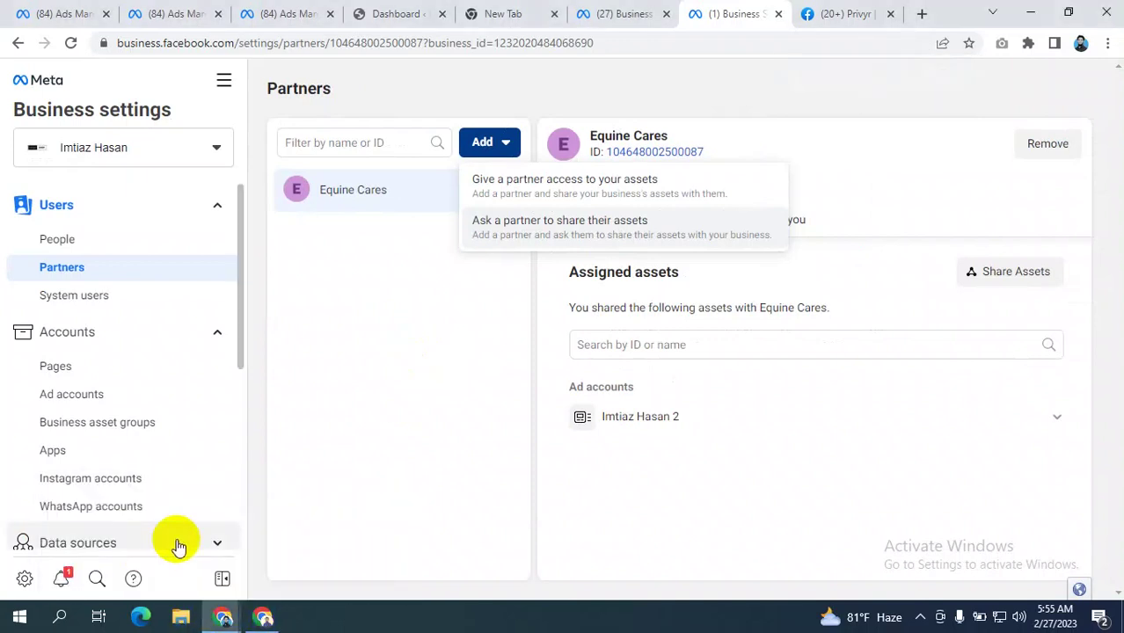
- Admit all waiting guests into the Meet call and pin your own tile
{"action": "left_click", "coordinate": [264, 615]}
{"action": "left_click", "coordinate": [268, 10]}
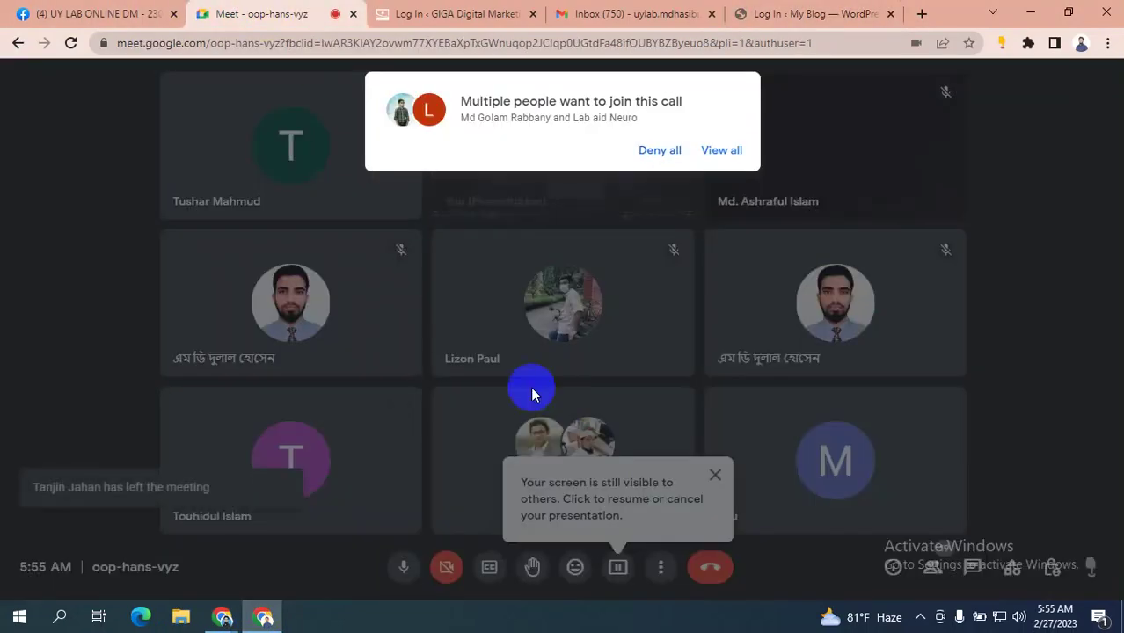
{"action": "left_click", "coordinate": [722, 152]}
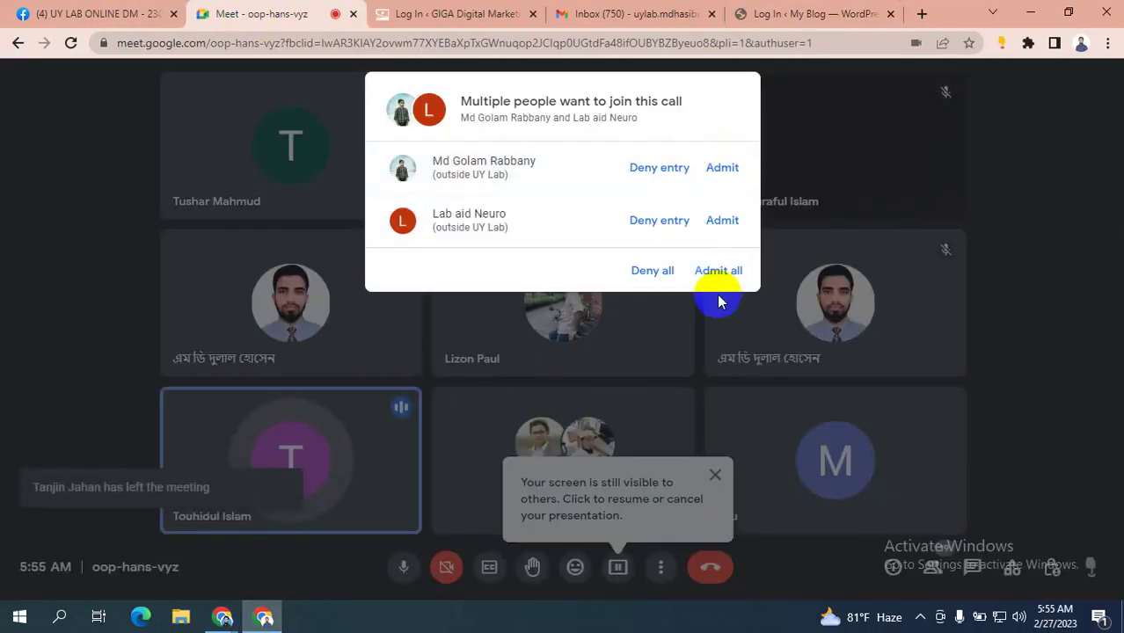
{"action": "left_click", "coordinate": [720, 267]}
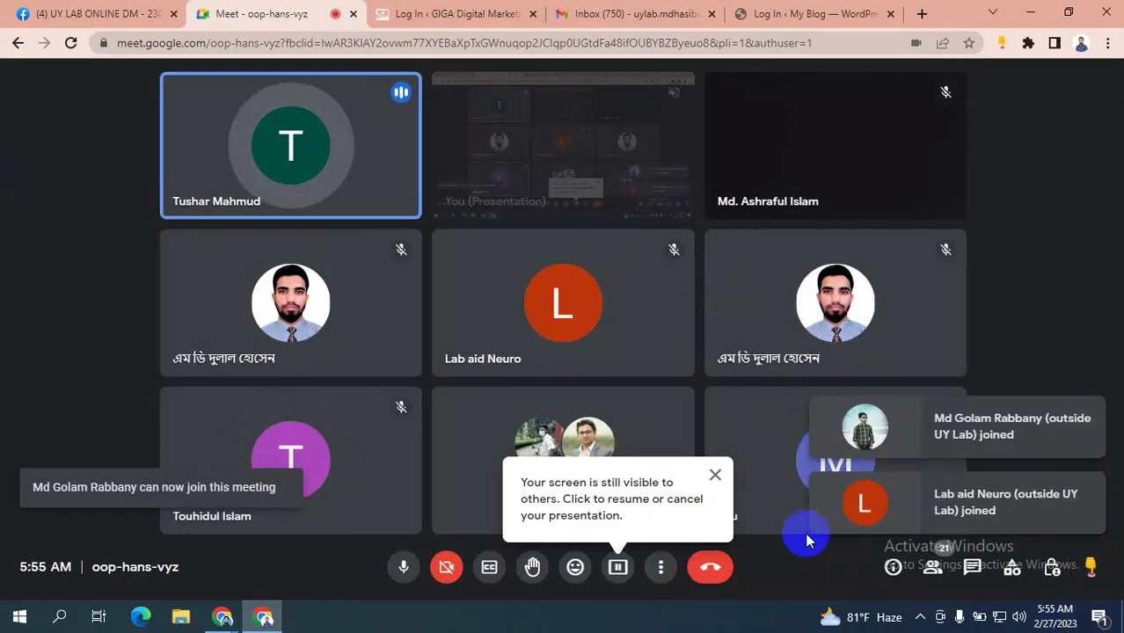
{"action": "left_click", "coordinate": [715, 475]}
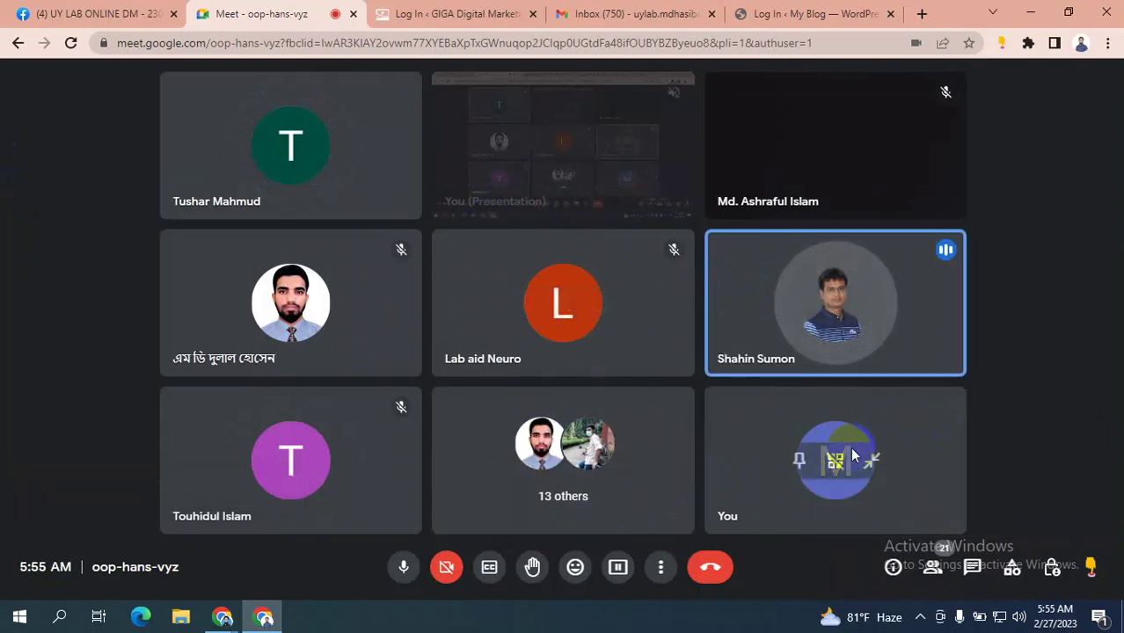
{"action": "left_click", "coordinate": [811, 468]}
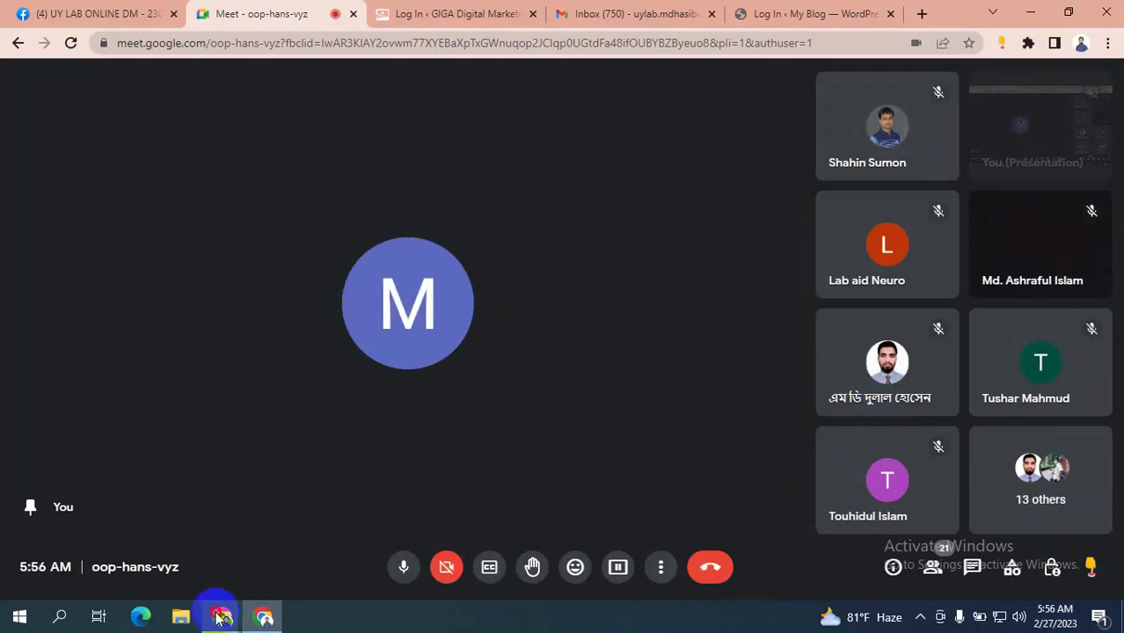
- Choose Add > Give a partner access to your assets and focus the Partner business ID field
{"action": "mouse_move", "coordinate": [222, 613]}
{"action": "left_click", "coordinate": [167, 524]}
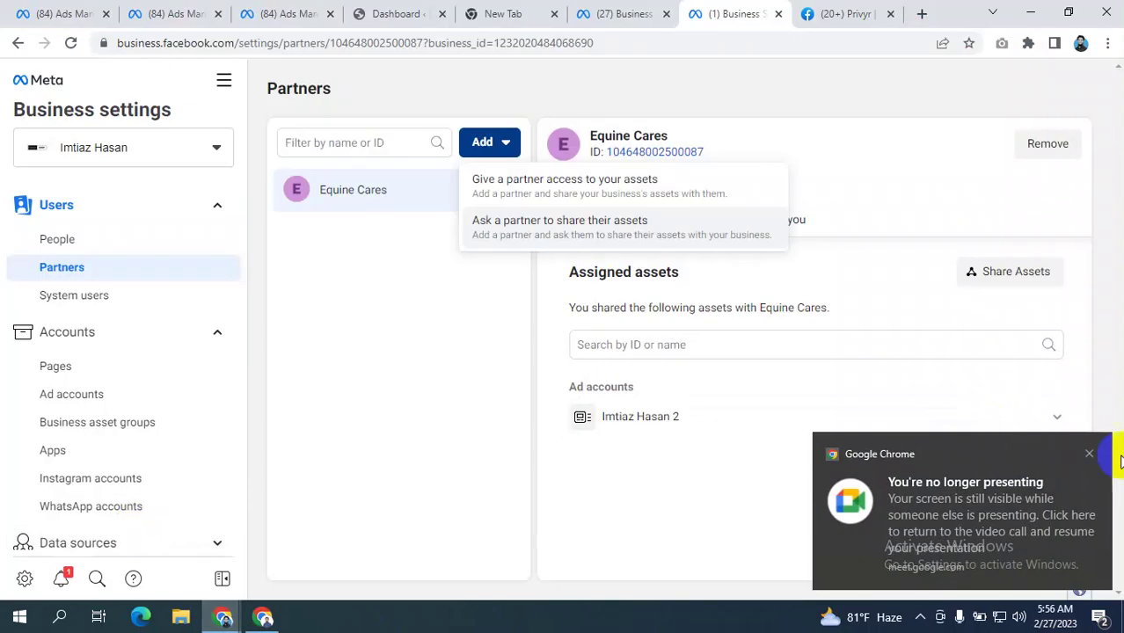
{"action": "left_click", "coordinate": [1089, 453]}
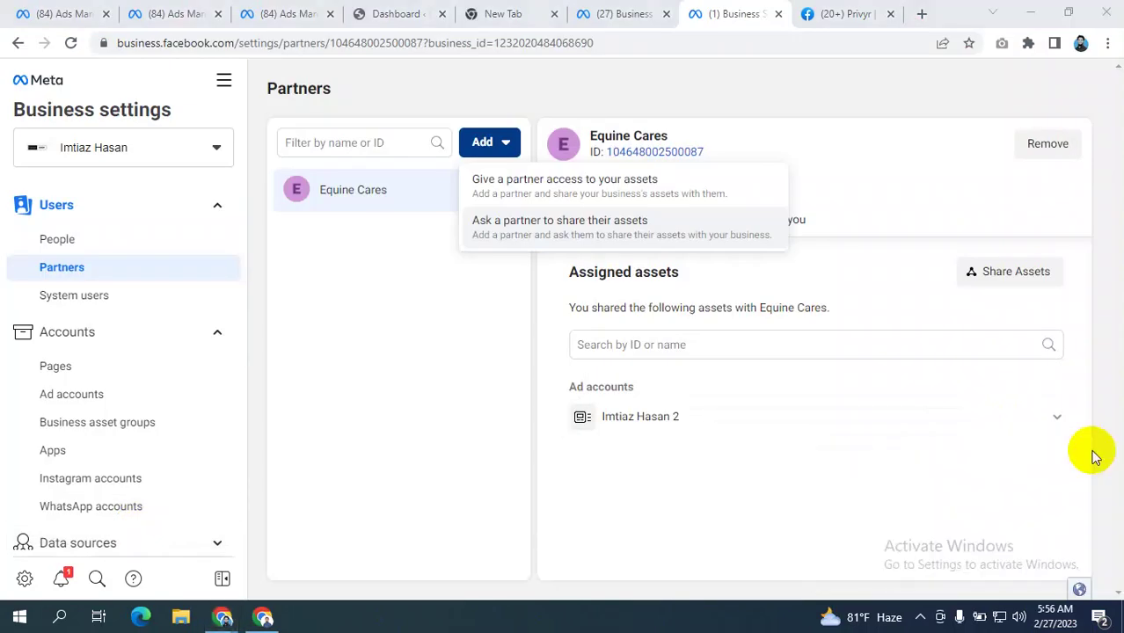
{"action": "left_click", "coordinate": [53, 269]}
{"action": "left_click", "coordinate": [464, 143]}
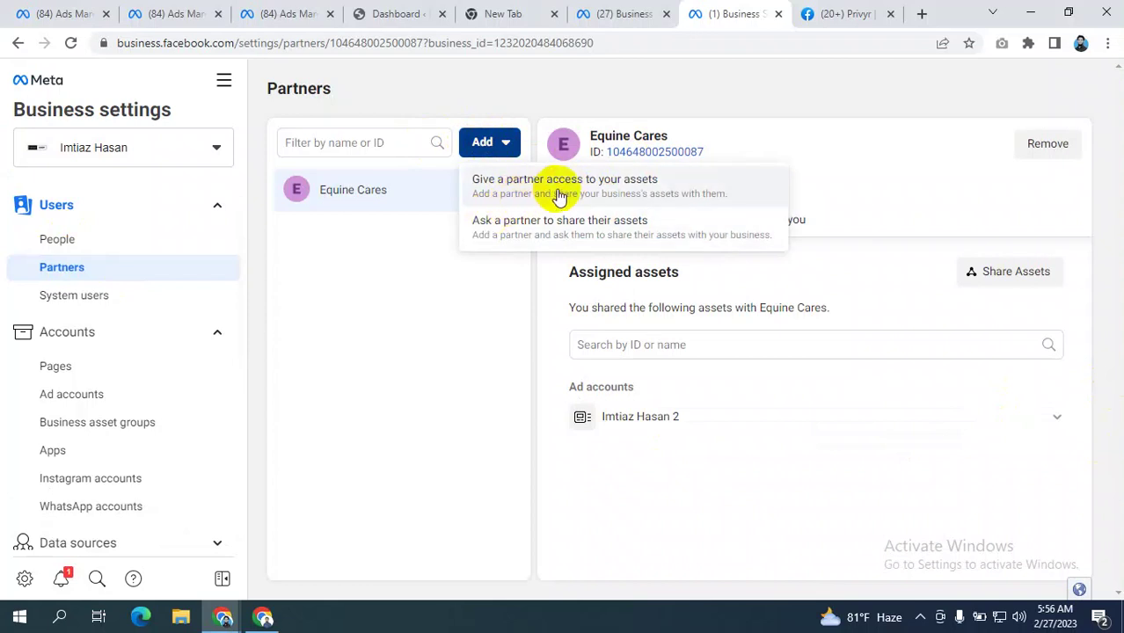
{"action": "left_click", "coordinate": [579, 179]}
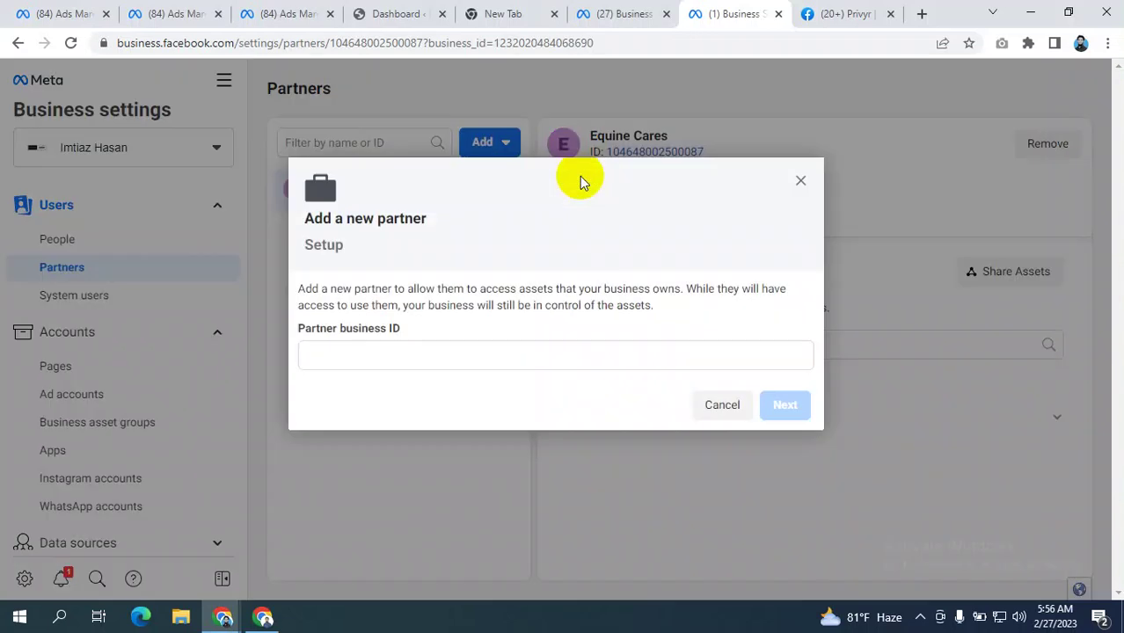
{"action": "left_click", "coordinate": [428, 350]}
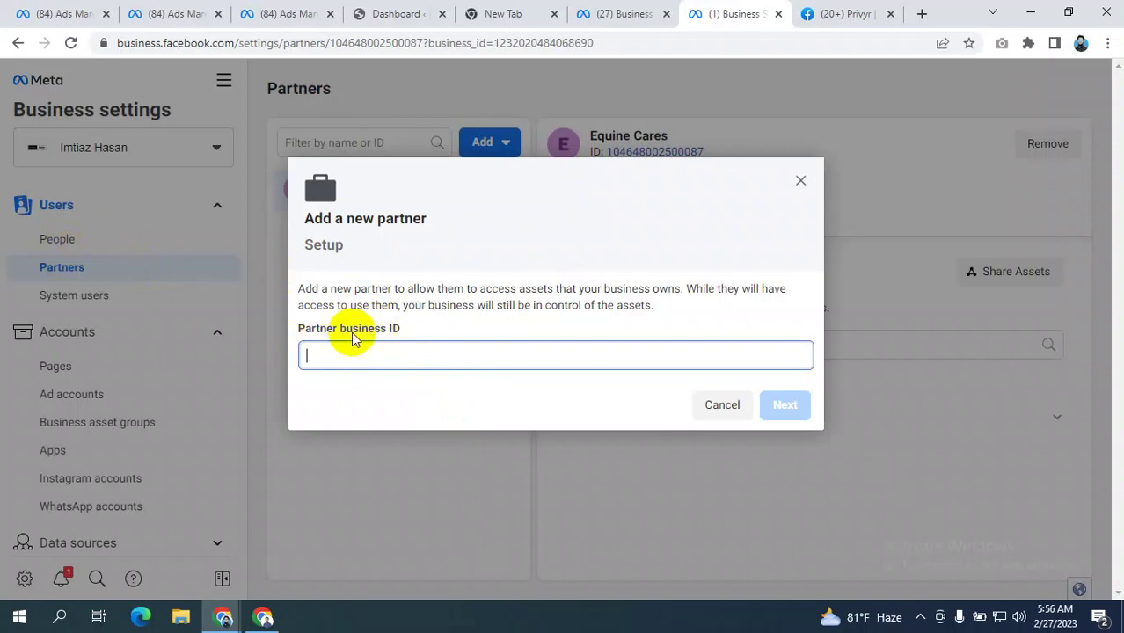
- Refocus the Partner business ID field and dismiss the no-longer-presenting notification
{"action": "left_click", "coordinate": [267, 620]}
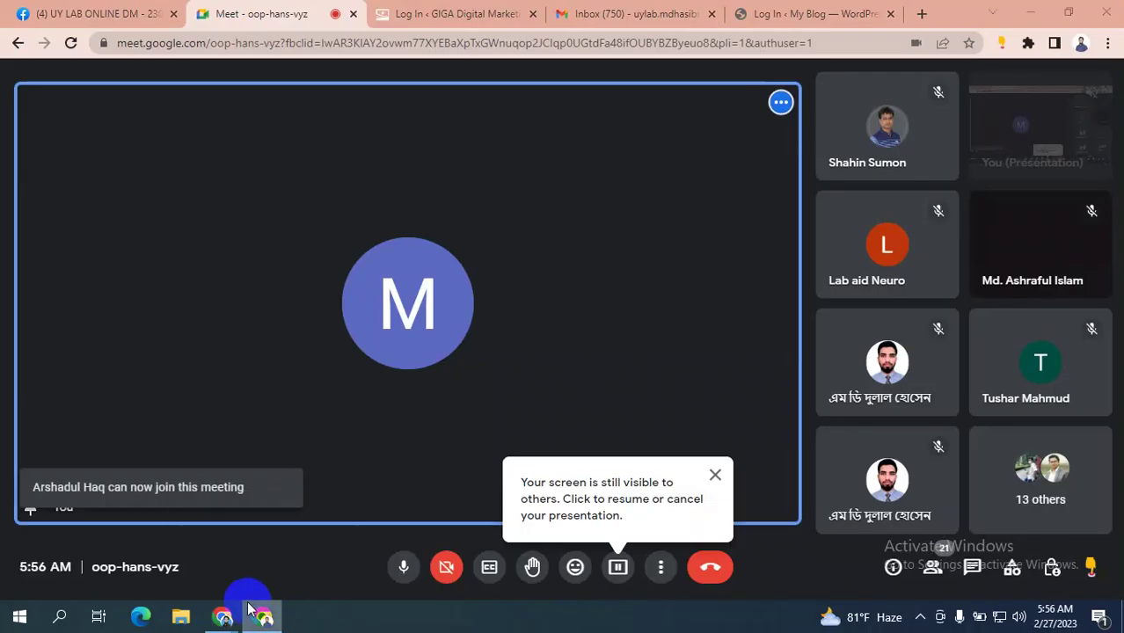
{"action": "left_click", "coordinate": [249, 610]}
{"action": "left_click", "coordinate": [414, 359]}
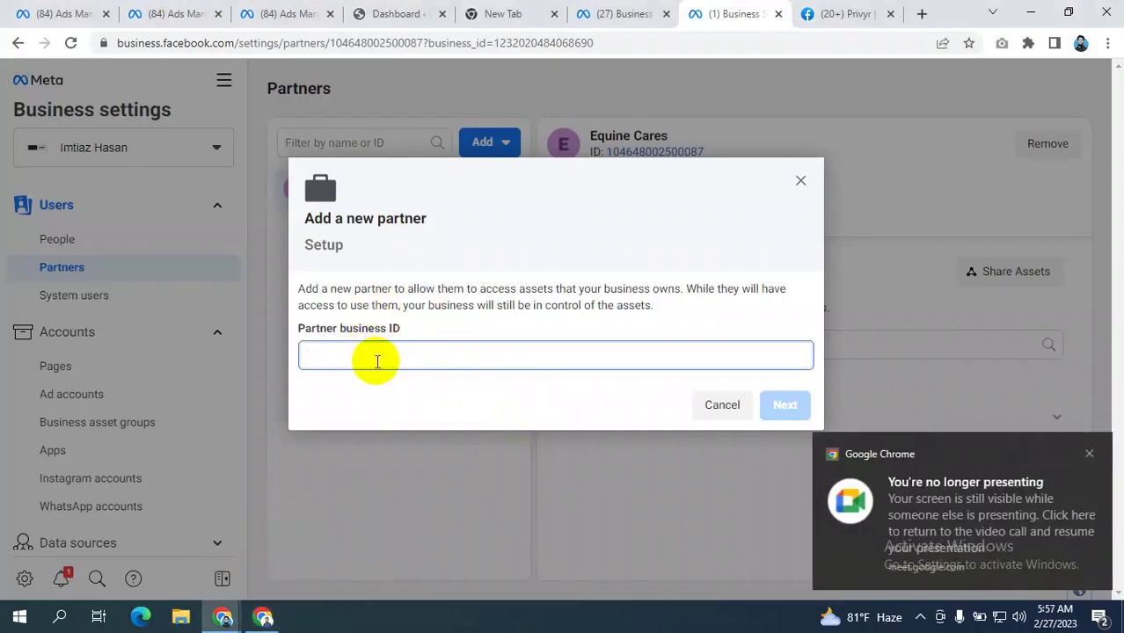
{"action": "left_click", "coordinate": [1089, 454]}
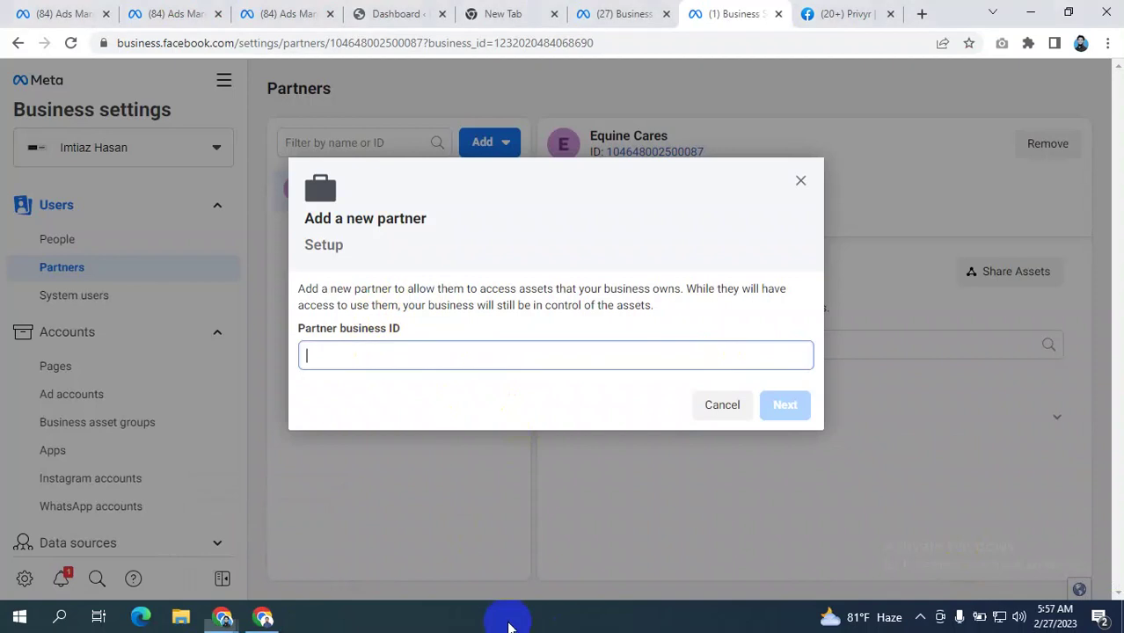
- Resume presenting the screen in Google Meet, then bring Business Settings back in front
{"action": "left_click", "coordinate": [264, 619]}
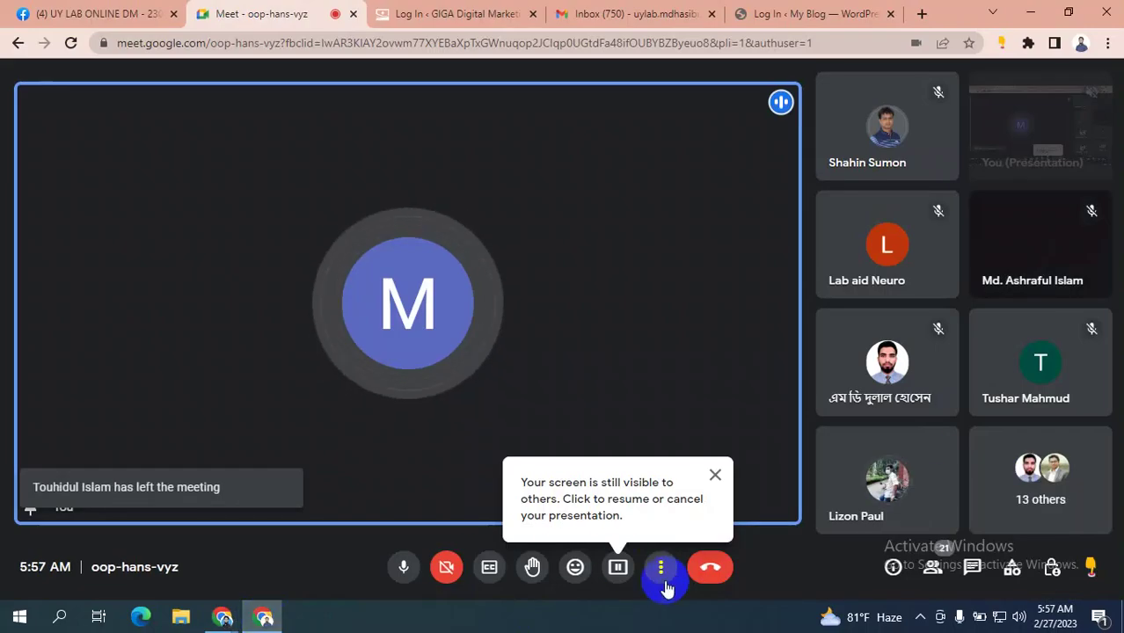
{"action": "left_click", "coordinate": [714, 475]}
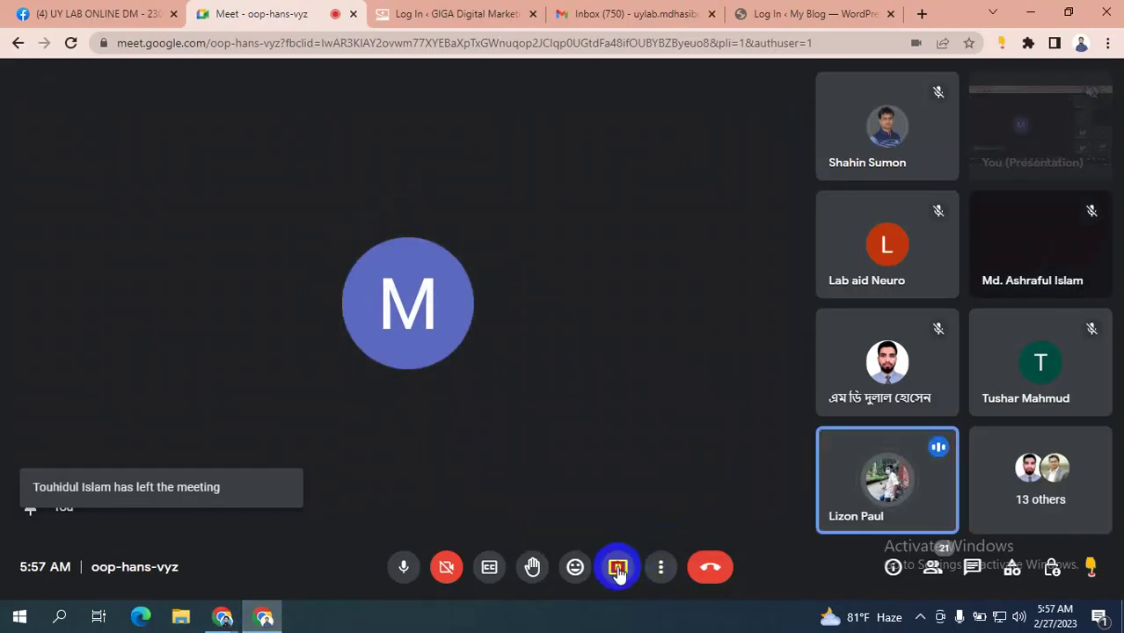
{"action": "left_click", "coordinate": [617, 567]}
{"action": "left_click", "coordinate": [699, 515]}
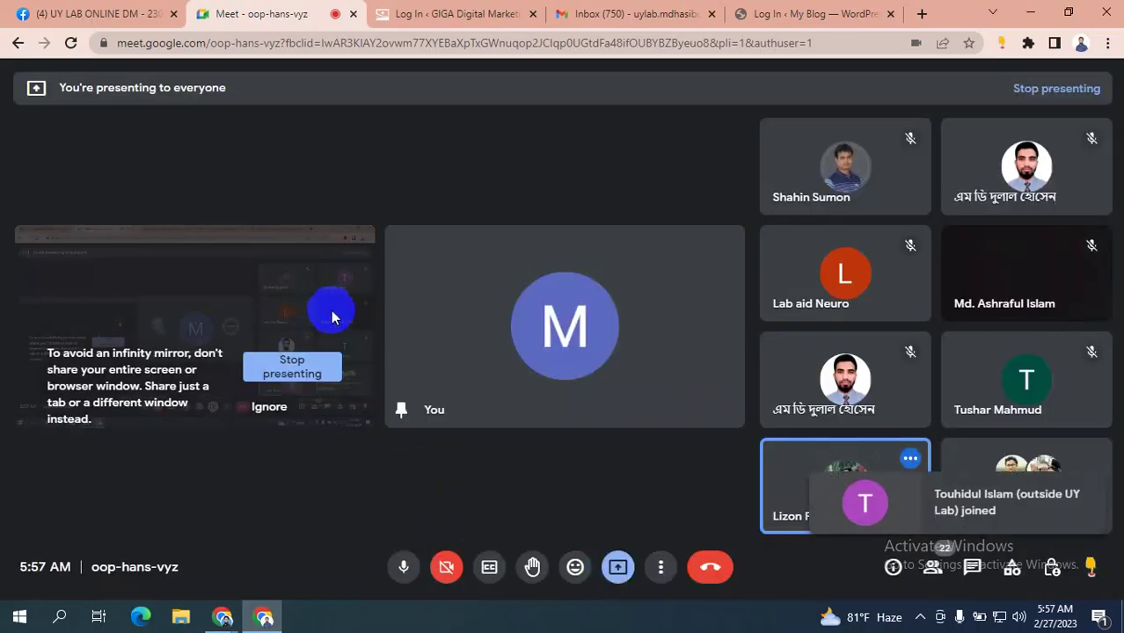
{"action": "mouse_move", "coordinate": [222, 617]}
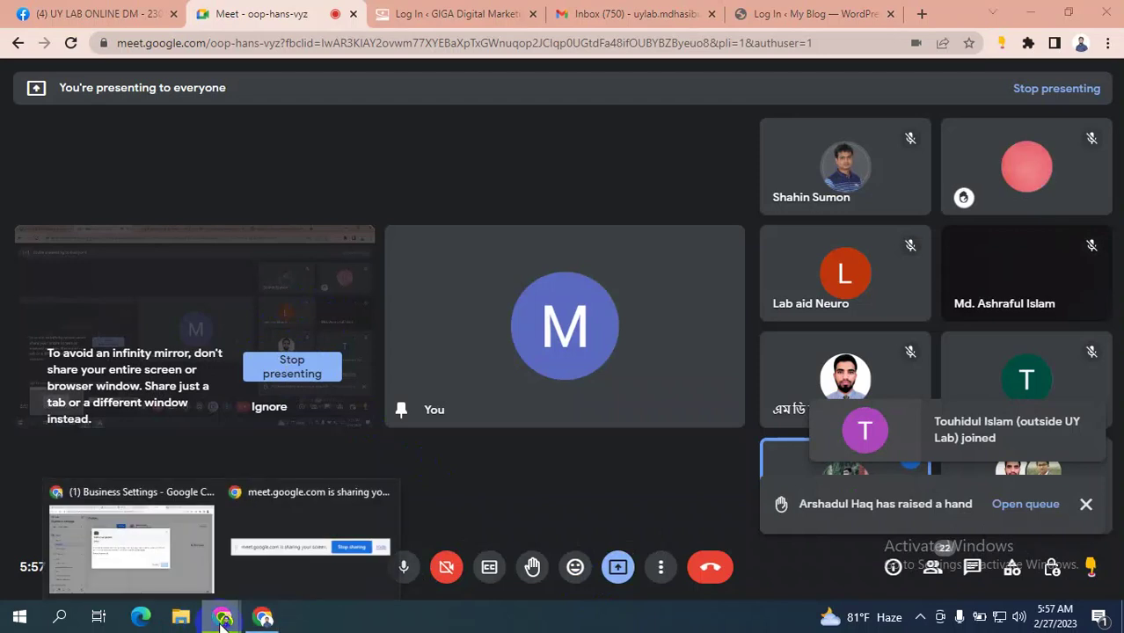
{"action": "left_click", "coordinate": [134, 545]}
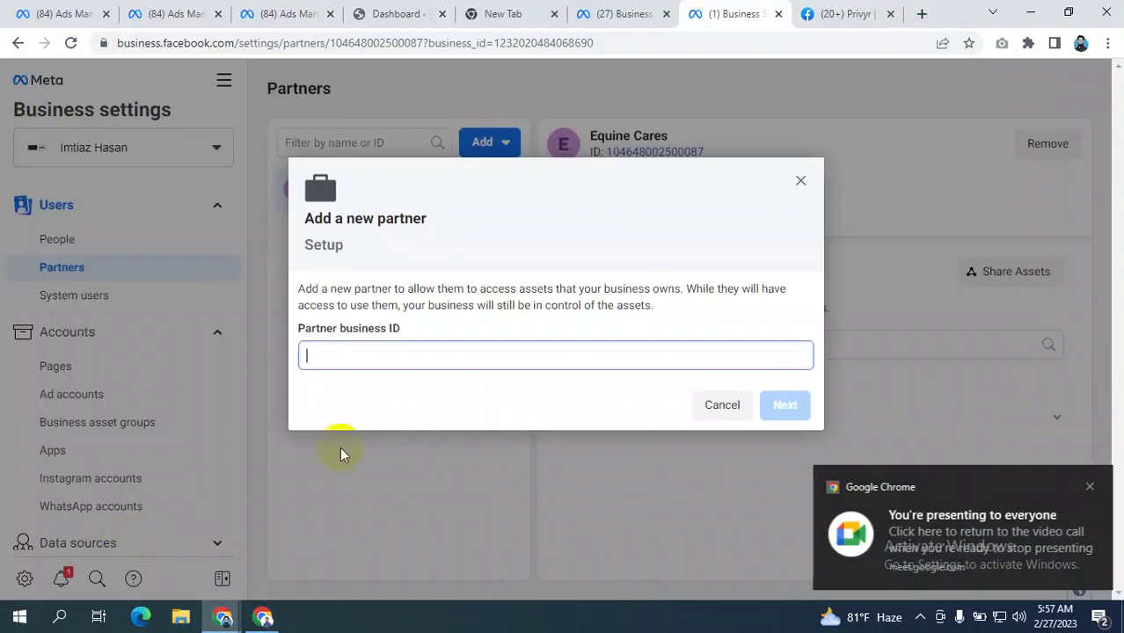
- Dismiss the presenting notification and load the Meta Business Suite site in the Privyr tab
{"action": "left_click", "coordinate": [1088, 487]}
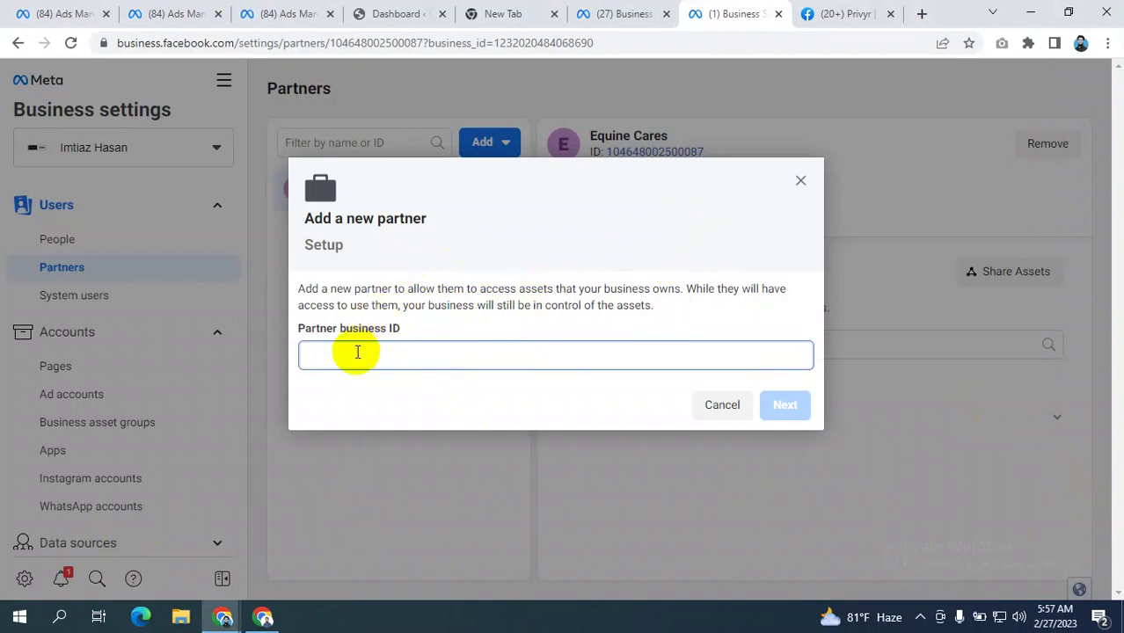
{"action": "left_click", "coordinate": [857, 14]}
{"action": "left_click", "coordinate": [713, 42]}
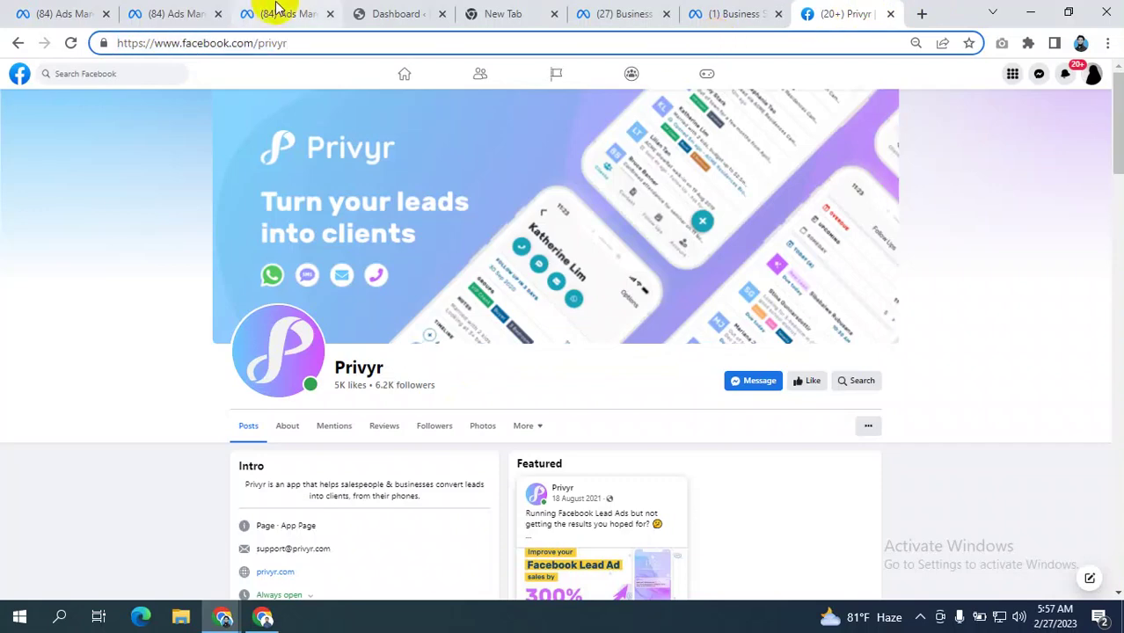
{"action": "key", "text": "ctrl+a"}
{"action": "type", "text": "busi"}
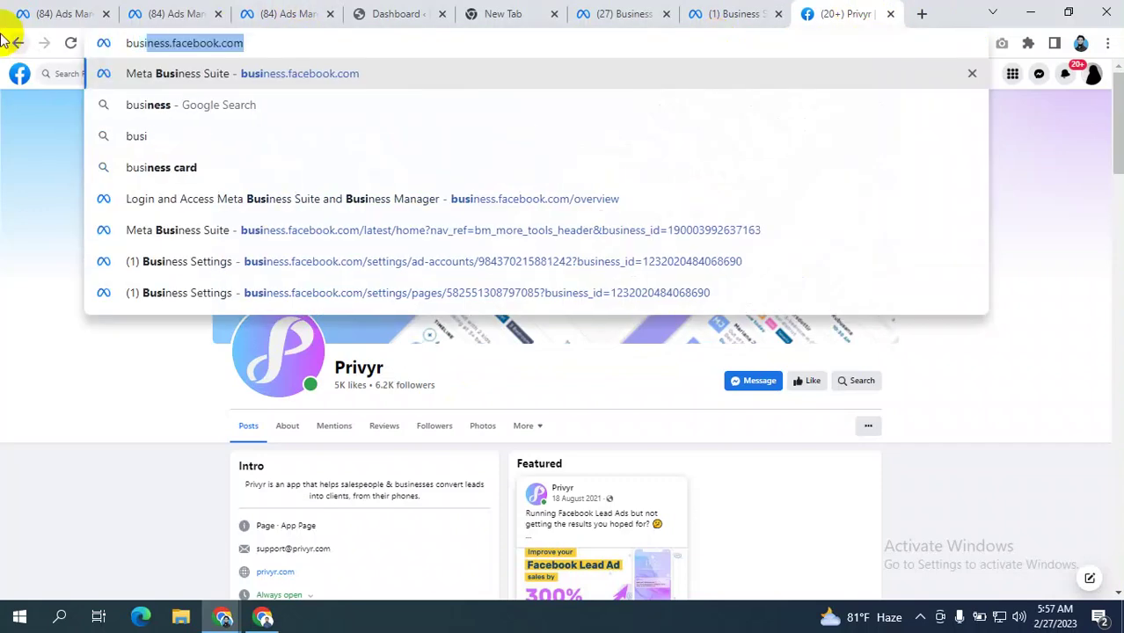
{"action": "key", "text": "Return"}
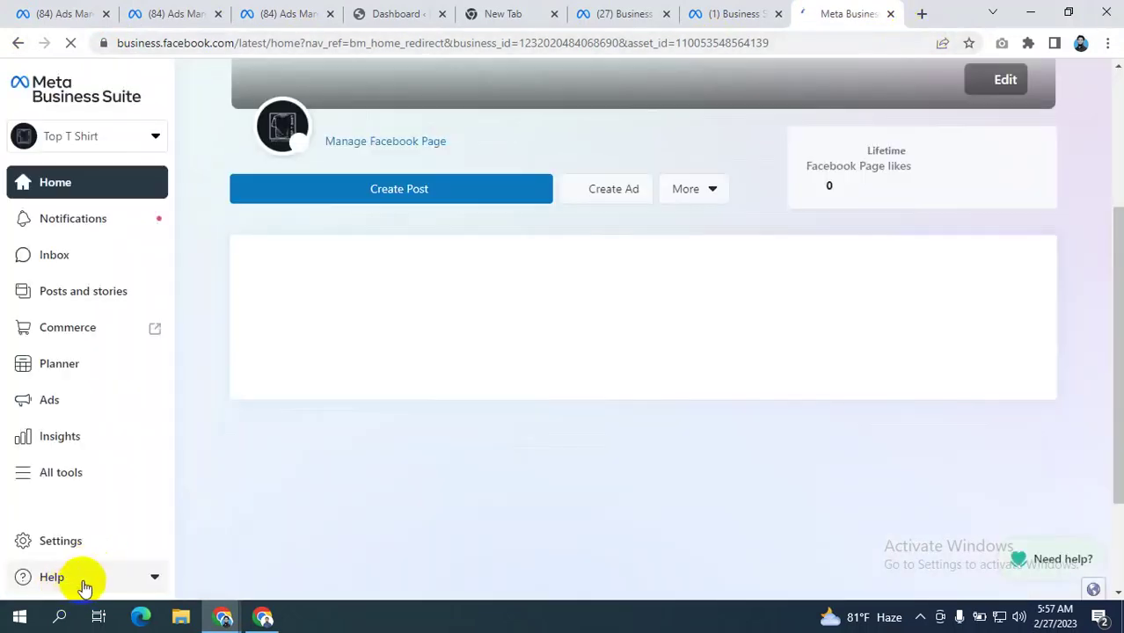
- Go to Business Manager through Help and open Ensure Blog's Business Settings
{"action": "left_click", "coordinate": [88, 577]}
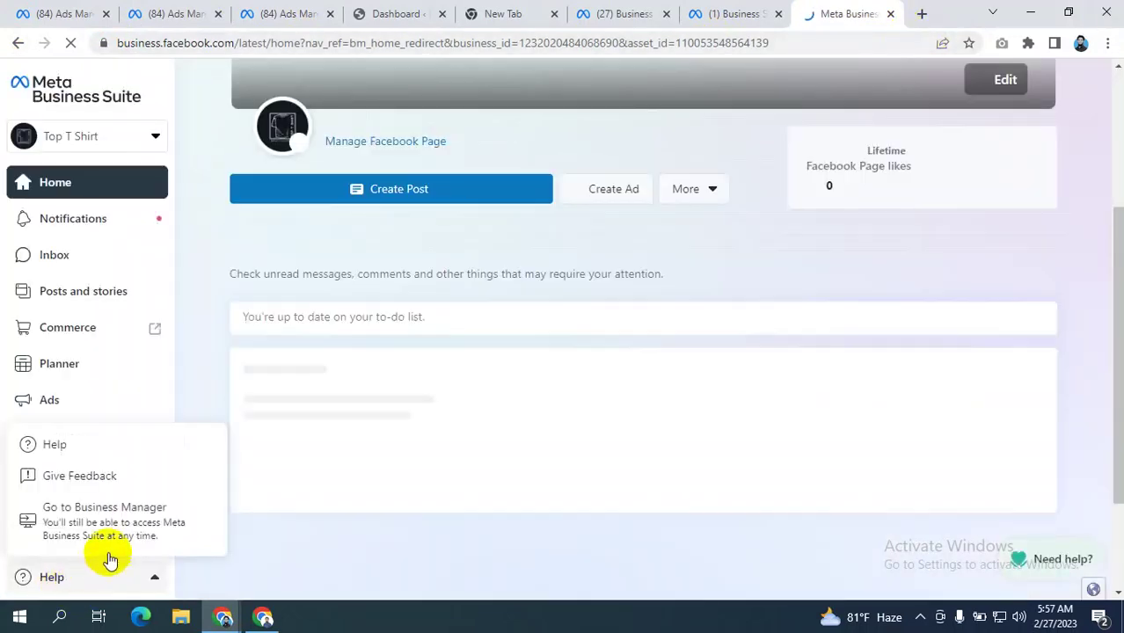
{"action": "left_click", "coordinate": [102, 517]}
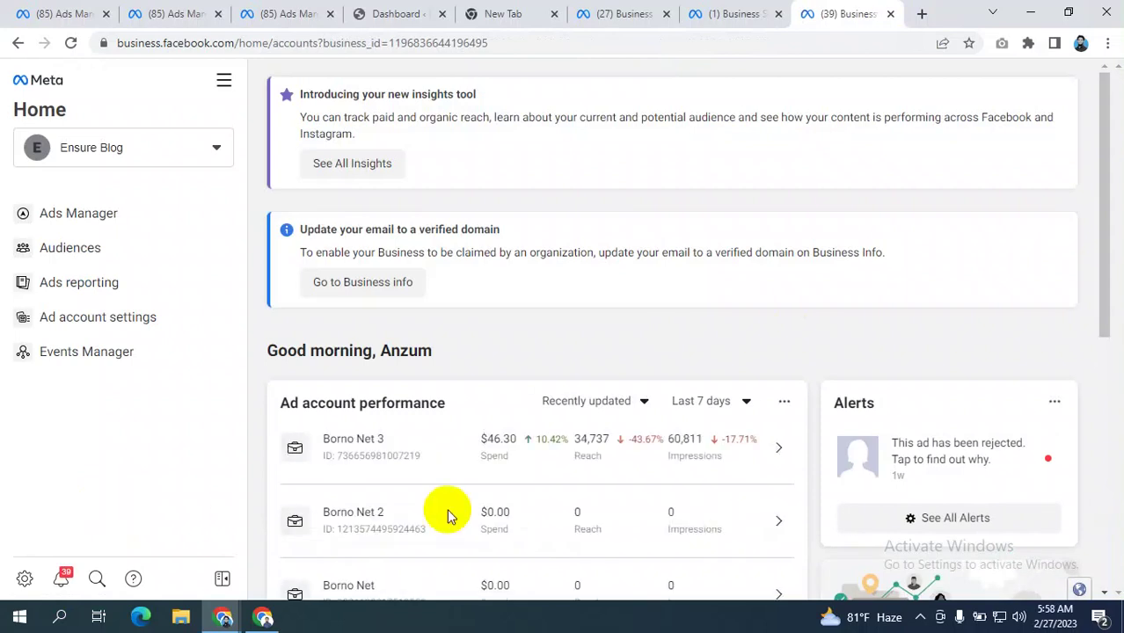
{"action": "left_click", "coordinate": [24, 580]}
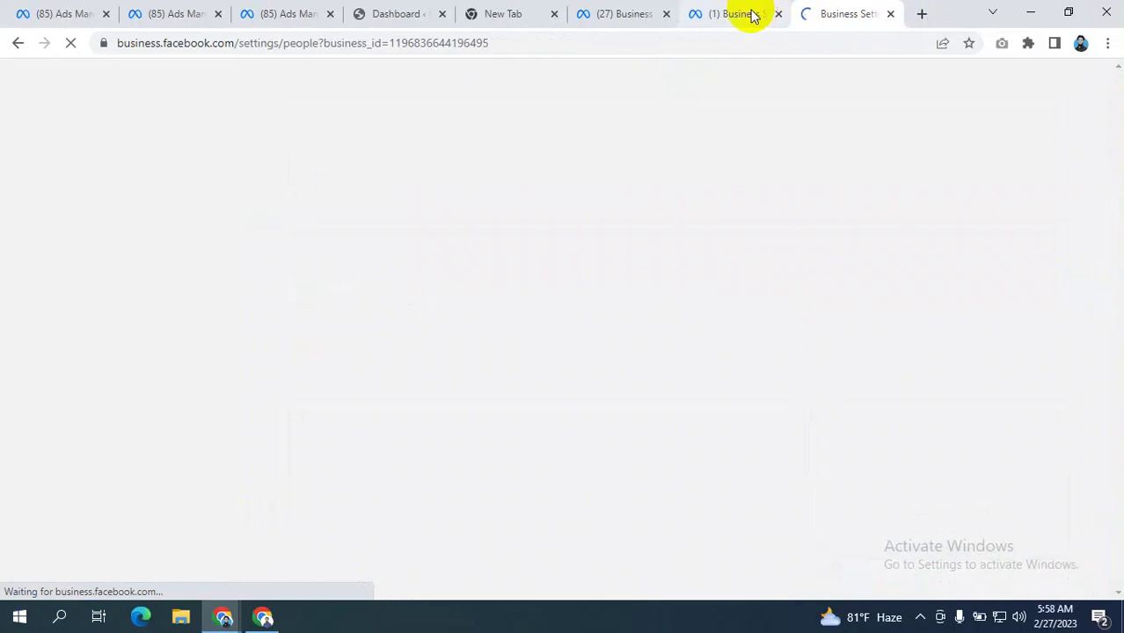
- Show Ensure Blog's Business info page and select its Business Manager ID
{"action": "left_click", "coordinate": [748, 15]}
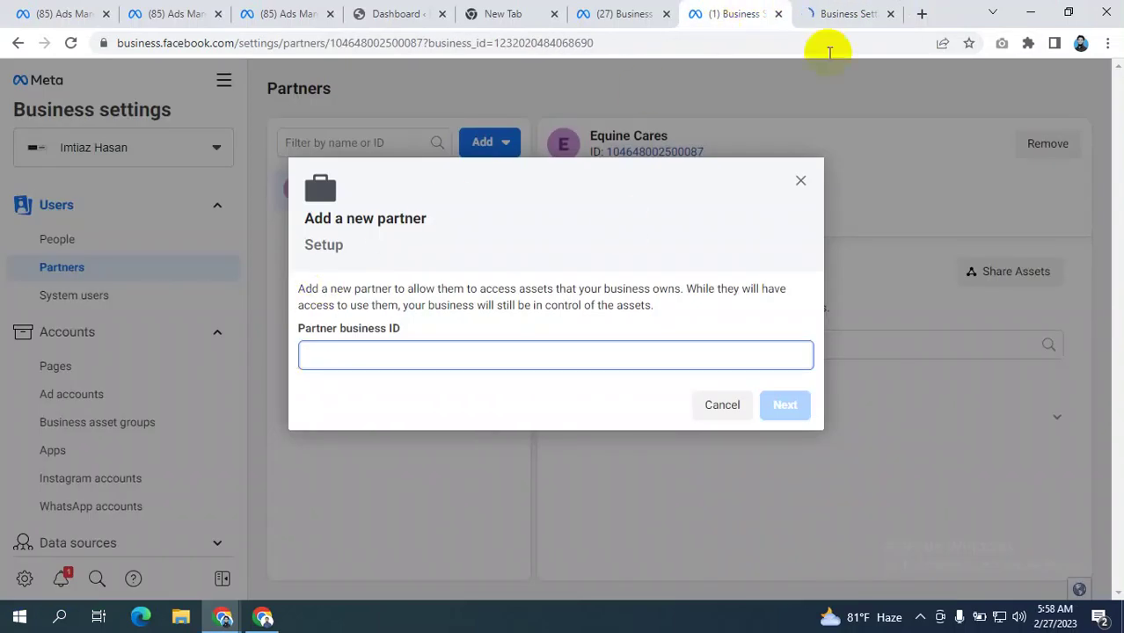
{"action": "left_click", "coordinate": [836, 11]}
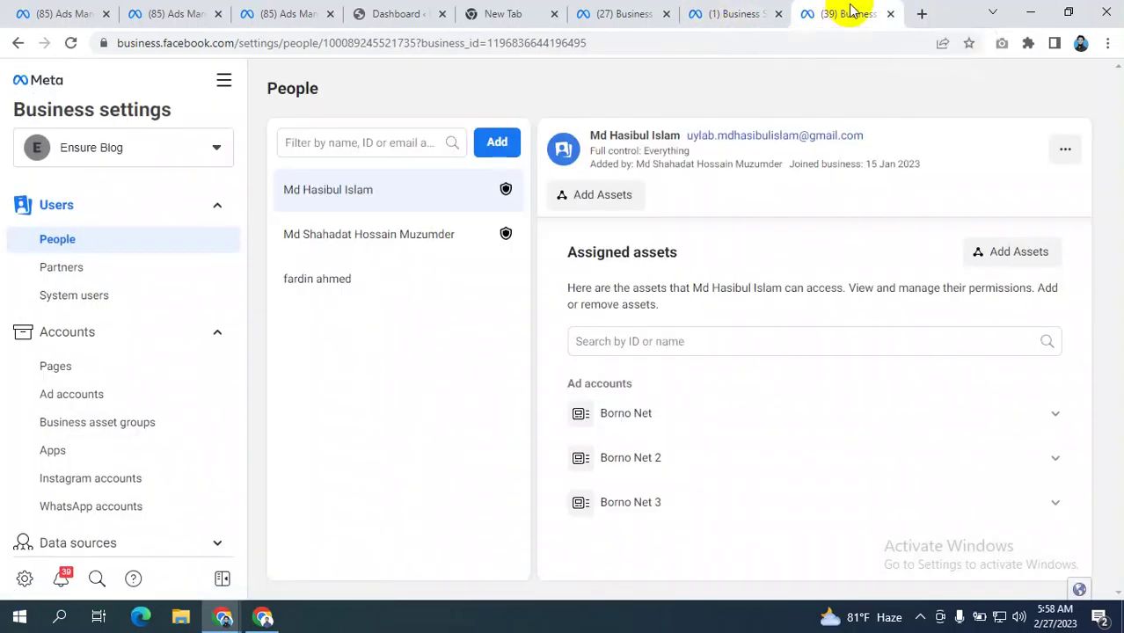
{"action": "scroll", "coordinate": [132, 304], "scroll_direction": "down", "scroll_amount": 4}
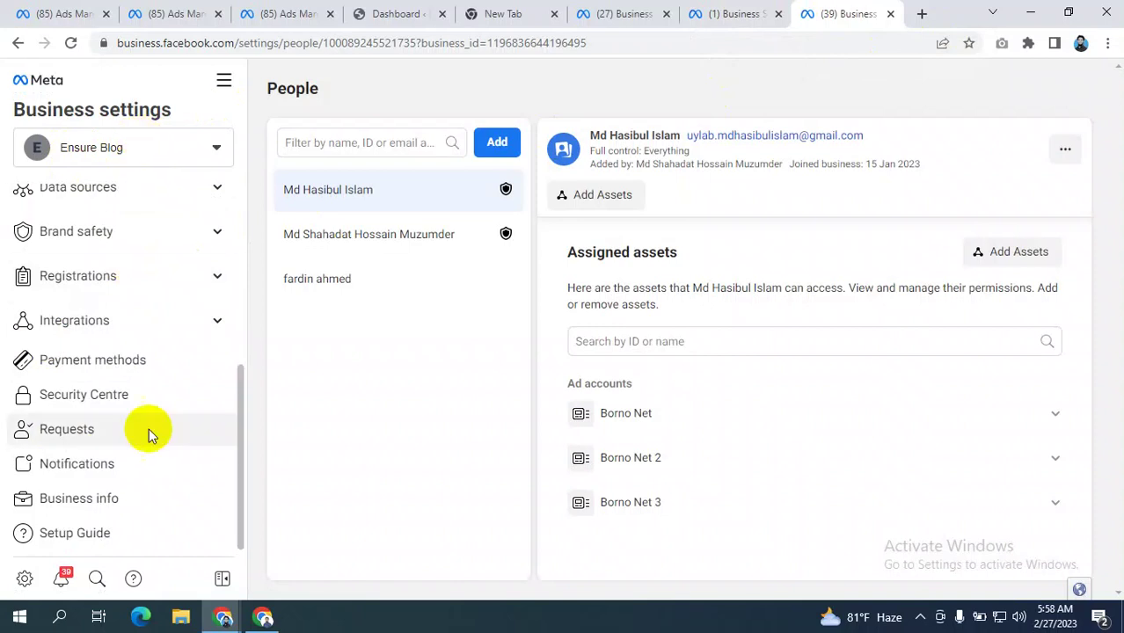
{"action": "left_click", "coordinate": [711, 14]}
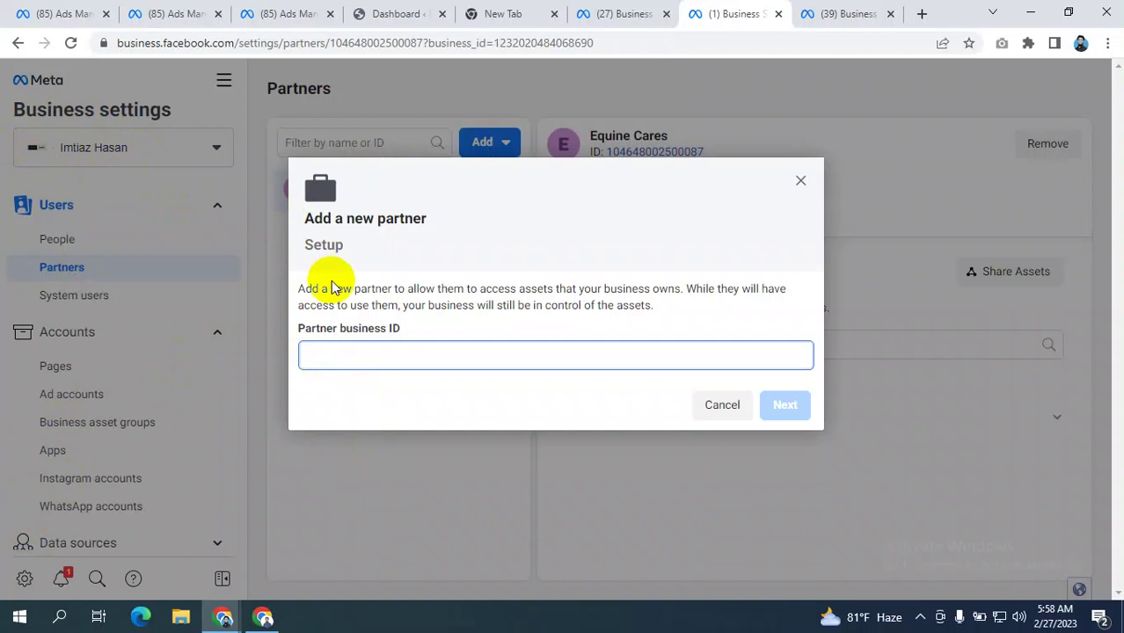
{"action": "left_click", "coordinate": [842, 11]}
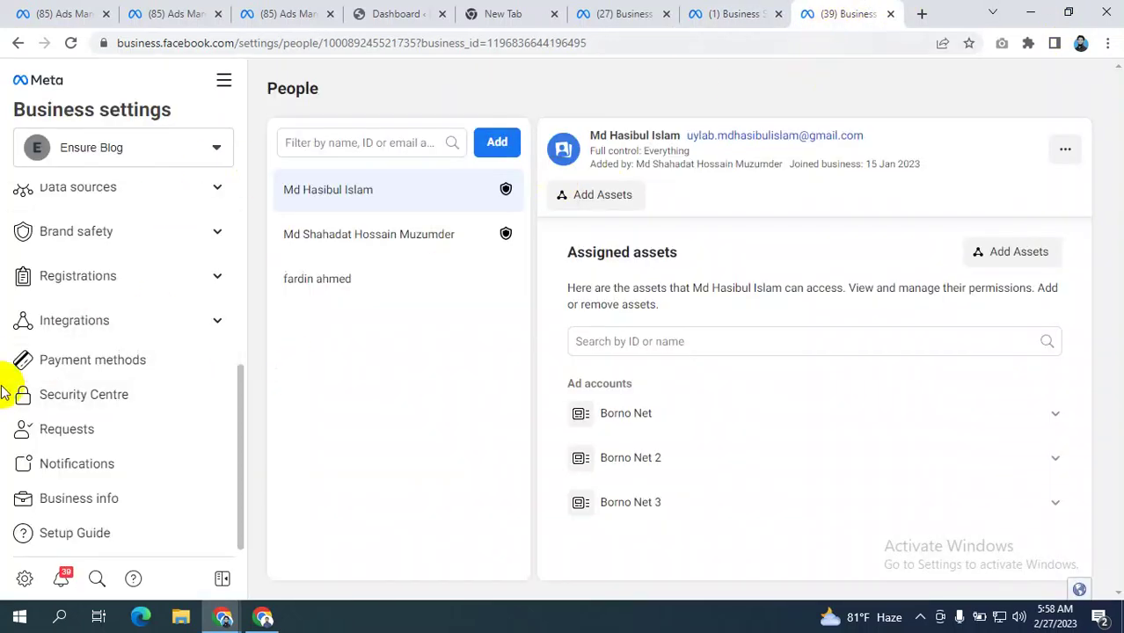
{"action": "left_click", "coordinate": [92, 500]}
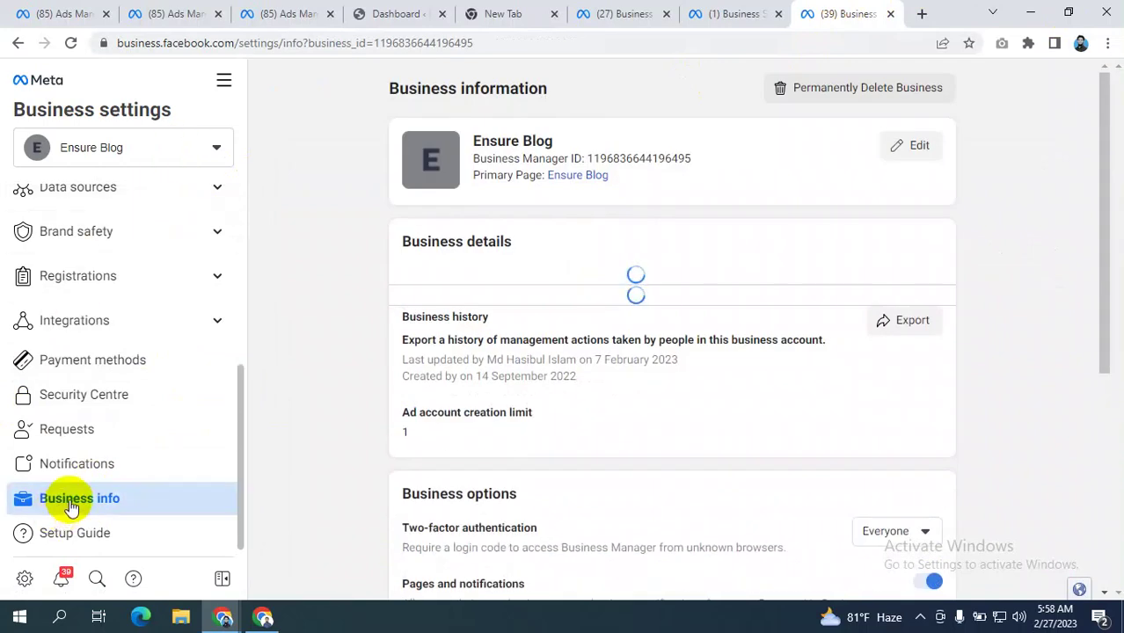
{"action": "left_click_drag", "start_coordinate": [695, 160], "coordinate": [590, 160]}
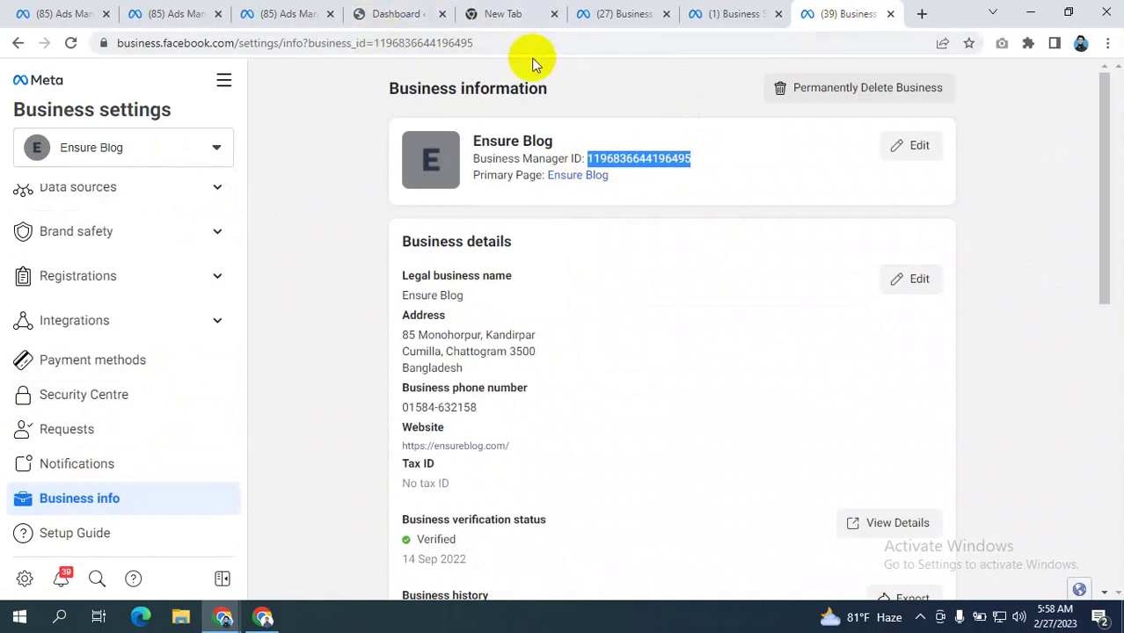
- Enter Ensure Blog's ID as Partner business ID, reach Assign assets, then bring Google Meet forward
{"action": "left_click", "coordinate": [733, 11]}
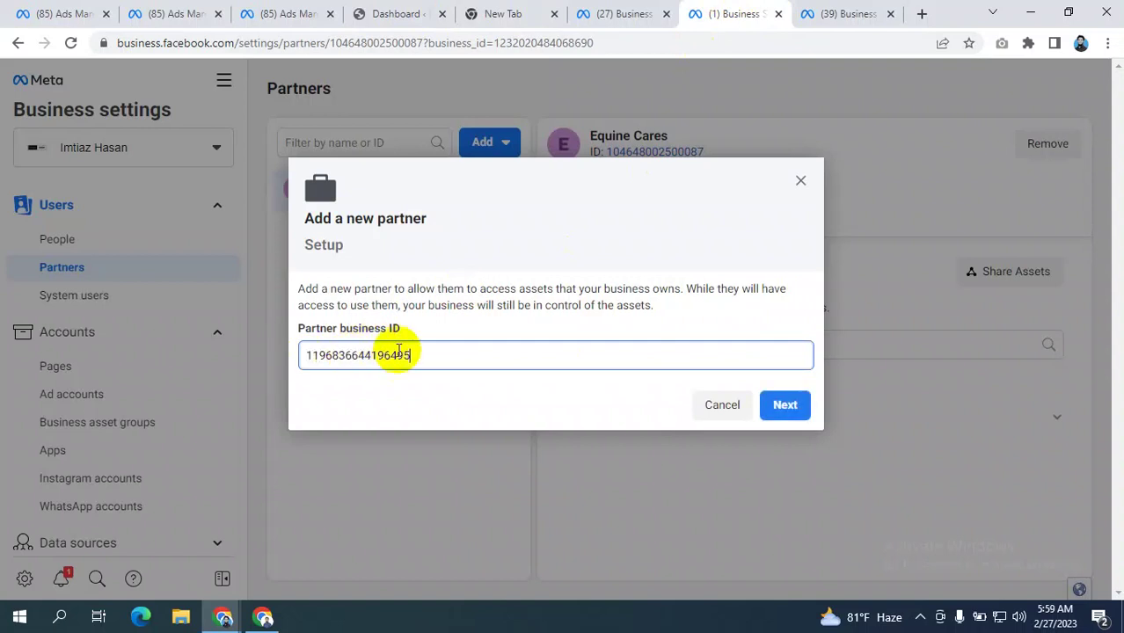
{"action": "left_click", "coordinate": [622, 257]}
{"action": "left_click", "coordinate": [787, 407]}
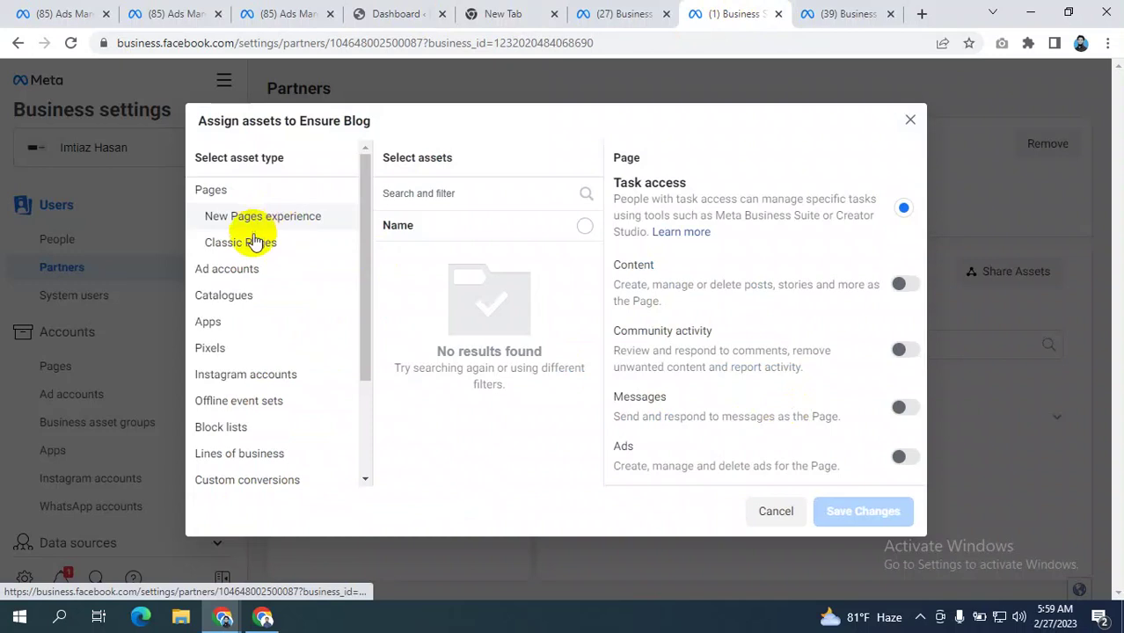
{"action": "scroll", "coordinate": [233, 299], "scroll_direction": "down", "scroll_amount": 2}
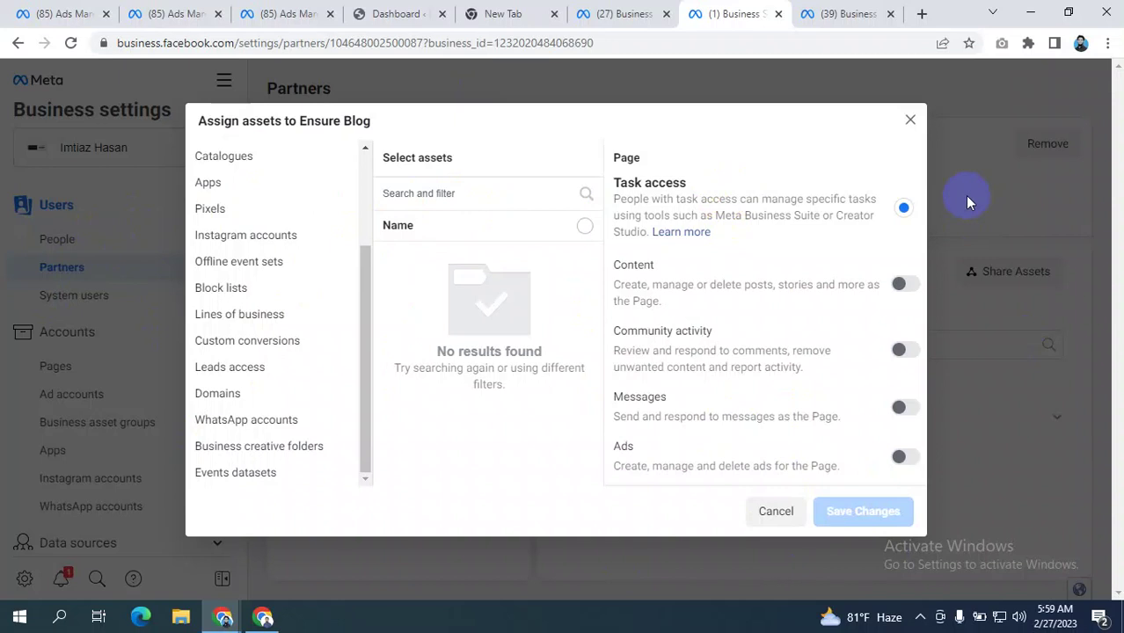
{"action": "left_click", "coordinate": [911, 121]}
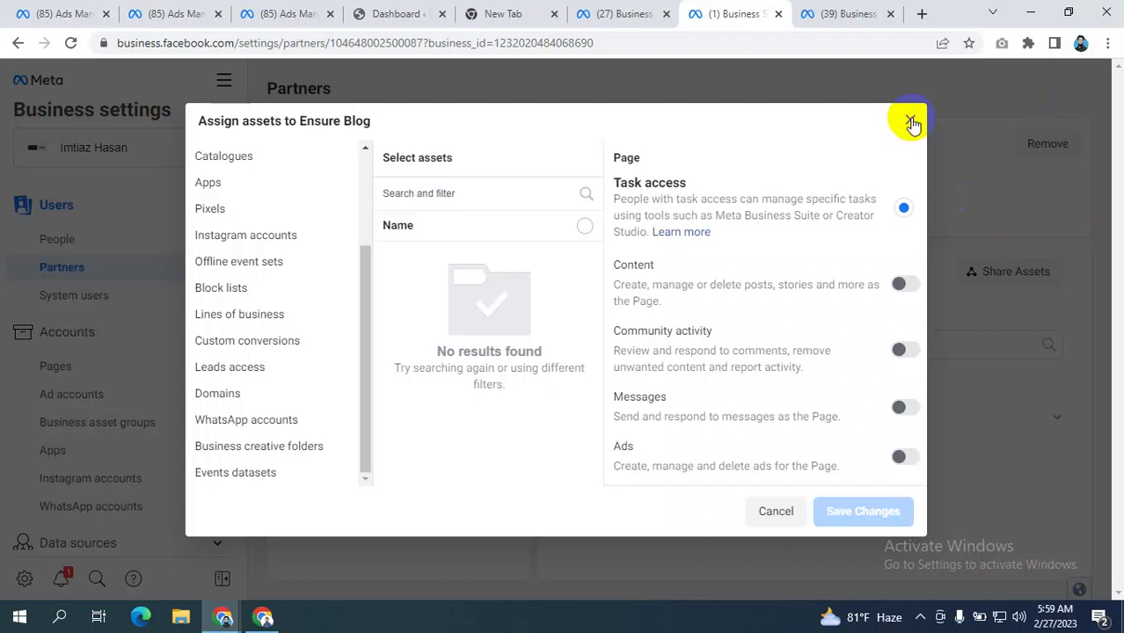
{"action": "left_click", "coordinate": [262, 617]}
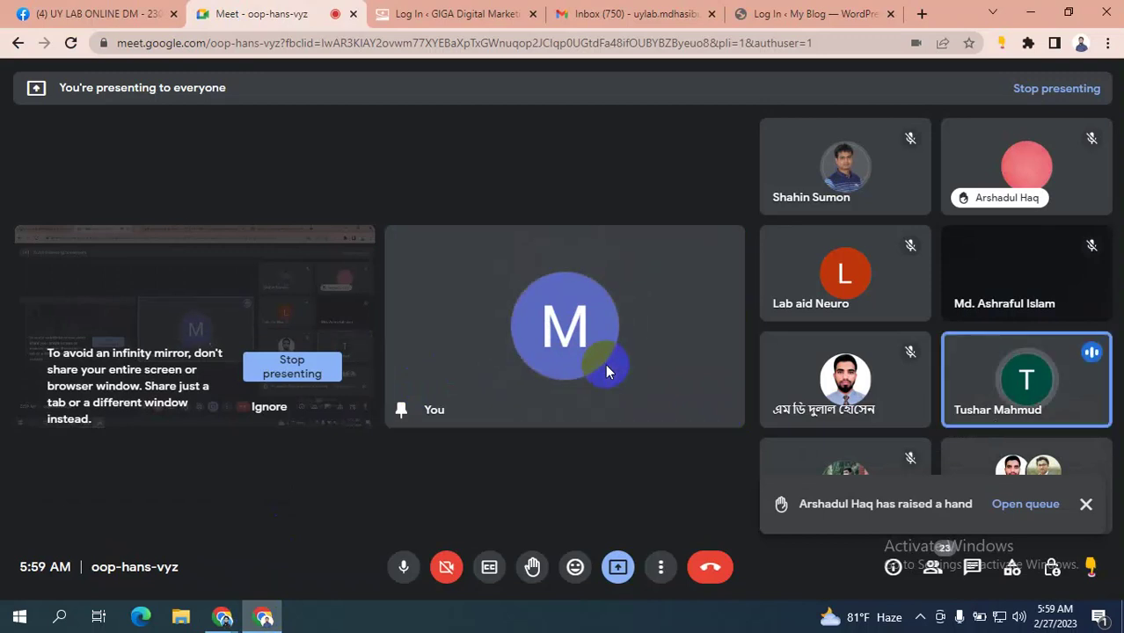
- Return from Google Meet to the Business Settings Partners page listing Equine Cares
{"action": "key", "text": "alt+Tab"}
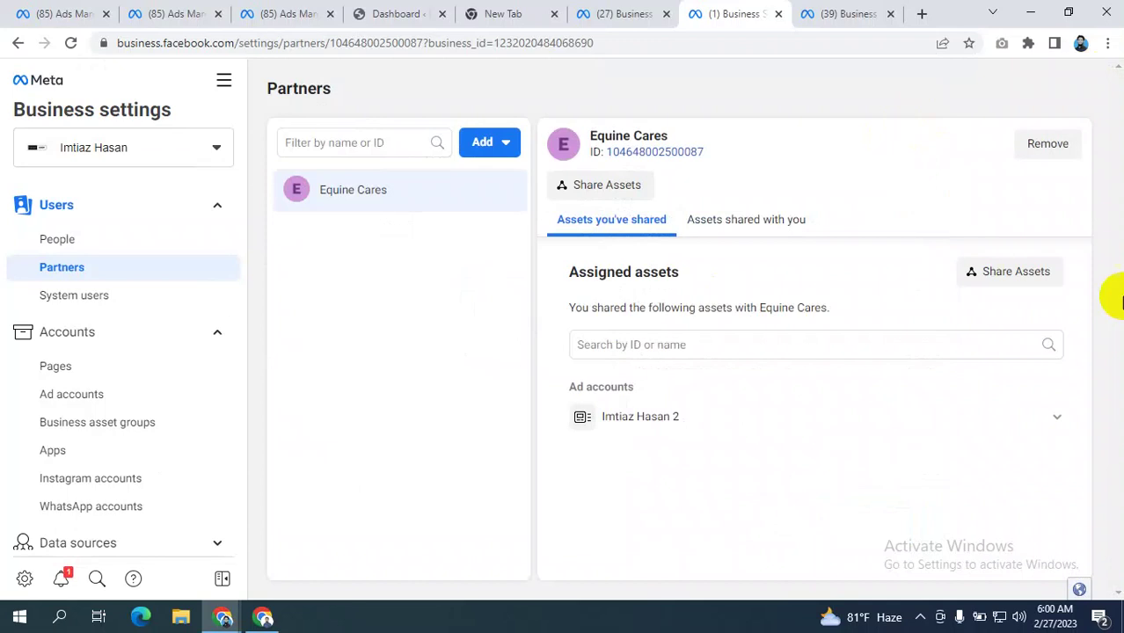
- Choose Add > Ask a partner to share their assets and get past the introduction
{"action": "left_click", "coordinate": [478, 145]}
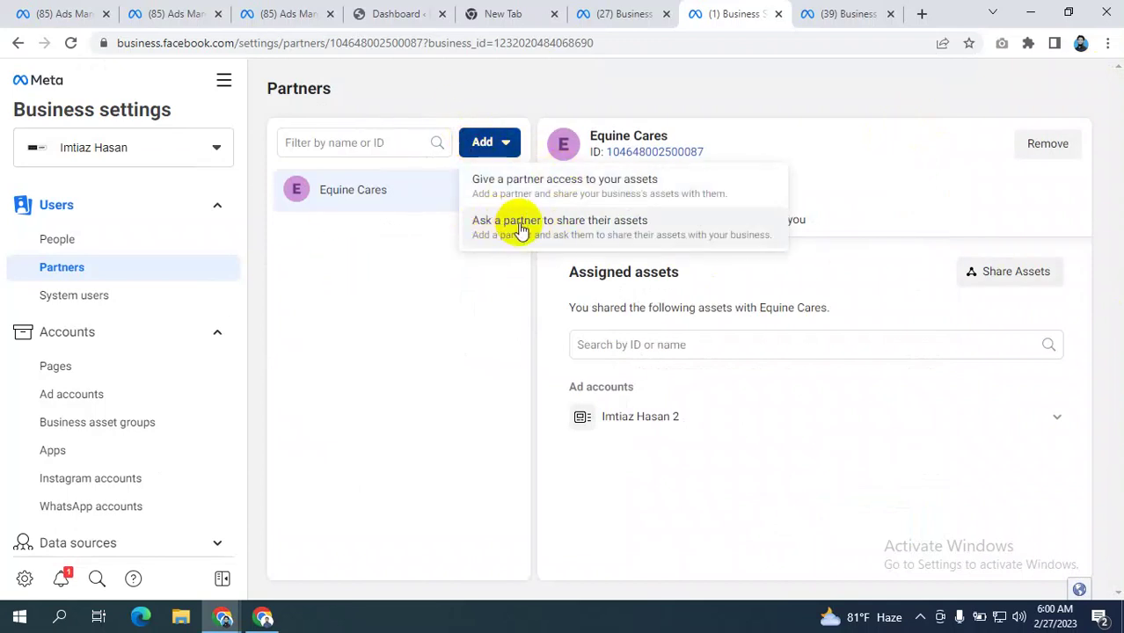
{"action": "left_click", "coordinate": [577, 230]}
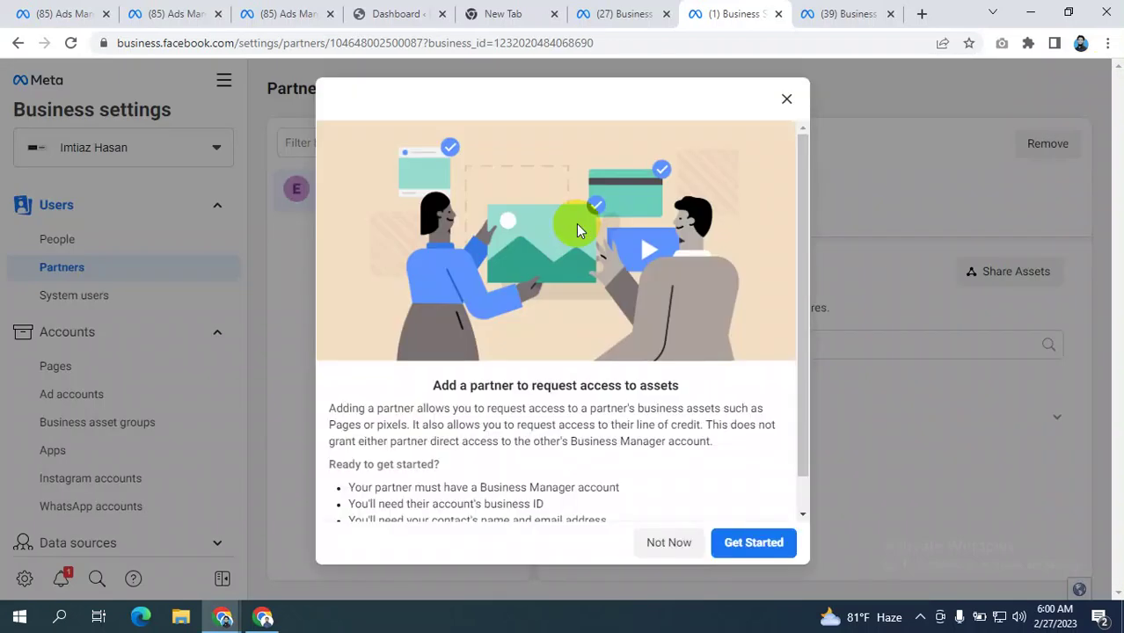
{"action": "scroll", "coordinate": [613, 276], "scroll_direction": "down", "scroll_amount": 1}
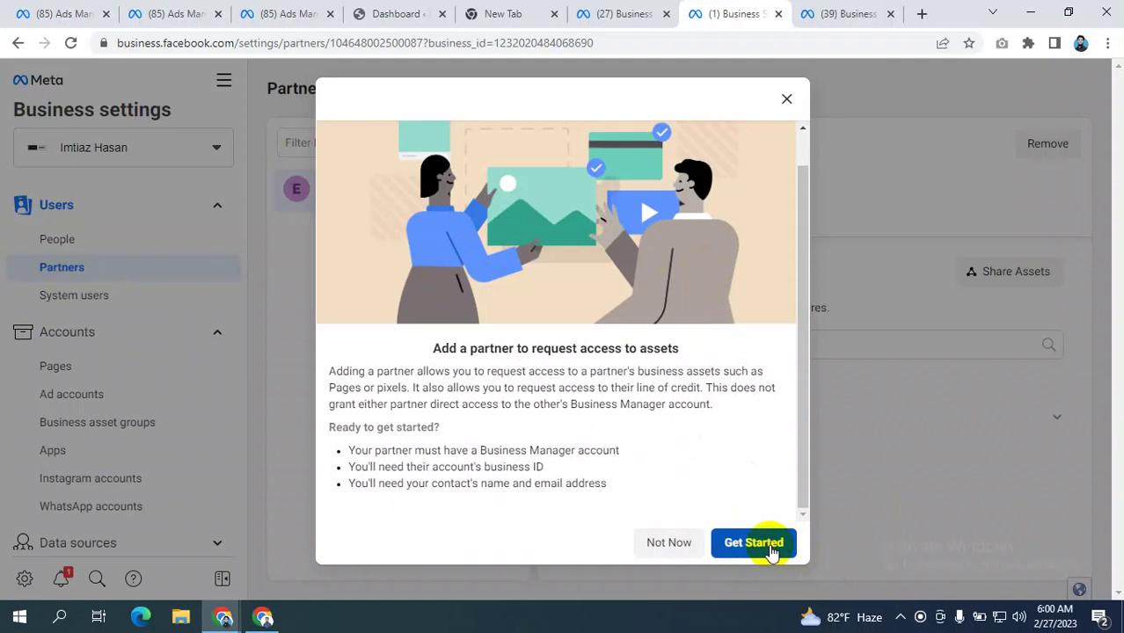
{"action": "left_click", "coordinate": [772, 547]}
- Enter the contact's name and e-mail, and paste Ensure Blog's business ID from its info page
{"action": "left_click", "coordinate": [374, 234]}
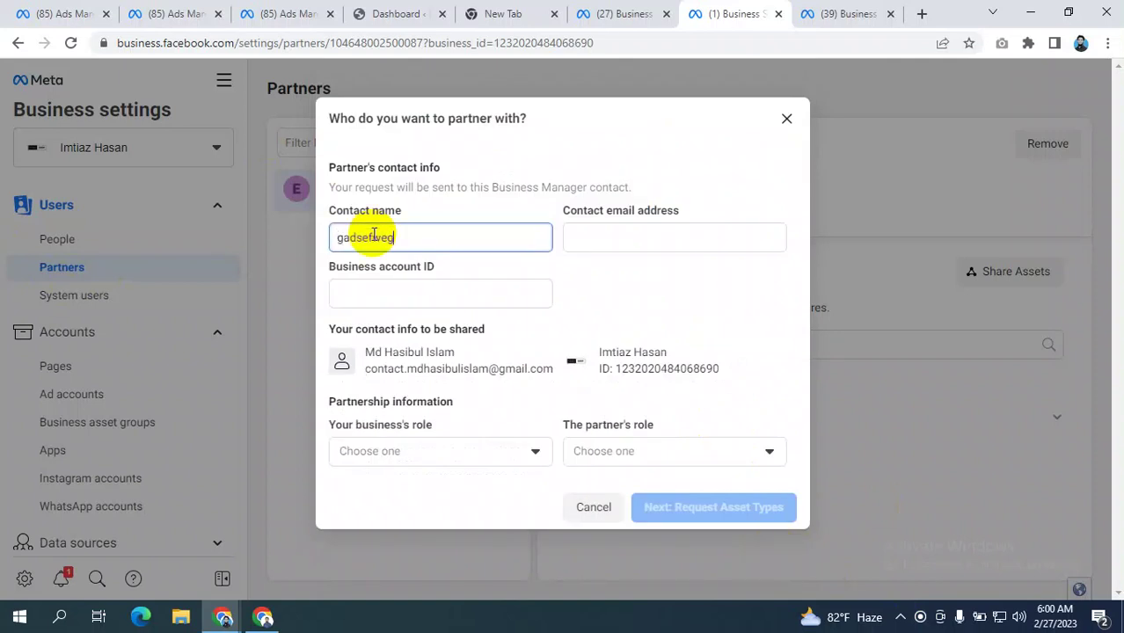
{"action": "left_click", "coordinate": [609, 237]}
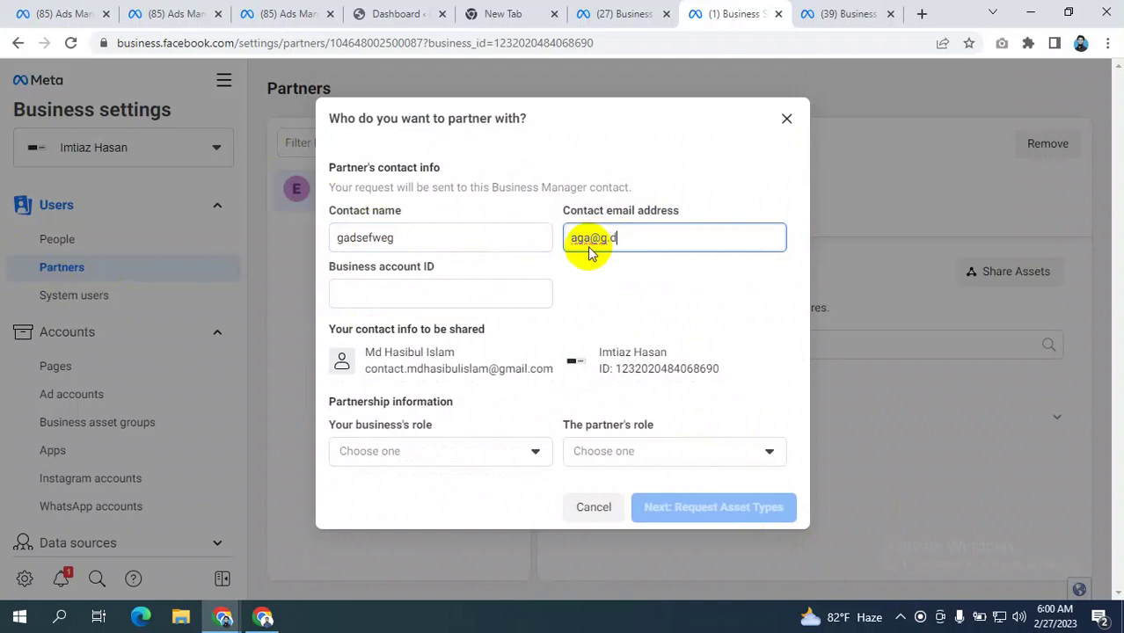
{"action": "left_click", "coordinate": [406, 294]}
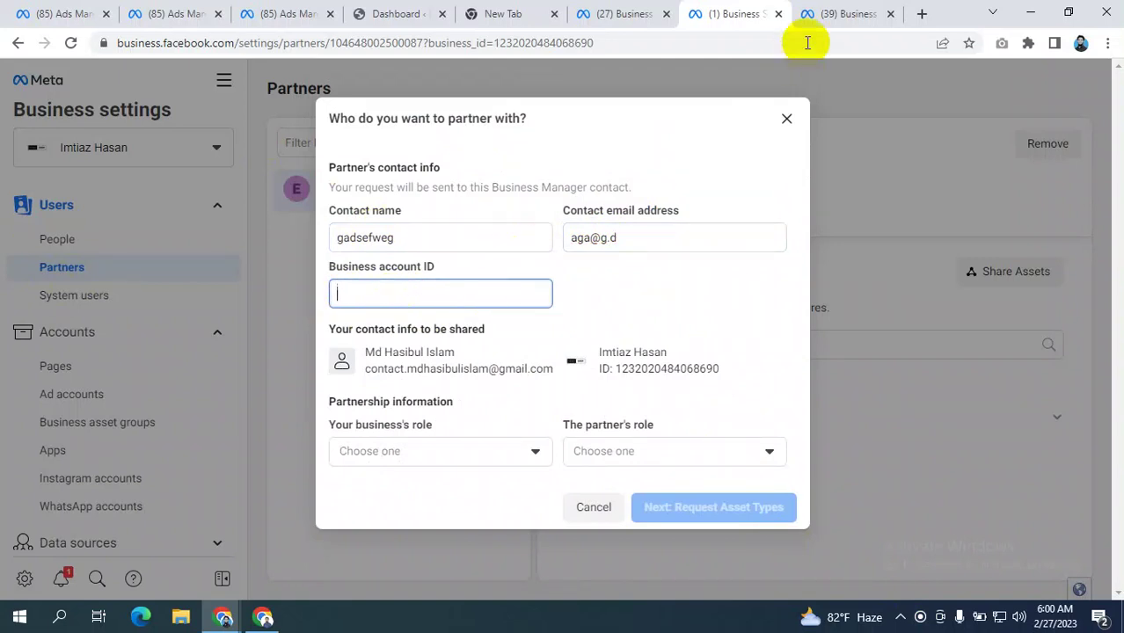
{"action": "left_click", "coordinate": [848, 12]}
{"action": "left_click_drag", "start_coordinate": [477, 42], "coordinate": [377, 43]}
{"action": "key", "text": "ctrl+c"}
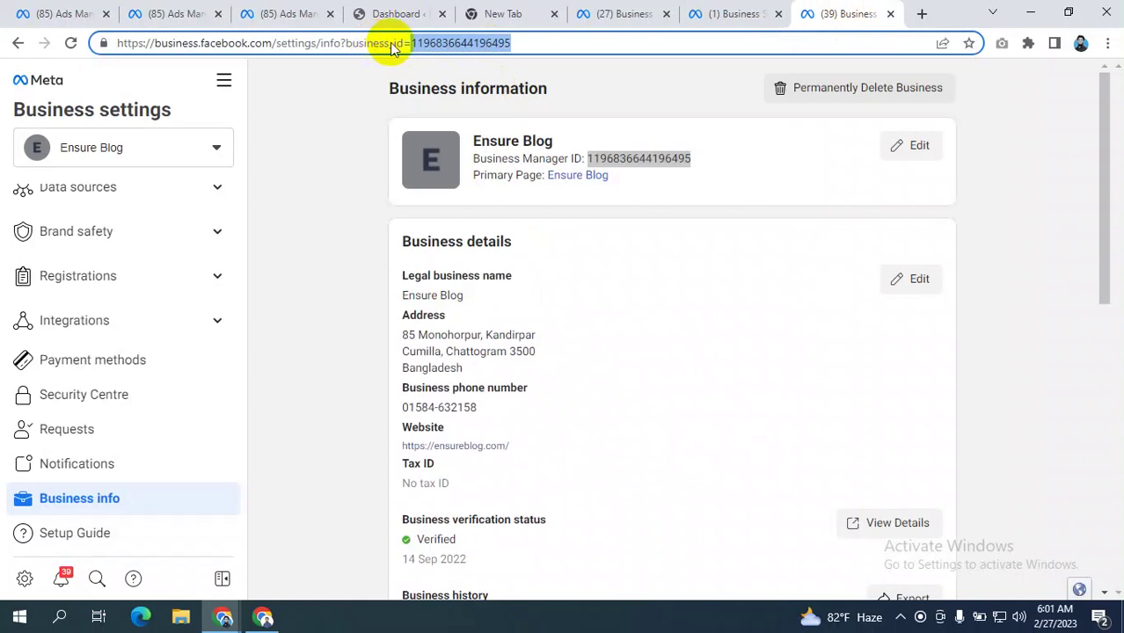
{"action": "left_click", "coordinate": [741, 13]}
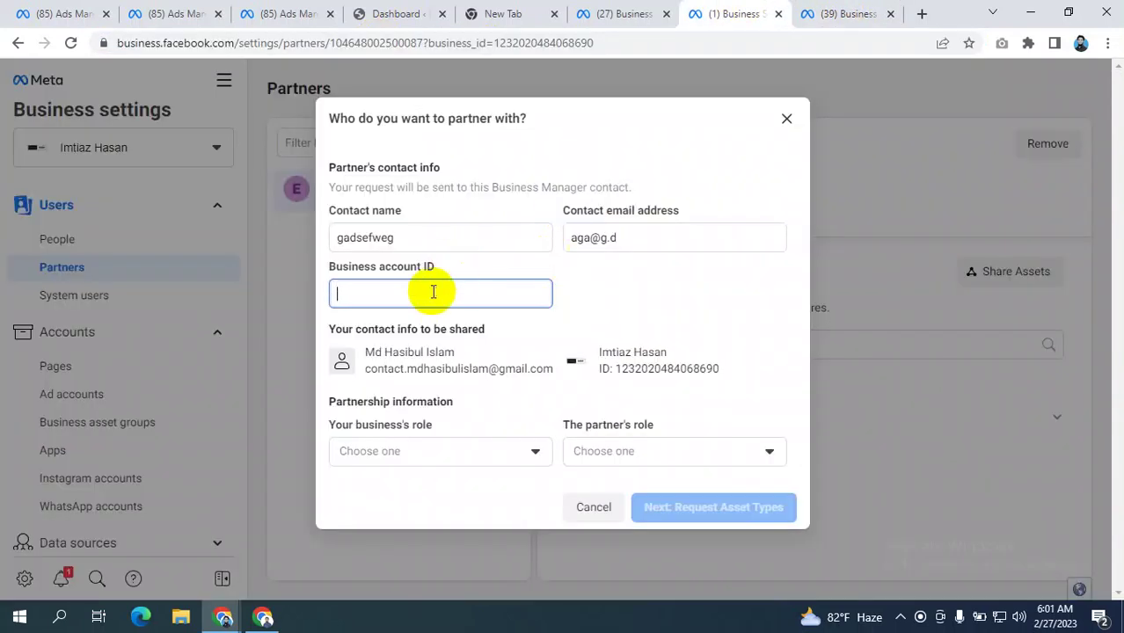
{"action": "key", "text": "ctrl+v"}
{"action": "left_click", "coordinate": [640, 285]}
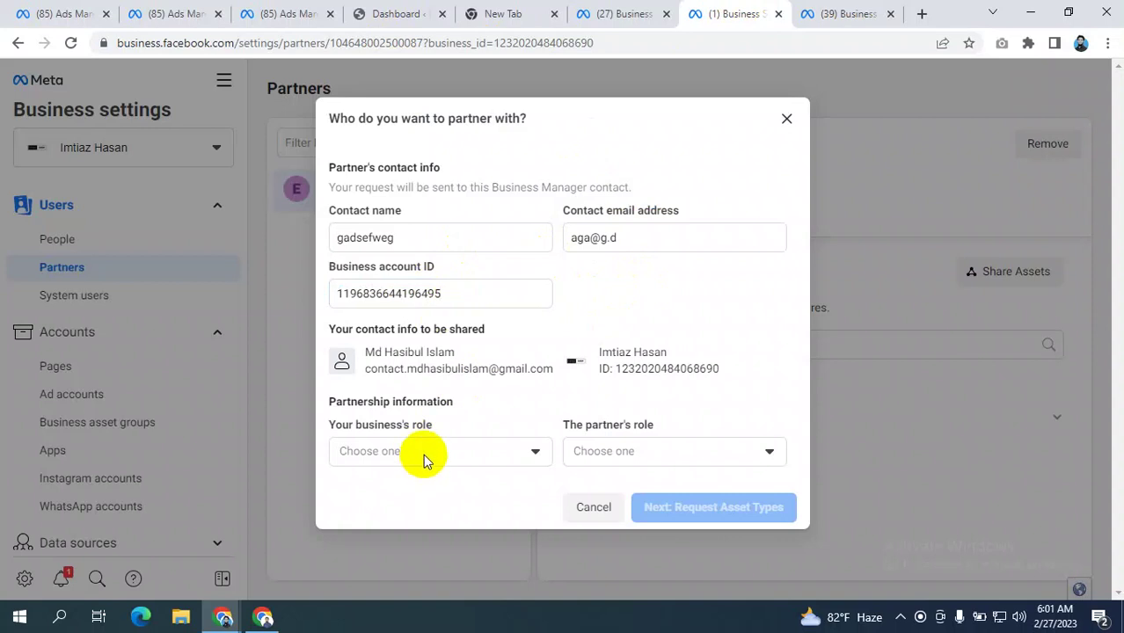
- Set your business's role to Media agency and the partner's role to Brand or business
{"action": "left_click", "coordinate": [384, 455]}
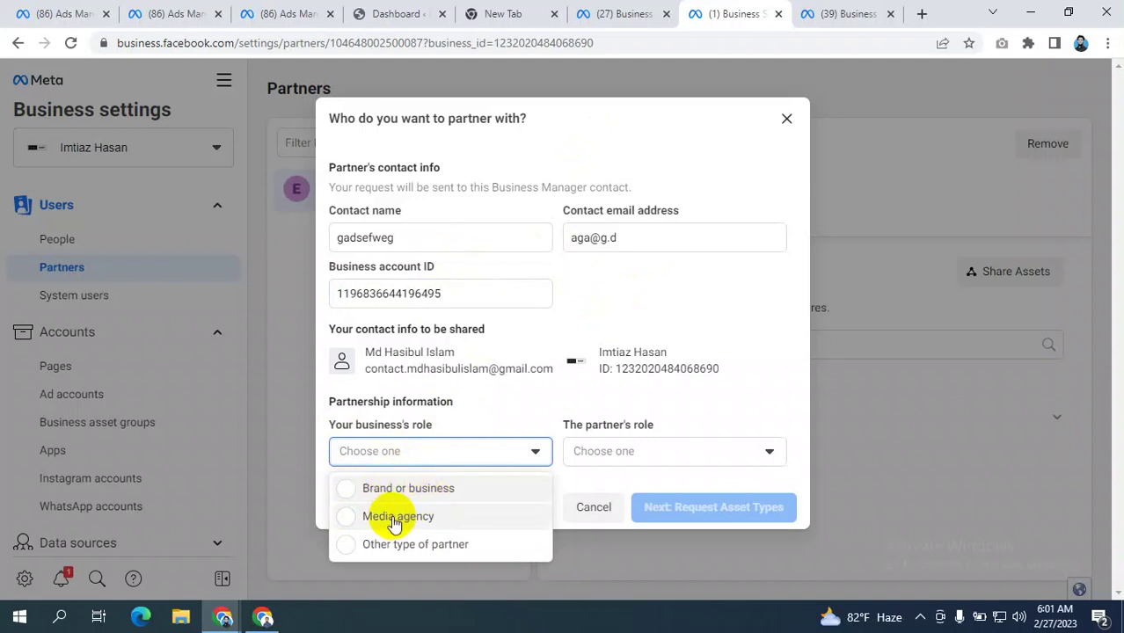
{"action": "left_click", "coordinate": [391, 518]}
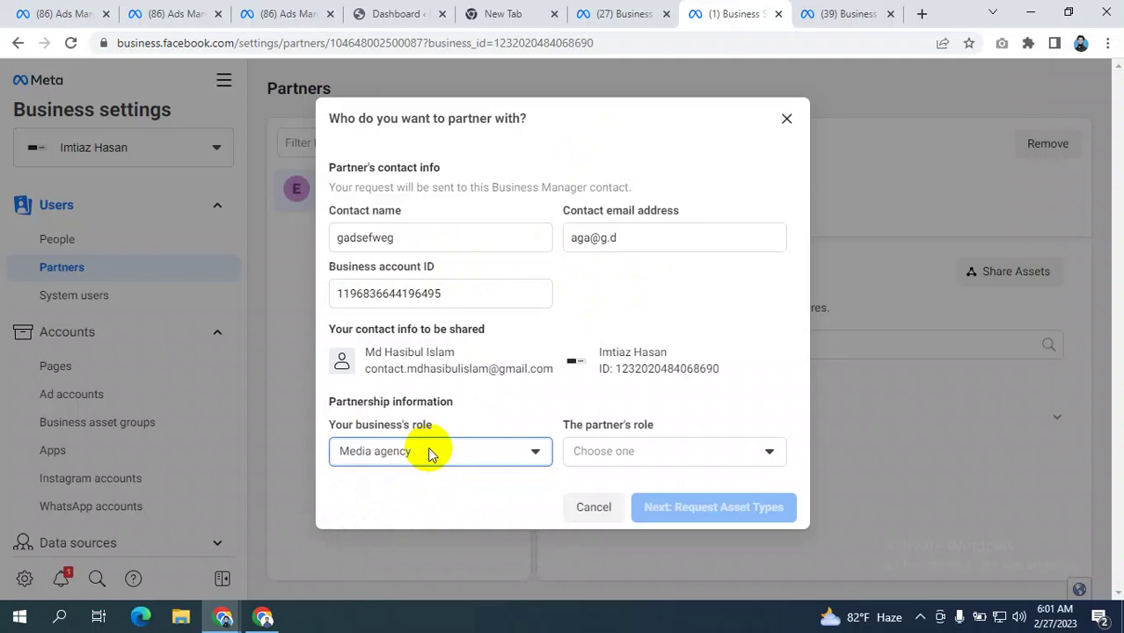
{"action": "left_click", "coordinate": [625, 452]}
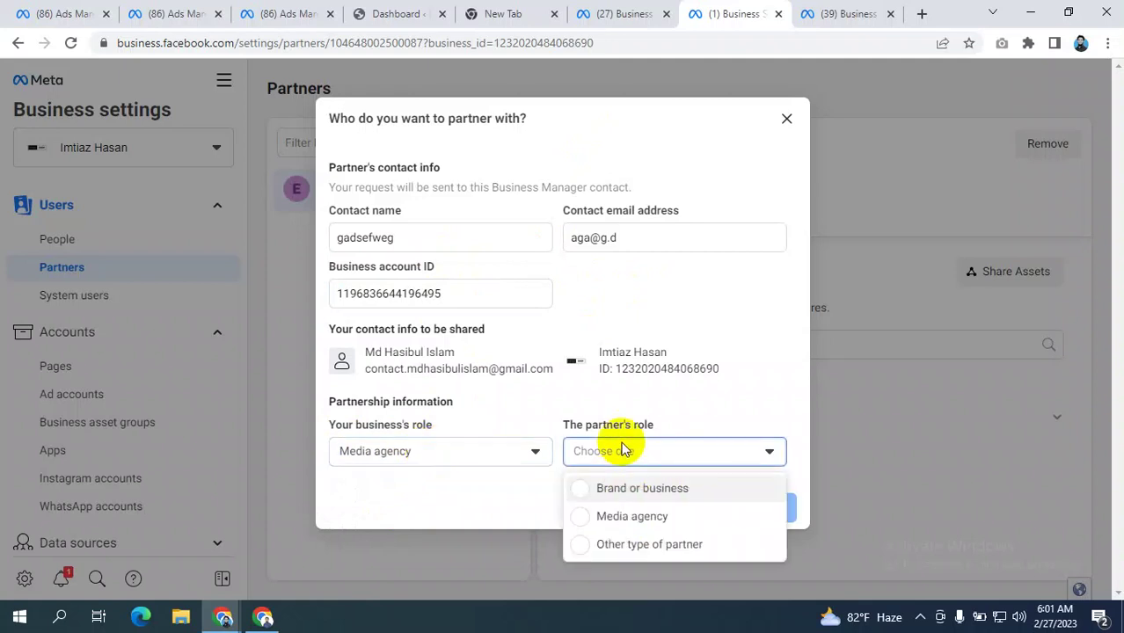
{"action": "left_click", "coordinate": [628, 489]}
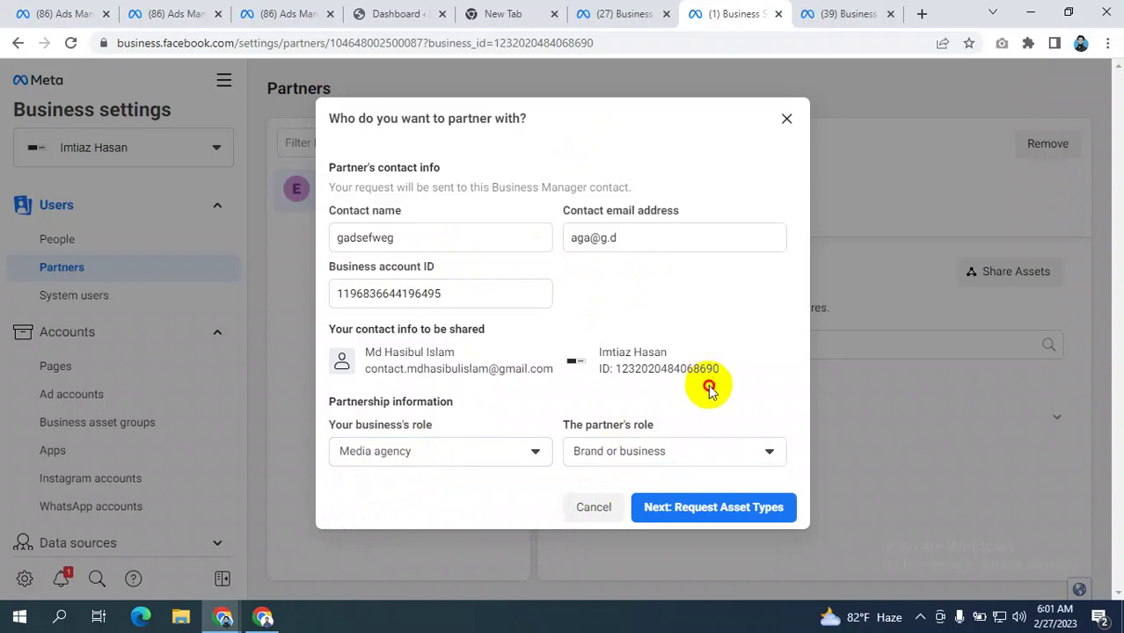
- On the asset types step, compare permissions and request full control of the partner's Pages
{"action": "left_click", "coordinate": [704, 508]}
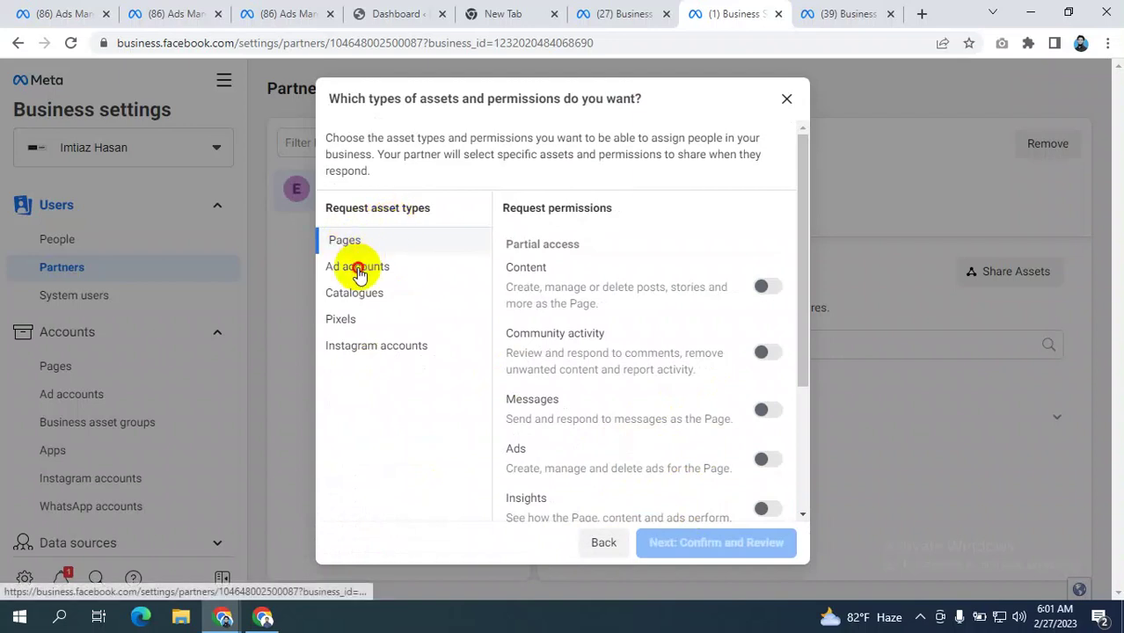
{"action": "left_click", "coordinate": [359, 273]}
{"action": "left_click", "coordinate": [363, 244]}
{"action": "left_click", "coordinate": [362, 271]}
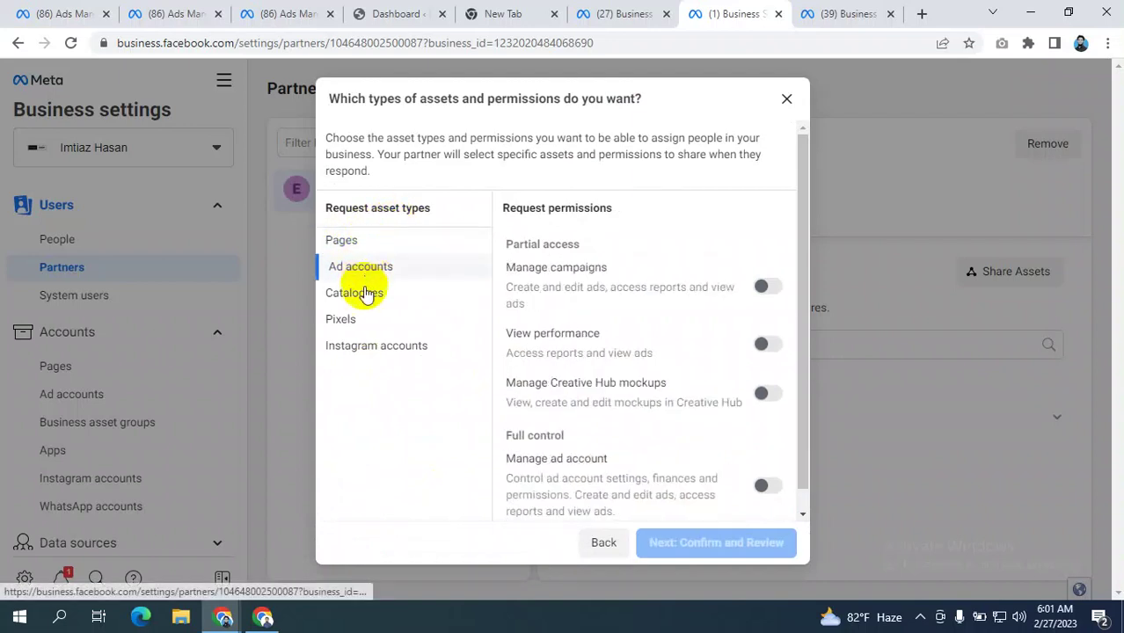
{"action": "left_click", "coordinate": [366, 299]}
{"action": "left_click", "coordinate": [352, 321]}
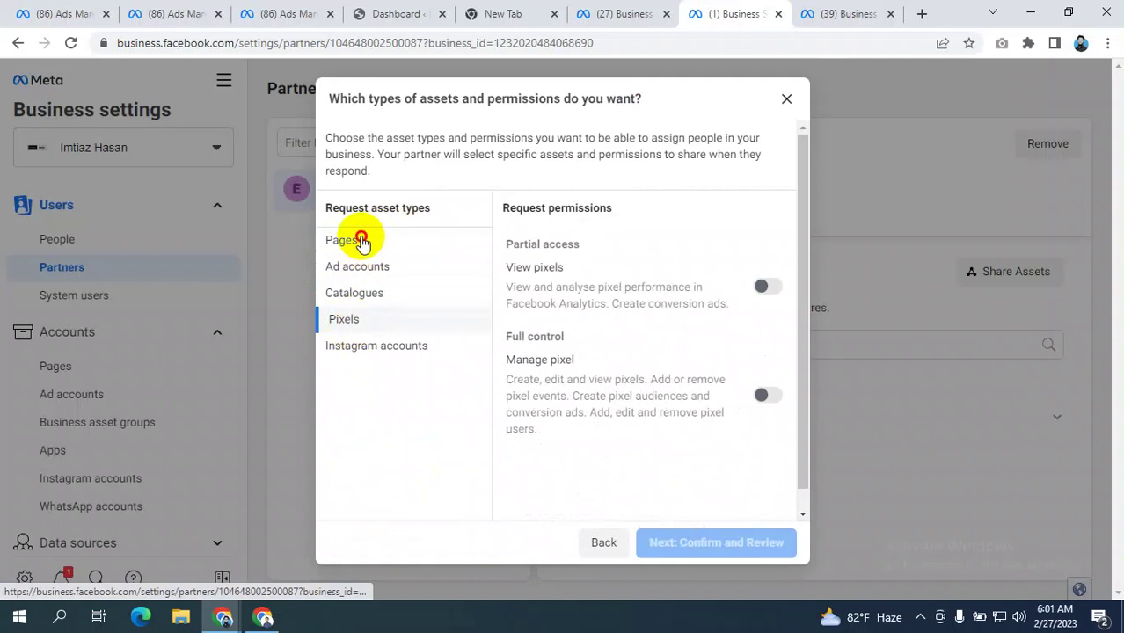
{"action": "left_click", "coordinate": [360, 238]}
{"action": "scroll", "coordinate": [656, 354], "scroll_direction": "down", "scroll_amount": 3}
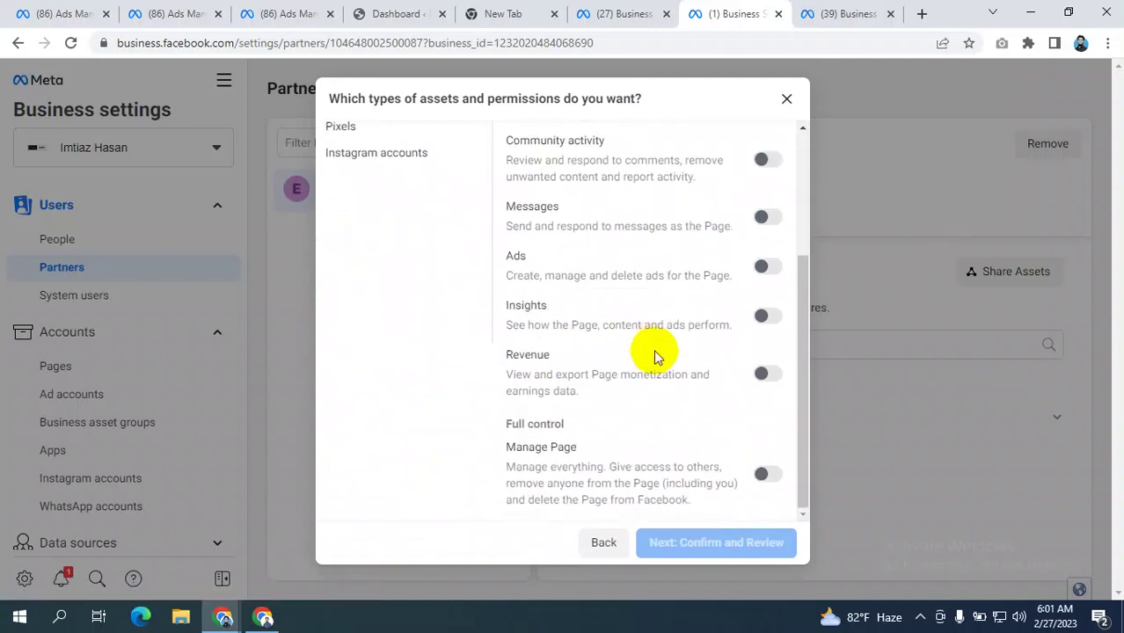
{"action": "scroll", "coordinate": [657, 354], "scroll_direction": "up", "scroll_amount": 3}
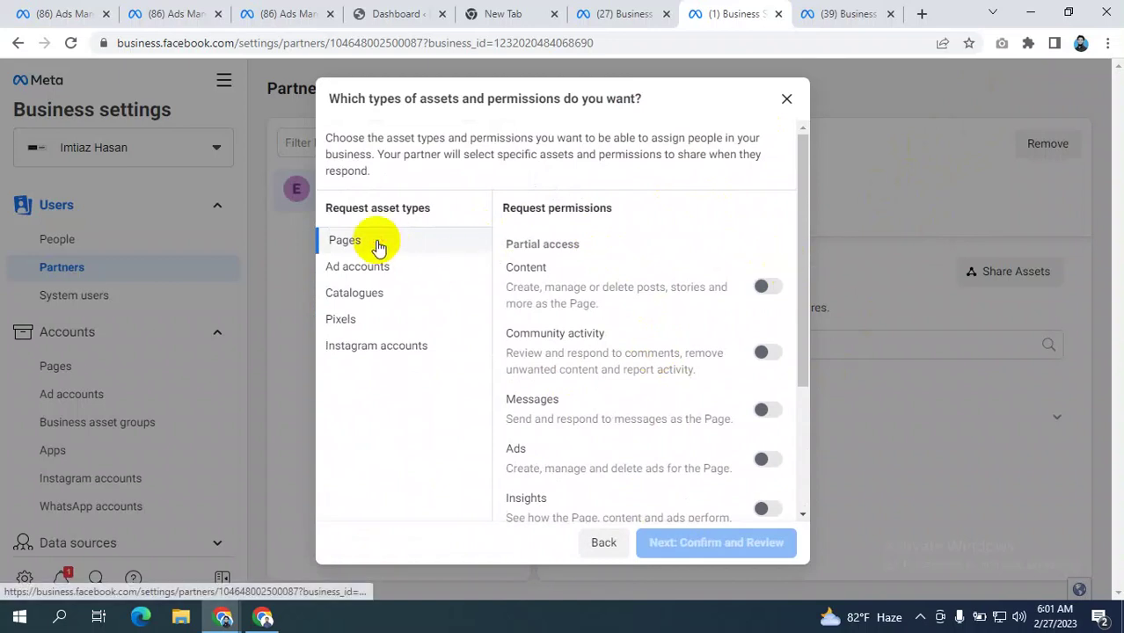
{"action": "scroll", "coordinate": [648, 260], "scroll_direction": "down", "scroll_amount": 3}
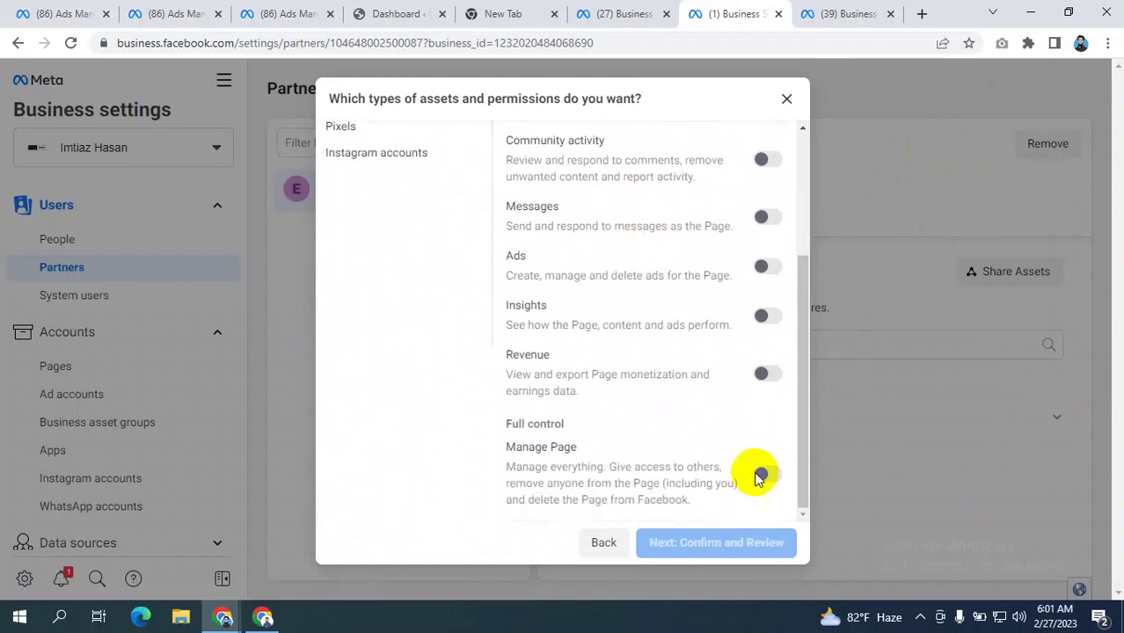
{"action": "left_click", "coordinate": [761, 478]}
- Request full control of the partner's ad accounts and pixels, then continue to the review
{"action": "scroll", "coordinate": [686, 431], "scroll_direction": "up", "scroll_amount": 5}
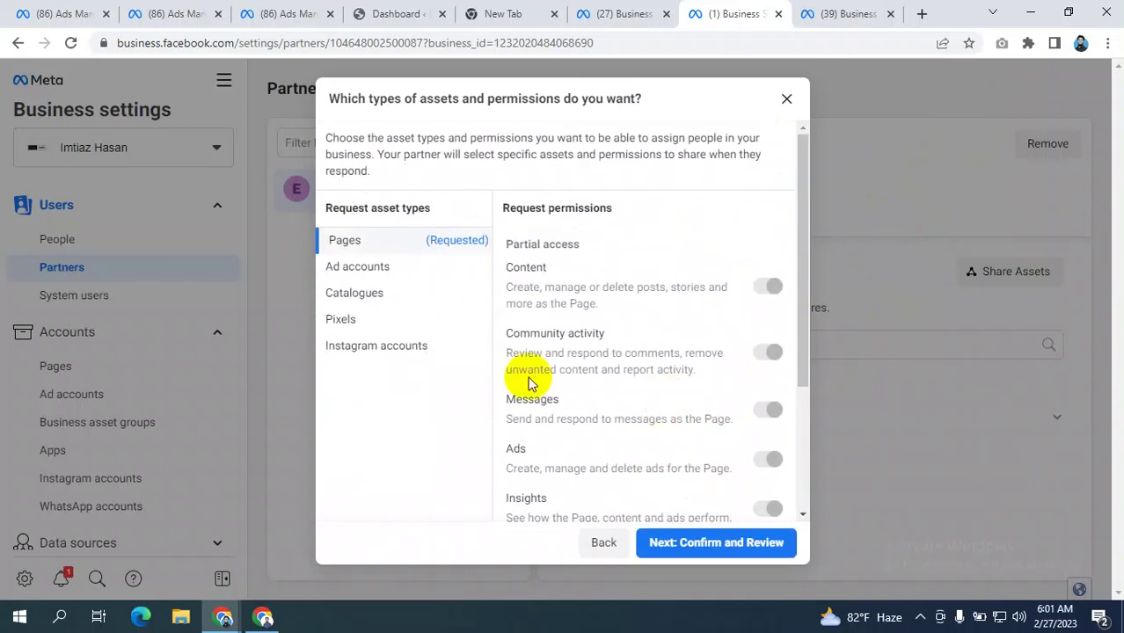
{"action": "scroll", "coordinate": [615, 341], "scroll_direction": "down", "scroll_amount": 3}
{"action": "scroll", "coordinate": [593, 334], "scroll_direction": "up", "scroll_amount": 3}
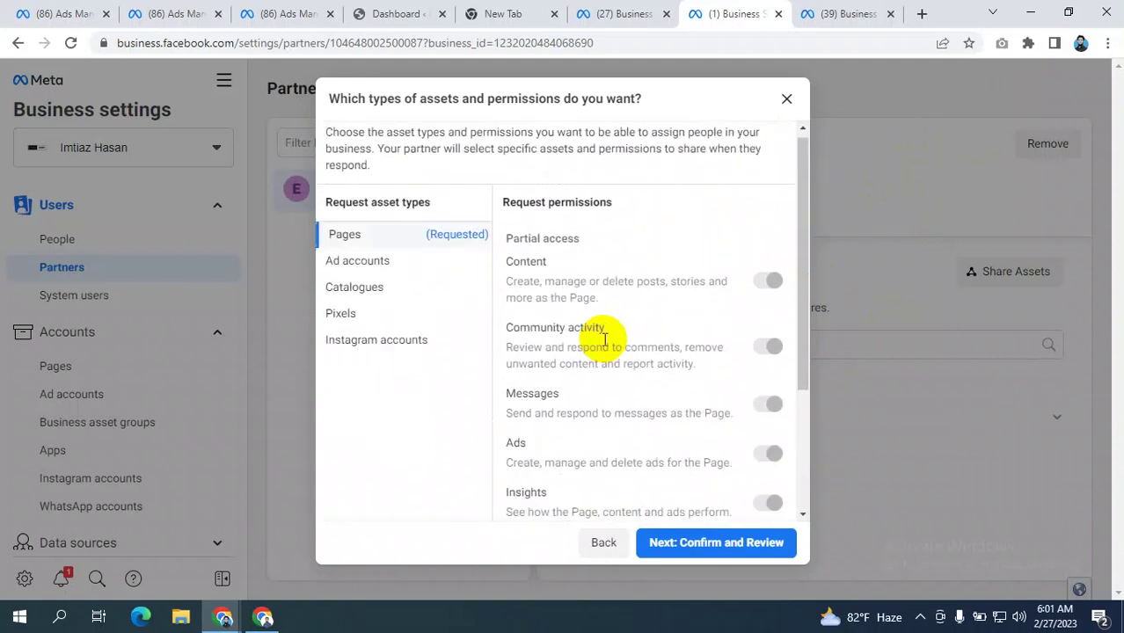
{"action": "left_click", "coordinate": [370, 275]}
{"action": "scroll", "coordinate": [695, 303], "scroll_direction": "down", "scroll_amount": 1}
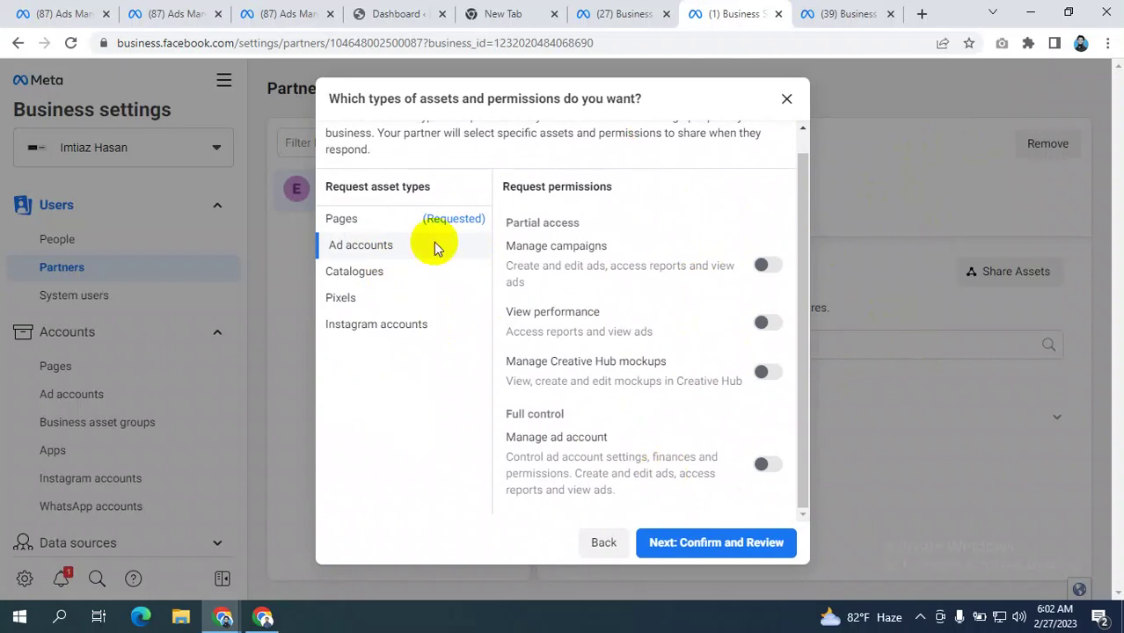
{"action": "scroll", "coordinate": [384, 273], "scroll_direction": "up", "scroll_amount": 1}
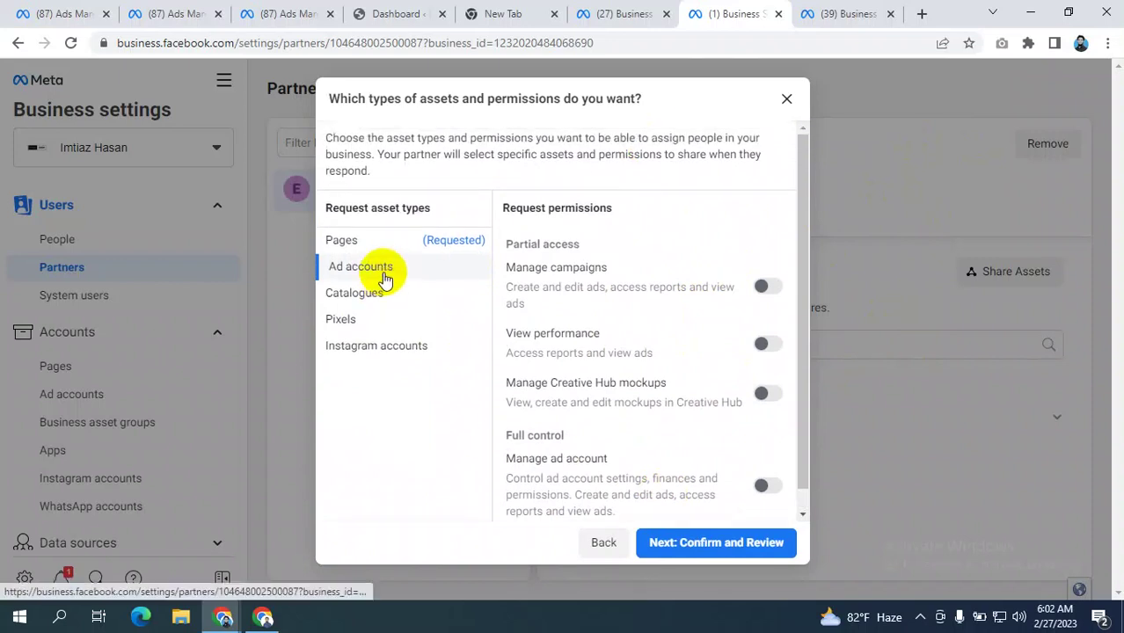
{"action": "left_click", "coordinate": [340, 240]}
{"action": "scroll", "coordinate": [684, 342], "scroll_direction": "down", "scroll_amount": 3}
{"action": "scroll", "coordinate": [682, 345], "scroll_direction": "up", "scroll_amount": 3}
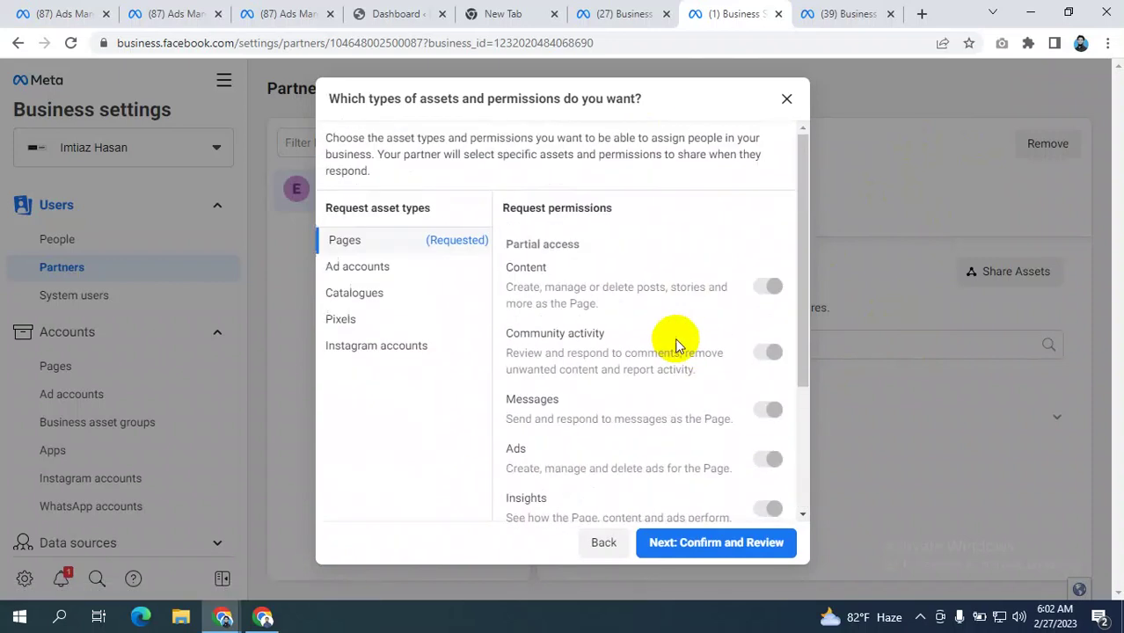
{"action": "left_click", "coordinate": [353, 265]}
{"action": "scroll", "coordinate": [651, 334], "scroll_direction": "down", "scroll_amount": 1}
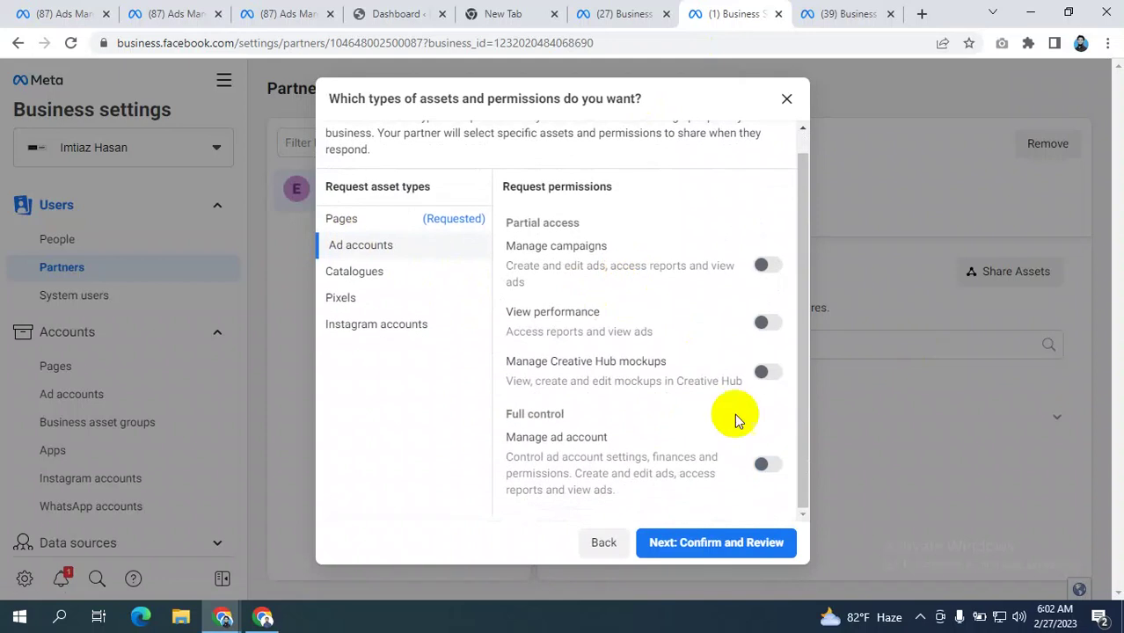
{"action": "left_click", "coordinate": [761, 466]}
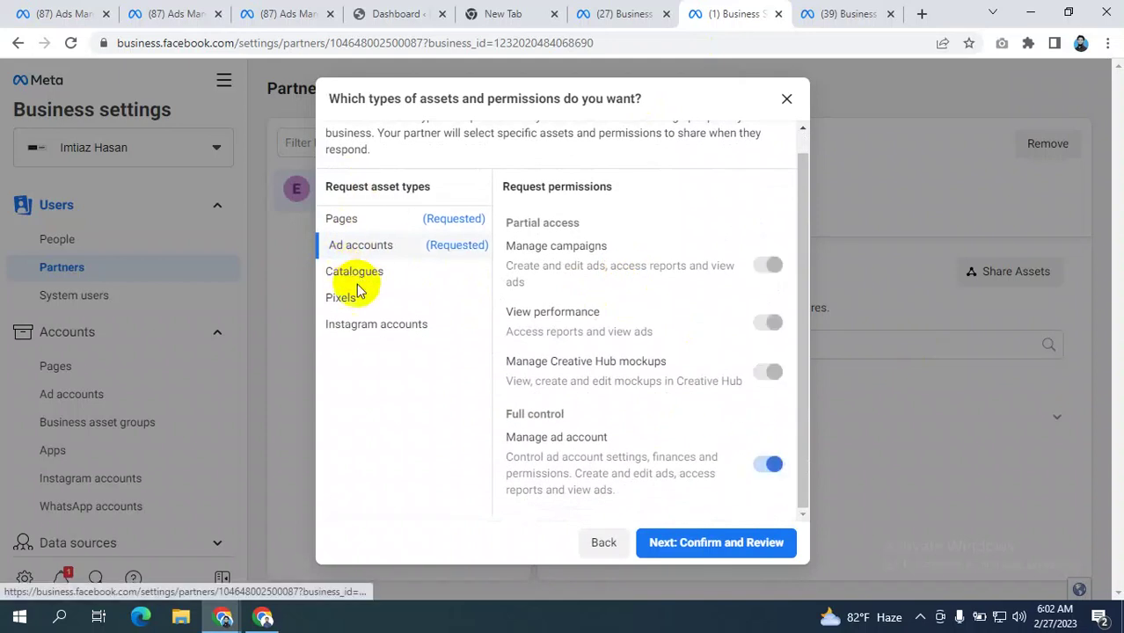
{"action": "left_click", "coordinate": [346, 298]}
{"action": "left_click", "coordinate": [766, 374]}
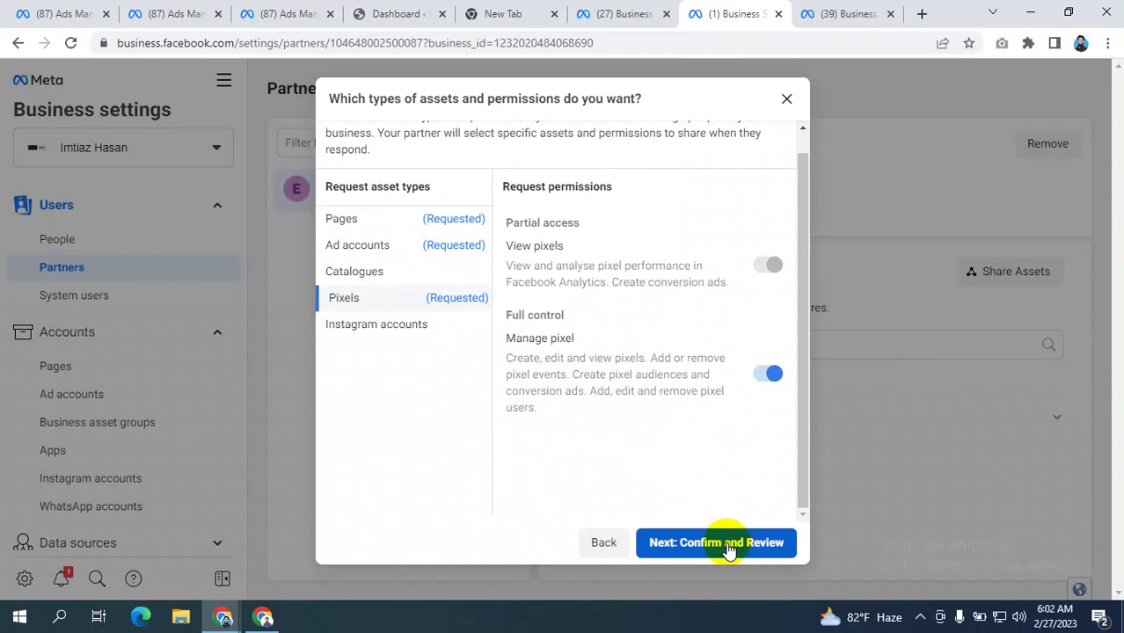
{"action": "left_click", "coordinate": [727, 546]}
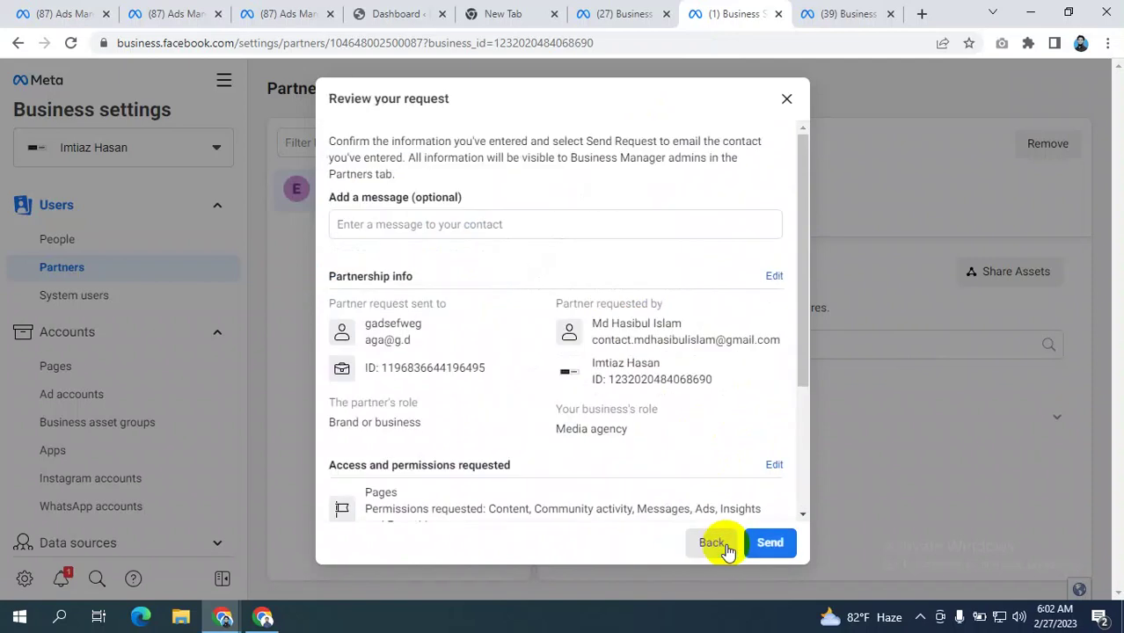
- Look over the request details and send the partner request to Ensure Blog
{"action": "scroll", "coordinate": [476, 261], "scroll_direction": "down", "scroll_amount": 4}
{"action": "scroll", "coordinate": [467, 261], "scroll_direction": "up", "scroll_amount": 4}
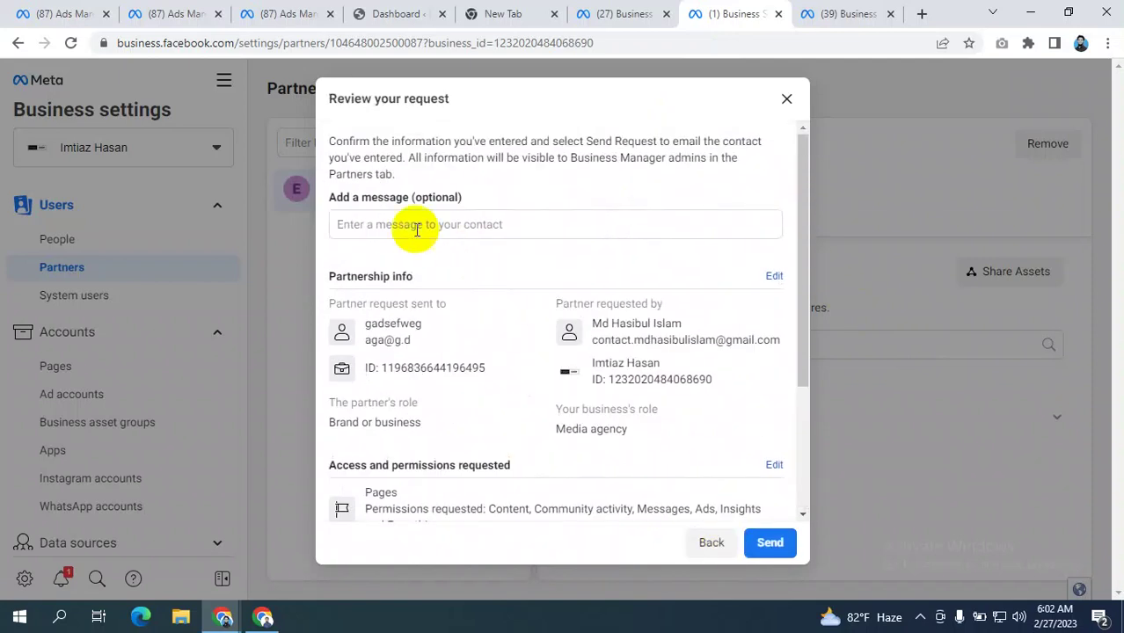
{"action": "left_click", "coordinate": [402, 220]}
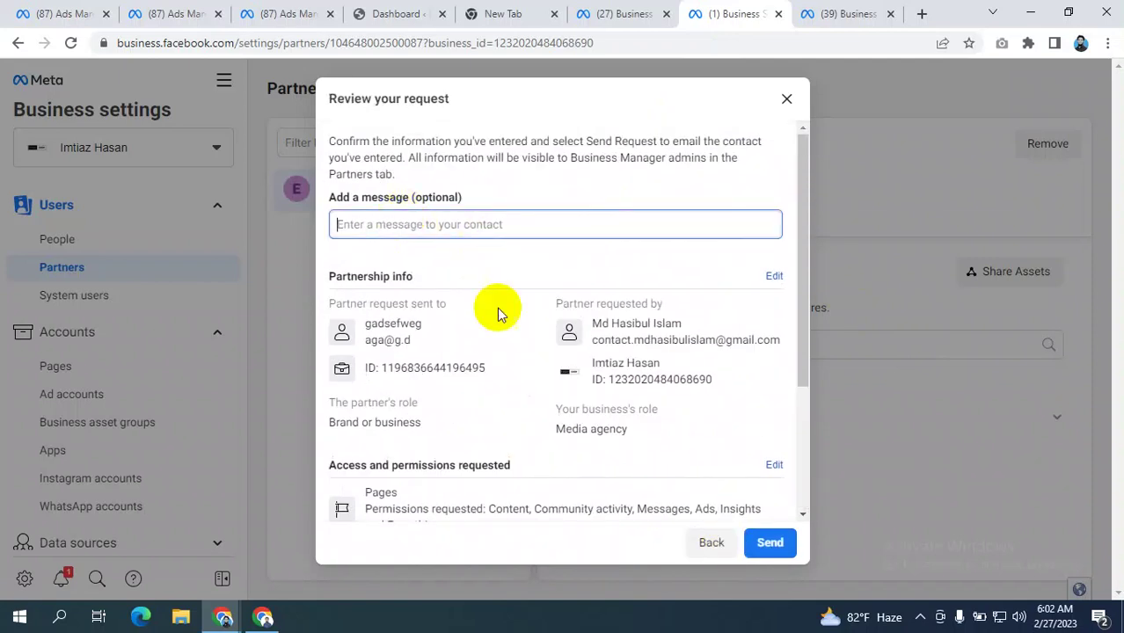
{"action": "scroll", "coordinate": [510, 343], "scroll_direction": "down", "scroll_amount": 3}
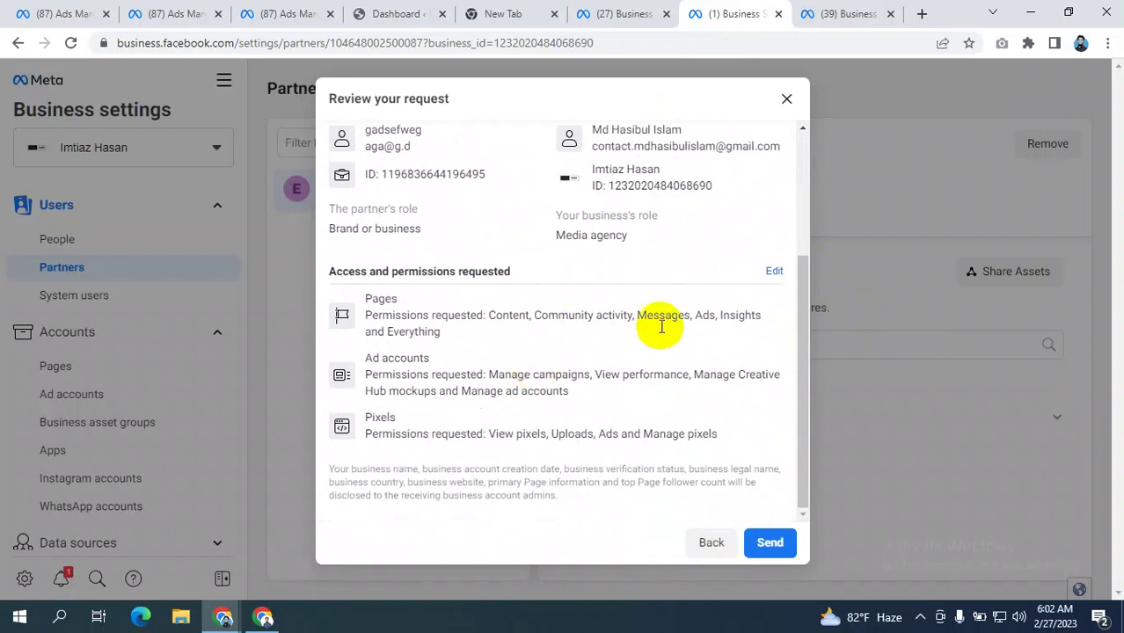
{"action": "scroll", "coordinate": [656, 273], "scroll_direction": "up", "scroll_amount": 3}
{"action": "left_click", "coordinate": [431, 226]}
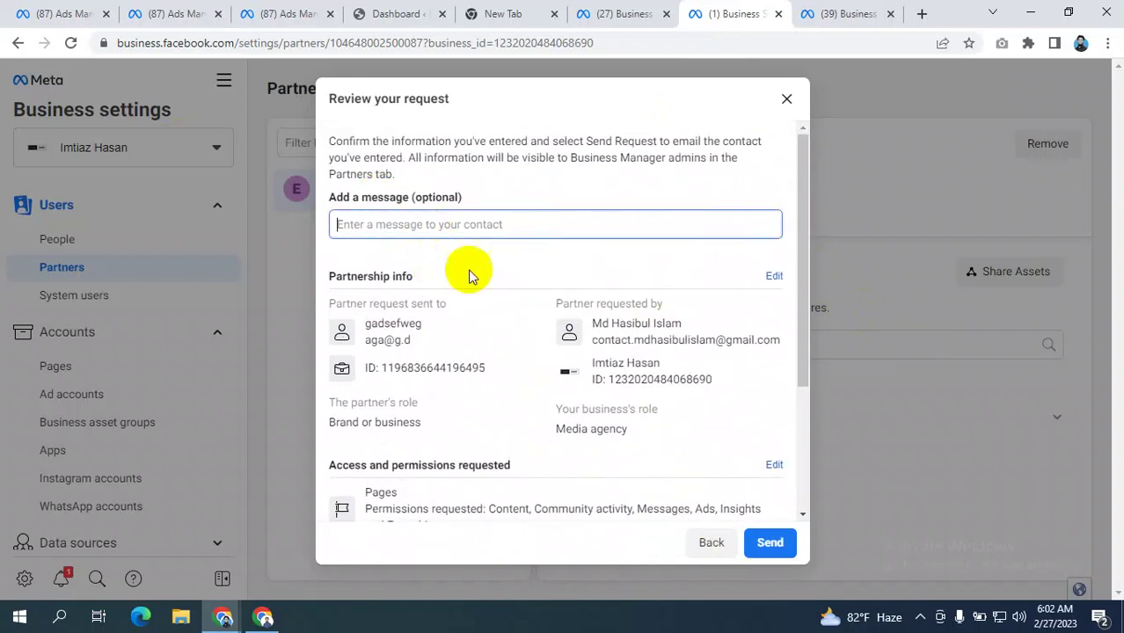
{"action": "scroll", "coordinate": [621, 340], "scroll_direction": "down", "scroll_amount": 3}
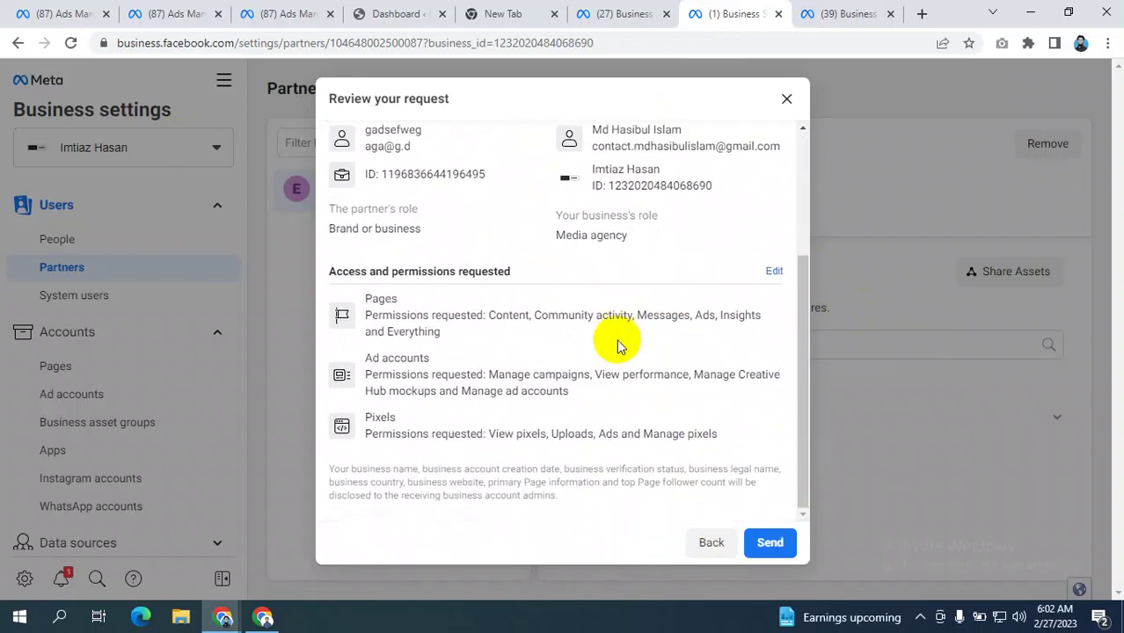
{"action": "left_click", "coordinate": [768, 543]}
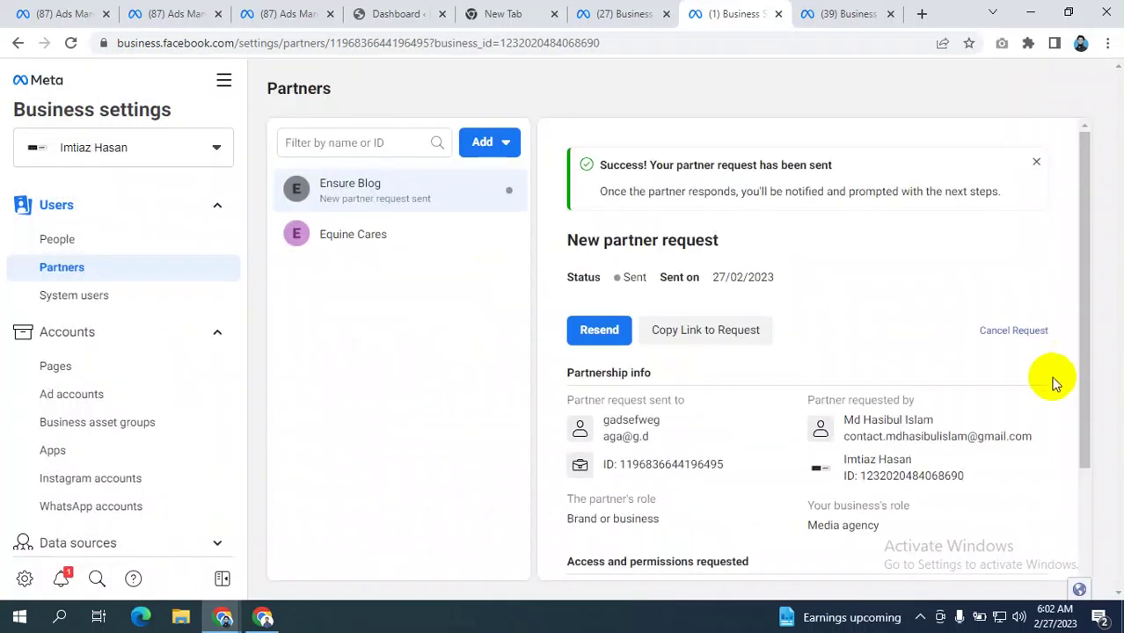
- Zoom the page out and copy the link to the sent partner request
{"action": "key", "text": "ctrl+minus"}
{"action": "key", "text": "ctrl+minus"}
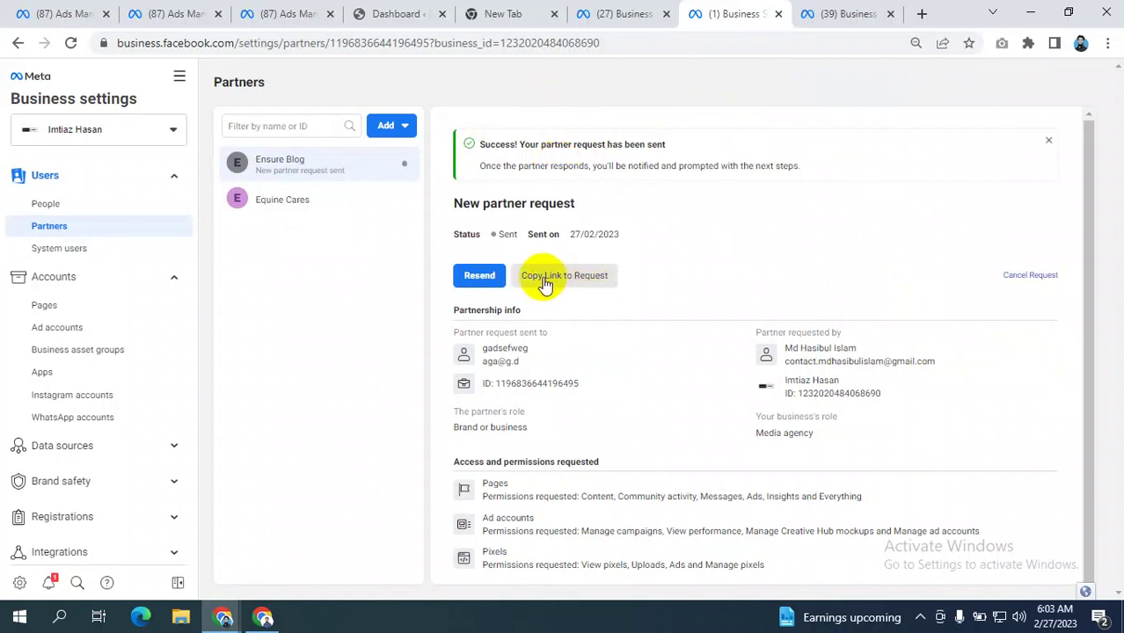
{"action": "left_click", "coordinate": [573, 280]}
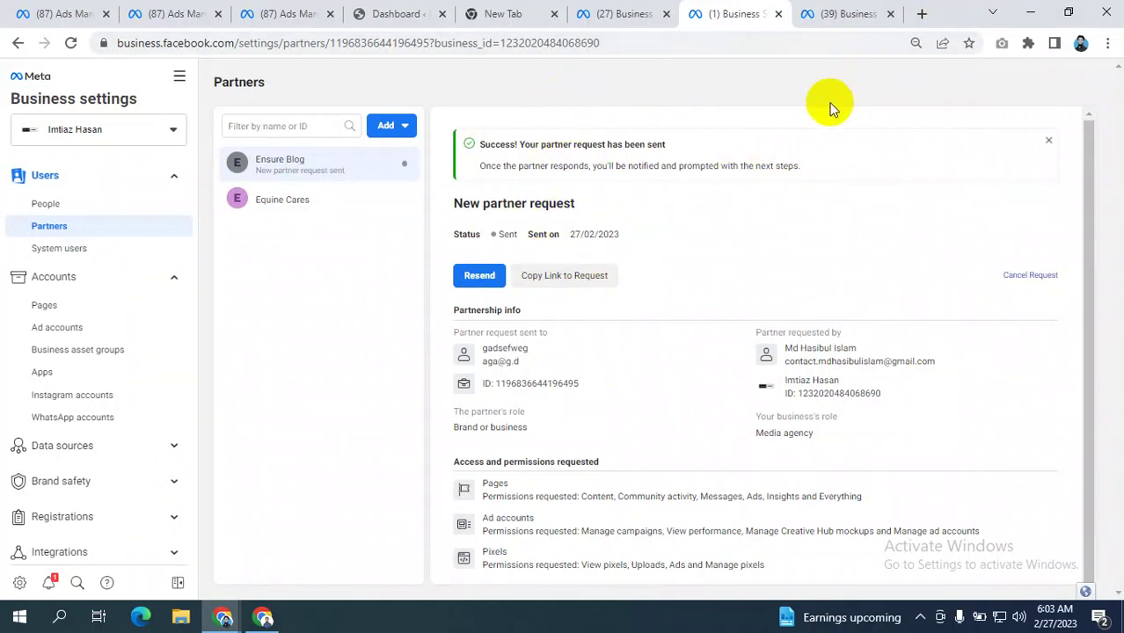
{"action": "left_click", "coordinate": [919, 13]}
- Load the copied request link in the new tab, showing Ensure Blog's received request
{"action": "left_click", "coordinate": [723, 42]}
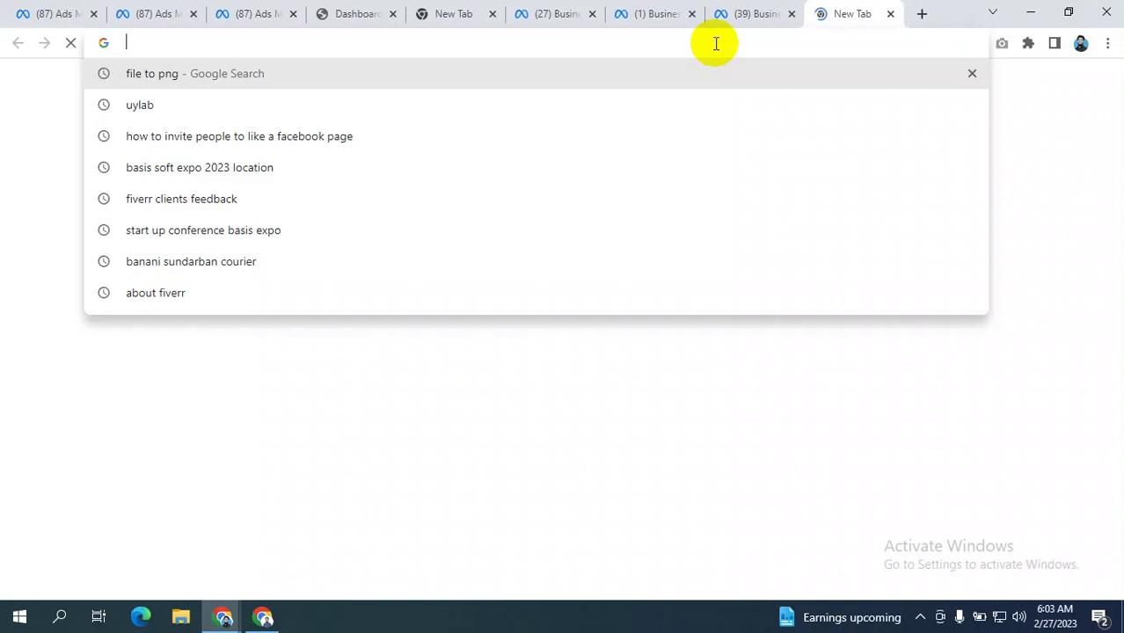
{"action": "key", "text": "ctrl+v"}
{"action": "key", "text": "Return"}
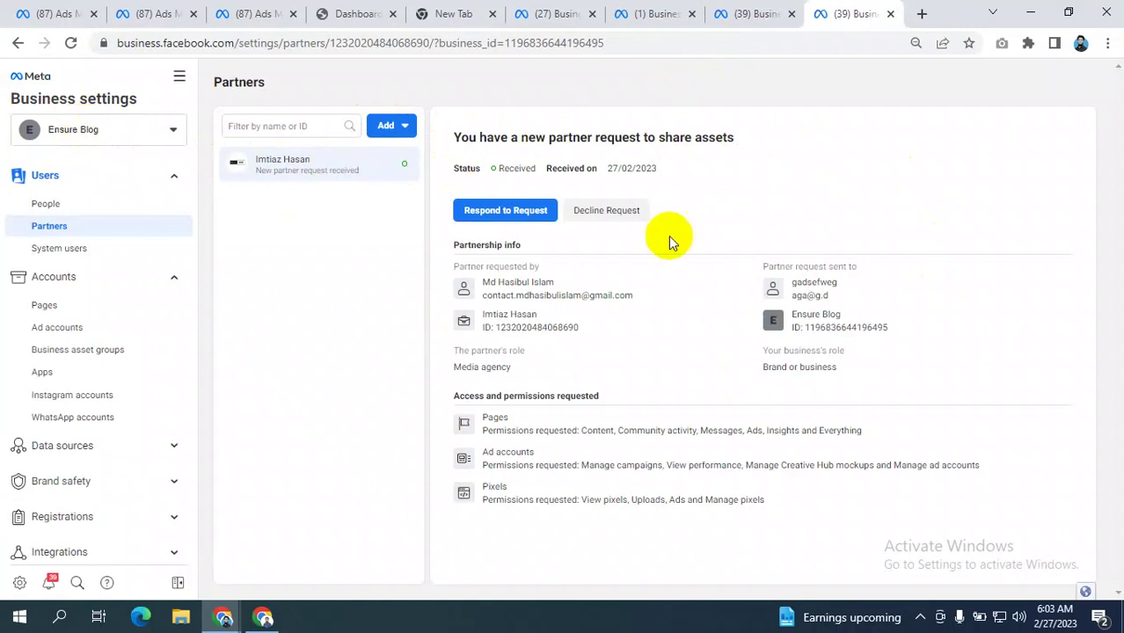
- Respond to the partner request and continue past the business information review
{"action": "left_click", "coordinate": [503, 212]}
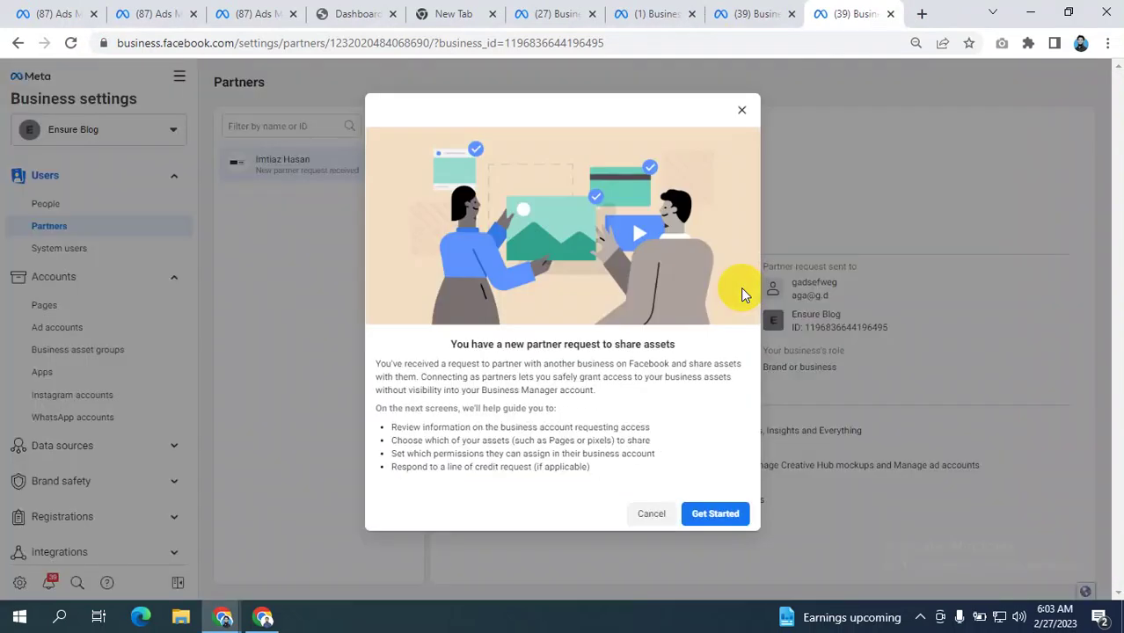
{"action": "left_click", "coordinate": [715, 515]}
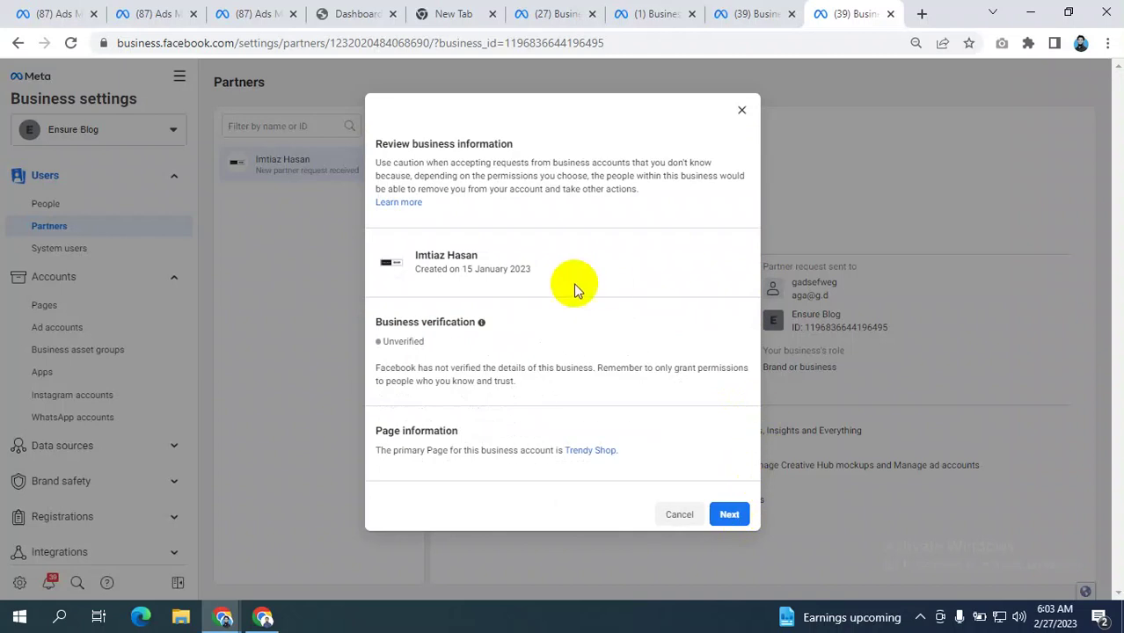
{"action": "left_click", "coordinate": [728, 516]}
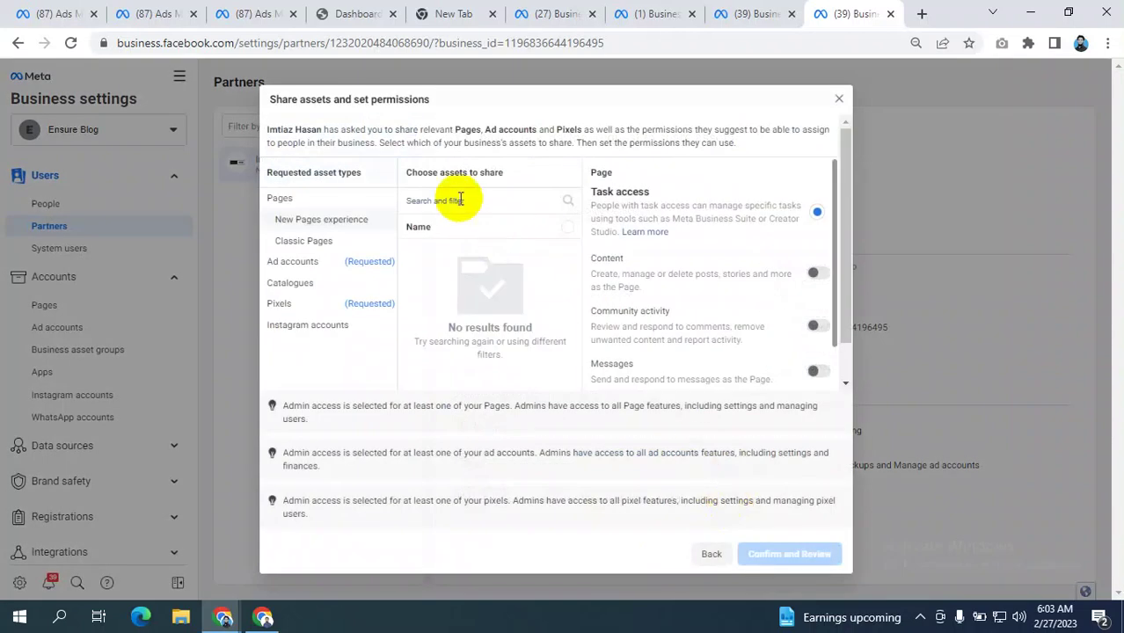
- Select the Ensure Blog page under Classic Pages to share
{"action": "left_click", "coordinate": [293, 218]}
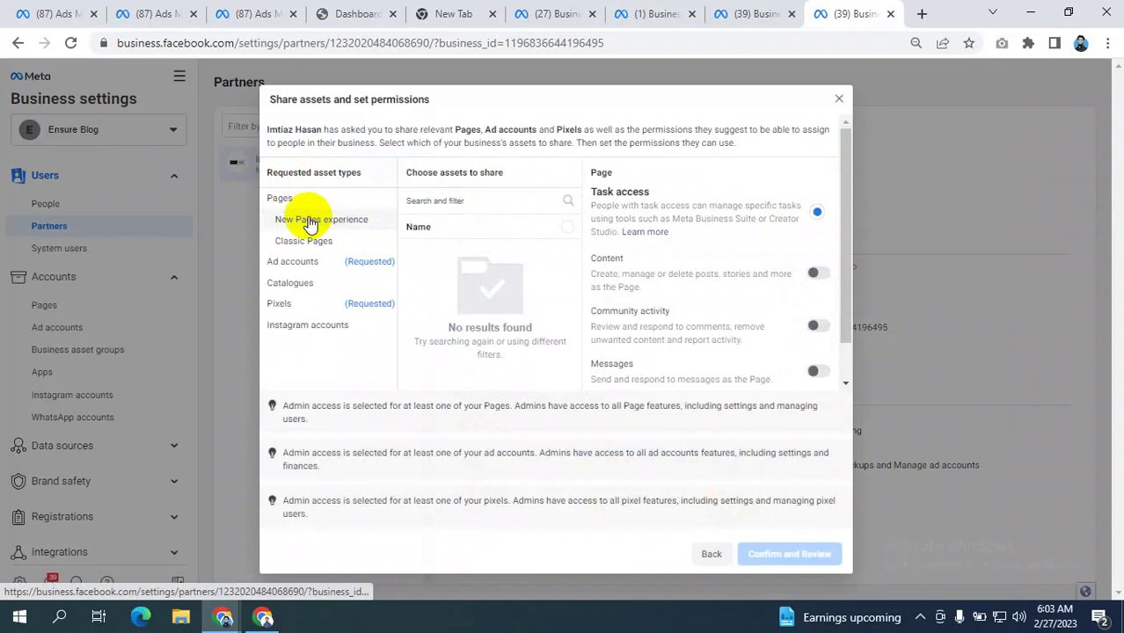
{"action": "scroll", "coordinate": [735, 304], "scroll_direction": "down", "scroll_amount": 3}
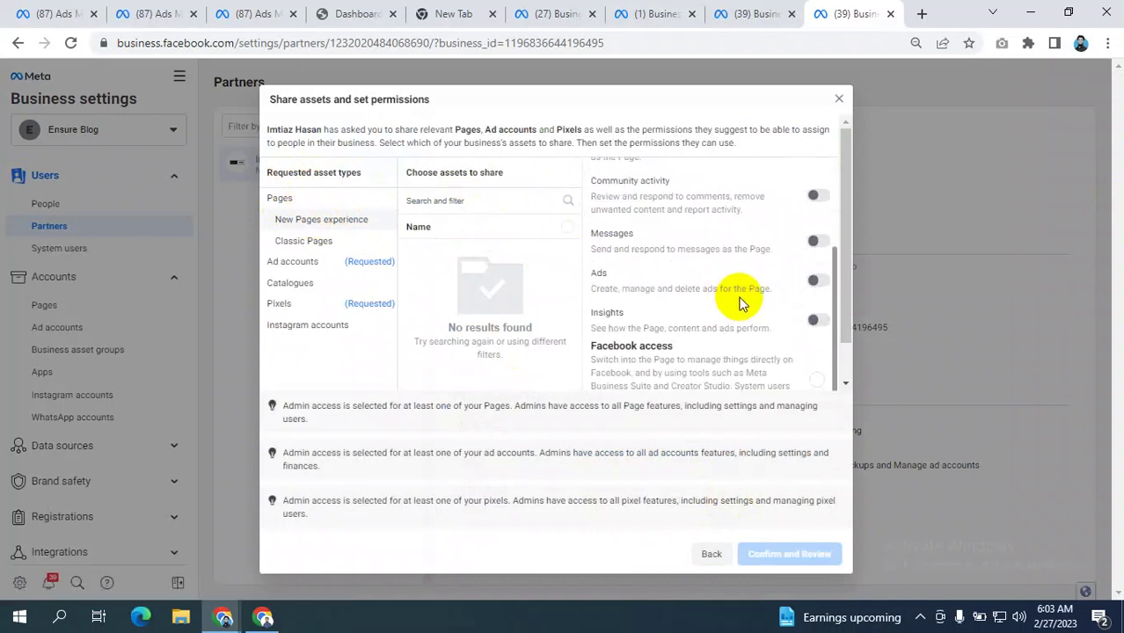
{"action": "scroll", "coordinate": [737, 303], "scroll_direction": "up", "scroll_amount": 1}
{"action": "scroll", "coordinate": [739, 304], "scroll_direction": "down", "scroll_amount": 1}
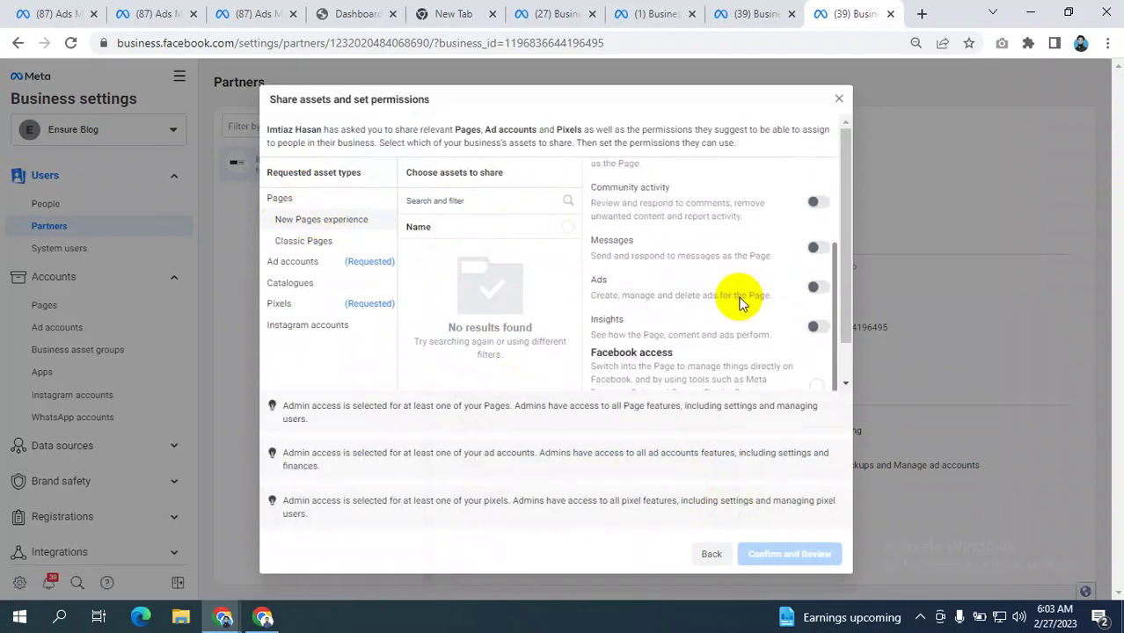
{"action": "left_click", "coordinate": [299, 243]}
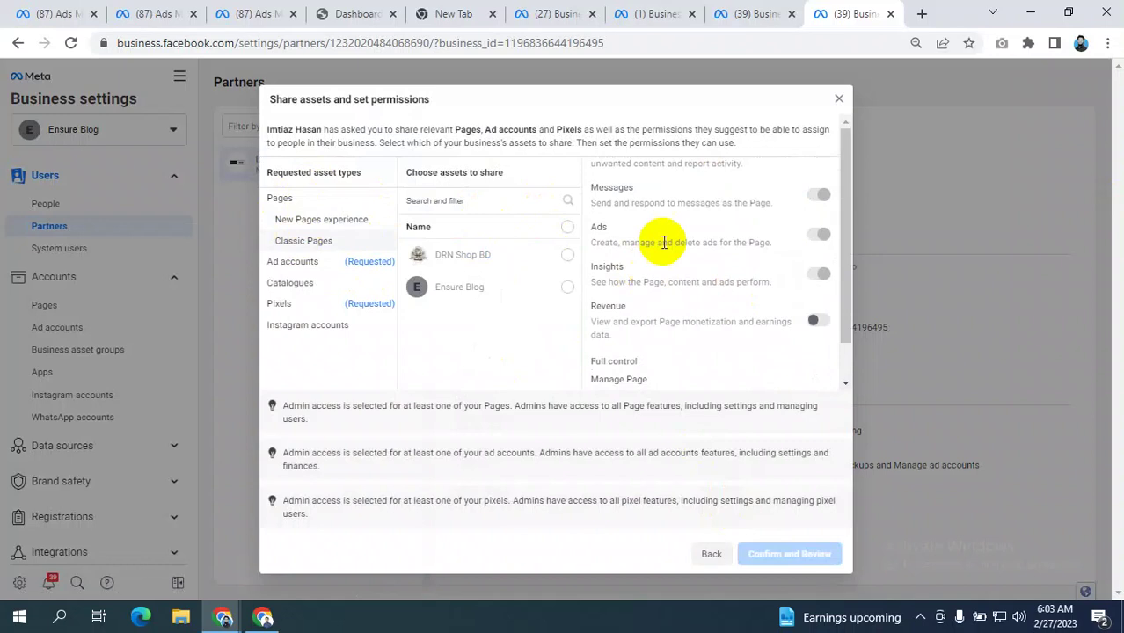
{"action": "scroll", "coordinate": [660, 233], "scroll_direction": "down", "scroll_amount": 1}
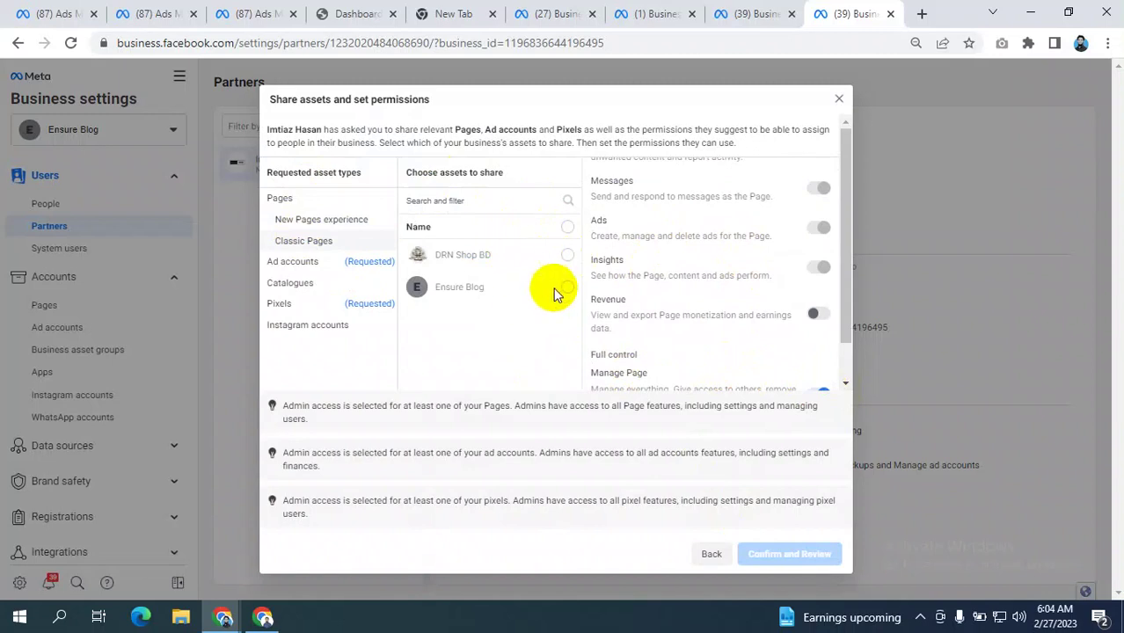
{"action": "left_click", "coordinate": [567, 286]}
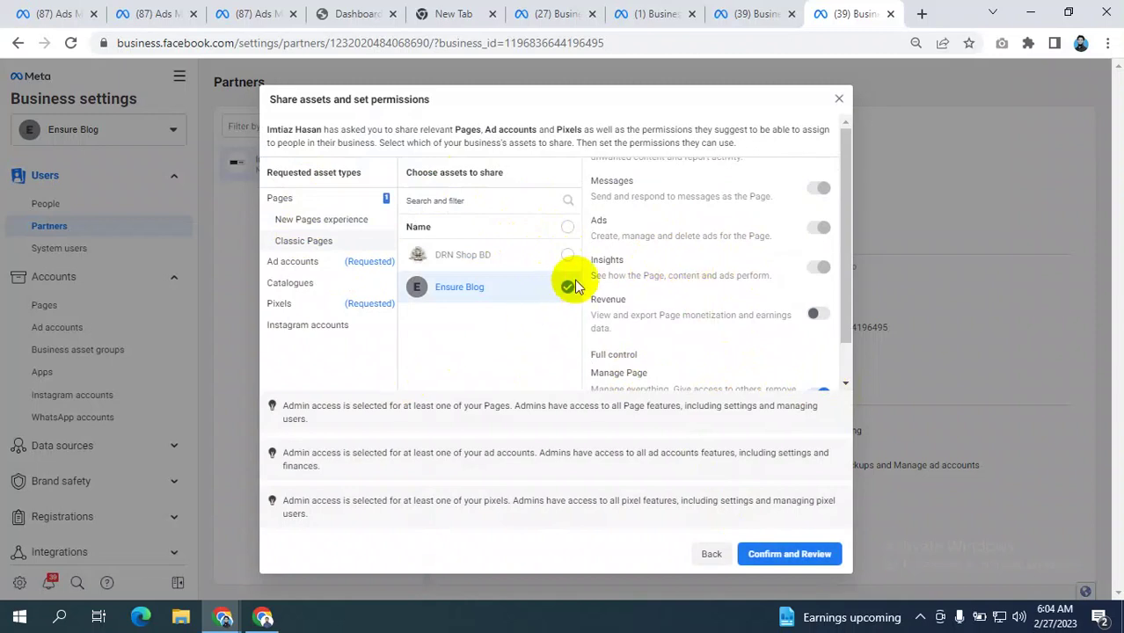
- Share the Borno Net ad account with Manage campaigns access only, plus the Marketing pixel
{"action": "left_click", "coordinate": [292, 261]}
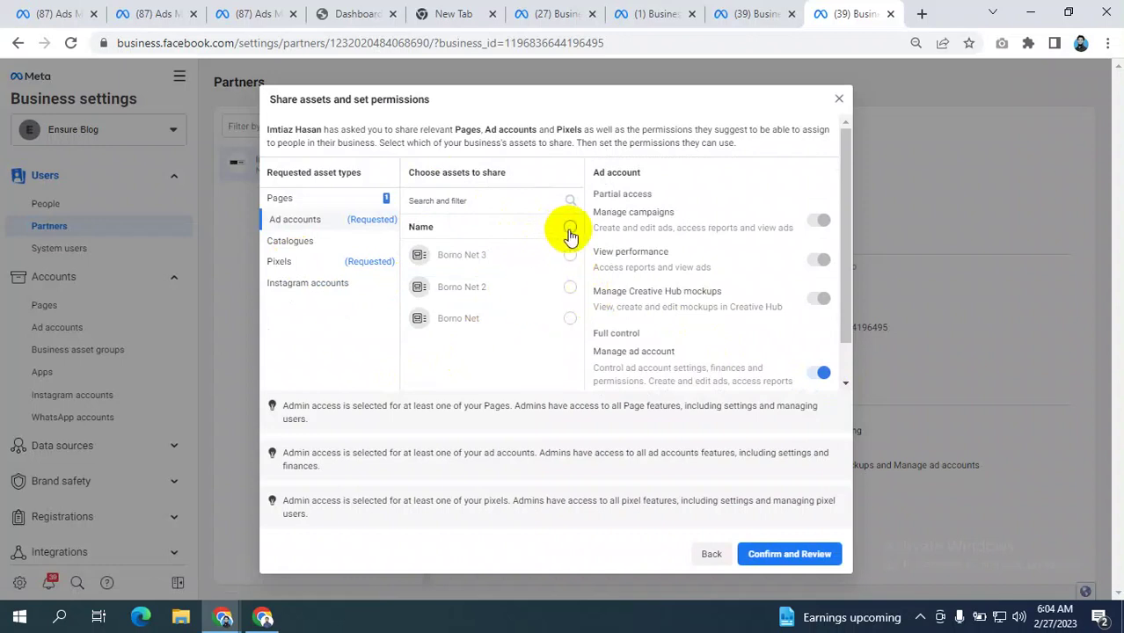
{"action": "left_click", "coordinate": [568, 319]}
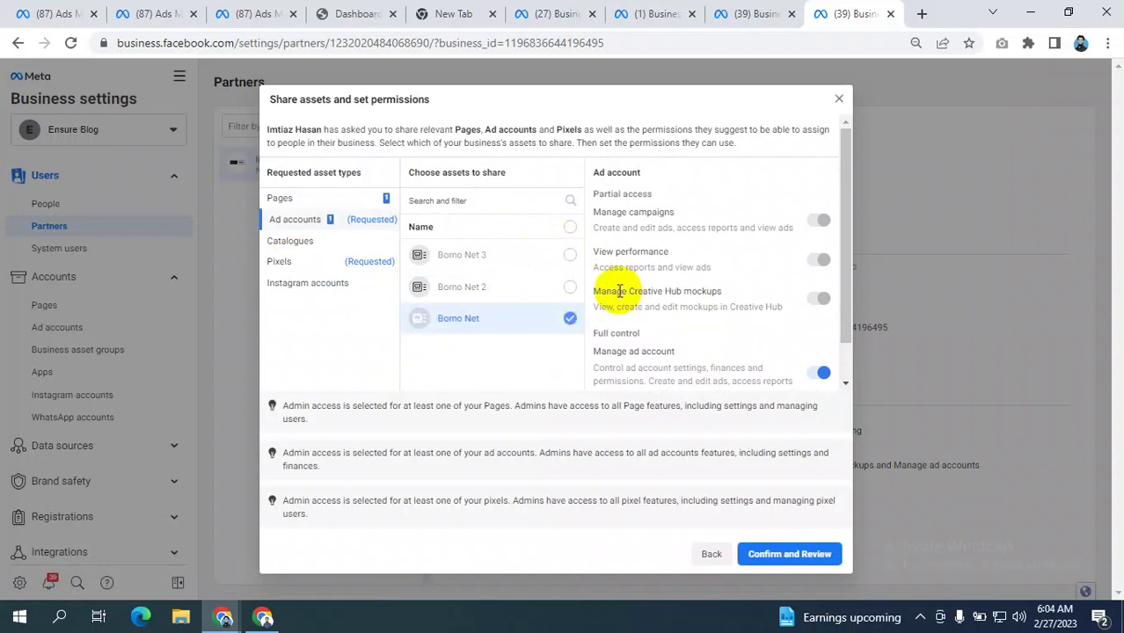
{"action": "scroll", "coordinate": [721, 275], "scroll_direction": "down", "scroll_amount": 1}
{"action": "scroll", "coordinate": [723, 264], "scroll_direction": "up", "scroll_amount": 1}
{"action": "scroll", "coordinate": [723, 266], "scroll_direction": "down", "scroll_amount": 1}
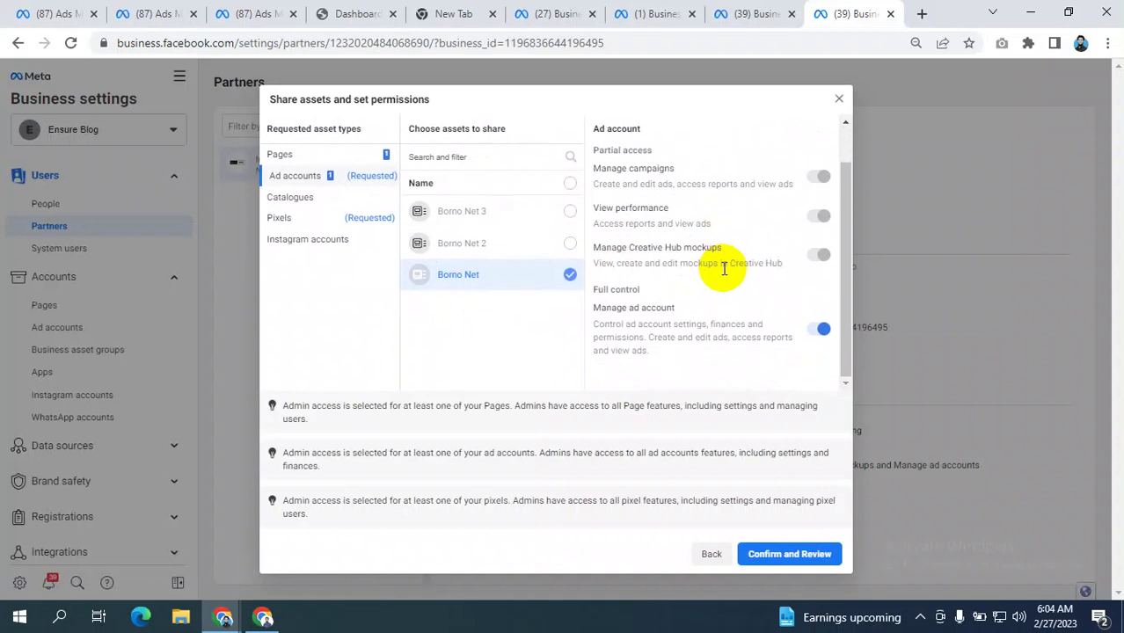
{"action": "scroll", "coordinate": [734, 239], "scroll_direction": "up", "scroll_amount": 1}
{"action": "scroll", "coordinate": [756, 264], "scroll_direction": "down", "scroll_amount": 1}
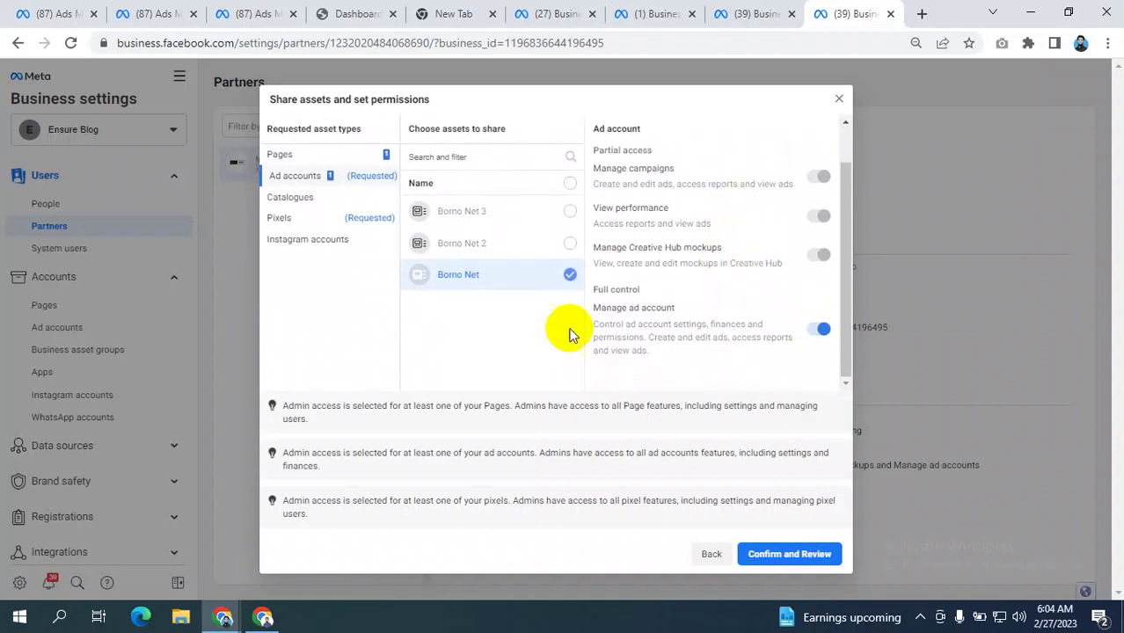
{"action": "left_click", "coordinate": [820, 332]}
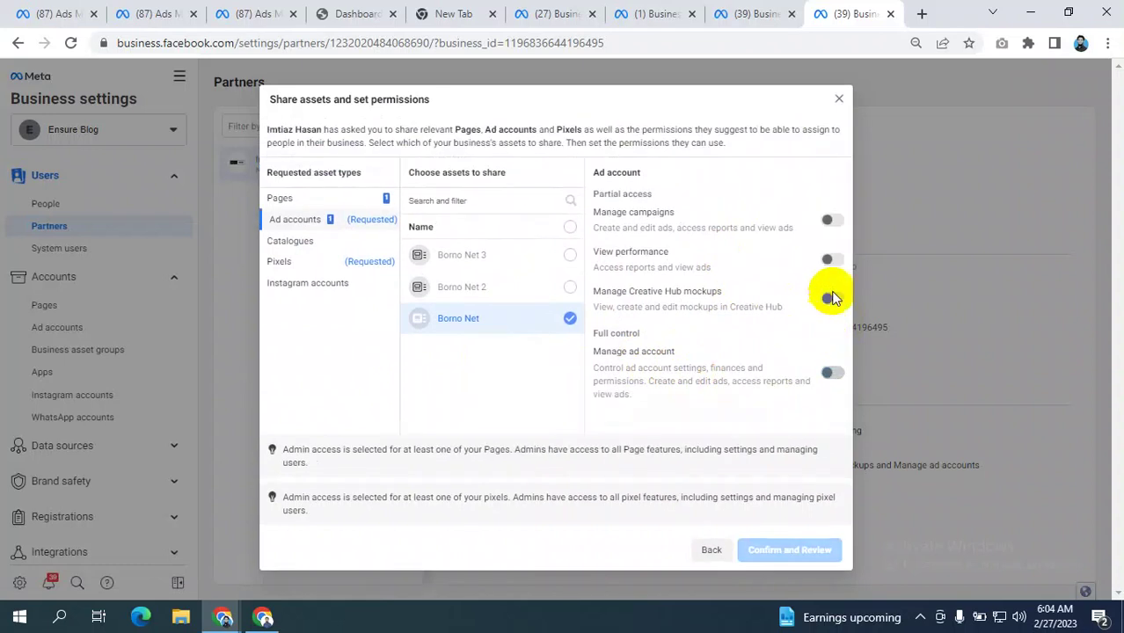
{"action": "left_click", "coordinate": [829, 260]}
{"action": "left_click", "coordinate": [831, 221]}
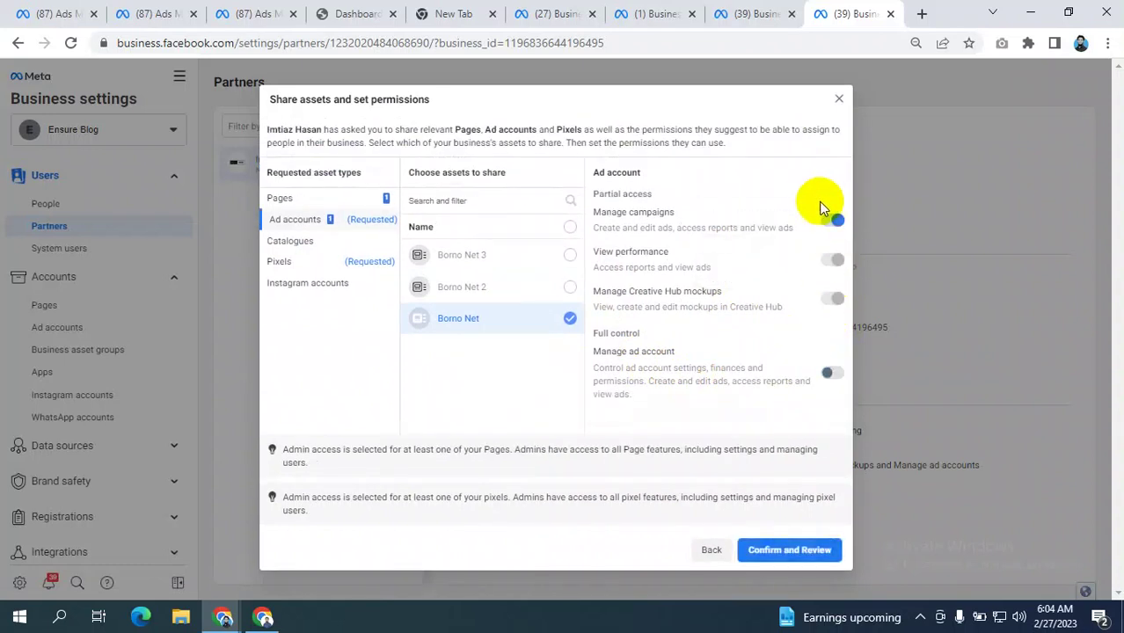
{"action": "left_click", "coordinate": [304, 262]}
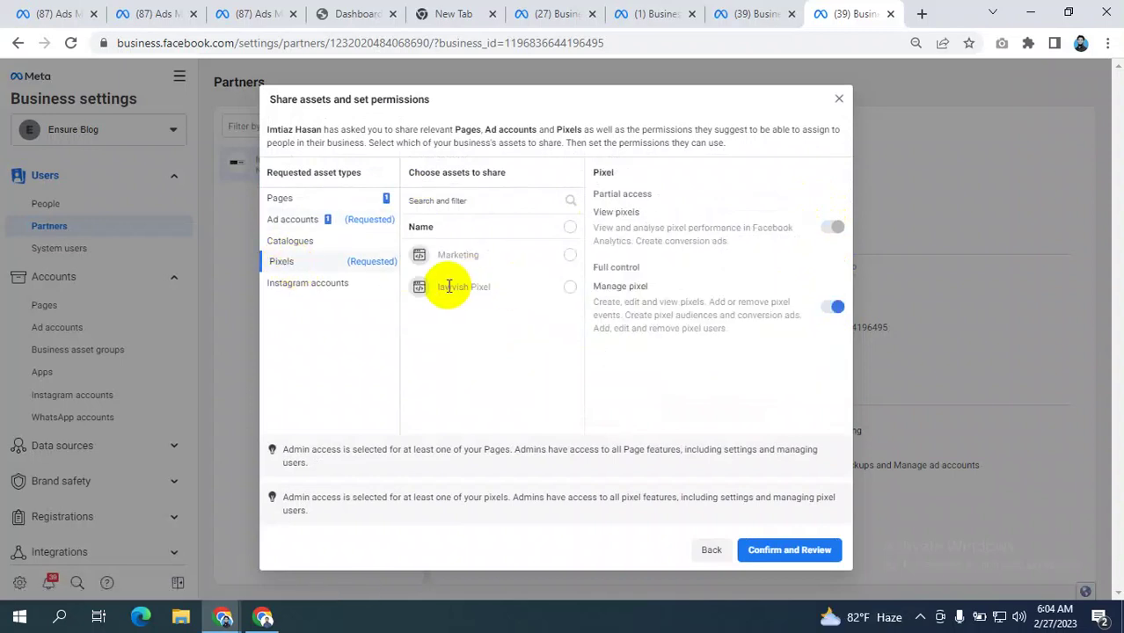
{"action": "left_click", "coordinate": [557, 256]}
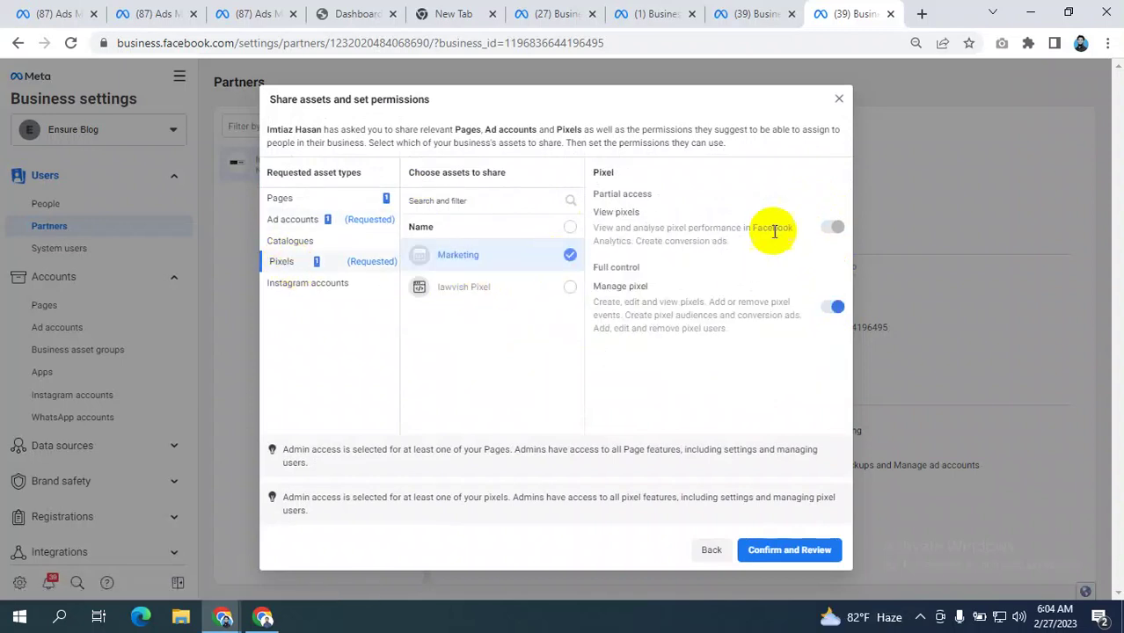
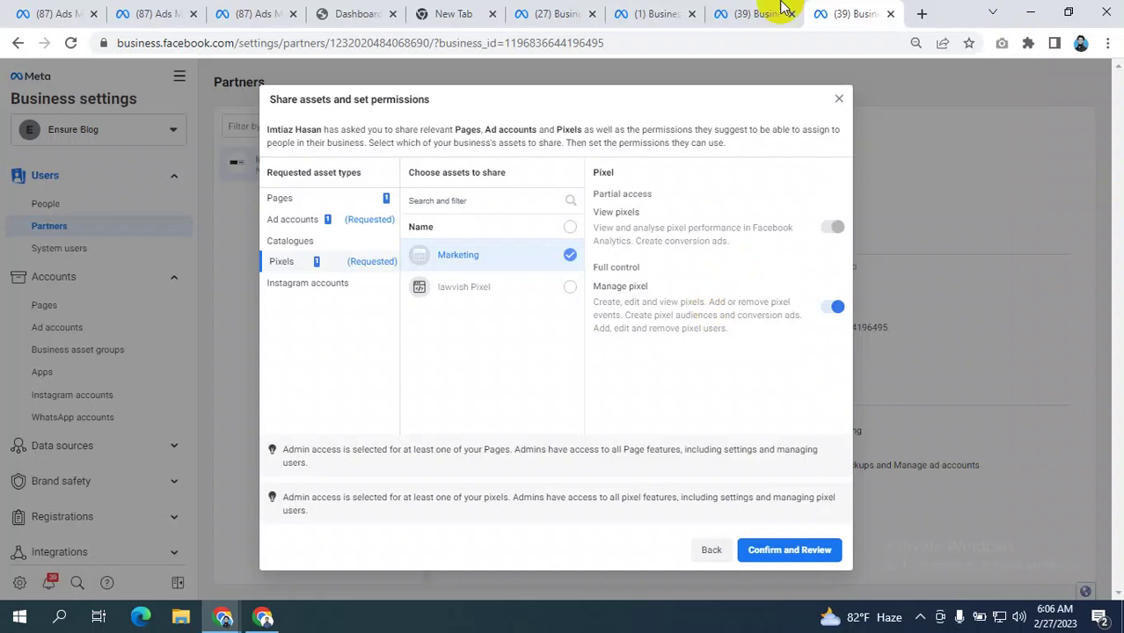
- Browse the full ad accounts list in Ads Manager, then go back to Business settings
{"action": "left_click", "coordinate": [53, 12]}
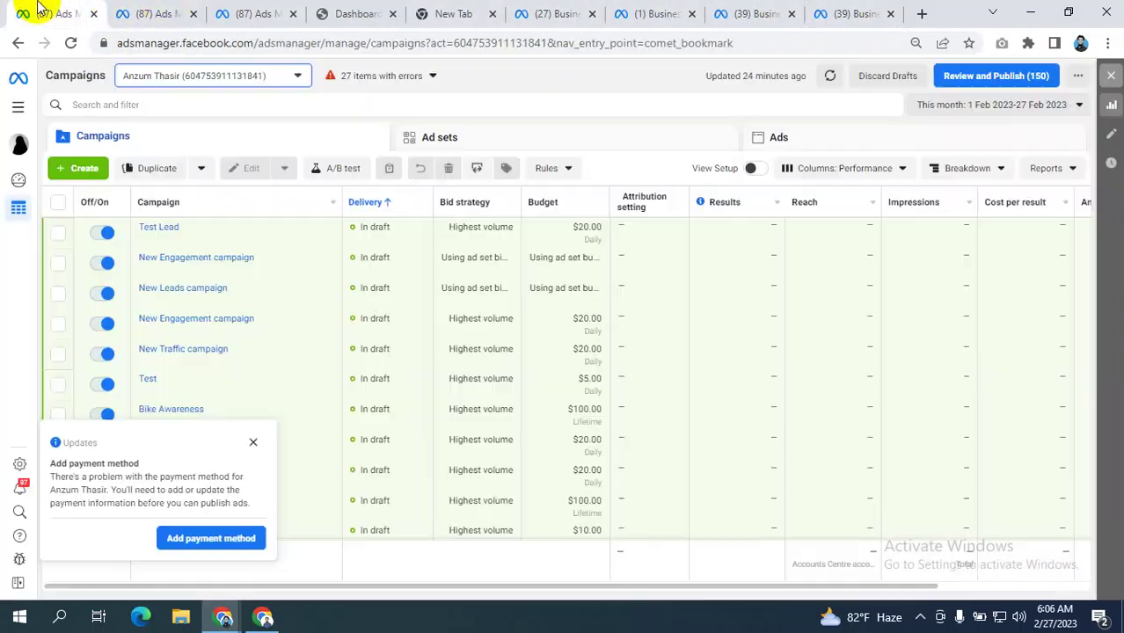
{"action": "left_click", "coordinate": [182, 82]}
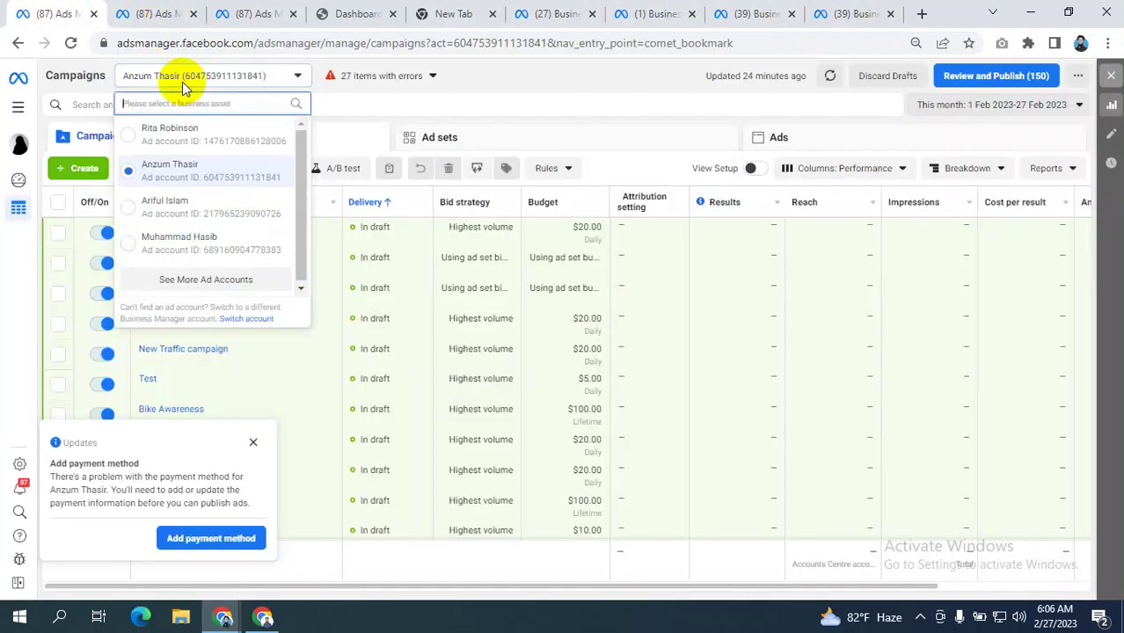
{"action": "left_click", "coordinate": [202, 277]}
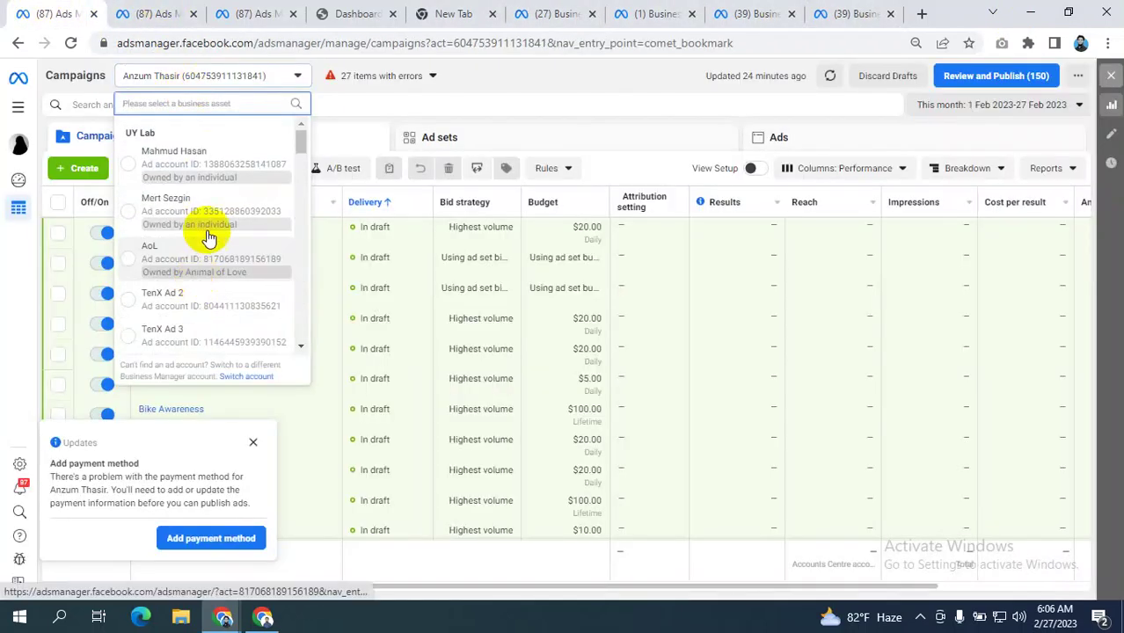
{"action": "scroll", "coordinate": [207, 227], "scroll_direction": "down", "scroll_amount": 5}
{"action": "scroll", "coordinate": [207, 226], "scroll_direction": "down", "scroll_amount": 10}
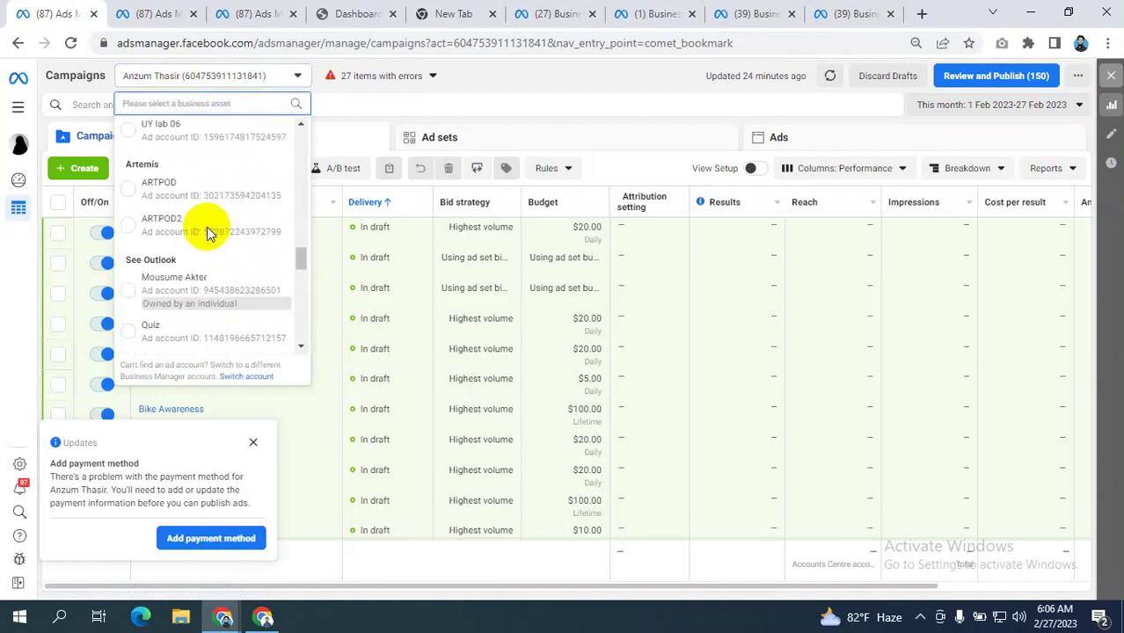
{"action": "scroll", "coordinate": [207, 233], "scroll_direction": "down", "scroll_amount": 1}
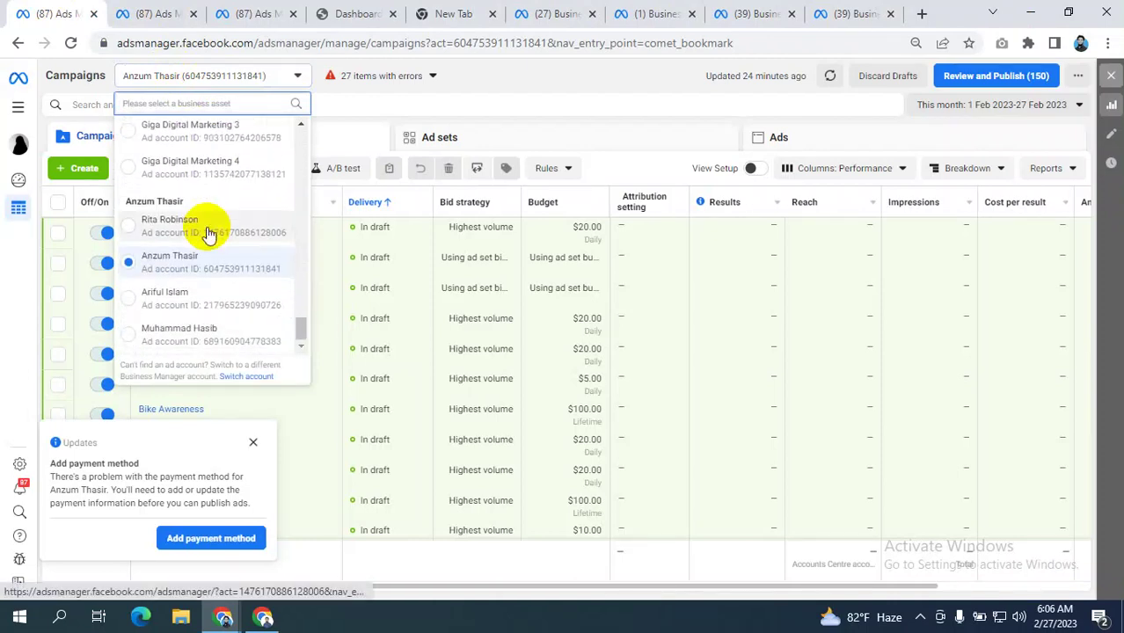
{"action": "left_click", "coordinate": [561, 88]}
{"action": "left_click", "coordinate": [825, 17]}
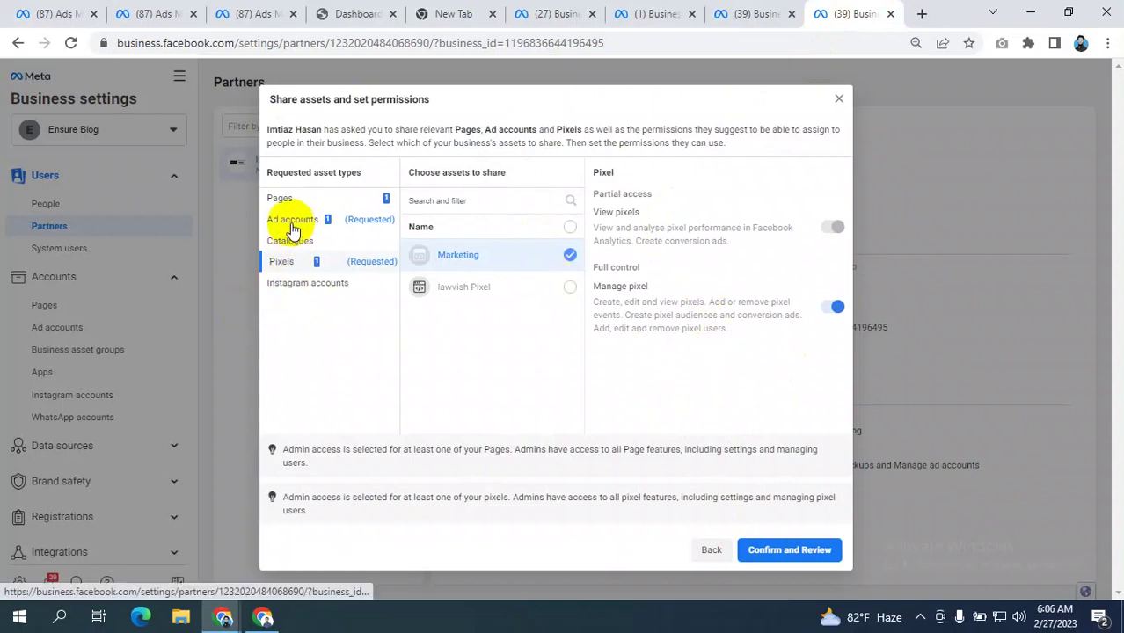
- Close the share assets dialog and look over the business info and partners pages
{"action": "left_click", "coordinate": [838, 98]}
{"action": "left_click", "coordinate": [743, 14]}
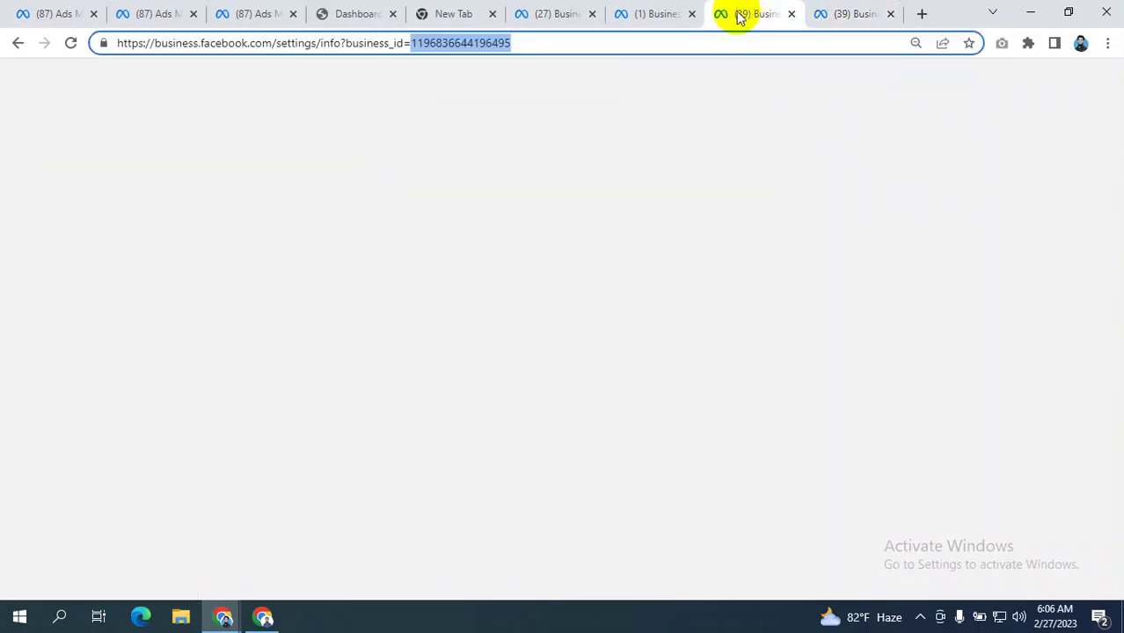
{"action": "scroll", "coordinate": [44, 207], "scroll_direction": "up", "scroll_amount": 3}
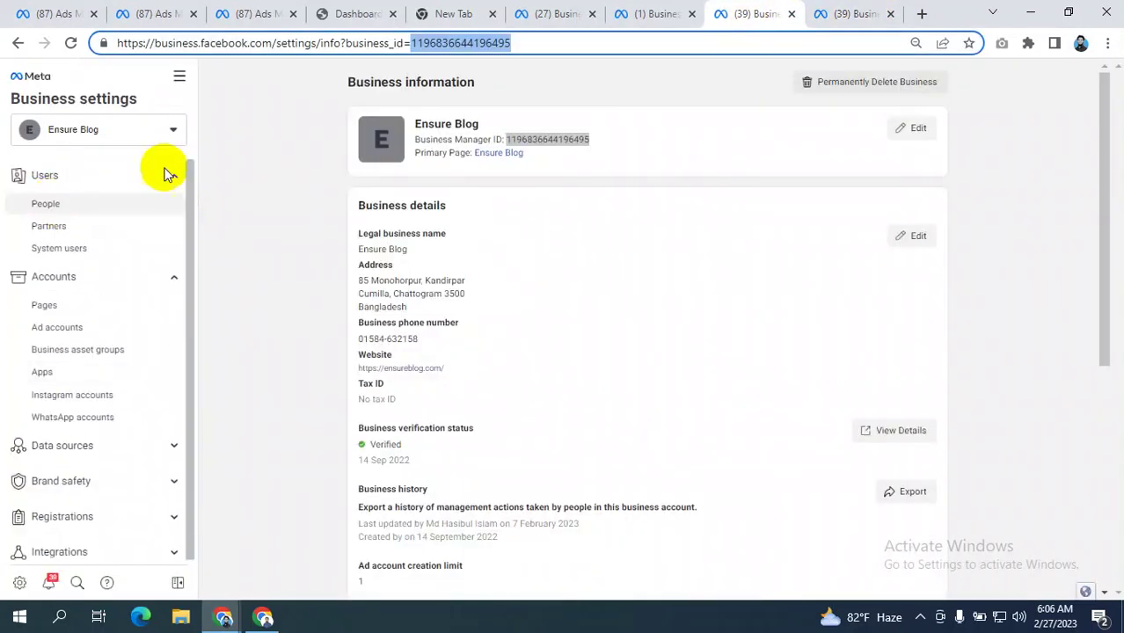
{"action": "left_click", "coordinate": [647, 13]}
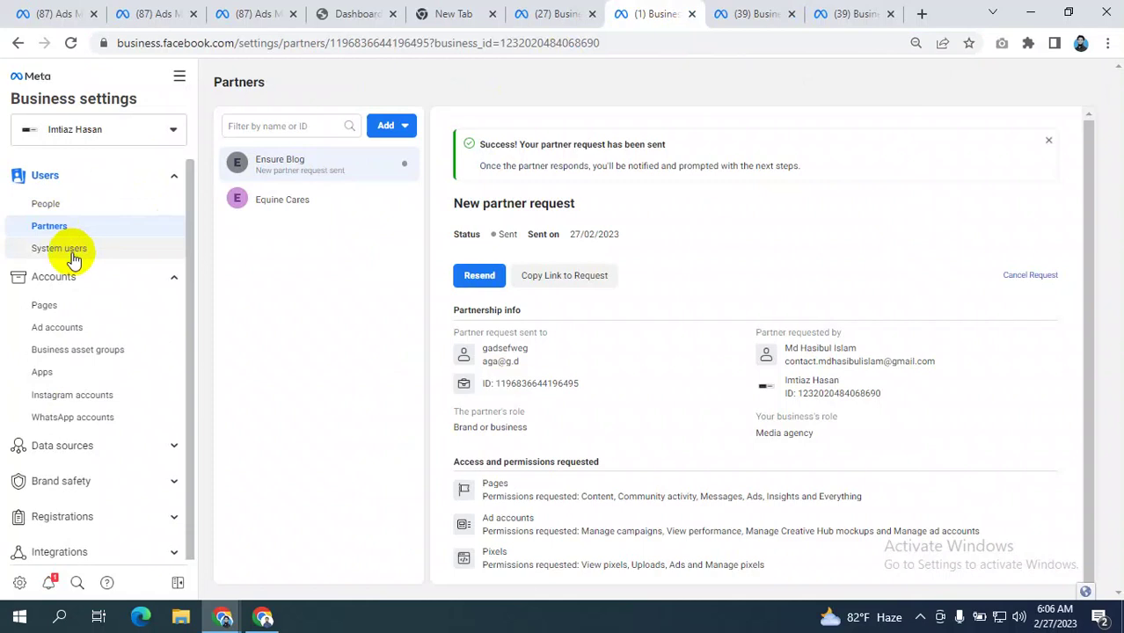
{"action": "scroll", "coordinate": [79, 278], "scroll_direction": "down", "scroll_amount": 1}
{"action": "scroll", "coordinate": [81, 274], "scroll_direction": "down", "scroll_amount": 3}
{"action": "scroll", "coordinate": [85, 275], "scroll_direction": "up", "scroll_amount": 4}
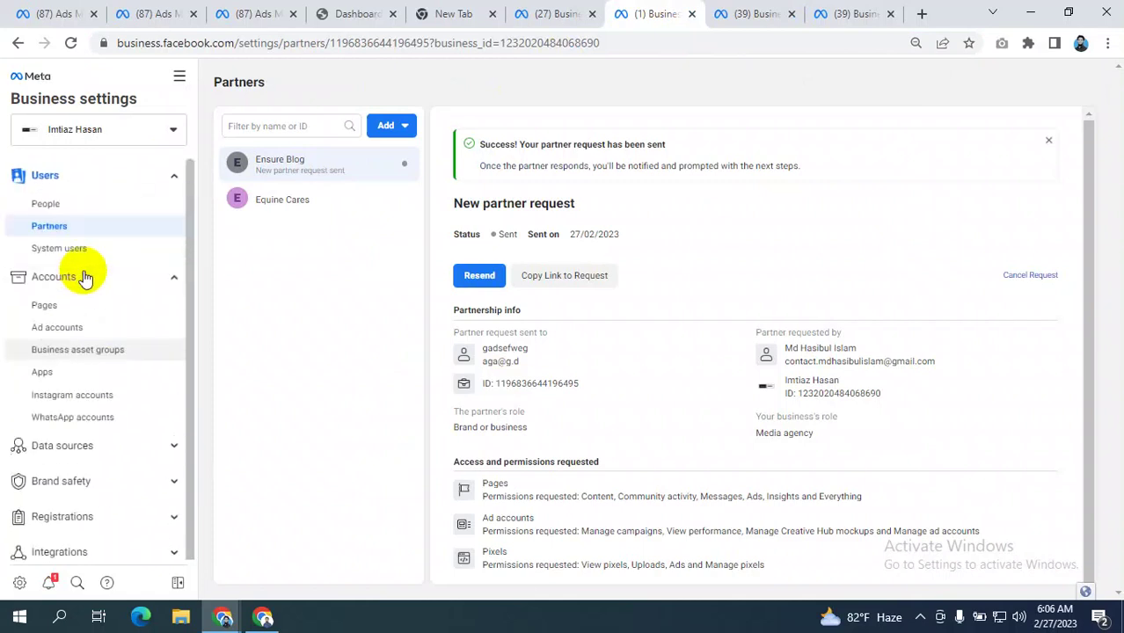
{"action": "scroll", "coordinate": [52, 281], "scroll_direction": "down", "scroll_amount": 4}
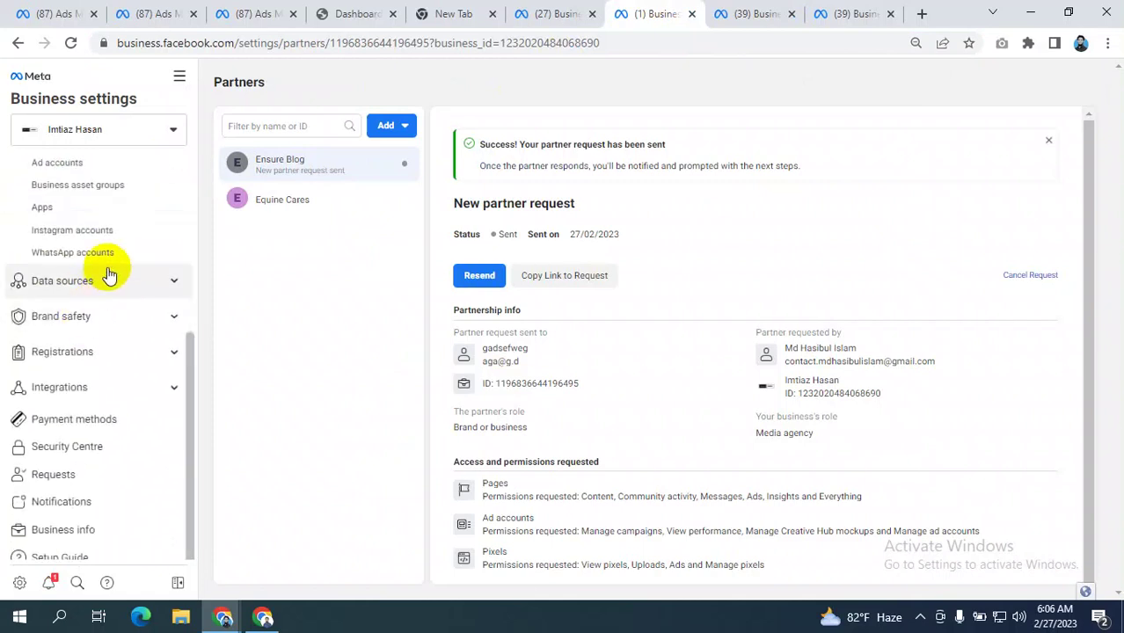
- View the business's pixels under Data sources > Pixels
{"action": "left_click", "coordinate": [87, 293]}
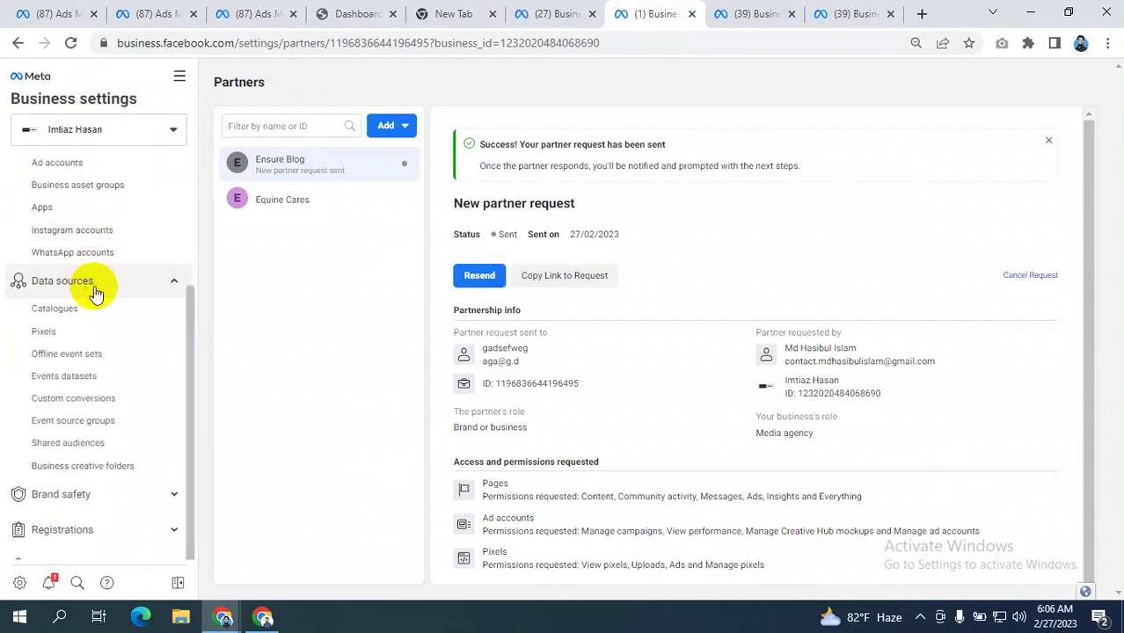
{"action": "left_click", "coordinate": [42, 337]}
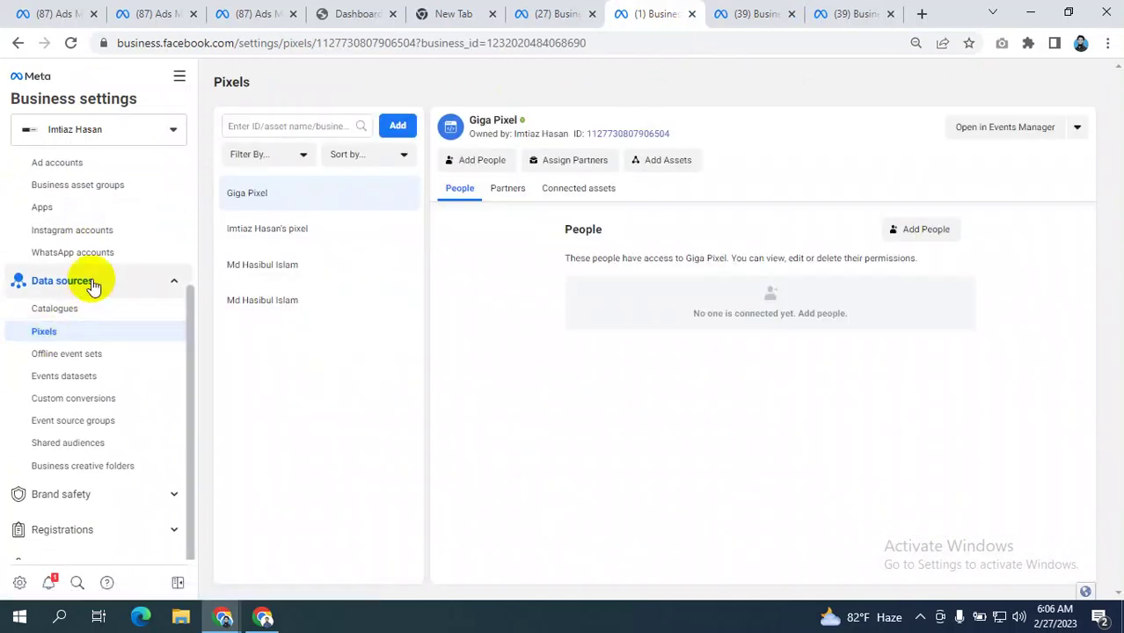
{"action": "scroll", "coordinate": [113, 284], "scroll_direction": "down", "scroll_amount": 2}
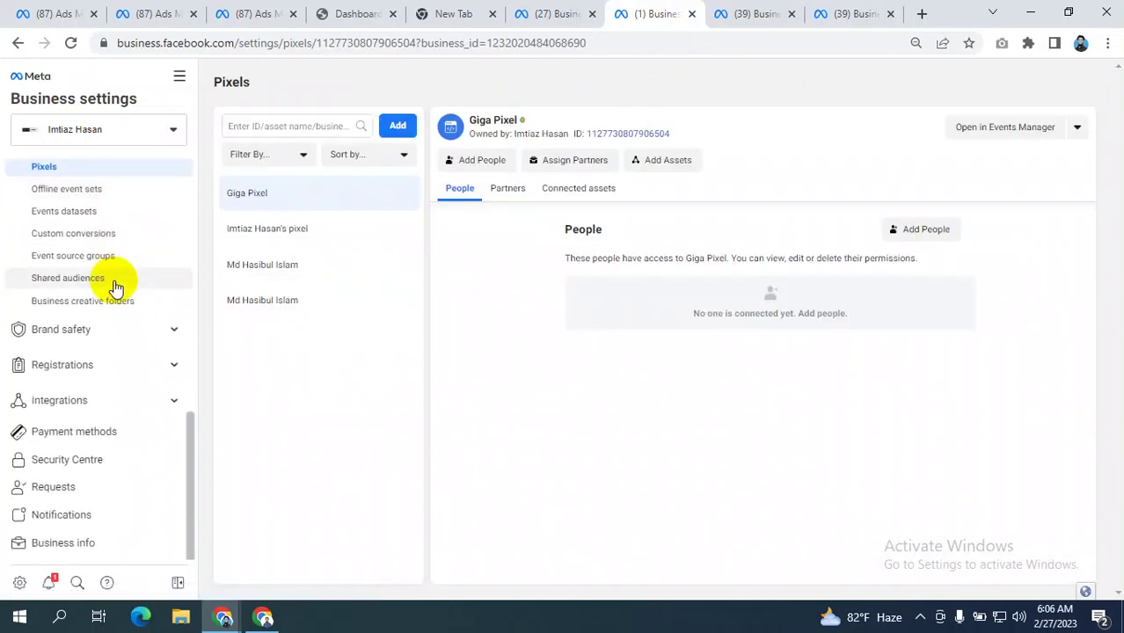
{"action": "scroll", "coordinate": [113, 286], "scroll_direction": "down", "scroll_amount": 1}
- Expand Brand safety, Registrations and Integrations, view Payment methods, then the Ad account setup page
{"action": "left_click", "coordinate": [81, 308]}
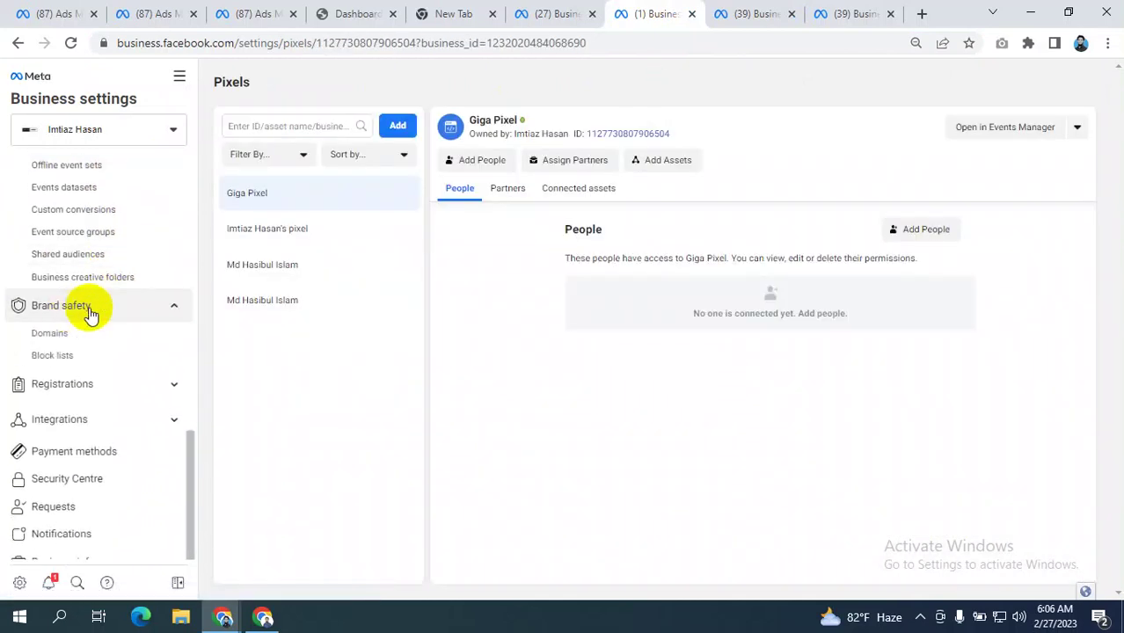
{"action": "scroll", "coordinate": [88, 324], "scroll_direction": "down", "scroll_amount": 1}
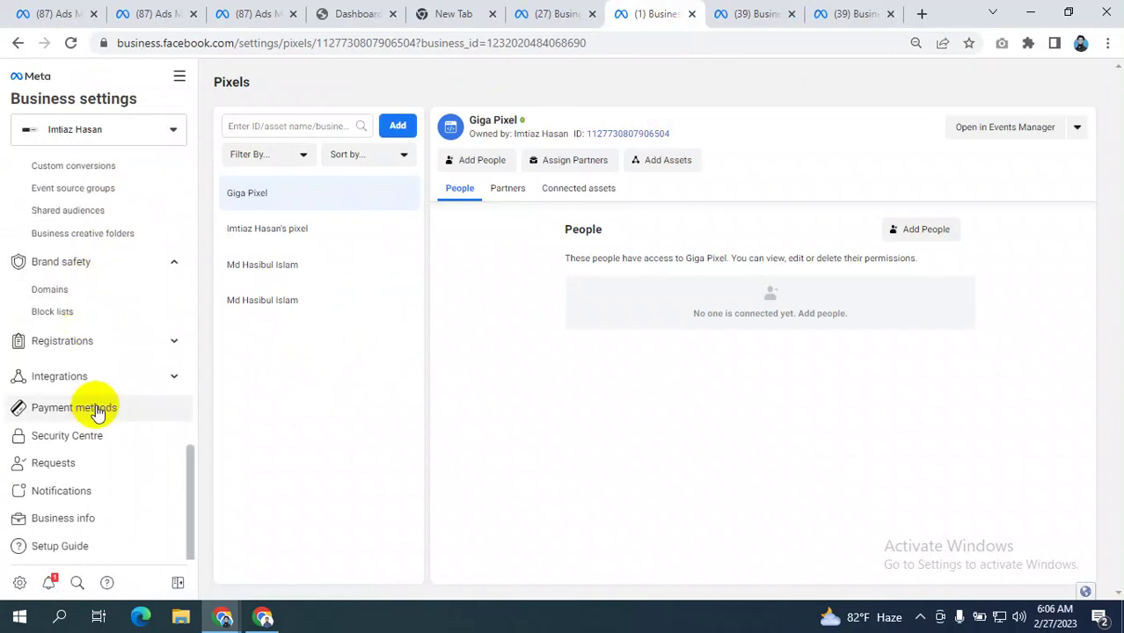
{"action": "left_click", "coordinate": [122, 349]}
{"action": "scroll", "coordinate": [120, 346], "scroll_direction": "down", "scroll_amount": 1}
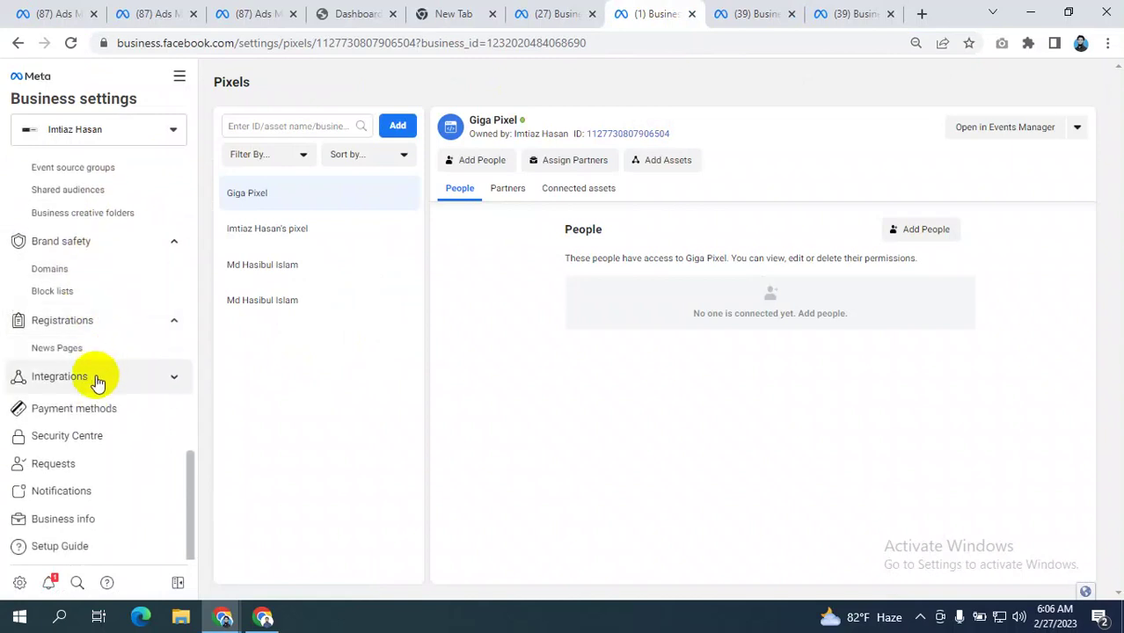
{"action": "left_click", "coordinate": [102, 382]}
{"action": "scroll", "coordinate": [103, 381], "scroll_direction": "down", "scroll_amount": 1}
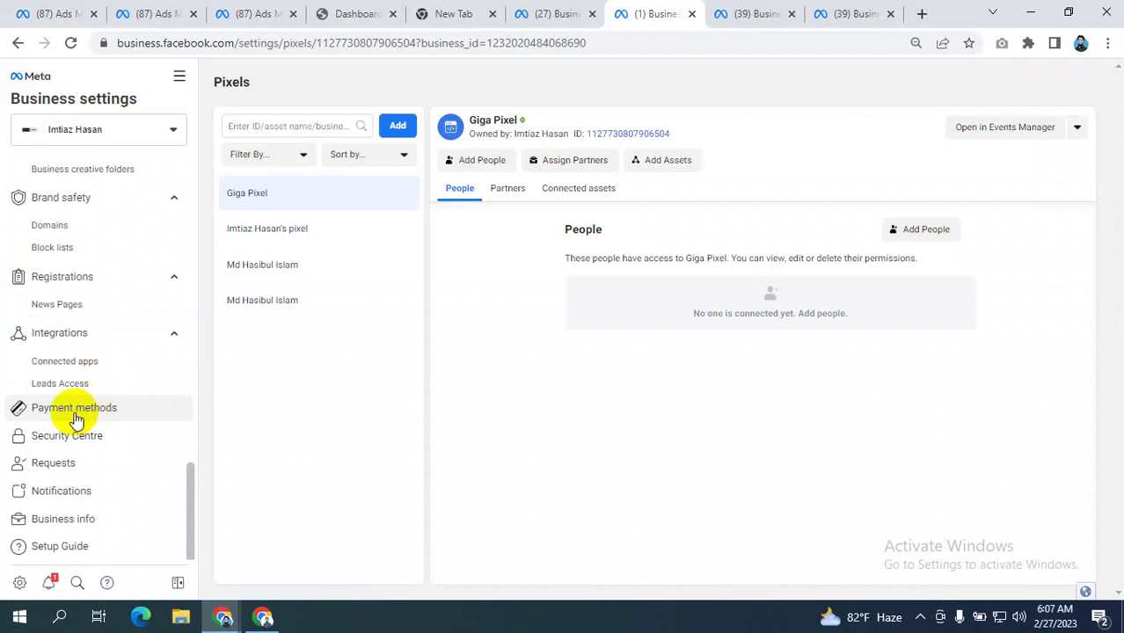
{"action": "left_click", "coordinate": [76, 413]}
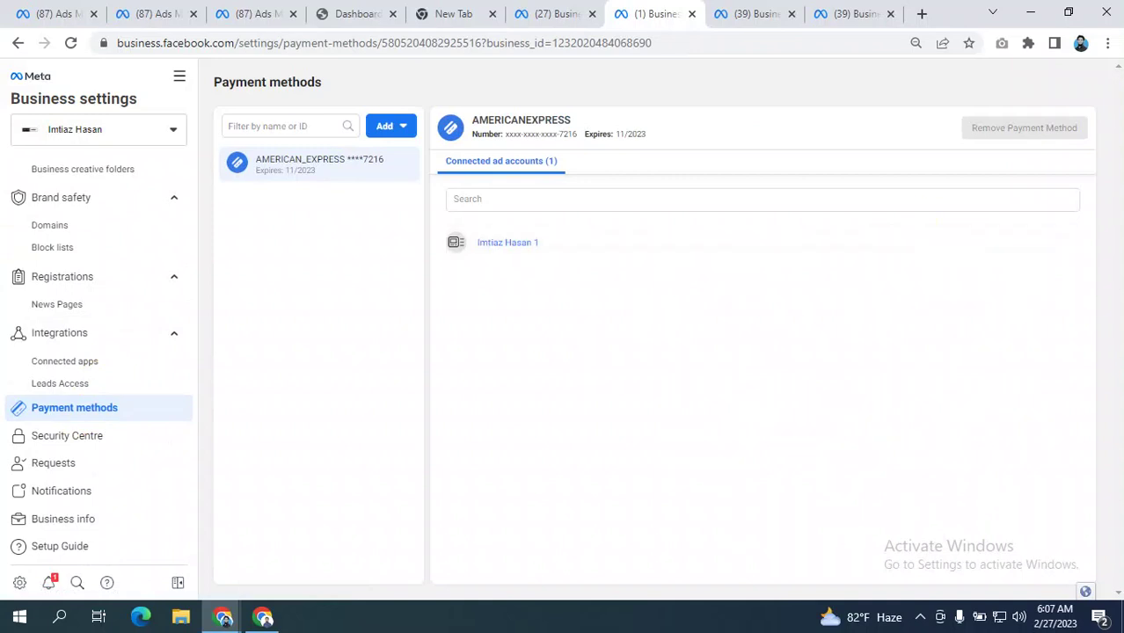
{"action": "left_click", "coordinate": [244, 12]}
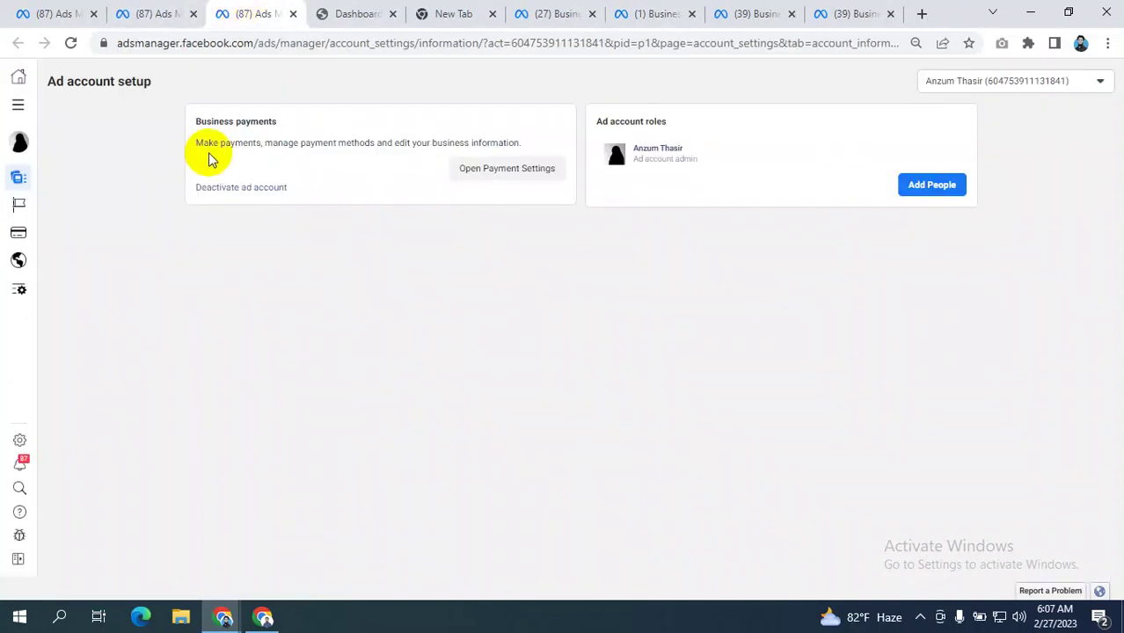
- Show the Ads Manager campaigns list without the All tools panel, then bring Google Meet forward
{"action": "left_click", "coordinate": [156, 13]}
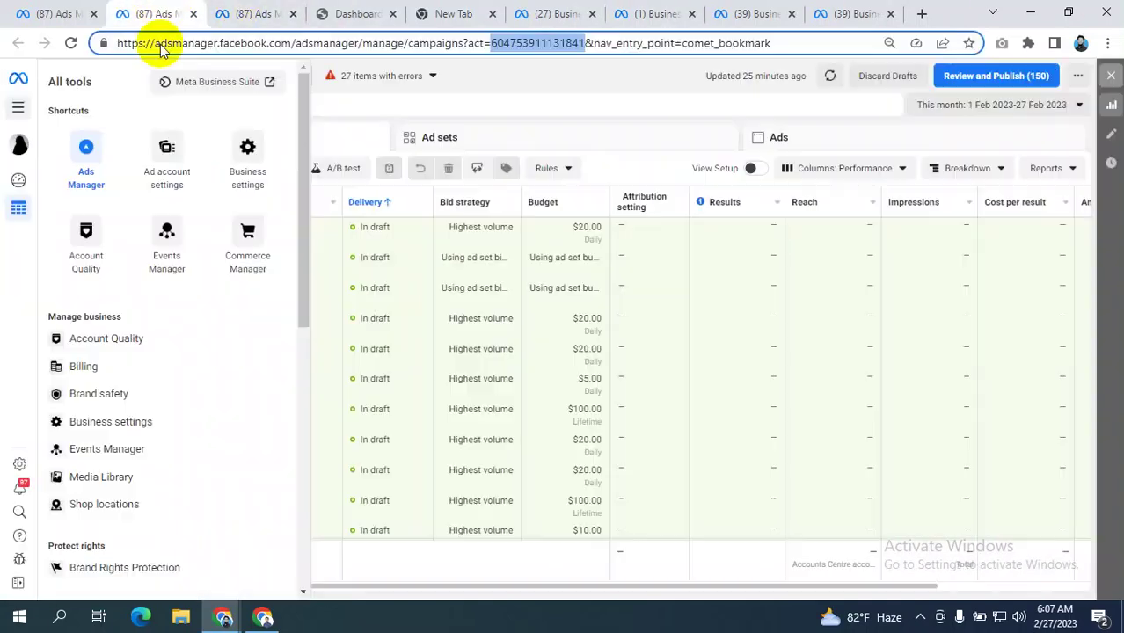
{"action": "left_click", "coordinate": [527, 71]}
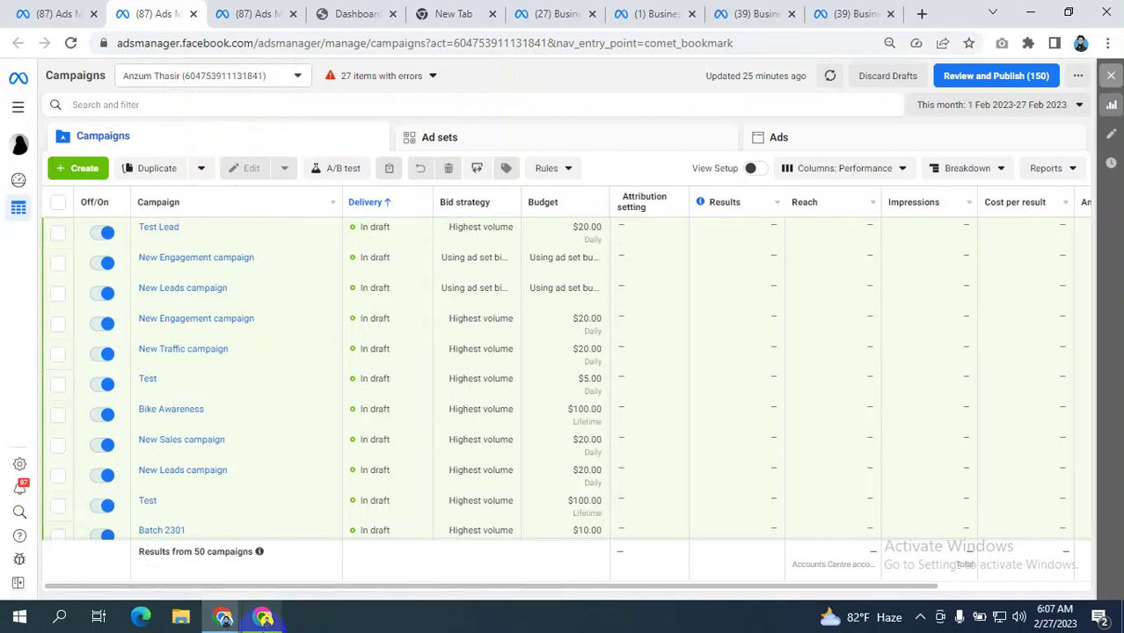
{"action": "mouse_move", "coordinate": [264, 618]}
{"action": "left_click", "coordinate": [251, 584]}
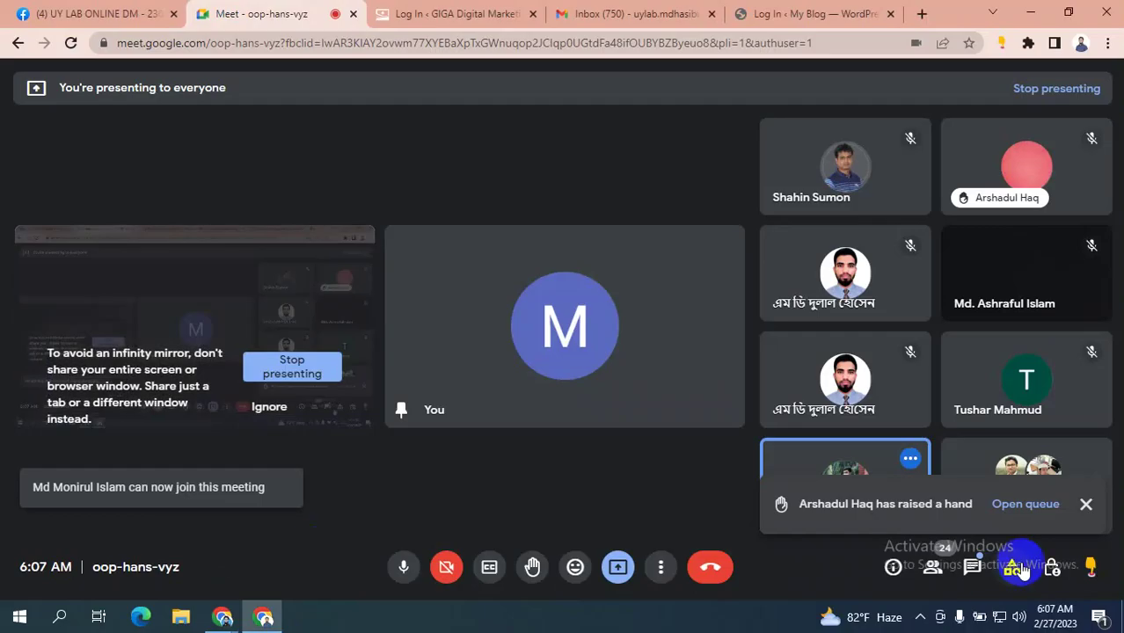
- Open the Meet in-call chat, highlight the participant's message and ignore the infinity-mirror warning
{"action": "left_click", "coordinate": [973, 568]}
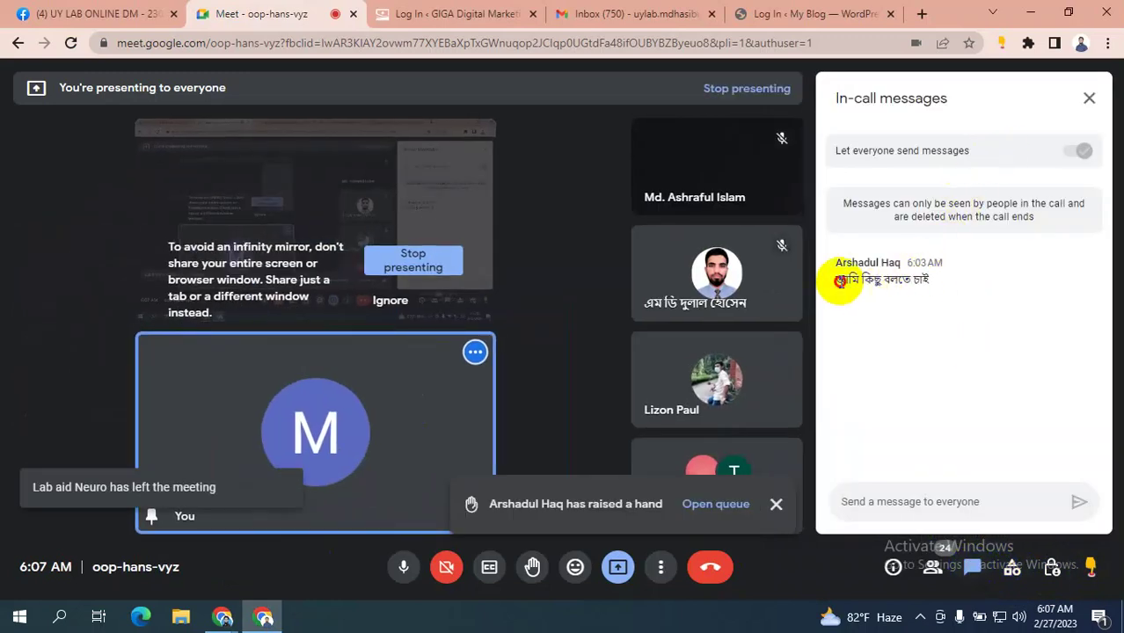
{"action": "left_click_drag", "start_coordinate": [840, 281], "coordinate": [915, 292]}
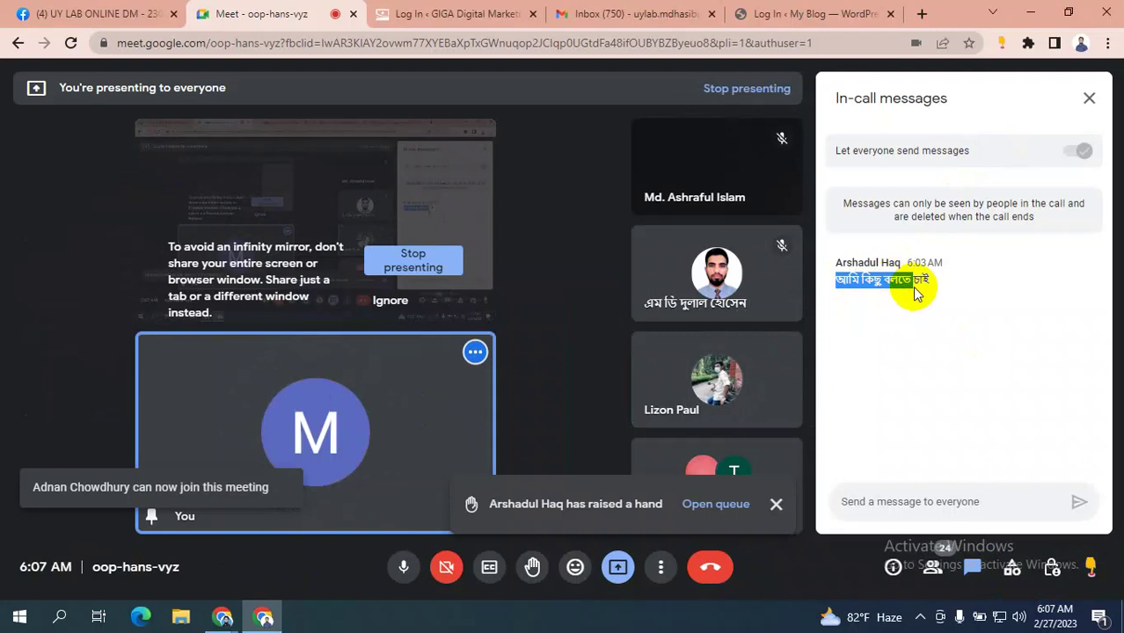
{"action": "left_click", "coordinate": [392, 301]}
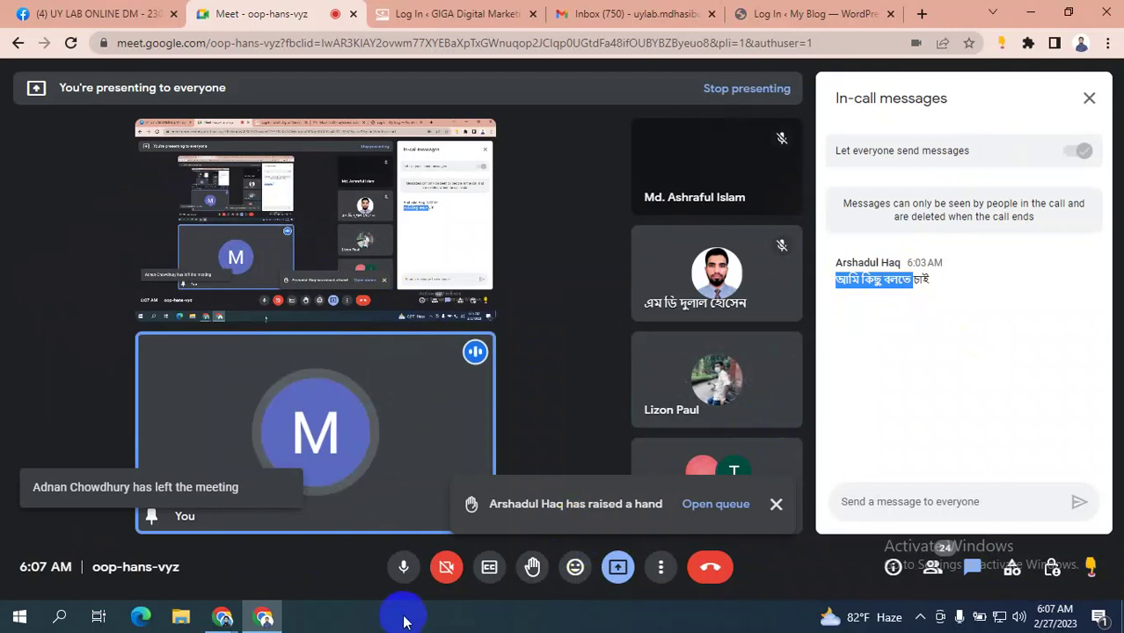
- Switch back to the Ads Manager window from the taskbar's Chrome previews
{"action": "mouse_move", "coordinate": [264, 616]}
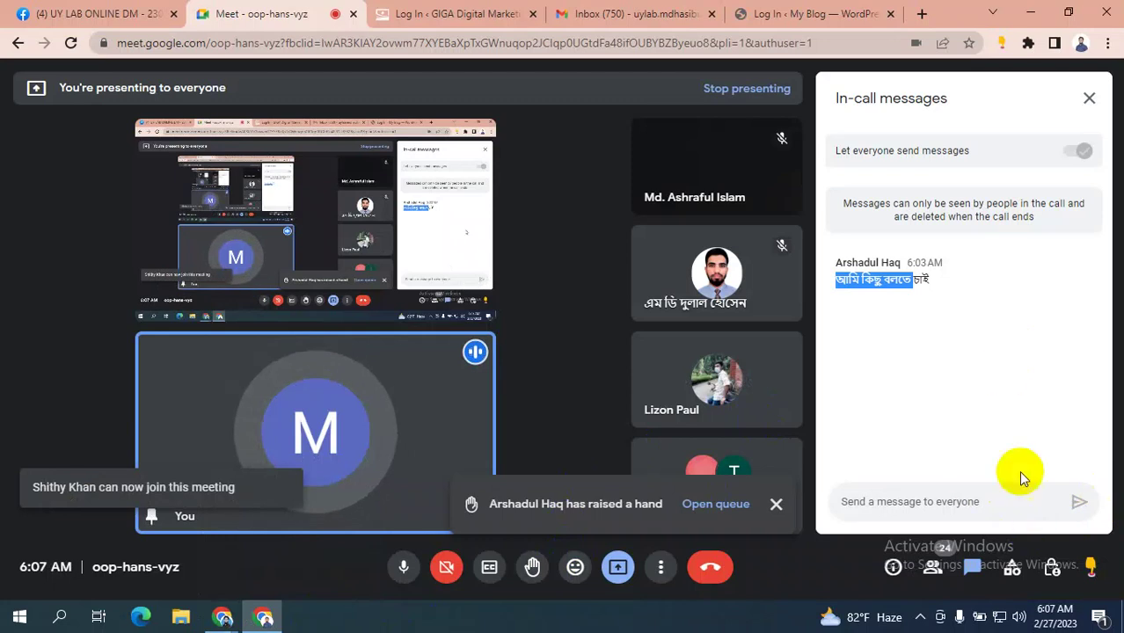
{"action": "left_click", "coordinate": [223, 617]}
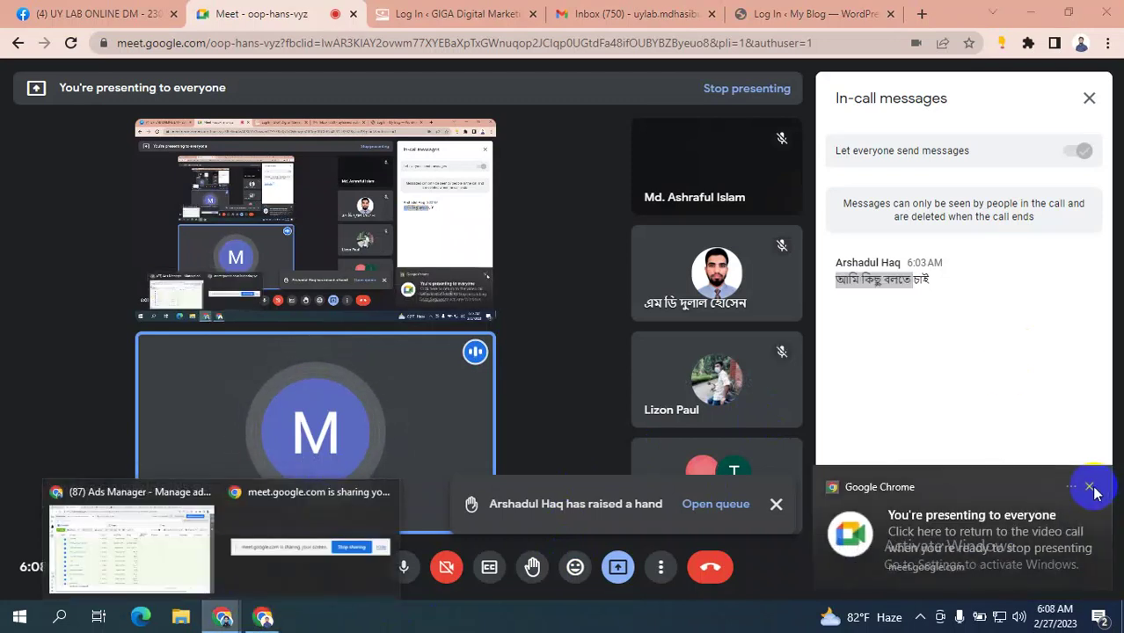
{"action": "left_click", "coordinate": [1087, 552]}
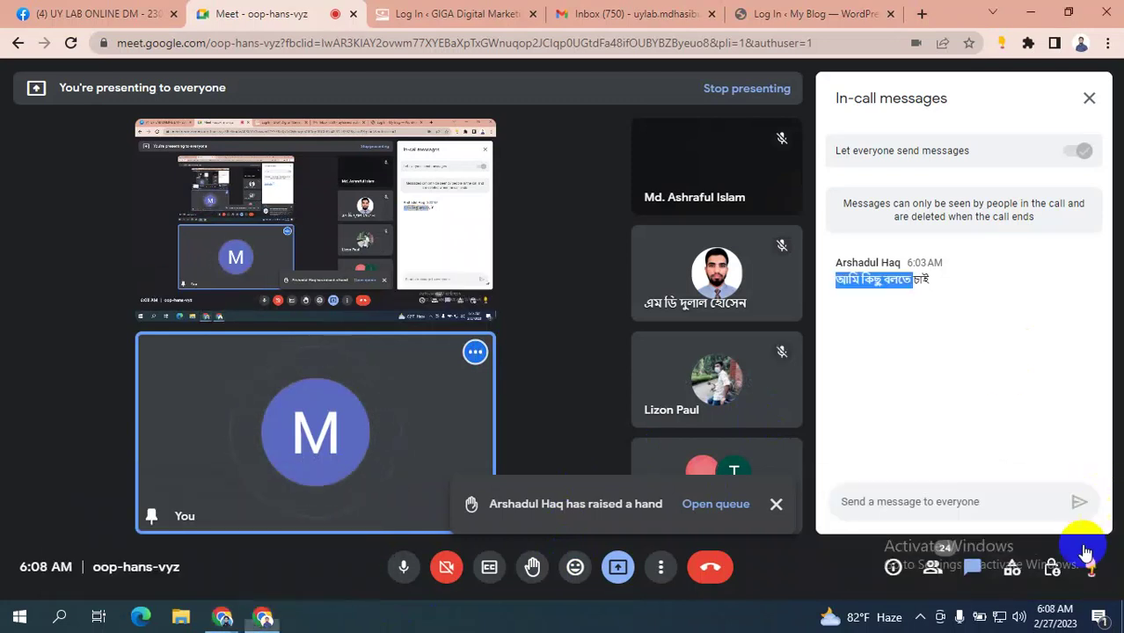
{"action": "left_click", "coordinate": [222, 617]}
{"action": "left_click", "coordinate": [153, 526]}
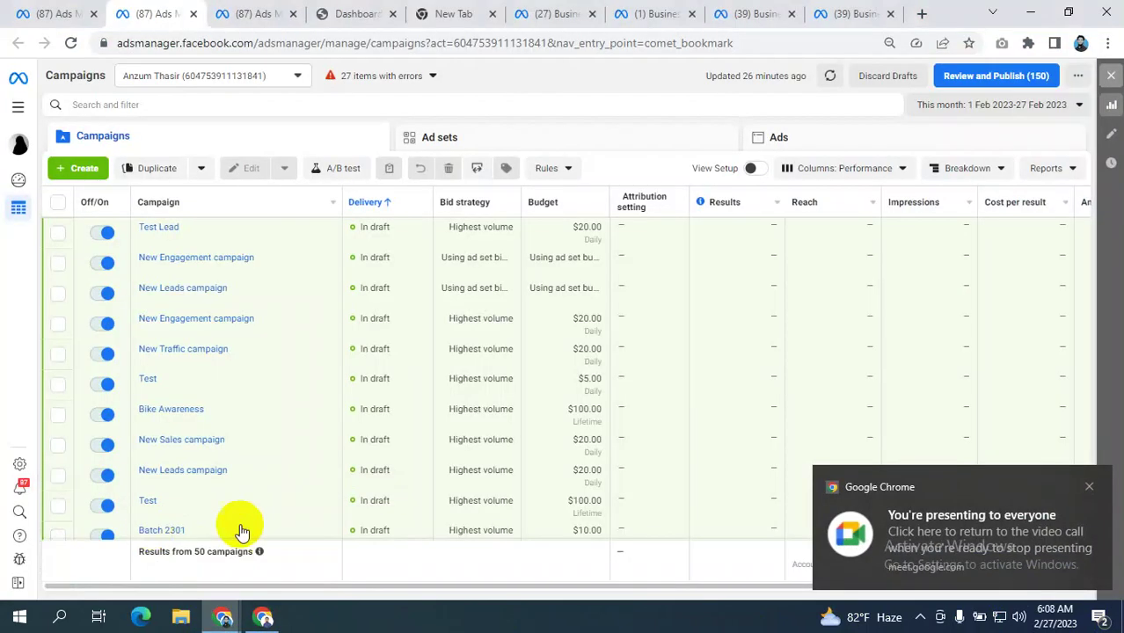
- Open and close the All tools panel in Ads Manager, then bring the Meet call back in front
{"action": "left_click", "coordinate": [18, 107]}
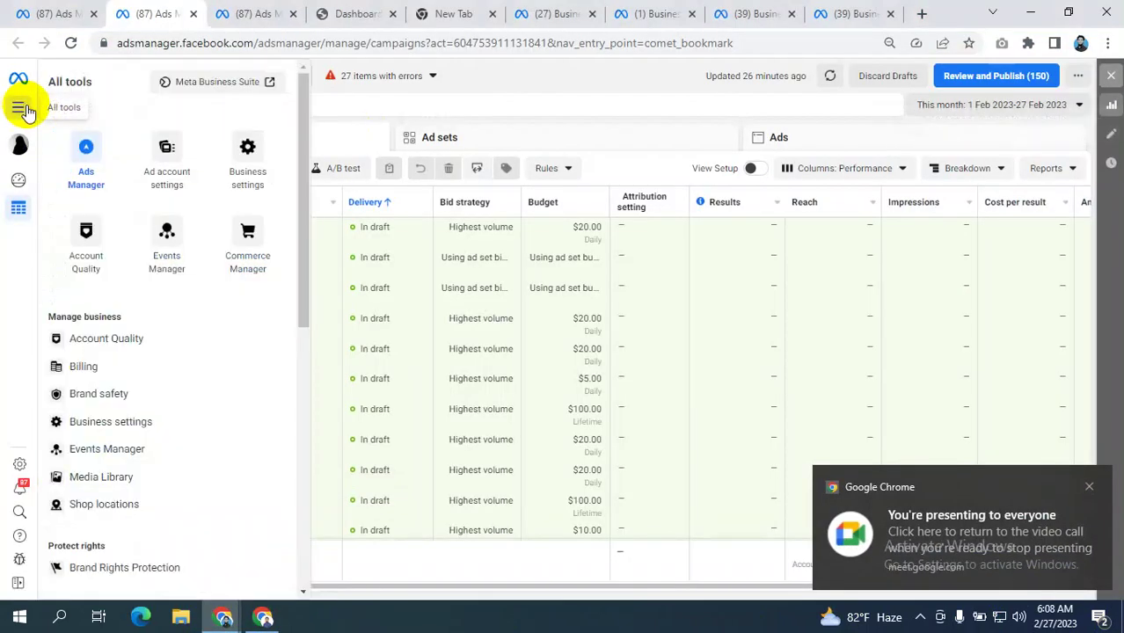
{"action": "left_click", "coordinate": [644, 87]}
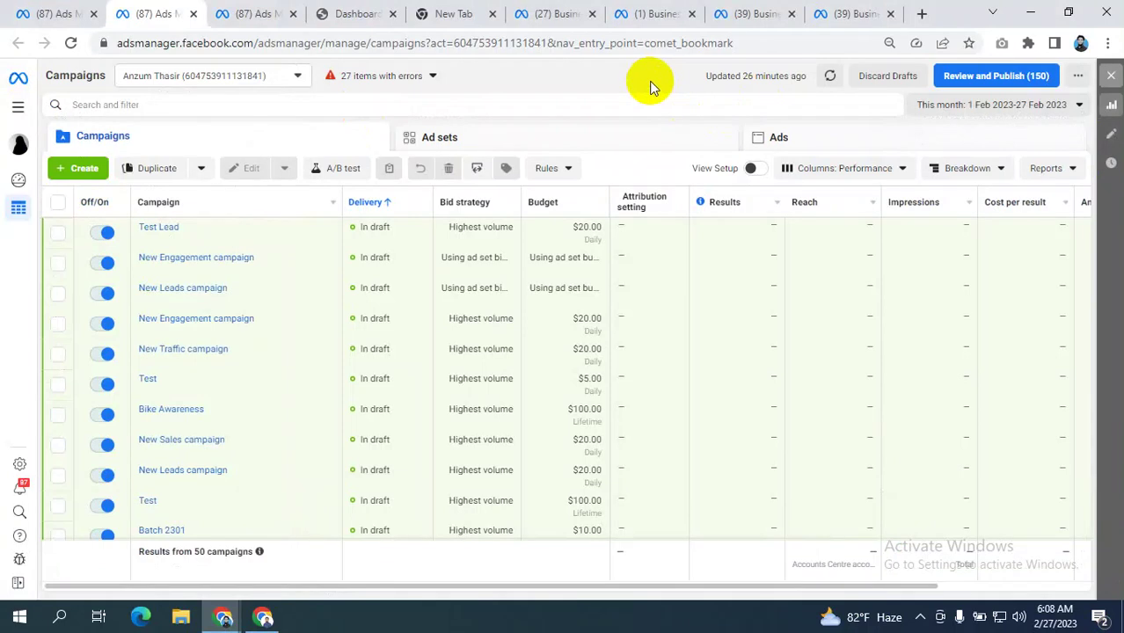
{"action": "left_click", "coordinate": [264, 618]}
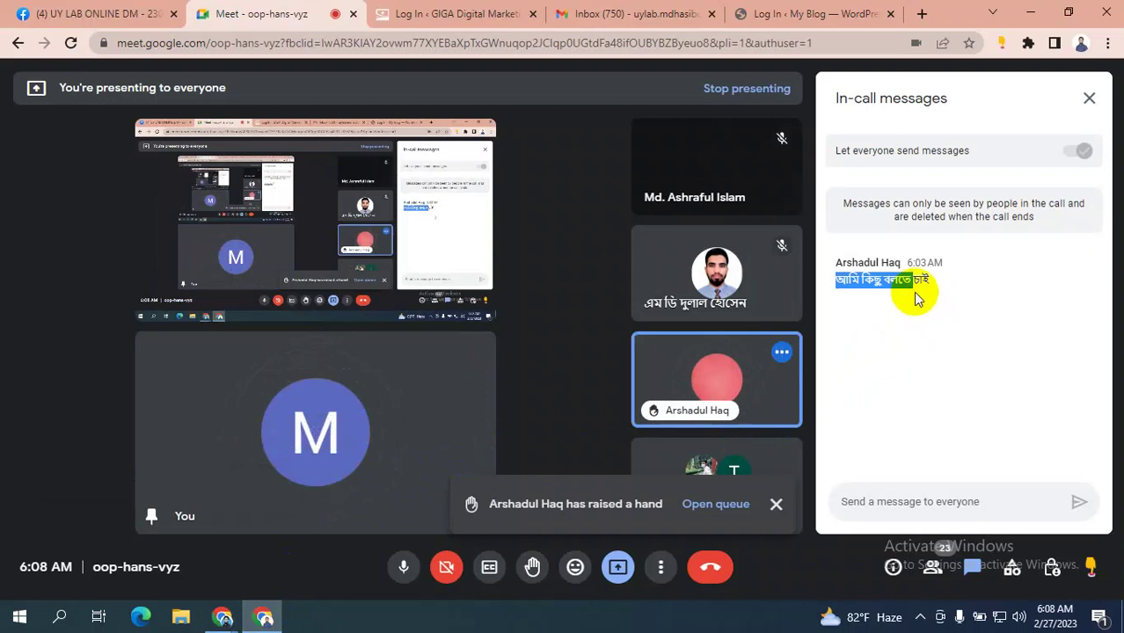
- Reload the UY LAB ONLINE DM - 2303 group and select the 'Permanent class link:' caption under Featured
{"action": "left_click", "coordinate": [75, 12]}
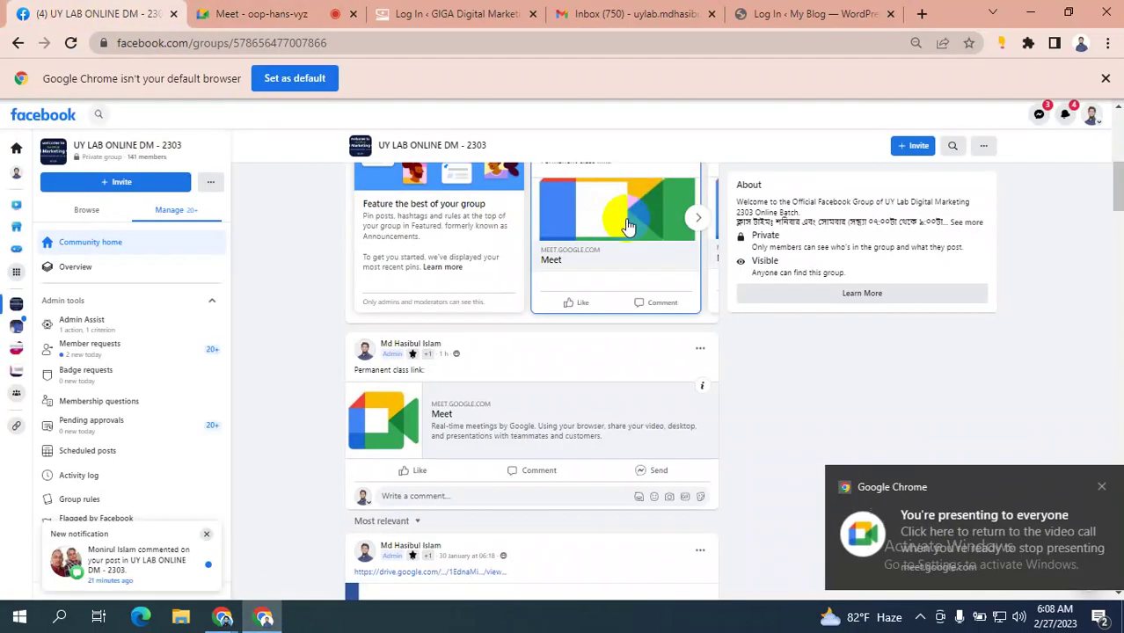
{"action": "scroll", "coordinate": [498, 222], "scroll_direction": "up", "scroll_amount": 4}
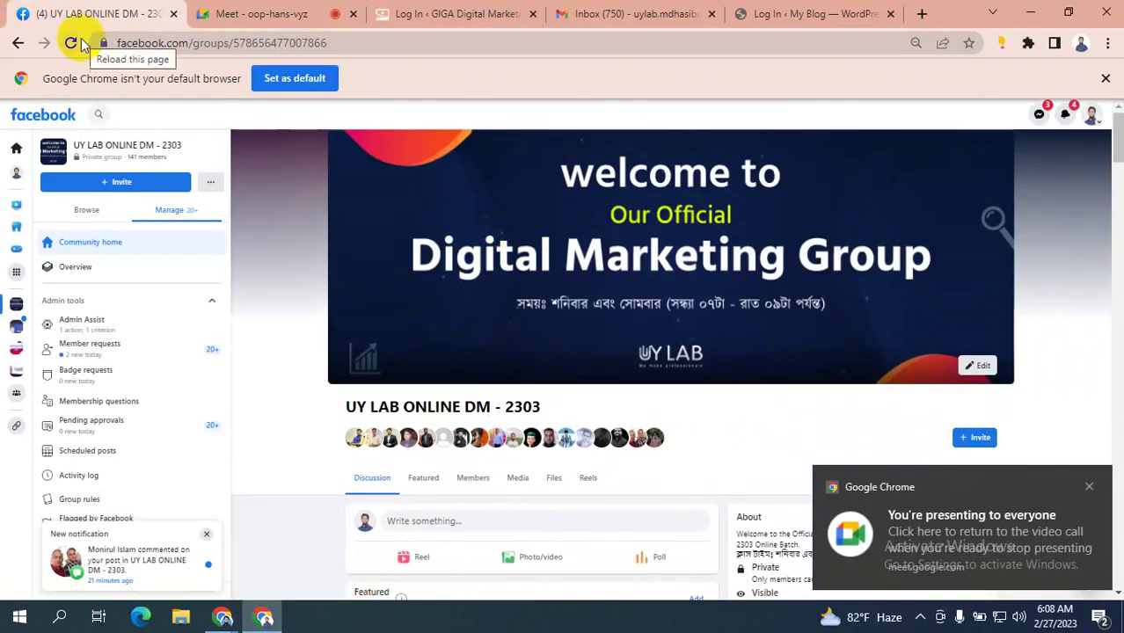
{"action": "left_click", "coordinate": [70, 42]}
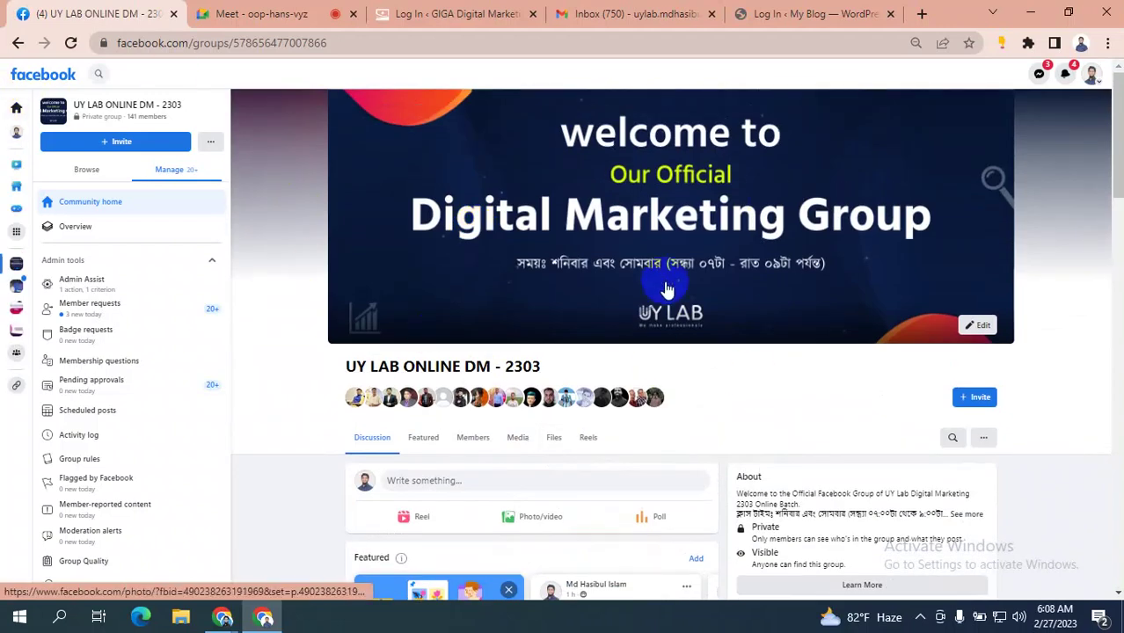
{"action": "scroll", "coordinate": [666, 290], "scroll_direction": "down", "scroll_amount": 1}
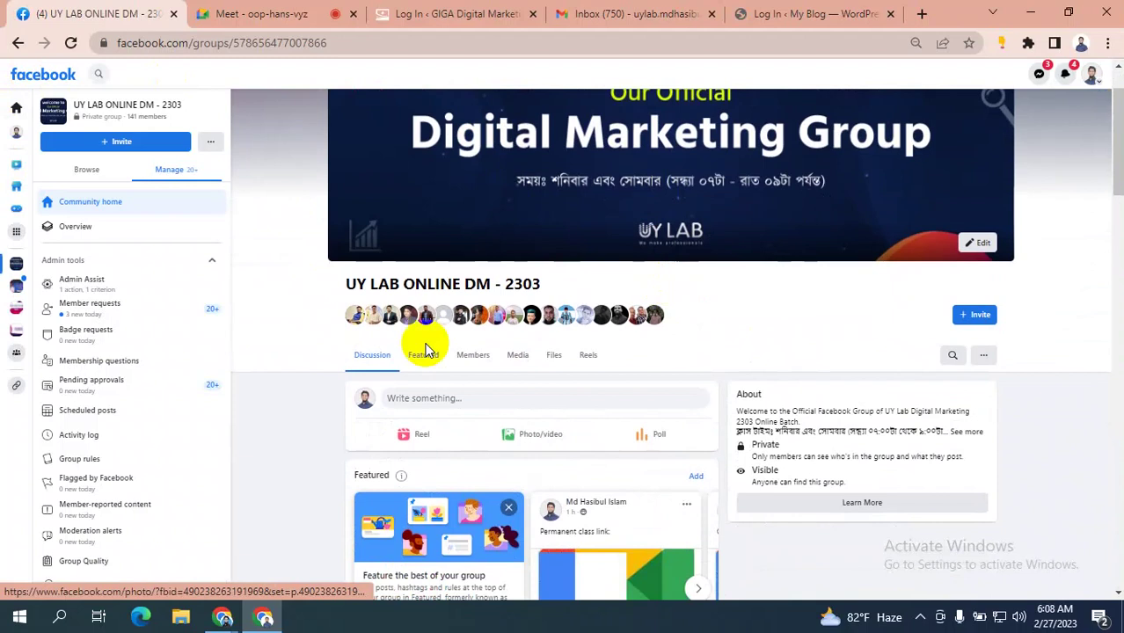
{"action": "left_click", "coordinate": [423, 360]}
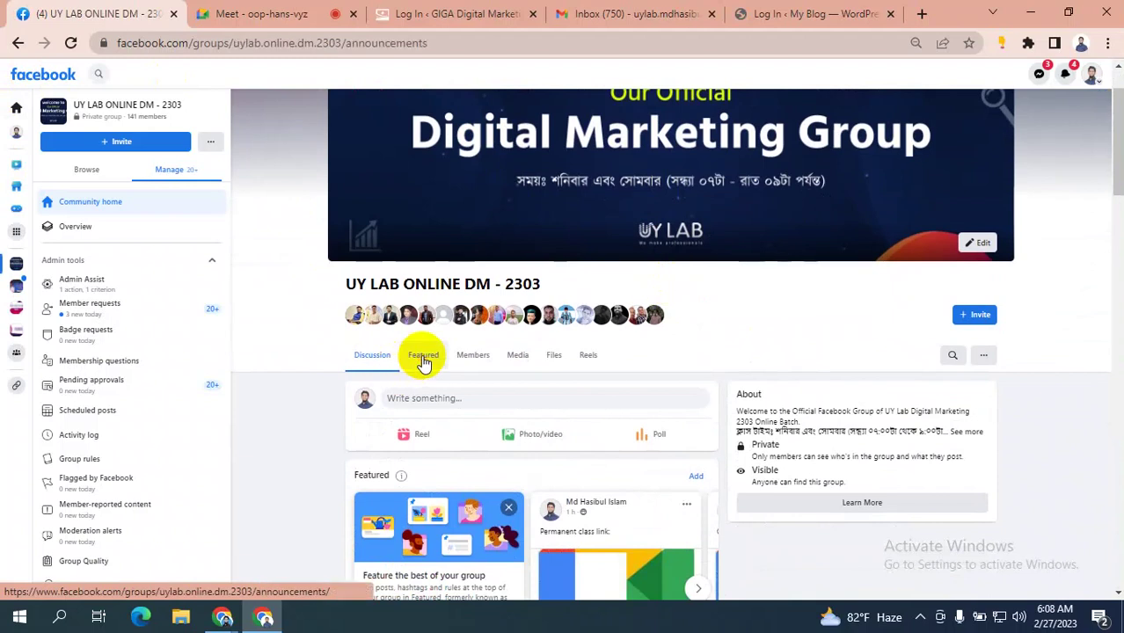
{"action": "scroll", "coordinate": [764, 312], "scroll_direction": "down", "scroll_amount": 3}
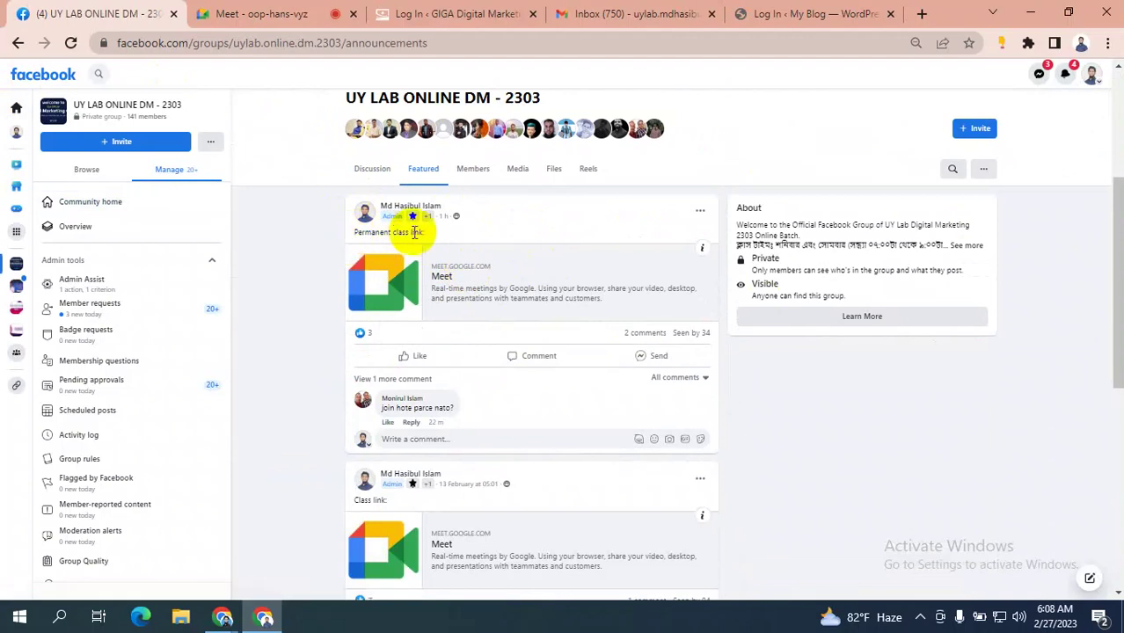
{"action": "left_click_drag", "start_coordinate": [432, 236], "coordinate": [350, 234]}
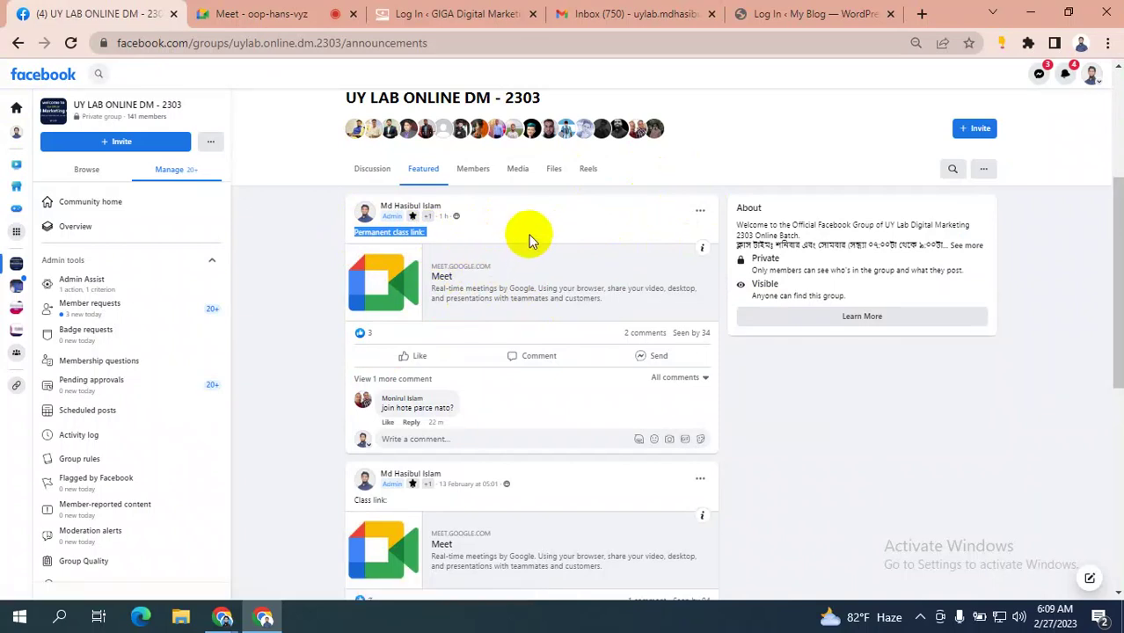
- Scroll down to the Class records post and open its Google Drive link in a new tab
{"action": "scroll", "coordinate": [508, 308], "scroll_direction": "down", "scroll_amount": 4}
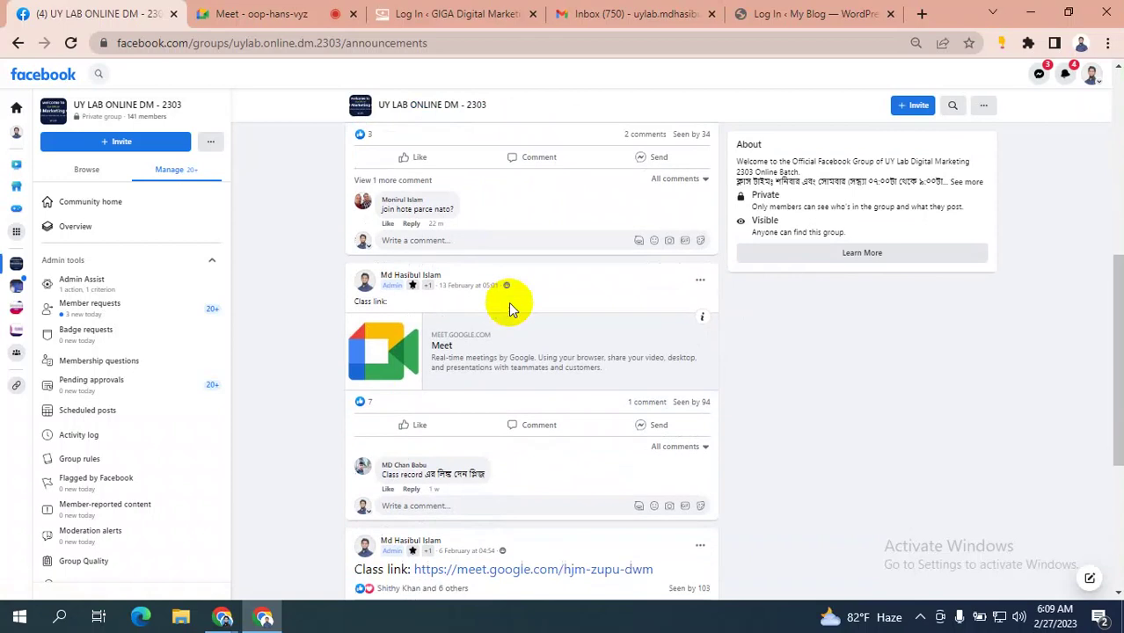
{"action": "scroll", "coordinate": [517, 301], "scroll_direction": "down", "scroll_amount": 2}
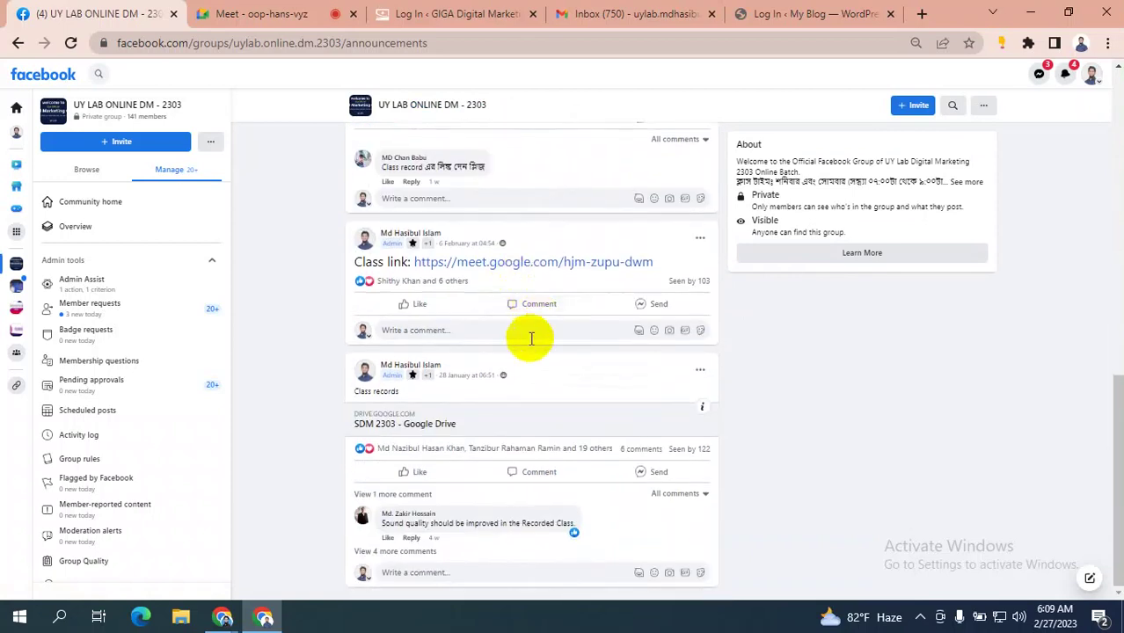
{"action": "scroll", "coordinate": [434, 329], "scroll_direction": "up", "scroll_amount": 10}
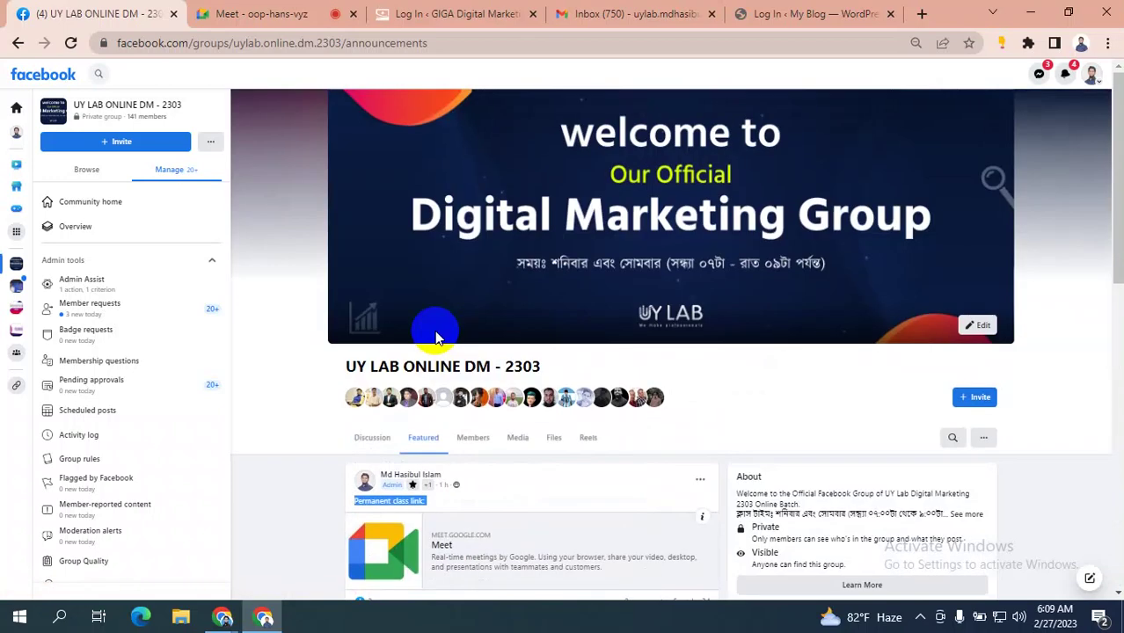
{"action": "scroll", "coordinate": [437, 336], "scroll_direction": "down", "scroll_amount": 6}
{"action": "scroll", "coordinate": [437, 338], "scroll_direction": "down", "scroll_amount": 4}
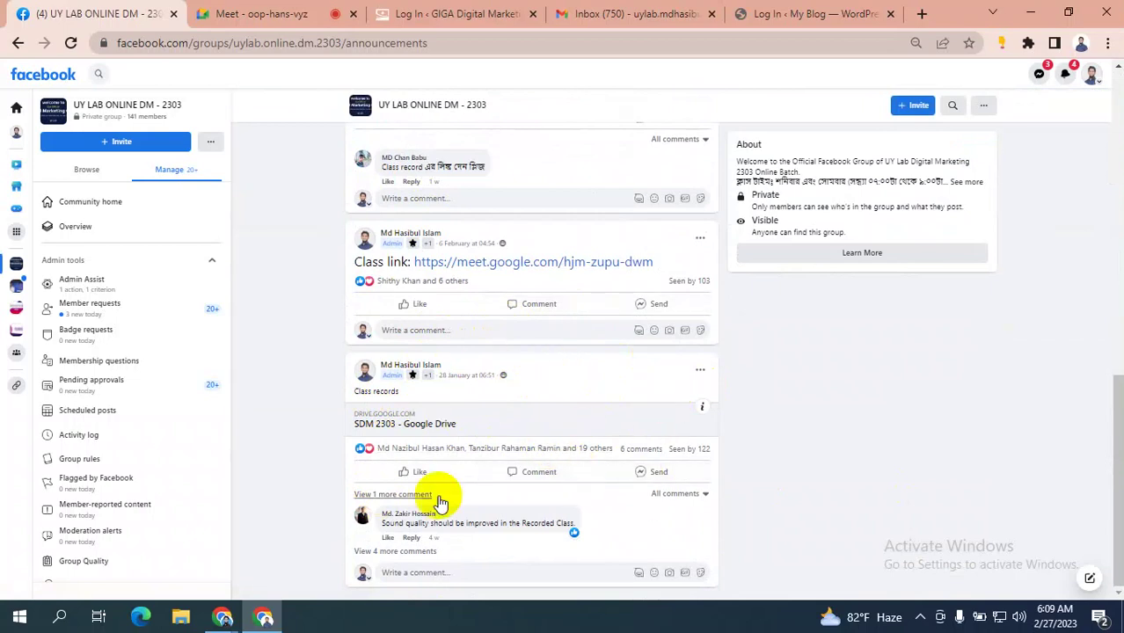
{"action": "right_click", "coordinate": [499, 409]}
{"action": "left_click", "coordinate": [523, 419]}
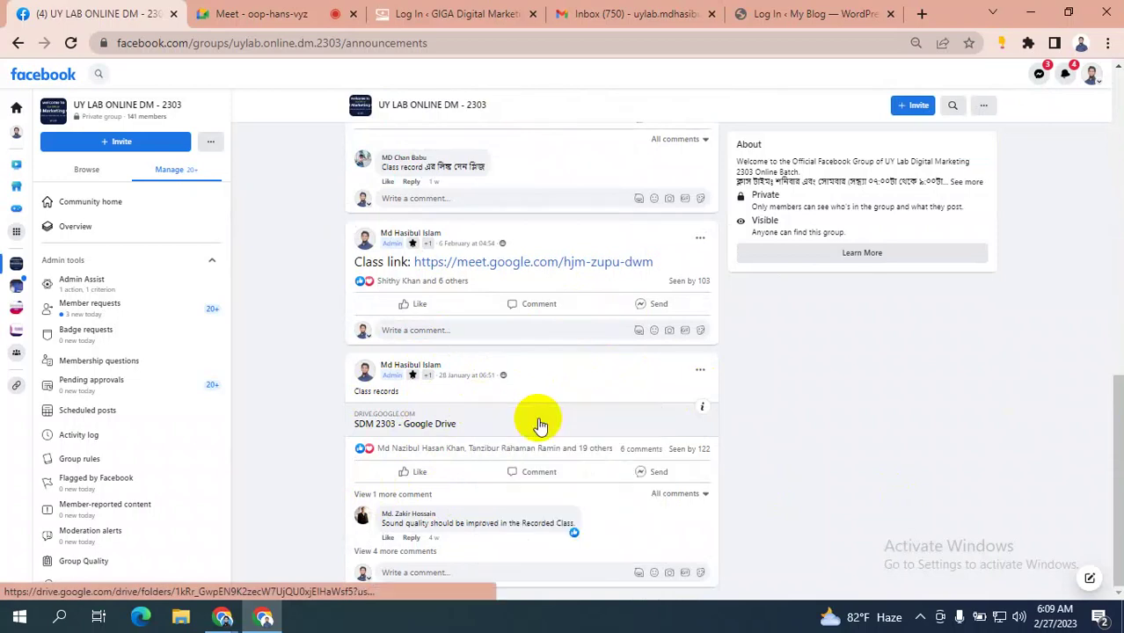
- Preview Class 1.wmv in the SDM 2303 Drive folder, then go back to the Facebook group
{"action": "left_click", "coordinate": [196, 13]}
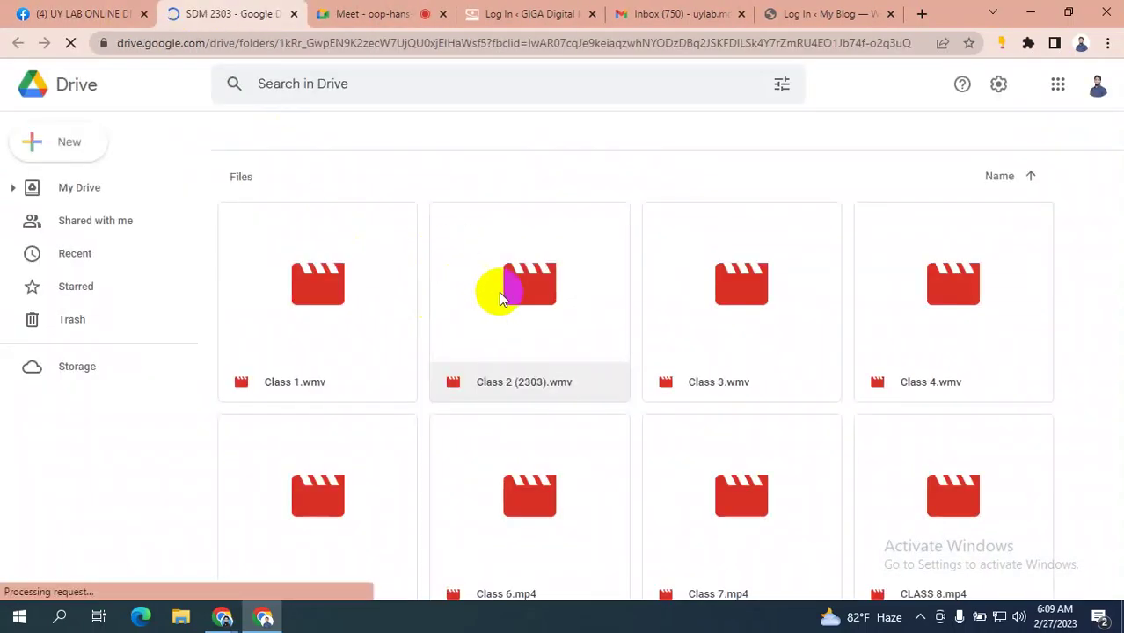
{"action": "left_click", "coordinate": [510, 287]}
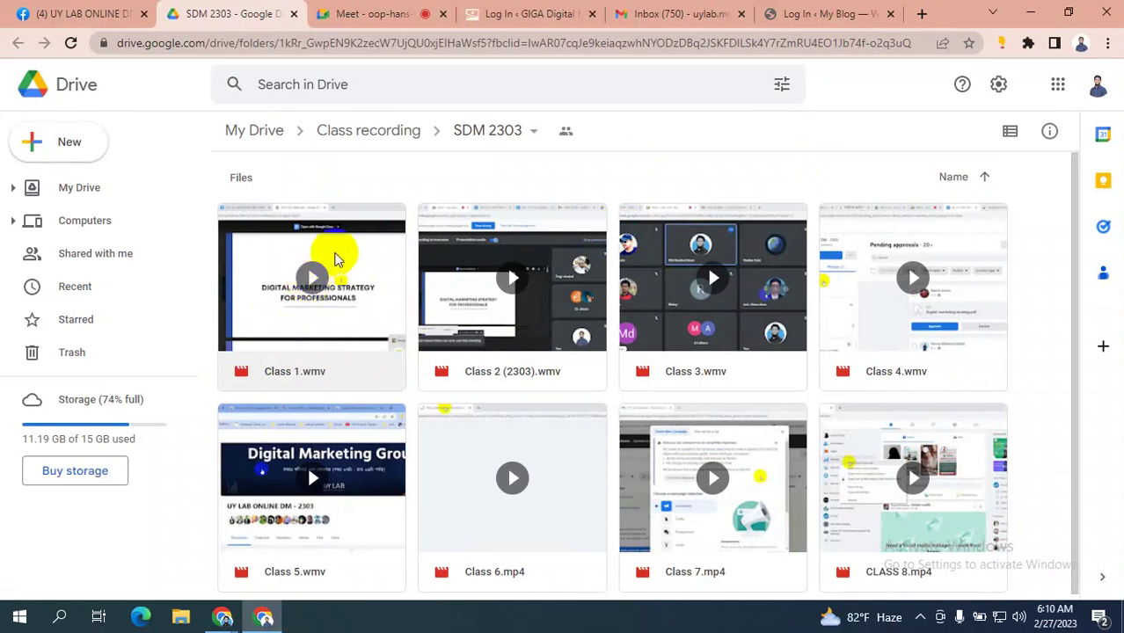
{"action": "double_click", "coordinate": [334, 255]}
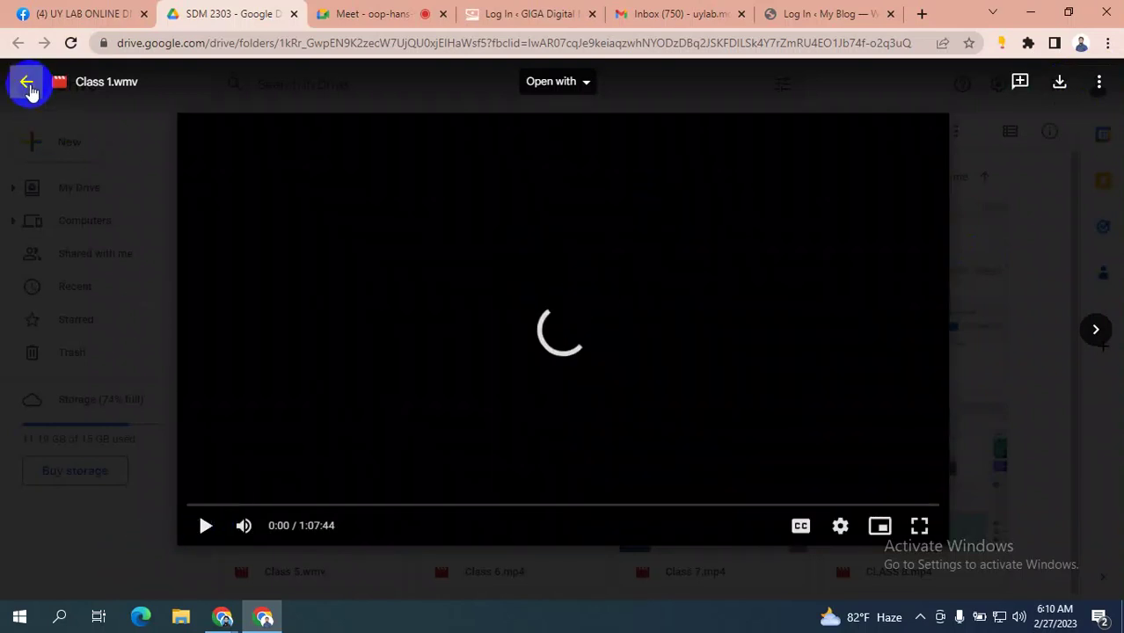
{"action": "left_click", "coordinate": [26, 81]}
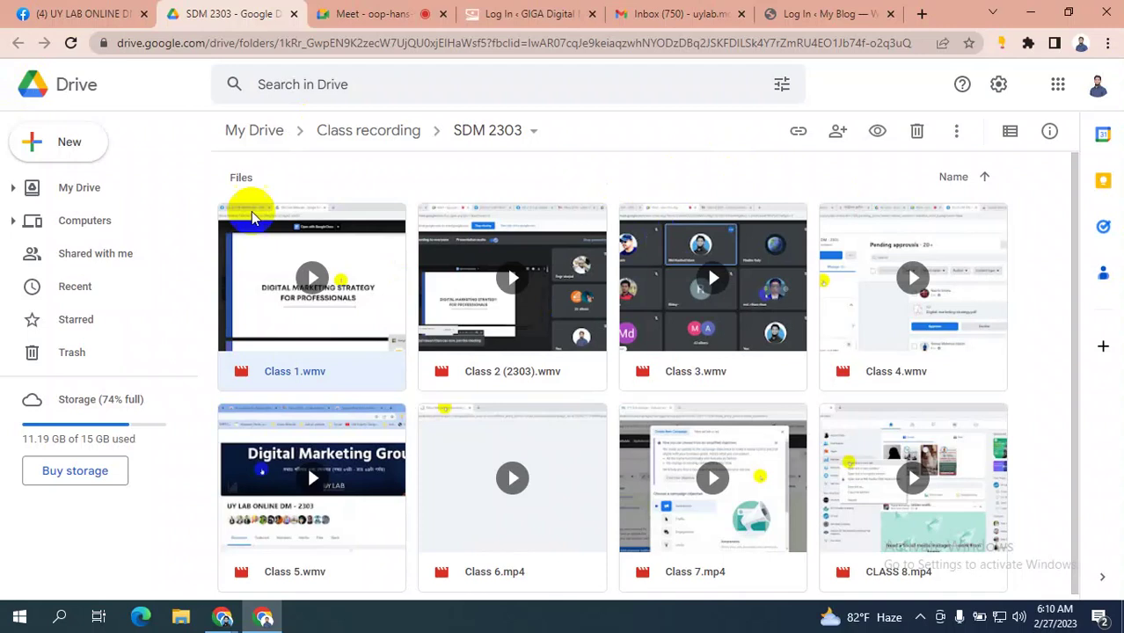
{"action": "left_click", "coordinate": [99, 12]}
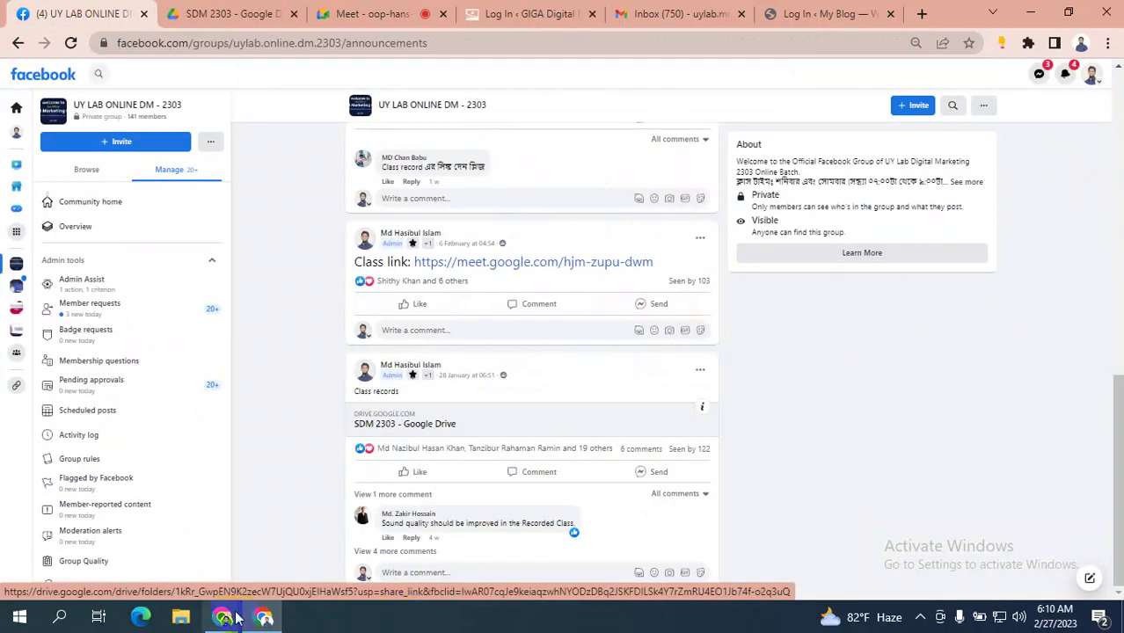
- Switch between the Ads Manager and Facebook group windows twice, then go to the Meet call tab
{"action": "mouse_move", "coordinate": [227, 619]}
{"action": "left_click", "coordinate": [123, 533]}
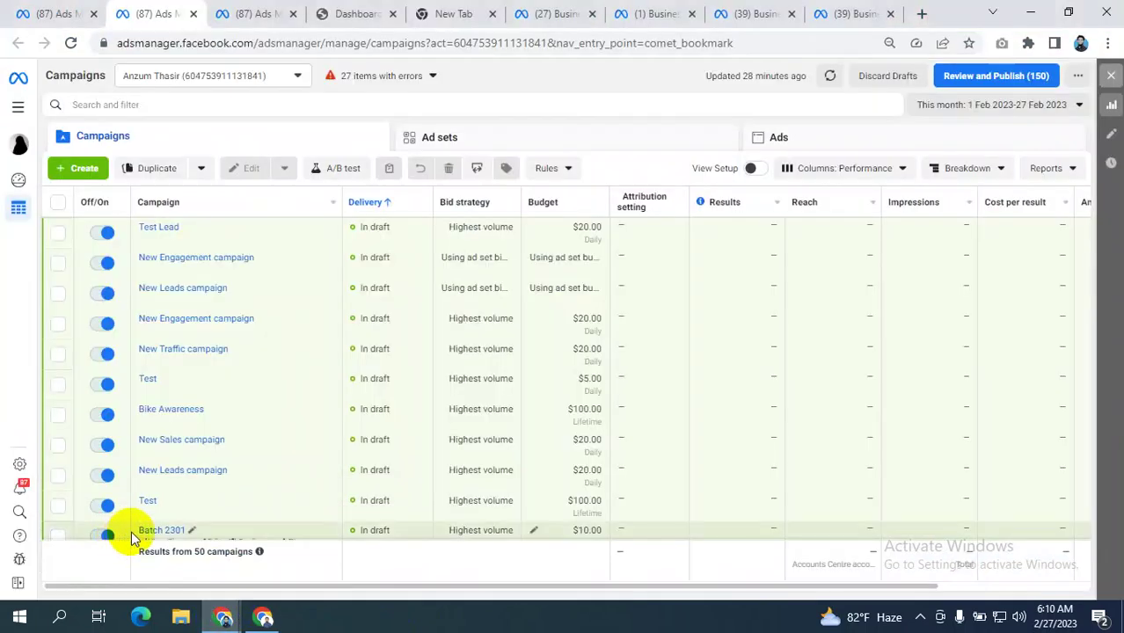
{"action": "left_click", "coordinate": [261, 619]}
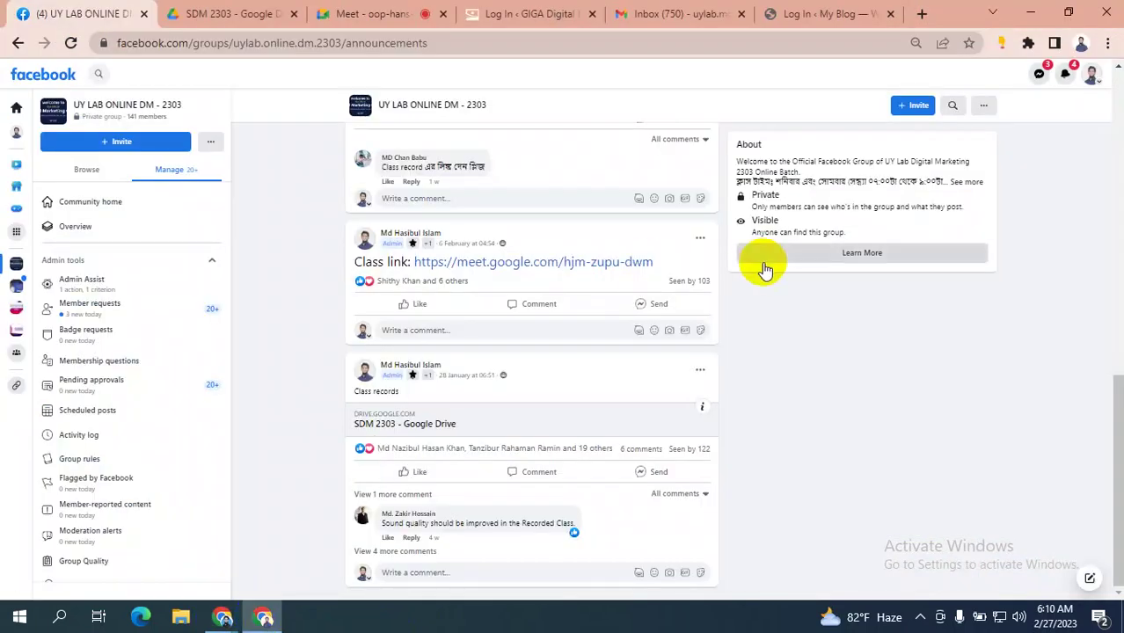
{"action": "scroll", "coordinate": [765, 268], "scroll_direction": "up", "scroll_amount": 10}
{"action": "scroll", "coordinate": [762, 263], "scroll_direction": "up", "scroll_amount": 2}
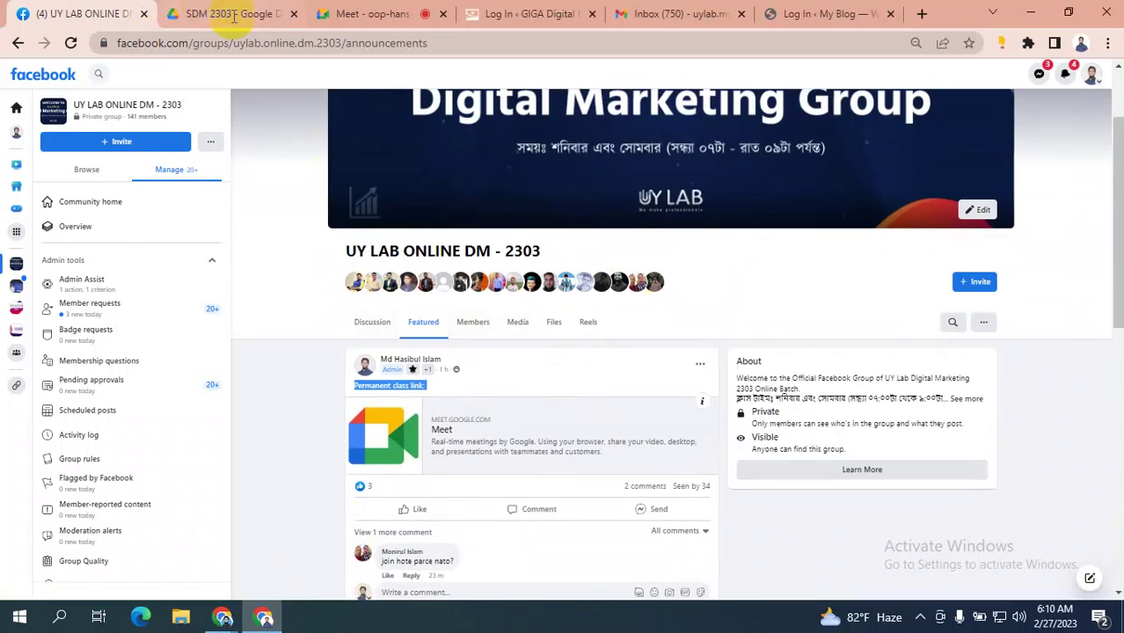
{"action": "mouse_move", "coordinate": [222, 617]}
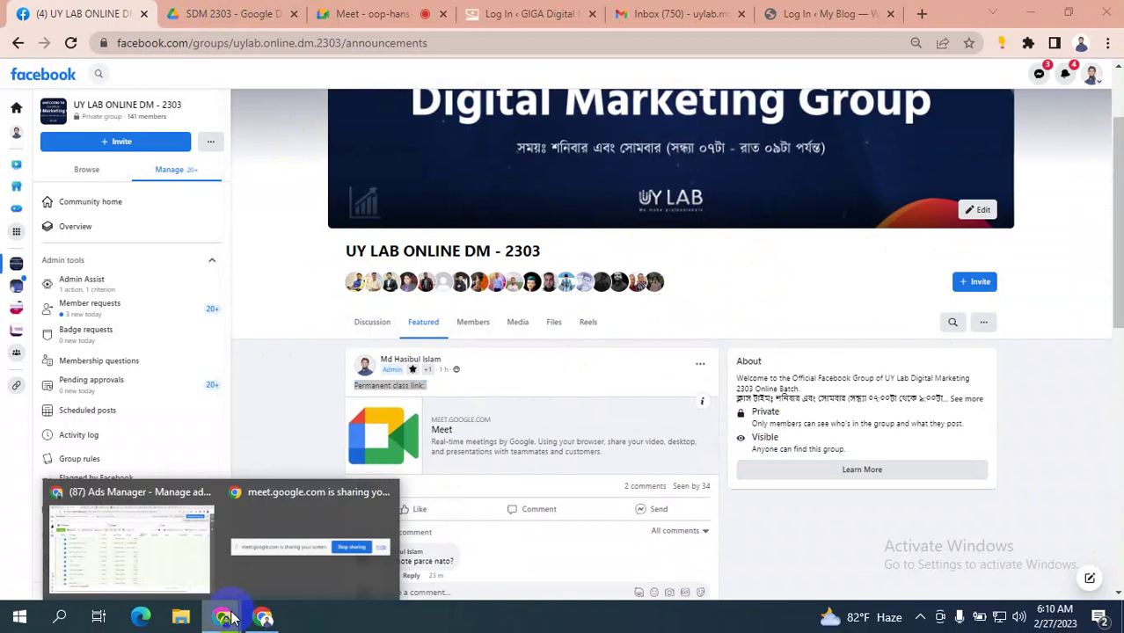
{"action": "left_click", "coordinate": [118, 547]}
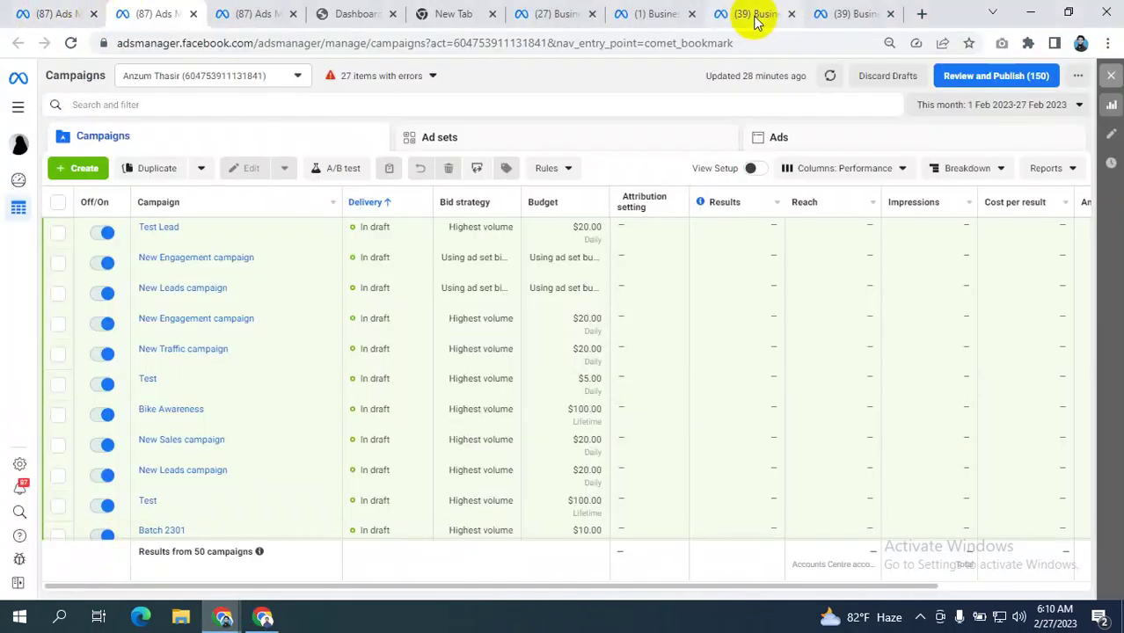
{"action": "left_click", "coordinate": [264, 618]}
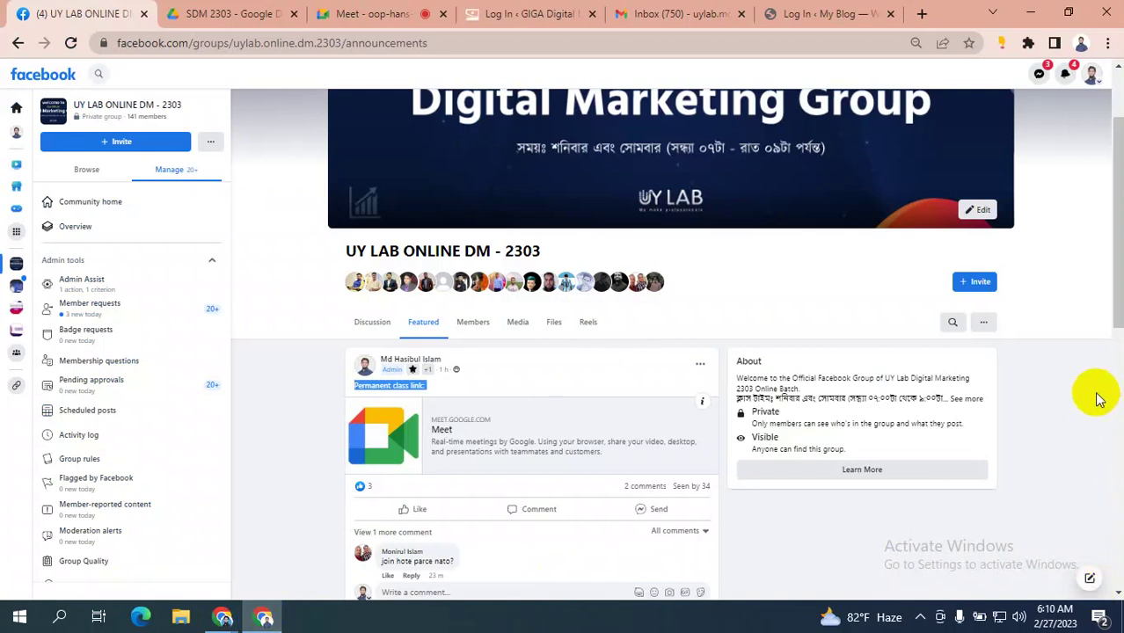
{"action": "left_click", "coordinate": [380, 11]}
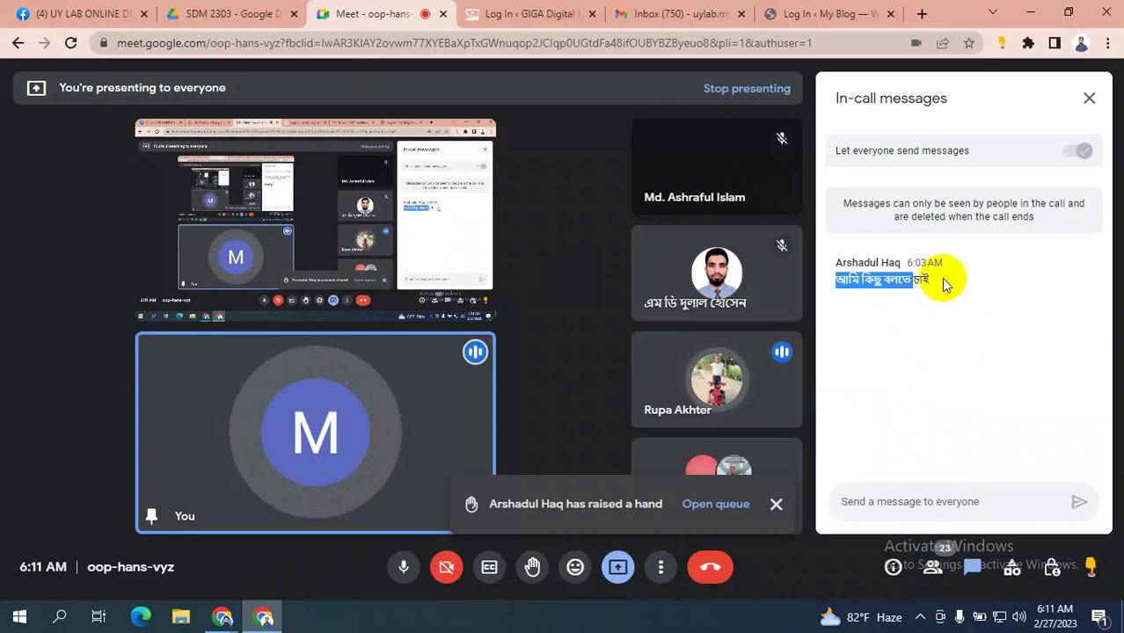
- Highlight the participant's message in the Meet in-call chat
{"action": "left_click", "coordinate": [941, 281]}
{"action": "left_click_drag", "start_coordinate": [930, 279], "coordinate": [849, 280]}
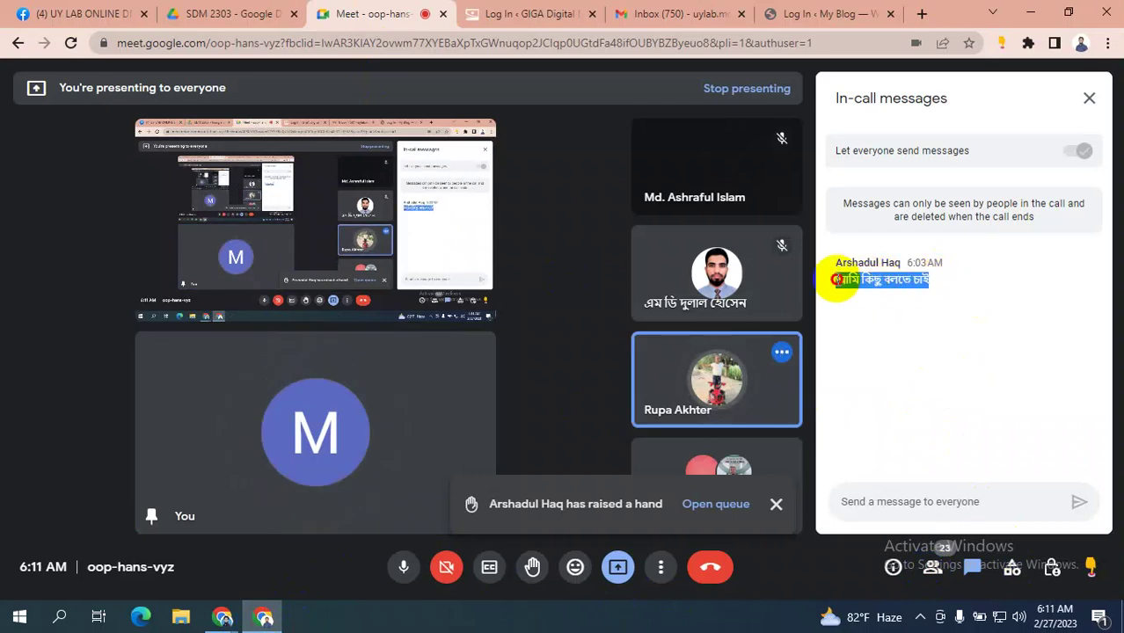
{"action": "left_click", "coordinate": [851, 279]}
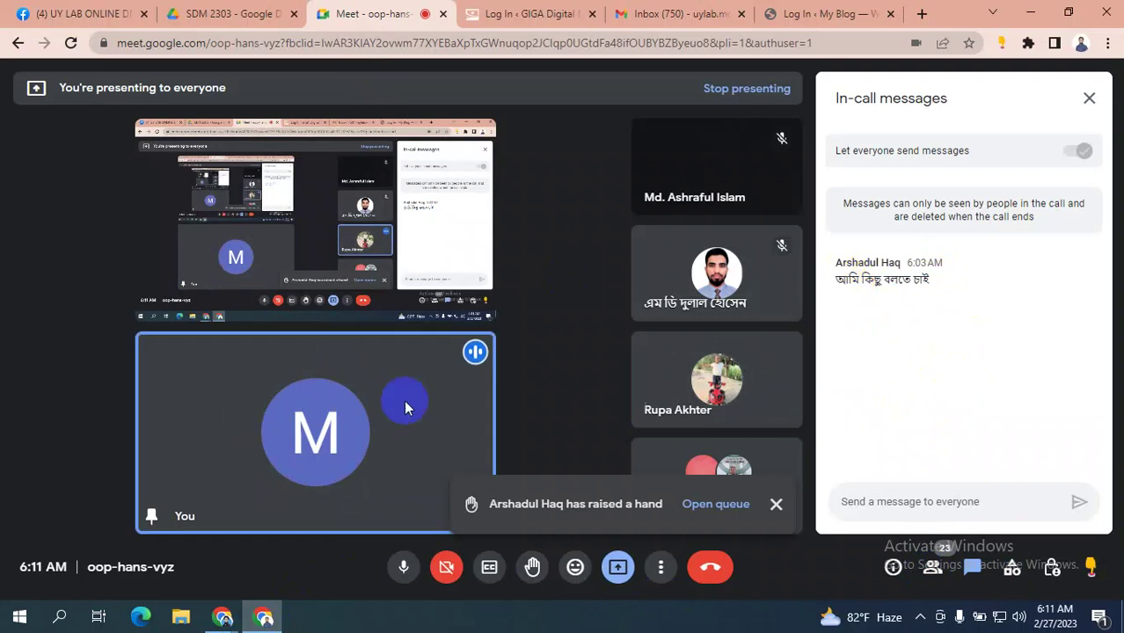
- Check Ads Manager and the SDM 2303 Drive folder, then return to Meet and dismiss the raised-hand notice
{"action": "mouse_move", "coordinate": [211, 618]}
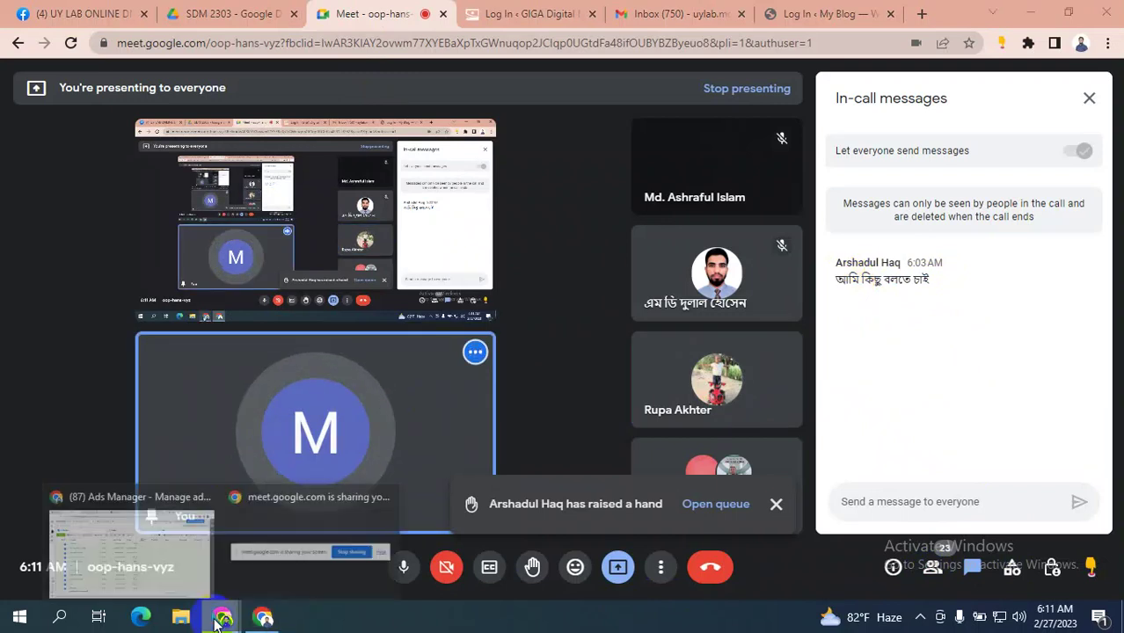
{"action": "left_click", "coordinate": [163, 547]}
{"action": "left_click", "coordinate": [264, 618]}
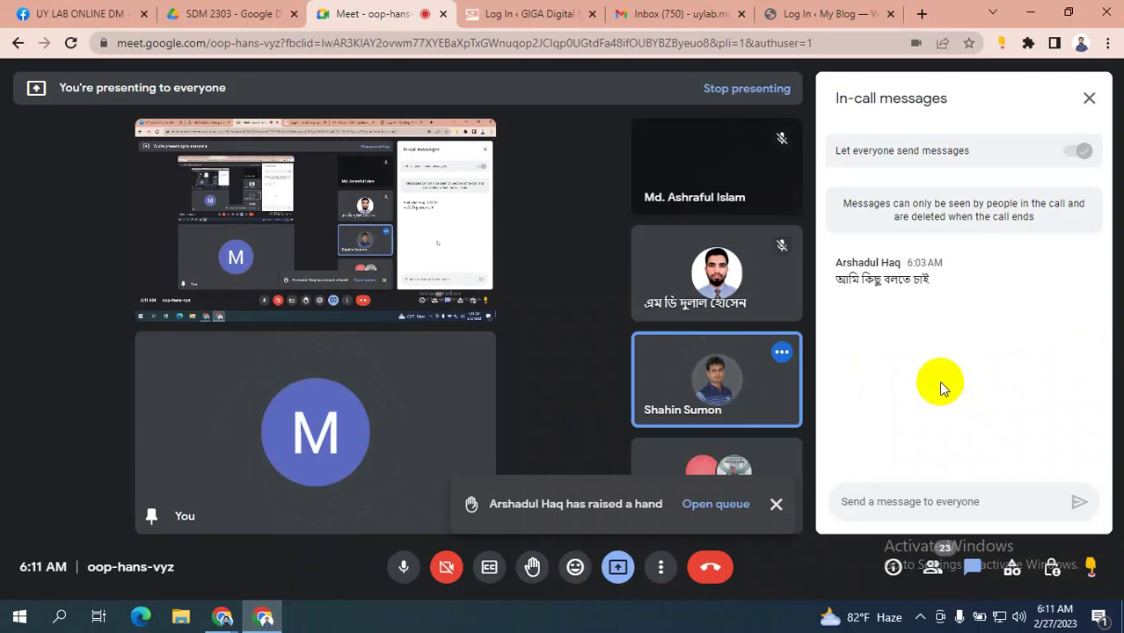
{"action": "left_click", "coordinate": [187, 22]}
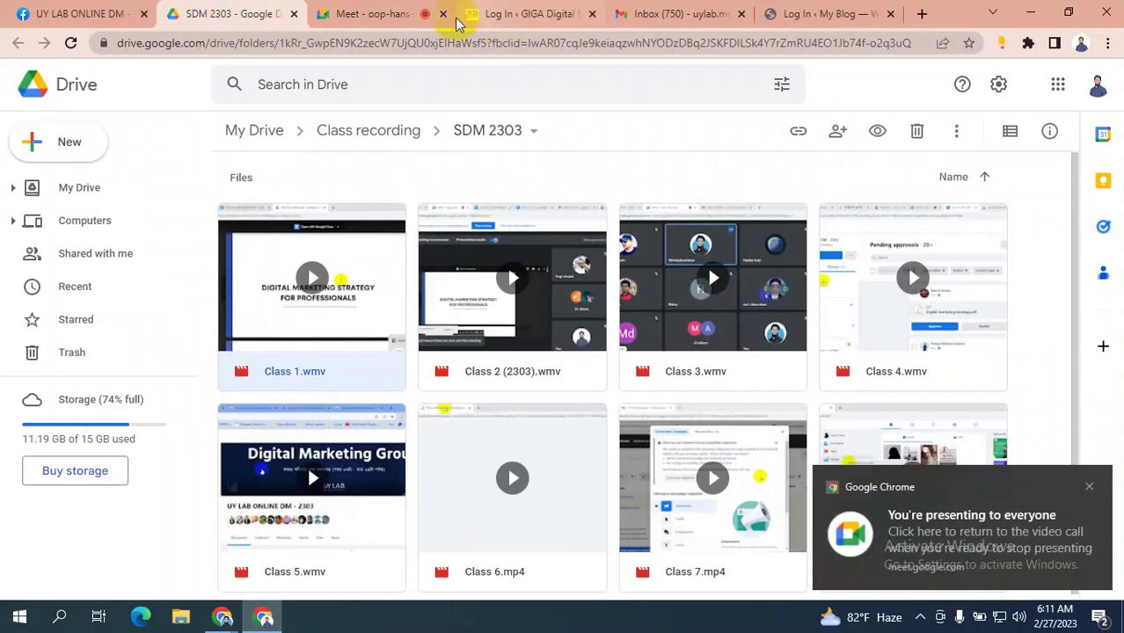
{"action": "left_click", "coordinate": [384, 15]}
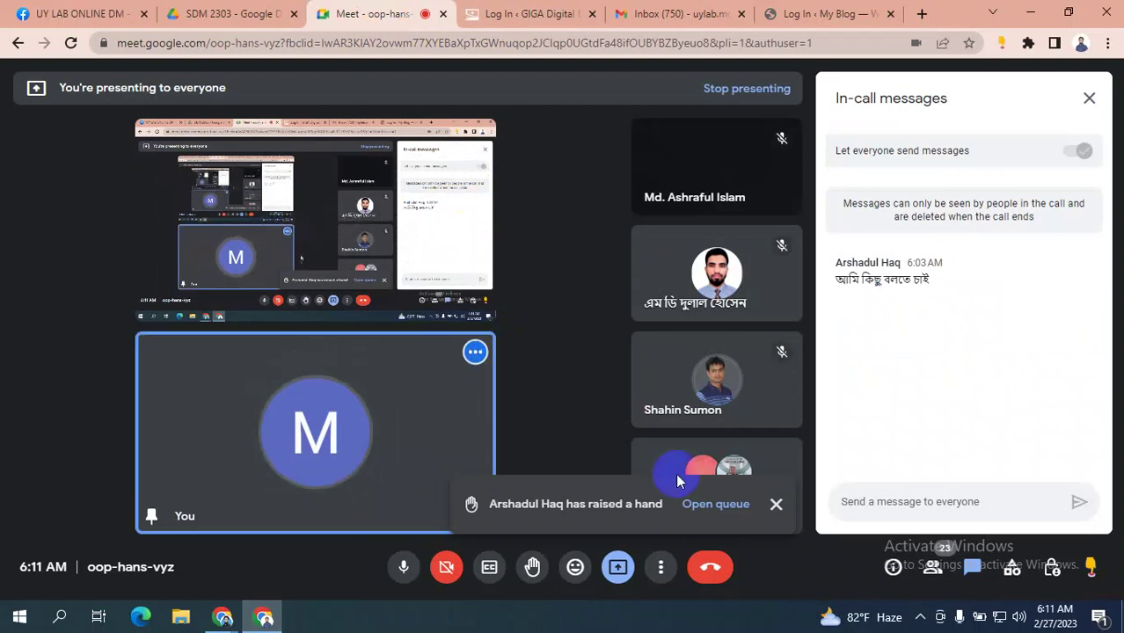
{"action": "left_click", "coordinate": [776, 505]}
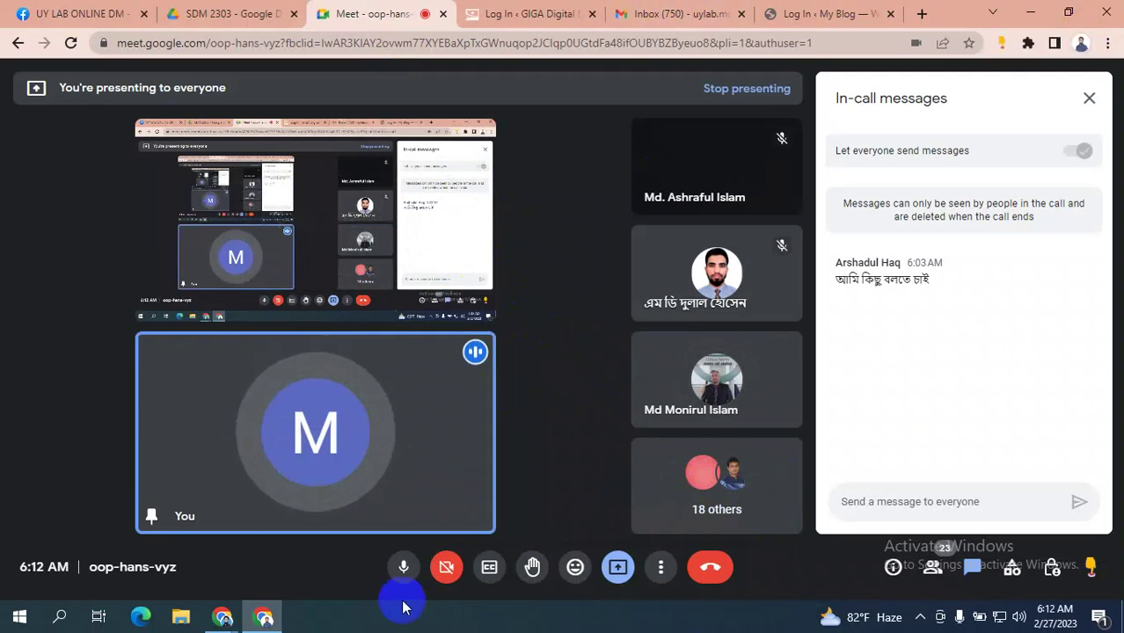
- Glance at the GIGA Digital login page and the first Ads Manager tab, then switch windows back
{"action": "left_click", "coordinate": [550, 9]}
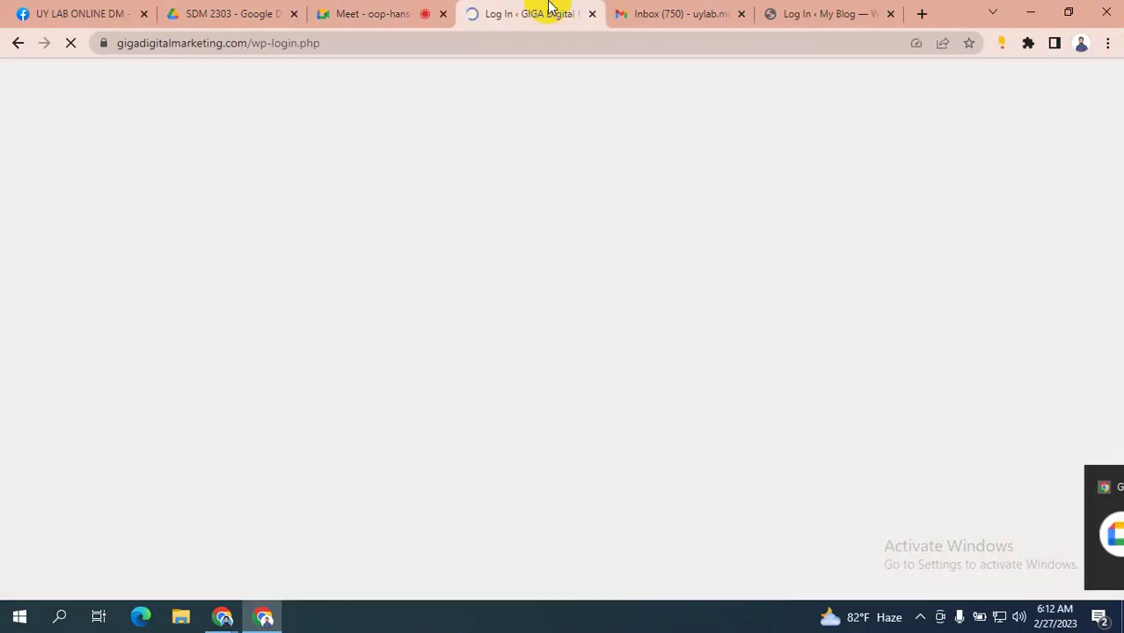
{"action": "mouse_move", "coordinate": [222, 622]}
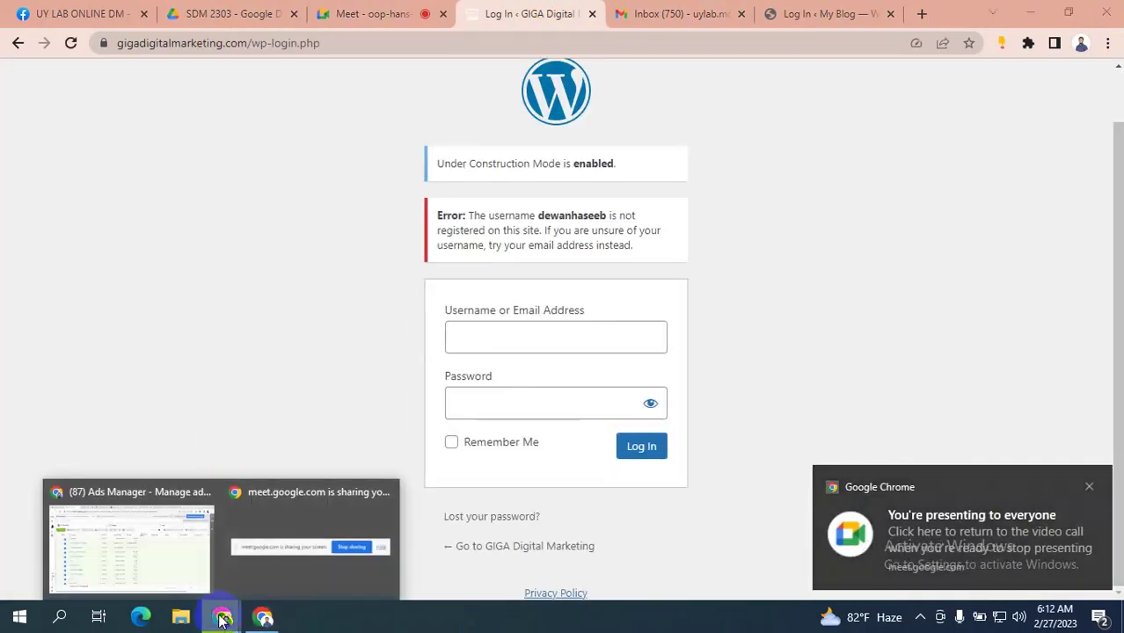
{"action": "left_click", "coordinate": [100, 561]}
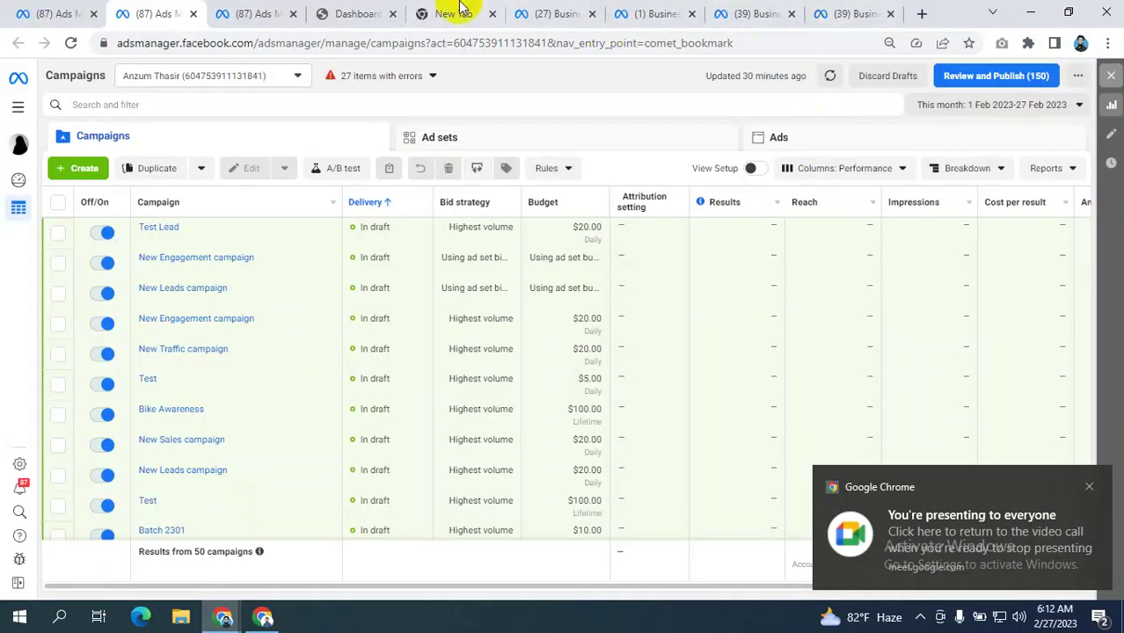
{"action": "left_click", "coordinate": [50, 9]}
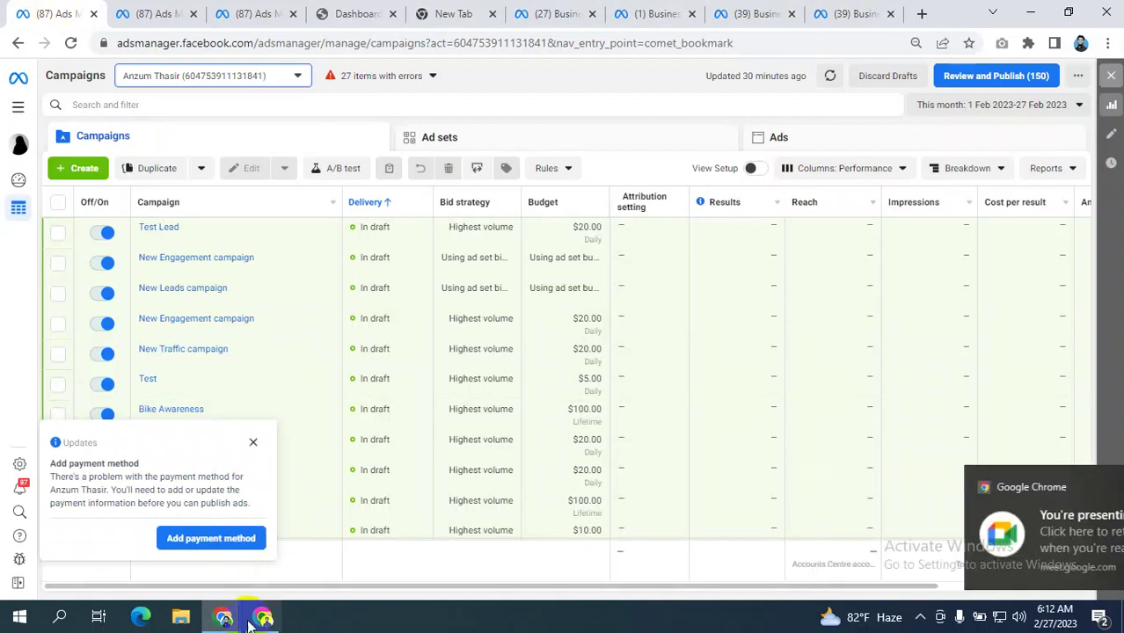
{"action": "left_click", "coordinate": [262, 617]}
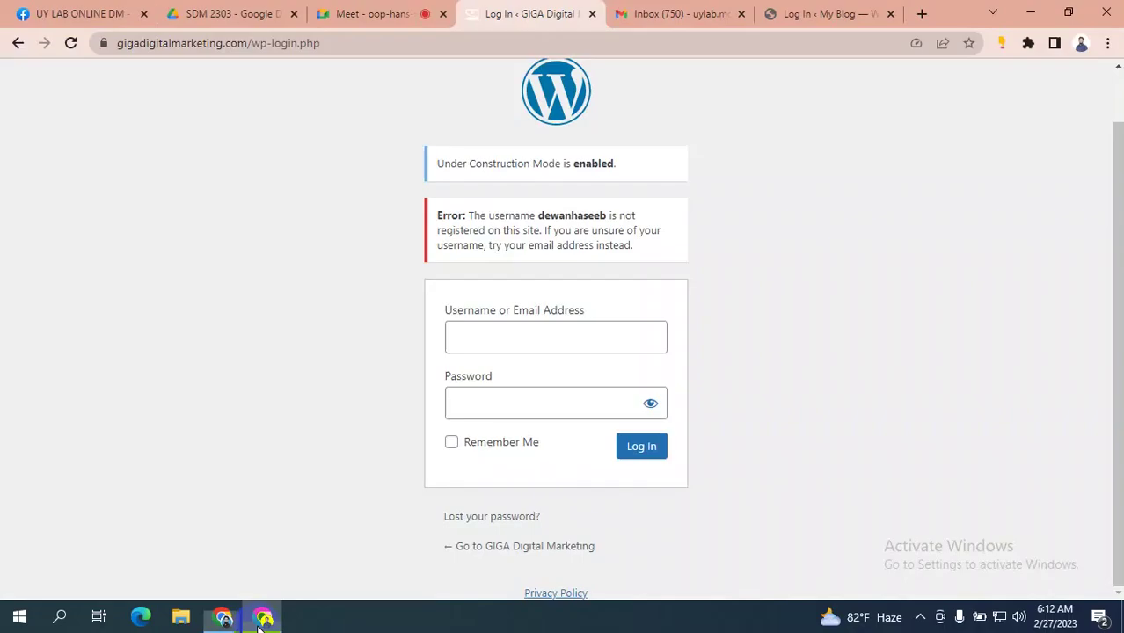
- Open the group's Permanent class link Meet card in a new tab and select its meeting address
{"action": "left_click", "coordinate": [66, 7]}
{"action": "scroll", "coordinate": [500, 308], "scroll_direction": "down", "scroll_amount": 2}
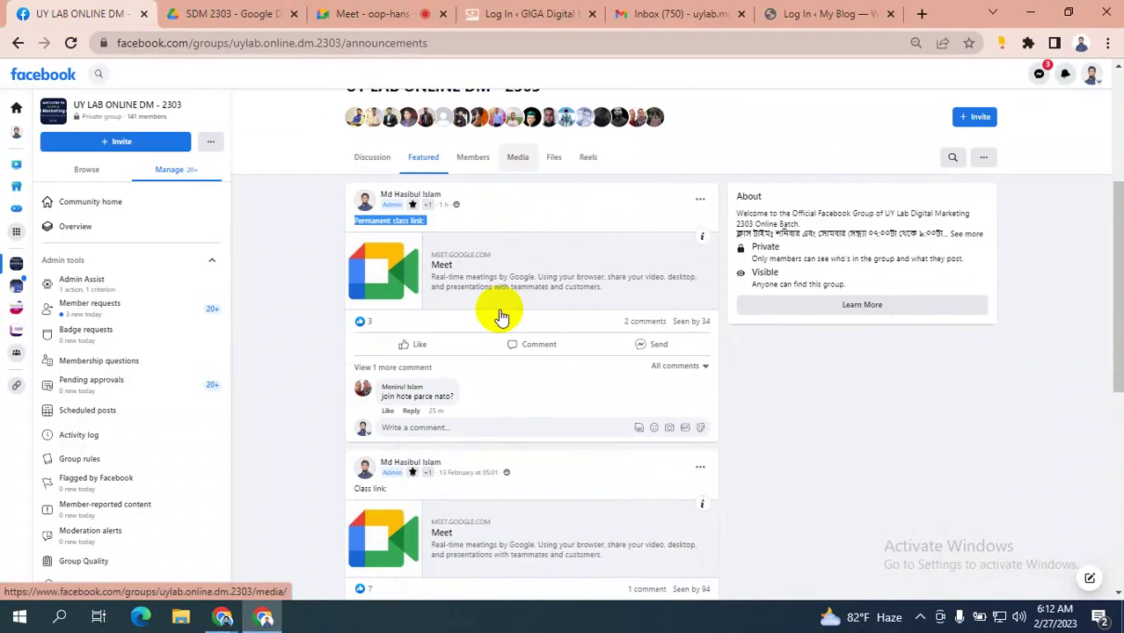
{"action": "left_click", "coordinate": [550, 211]}
{"action": "right_click", "coordinate": [497, 254]}
{"action": "left_click", "coordinate": [540, 263]}
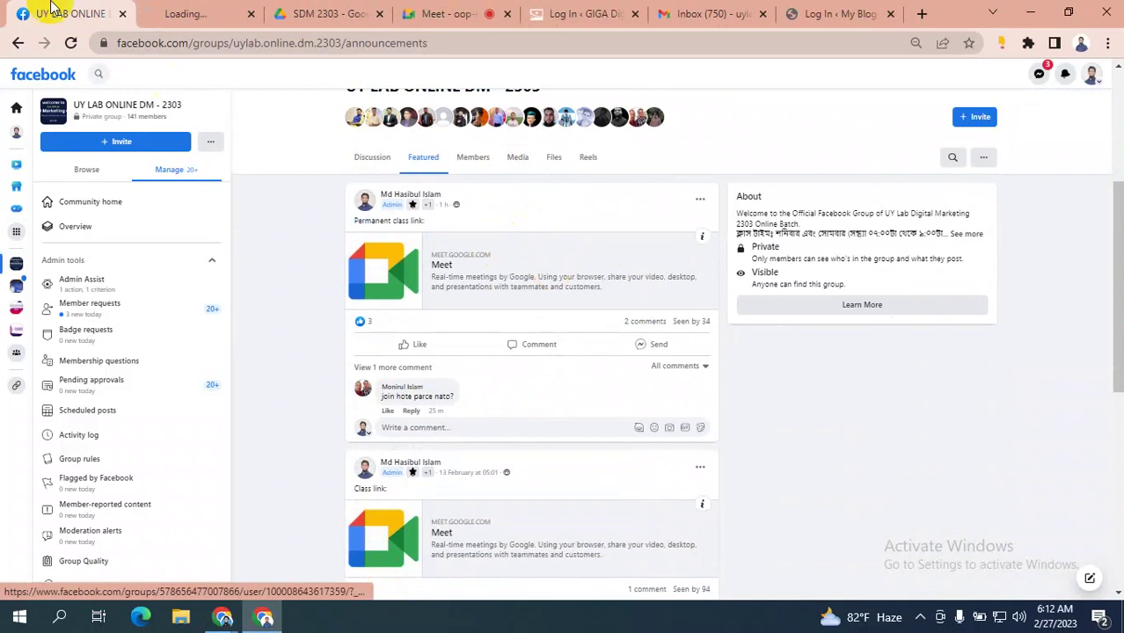
{"action": "left_click", "coordinate": [190, 13]}
{"action": "left_click", "coordinate": [167, 47]}
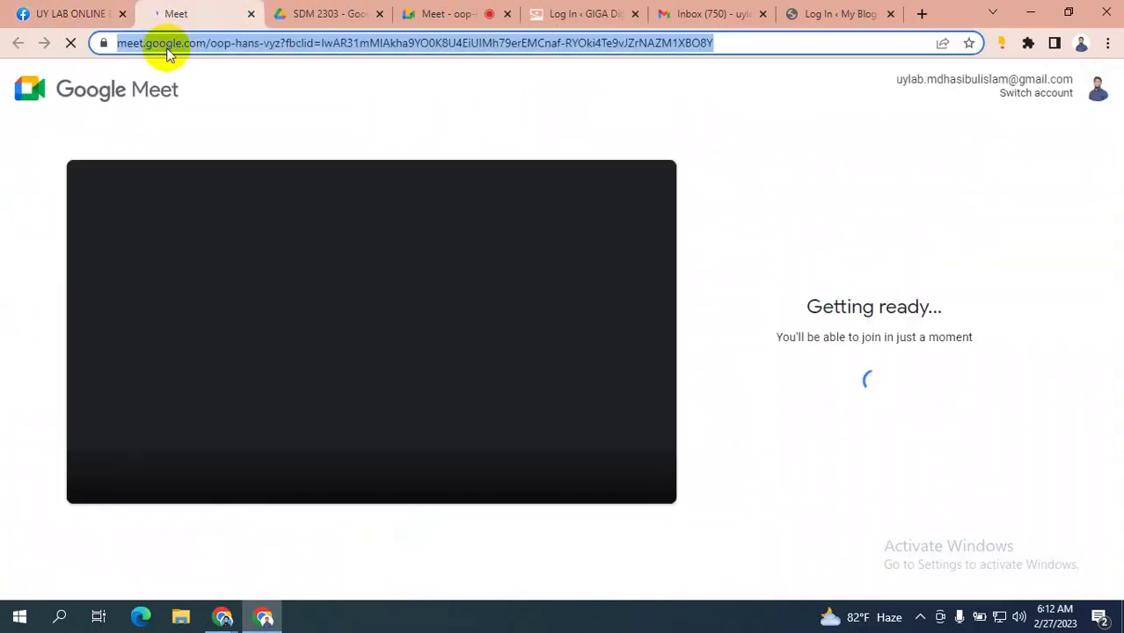
- Copy the class link address from the Facebook group post and open the Messenger chats list
{"action": "left_click", "coordinate": [88, 13]}
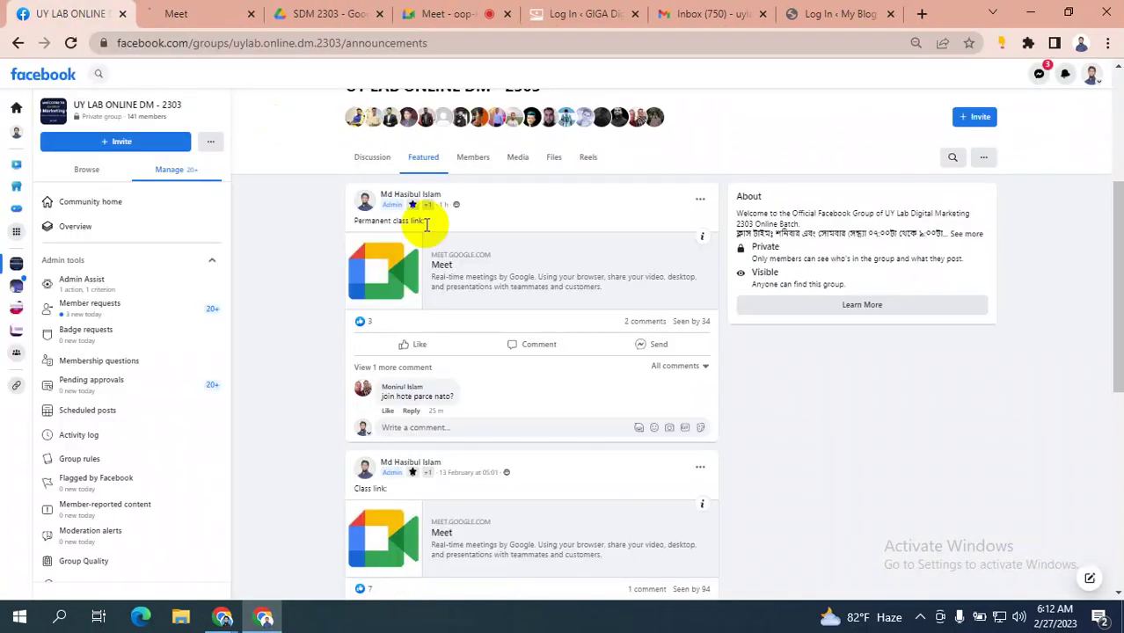
{"action": "right_click", "coordinate": [467, 269]}
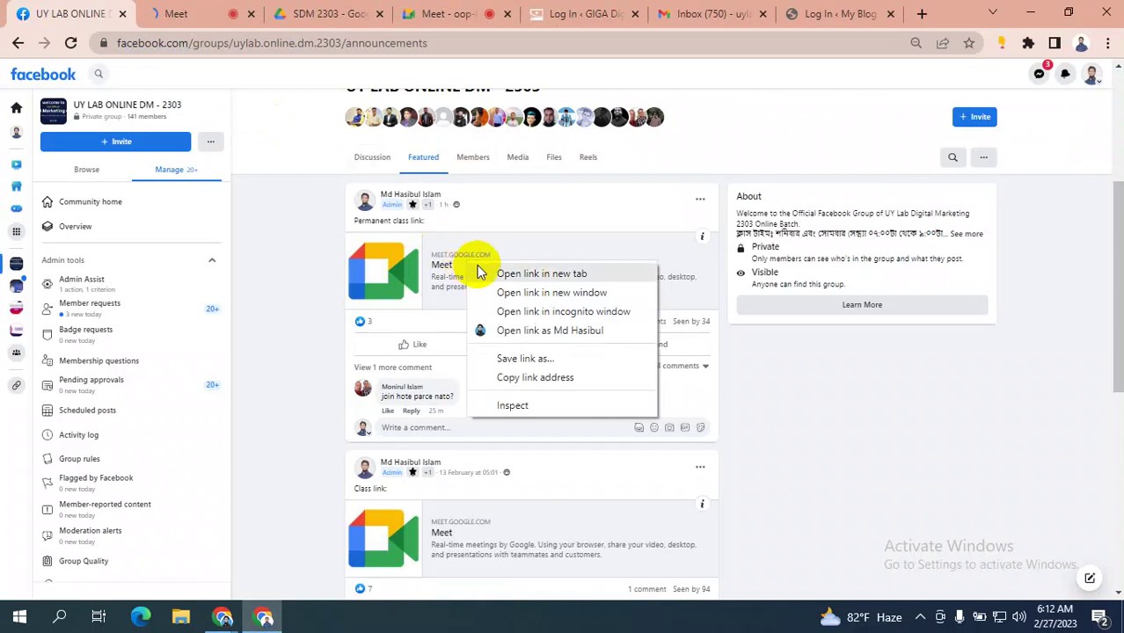
{"action": "left_click", "coordinate": [530, 378]}
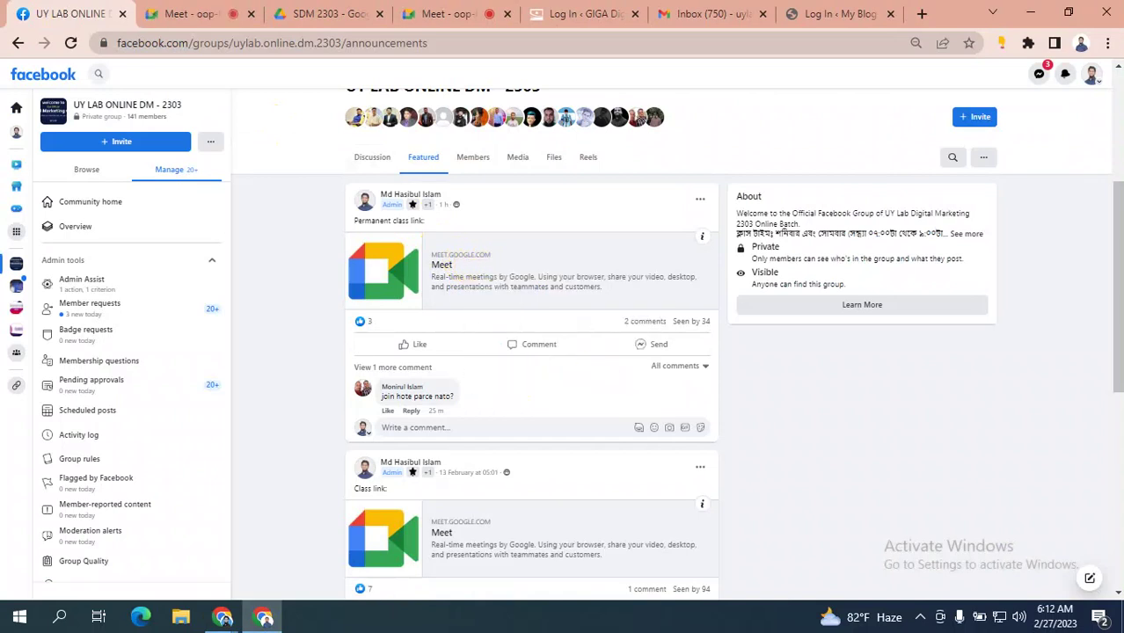
{"action": "left_click", "coordinate": [1041, 77]}
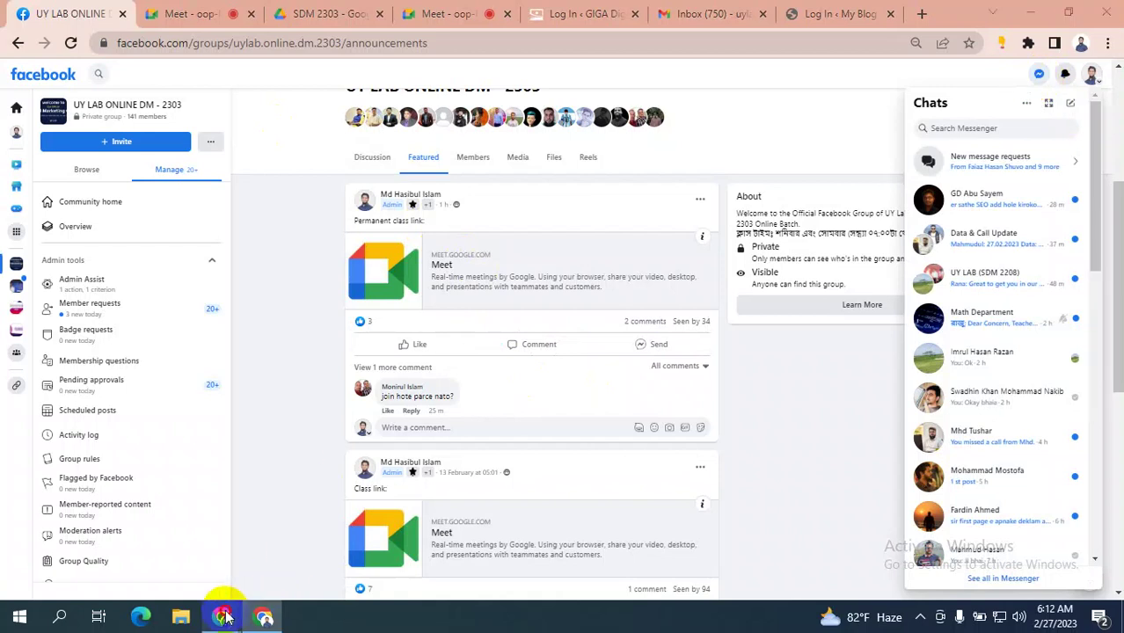
- Pass through the Ads Manager window and close the duplicate Meet join tab
{"action": "mouse_move", "coordinate": [225, 618]}
{"action": "left_click", "coordinate": [83, 528]}
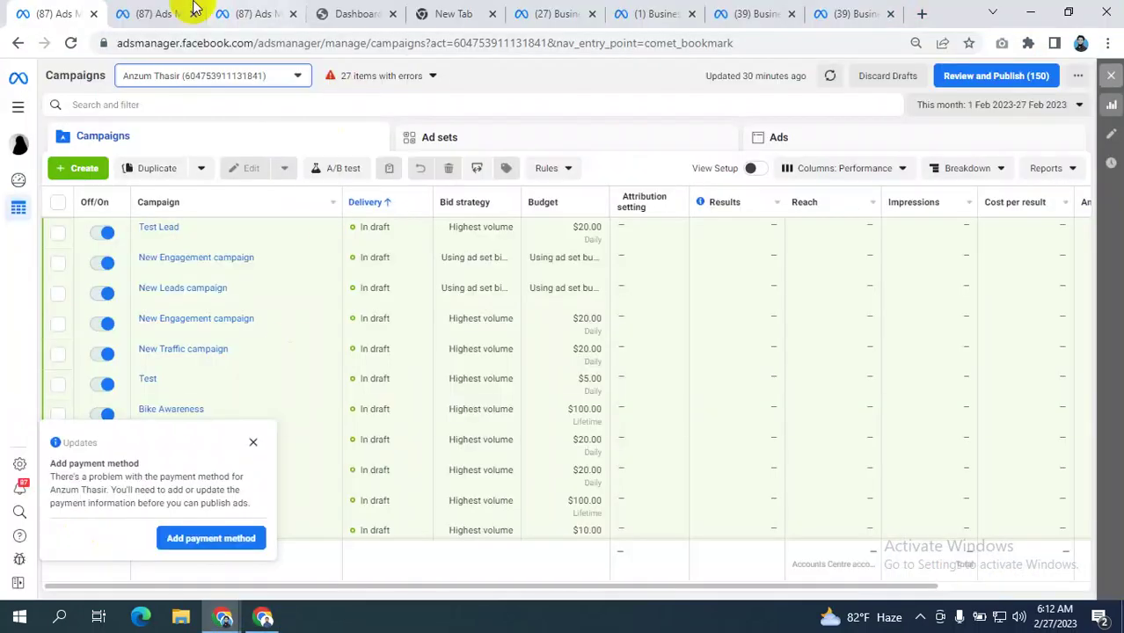
{"action": "left_click", "coordinate": [158, 7]}
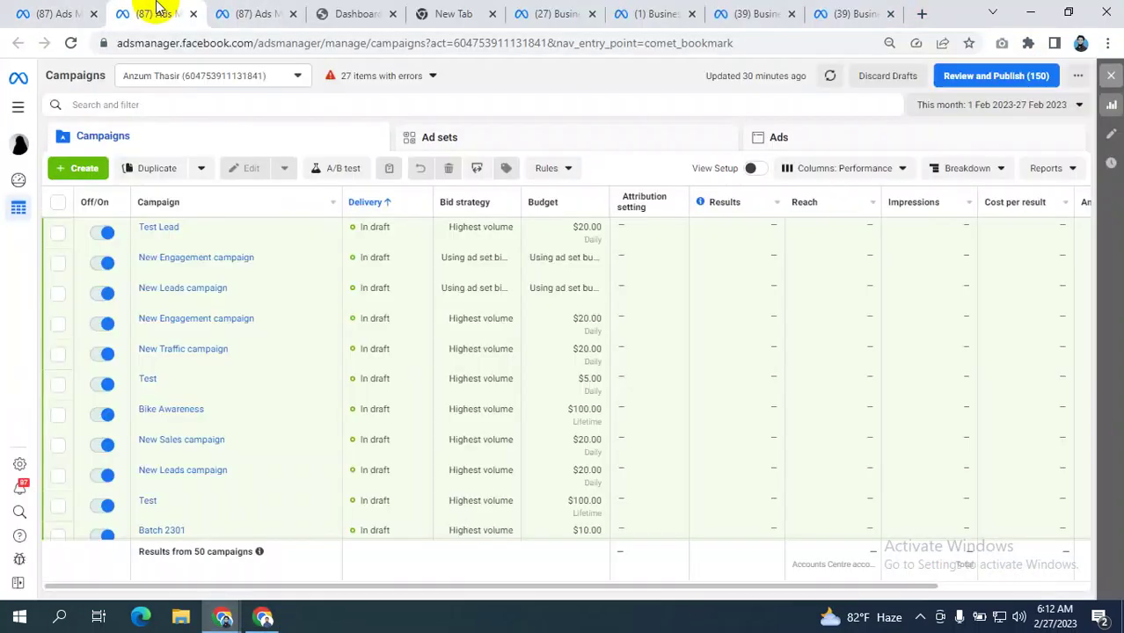
{"action": "left_click", "coordinate": [262, 618]}
{"action": "left_click", "coordinate": [191, 12]}
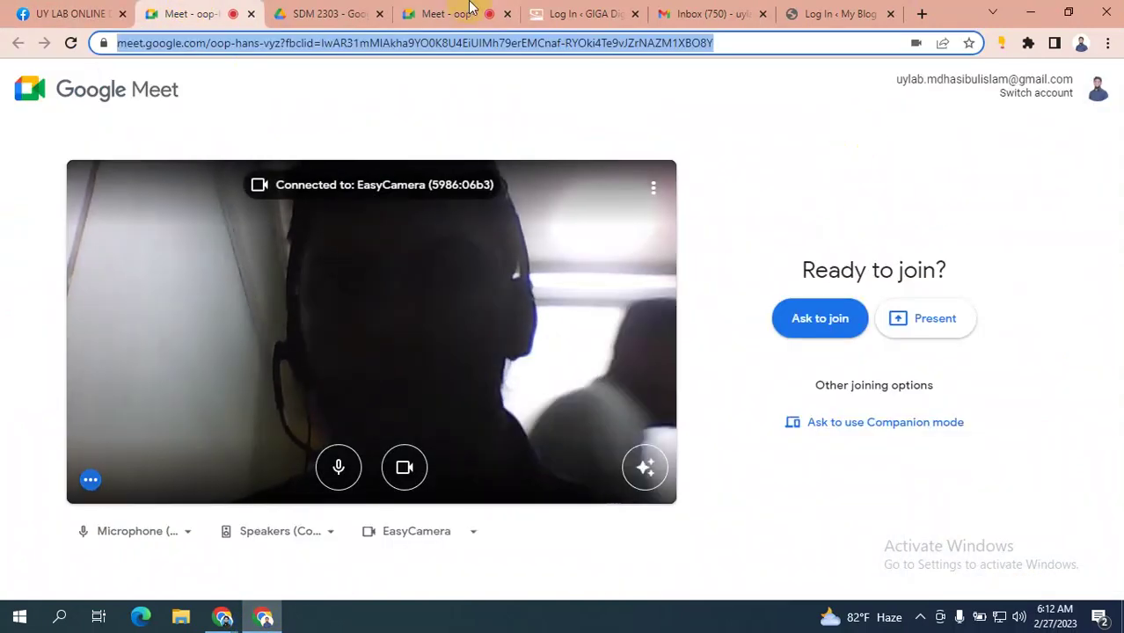
{"action": "left_click", "coordinate": [250, 14]}
{"action": "left_click", "coordinate": [251, 13]}
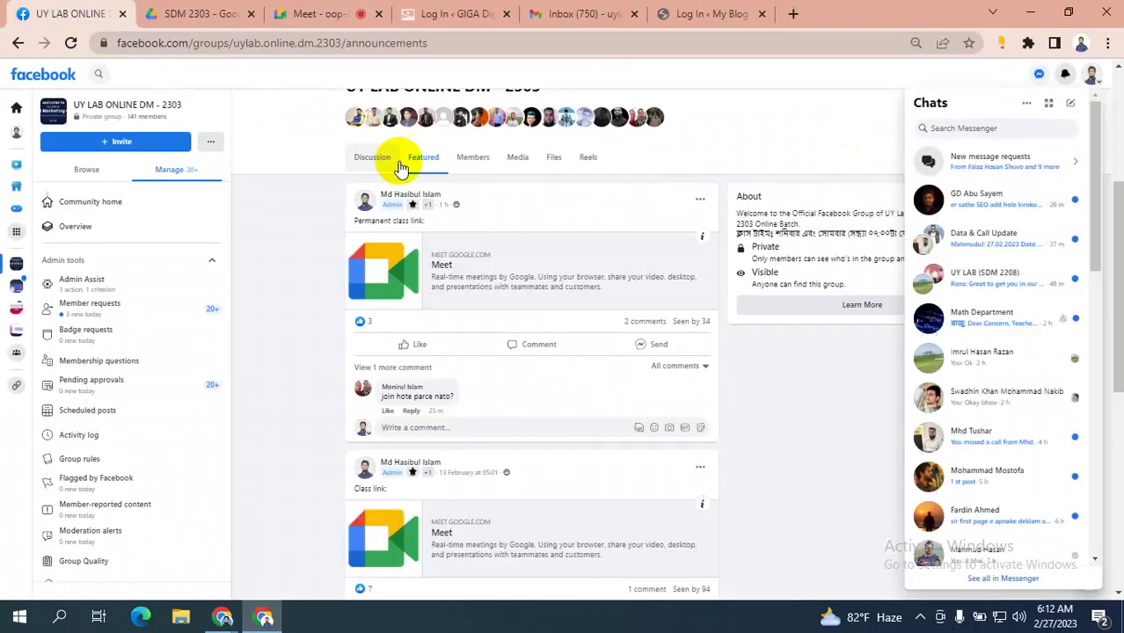
- Return to the live Meet call via the Ads Manager and Facebook group windows
{"action": "left_click", "coordinate": [222, 619]}
{"action": "left_click", "coordinate": [130, 541]}
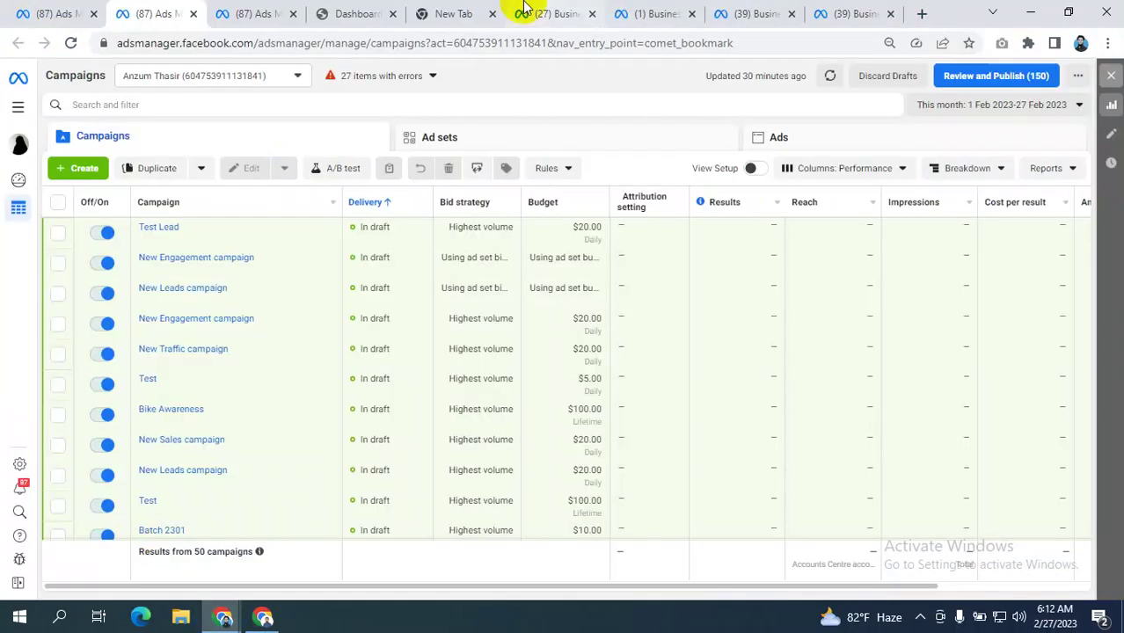
{"action": "left_click", "coordinate": [263, 619]}
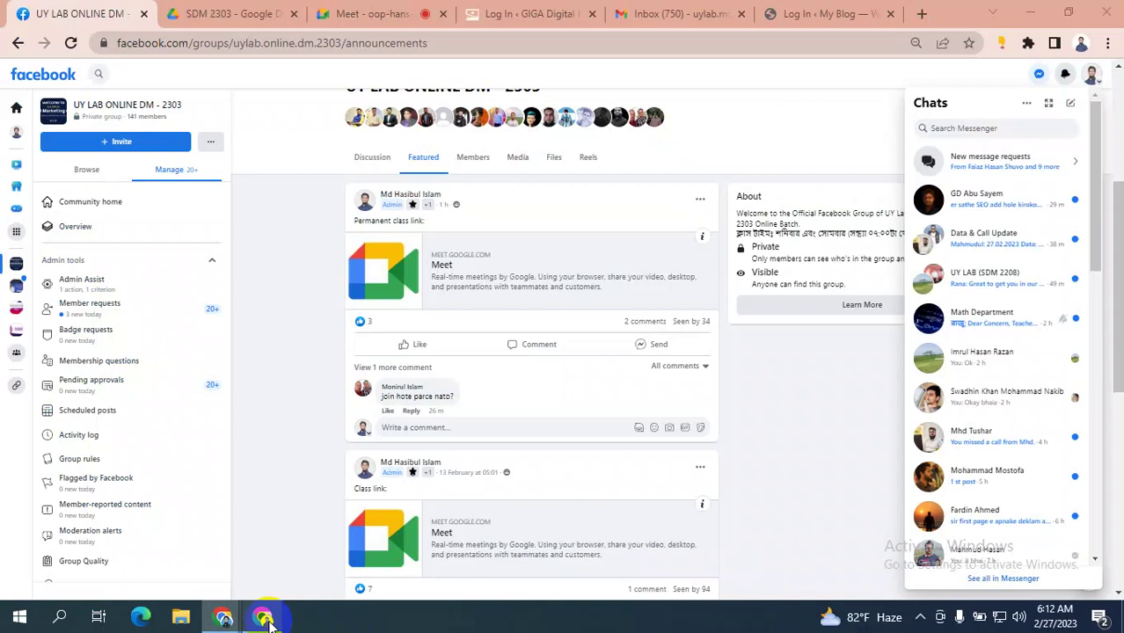
{"action": "left_click", "coordinate": [379, 14]}
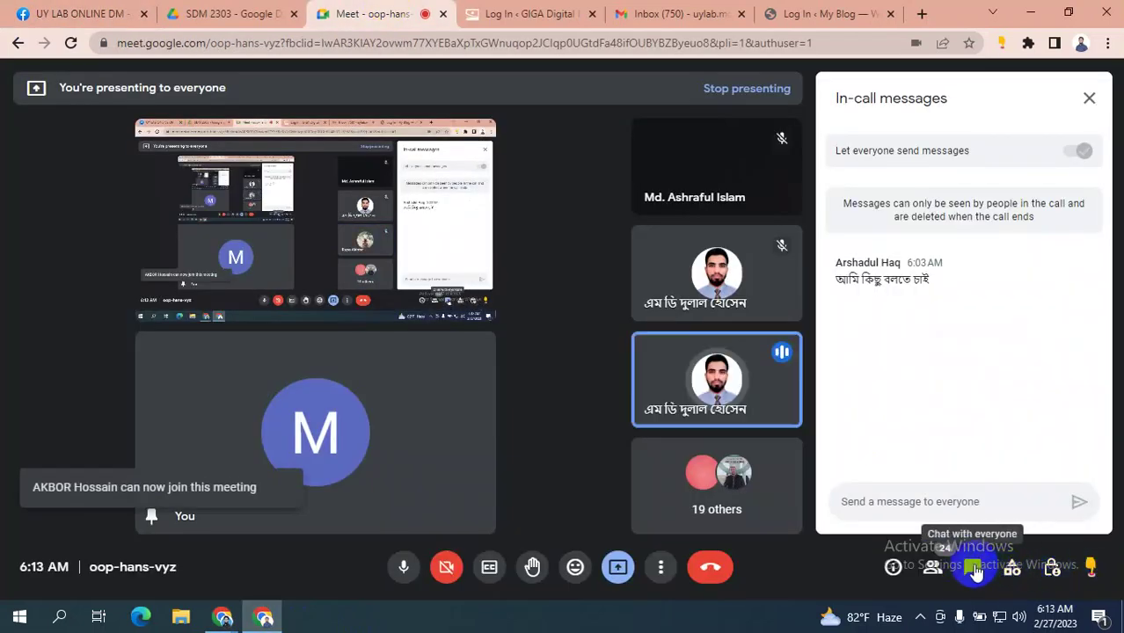
- Reopen the Meet chat, paste the copied Facebook class link with Ctrl+V, and send it to everyone
{"action": "left_click", "coordinate": [973, 570]}
{"action": "left_click", "coordinate": [971, 569]}
{"action": "left_click", "coordinate": [910, 502]}
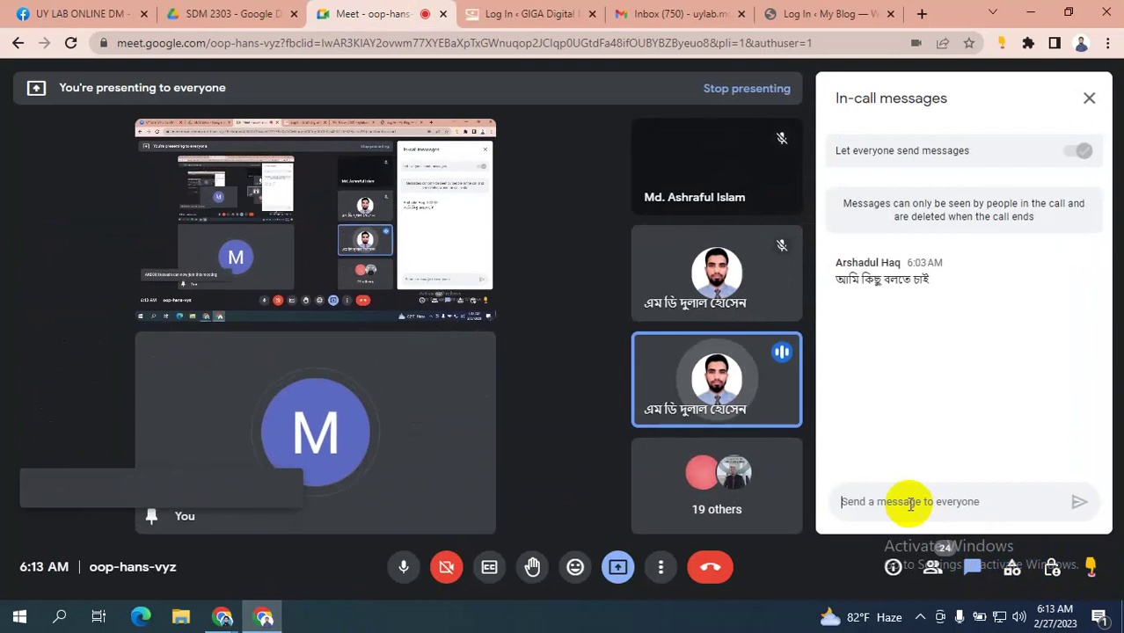
{"action": "key", "text": "ctrl+v"}
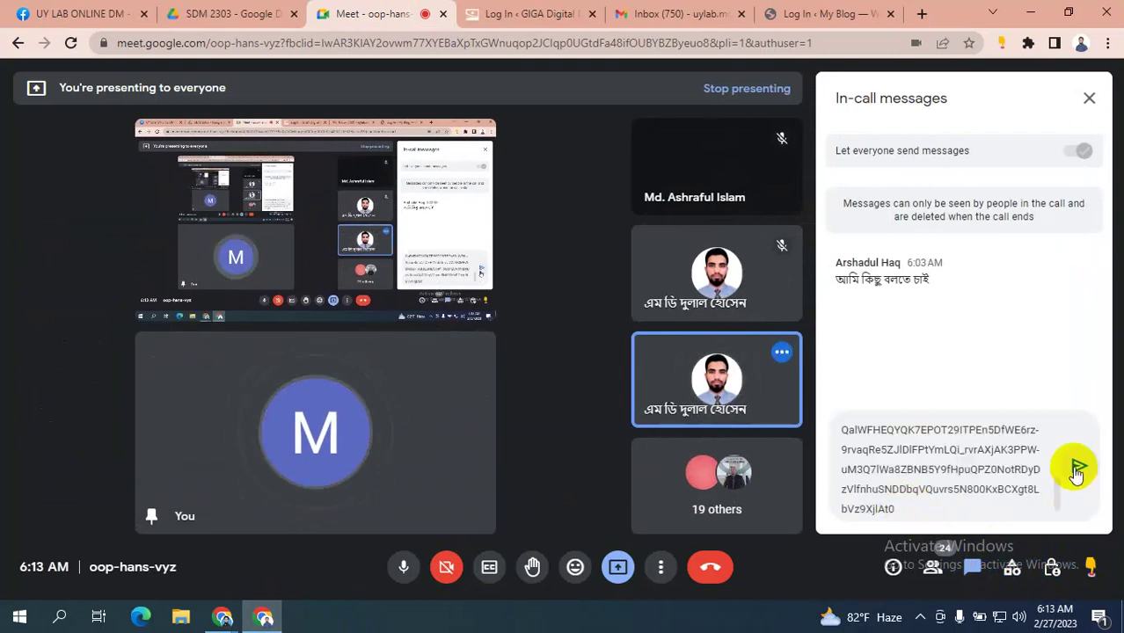
{"action": "left_click", "coordinate": [1076, 466]}
{"action": "scroll", "coordinate": [915, 391], "scroll_direction": "up", "scroll_amount": 5}
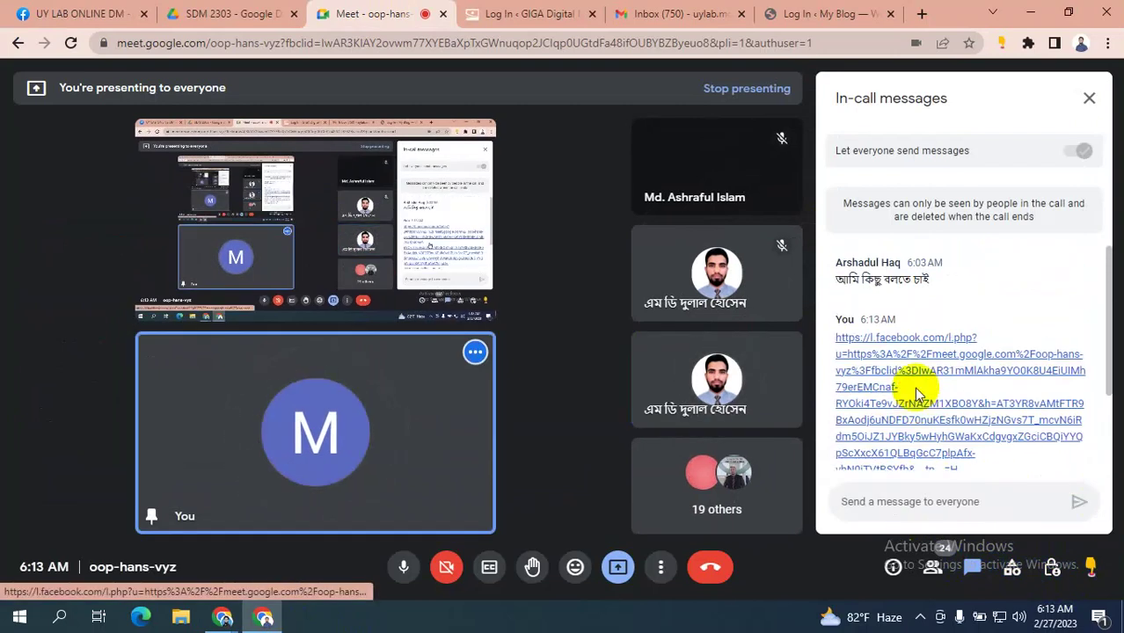
{"action": "scroll", "coordinate": [917, 394], "scroll_direction": "down", "scroll_amount": 5}
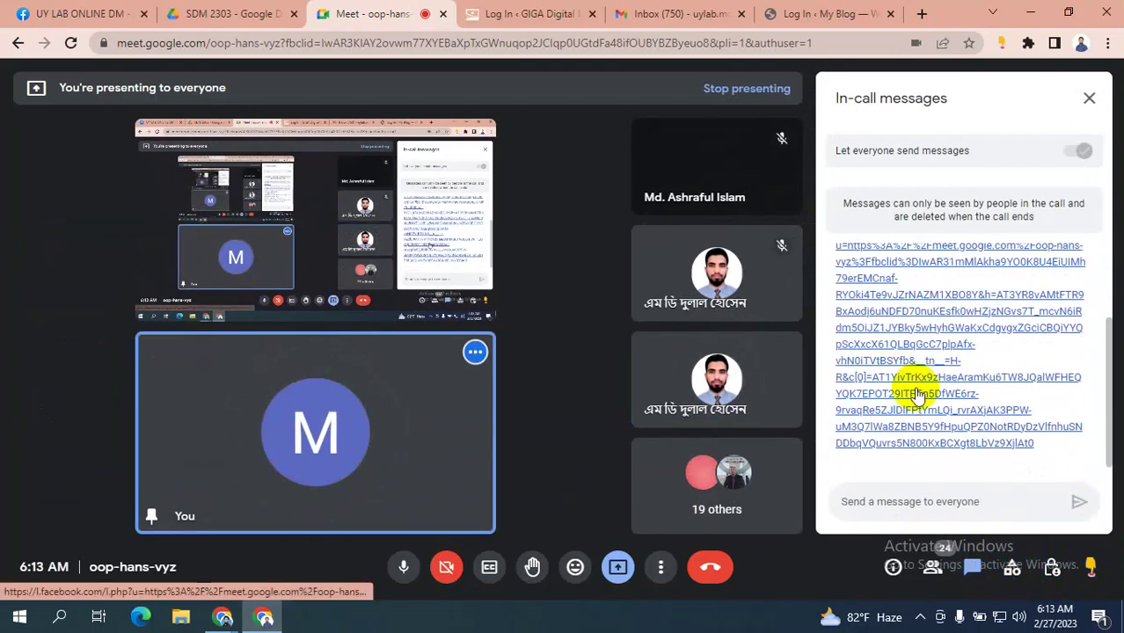
{"action": "scroll", "coordinate": [915, 393], "scroll_direction": "up", "scroll_amount": 3}
{"action": "scroll", "coordinate": [916, 394], "scroll_direction": "down", "scroll_amount": 1}
{"action": "scroll", "coordinate": [916, 391], "scroll_direction": "down", "scroll_amount": 1}
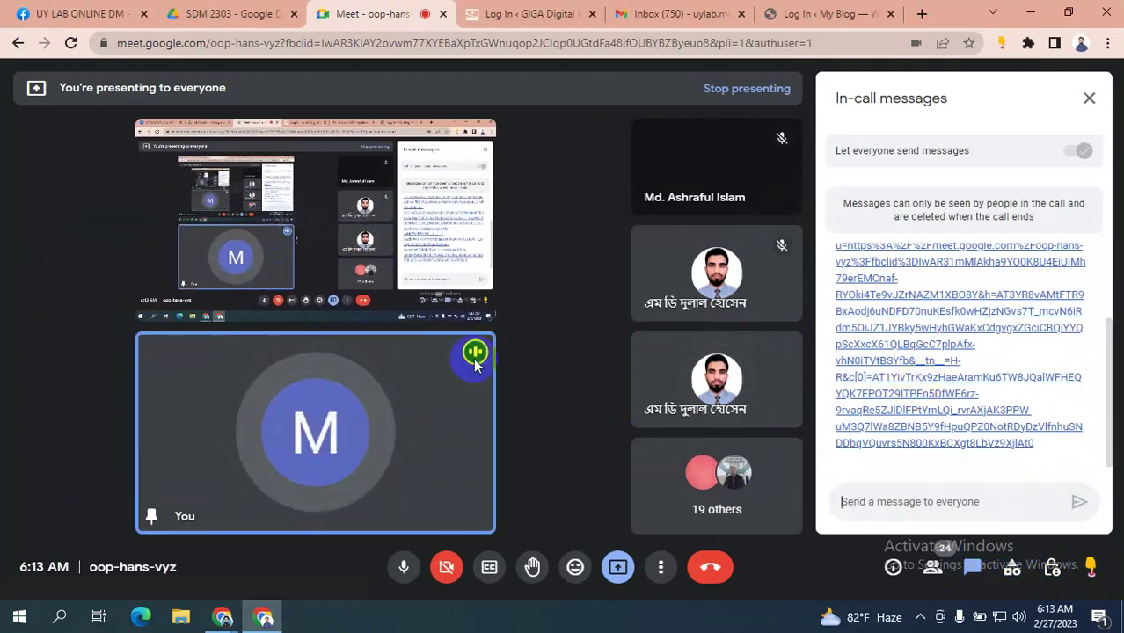
{"action": "mouse_move", "coordinate": [276, 432]}
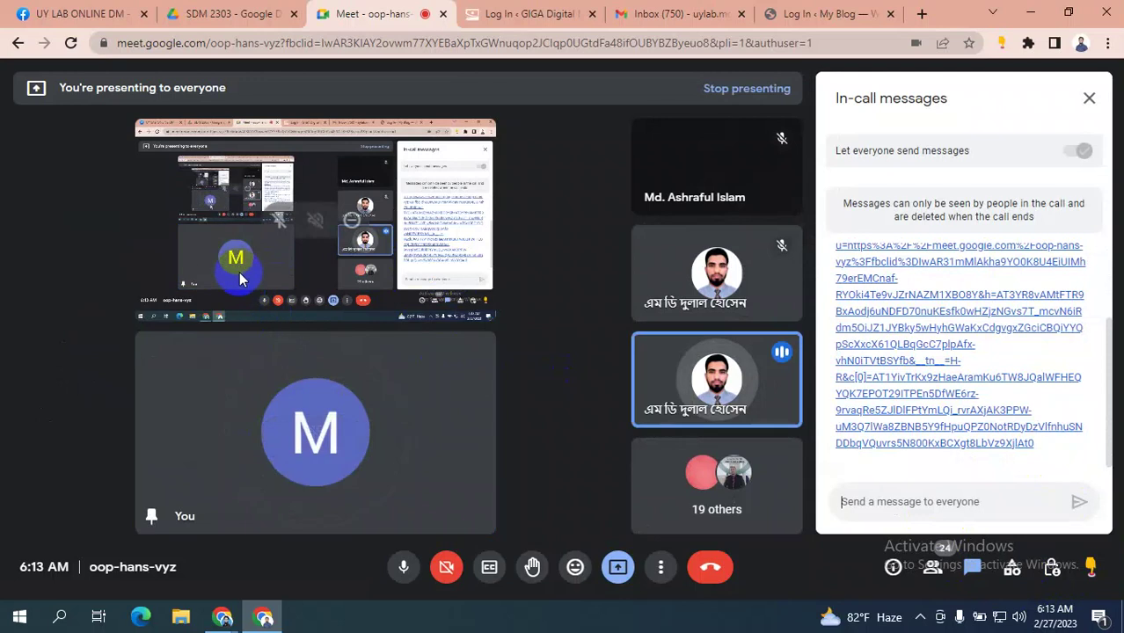
- Switch the Meet call to Sidebar layout and close the in-call messages
{"action": "left_click", "coordinate": [662, 567]}
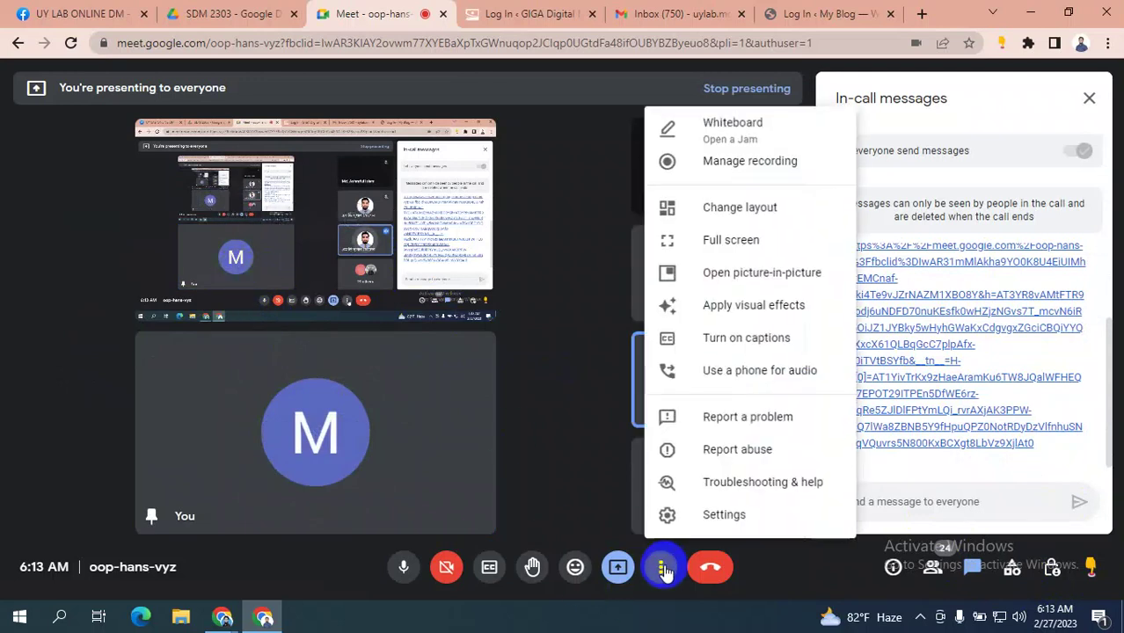
{"action": "left_click", "coordinate": [743, 567]}
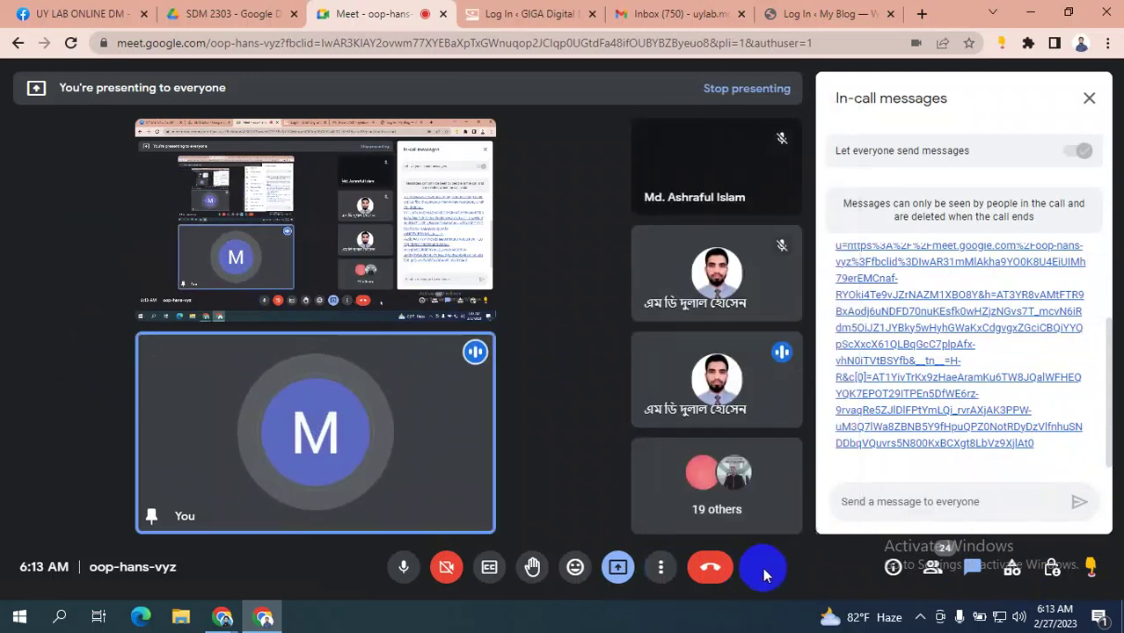
{"action": "left_click", "coordinate": [661, 569]}
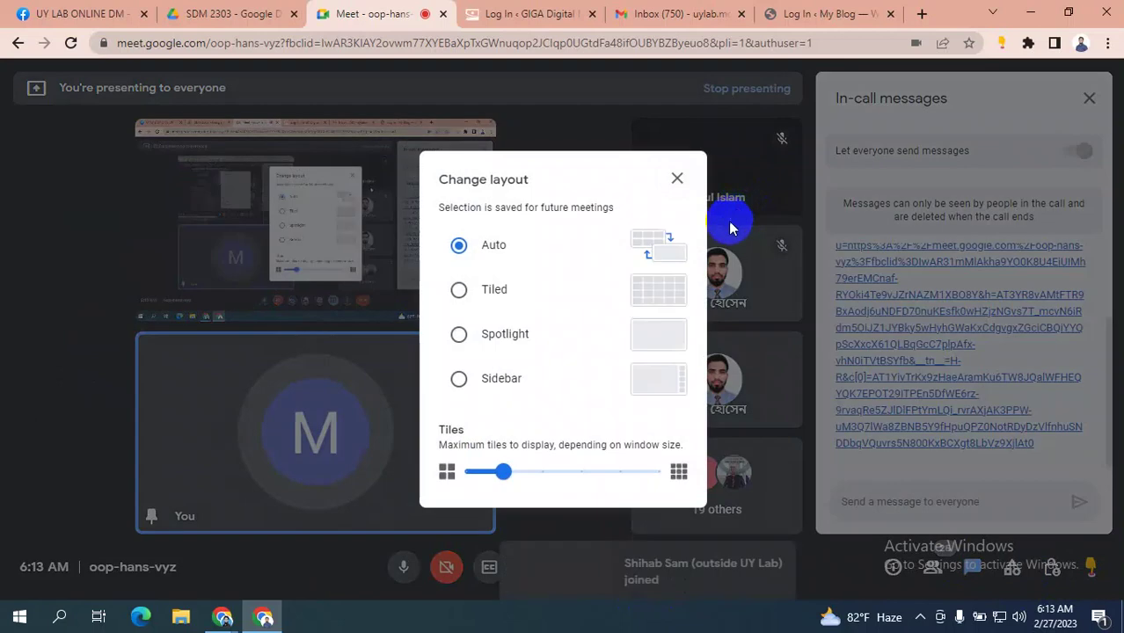
{"action": "left_click", "coordinate": [459, 379]}
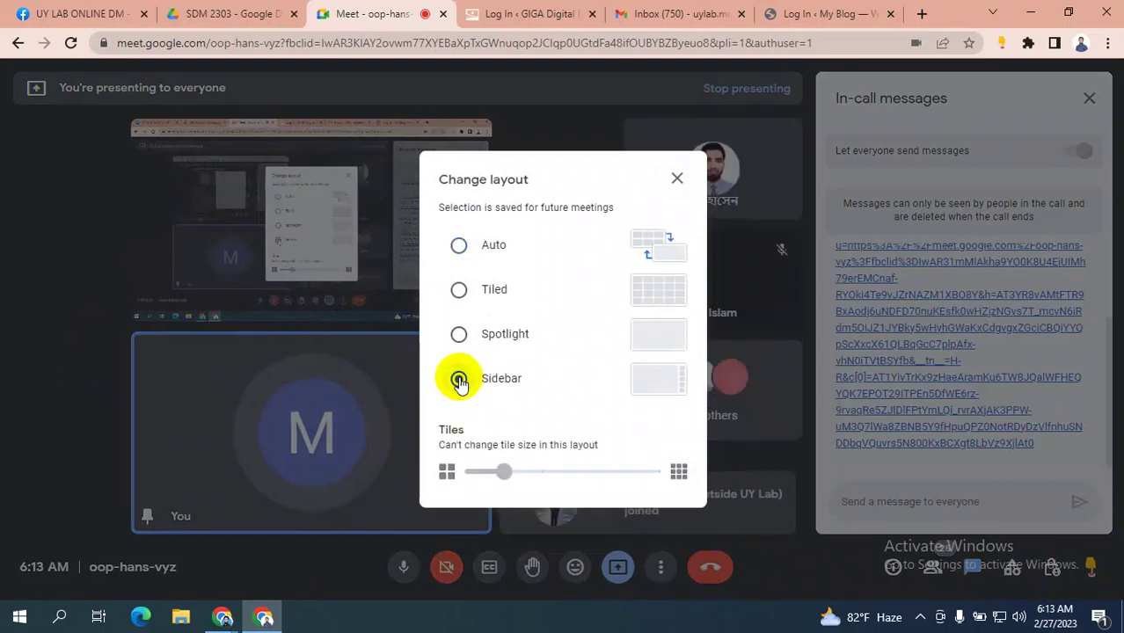
{"action": "left_click", "coordinate": [676, 179]}
{"action": "left_click", "coordinate": [1089, 98]}
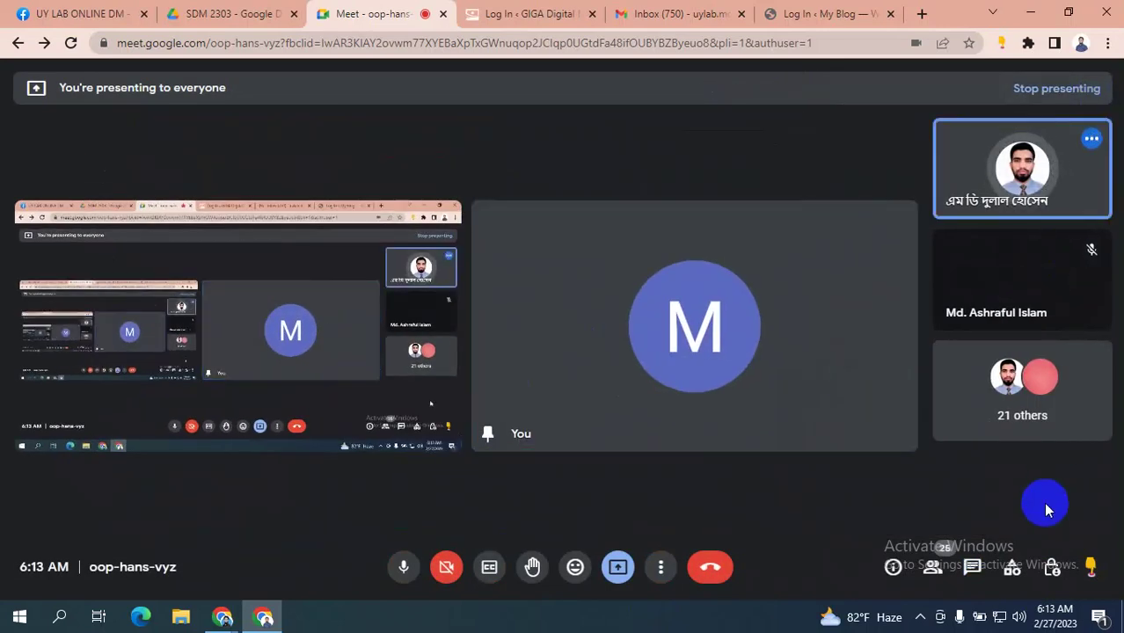
- Reopen the layout options and close them, leaving Sidebar layout selected
{"action": "left_click", "coordinate": [662, 568]}
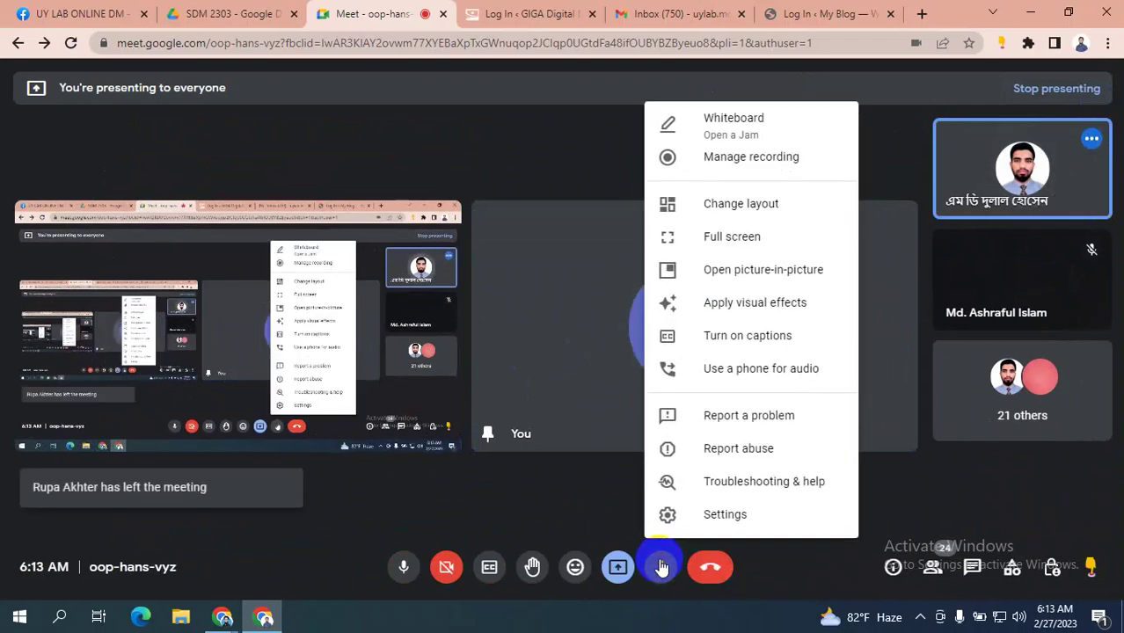
{"action": "left_click", "coordinate": [752, 206]}
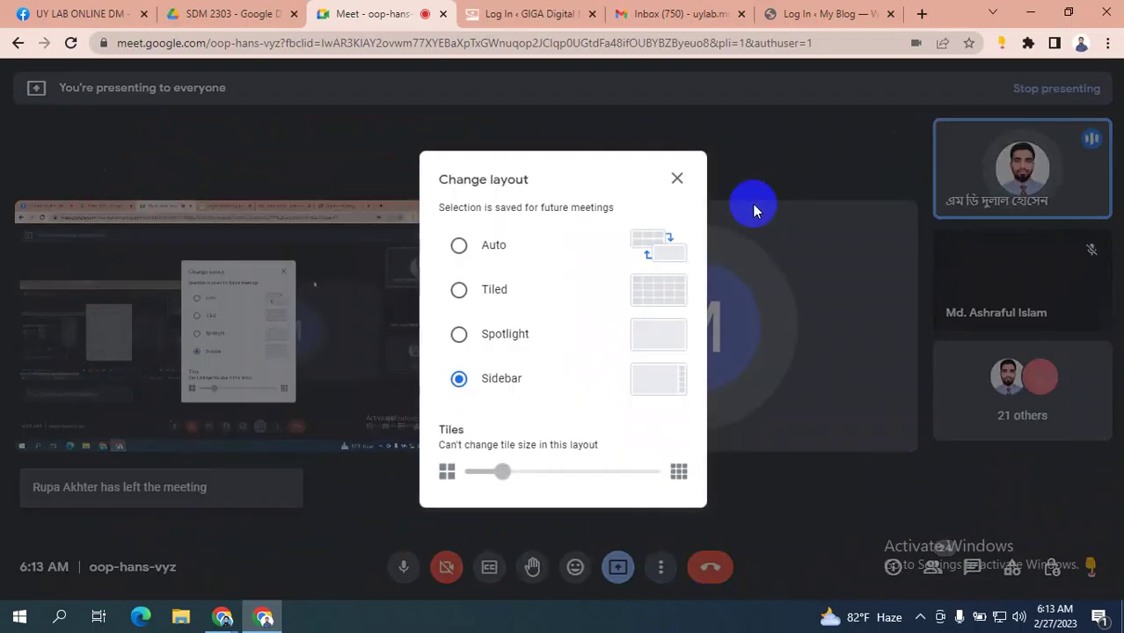
{"action": "left_click", "coordinate": [677, 179]}
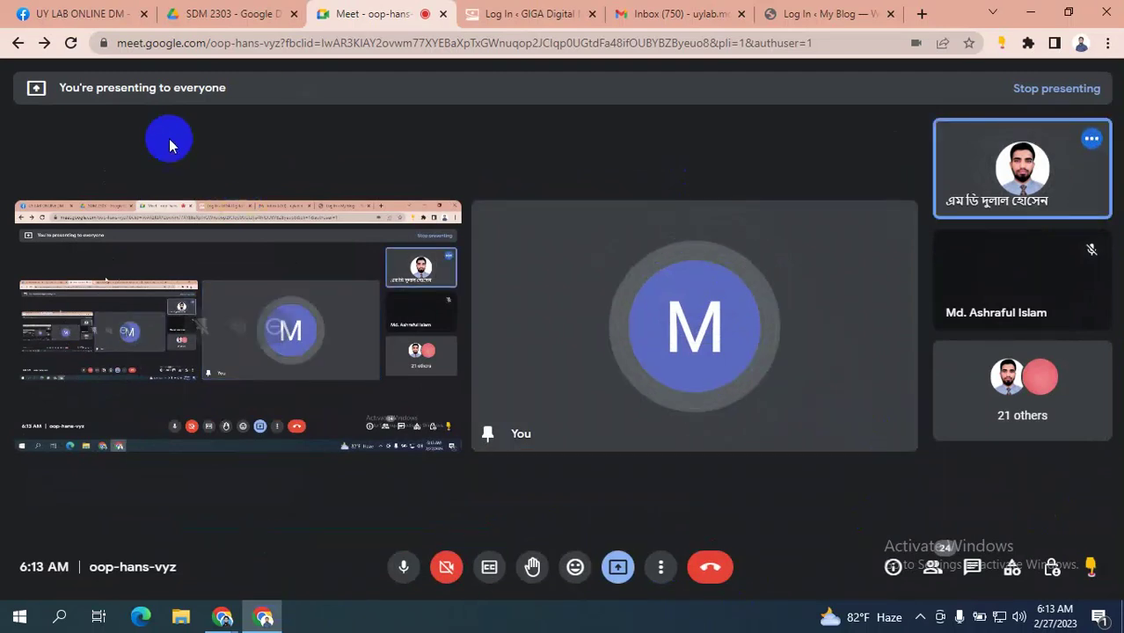
- Bring the Ads Manager campaigns window in front of the presenting Meet window with Alt+Tab, dismissing the presenting notification
{"action": "mouse_move", "coordinate": [225, 620]}
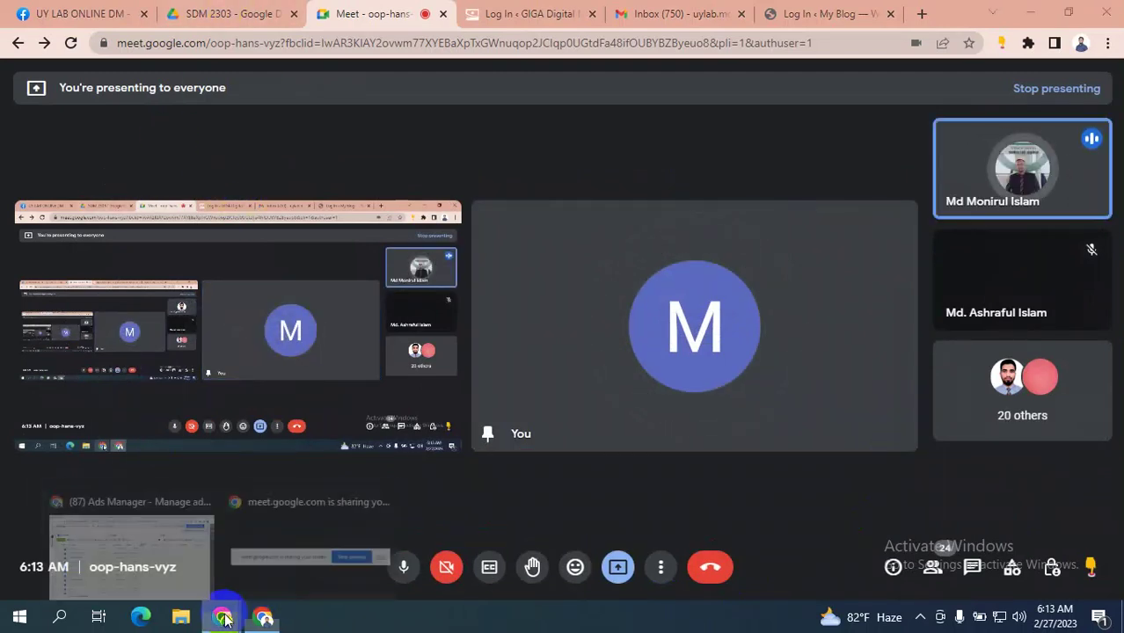
{"action": "left_click", "coordinate": [136, 550]}
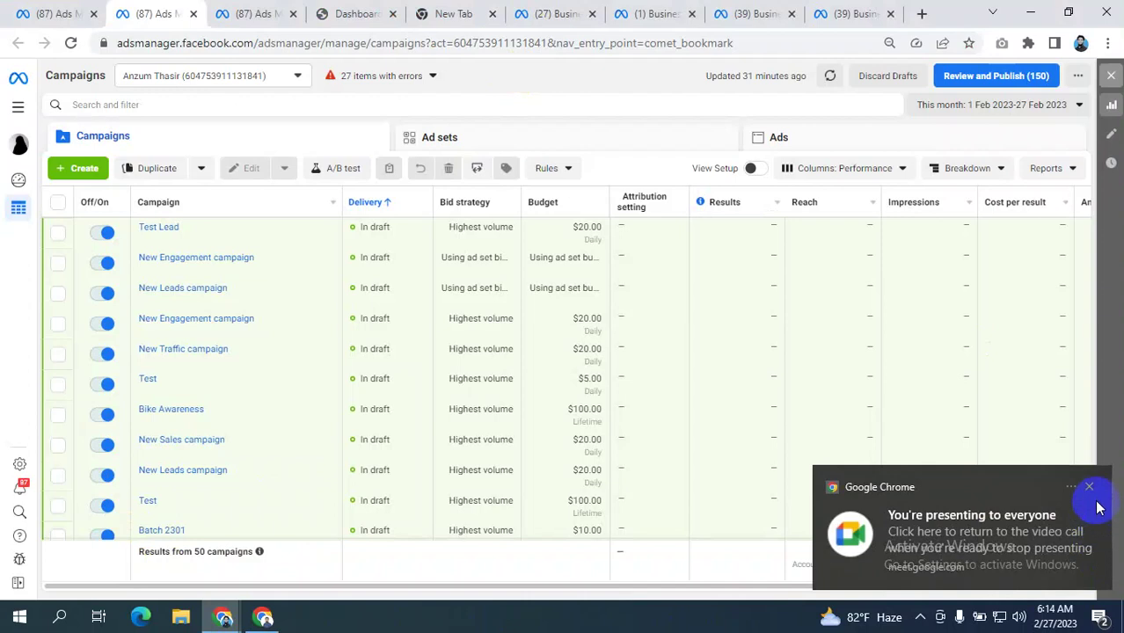
{"action": "left_click", "coordinate": [1089, 487]}
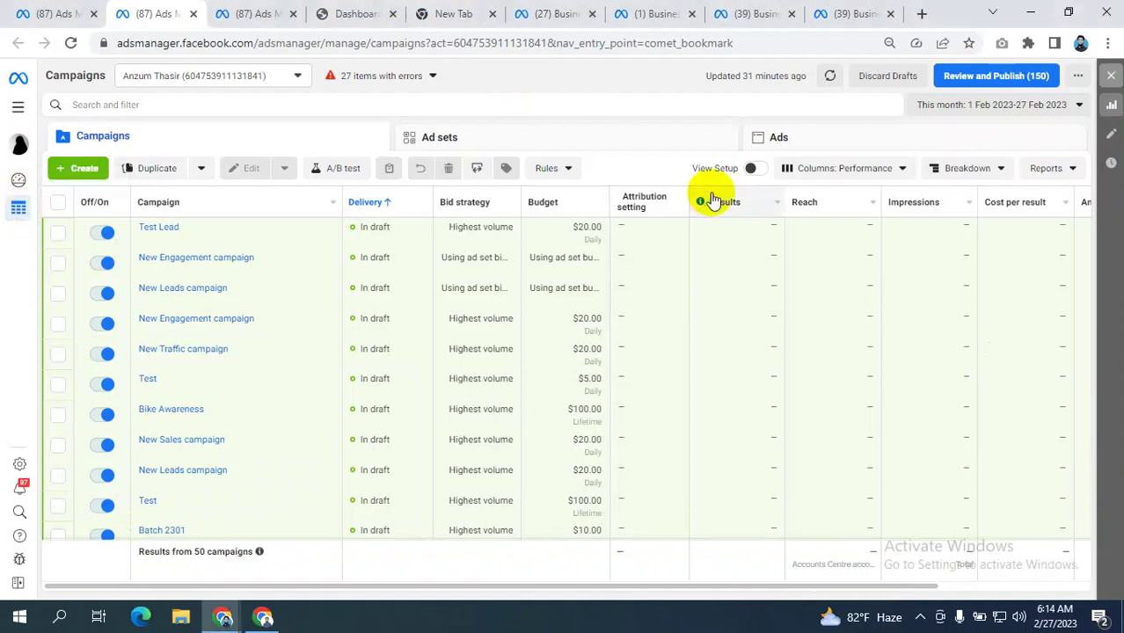
{"action": "key", "text": "alt+Tab"}
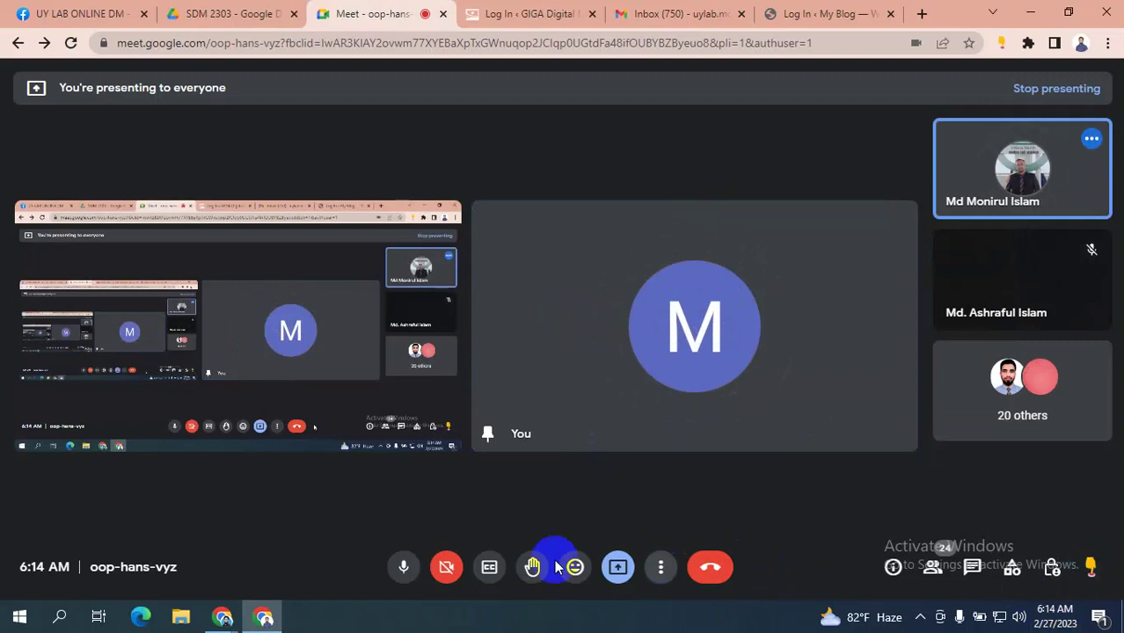
{"action": "key", "text": "alt+Tab"}
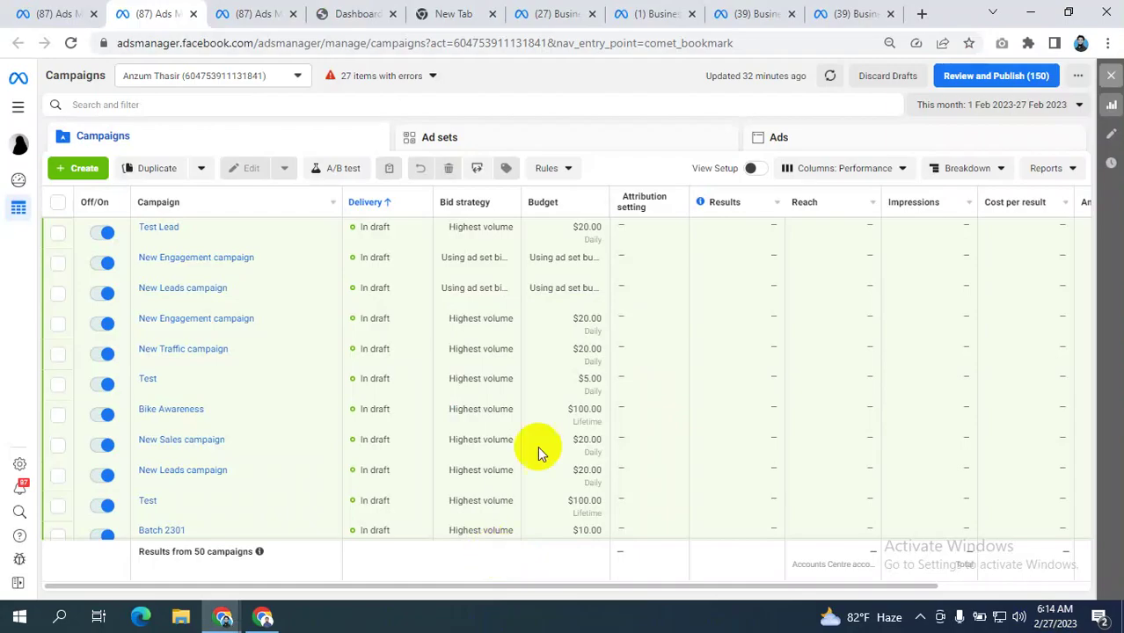
{"action": "key", "text": "alt+Tab"}
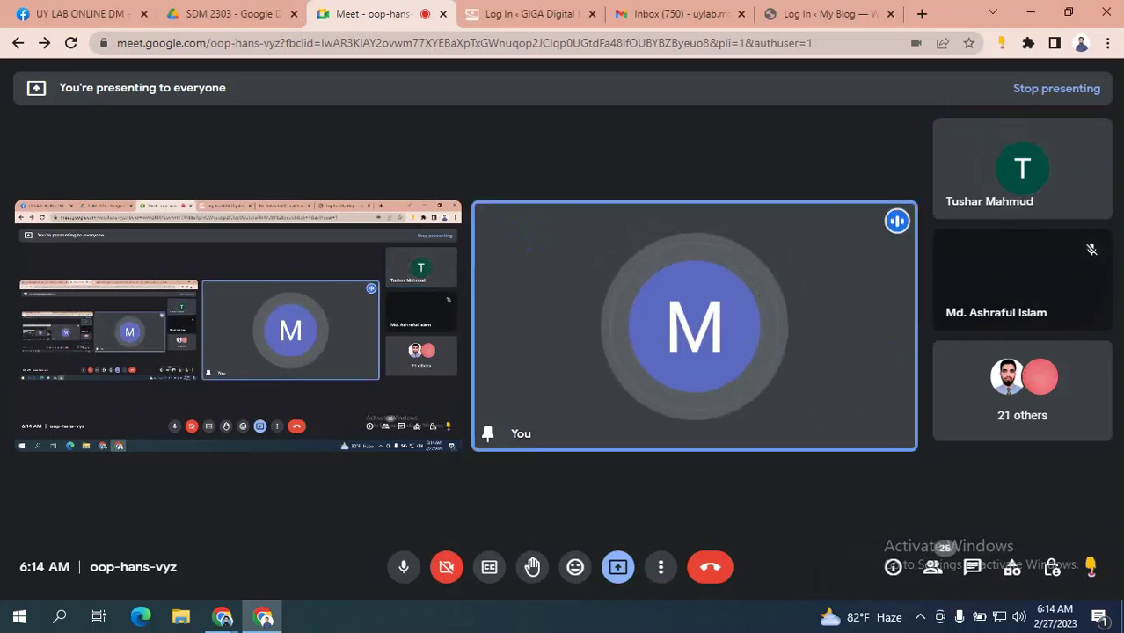
{"action": "mouse_move", "coordinate": [224, 619]}
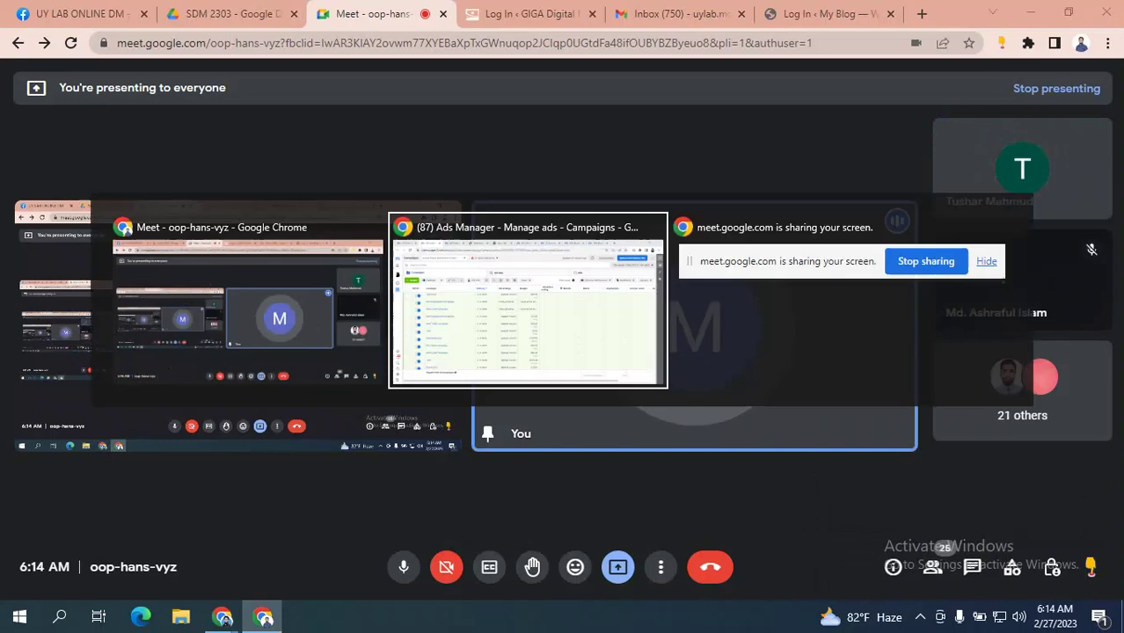
{"action": "left_click", "coordinate": [528, 308]}
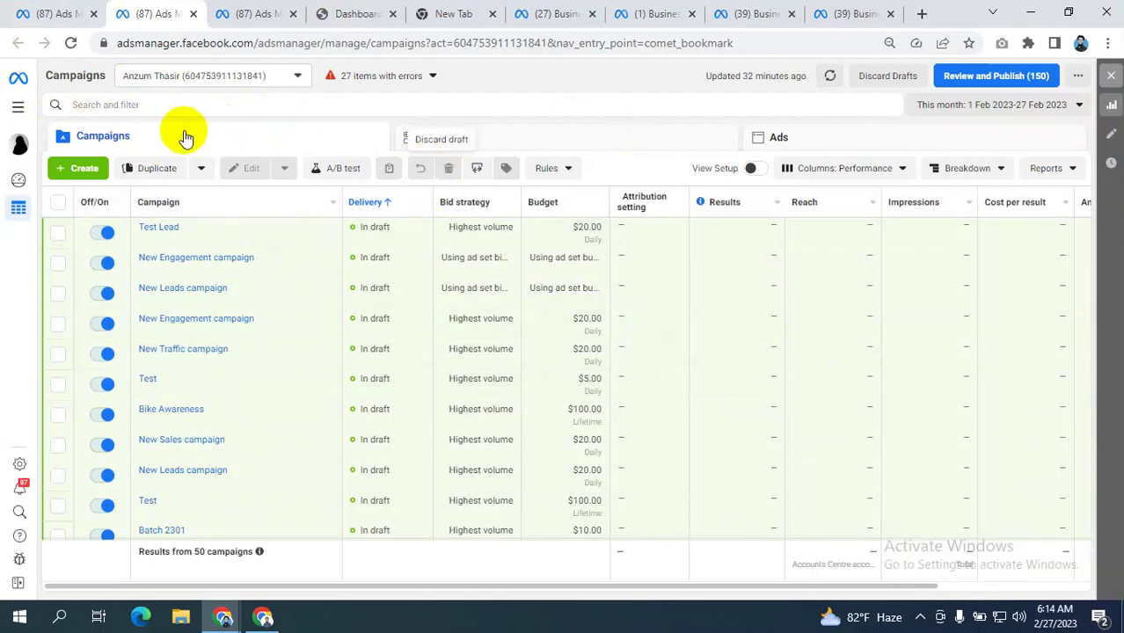
- Open Billing from the All tools list in a new browser tab
{"action": "left_click", "coordinate": [20, 109]}
{"action": "left_click", "coordinate": [492, 123]}
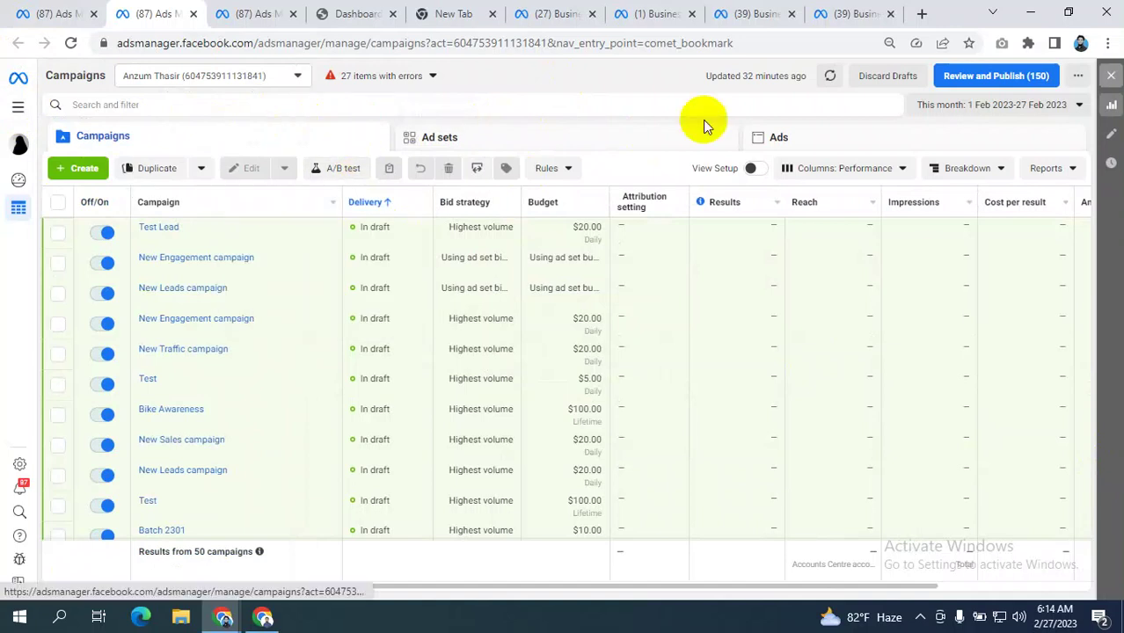
{"action": "left_click", "coordinate": [19, 108]}
{"action": "left_click", "coordinate": [537, 91]}
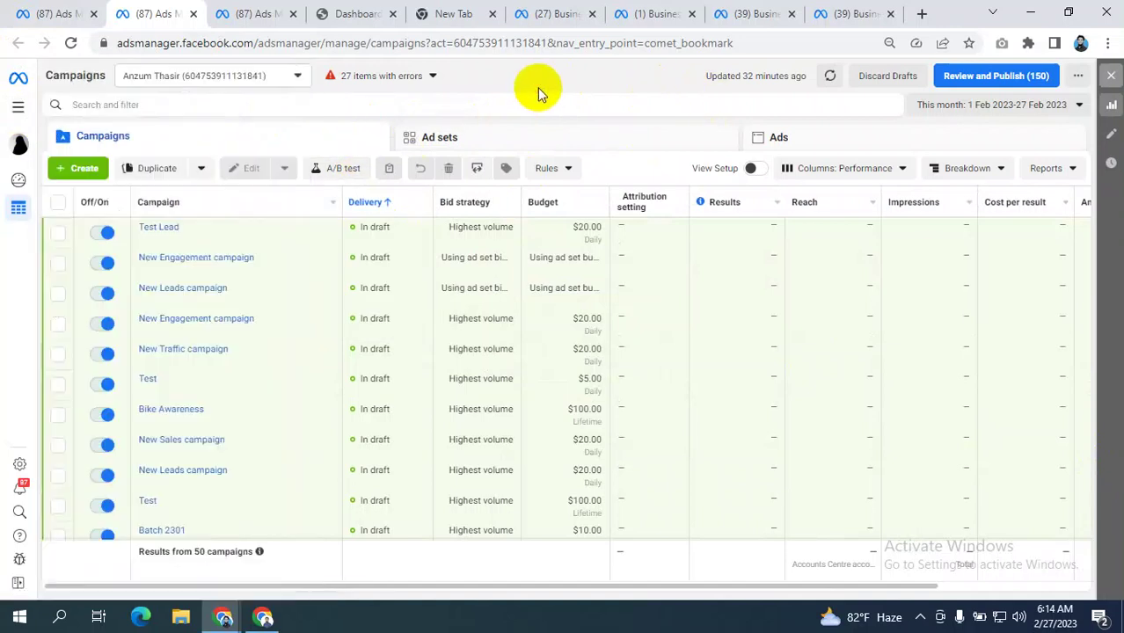
{"action": "left_click", "coordinate": [20, 106]}
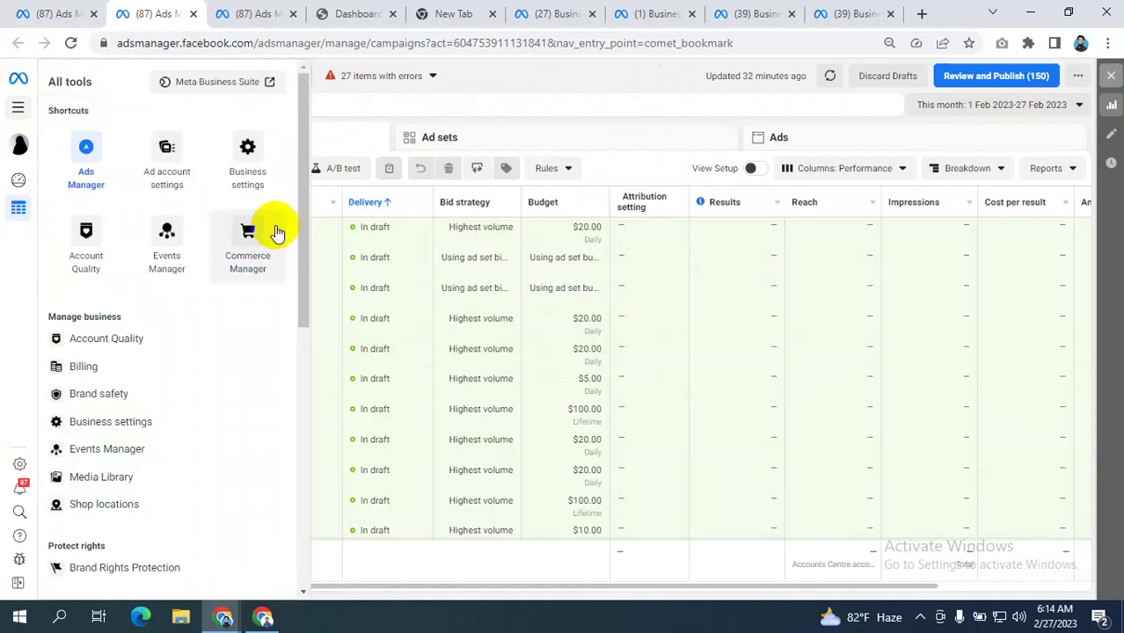
{"action": "right_click", "coordinate": [113, 367]}
{"action": "left_click", "coordinate": [154, 380]}
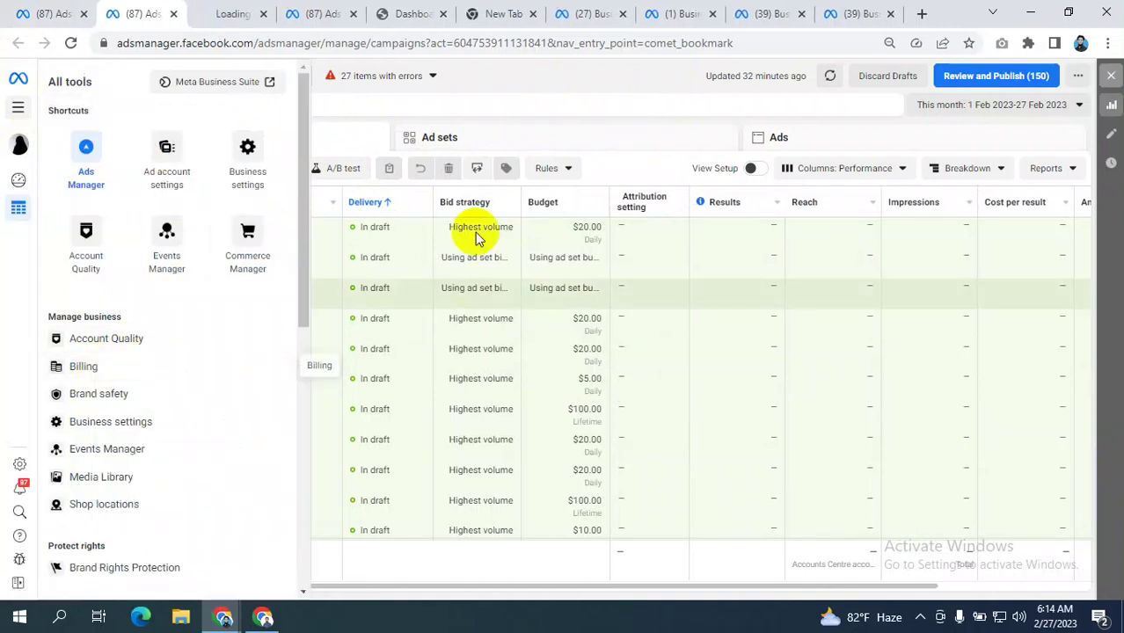
{"action": "left_click", "coordinate": [553, 83]}
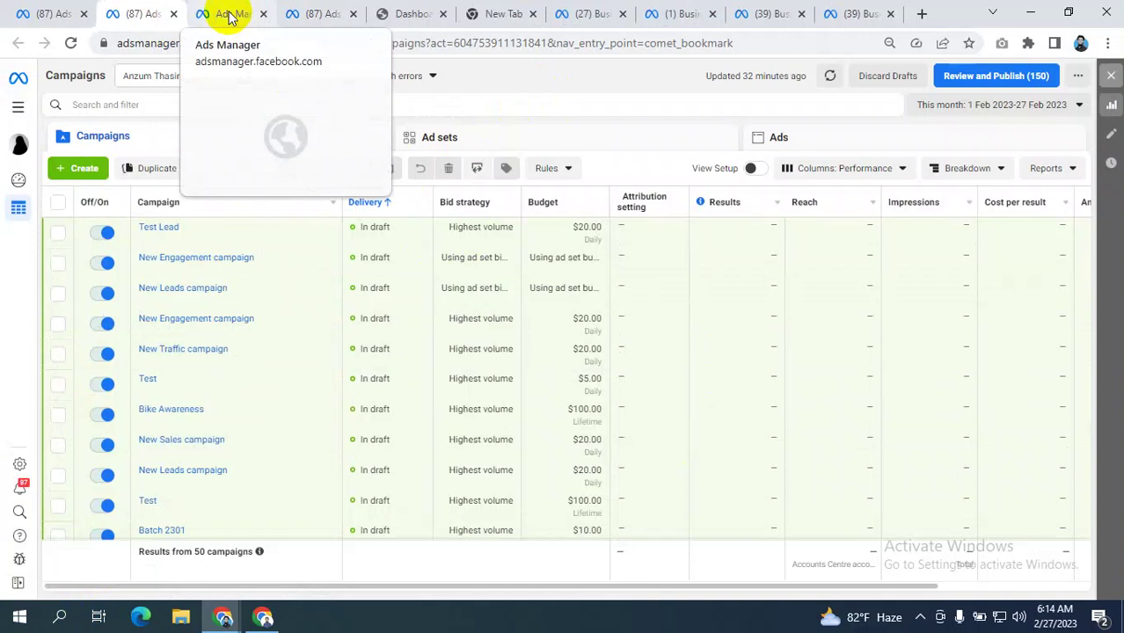
- Go to the new billing tab and open Payment settings showing a $0.00 balance
{"action": "left_click", "coordinate": [18, 107]}
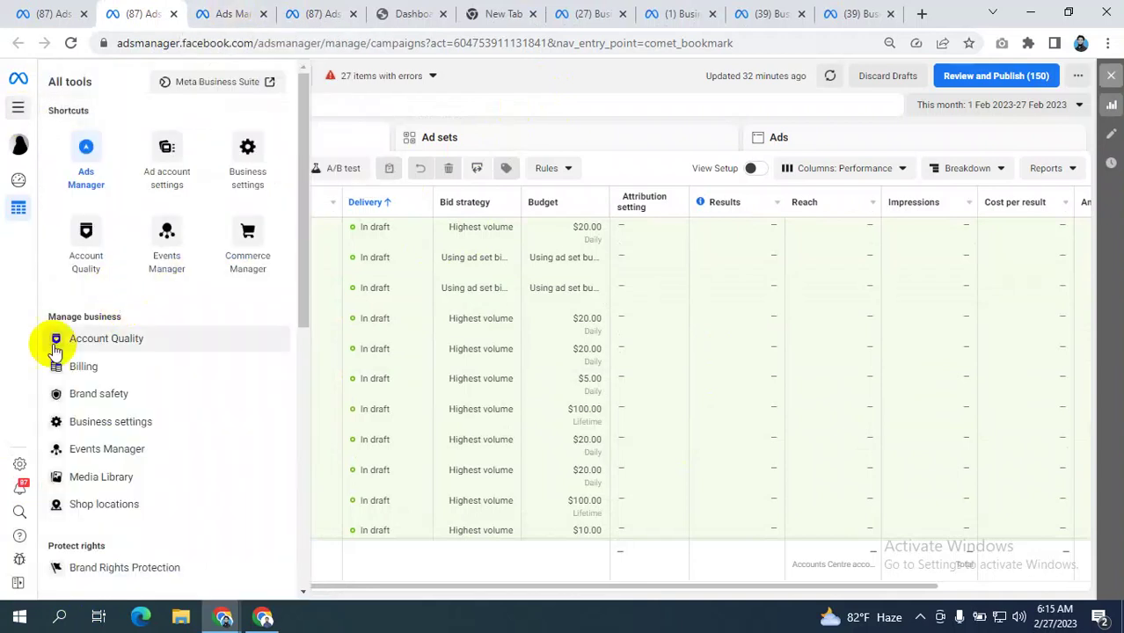
{"action": "left_click", "coordinate": [631, 81]}
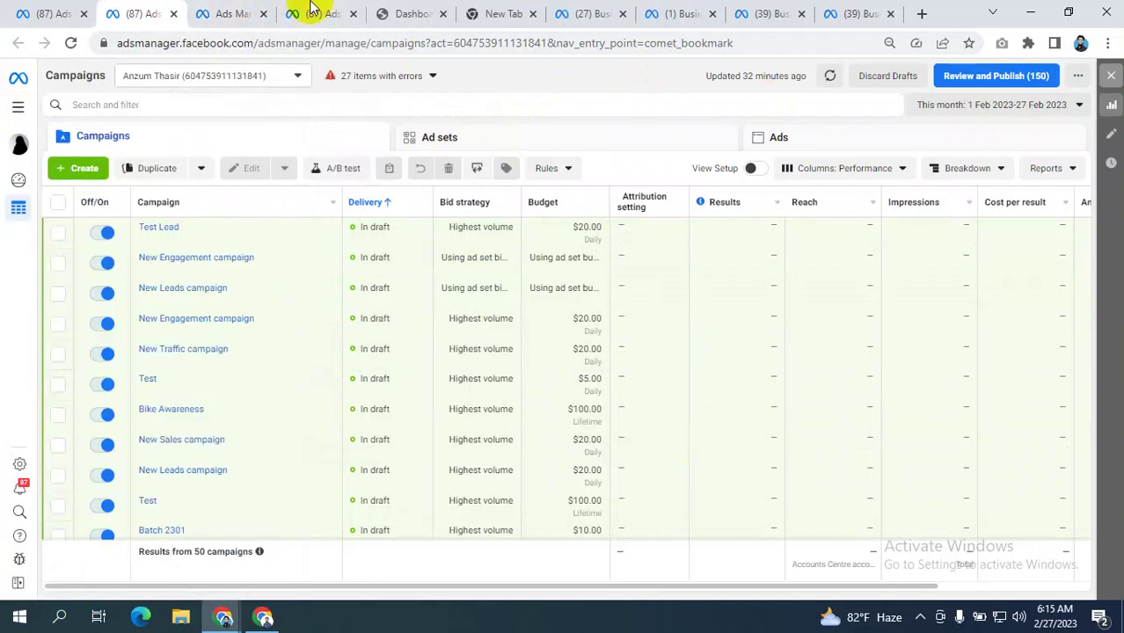
{"action": "left_click", "coordinate": [221, 12]}
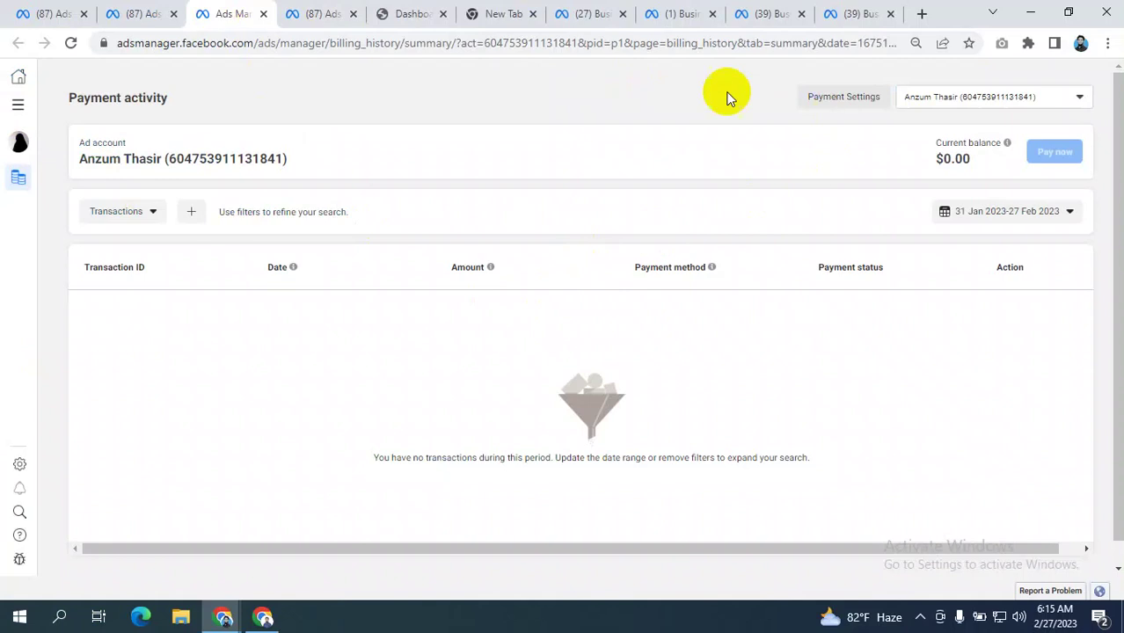
{"action": "left_click", "coordinate": [840, 99]}
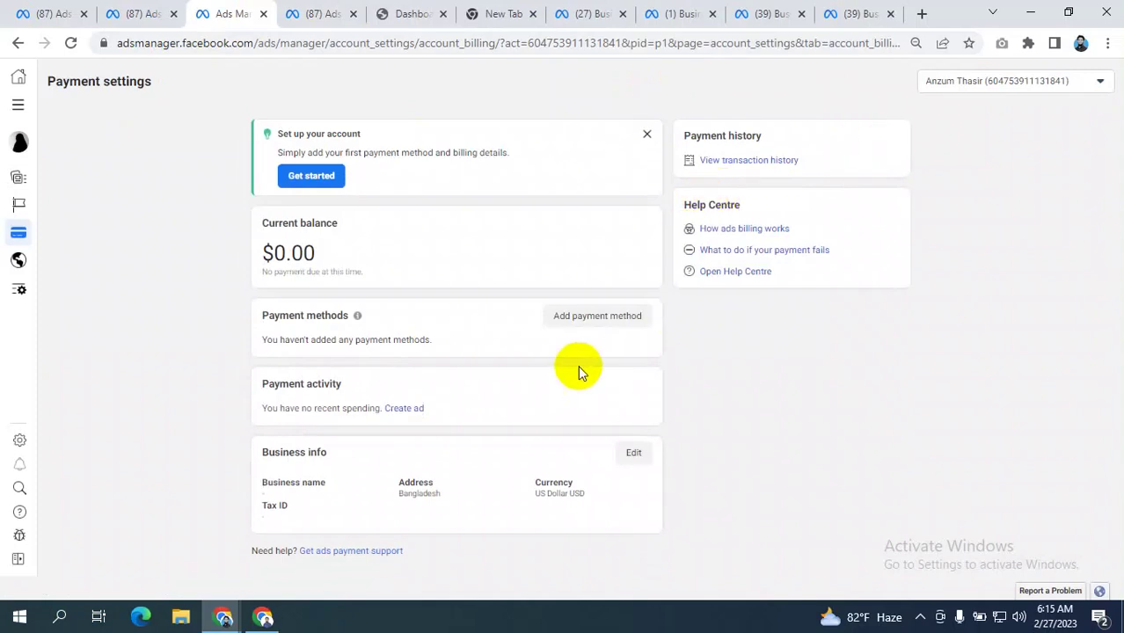
- Open the Add payment information dialog with Debit or credit card selected
{"action": "left_click", "coordinate": [597, 322]}
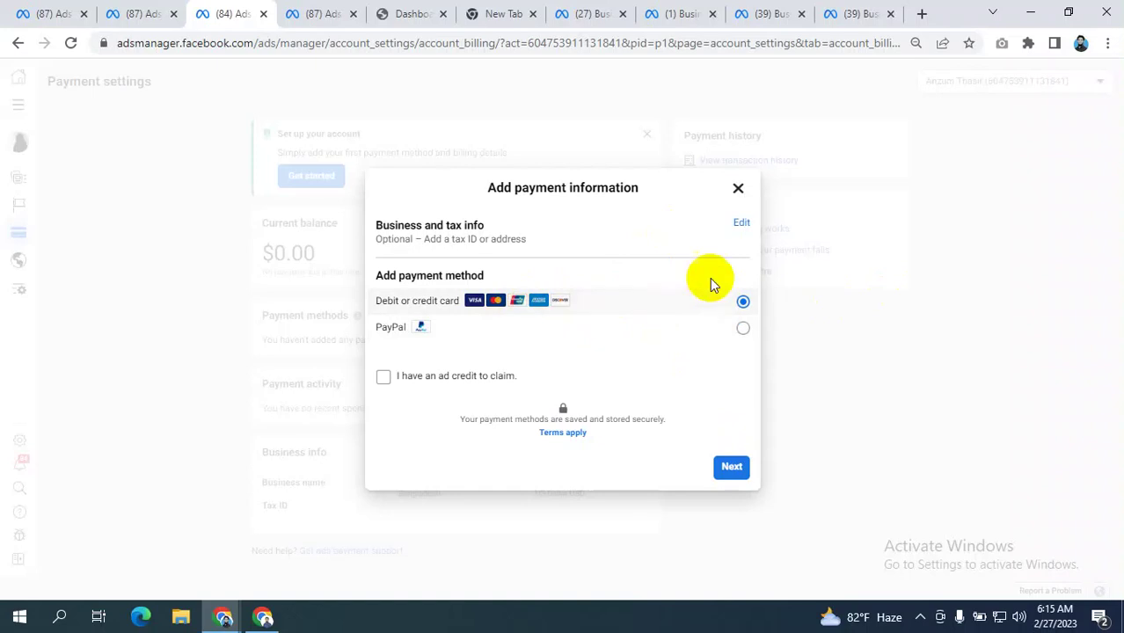
- View the debit/credit card form, go back, and close the Add payment information dialog
{"action": "left_click", "coordinate": [730, 468]}
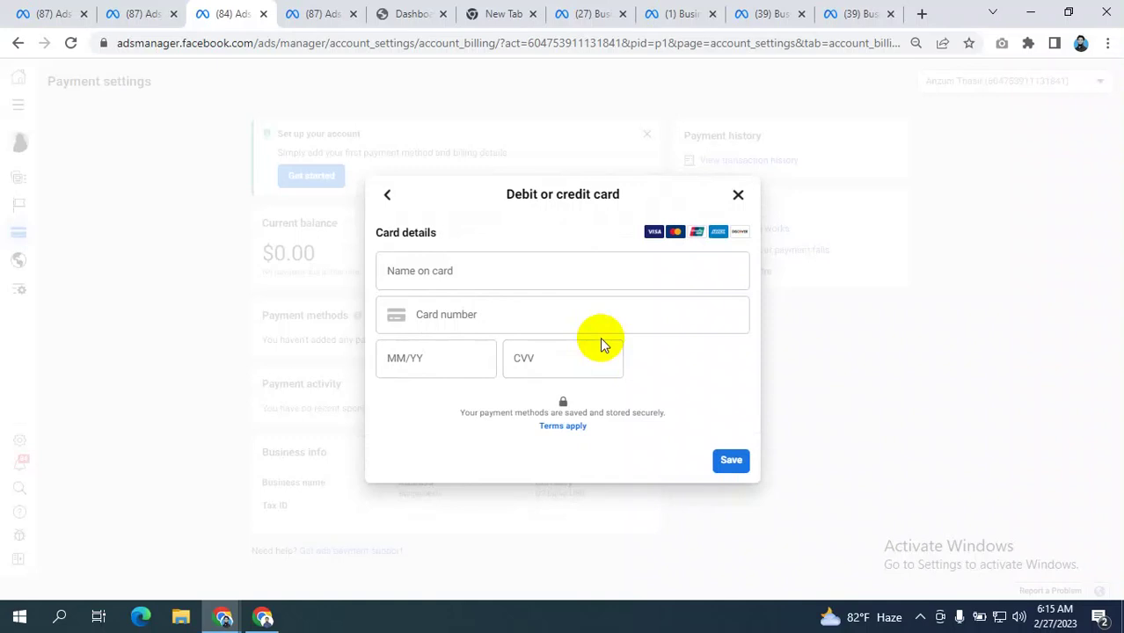
{"action": "left_click", "coordinate": [387, 194]}
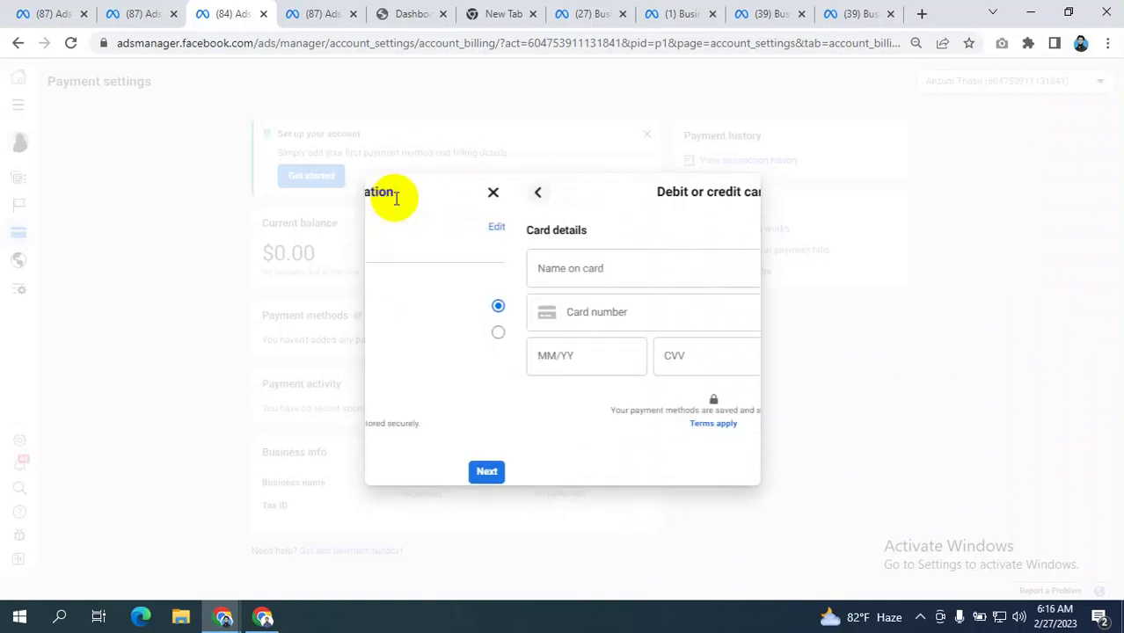
{"action": "left_click", "coordinate": [737, 187]}
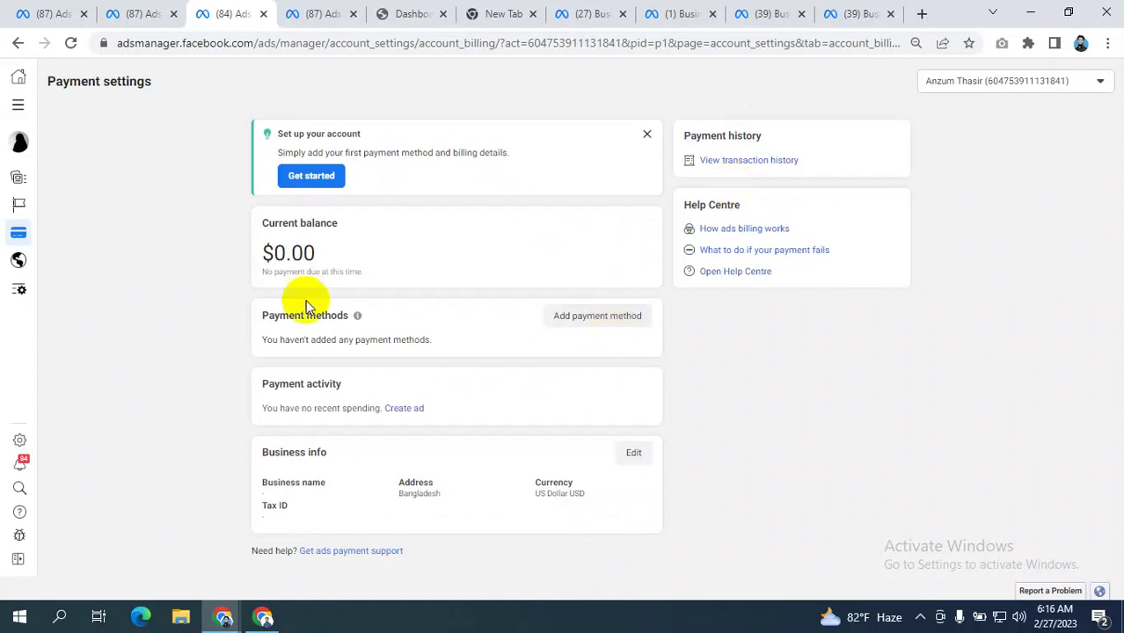
{"action": "left_click_drag", "start_coordinate": [321, 252], "coordinate": [255, 255]}
{"action": "left_click", "coordinate": [333, 259]}
{"action": "left_click", "coordinate": [277, 226]}
{"action": "left_click", "coordinate": [355, 254]}
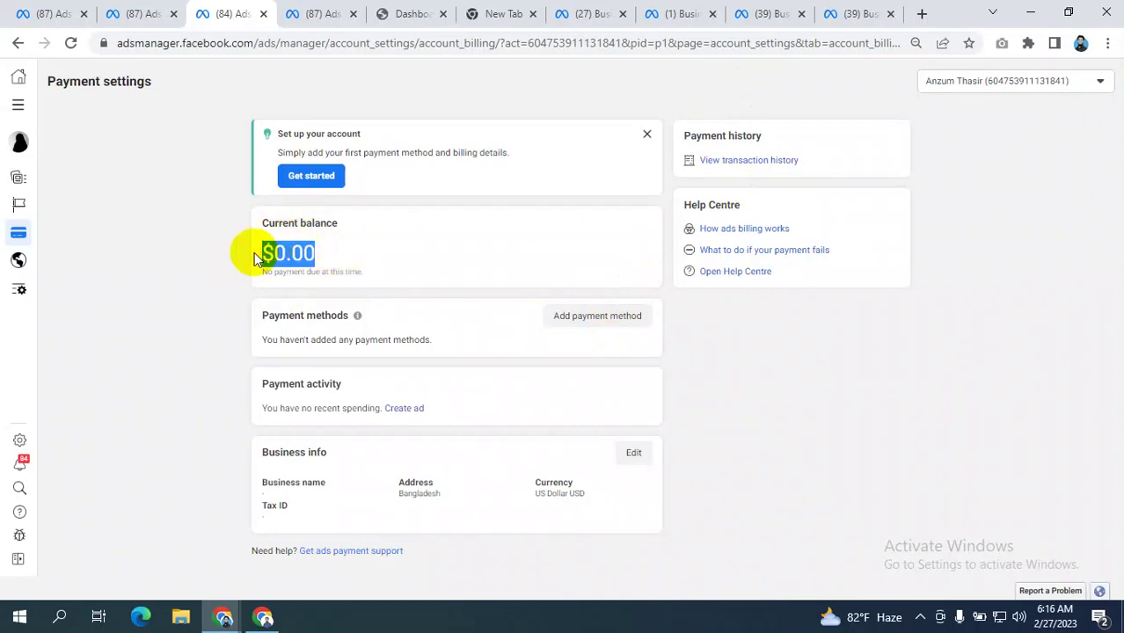
{"action": "left_click", "coordinate": [431, 252]}
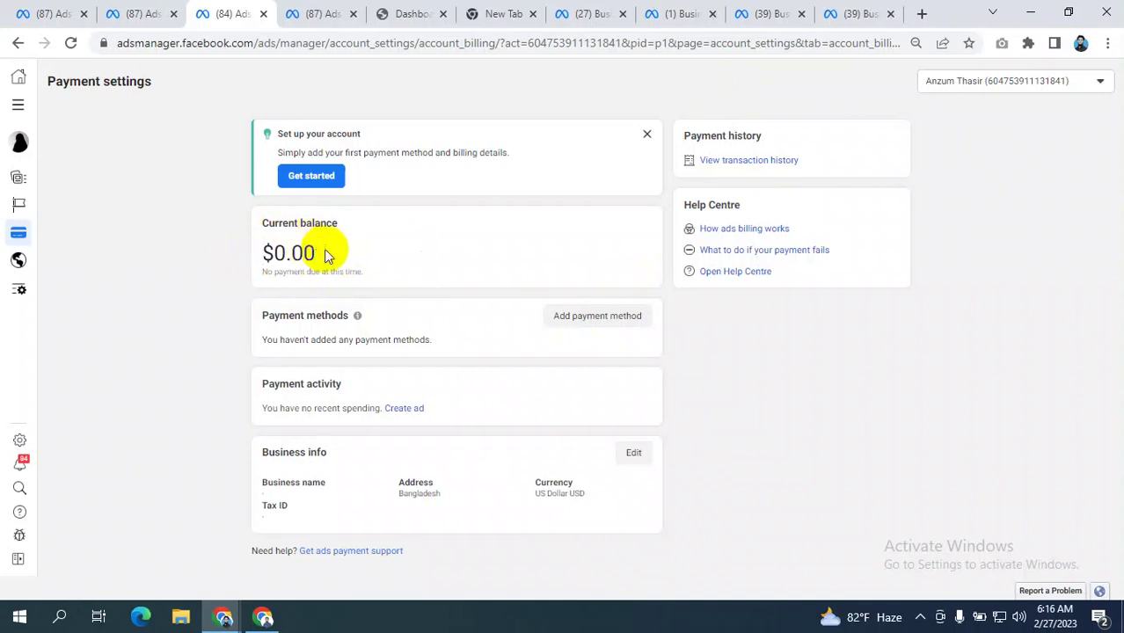
{"action": "left_click_drag", "start_coordinate": [327, 254], "coordinate": [249, 255]}
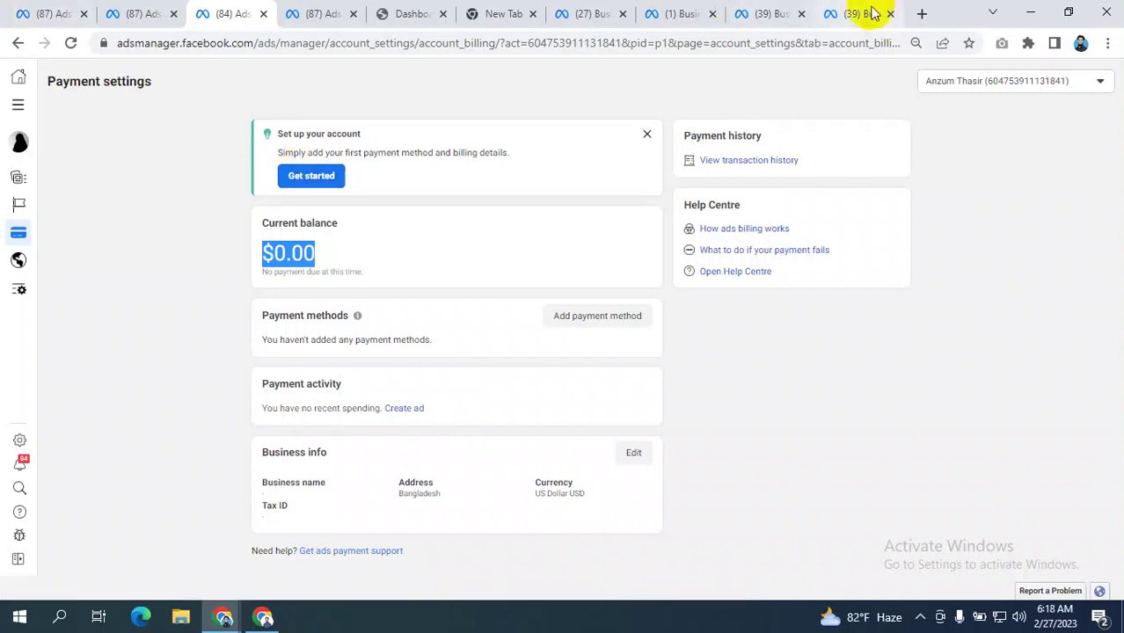
{"action": "left_click", "coordinate": [920, 15]}
{"action": "left_click", "coordinate": [710, 40]}
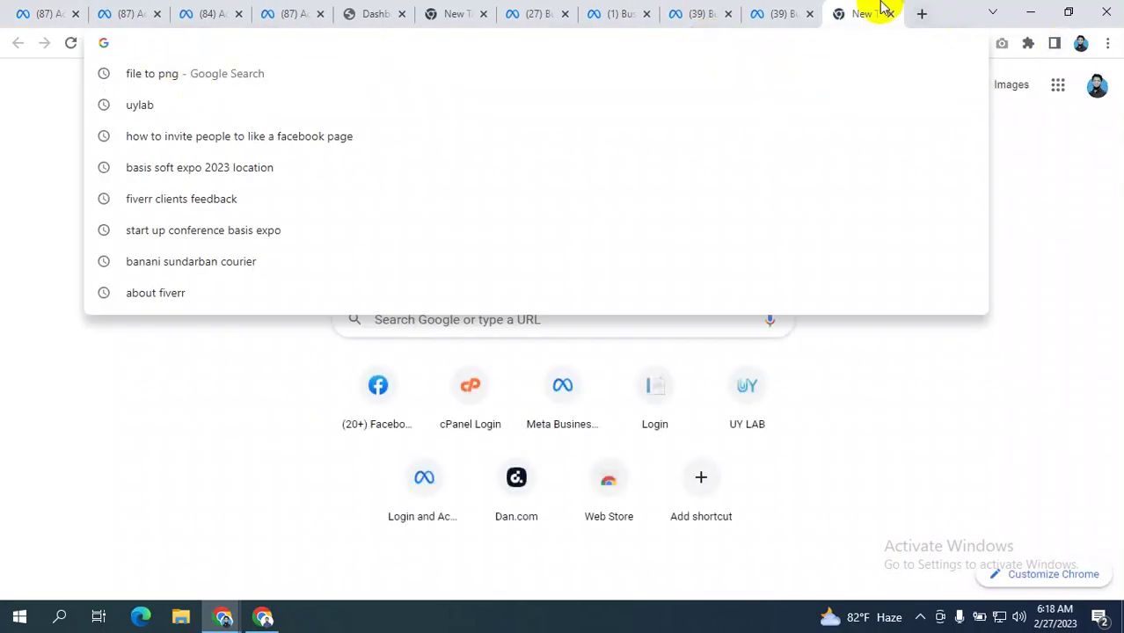
{"action": "left_click", "coordinate": [782, 14]}
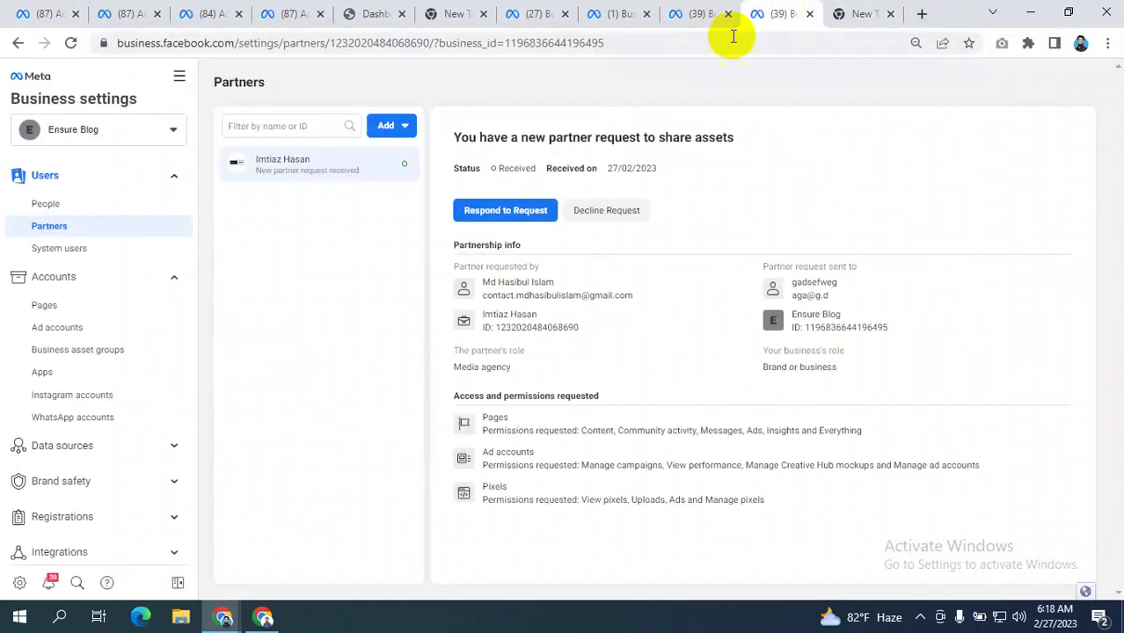
{"action": "left_click", "coordinate": [540, 14]}
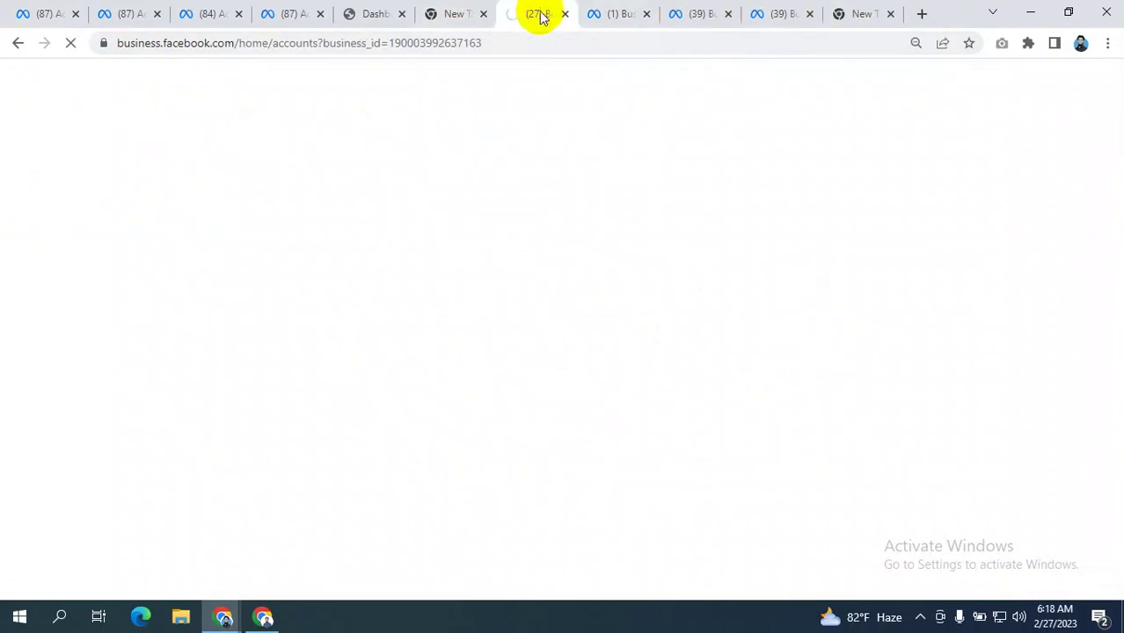
{"action": "left_click", "coordinate": [292, 13]}
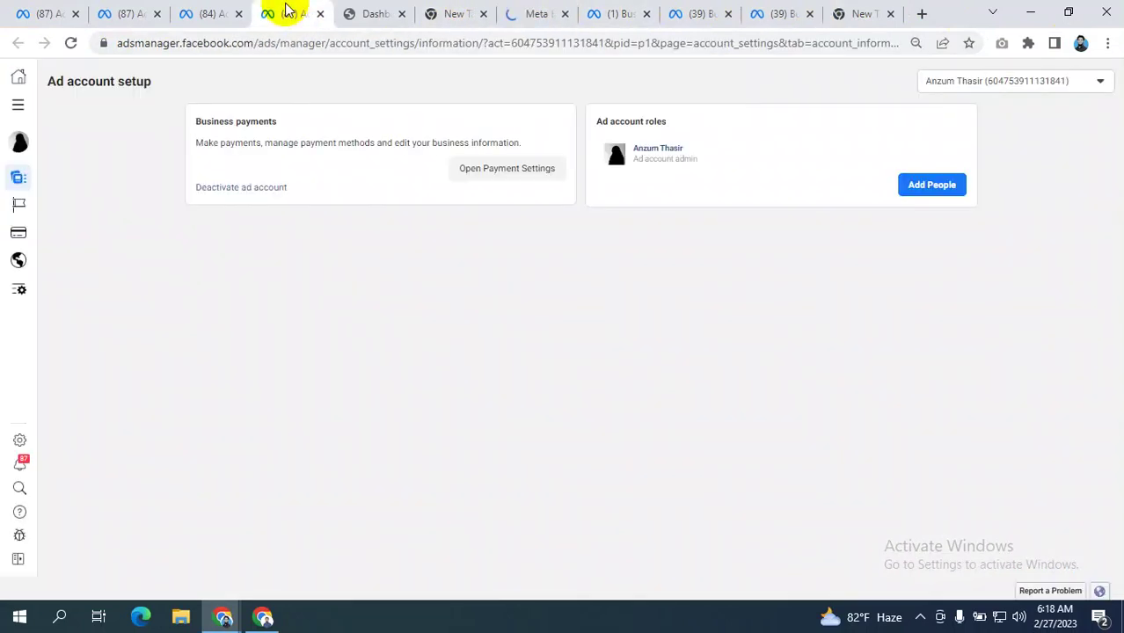
{"action": "left_click", "coordinate": [204, 13]}
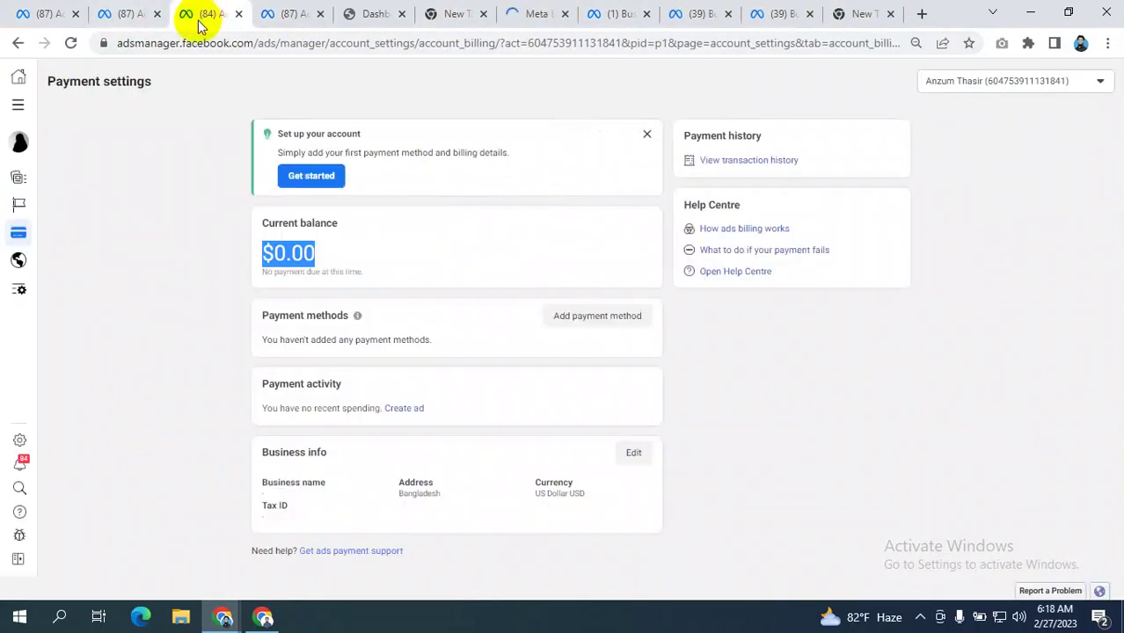
{"action": "left_click", "coordinate": [209, 130]}
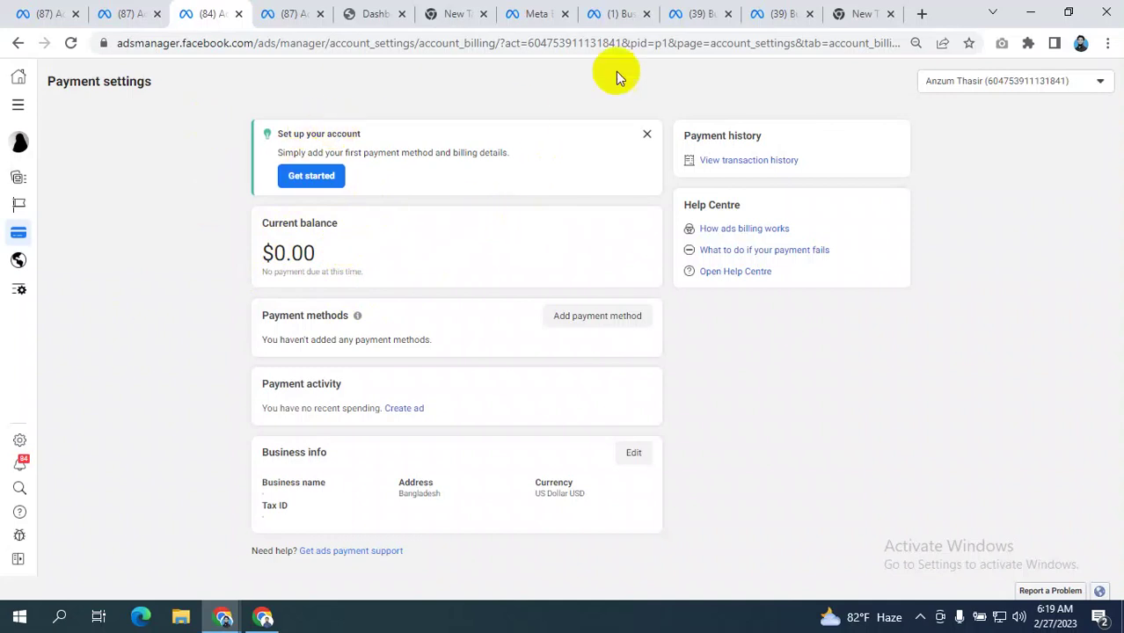
- Look through the open tabs, then settle on the '(1) Business Settings' Payment methods tab with the American Express card
{"action": "left_click", "coordinate": [620, 14]}
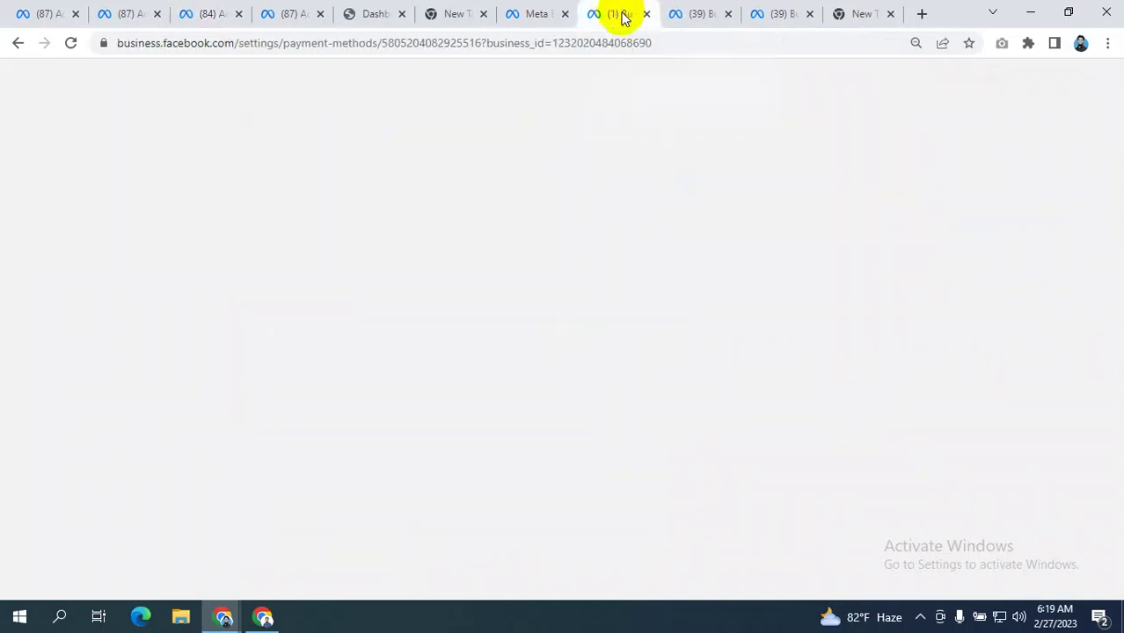
{"action": "left_click", "coordinate": [695, 14]}
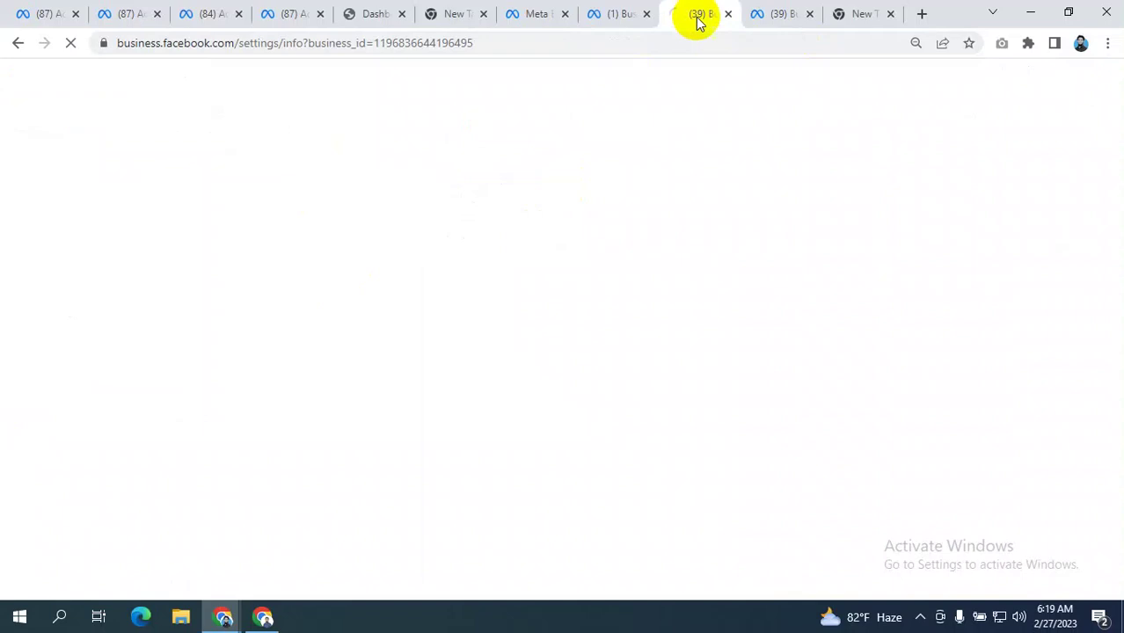
{"action": "left_click", "coordinate": [769, 14]}
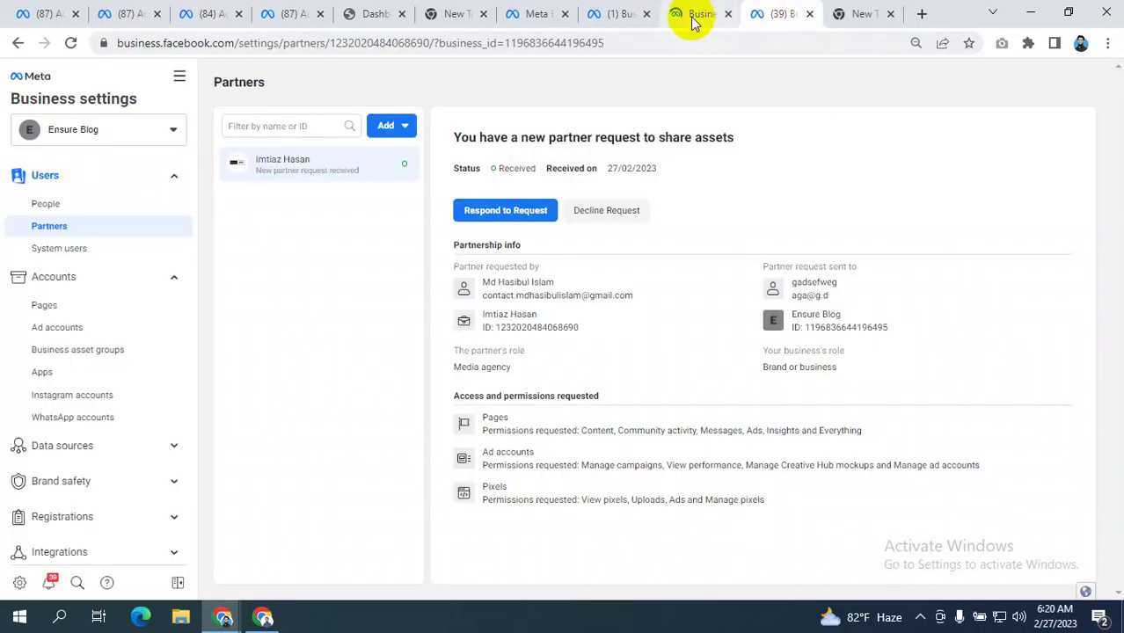
{"action": "left_click", "coordinate": [690, 15]}
{"action": "left_click", "coordinate": [612, 13]}
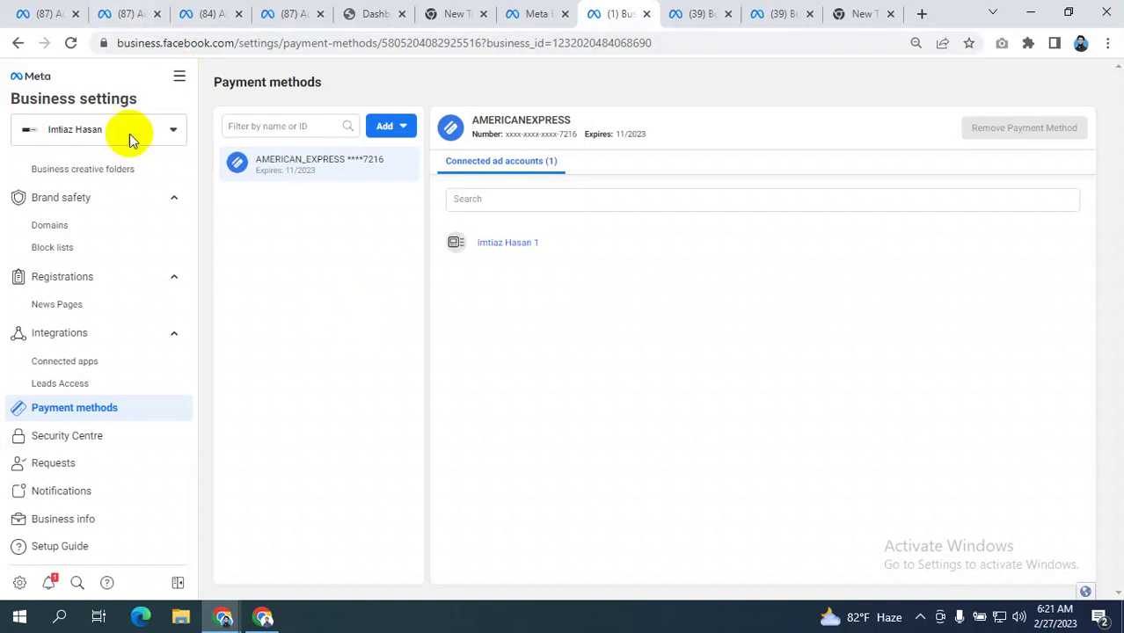
{"action": "left_click", "coordinate": [94, 412]}
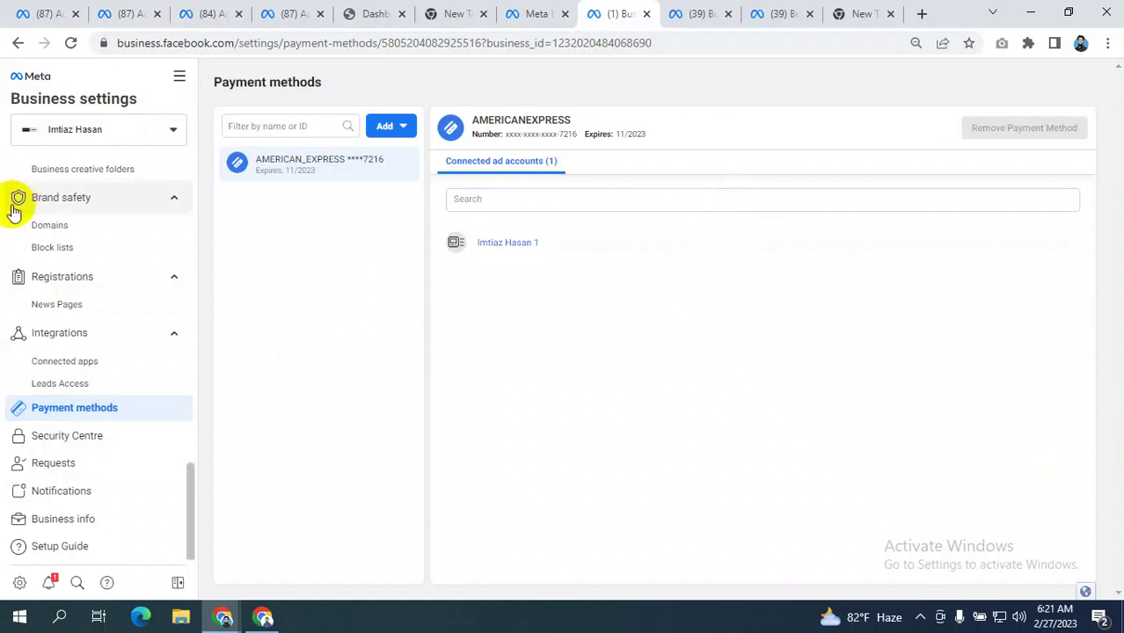
{"action": "scroll", "coordinate": [37, 214], "scroll_direction": "up", "scroll_amount": 5}
{"action": "scroll", "coordinate": [53, 233], "scroll_direction": "up", "scroll_amount": 1}
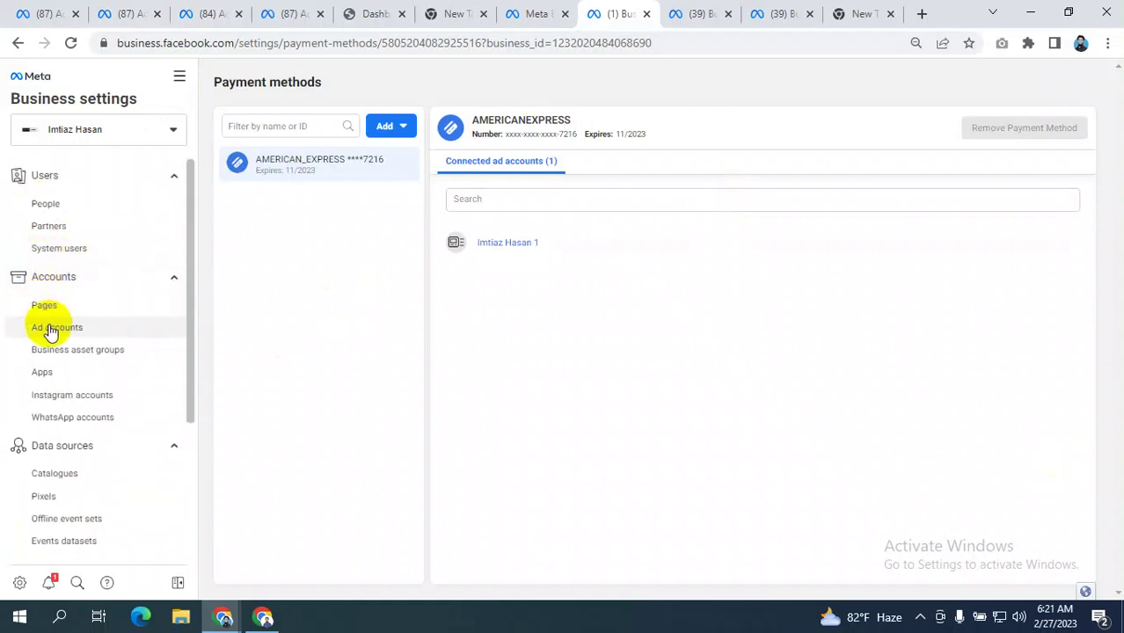
{"action": "scroll", "coordinate": [88, 347], "scroll_direction": "down", "scroll_amount": 6}
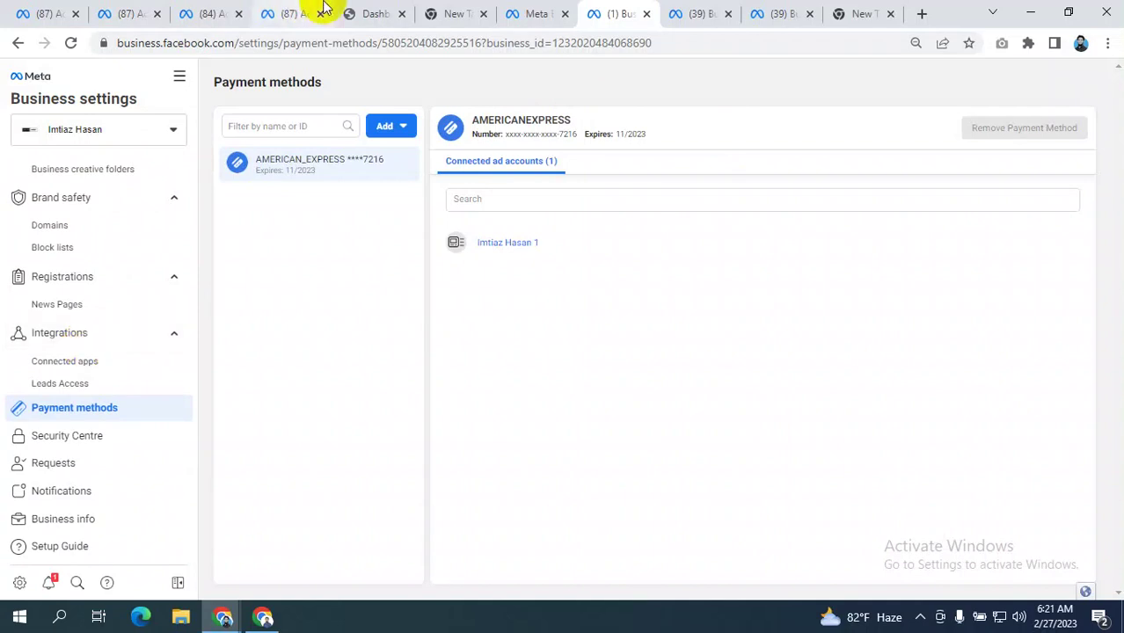
{"action": "left_click", "coordinate": [200, 12]}
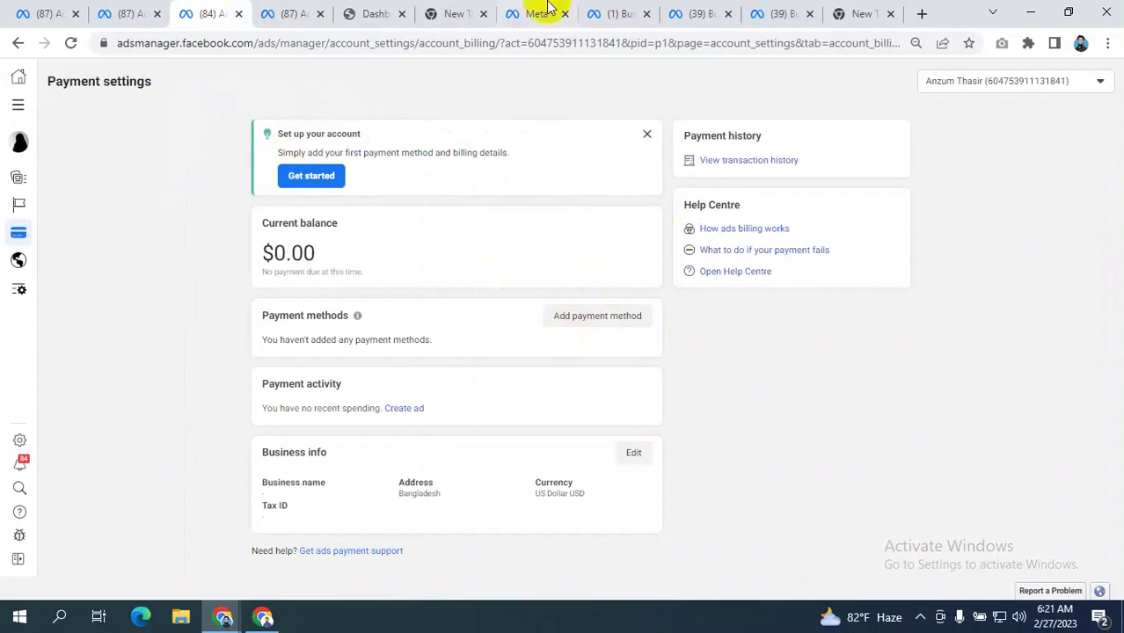
{"action": "left_click", "coordinate": [631, 12]}
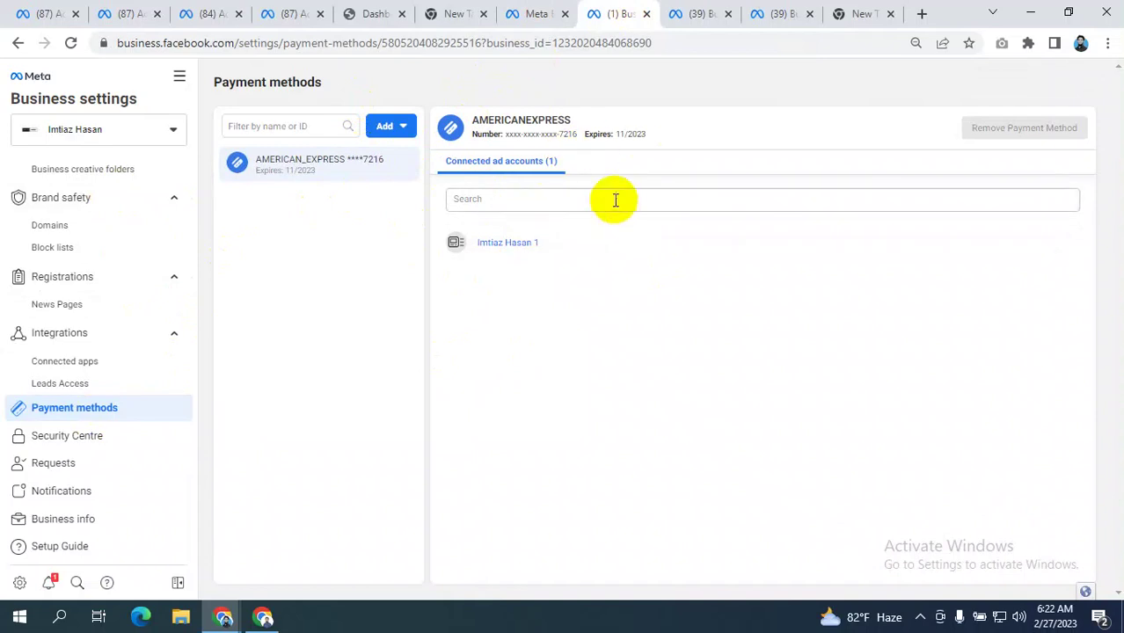
- In Security Centre, set two-factor authentication as required for Everyone
{"action": "scroll", "coordinate": [83, 234], "scroll_direction": "up", "scroll_amount": 1}
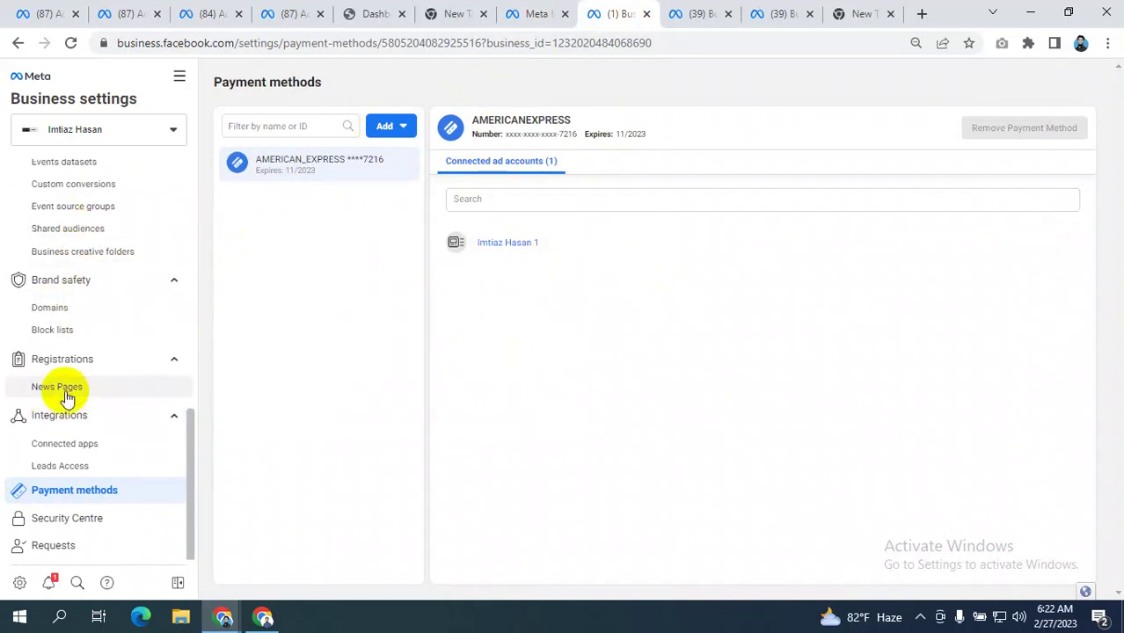
{"action": "scroll", "coordinate": [70, 398], "scroll_direction": "down", "scroll_amount": 1}
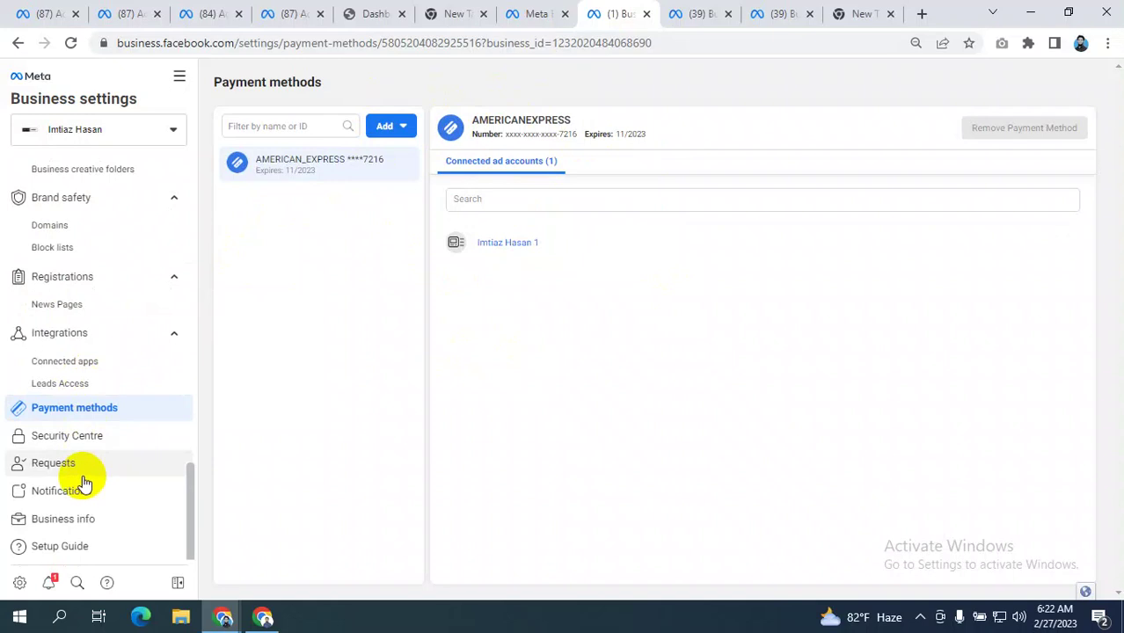
{"action": "left_click", "coordinate": [87, 439]}
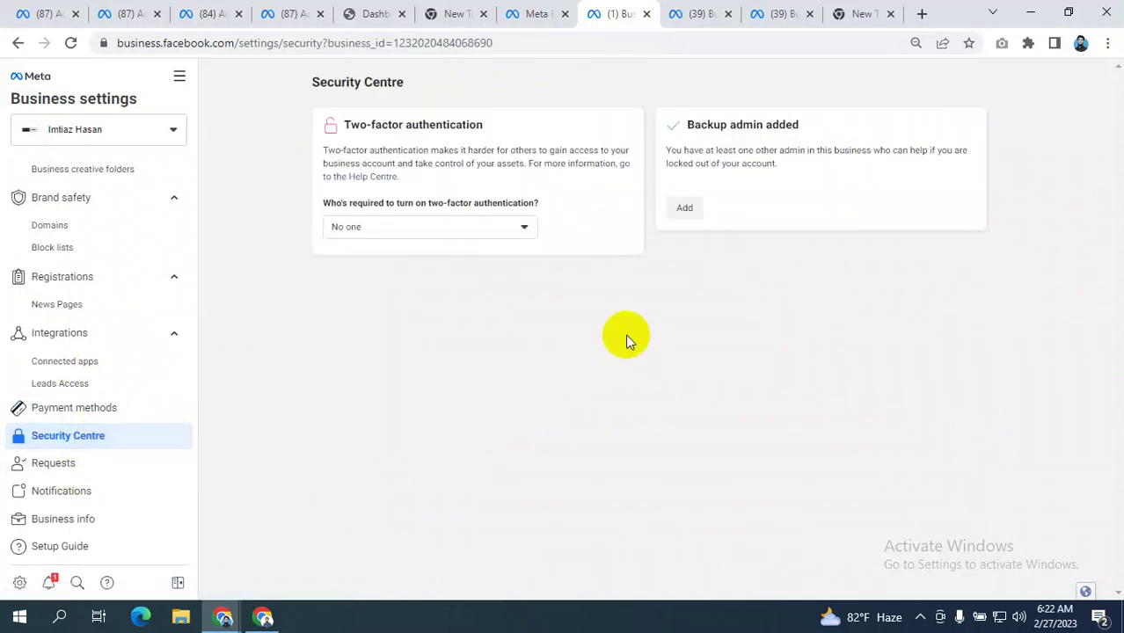
{"action": "left_click", "coordinate": [470, 227]}
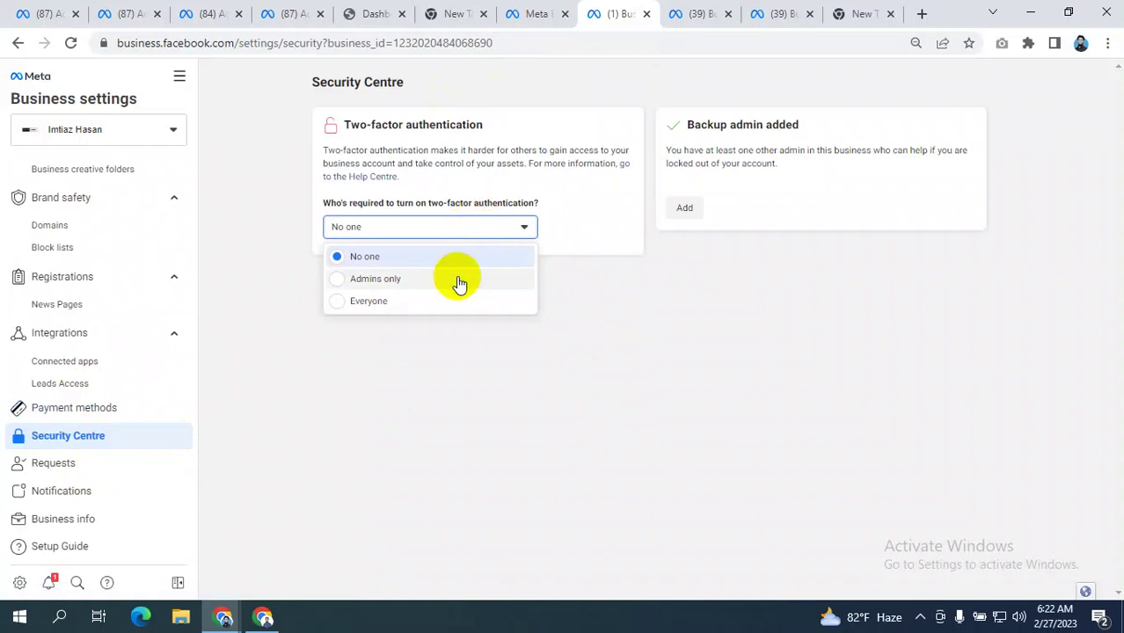
{"action": "left_click", "coordinate": [400, 300]}
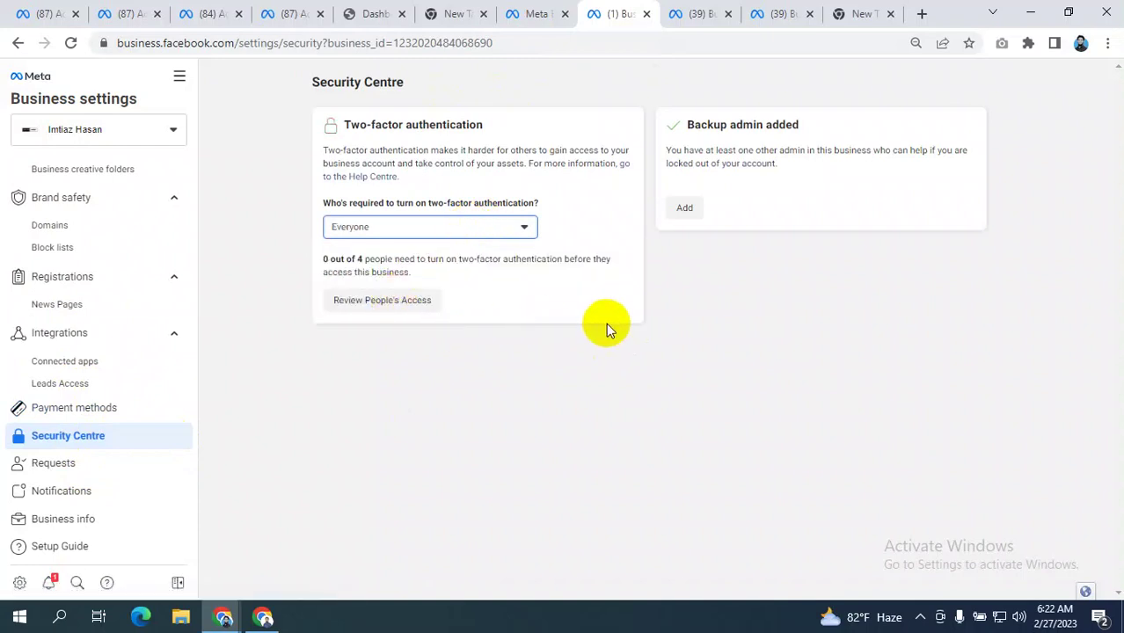
- Review the two-factor authentication requirement options on the Security Centre page
{"action": "left_click_drag", "start_coordinate": [335, 126], "coordinate": [482, 125]}
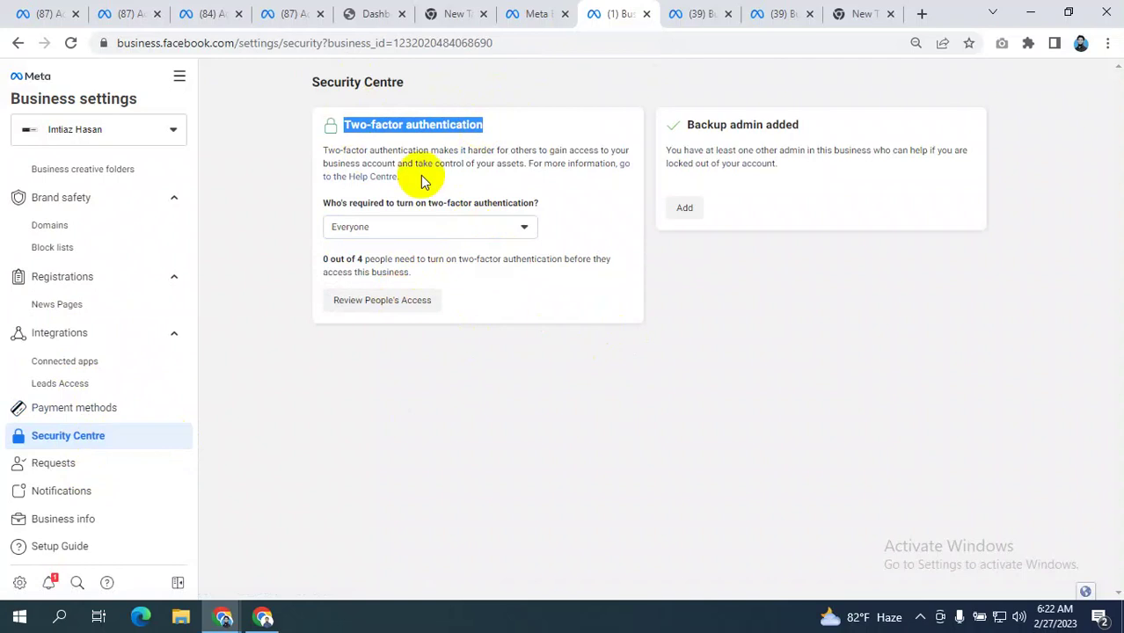
{"action": "left_click", "coordinate": [397, 226]}
{"action": "left_click", "coordinate": [439, 169]}
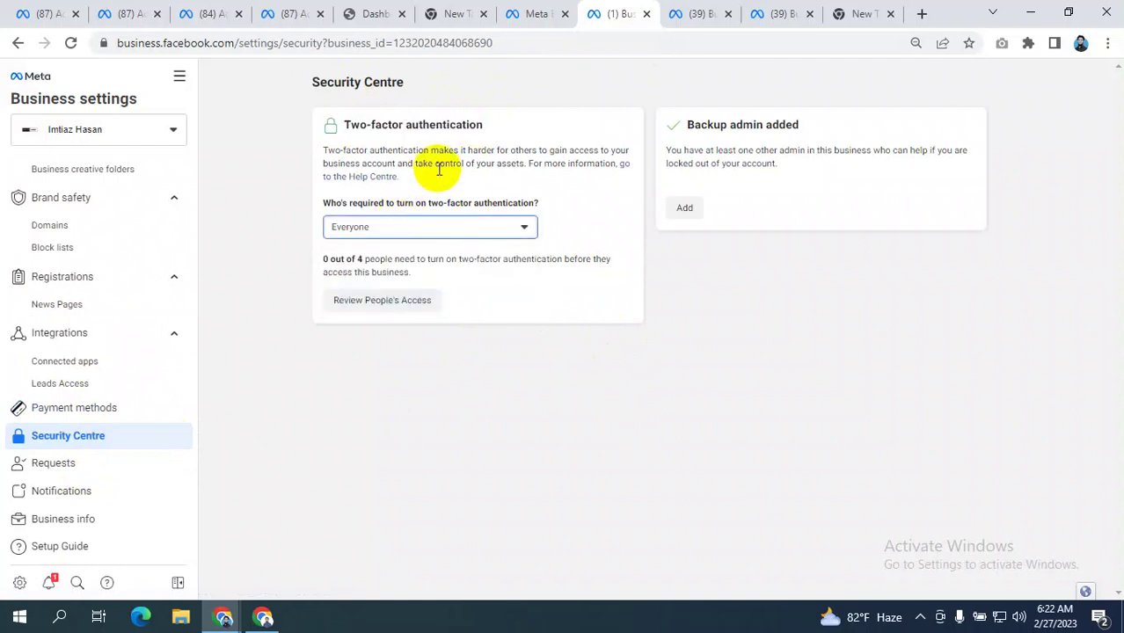
{"action": "left_click", "coordinate": [434, 226]}
{"action": "left_click", "coordinate": [450, 161]}
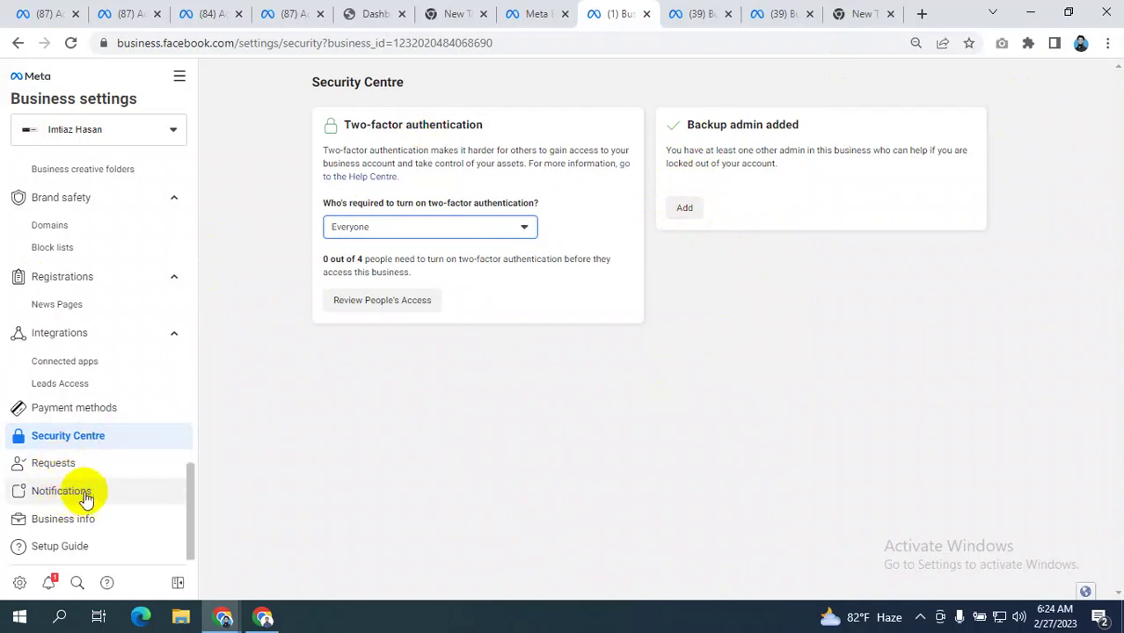
- Pass through Requests, Security Centre and Payment methods, then open Ad accounts listing three accounts
{"action": "left_click", "coordinate": [55, 464]}
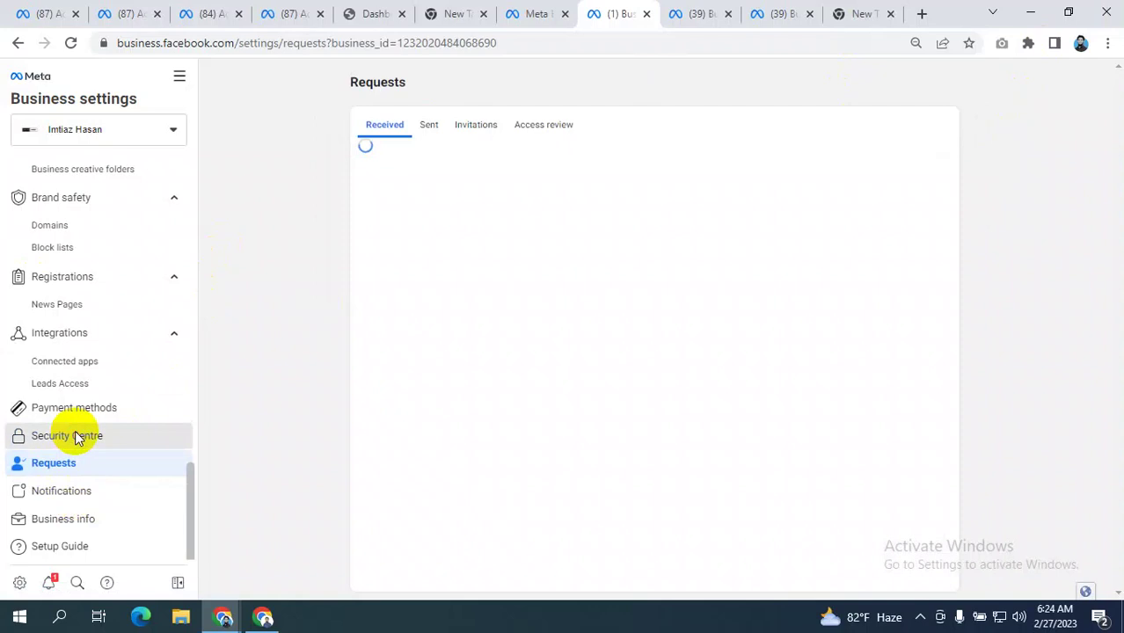
{"action": "left_click", "coordinate": [76, 437]}
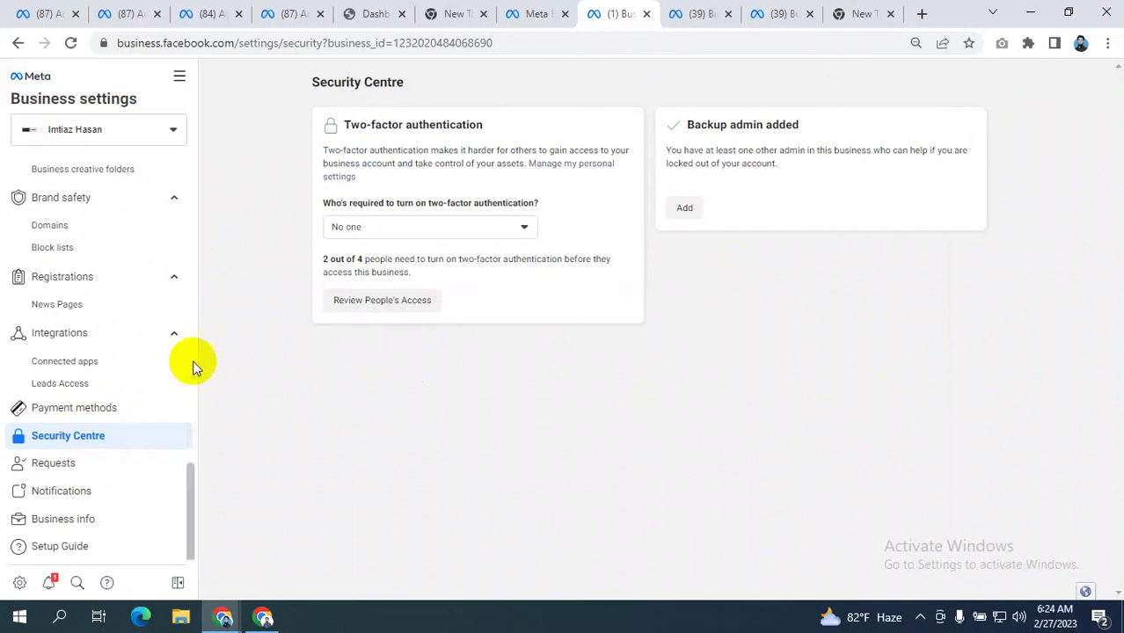
{"action": "left_click", "coordinate": [110, 407]}
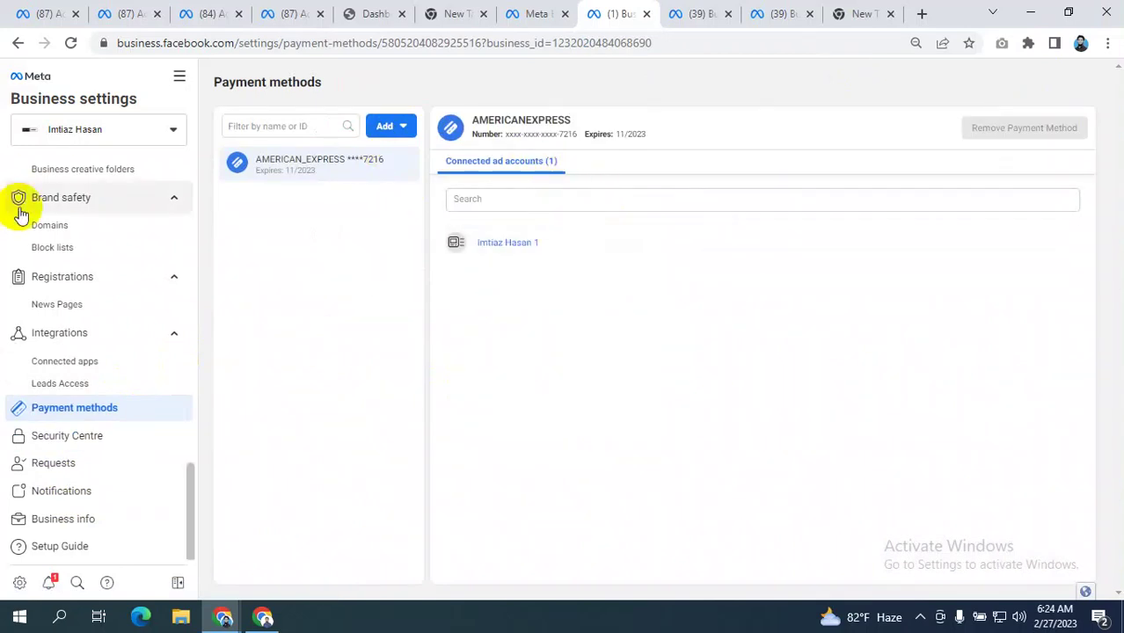
{"action": "scroll", "coordinate": [35, 198], "scroll_direction": "up", "scroll_amount": 5}
{"action": "left_click", "coordinate": [69, 280]}
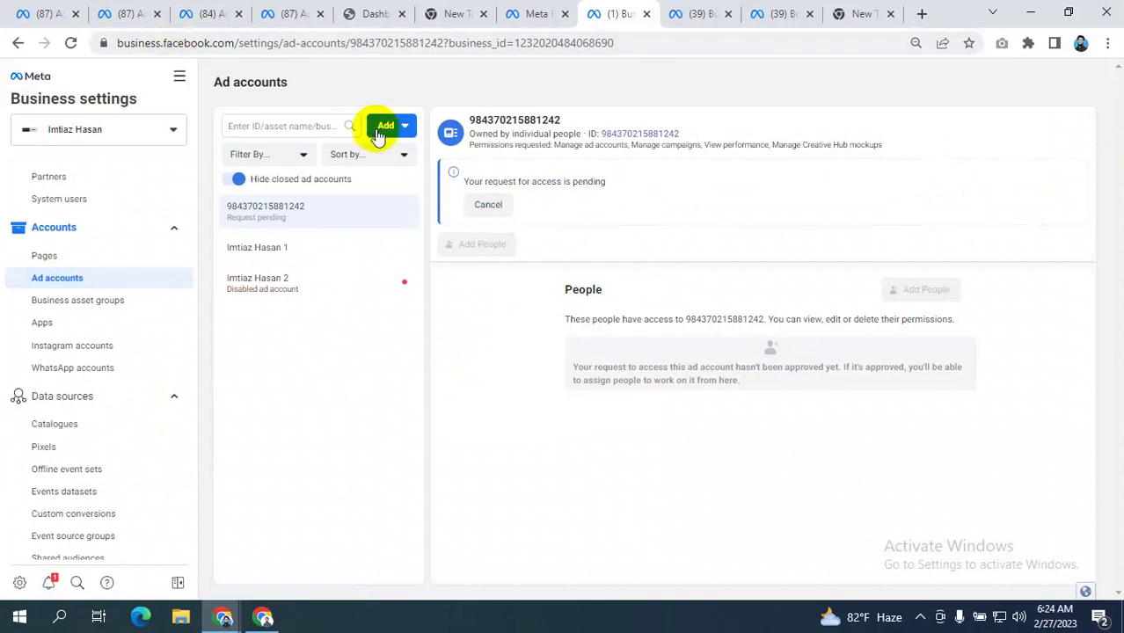
- Open Billing in a new tab and show the disabled account's Payment settings with the backup MasterCard
{"action": "left_click", "coordinate": [178, 76]}
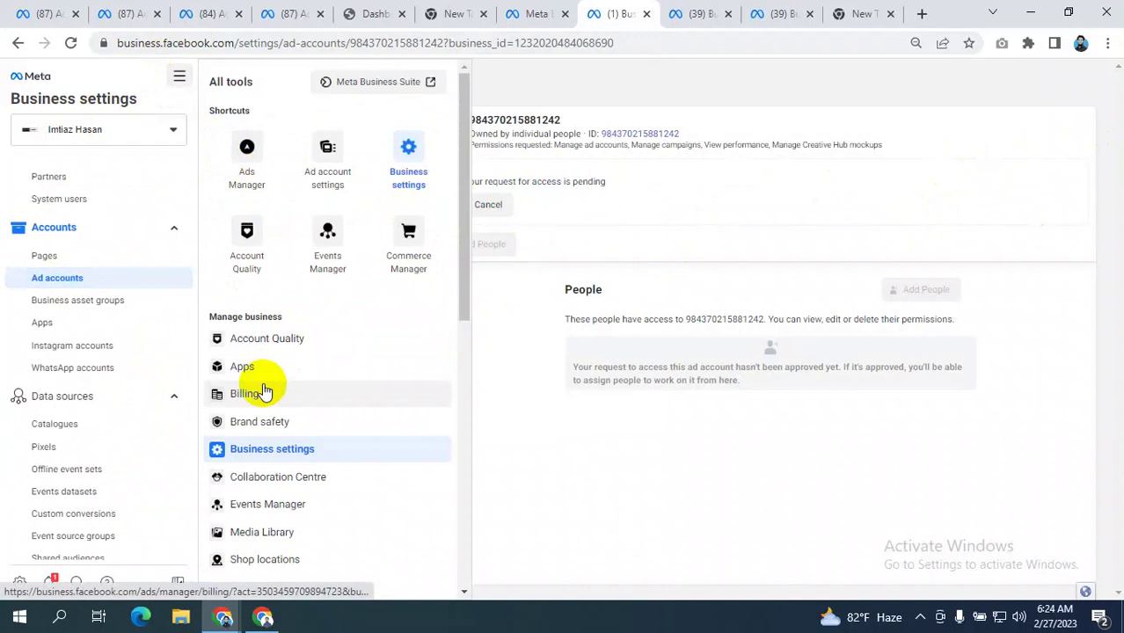
{"action": "right_click", "coordinate": [252, 393]}
{"action": "left_click", "coordinate": [360, 400]}
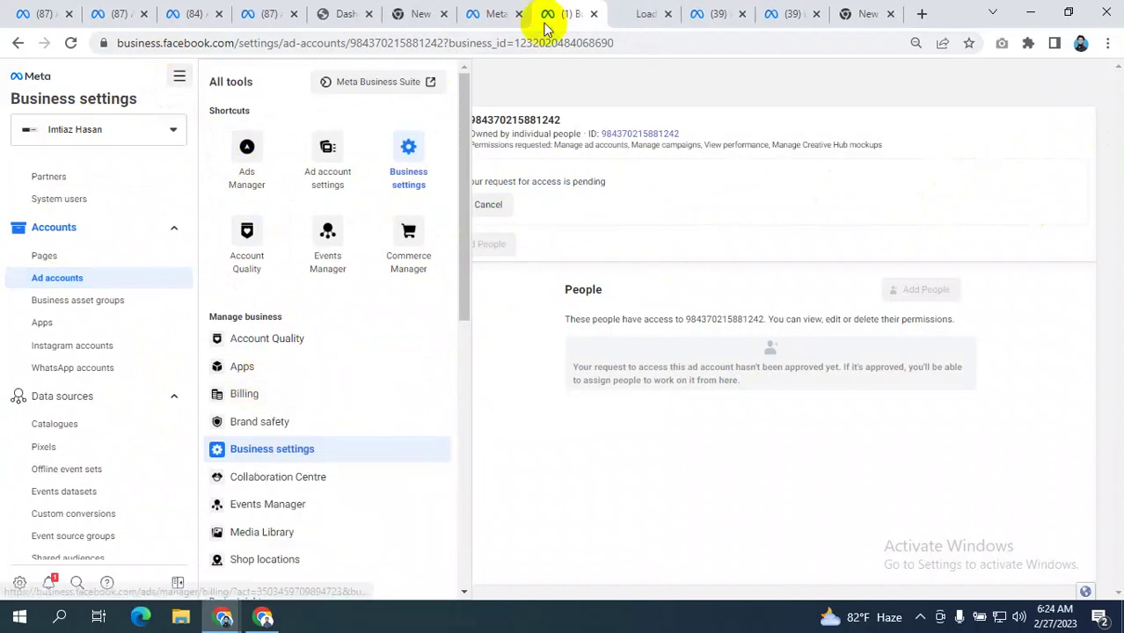
{"action": "left_click", "coordinate": [638, 14]}
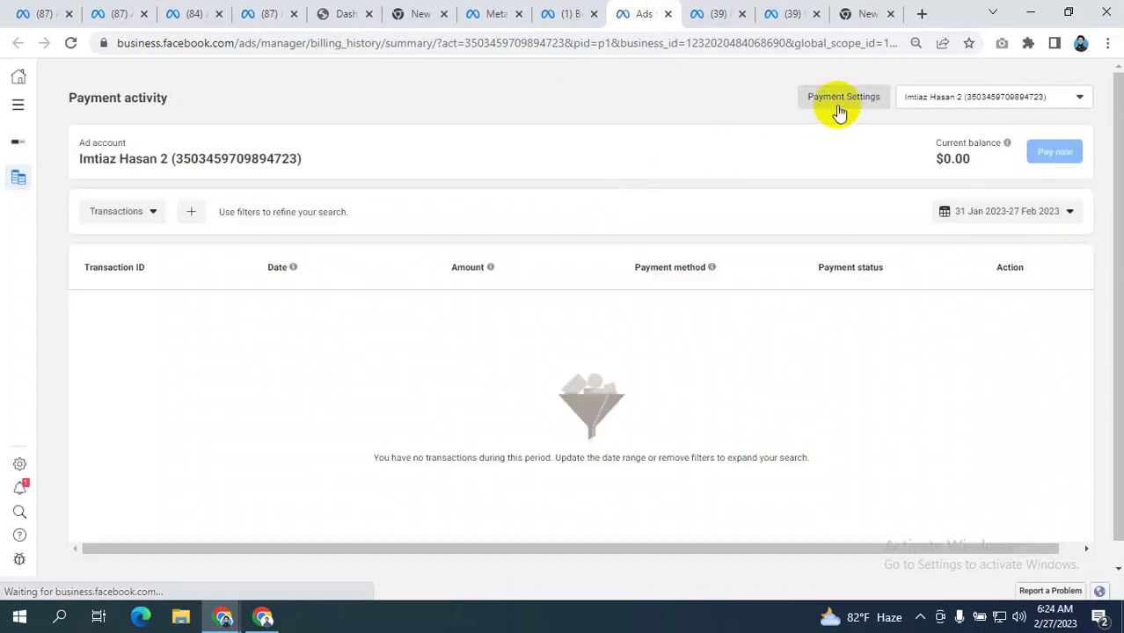
{"action": "left_click", "coordinate": [809, 107]}
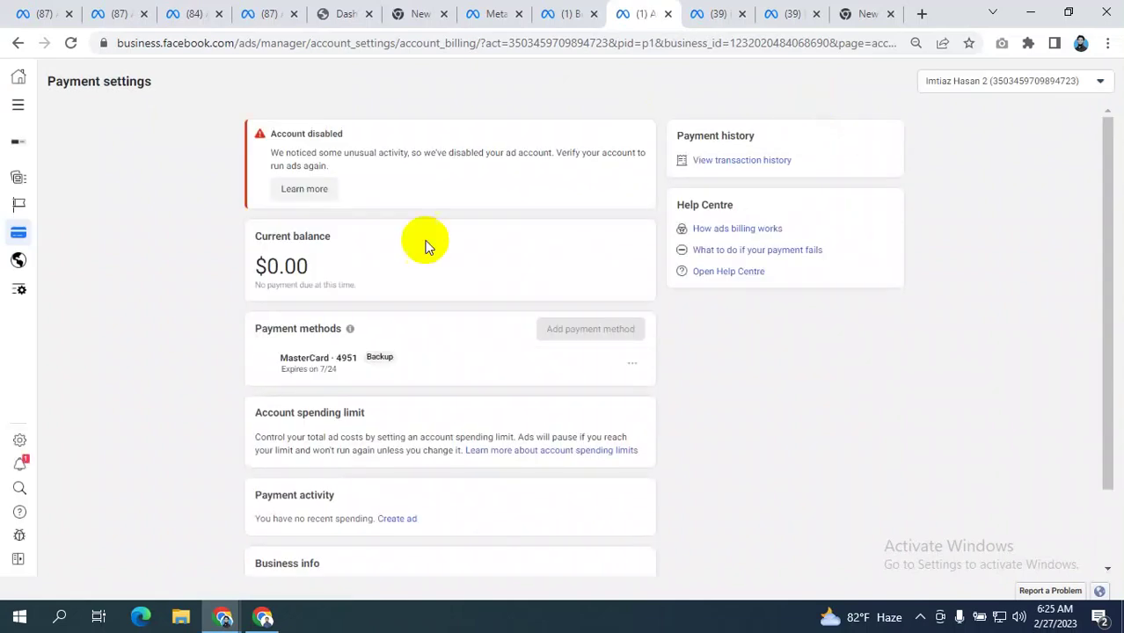
- Browse the ad account list in Payment settings and check the Business Settings ad accounts page
{"action": "scroll", "coordinate": [427, 244], "scroll_direction": "down", "scroll_amount": 1}
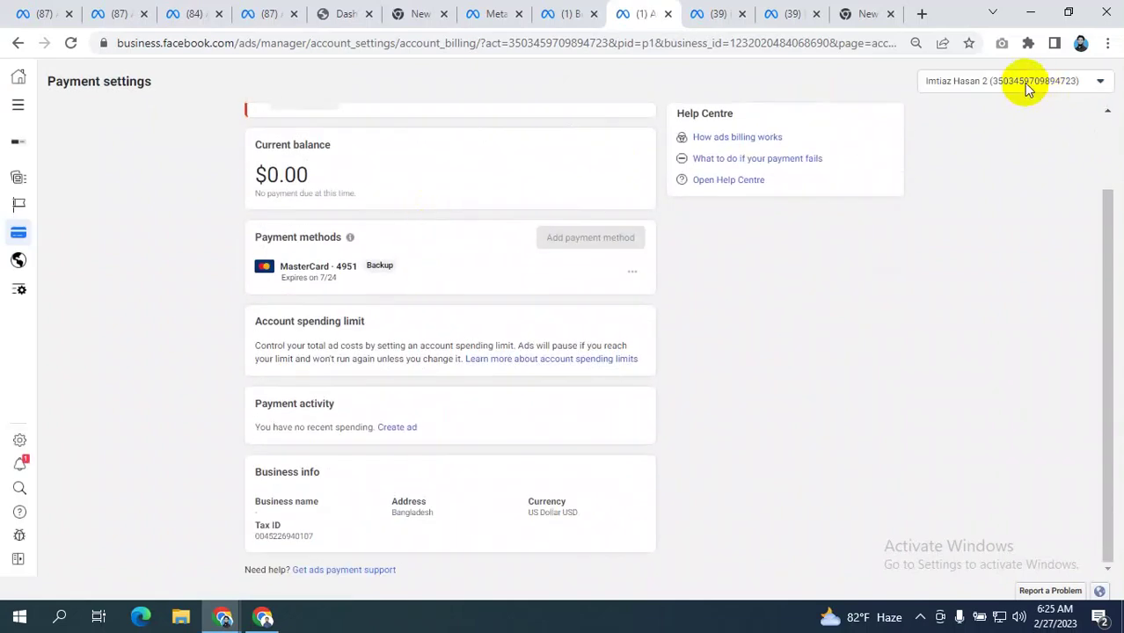
{"action": "left_click", "coordinate": [1024, 82]}
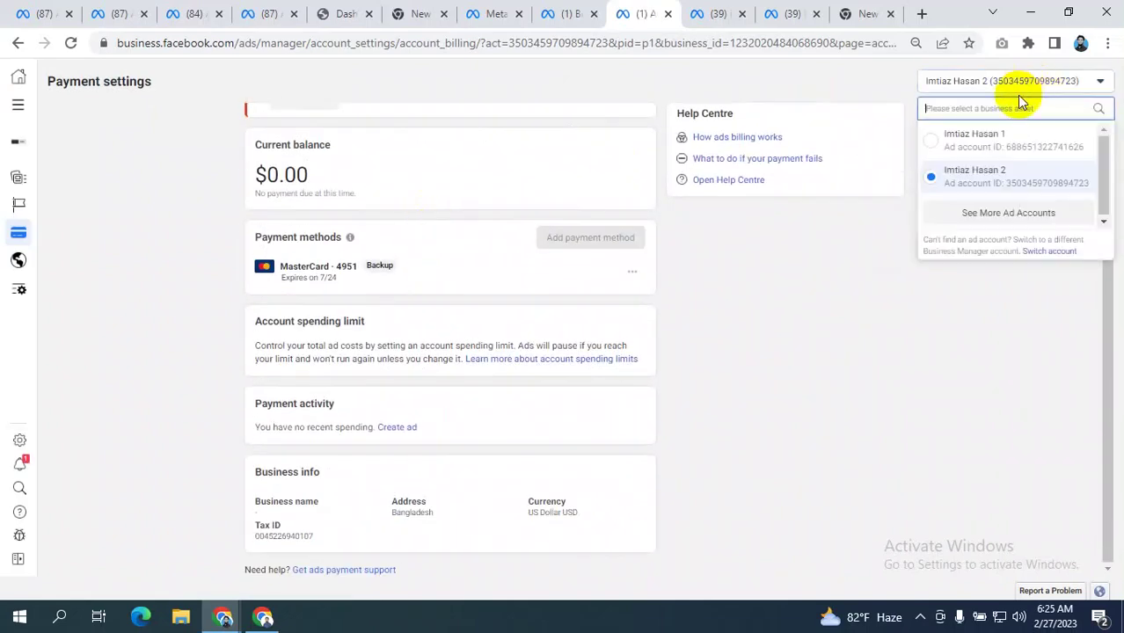
{"action": "left_click", "coordinate": [999, 212]}
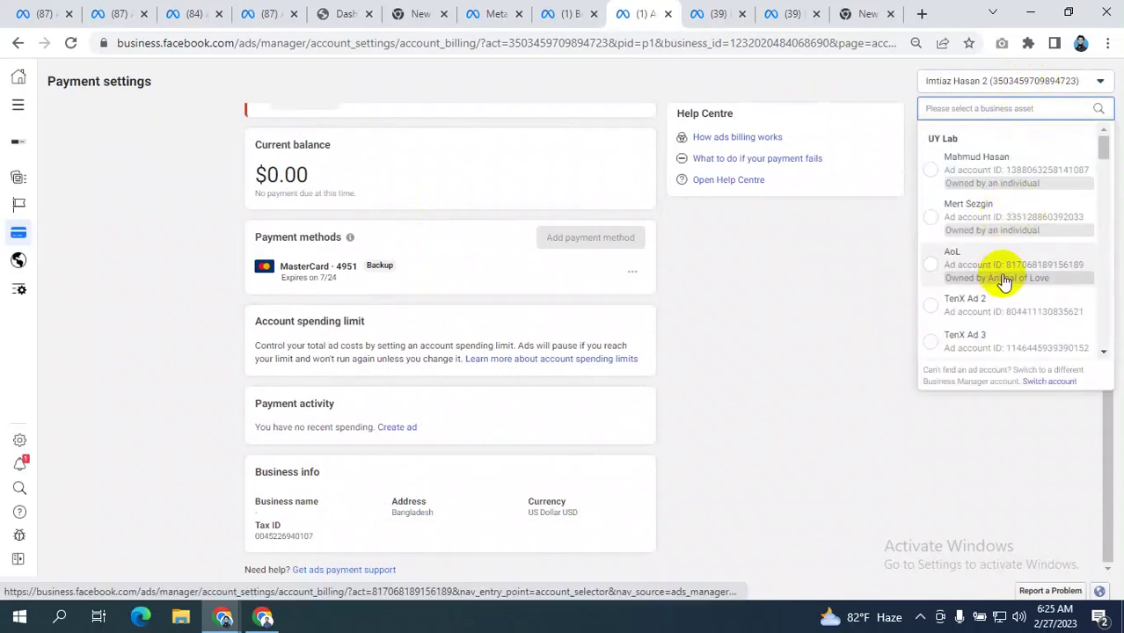
{"action": "scroll", "coordinate": [1009, 190], "scroll_direction": "down", "scroll_amount": 2}
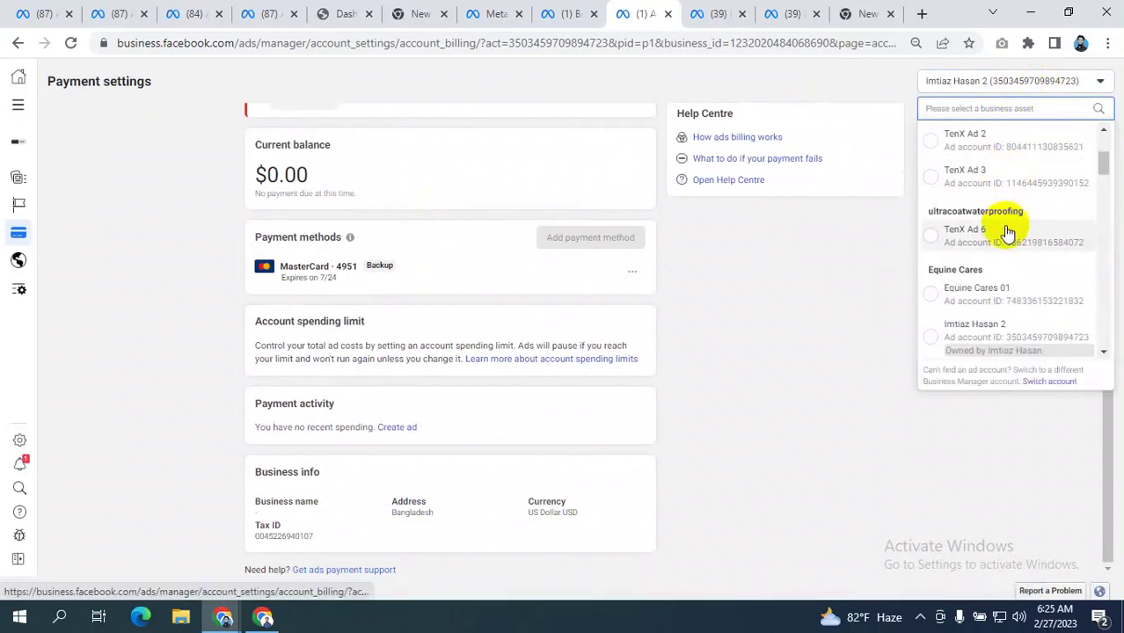
{"action": "left_click", "coordinate": [559, 12]}
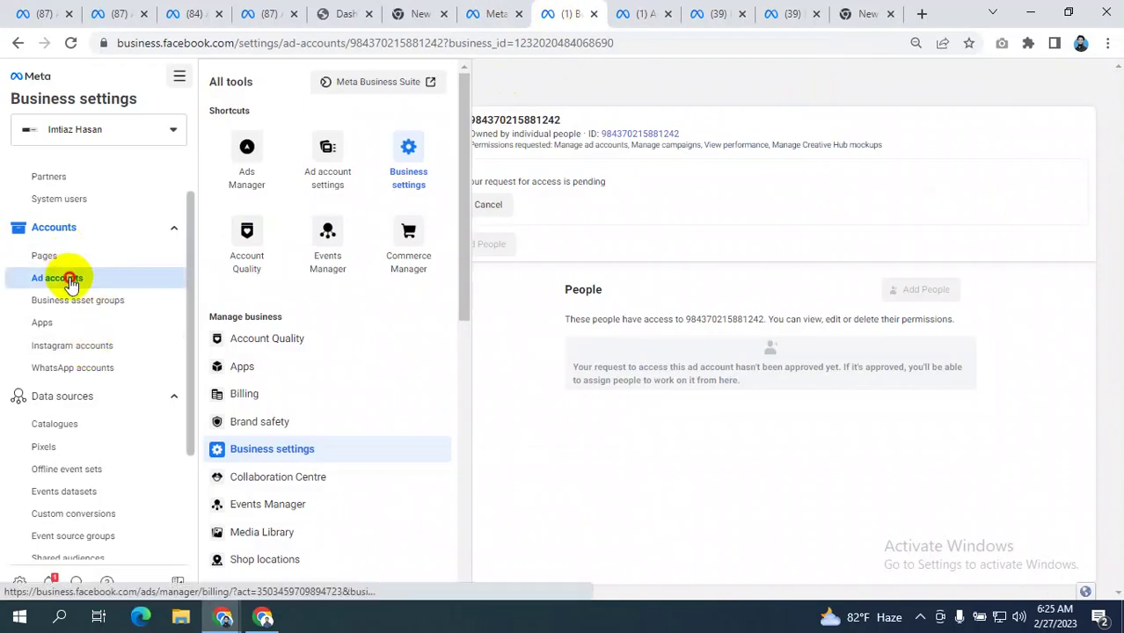
{"action": "left_click", "coordinate": [69, 277]}
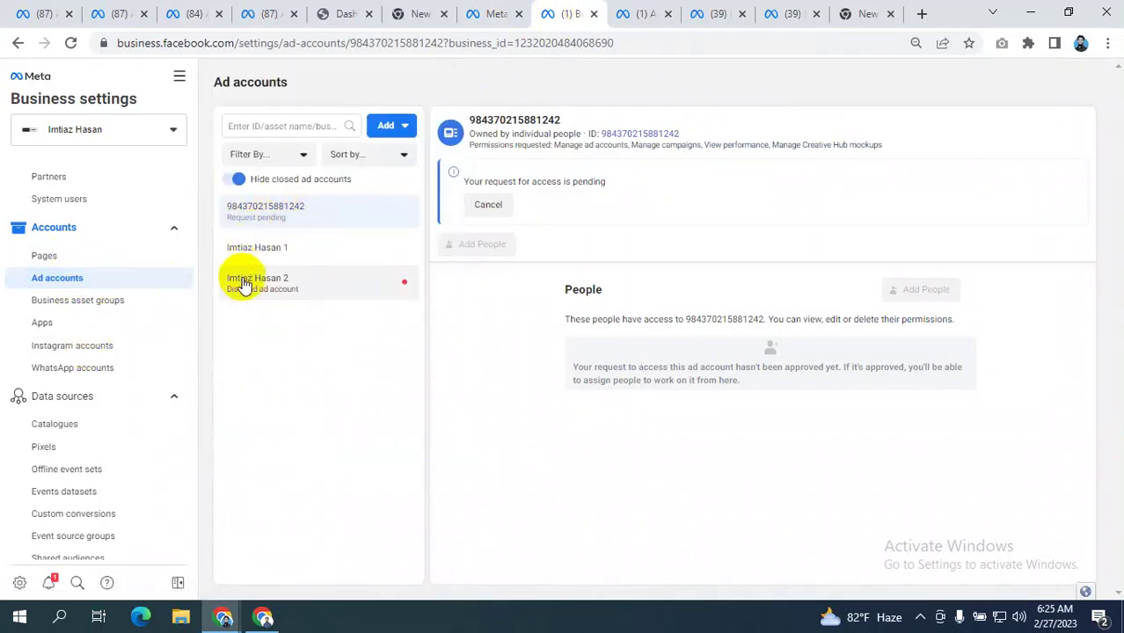
- Back in Payment settings, switch to the other ad account with the $0.02 balance
{"action": "left_click", "coordinate": [645, 12]}
{"action": "scroll", "coordinate": [1005, 250], "scroll_direction": "down", "scroll_amount": 5}
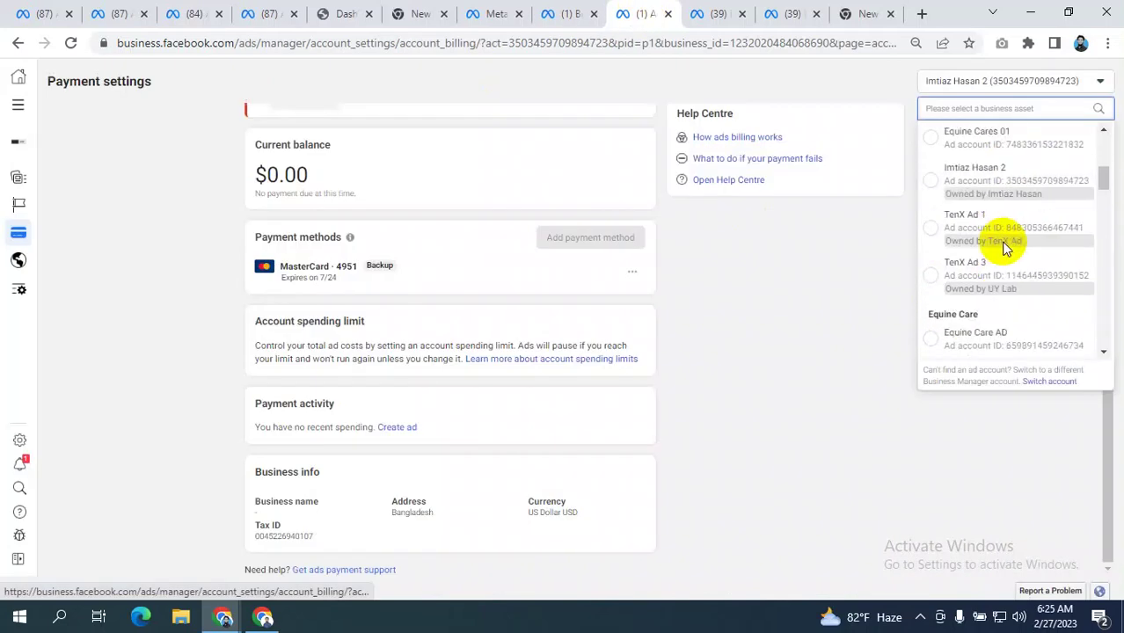
{"action": "scroll", "coordinate": [997, 251], "scroll_direction": "up", "scroll_amount": 3}
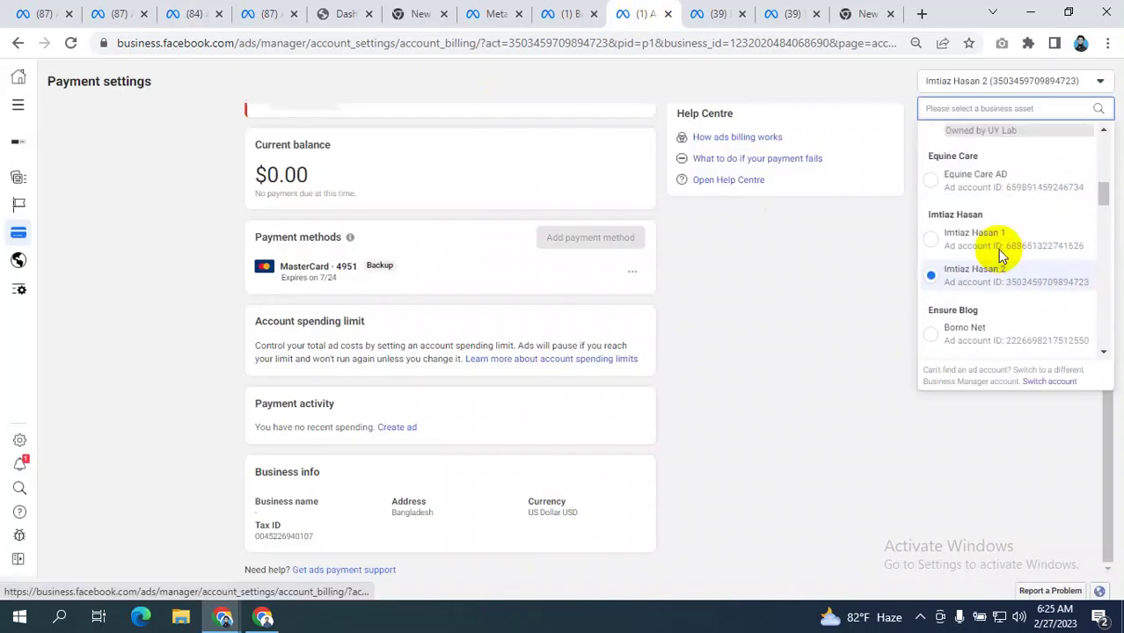
{"action": "left_click", "coordinate": [979, 308]}
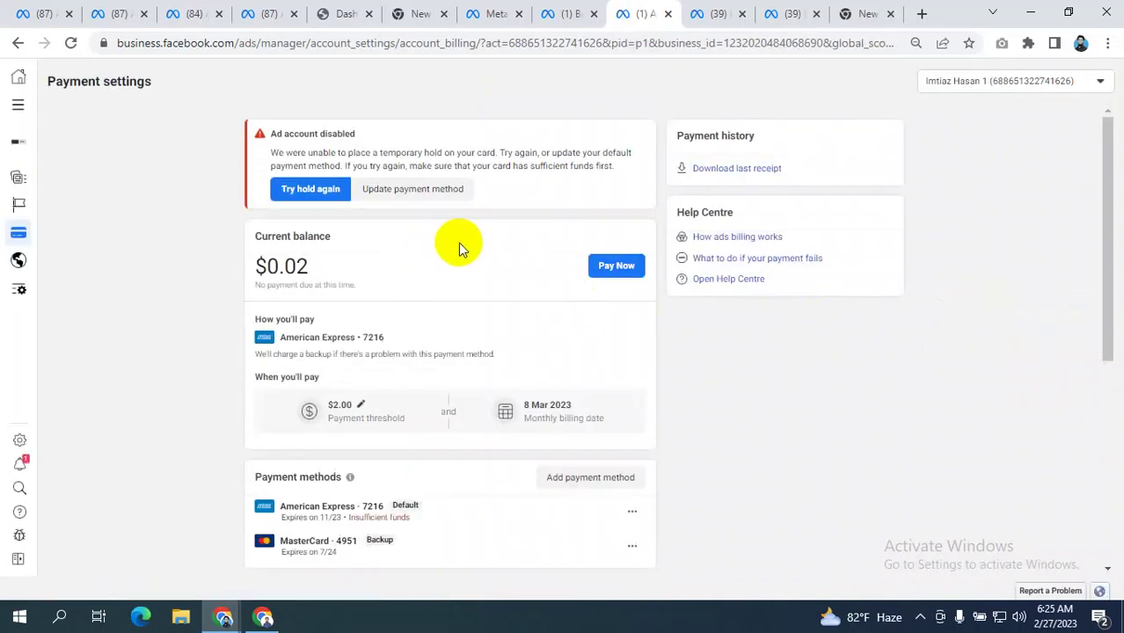
{"action": "scroll", "coordinate": [459, 244], "scroll_direction": "down", "scroll_amount": 3}
- Begin adding a Business Manager payment method to the ad account, then go back to Business settings
{"action": "left_click", "coordinate": [599, 231]}
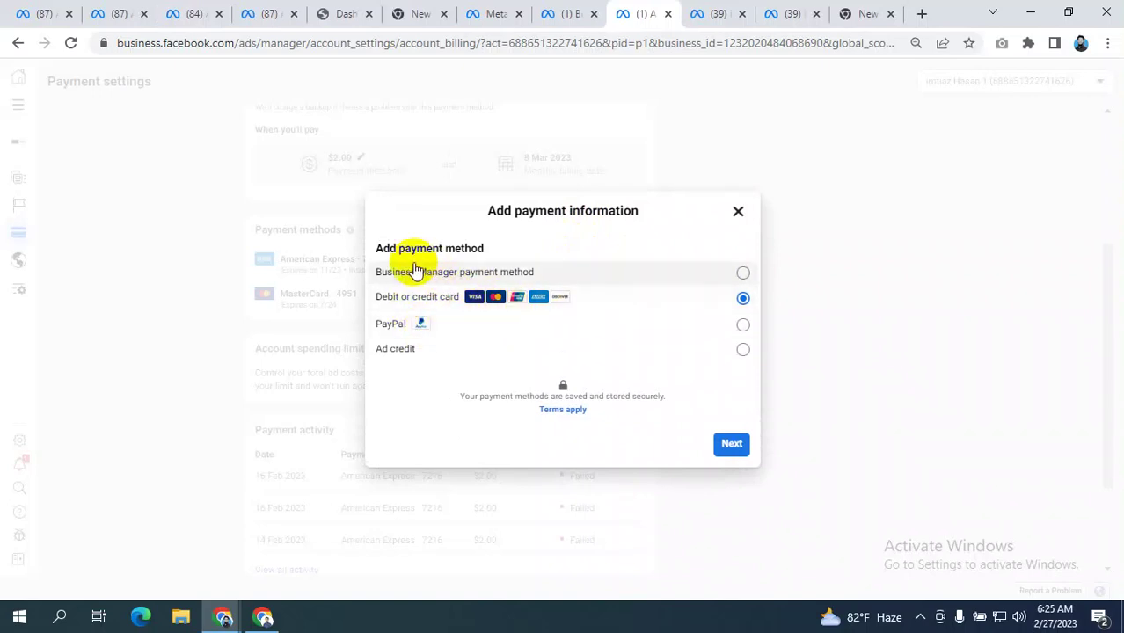
{"action": "left_click", "coordinate": [614, 276]}
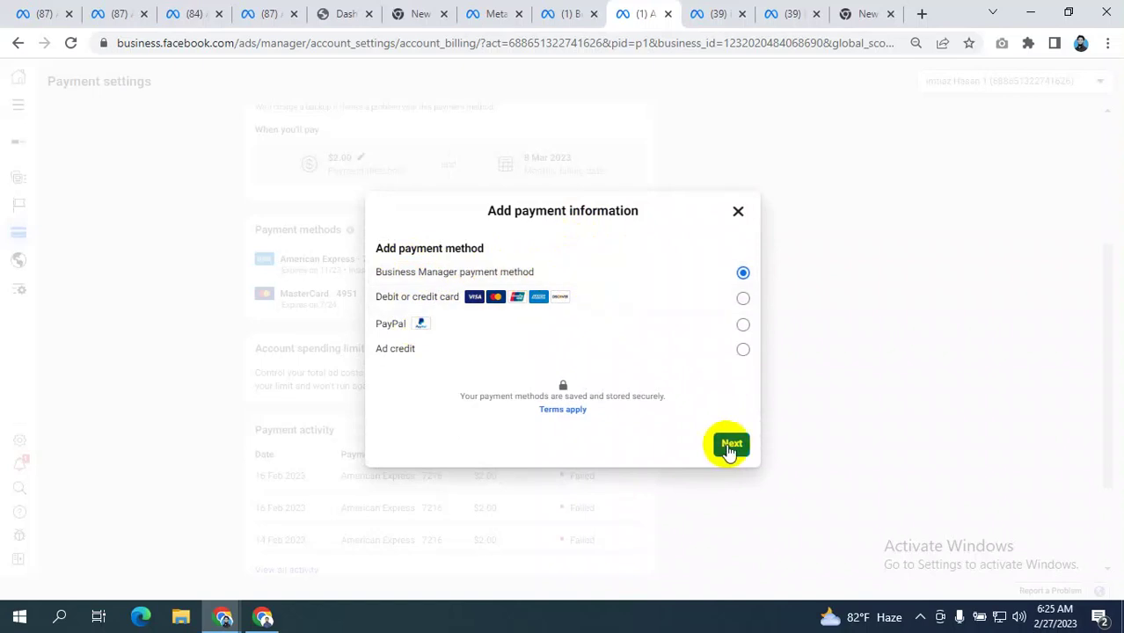
{"action": "left_click", "coordinate": [563, 15]}
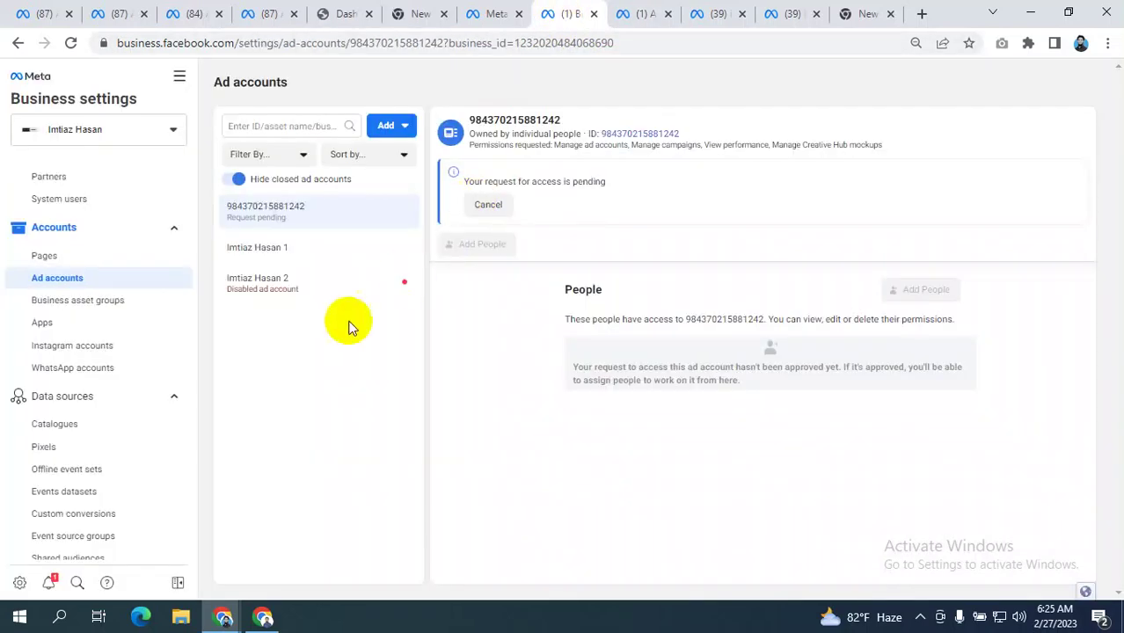
- Browse the Payment methods, Business info and Security Centre pages, finishing on Business info
{"action": "scroll", "coordinate": [79, 492], "scroll_direction": "down", "scroll_amount": 5}
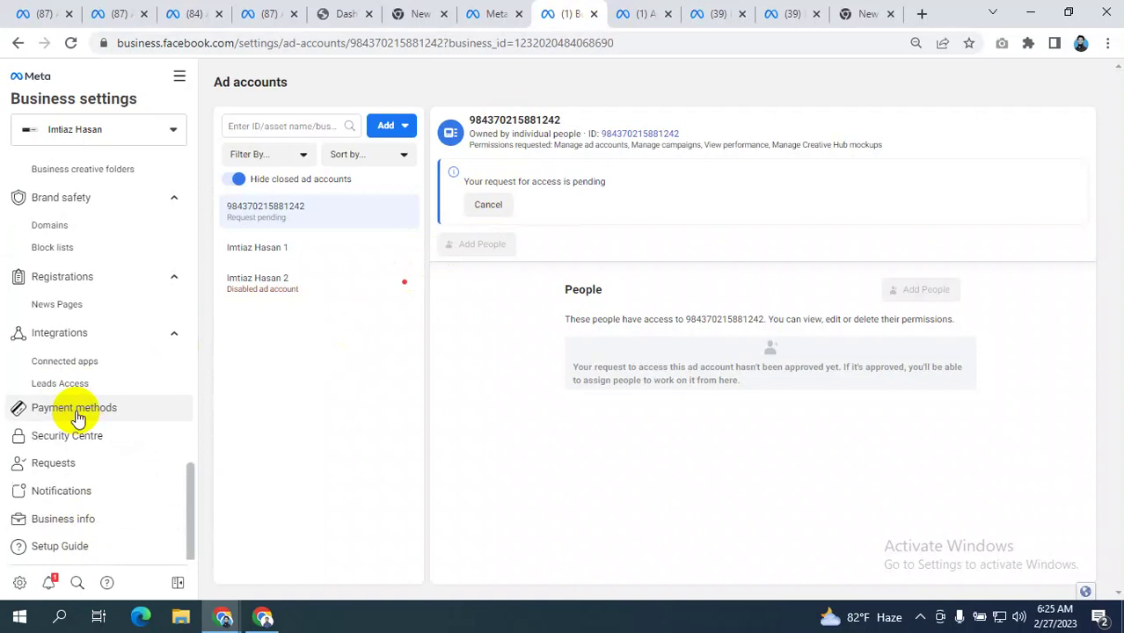
{"action": "left_click", "coordinate": [77, 413]}
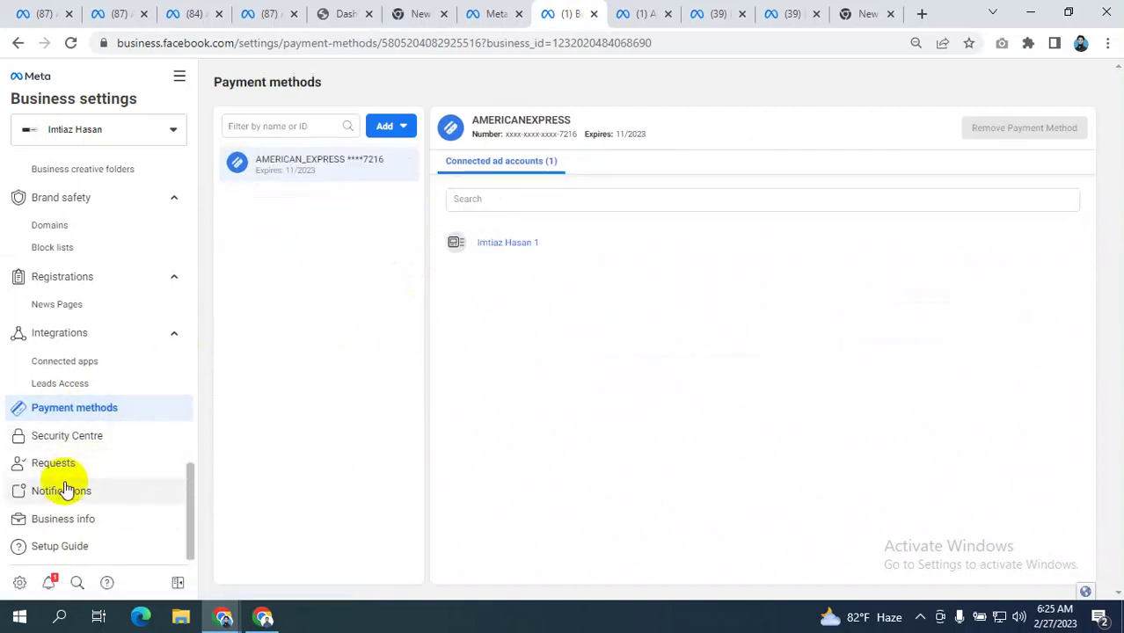
{"action": "left_click", "coordinate": [61, 521]}
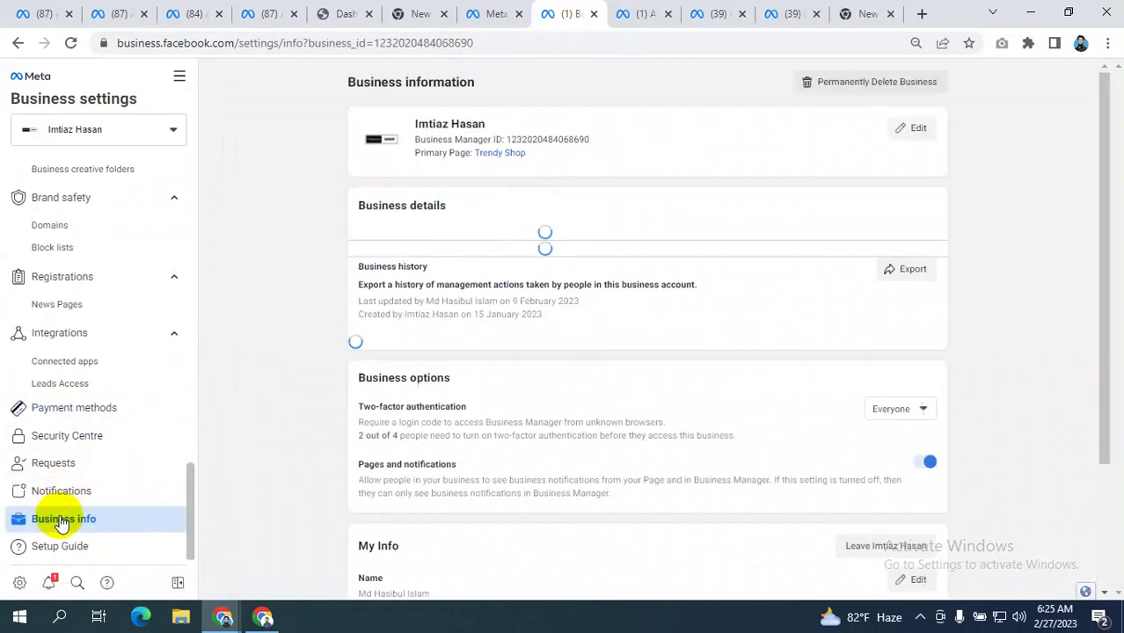
{"action": "left_click", "coordinate": [79, 437]}
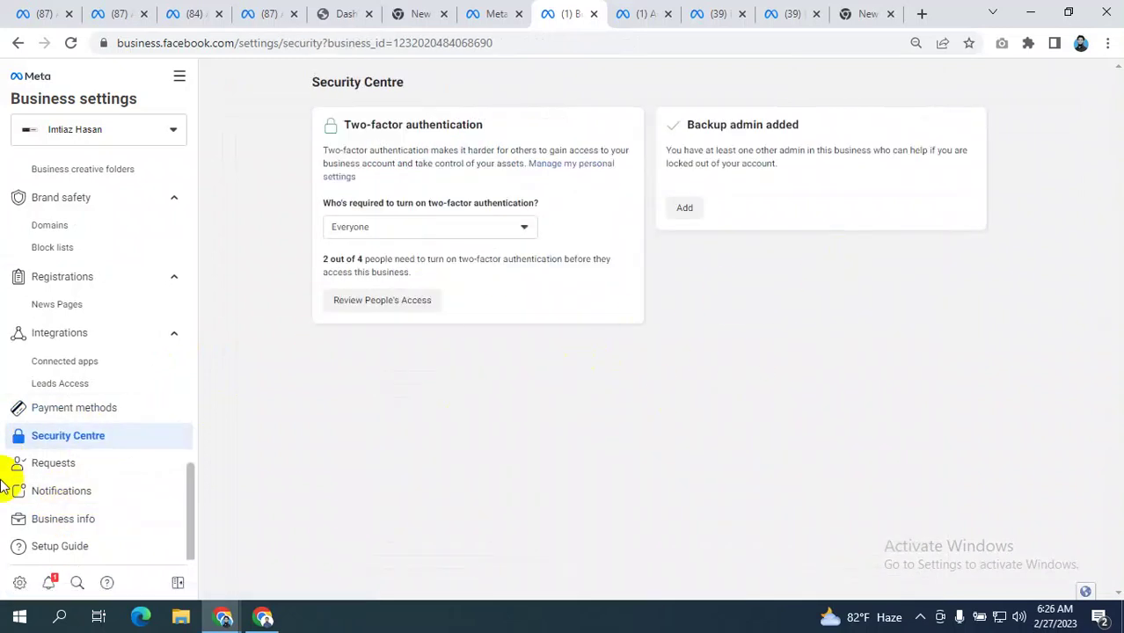
{"action": "left_click", "coordinate": [71, 519]}
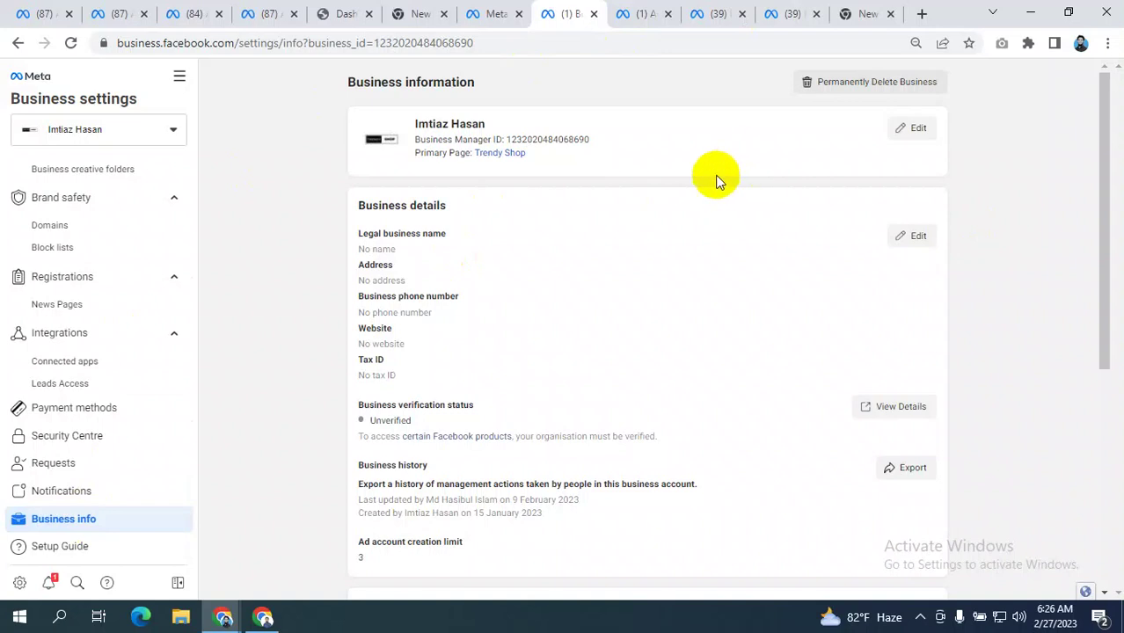
- Review the blank legal business name and Unverified status, then go to Security Centre
{"action": "scroll", "coordinate": [717, 176], "scroll_direction": "down", "scroll_amount": 1}
{"action": "scroll", "coordinate": [716, 176], "scroll_direction": "up", "scroll_amount": 1}
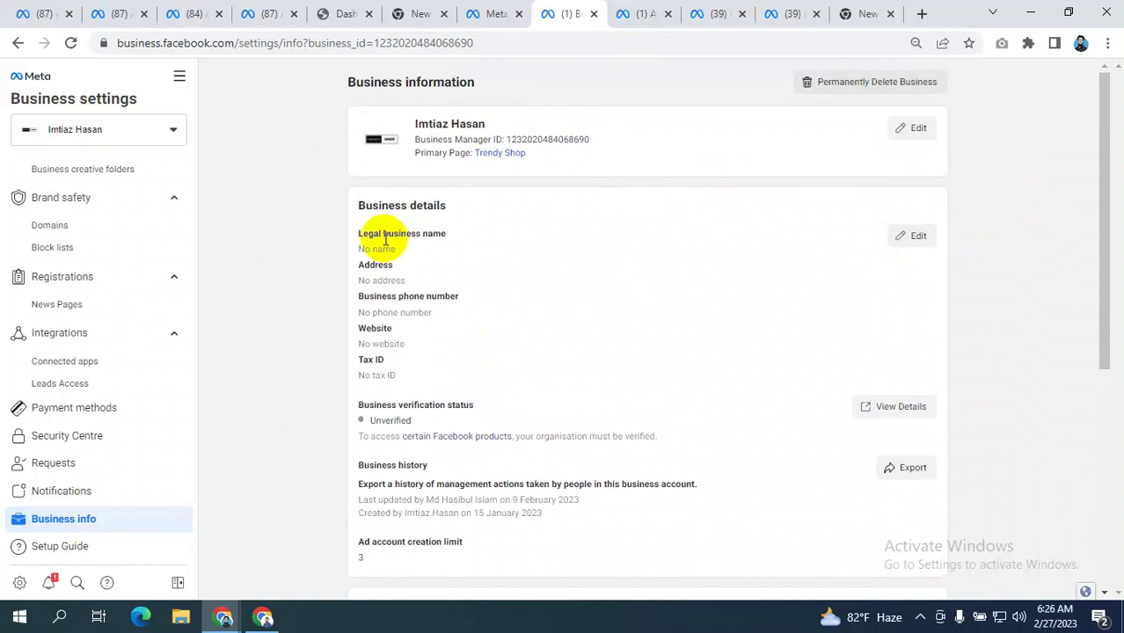
{"action": "left_click_drag", "start_coordinate": [383, 233], "coordinate": [441, 234]}
{"action": "left_click", "coordinate": [403, 279]}
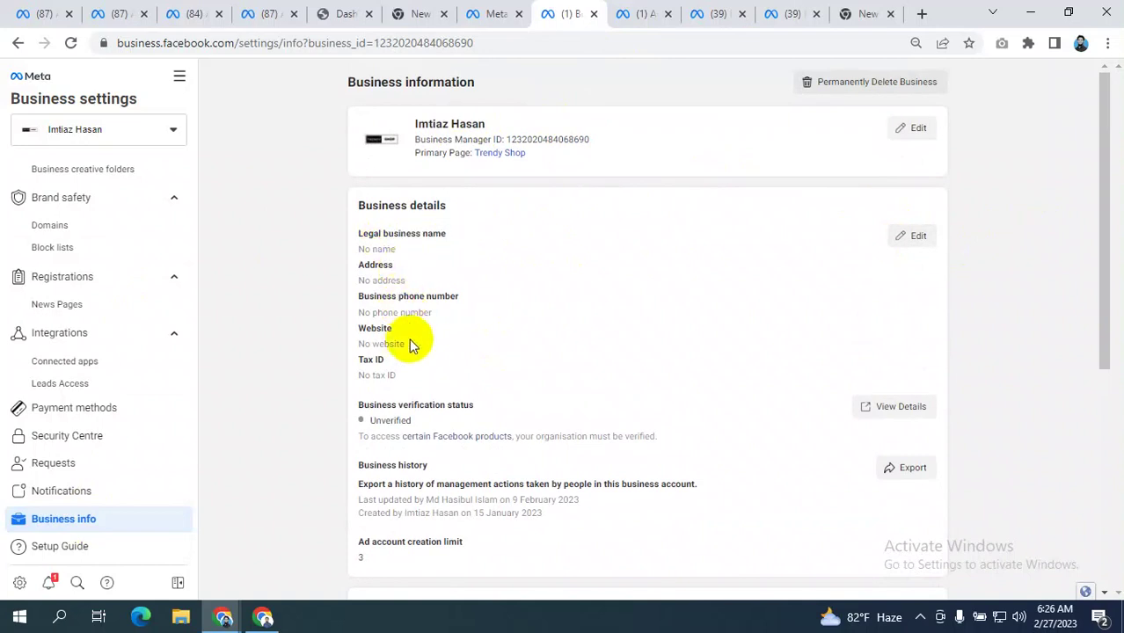
{"action": "scroll", "coordinate": [440, 378], "scroll_direction": "down", "scroll_amount": 1}
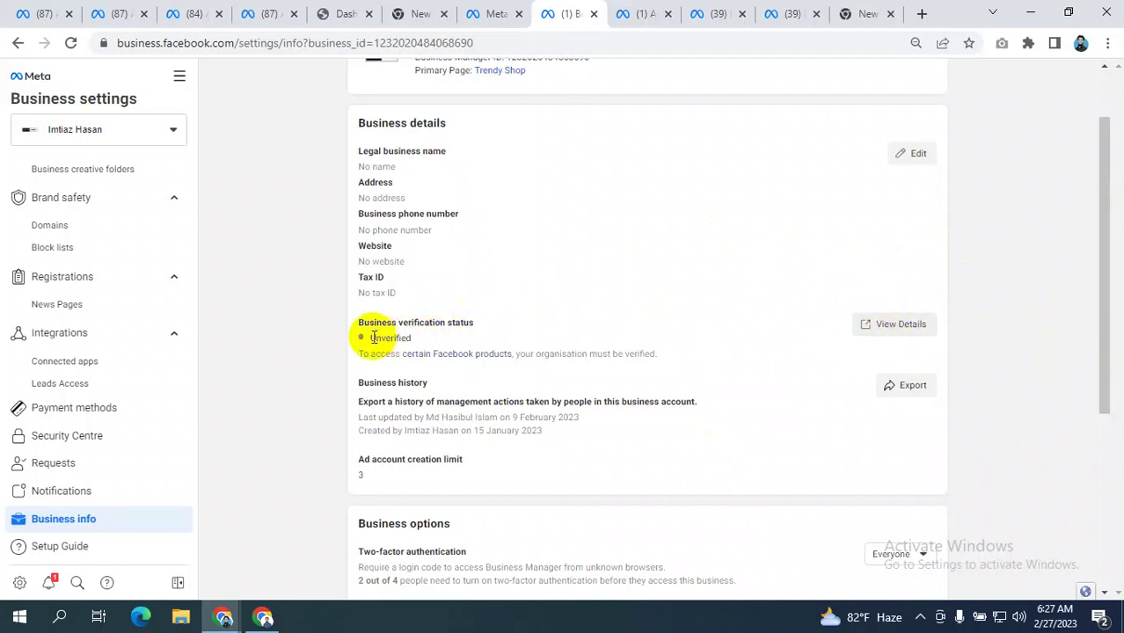
{"action": "left_click_drag", "start_coordinate": [373, 338], "coordinate": [456, 334]}
{"action": "left_click", "coordinate": [909, 327]}
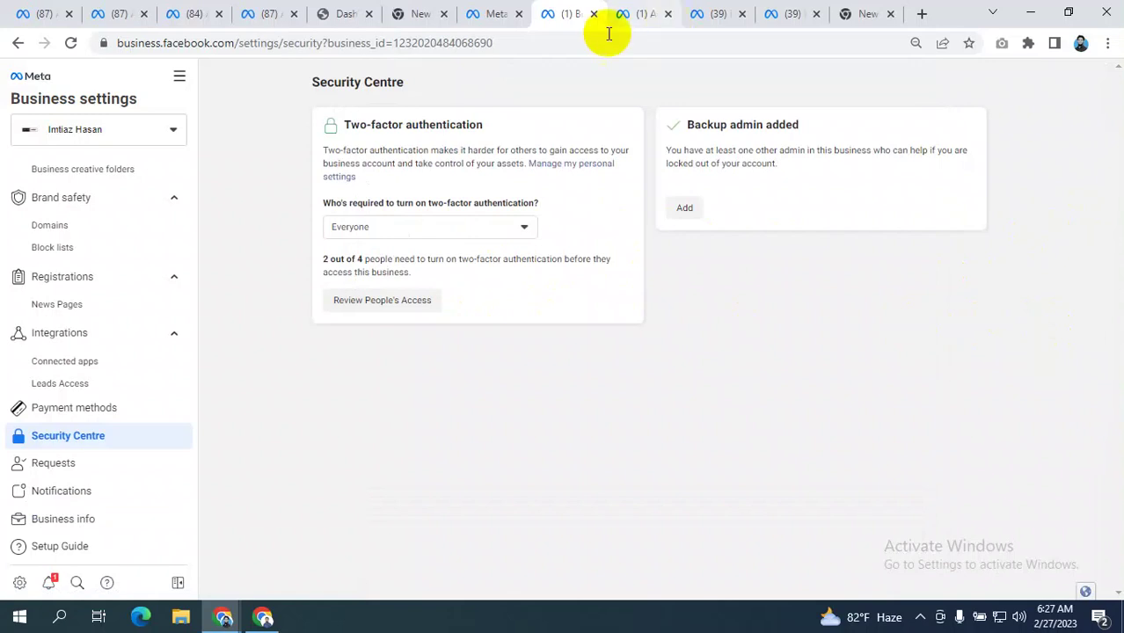
{"action": "left_click_drag", "start_coordinate": [302, 347], "coordinate": [489, 344]}
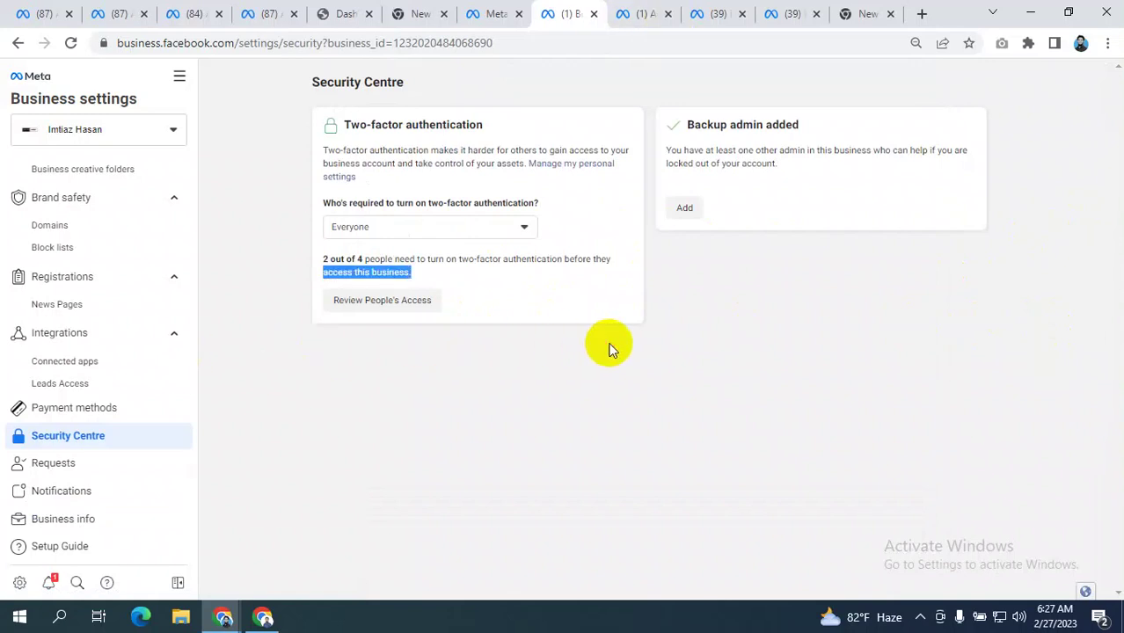
{"action": "left_click", "coordinate": [651, 352]}
{"action": "left_click", "coordinate": [614, 444]}
{"action": "left_click_drag", "start_coordinate": [614, 444], "coordinate": [309, 414]}
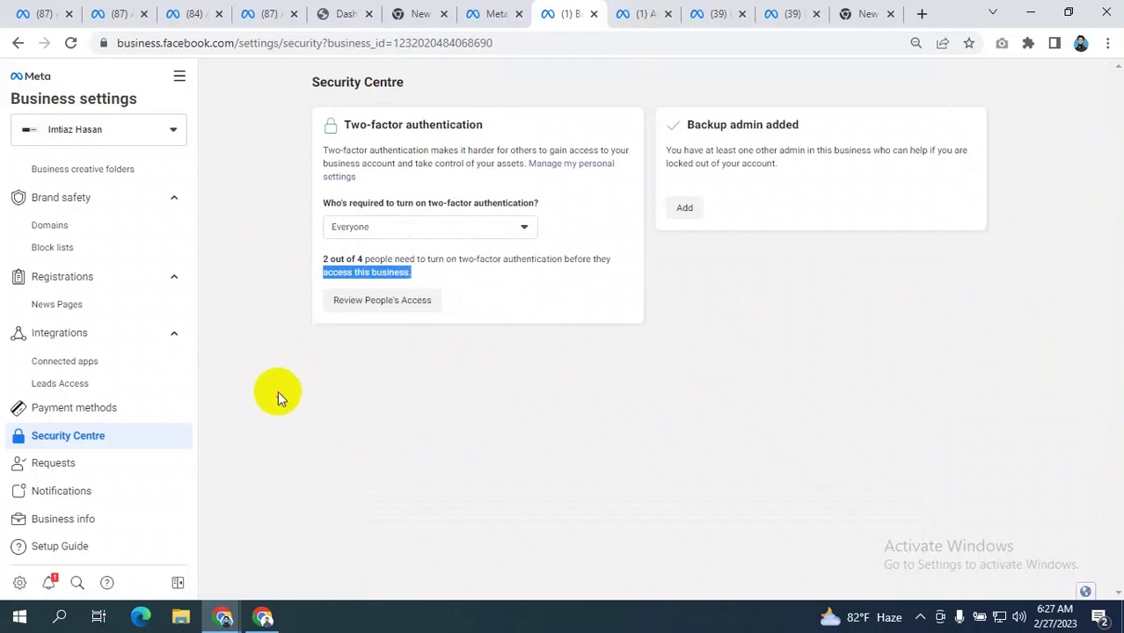
{"action": "left_click_drag", "start_coordinate": [366, 272], "coordinate": [299, 419]}
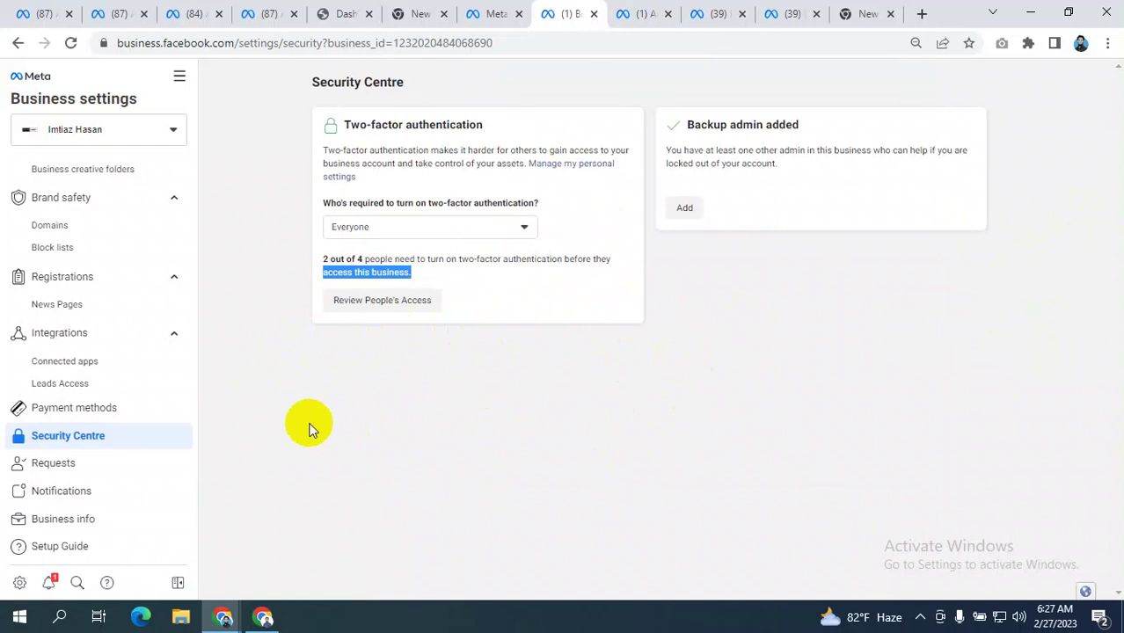
{"action": "left_click", "coordinate": [465, 414]}
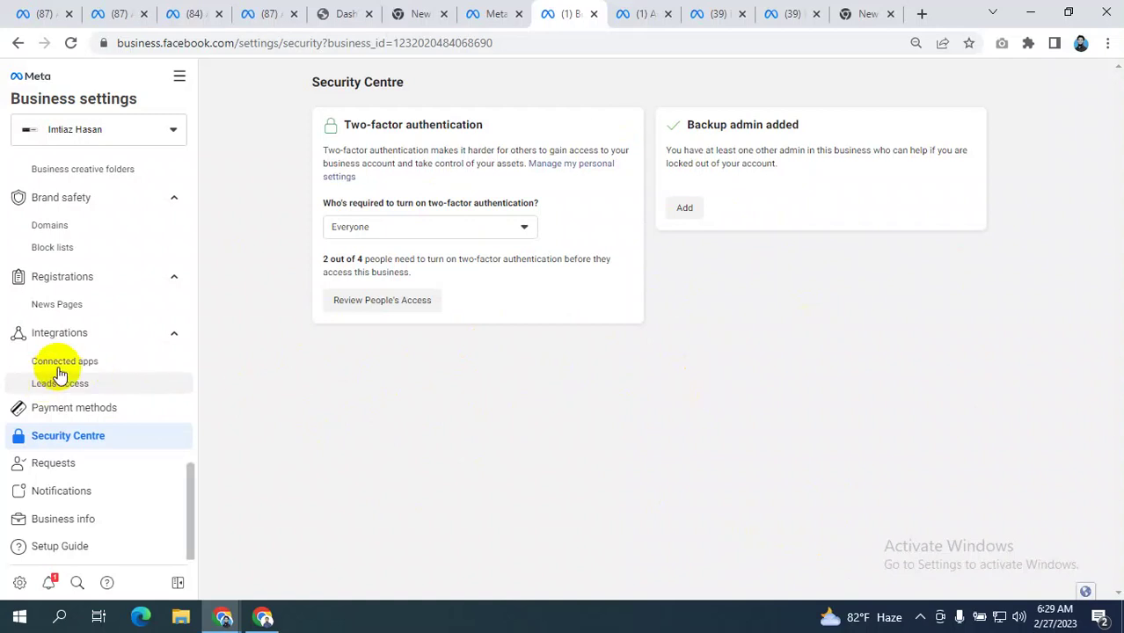
{"action": "scroll", "coordinate": [120, 314], "scroll_direction": "up", "scroll_amount": 4}
{"action": "scroll", "coordinate": [121, 314], "scroll_direction": "up", "scroll_amount": 2}
{"action": "scroll", "coordinate": [121, 314], "scroll_direction": "down", "scroll_amount": 5}
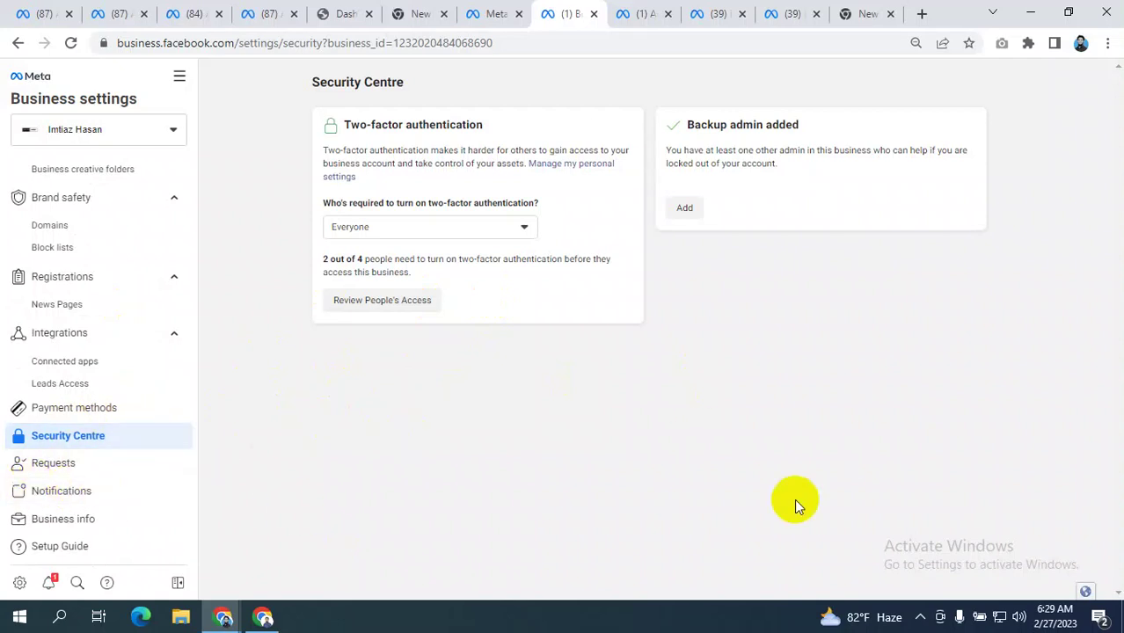
{"action": "left_click", "coordinate": [641, 13]}
{"action": "left_click", "coordinate": [563, 17]}
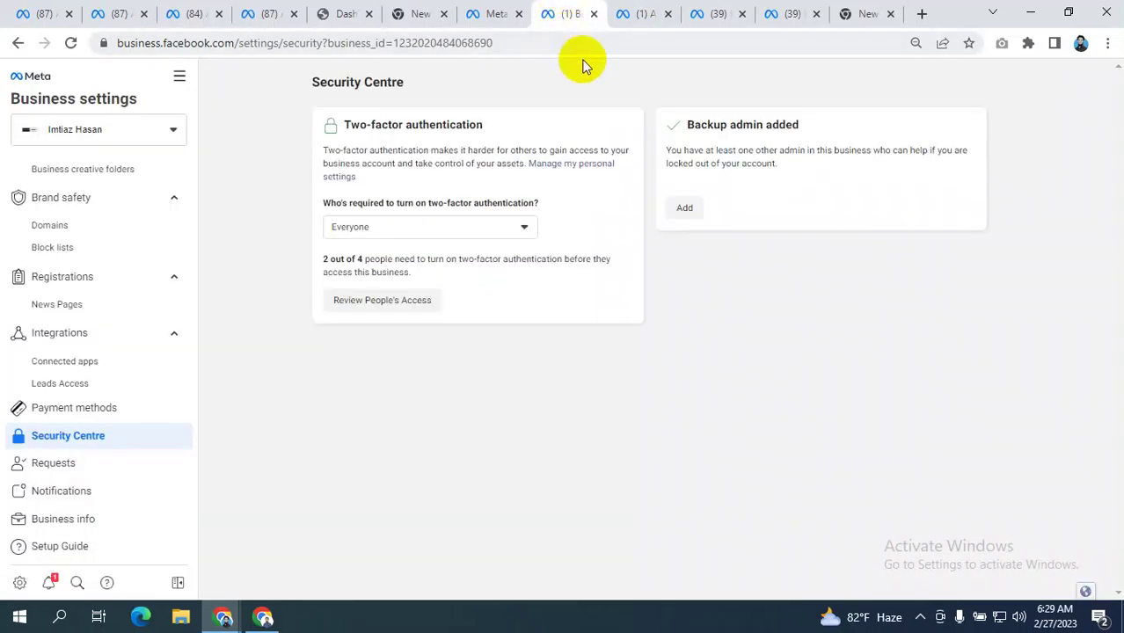
{"action": "left_click", "coordinate": [638, 14]}
{"action": "left_click", "coordinate": [567, 16]}
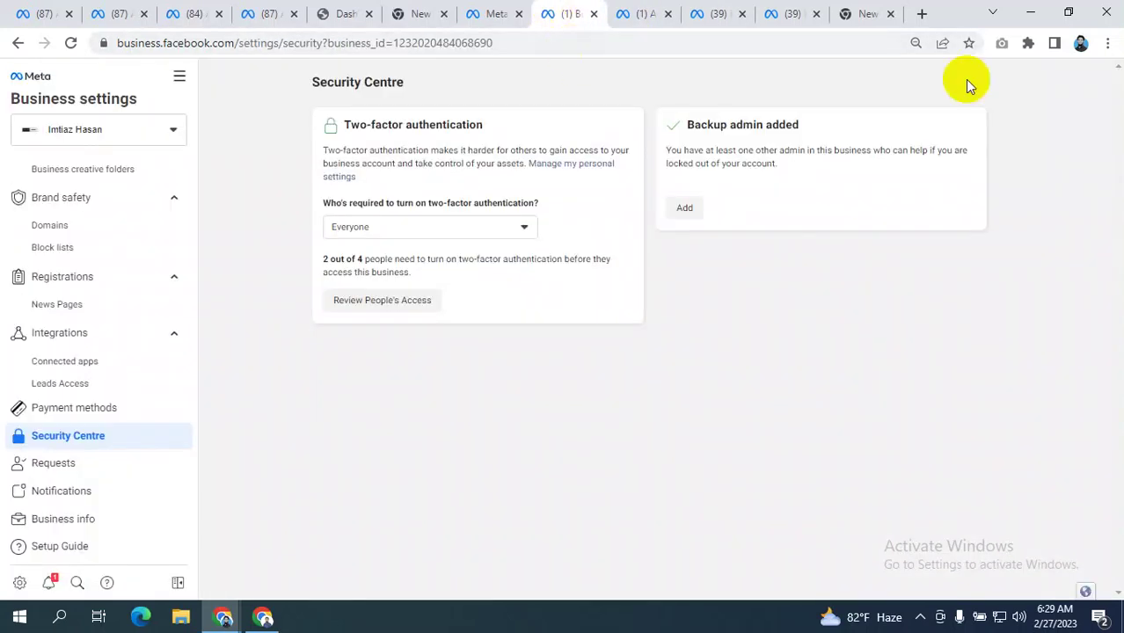
- In a new Chrome tab, type 'developer' into the address bar as a search
{"action": "left_click", "coordinate": [922, 14]}
{"action": "left_click", "coordinate": [677, 40]}
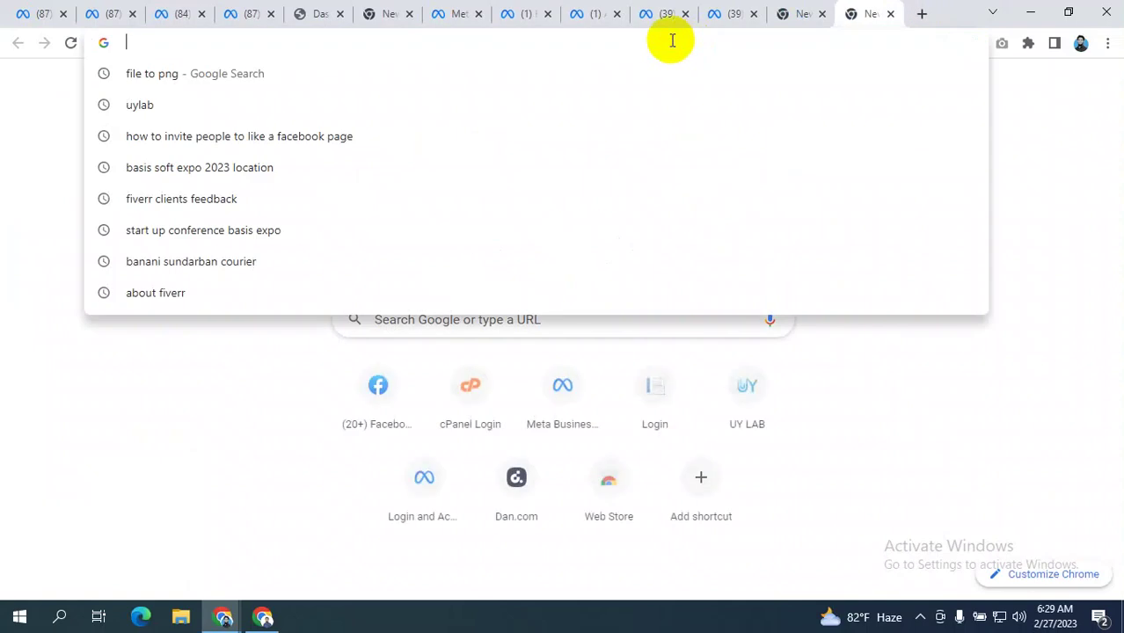
{"action": "type", "text": "devc"}
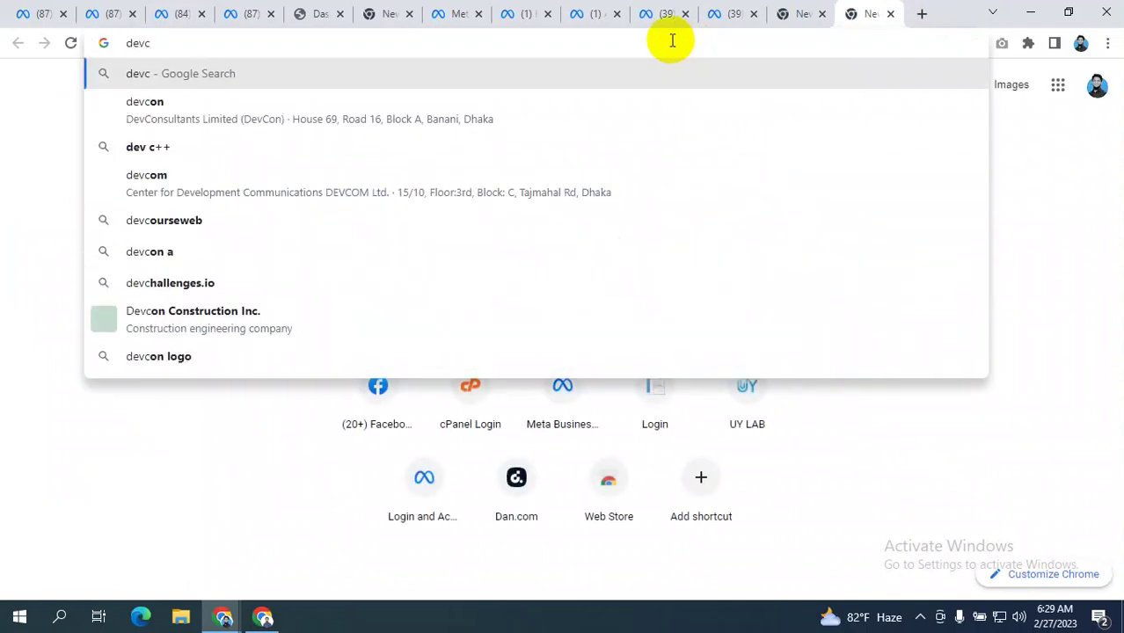
{"action": "key", "text": "BackSpace"}
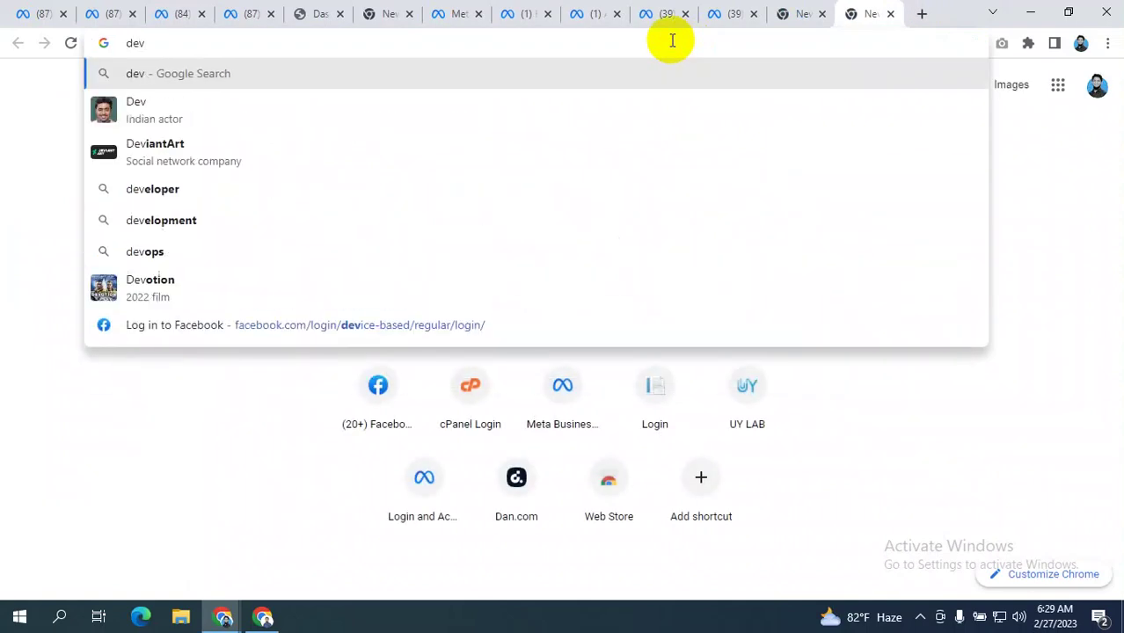
{"action": "type", "text": "olo"}
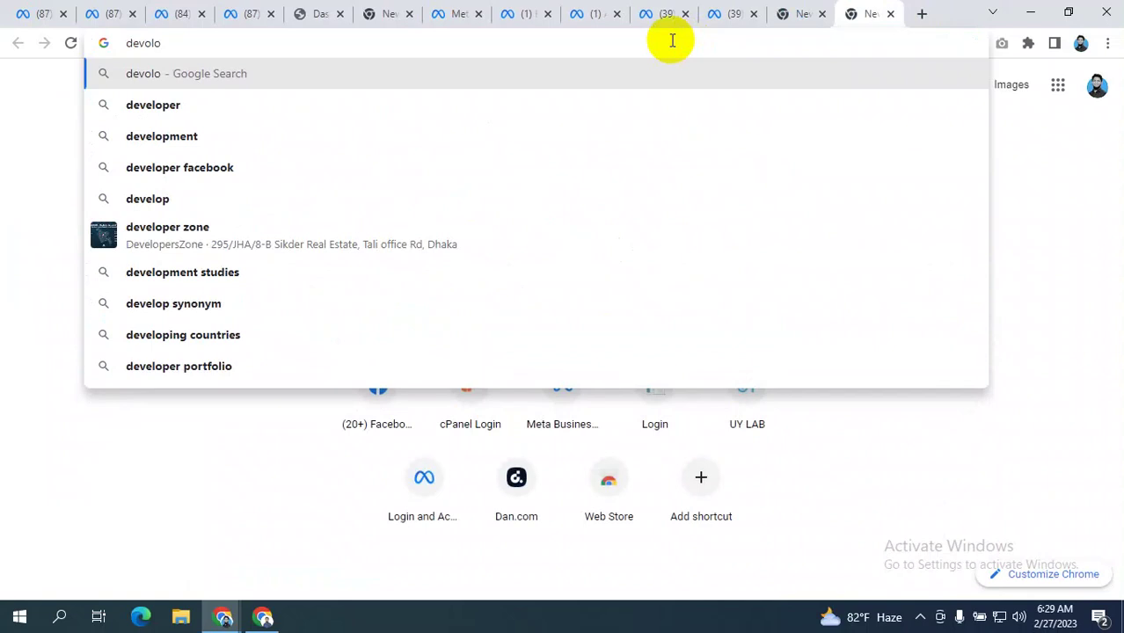
{"action": "type", "text": "per"}
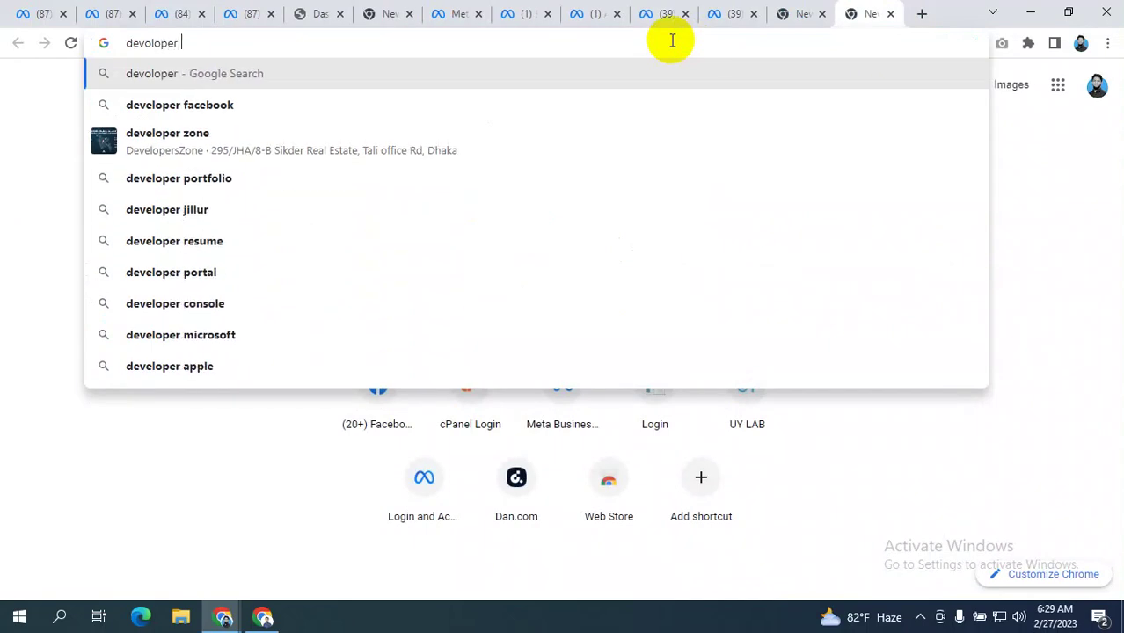
- Search 'developer facebook', open Meta for Developers and go to My Apps to create an app
{"action": "left_click", "coordinate": [269, 106]}
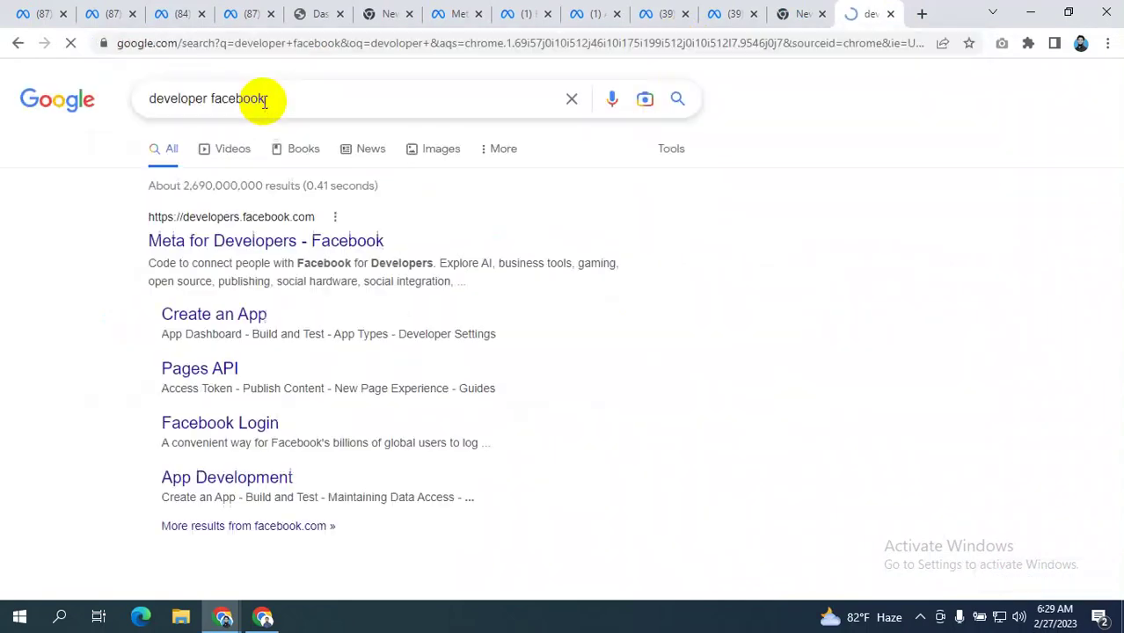
{"action": "left_click", "coordinate": [259, 242]}
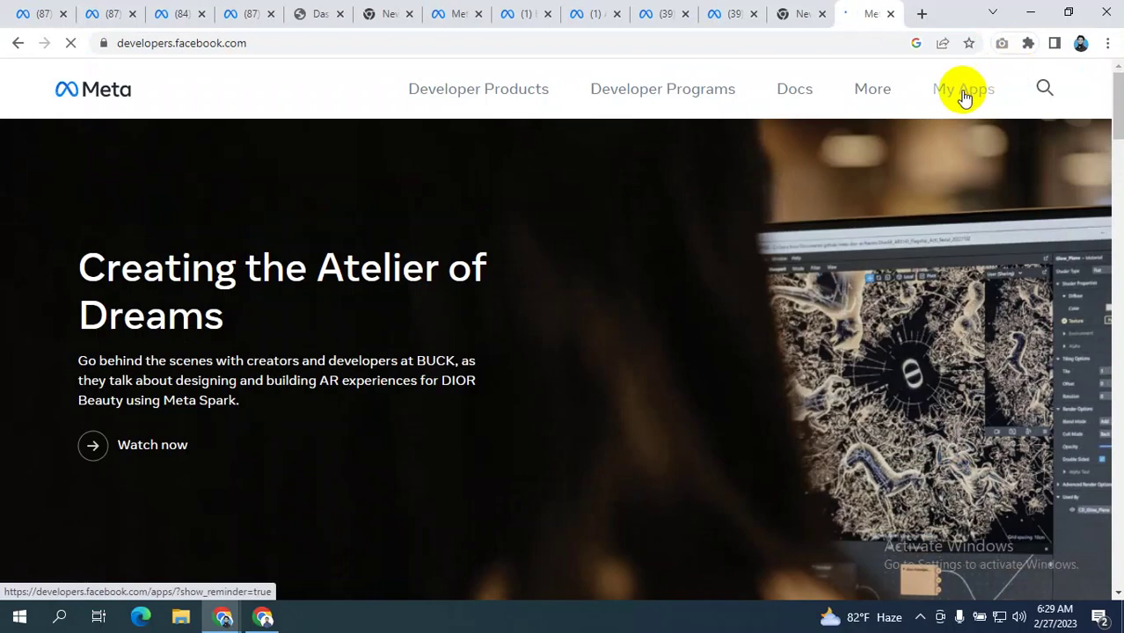
{"action": "left_click", "coordinate": [965, 95]}
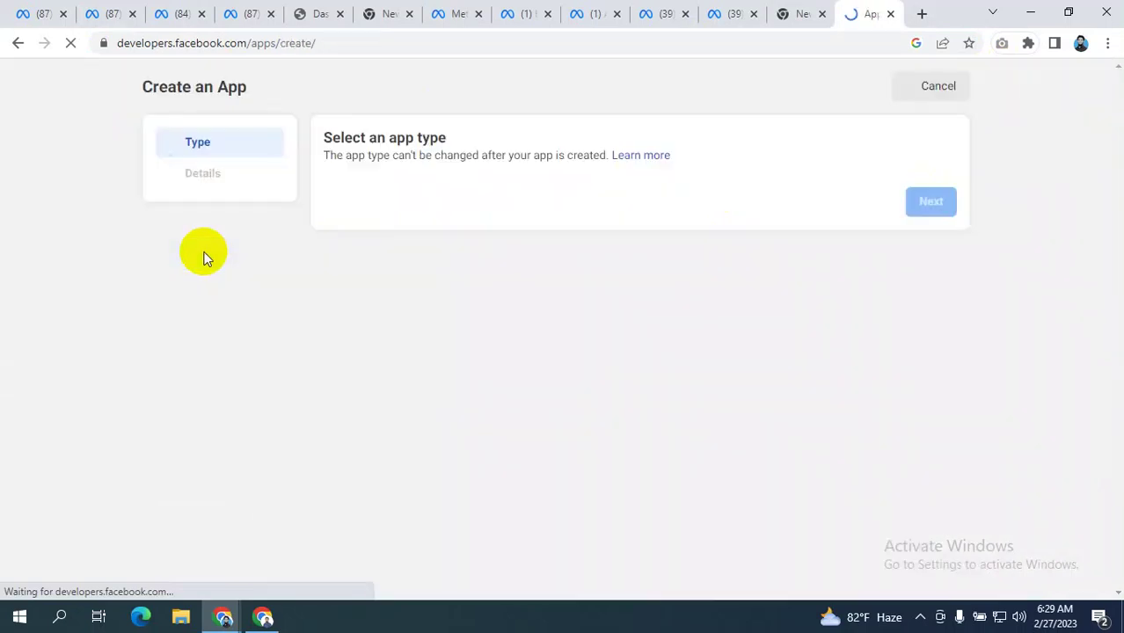
- Choose the Gaming app type and continue to the app details step
{"action": "scroll", "coordinate": [695, 284], "scroll_direction": "down", "scroll_amount": 3}
{"action": "scroll", "coordinate": [691, 279], "scroll_direction": "up", "scroll_amount": 2}
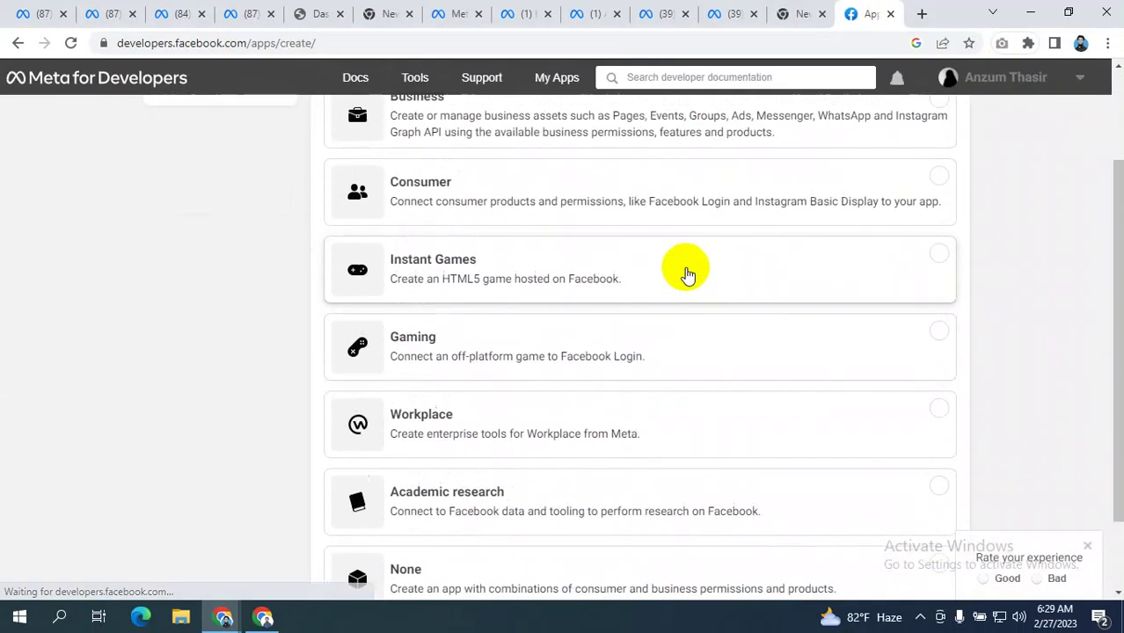
{"action": "left_click", "coordinate": [401, 433]}
{"action": "scroll", "coordinate": [1112, 346], "scroll_direction": "down", "scroll_amount": 2}
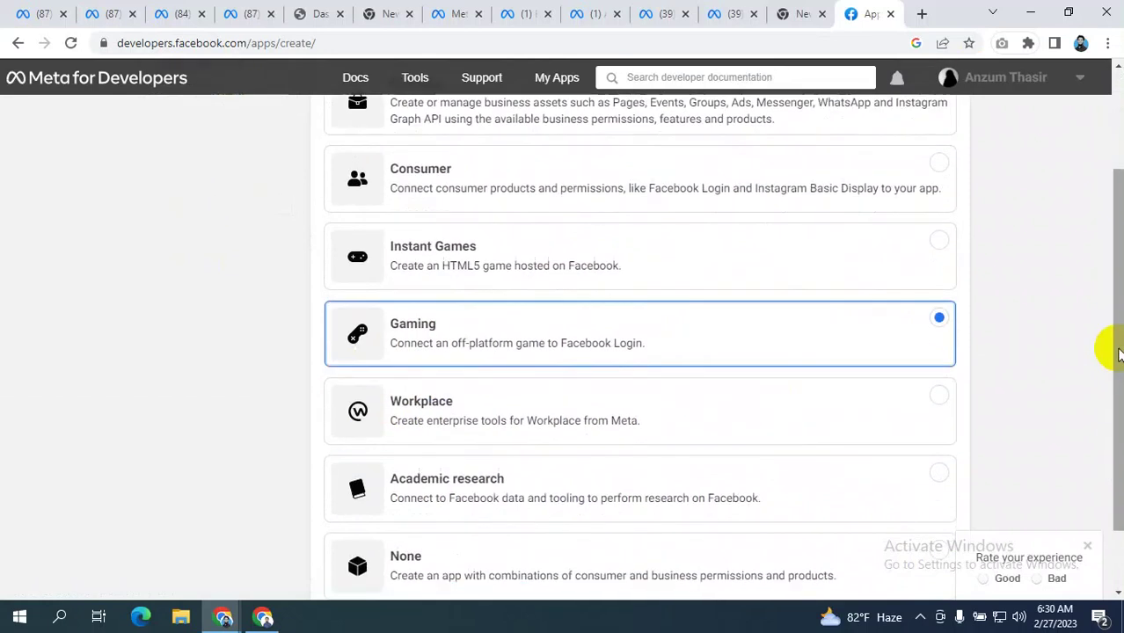
{"action": "left_click", "coordinate": [930, 552]}
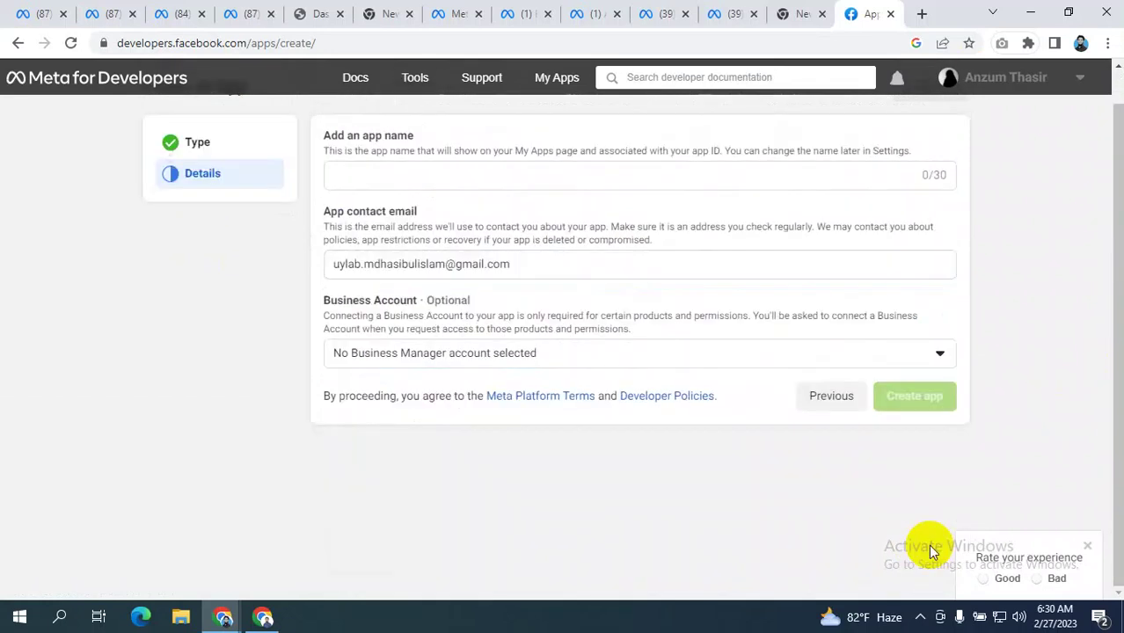
- Name the app 'saGSDH', link a business account, and create the app
{"action": "left_click", "coordinate": [396, 179]}
{"action": "type", "text": "saGSDH"}
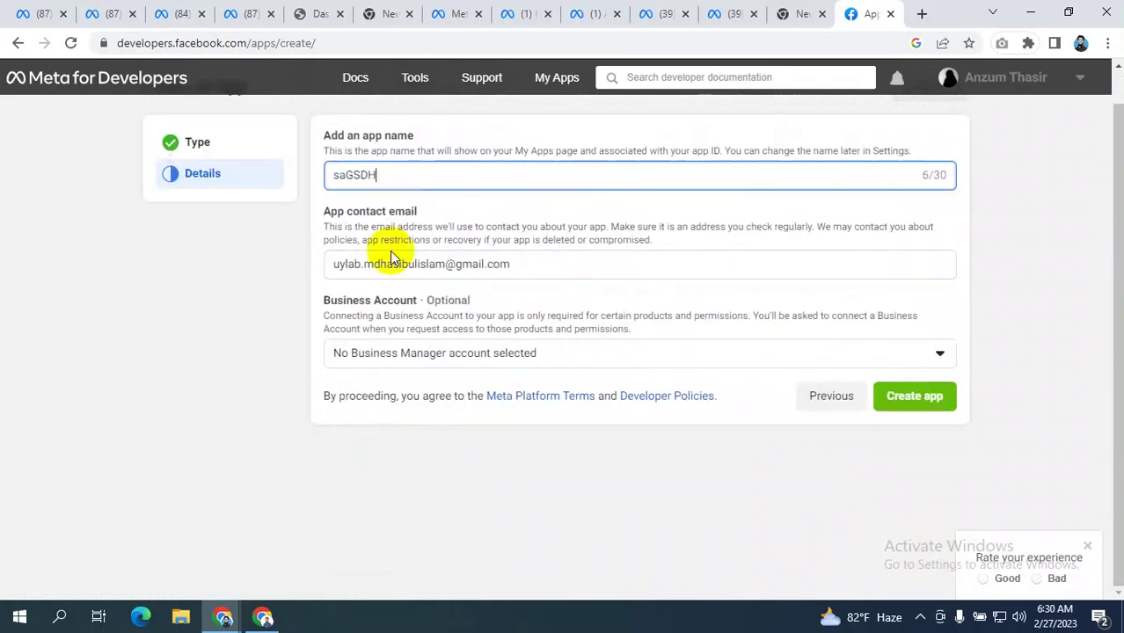
{"action": "left_click", "coordinate": [613, 355]}
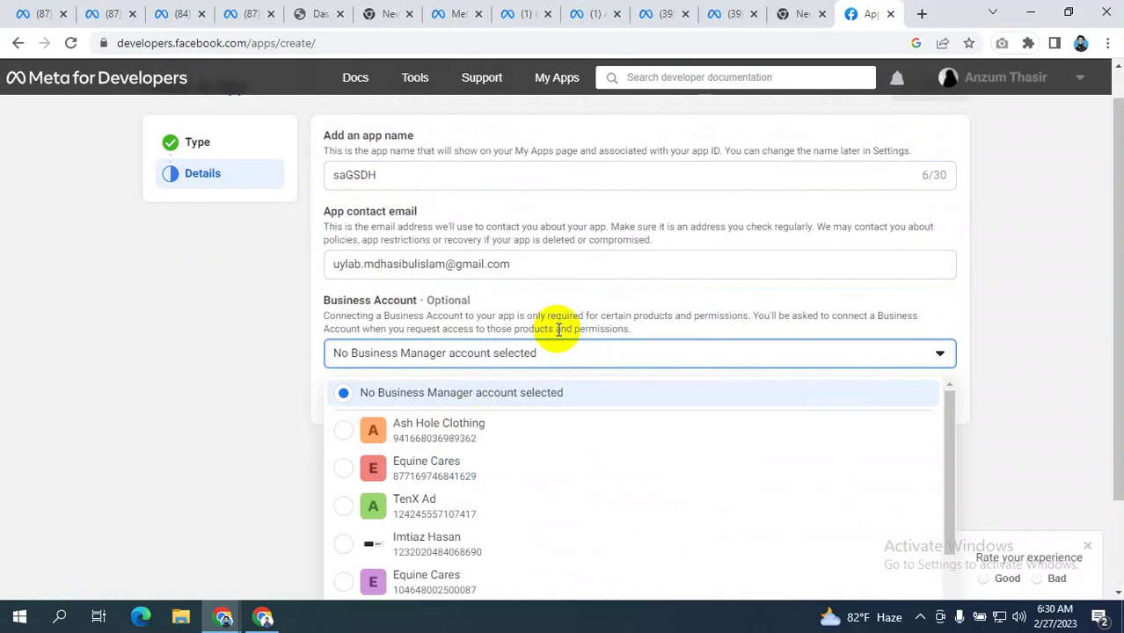
{"action": "scroll", "coordinate": [570, 327], "scroll_direction": "down", "scroll_amount": 2}
{"action": "scroll", "coordinate": [454, 396], "scroll_direction": "up", "scroll_amount": 2}
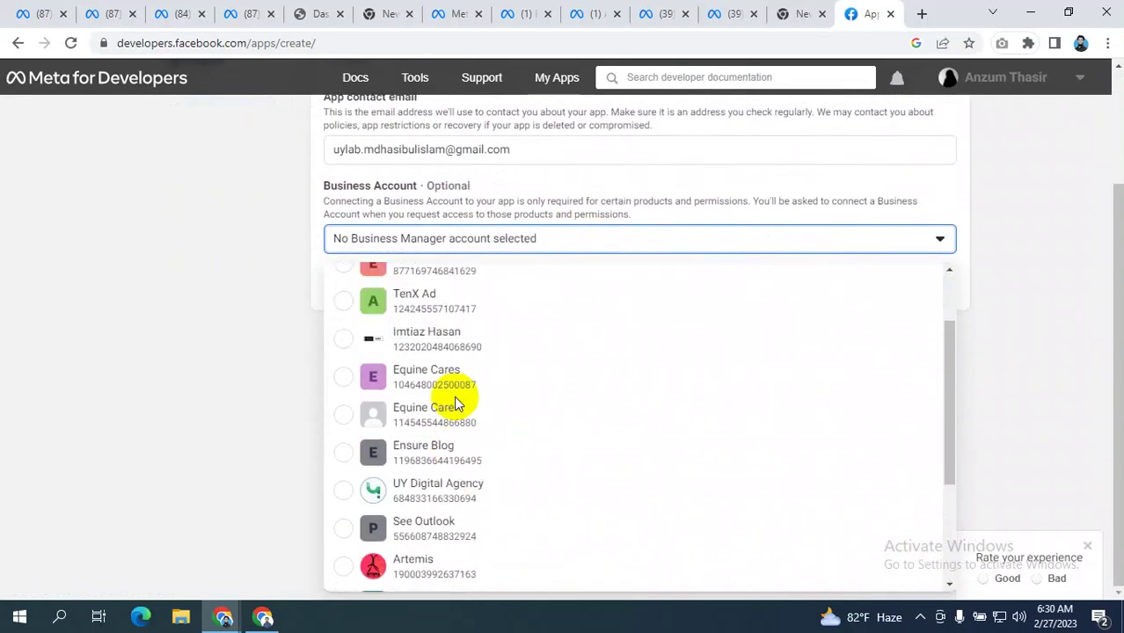
{"action": "scroll", "coordinate": [453, 396], "scroll_direction": "down", "scroll_amount": 3}
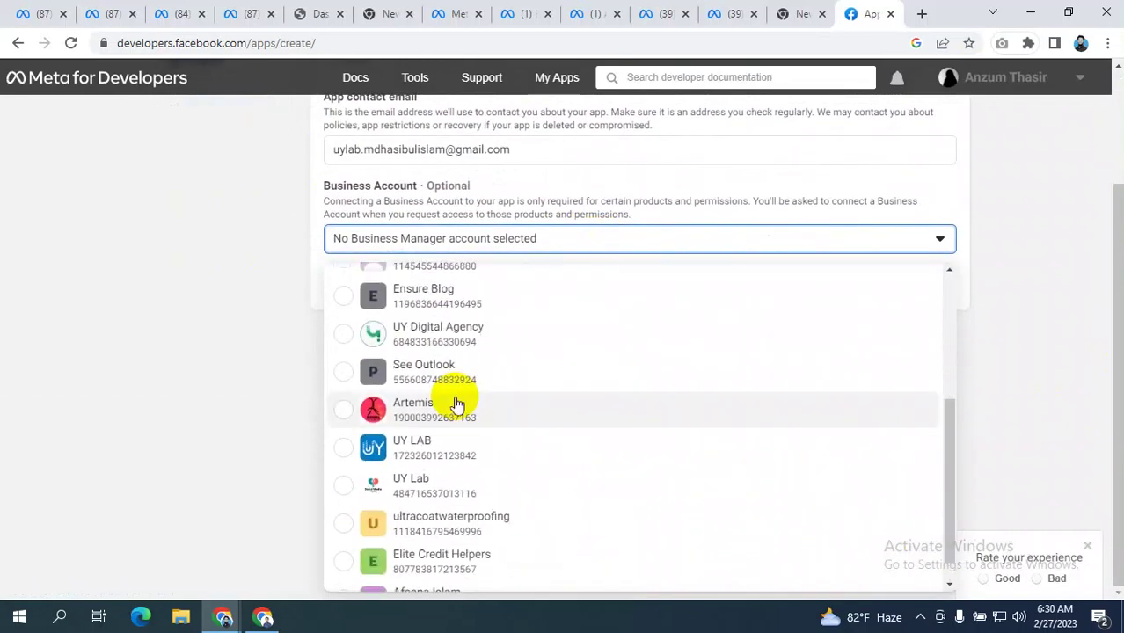
{"action": "scroll", "coordinate": [457, 404], "scroll_direction": "down", "scroll_amount": 1}
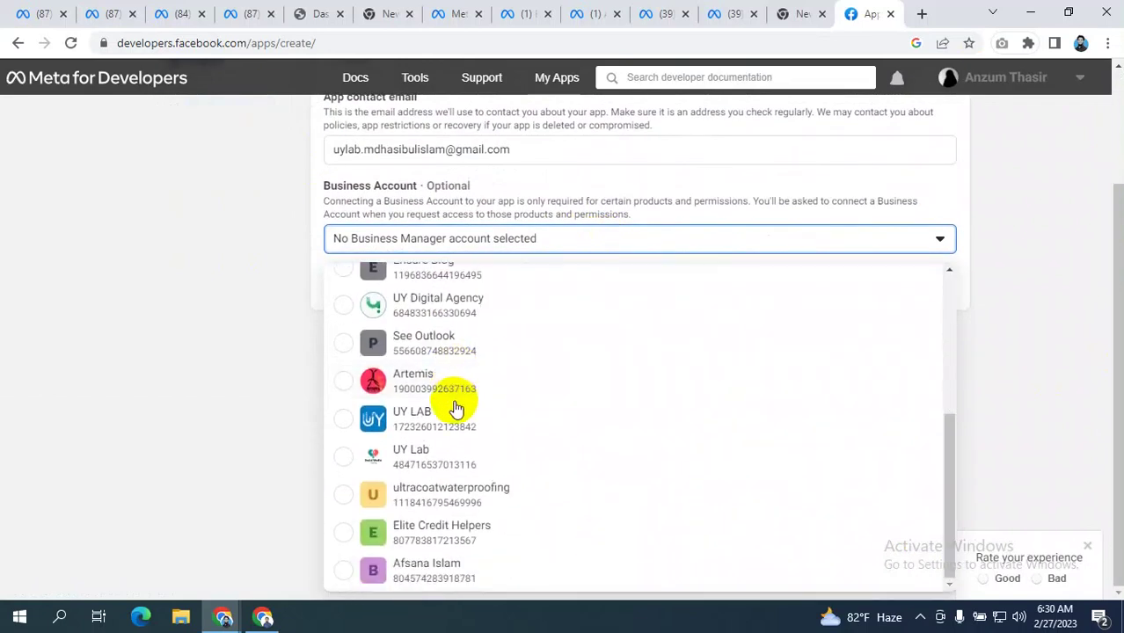
{"action": "scroll", "coordinate": [447, 479], "scroll_direction": "up", "scroll_amount": 5}
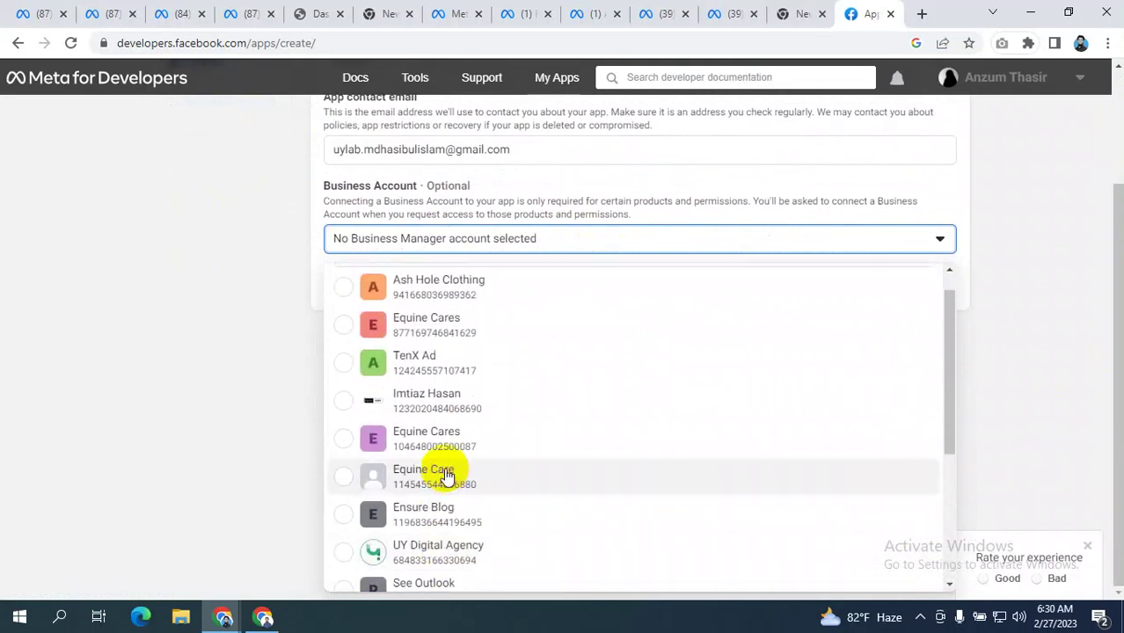
{"action": "left_click", "coordinate": [434, 407]}
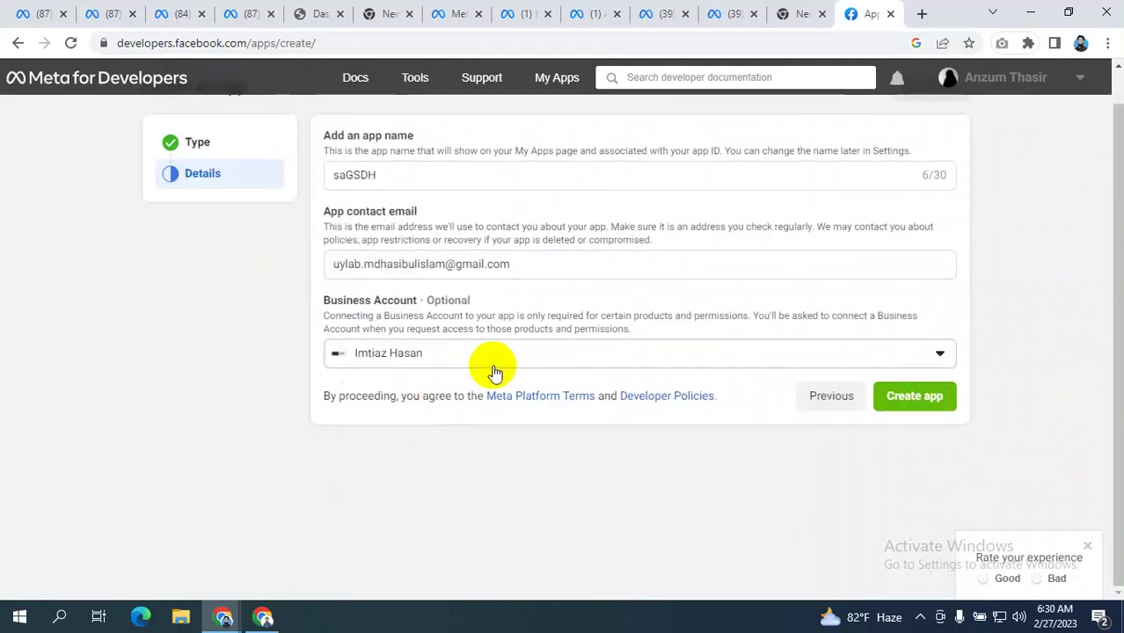
{"action": "left_click", "coordinate": [930, 397]}
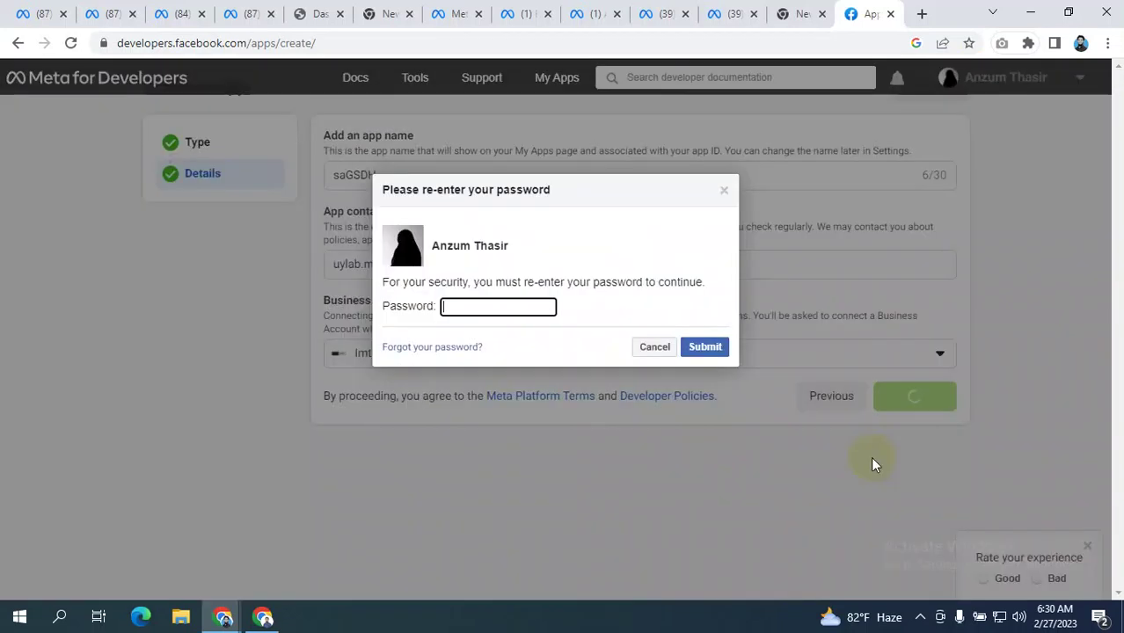
- Re-enter the account password to create the saGSDH app, declining Chrome's offer to save it
{"action": "left_click", "coordinate": [456, 306]}
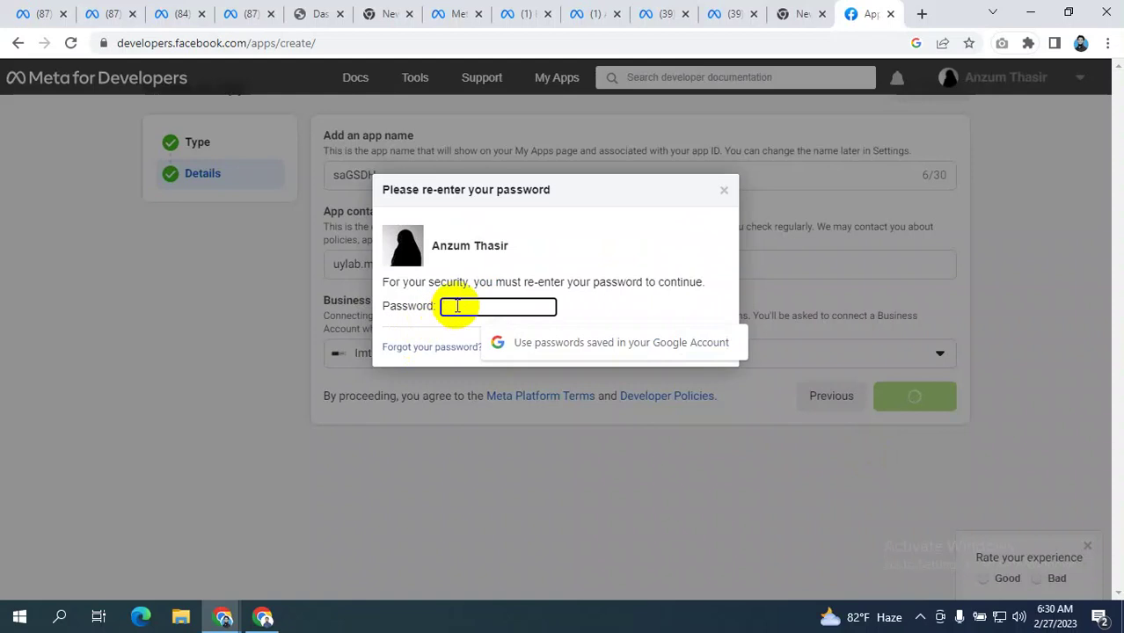
{"action": "type", "text": "•"}
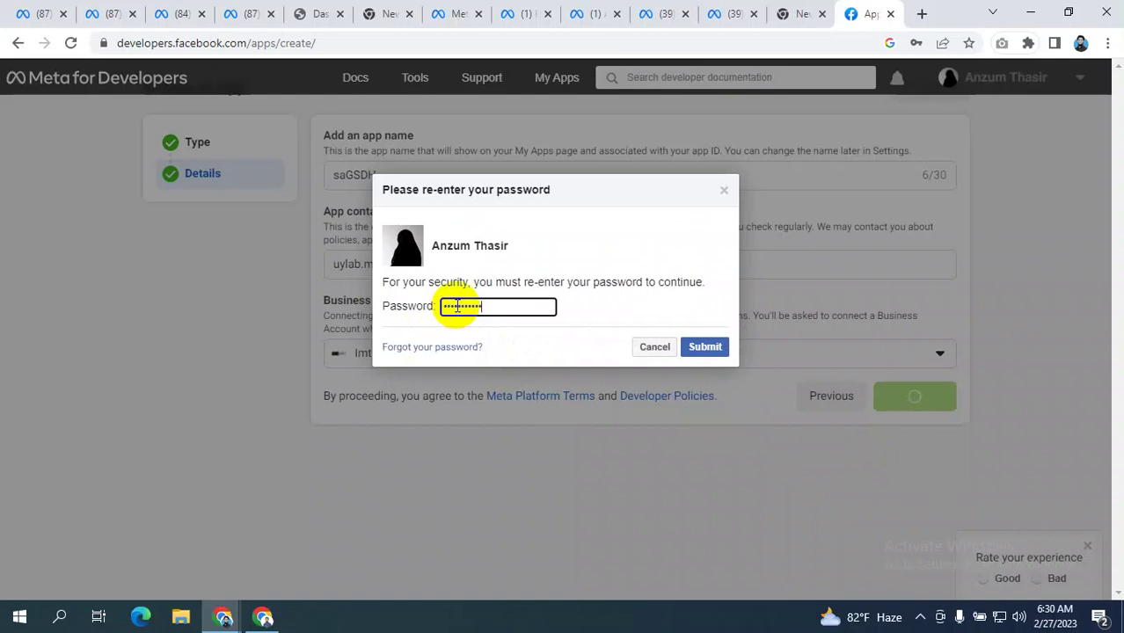
{"action": "left_click", "coordinate": [707, 348]}
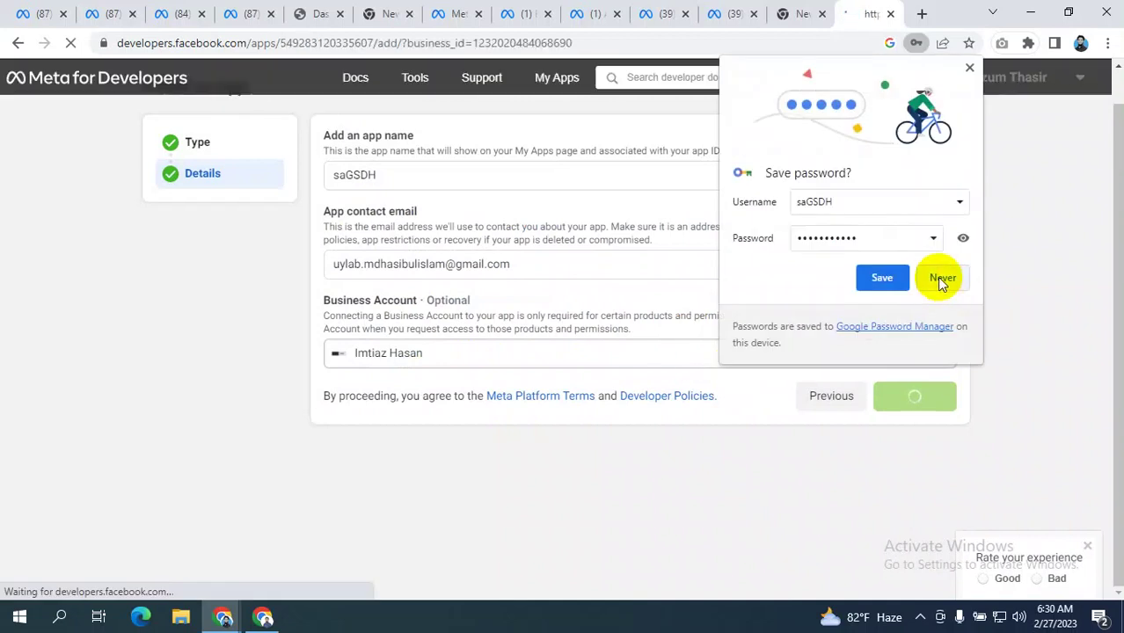
{"action": "left_click", "coordinate": [939, 278]}
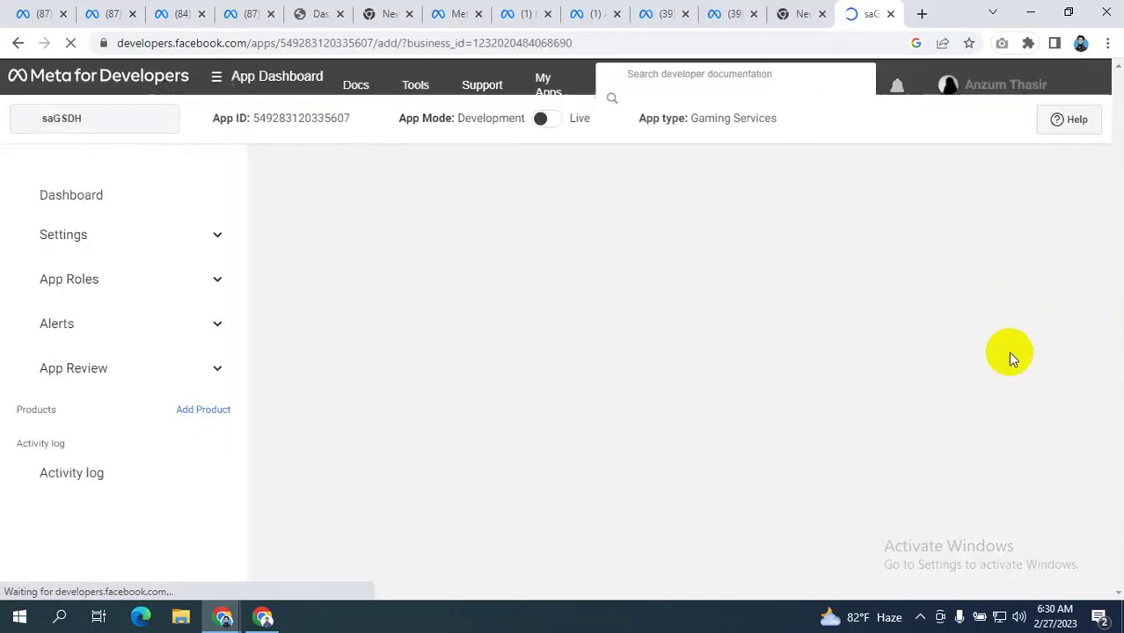
- Add Instant Games to saGSDH after agreeing to its data-usage terms, then return to Ads Manager payments
{"action": "scroll", "coordinate": [749, 256], "scroll_direction": "down", "scroll_amount": 3}
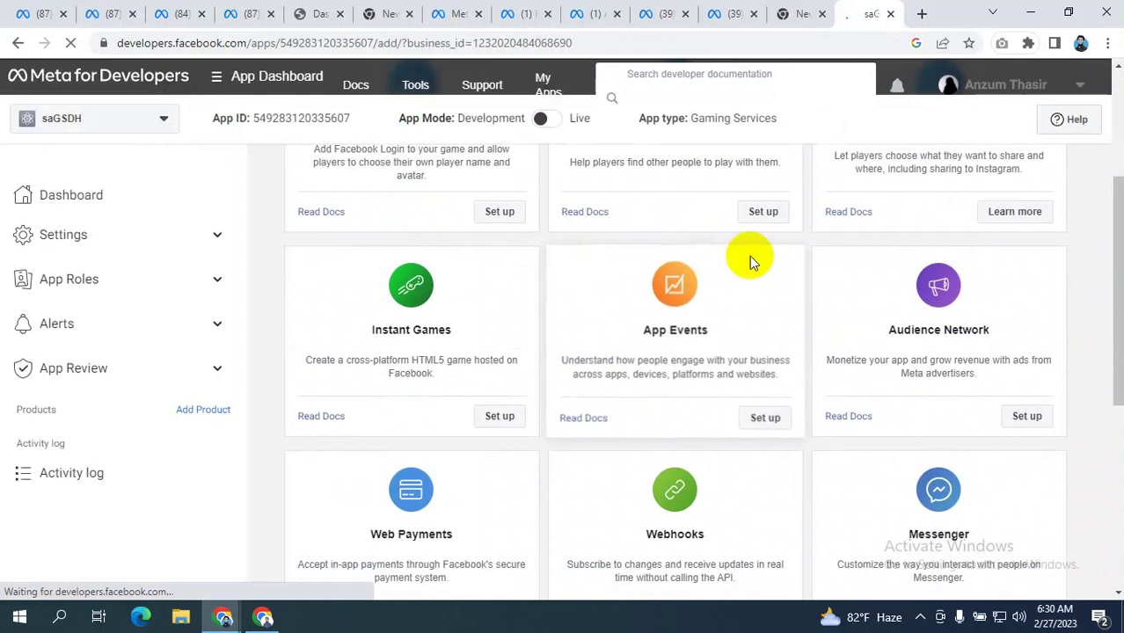
{"action": "left_click", "coordinate": [498, 417]}
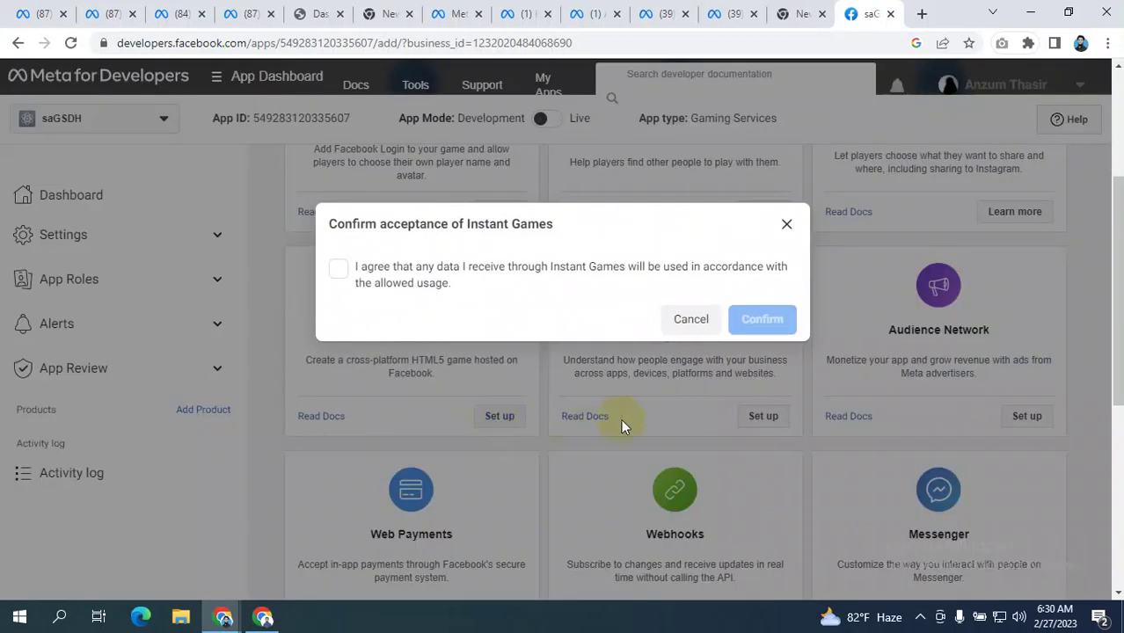
{"action": "left_click", "coordinate": [339, 268]}
{"action": "left_click", "coordinate": [761, 318]}
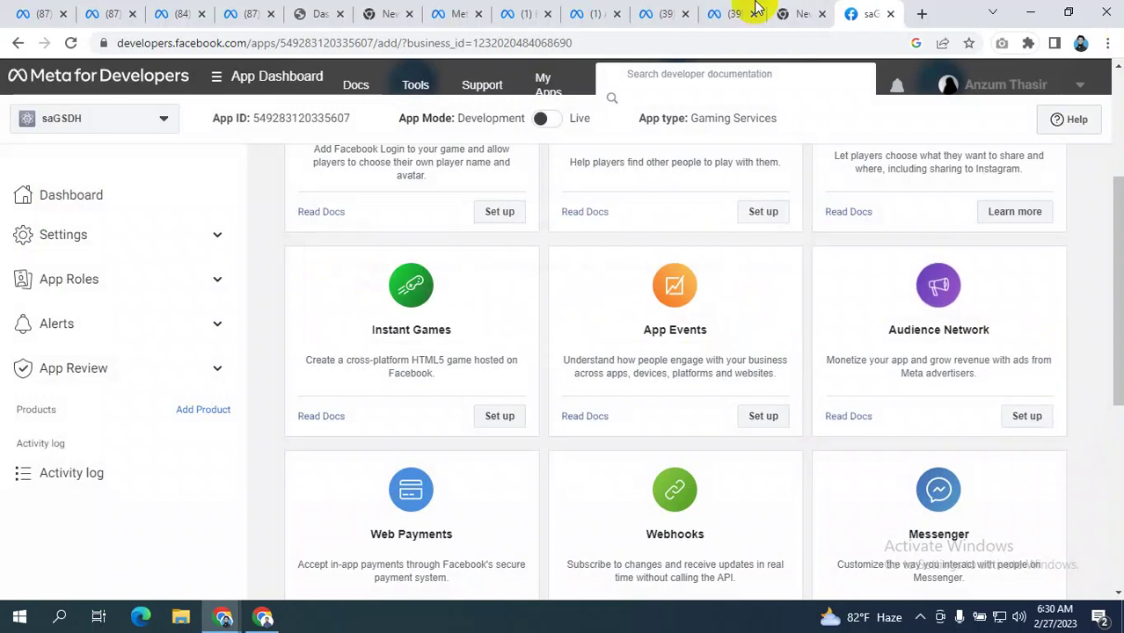
{"action": "left_click", "coordinate": [585, 18]}
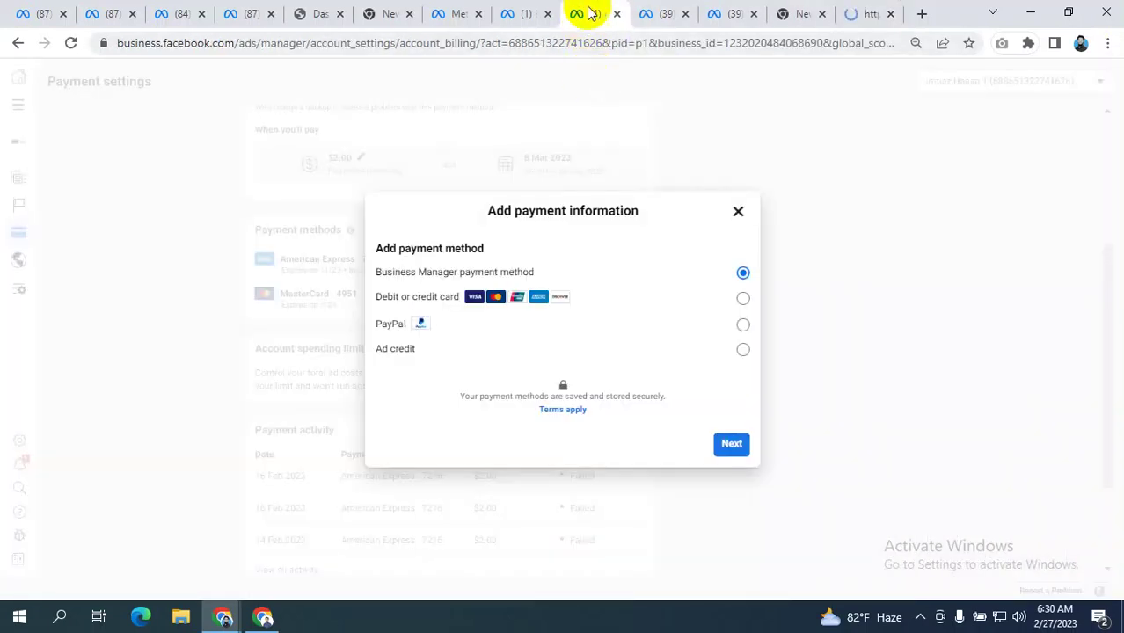
- Cycle through the open Business Settings tabs and reload the Security Centre page
{"action": "left_click", "coordinate": [651, 14]}
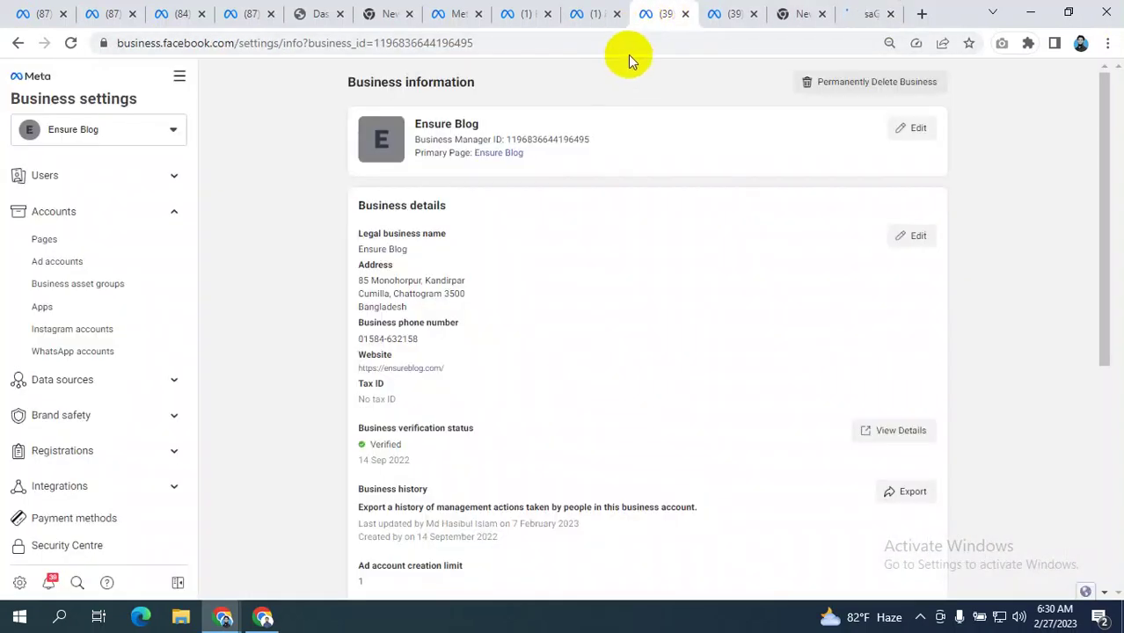
{"action": "left_click", "coordinate": [721, 14]}
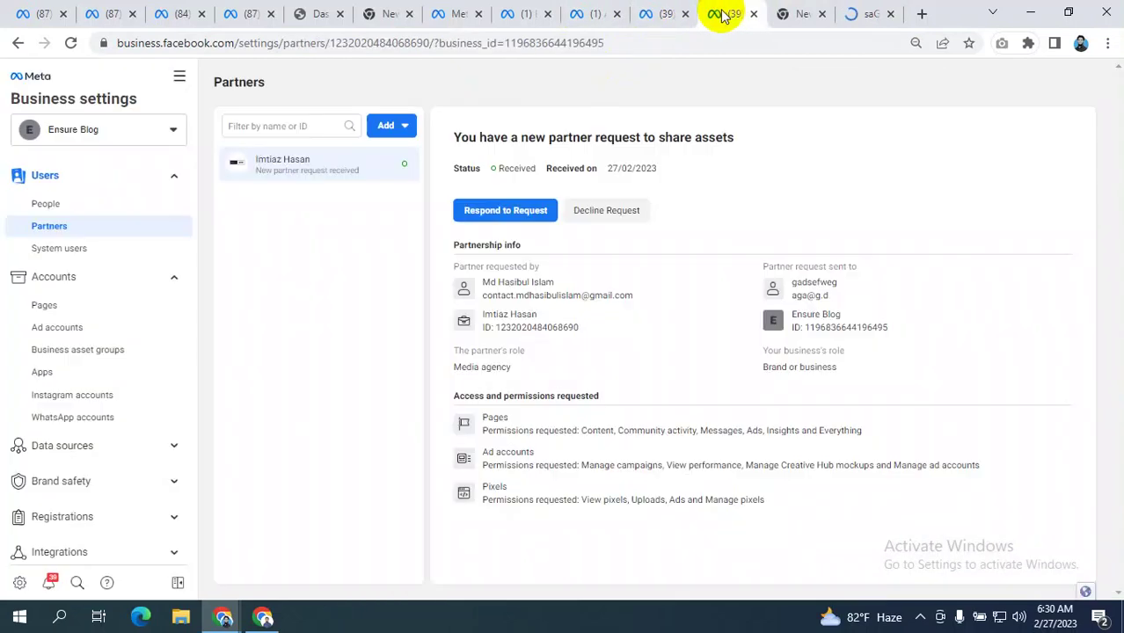
{"action": "left_click", "coordinate": [453, 16]}
{"action": "left_click", "coordinate": [517, 14]}
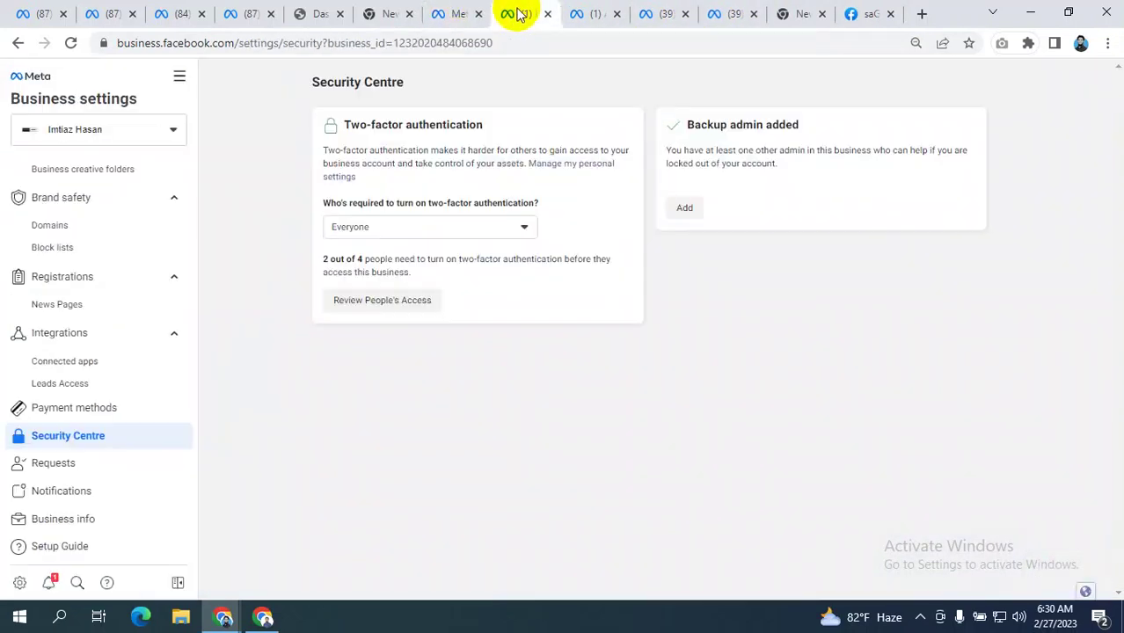
{"action": "left_click", "coordinate": [70, 43]}
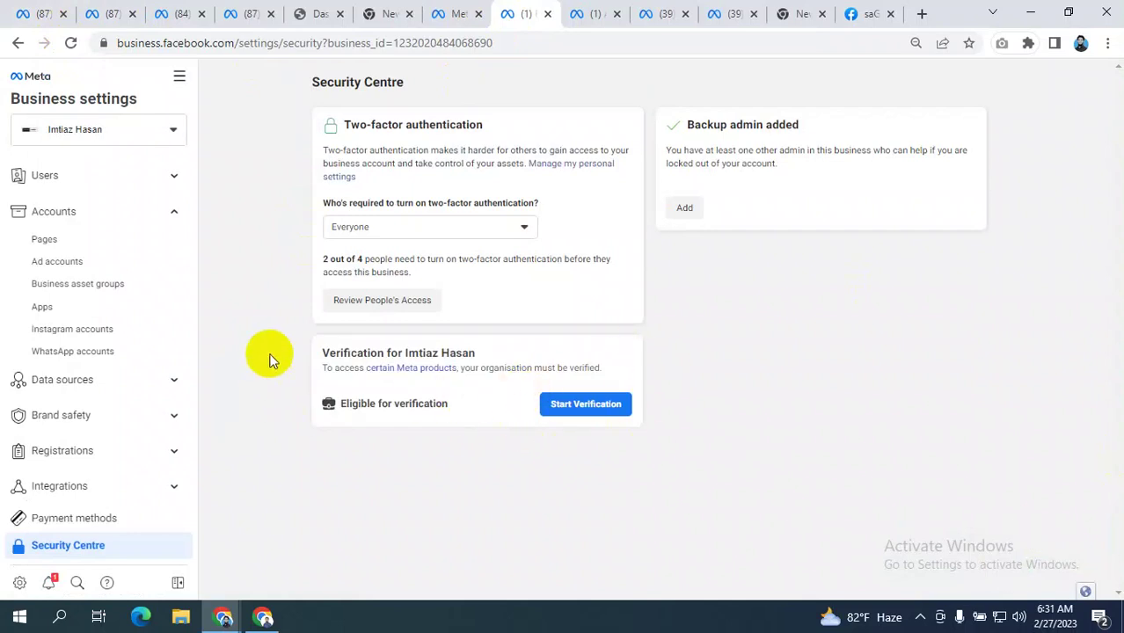
{"action": "left_click_drag", "start_coordinate": [270, 359], "coordinate": [350, 343]}
{"action": "left_click", "coordinate": [745, 376]}
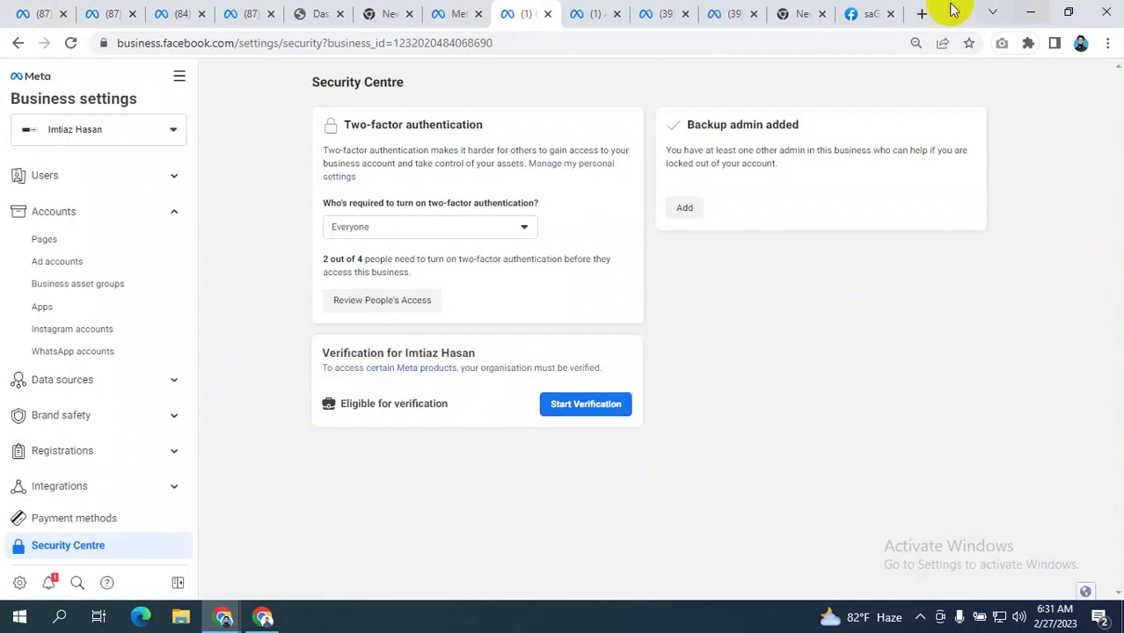
- Check the app's Instant Games tab, then cycle back to Security Centre and review it
{"action": "left_click", "coordinate": [857, 15]}
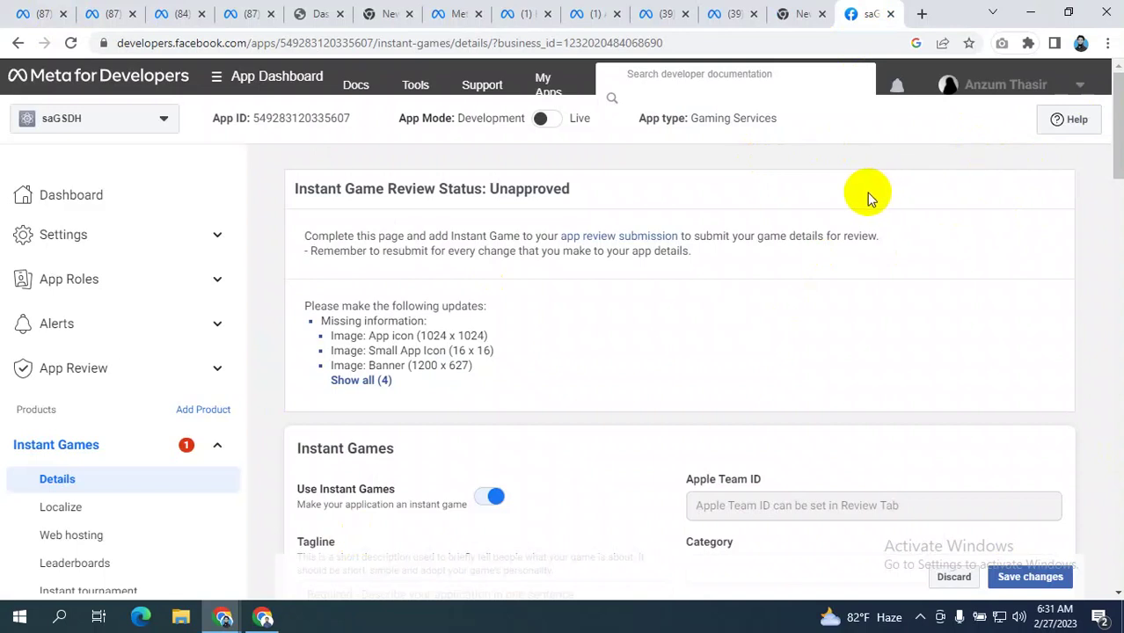
{"action": "left_click", "coordinate": [440, 13]}
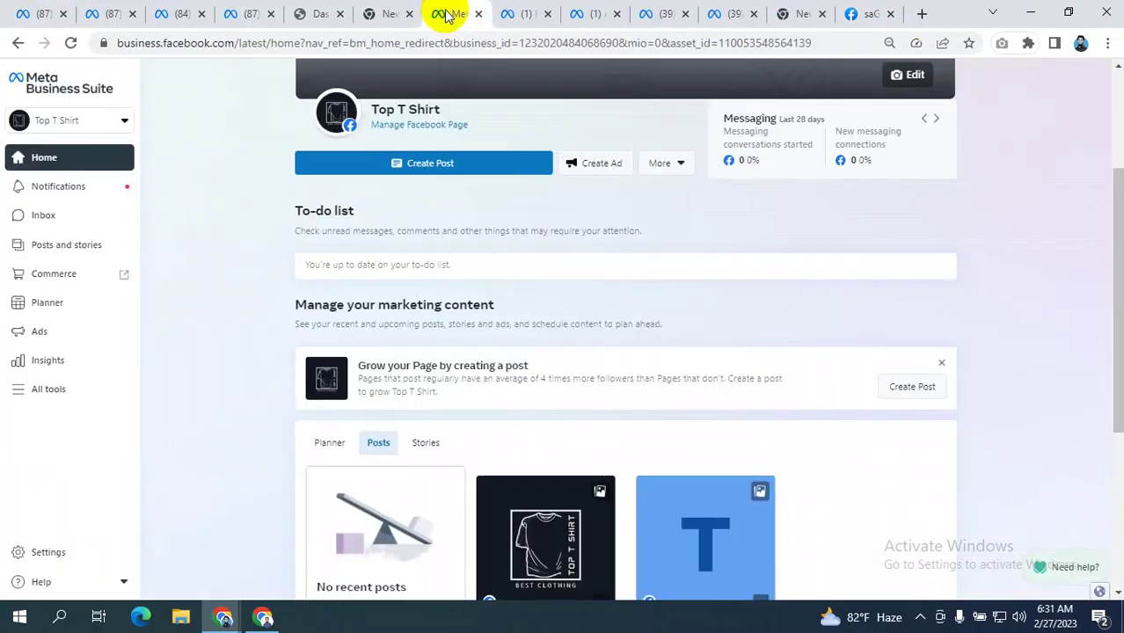
{"action": "left_click", "coordinate": [659, 13]}
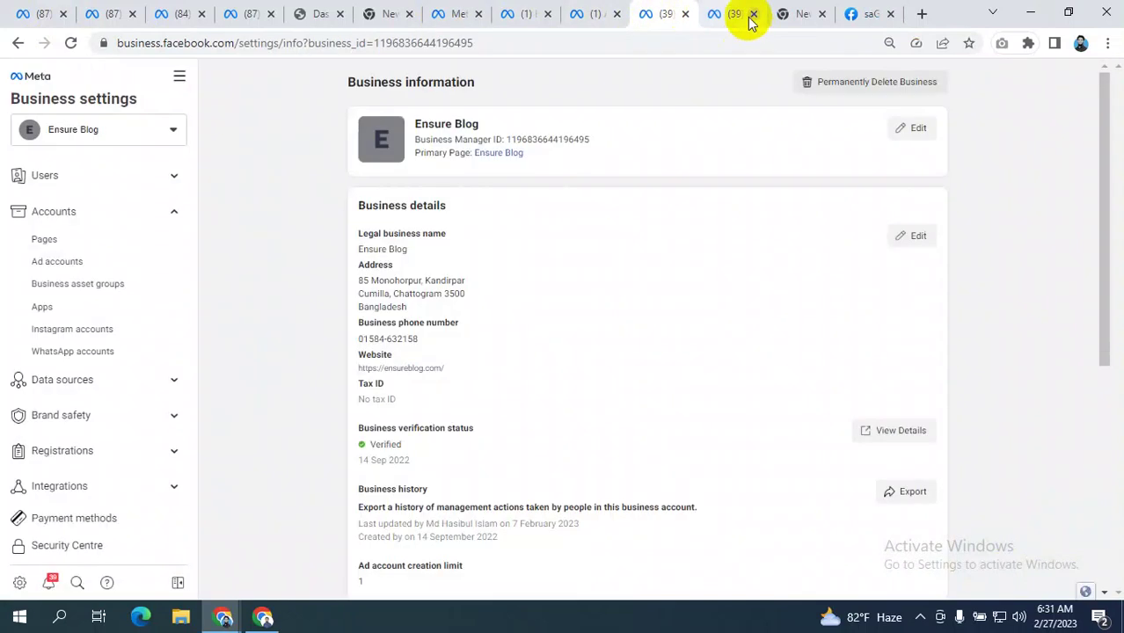
{"action": "left_click", "coordinate": [735, 14]}
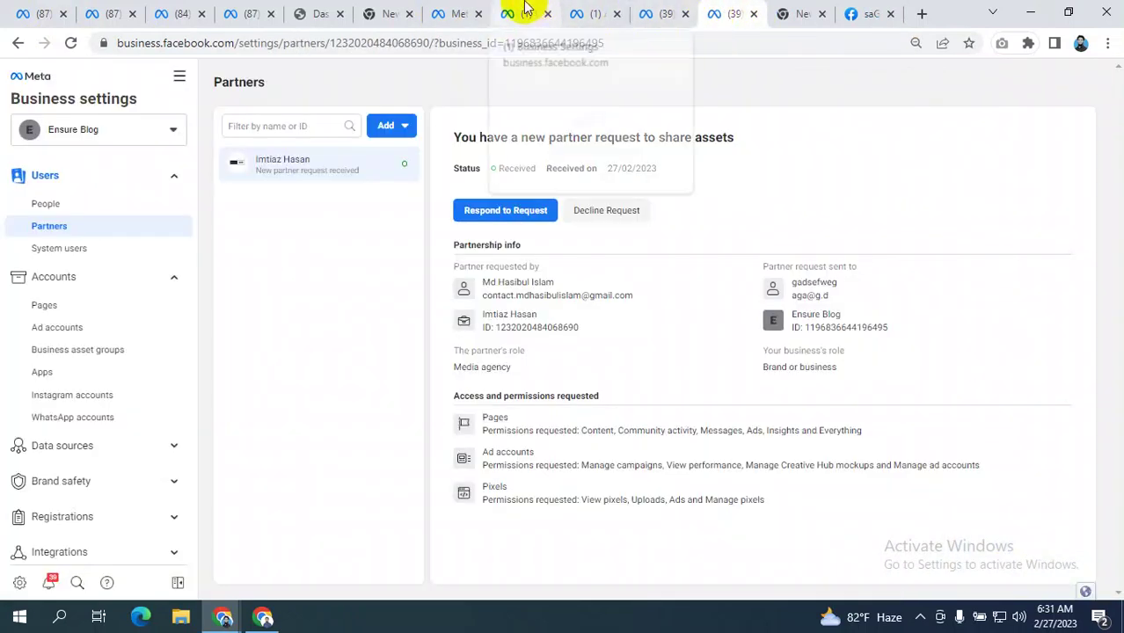
{"action": "left_click", "coordinate": [522, 13]}
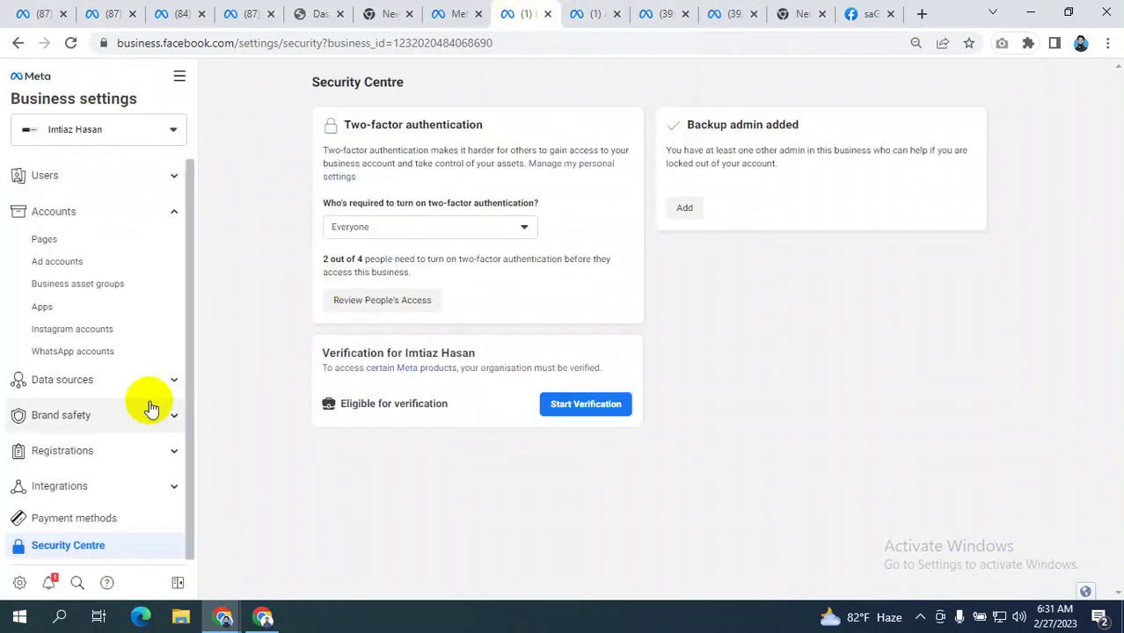
{"action": "scroll", "coordinate": [148, 407], "scroll_direction": "down", "scroll_amount": 2}
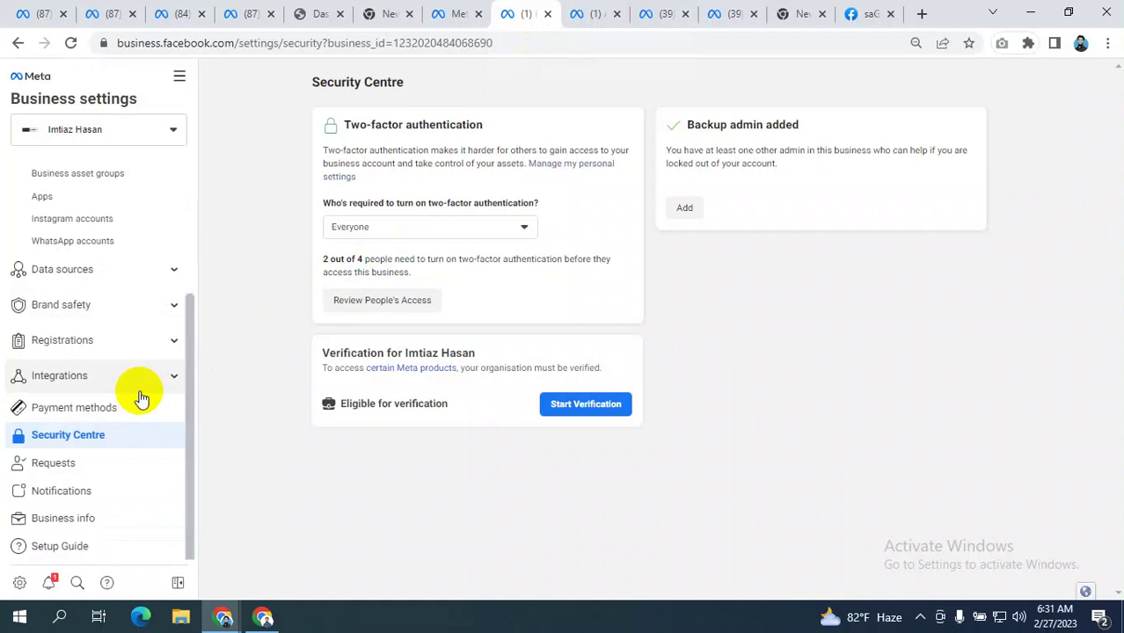
{"action": "scroll", "coordinate": [110, 419], "scroll_direction": "up", "scroll_amount": 2}
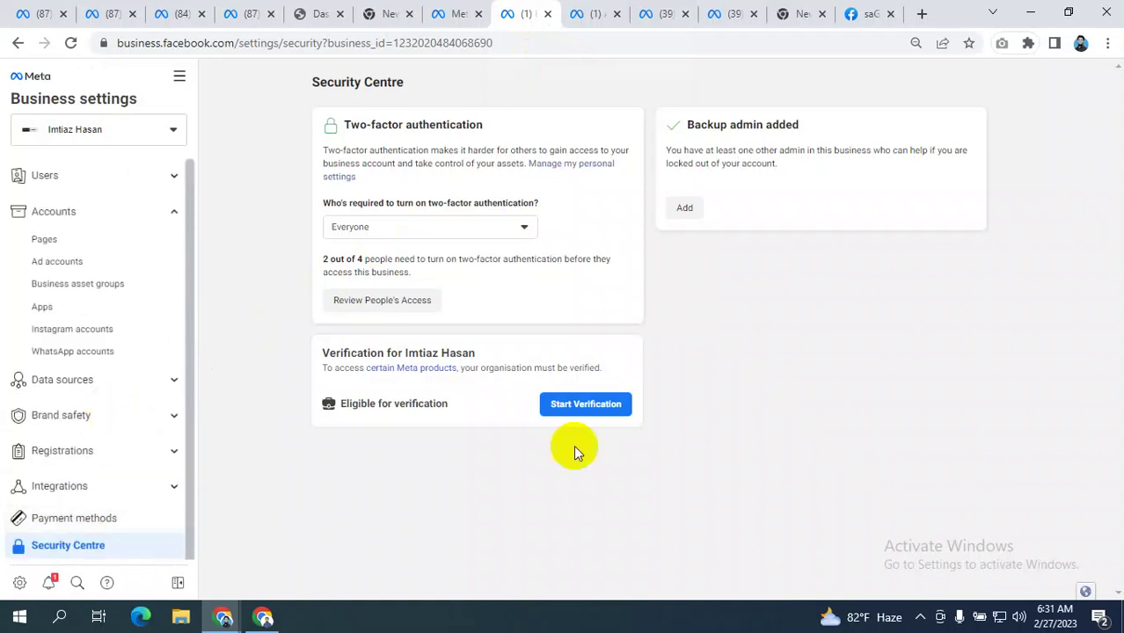